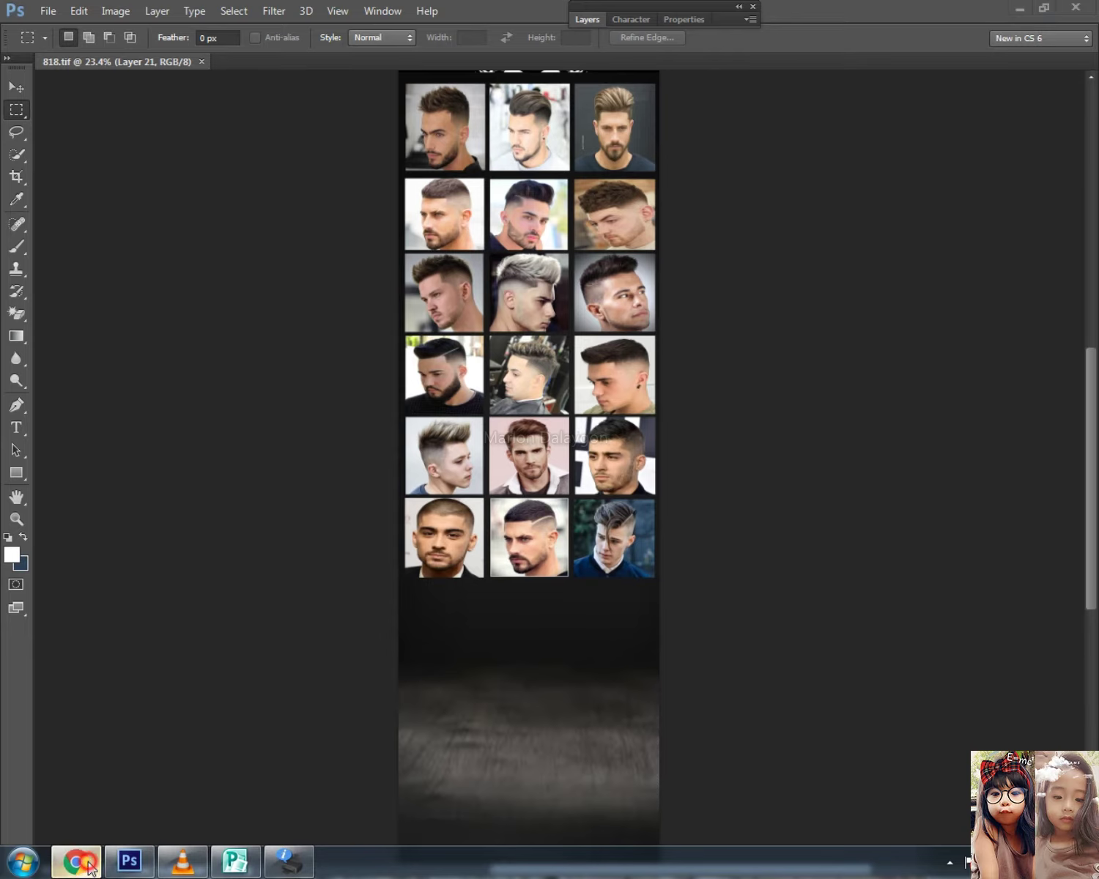
# - Switch to Chrome and run a Google search for "go"
pyautogui.click(231, 13)
pyautogui.write('go')
pyautogui.press('Return')
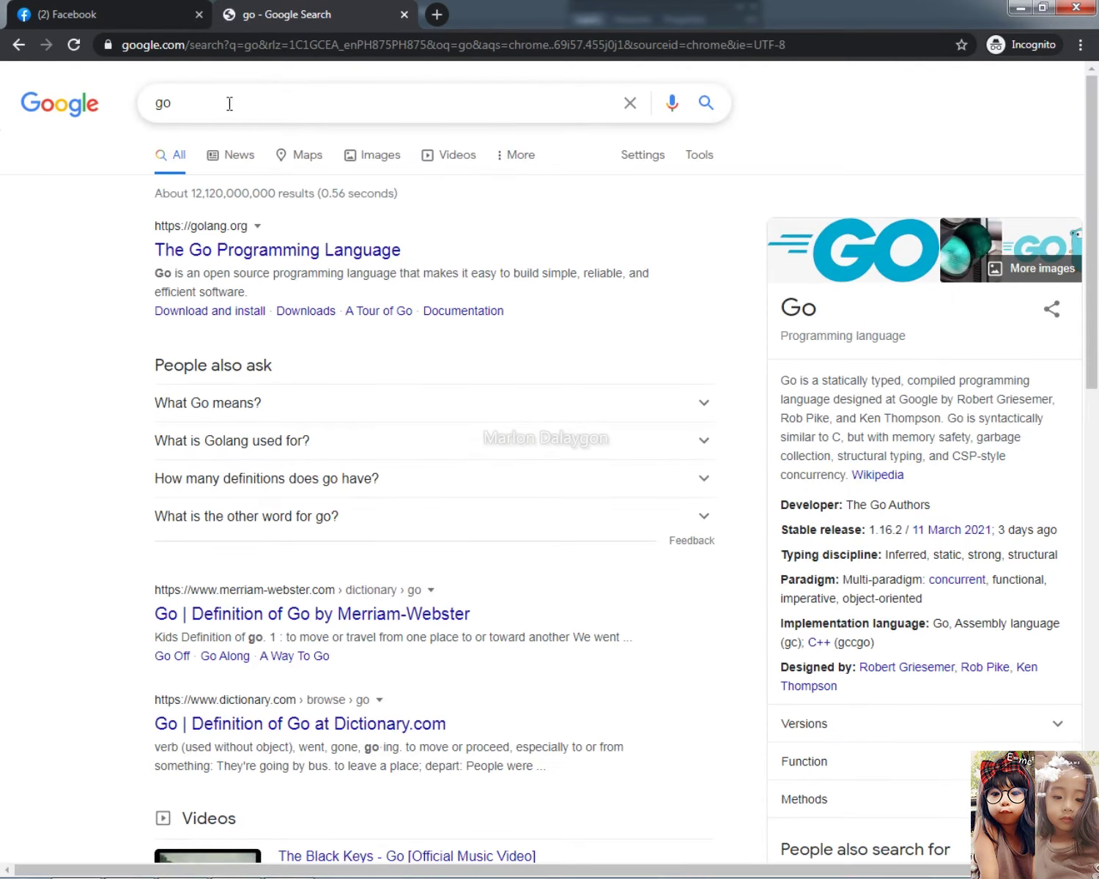
pyautogui.doubleClick(212, 100)
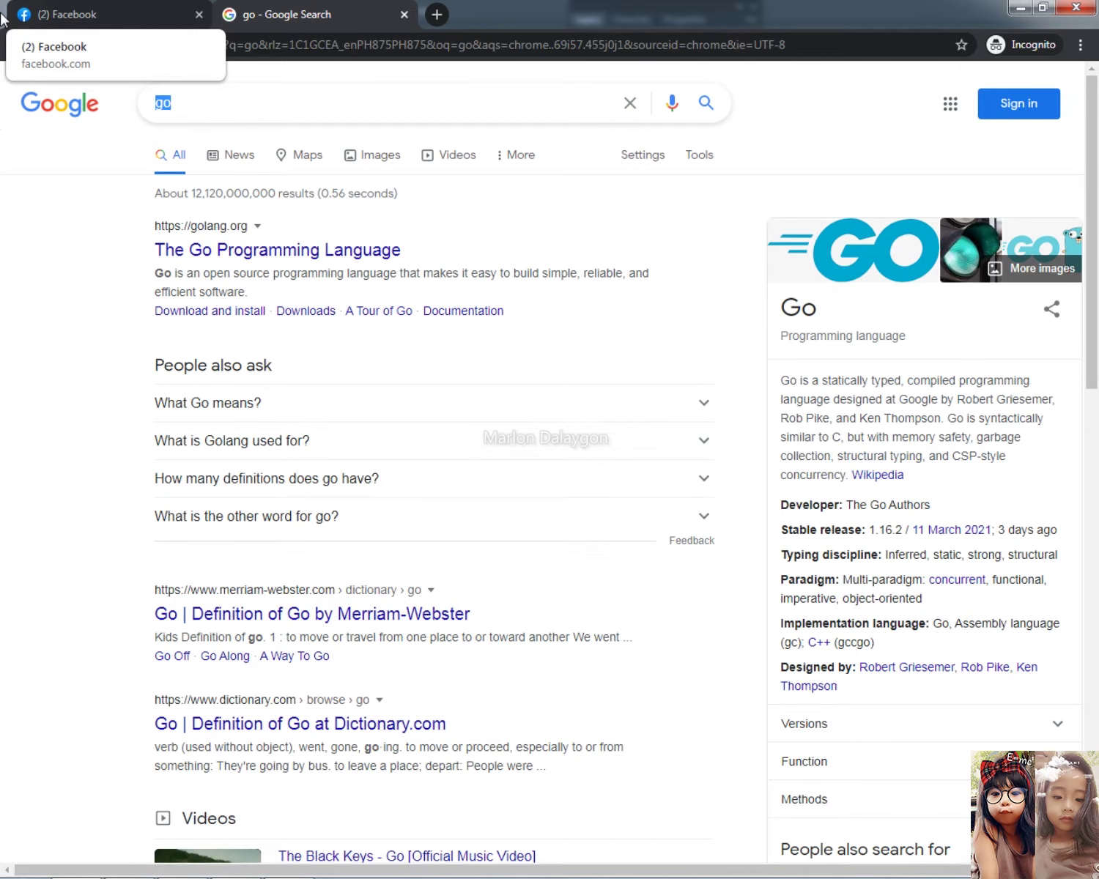
# - Return to Photoshop and look over the whole 818.tif salon poster
pyautogui.doubleClick(1008, 13)
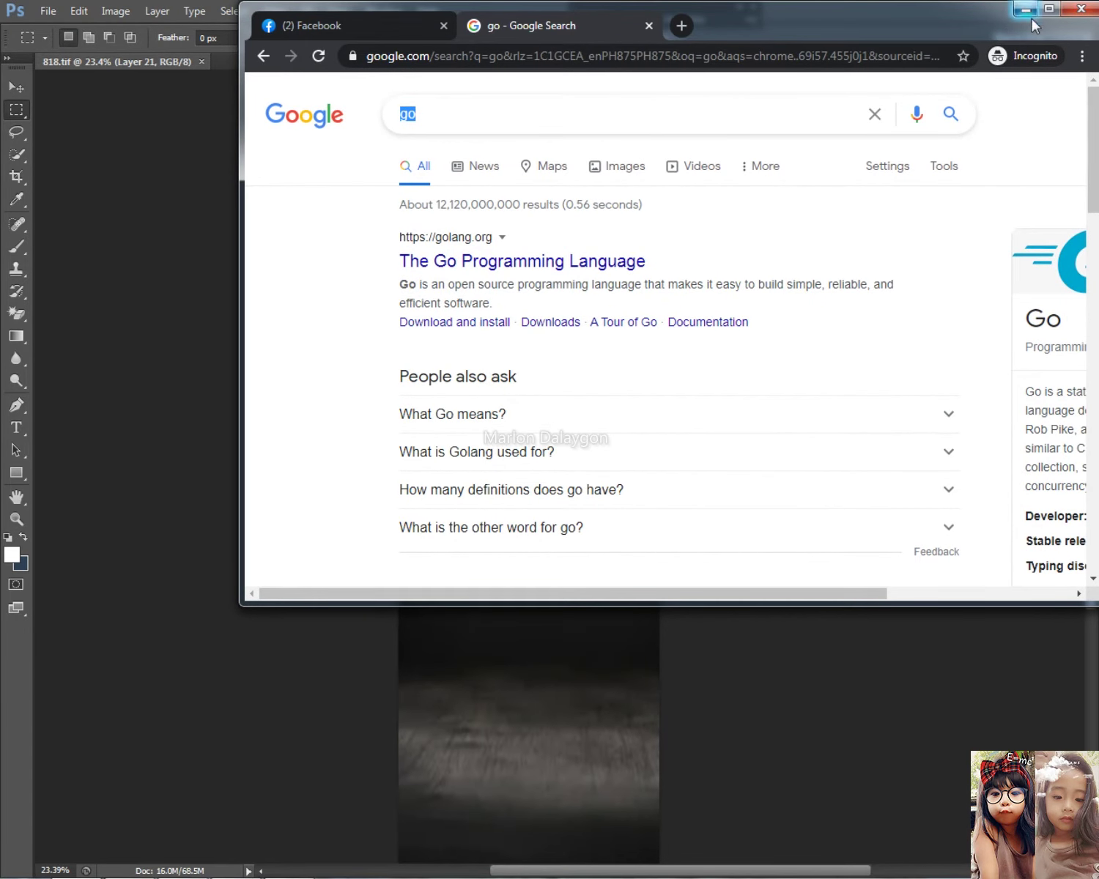
pyautogui.click(1024, 9)
pyautogui.hotkey('ctrl', '0')
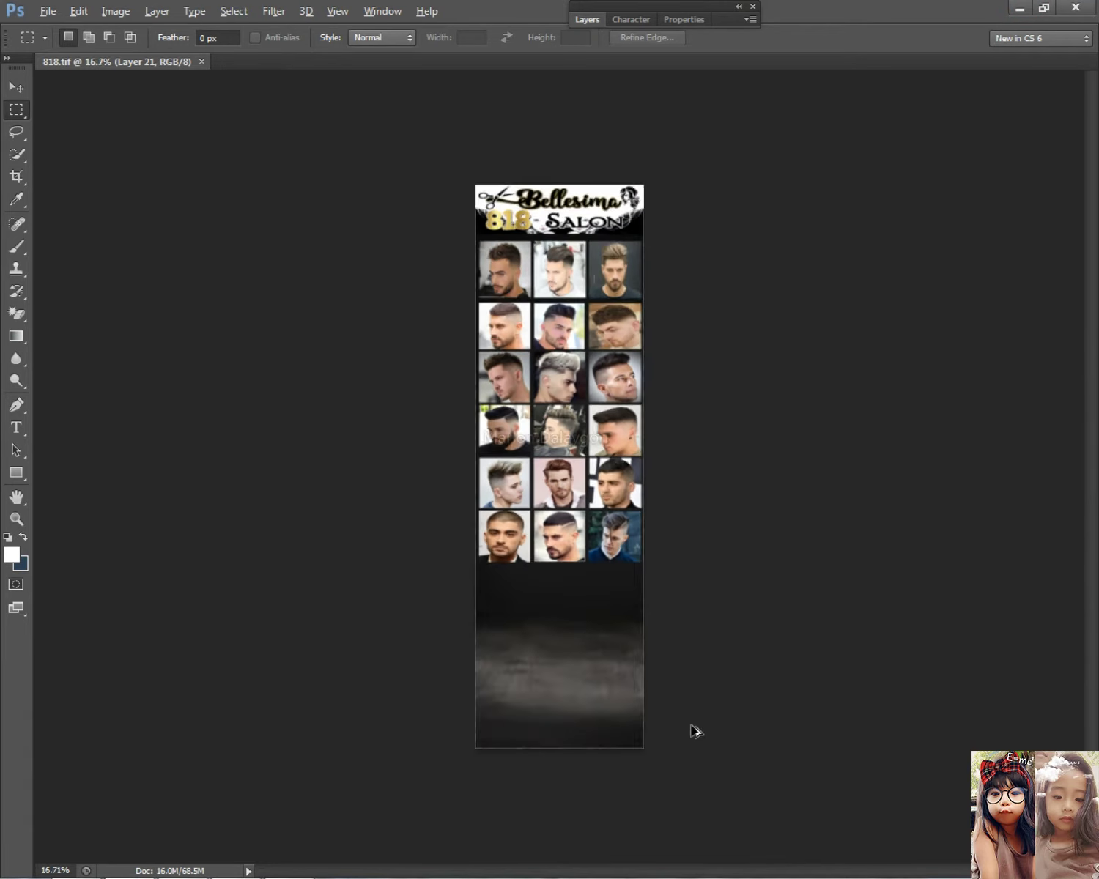
pyautogui.moveTo(182, 862)
pyautogui.scroll(-3, 721, 528)
pyautogui.scroll(2, 699, 594)
# - Switch to Chrome and search Google for "new hairstyle 2021"
pyautogui.hotkey('alt', 'Tab')
pyautogui.click(392, 446)
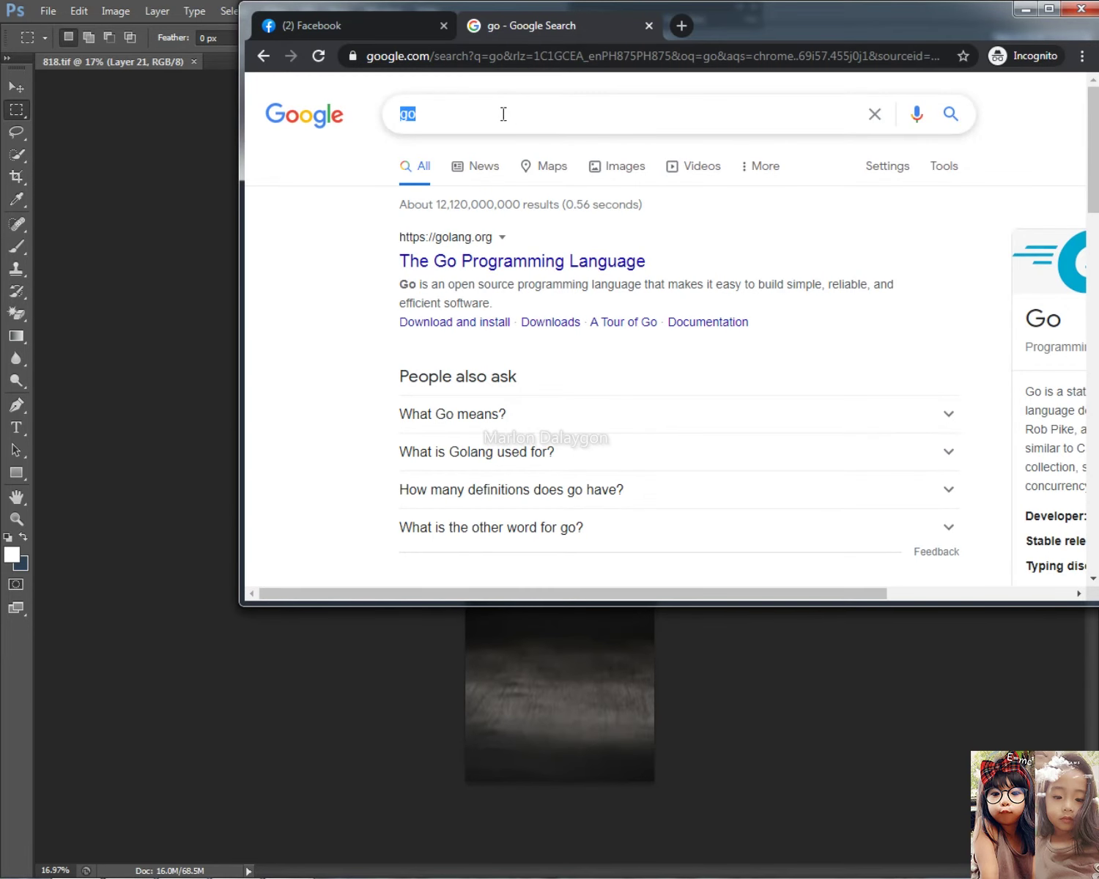
pyautogui.write('nwe hair')
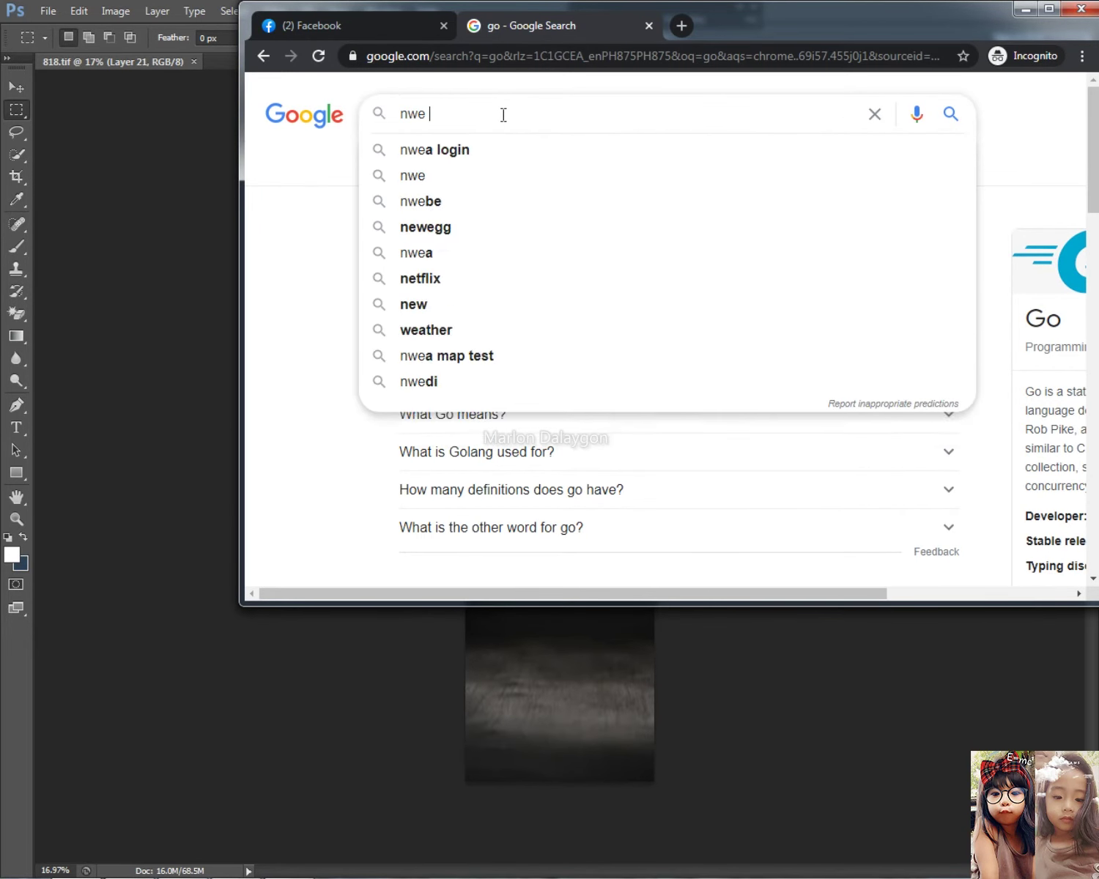
pyautogui.press('Down')
pyautogui.press('Down')
pyautogui.press('Down')
pyautogui.press('Up')
pyautogui.press('Return')
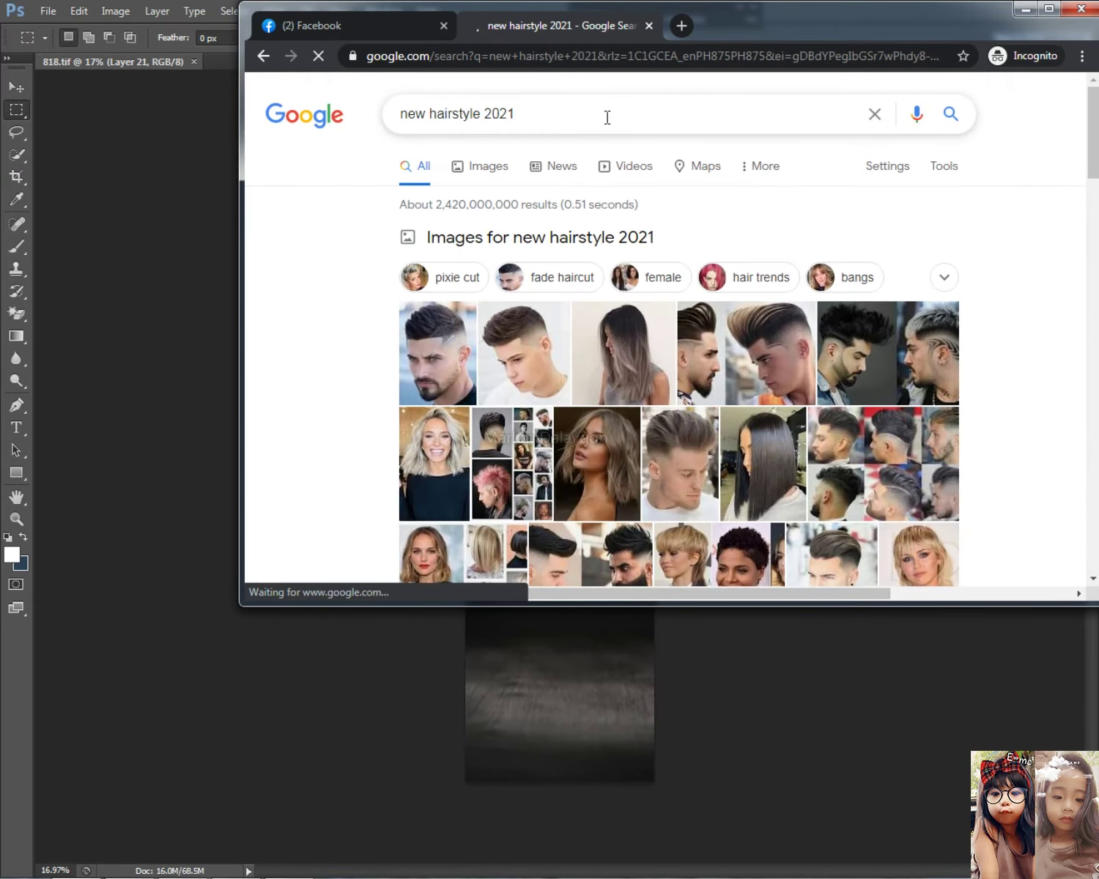
# - Change the search to the suggestion "2021 hairstyles male", maximize the browser window and show the image results
pyautogui.click(605, 117)
pyautogui.click(541, 157)
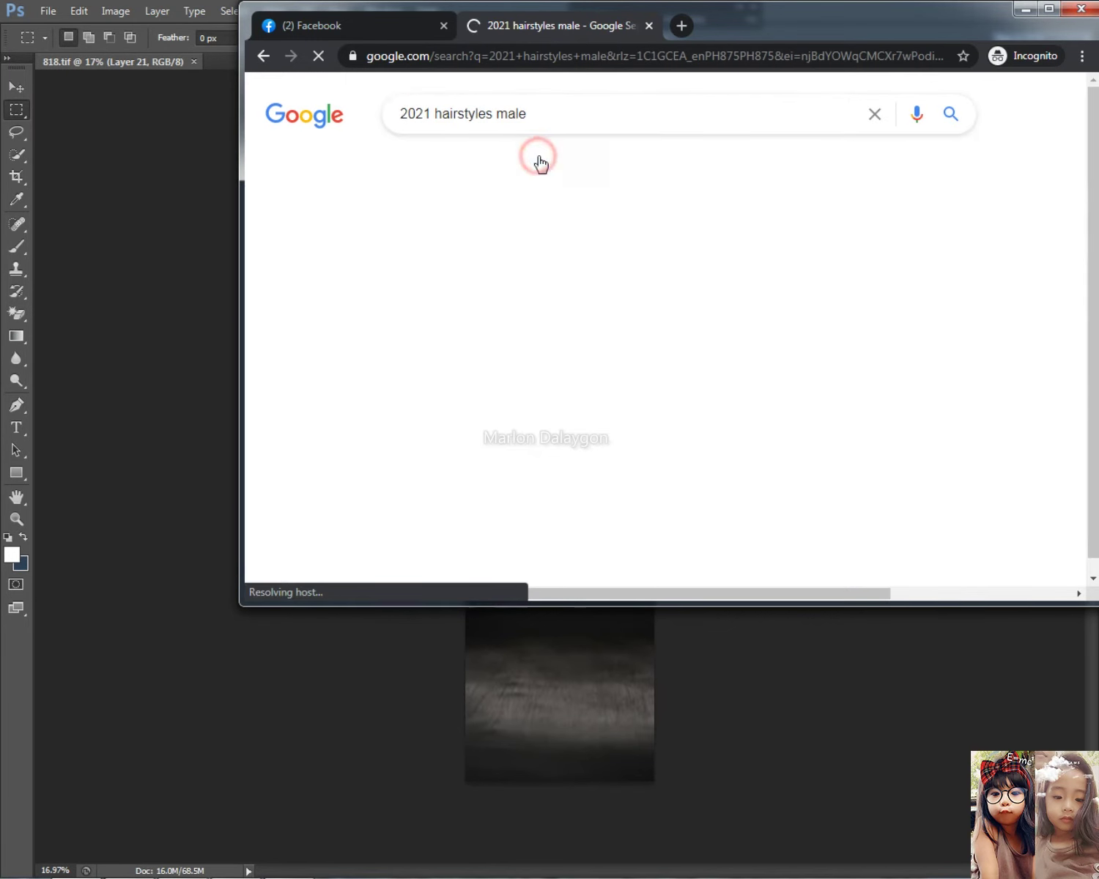
pyautogui.doubleClick(915, 22)
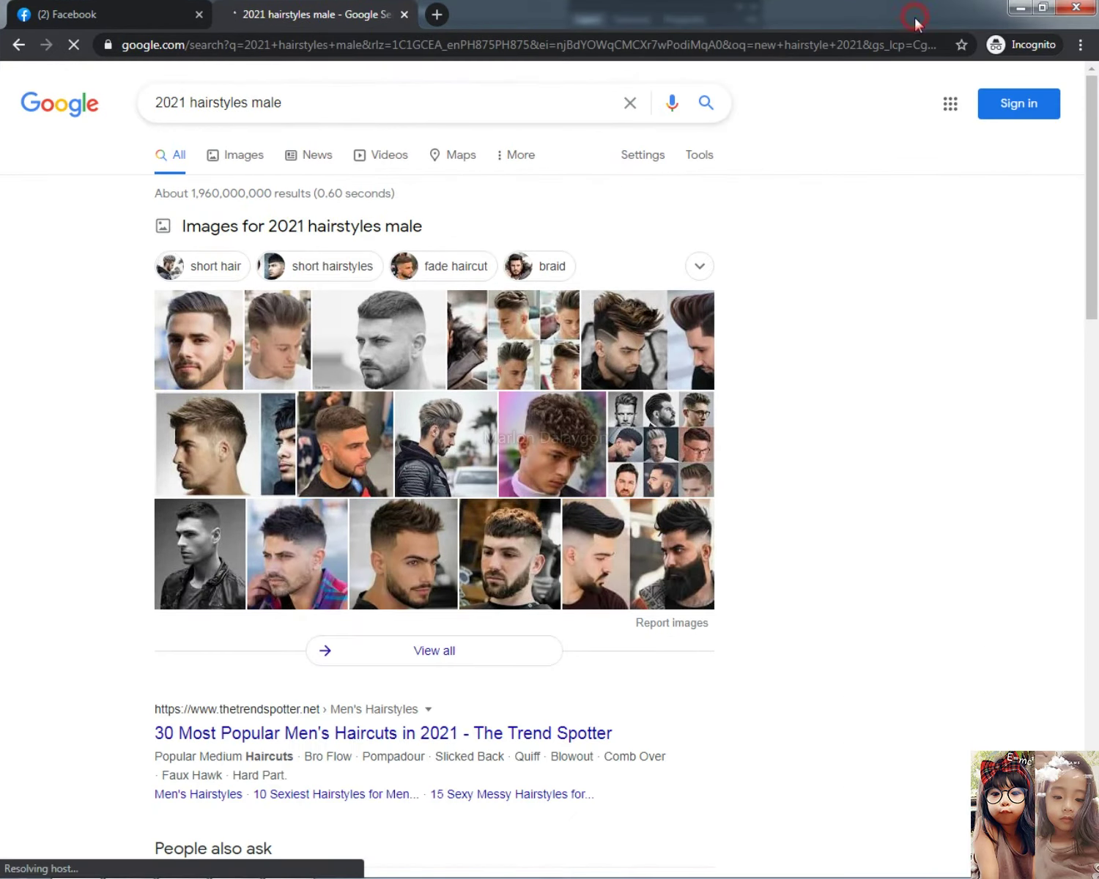
pyautogui.click(229, 156)
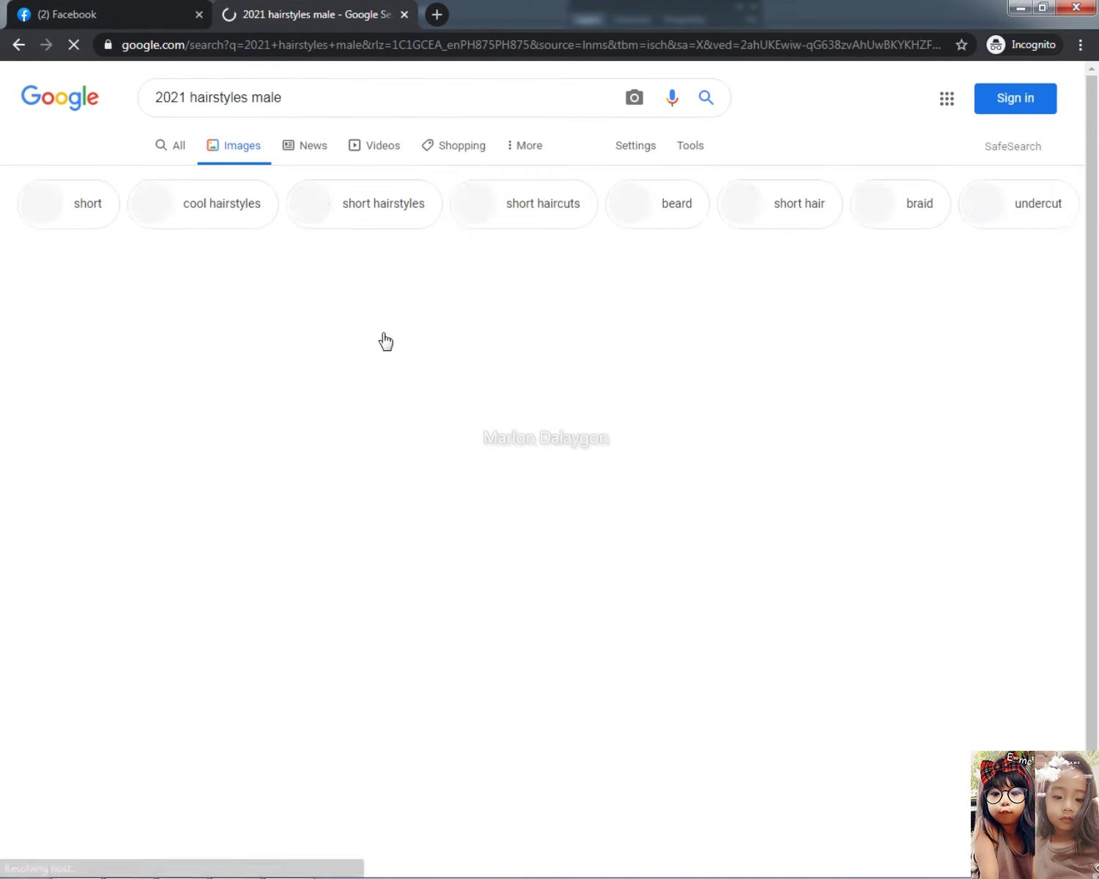
pyautogui.scroll(-10, 667, 433)
pyautogui.scroll(-1, 672, 431)
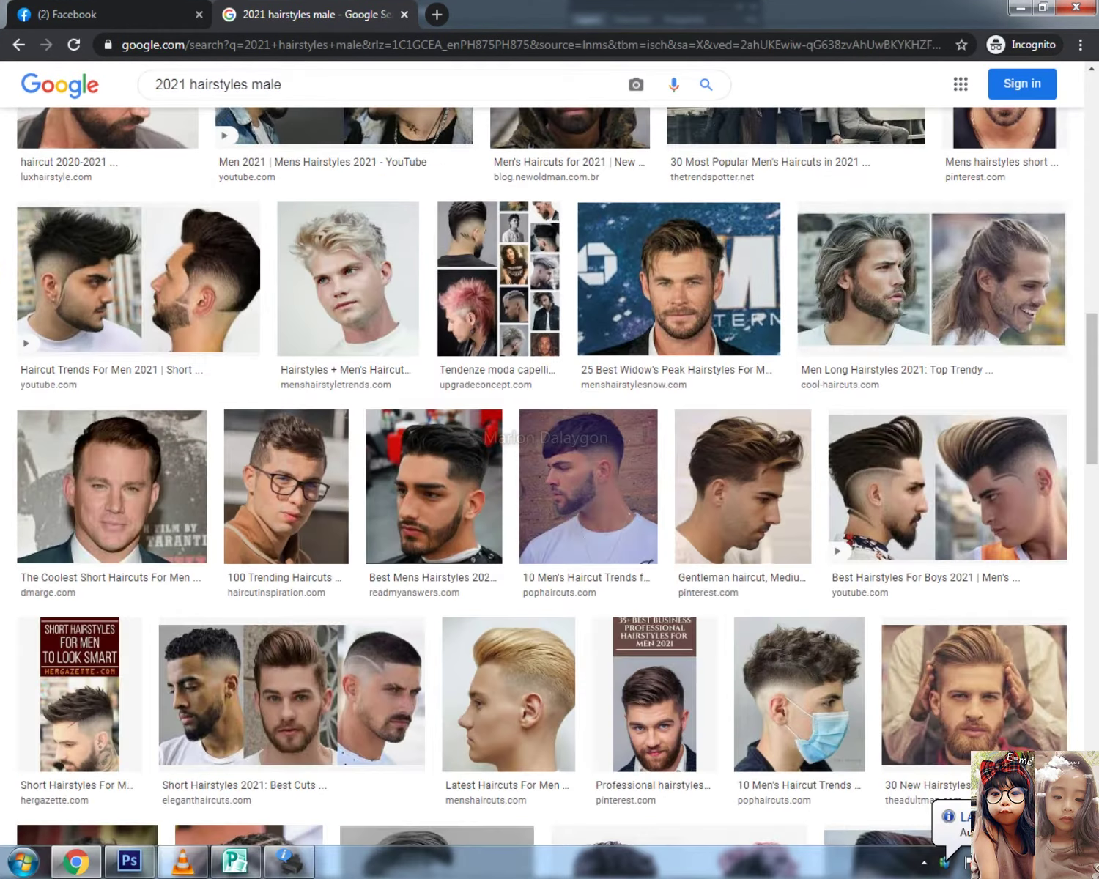
# - Lower the system volume
pyautogui.click(1009, 862)
pyautogui.moveTo(1008, 722); pyautogui.dragTo(1008, 730)
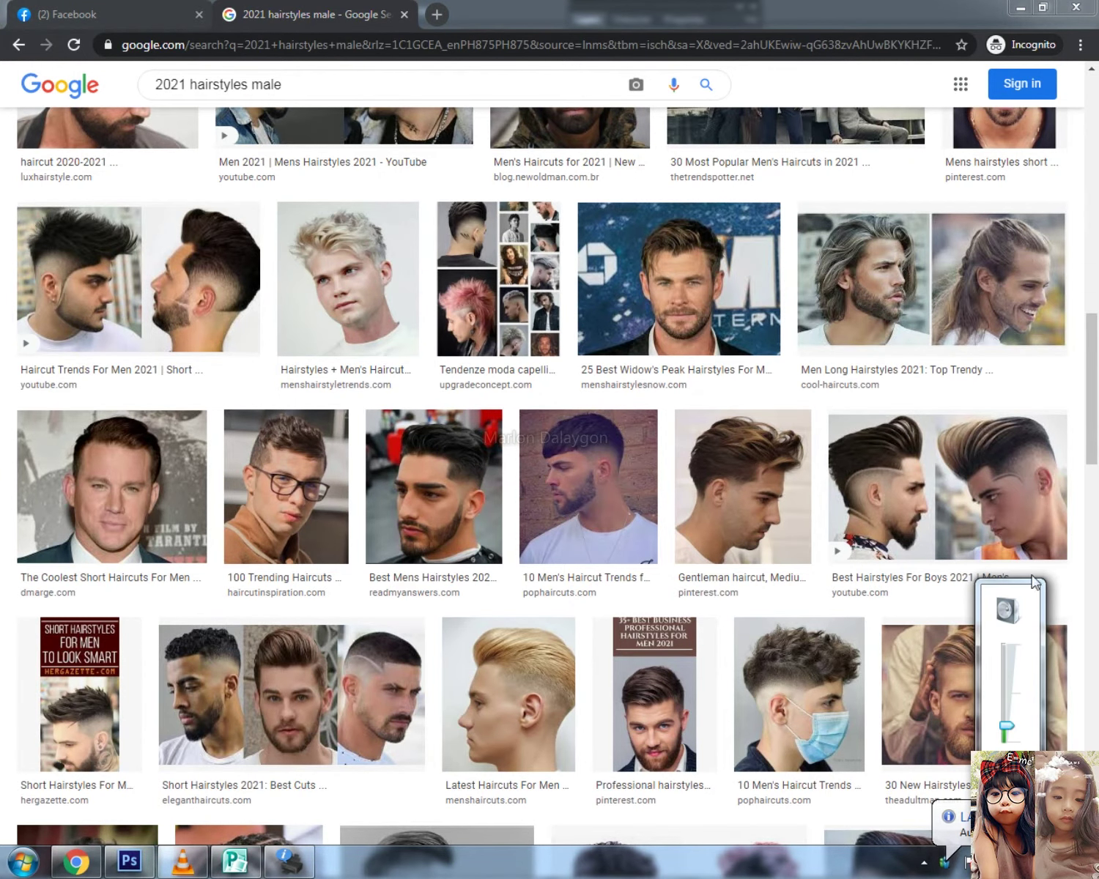
# - Open the "35+ Best Business Professional Hairstyles" image result and copy the related "Men's haircut" portrait with the white background
pyautogui.click(654, 697)
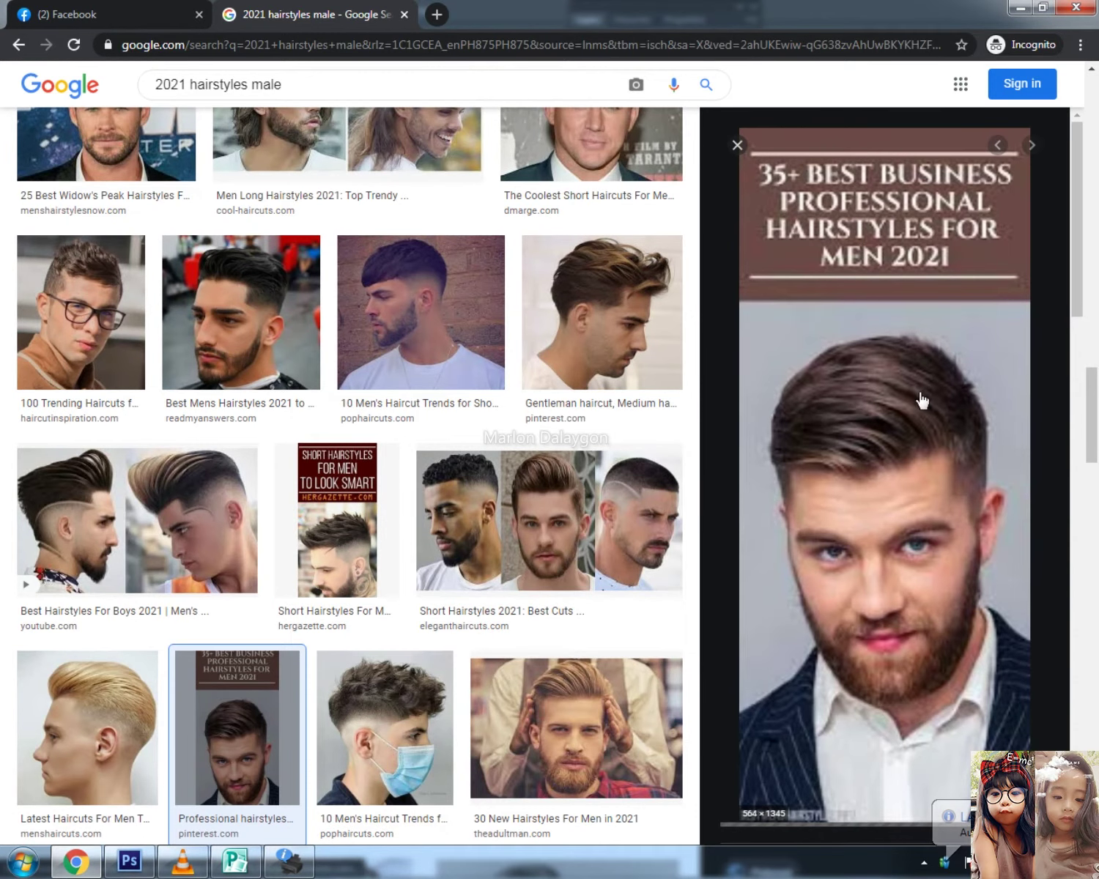
pyautogui.scroll(-5, 922, 457)
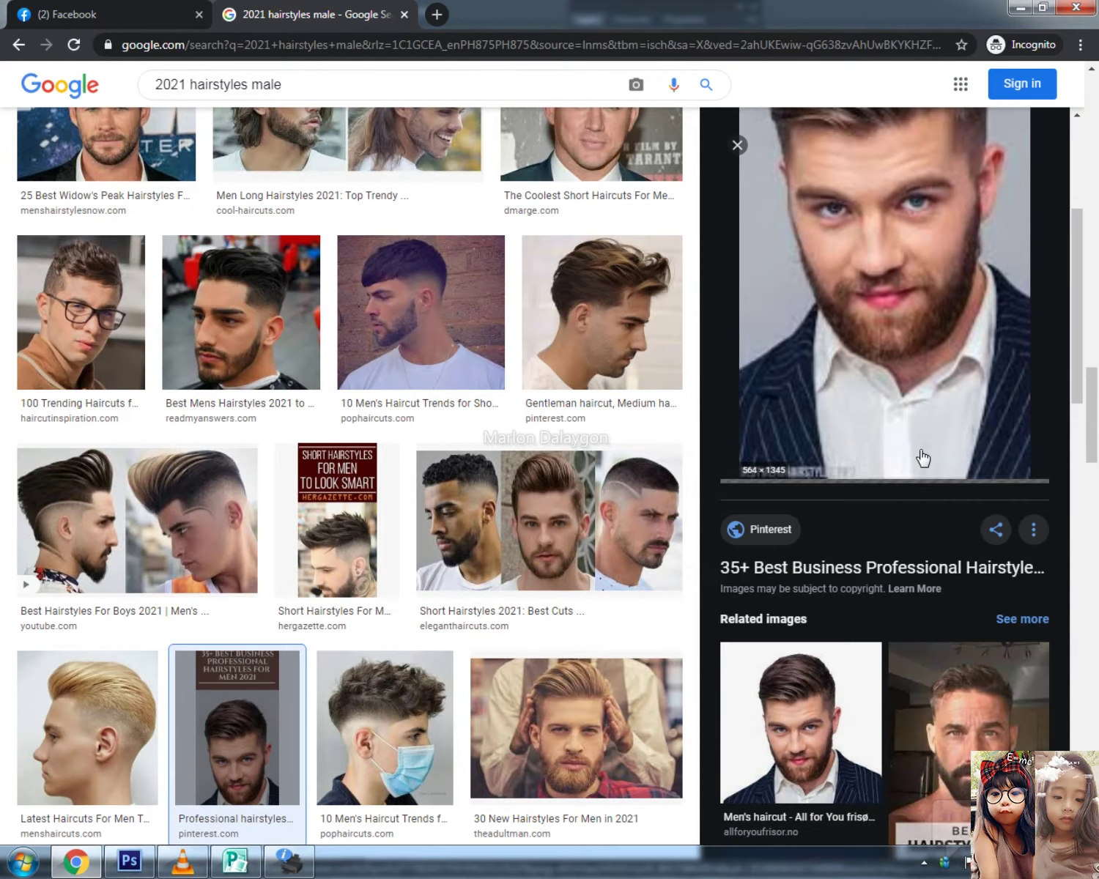
pyautogui.scroll(-4, 921, 456)
pyautogui.click(758, 636)
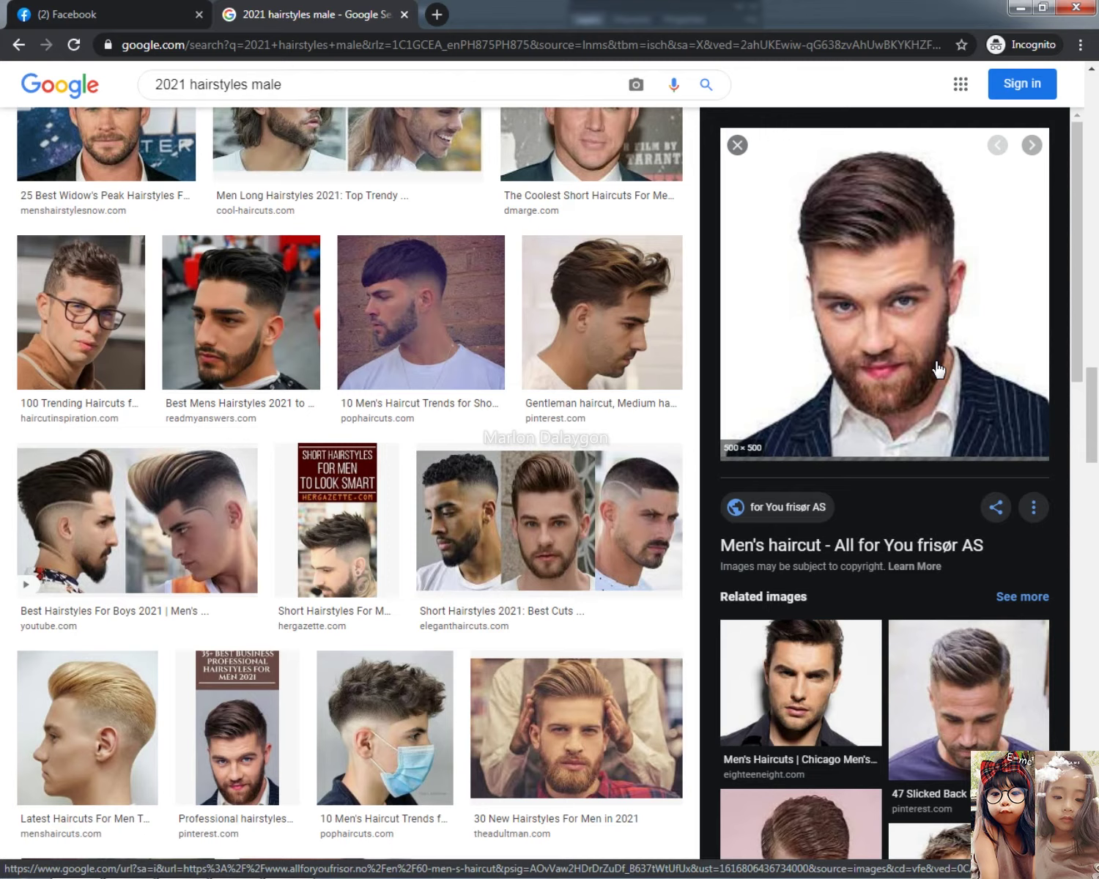
pyautogui.rightClick(898, 370)
pyautogui.click(879, 501)
# - Switch to Photoshop, paste the copied portrait and move it below the first column of haircut photos
pyautogui.hotkey('alt', 'Tab')
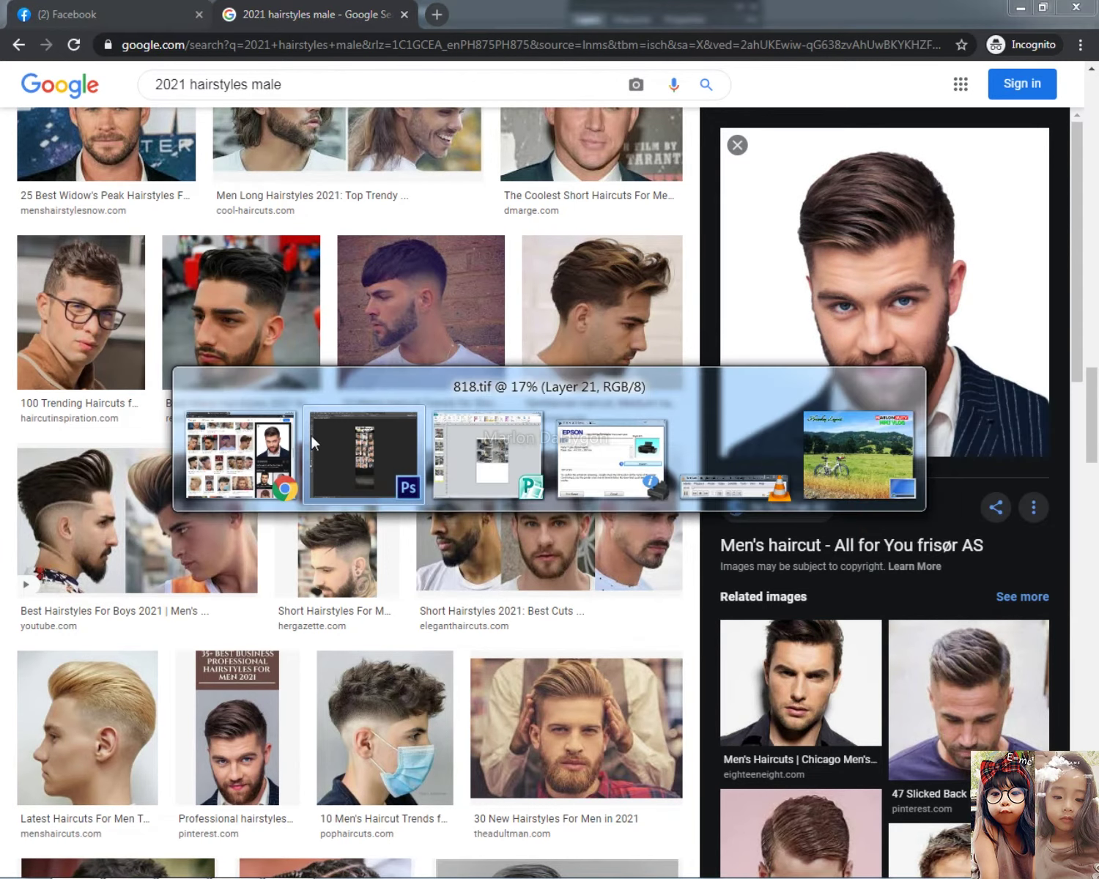
pyautogui.click(370, 445)
pyautogui.scroll(2, 572, 434)
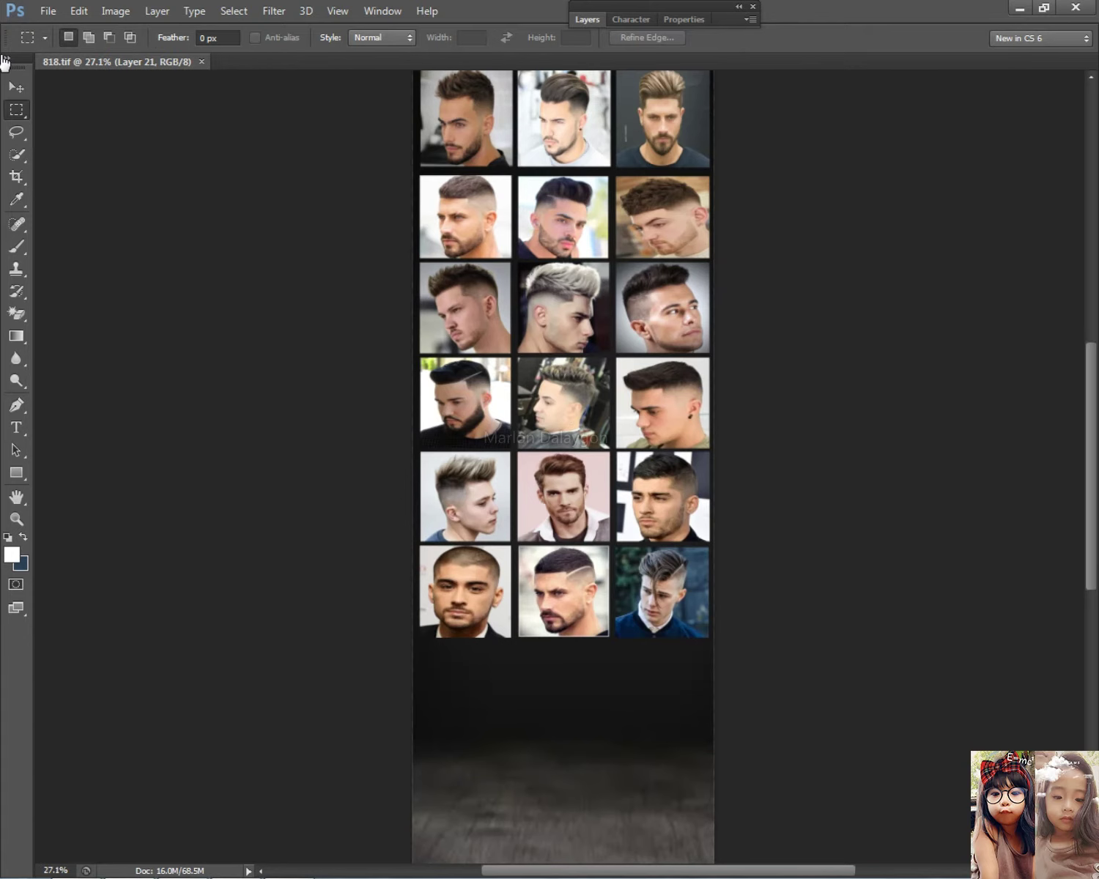
pyautogui.click(14, 86)
pyautogui.hotkey('ctrl', 'v')
pyautogui.moveTo(558, 484); pyautogui.dragTo(477, 711)
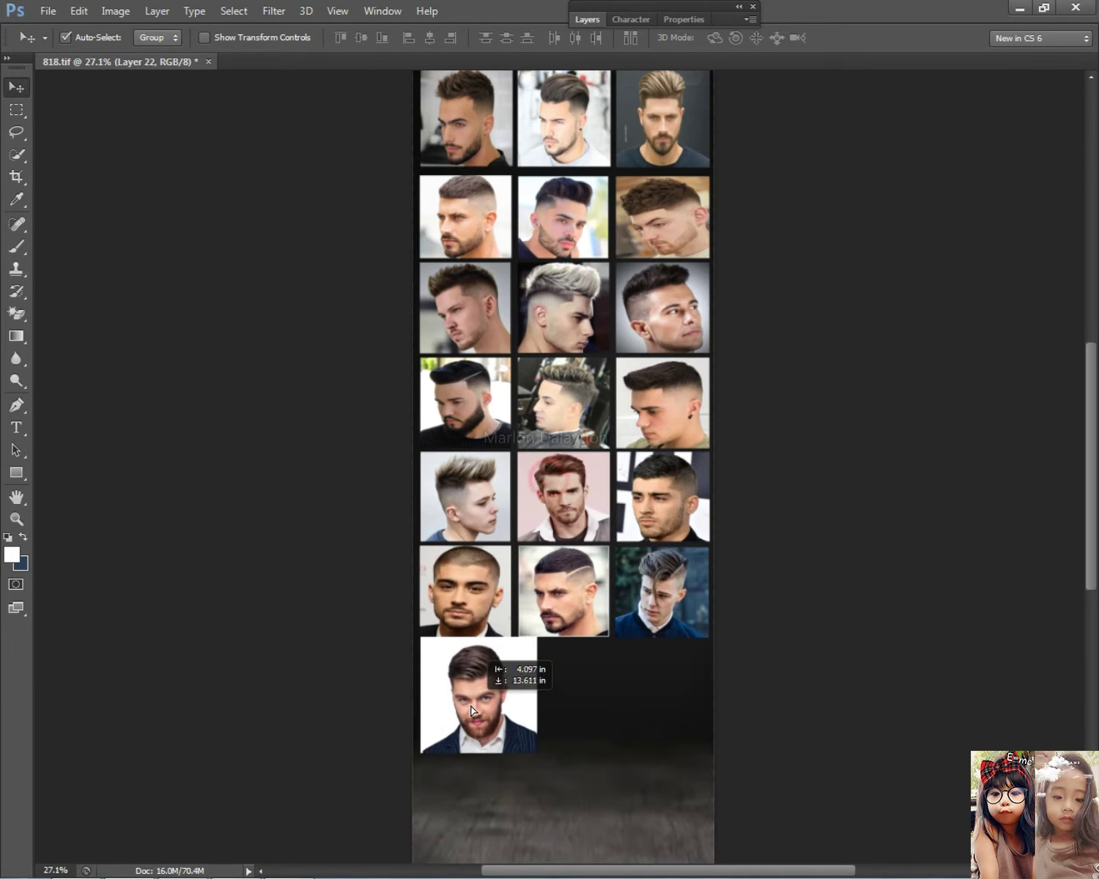
# - Scale the pasted portrait to about 78.6% and align it with the first column's photo width
pyautogui.scroll(2, 493, 674)
pyautogui.scroll(2, 494, 673)
pyautogui.scroll(-4, 537, 479)
pyautogui.hotkey('ctrl', 't')
pyautogui.moveTo(666, 499); pyautogui.dragTo(633, 464)
pyautogui.moveTo(596, 355); pyautogui.dragTo(583, 369)
pyautogui.moveTo(620, 473); pyautogui.dragTo(606, 457)
pyautogui.moveTo(569, 393); pyautogui.dragTo(579, 393)
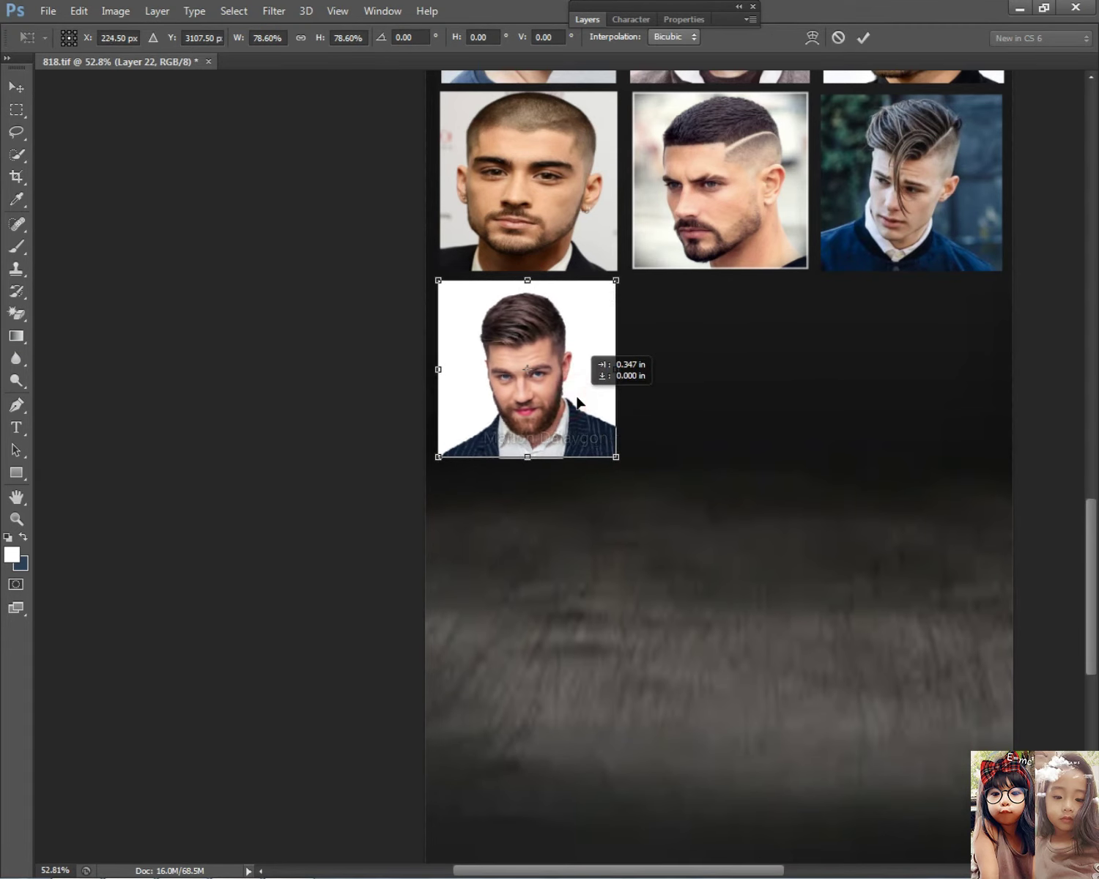
pyautogui.press('Return')
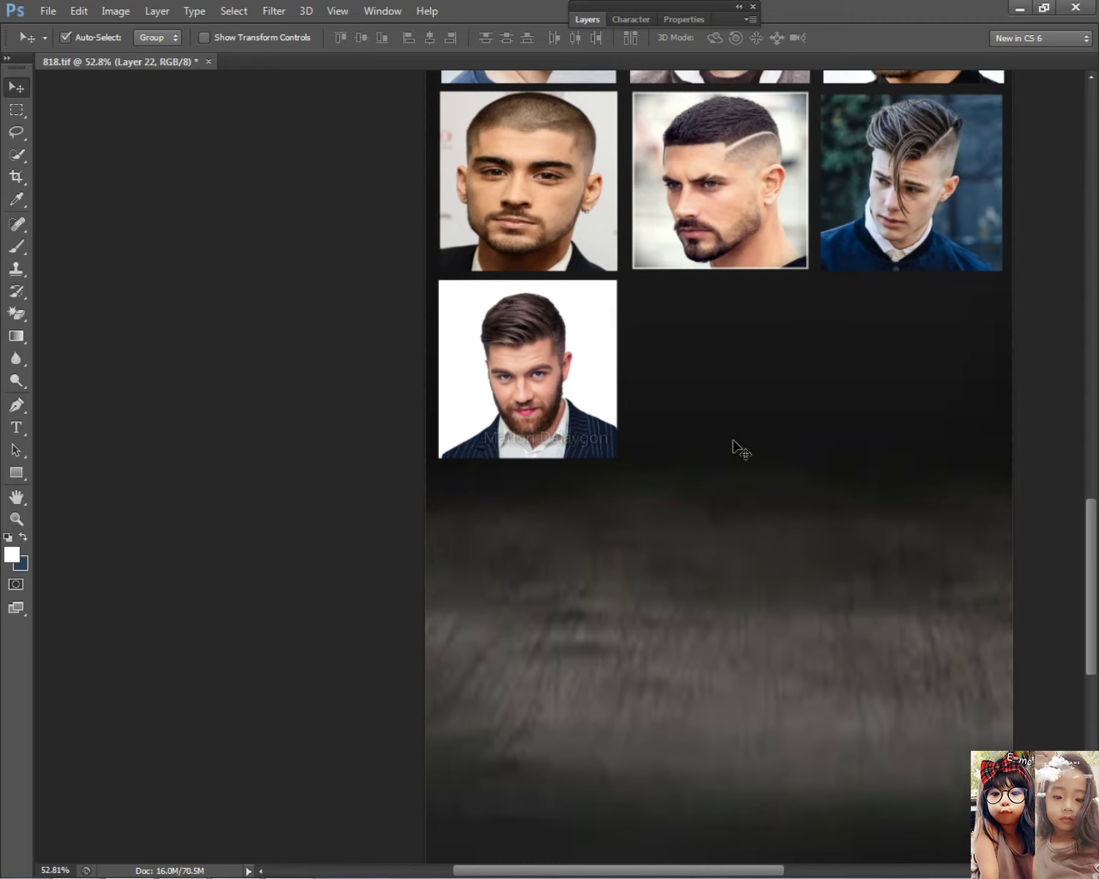
# - Switch to Chrome and browse further down the men's hairstyle image results for another portrait
pyautogui.scroll(-6, 768, 434)
pyautogui.hotkey('alt', 'Tab')
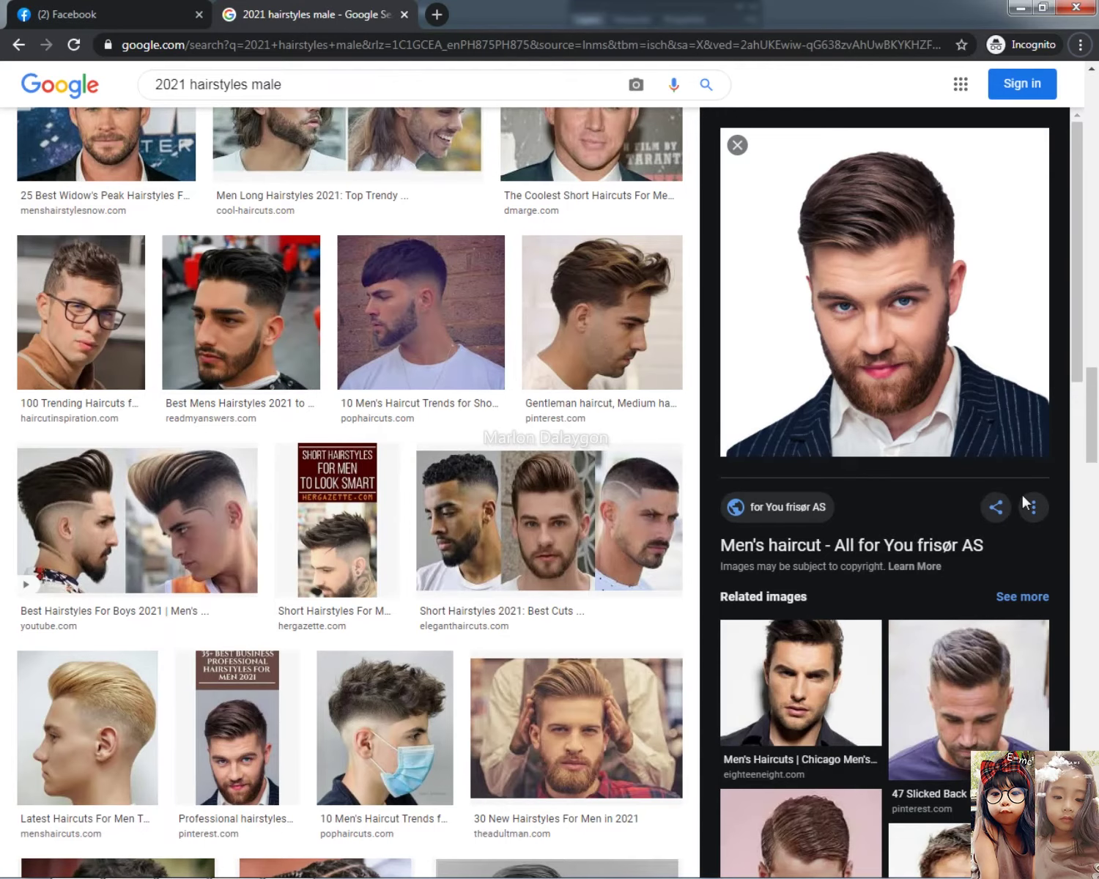
pyautogui.scroll(-3, 903, 618)
pyautogui.scroll(-5, 408, 605)
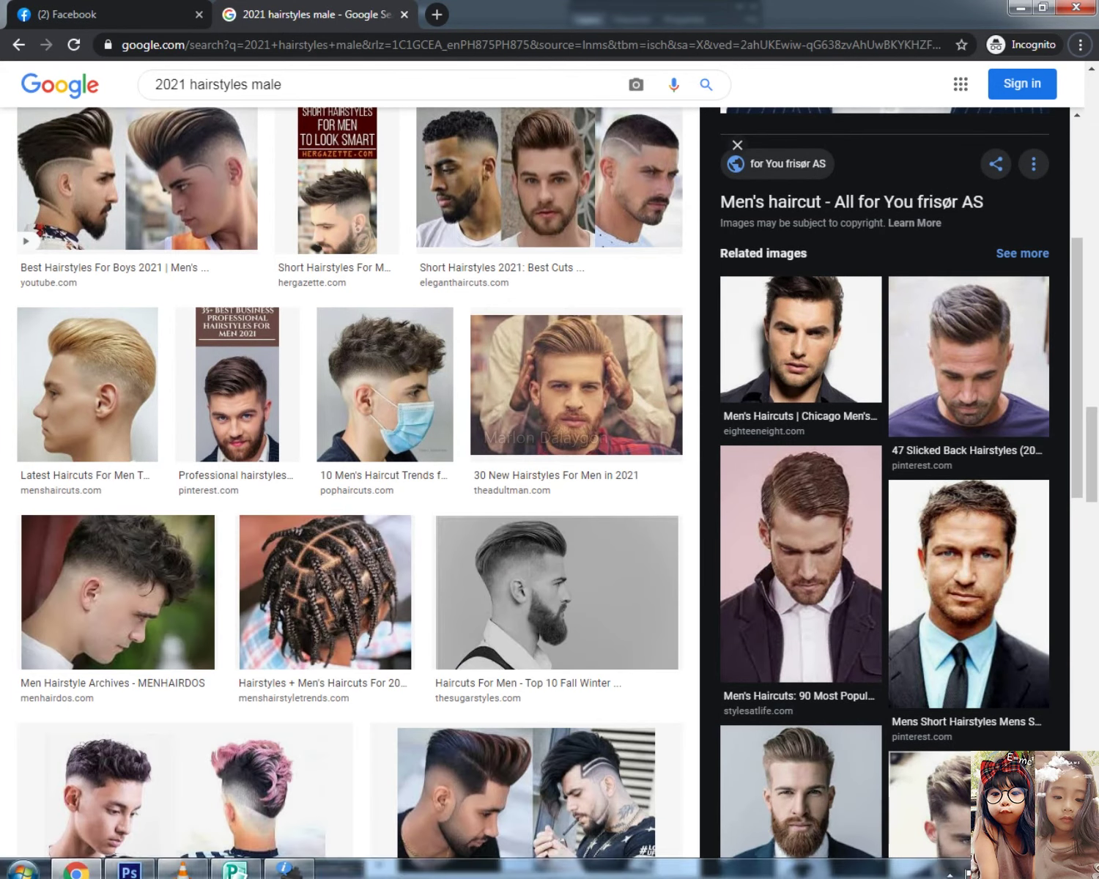
pyautogui.click(1001, 864)
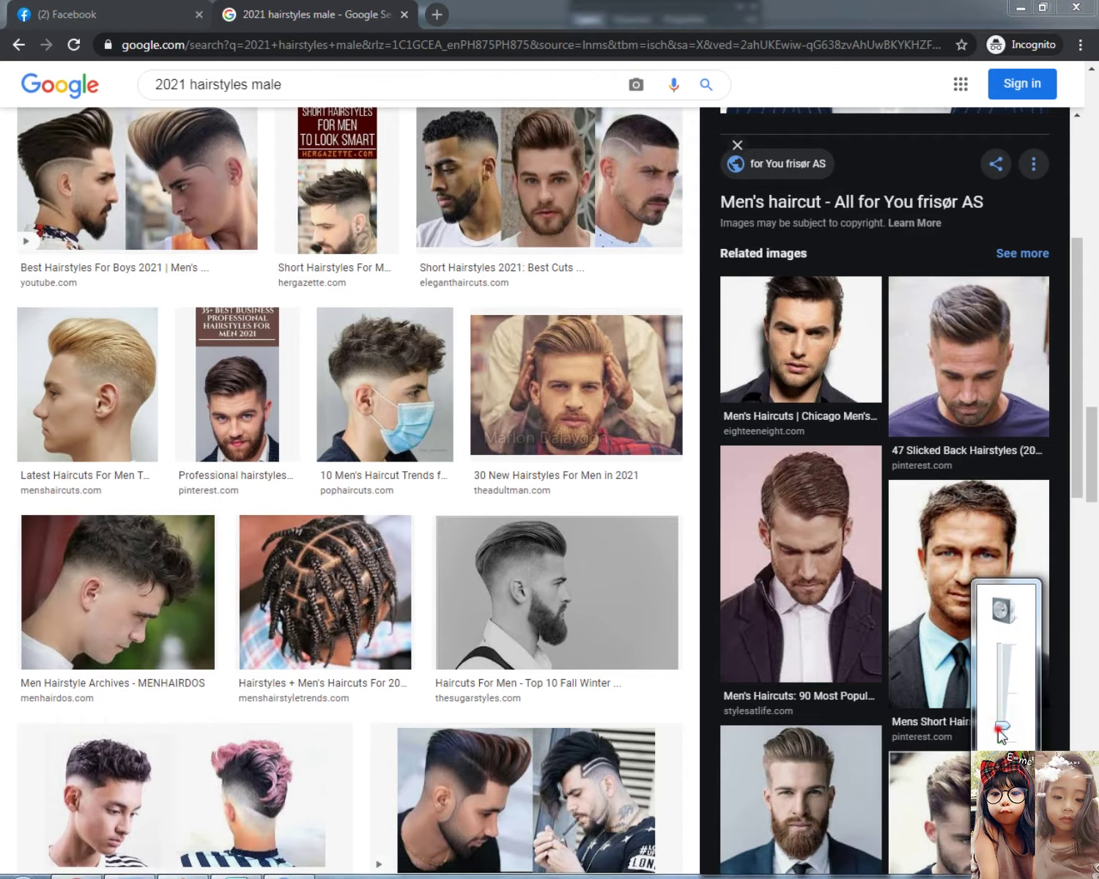
pyautogui.click(617, 255)
pyautogui.scroll(-20, 482, 443)
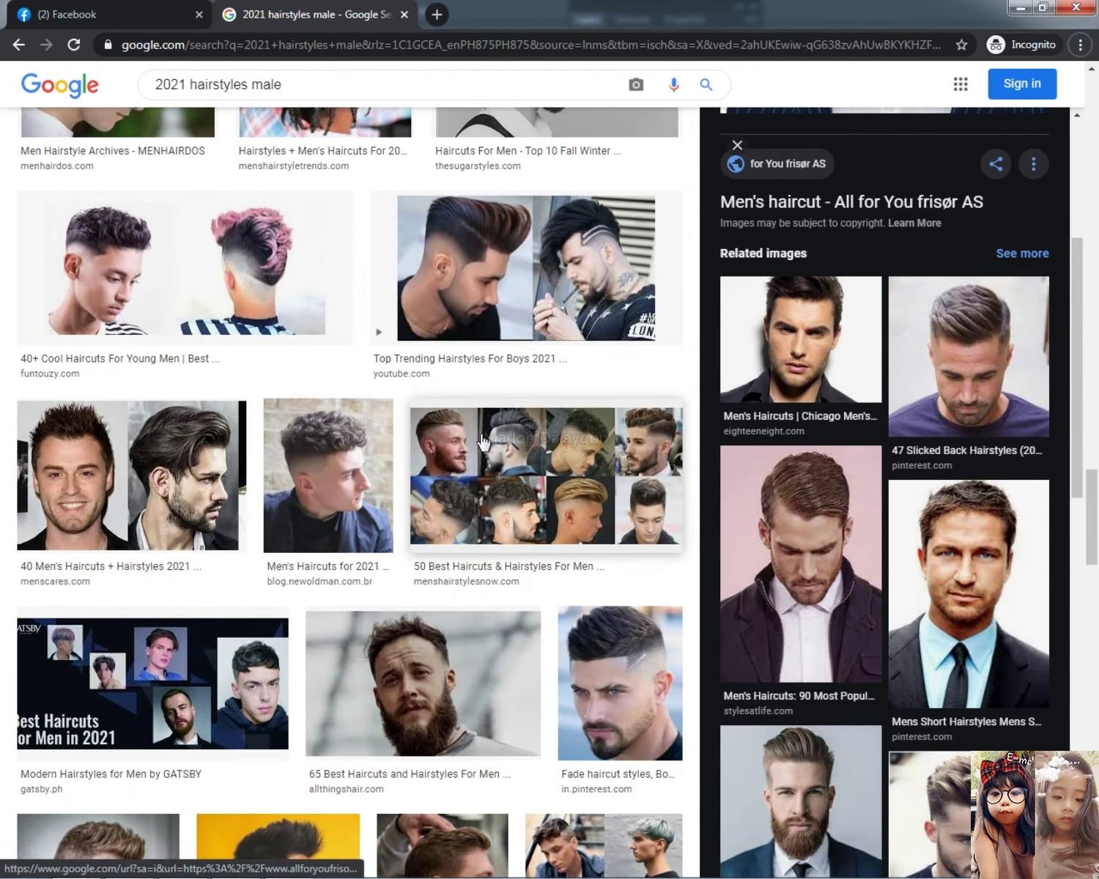
pyautogui.scroll(-5, 483, 443)
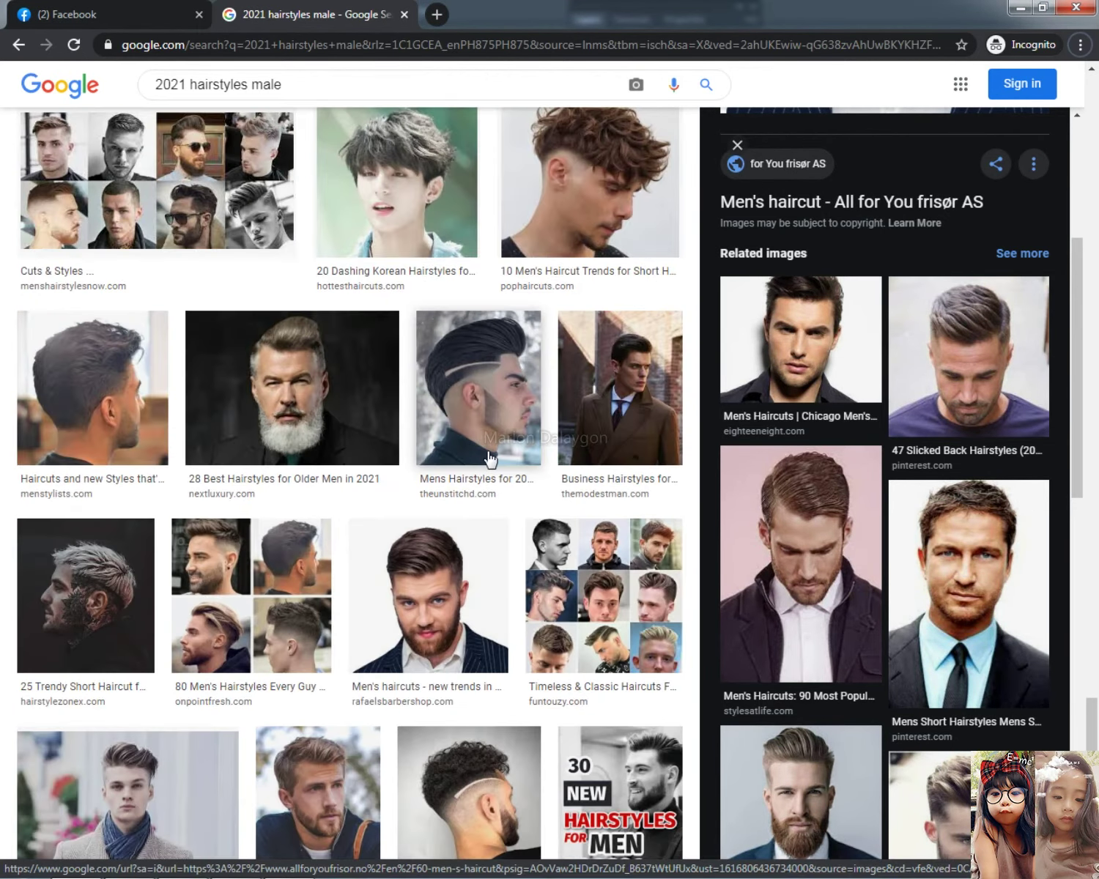
# - Open the "20 Dashing Korean Hairstyles" result and copy the related "50 Best Asian Hairstyles For Men" portrait
pyautogui.click(389, 186)
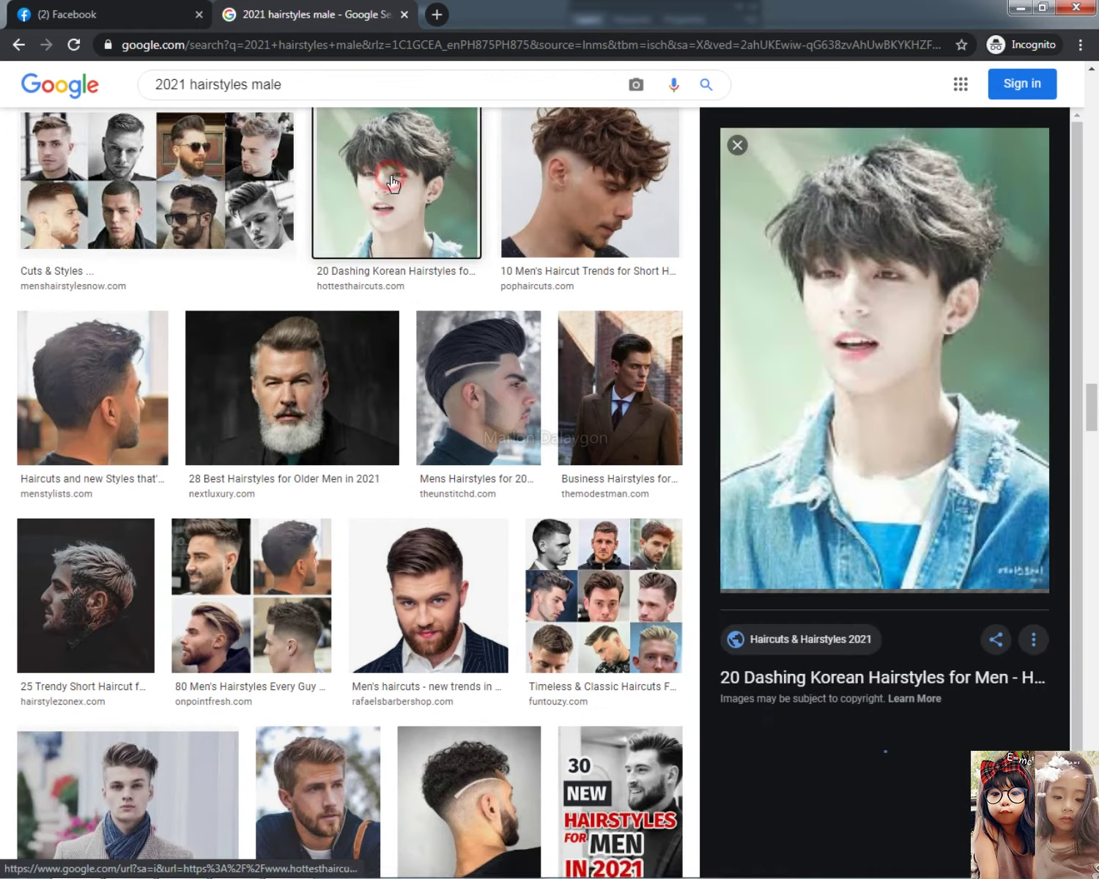
pyautogui.scroll(-3, 799, 619)
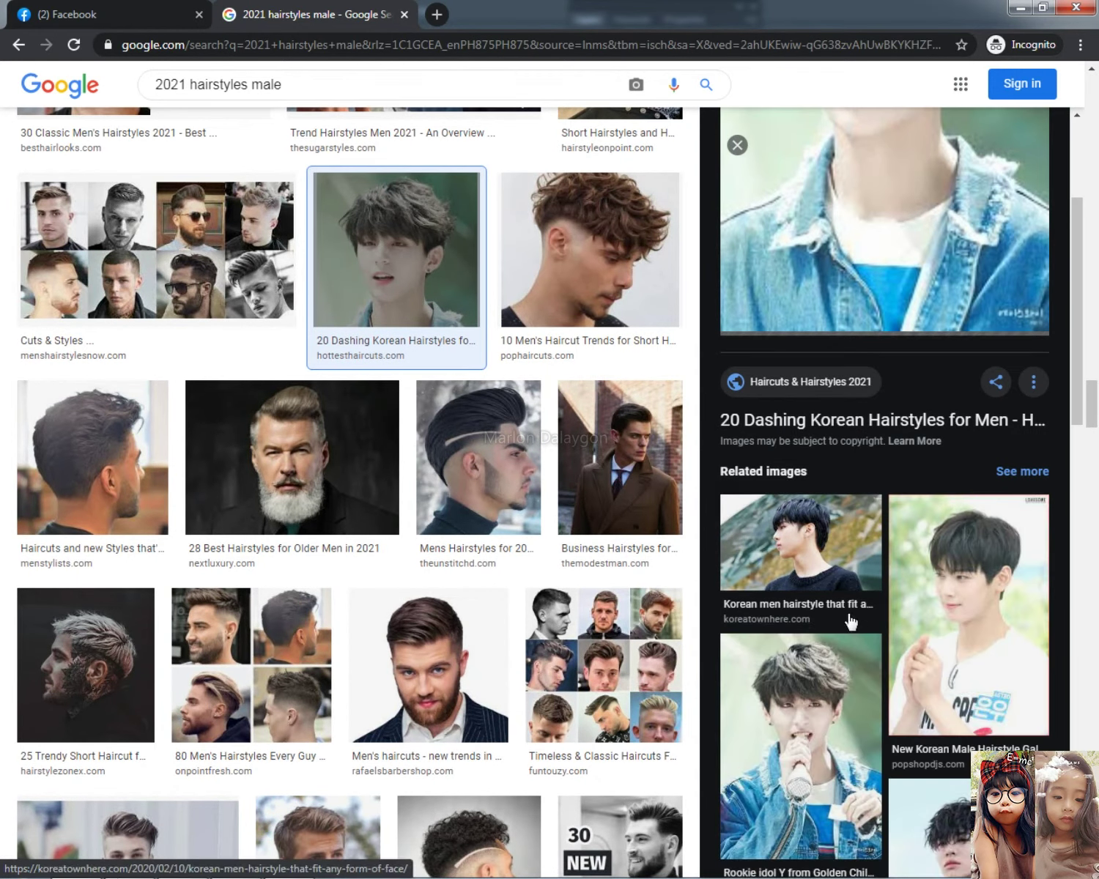
pyautogui.scroll(-4, 733, 560)
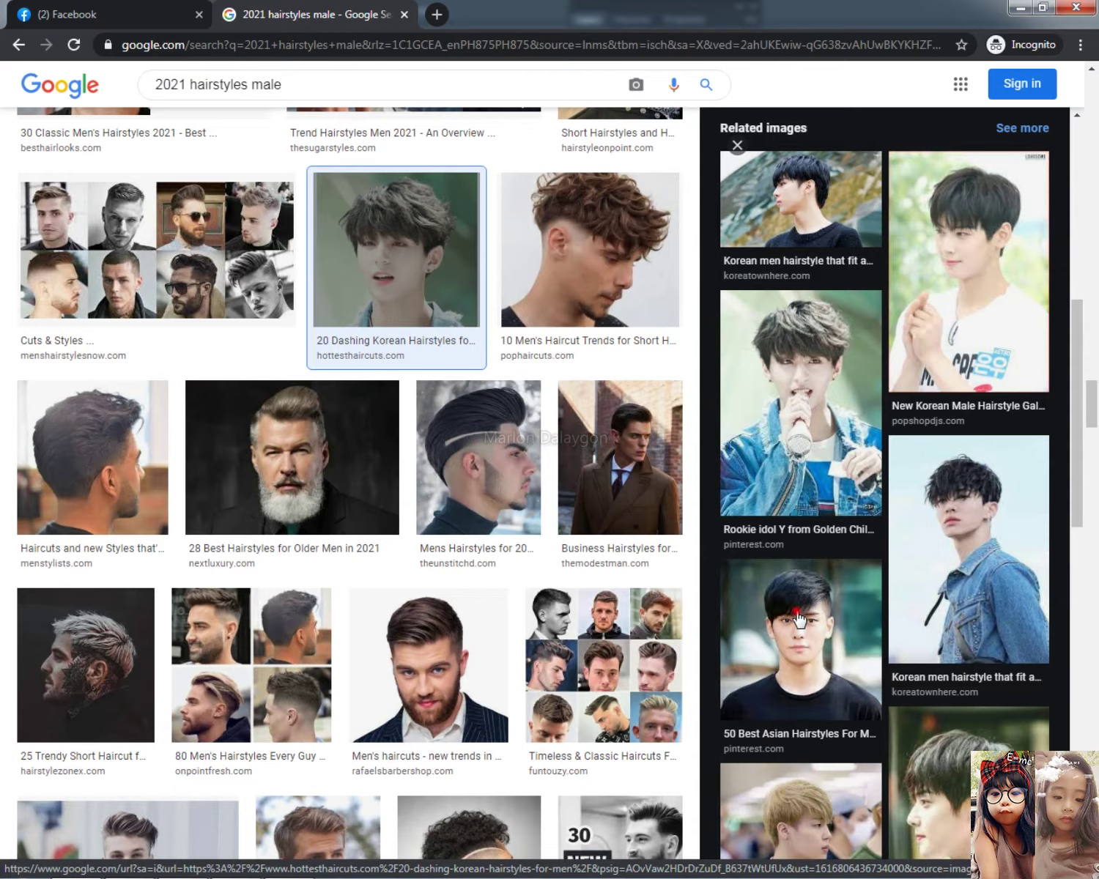
pyautogui.click(729, 555)
pyautogui.rightClick(916, 312)
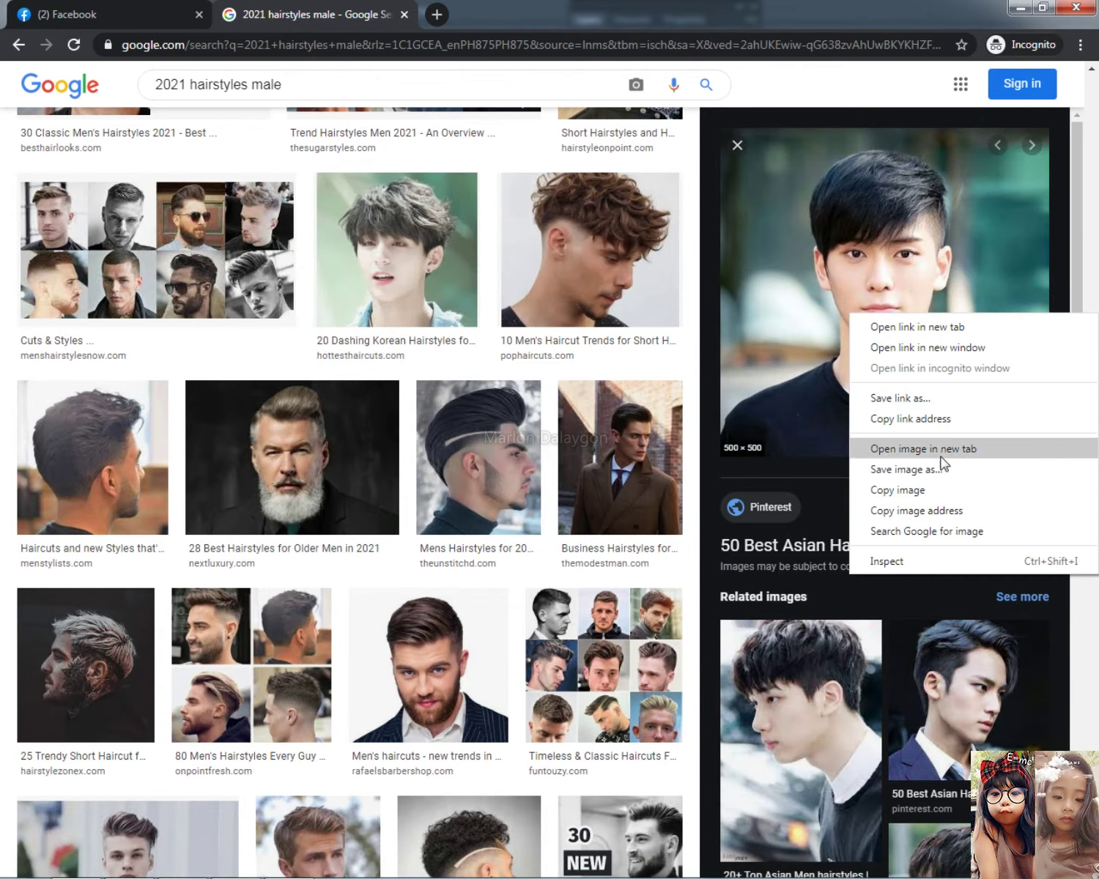
pyautogui.click(900, 487)
# - Switch to Photoshop, paste the copied portrait and place it beside the bearded man's photo in the bottom row
pyautogui.hotkey('alt', 'Tab')
pyautogui.click(359, 433)
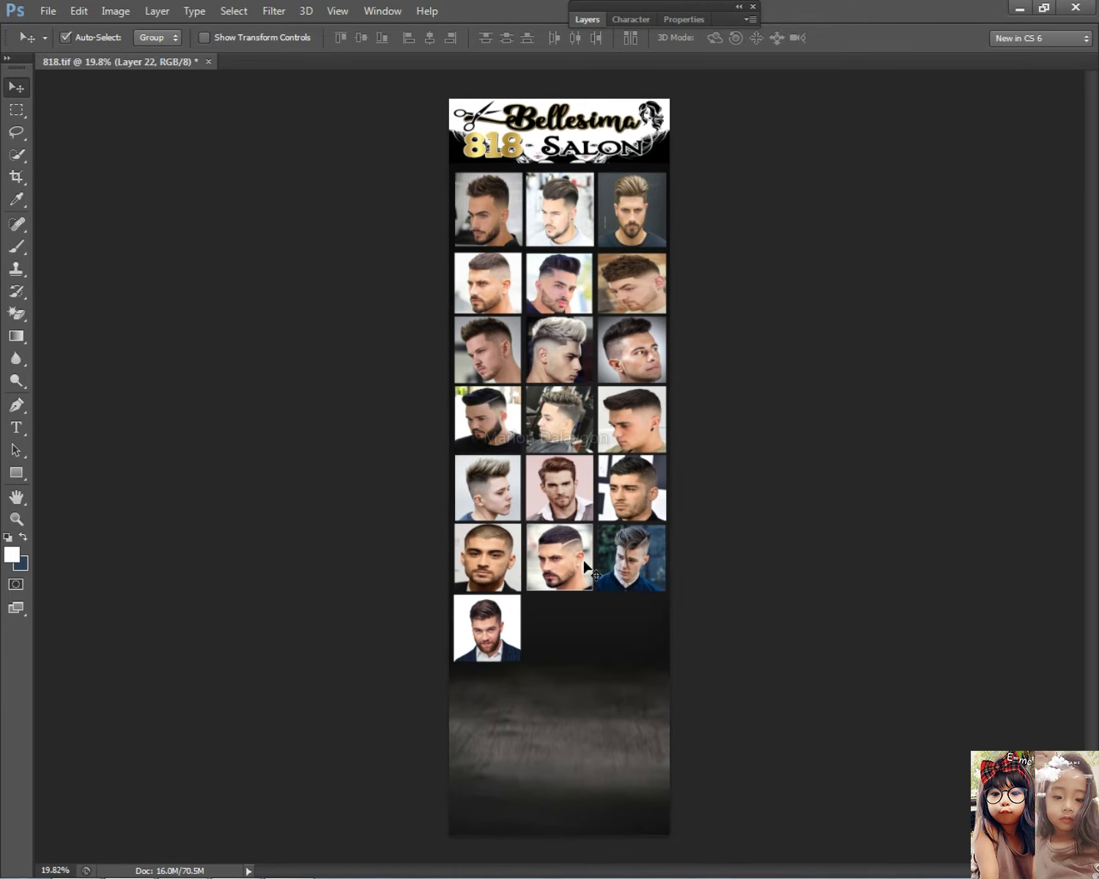
pyautogui.hotkey('ctrl', 'v')
pyautogui.scroll(3, 586, 568)
pyautogui.moveTo(592, 410); pyautogui.dragTo(651, 459)
pyautogui.scroll(1, 607, 723)
pyautogui.scroll(-4, 607, 723)
pyautogui.scroll(1, 607, 723)
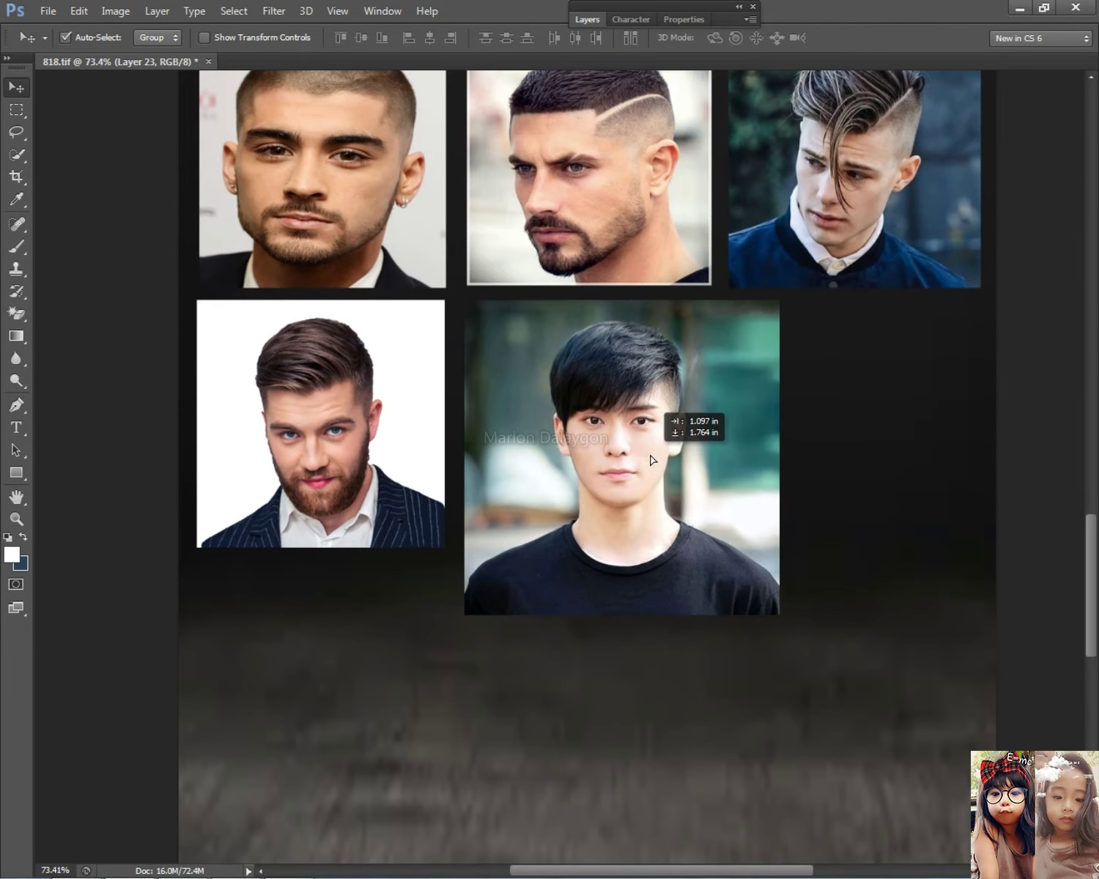
# - Scale the black-haired man's portrait down to match the middle column's photo width
pyautogui.hotkey('ctrl', 't')
pyautogui.moveTo(781, 616); pyautogui.dragTo(712, 558)
pyautogui.press('Return')
pyautogui.scroll(-3, 719, 568)
pyautogui.scroll(-2, 722, 562)
# - Switch to Chrome, search images for "korean hairstyles male" and refine the query to "korean new hairstyles male"
pyautogui.hotkey('alt', 'Tab')
pyautogui.scroll(4, 380, 326)
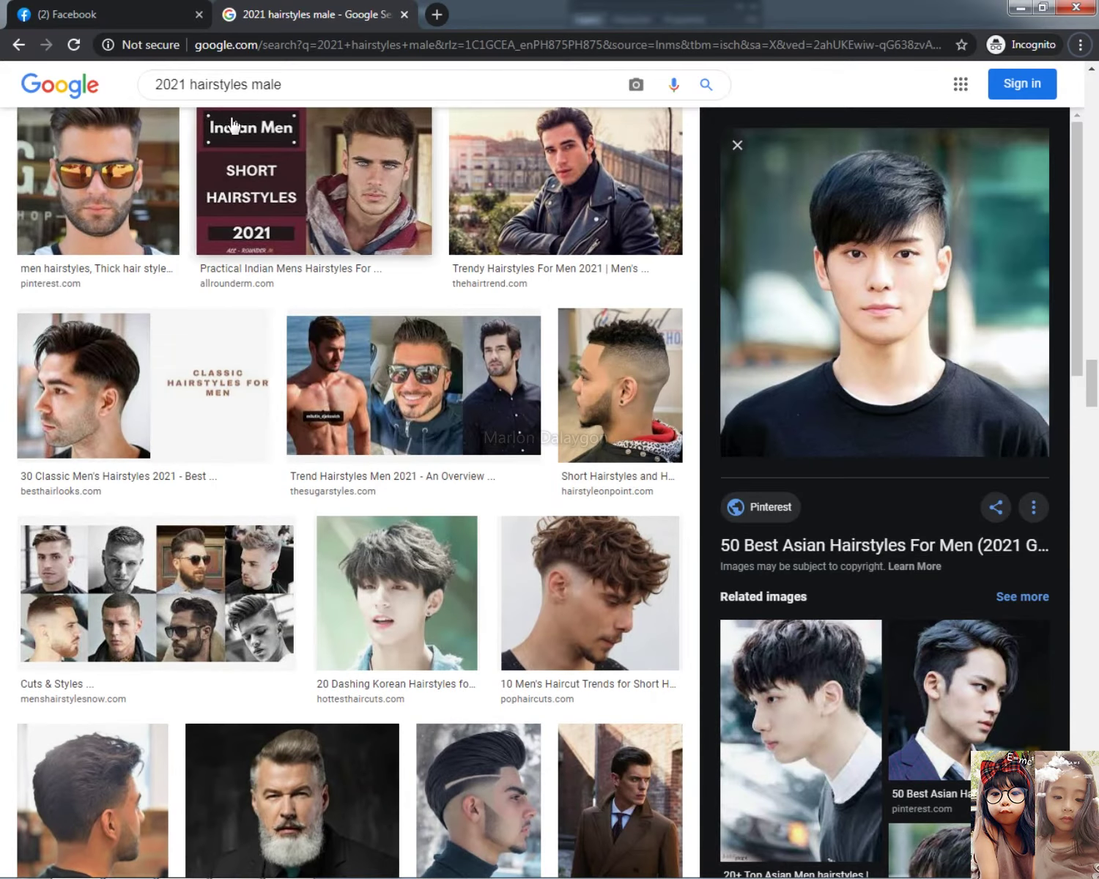
pyautogui.doubleClick(189, 82)
pyautogui.write('korean')
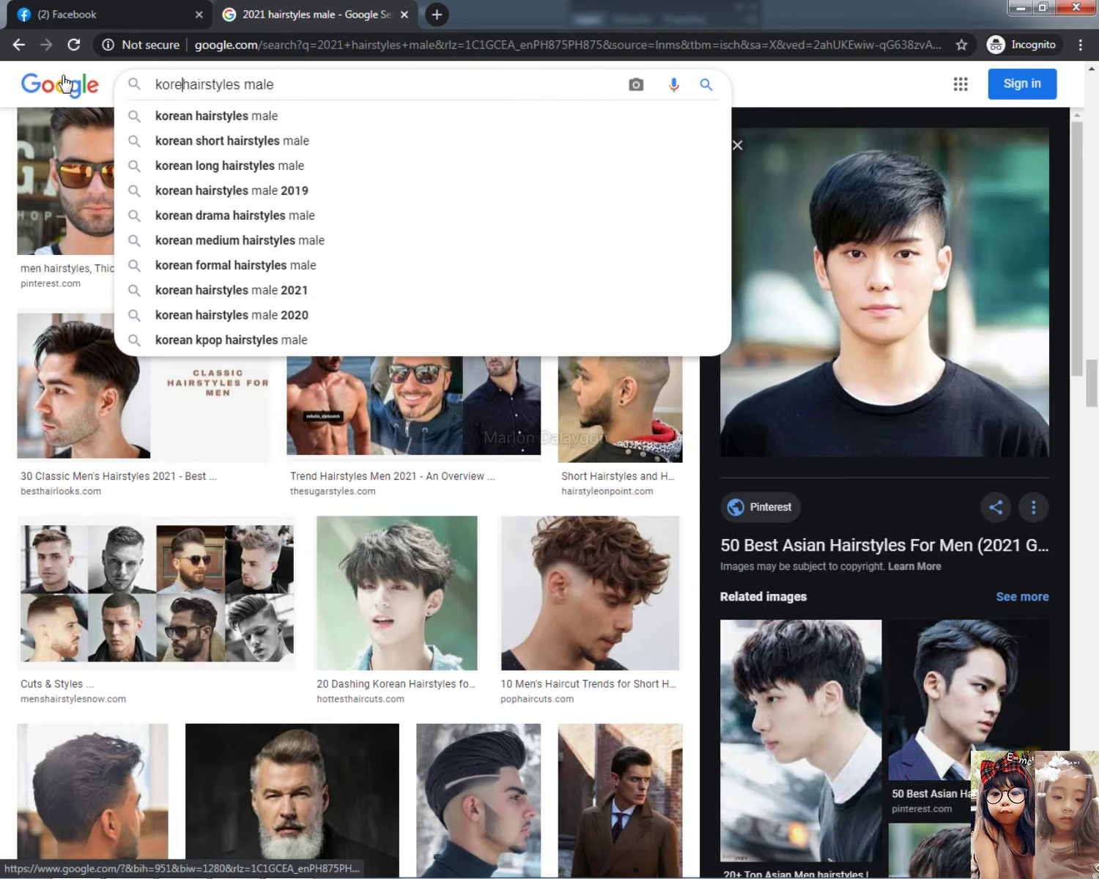
pyautogui.press('Down')
pyautogui.press('Return')
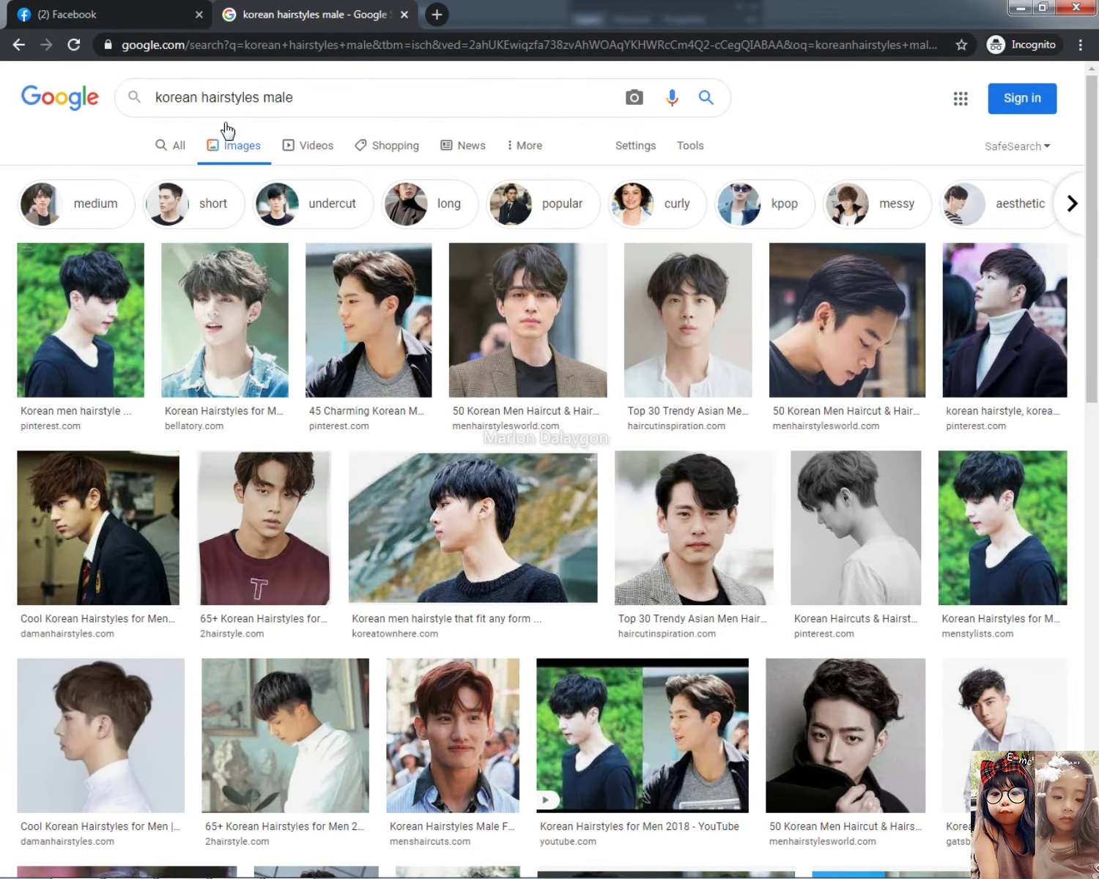
pyautogui.write('new')
pyautogui.press('Return')
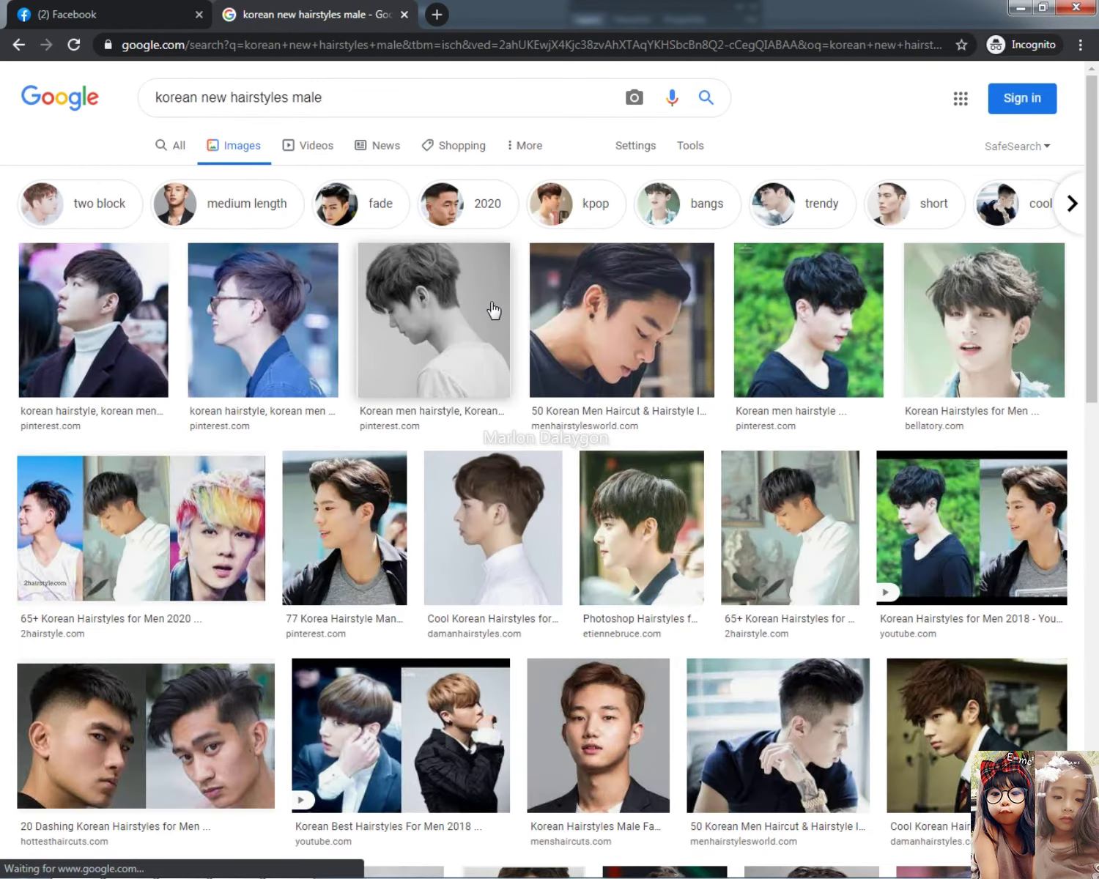
pyautogui.scroll(-2, 520, 297)
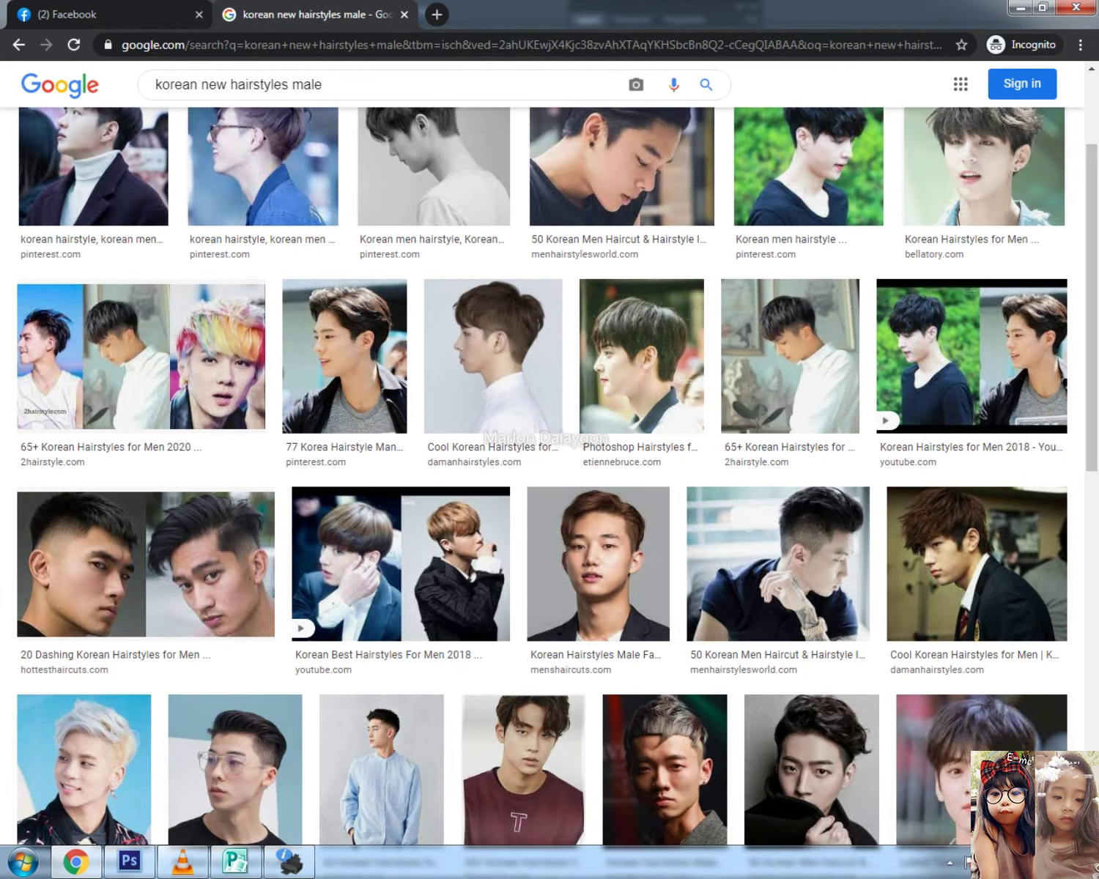
pyautogui.click(1015, 864)
pyautogui.moveTo(1011, 713); pyautogui.dragTo(1013, 736)
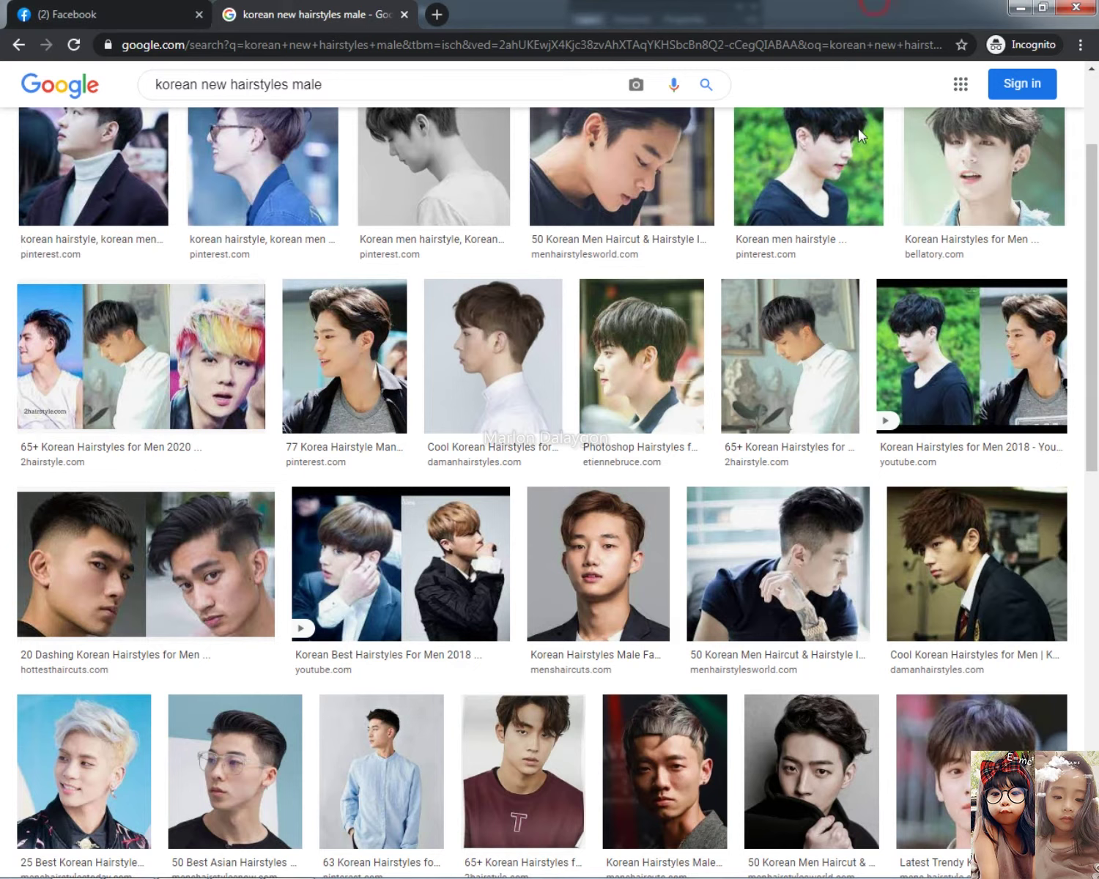
pyautogui.click(1015, 863)
pyautogui.moveTo(1004, 751); pyautogui.dragTo(1004, 659)
pyautogui.click(819, 6)
# - Browse the Korean hairstyle results, open the "50 Korean Men Haircut & Hairstyle Ideas" portrait of the man in a black turtleneck and copy it
pyautogui.click(227, 535)
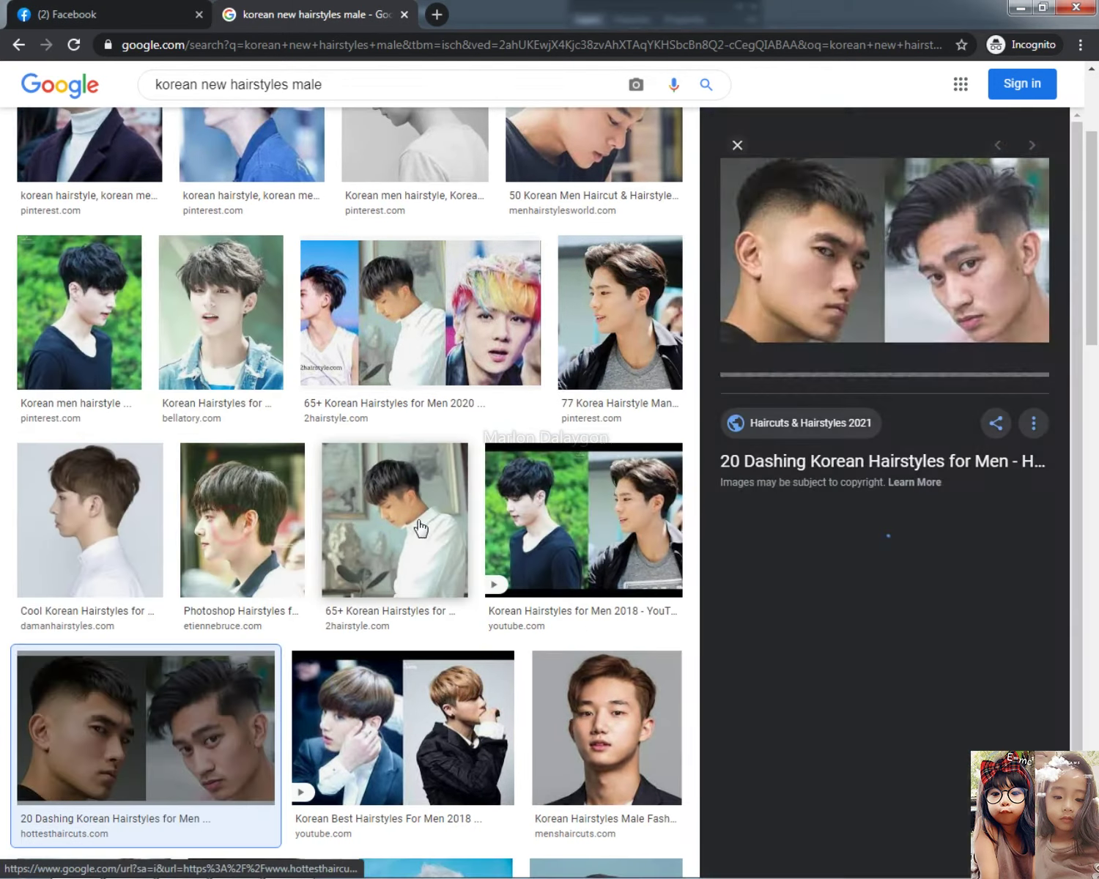
pyautogui.scroll(-9, 623, 579)
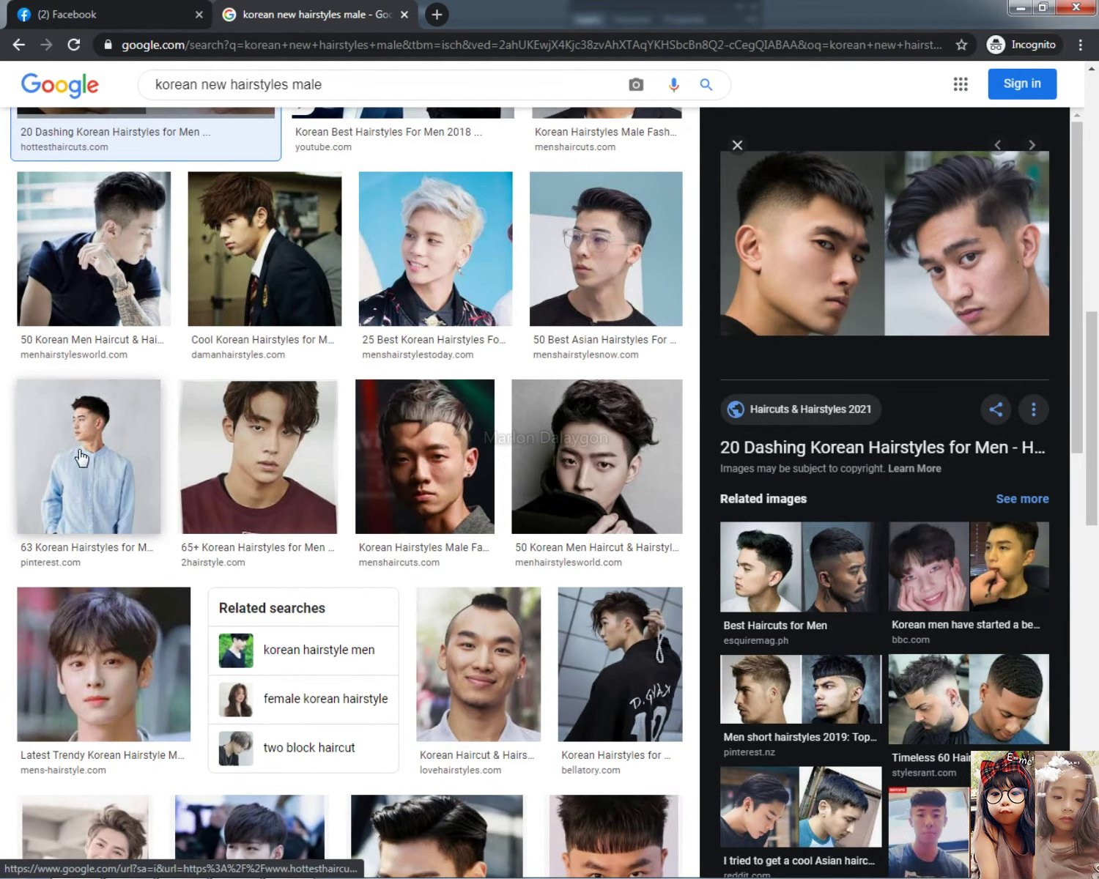
pyautogui.scroll(-7, 226, 580)
pyautogui.scroll(-2, 233, 586)
pyautogui.click(459, 165)
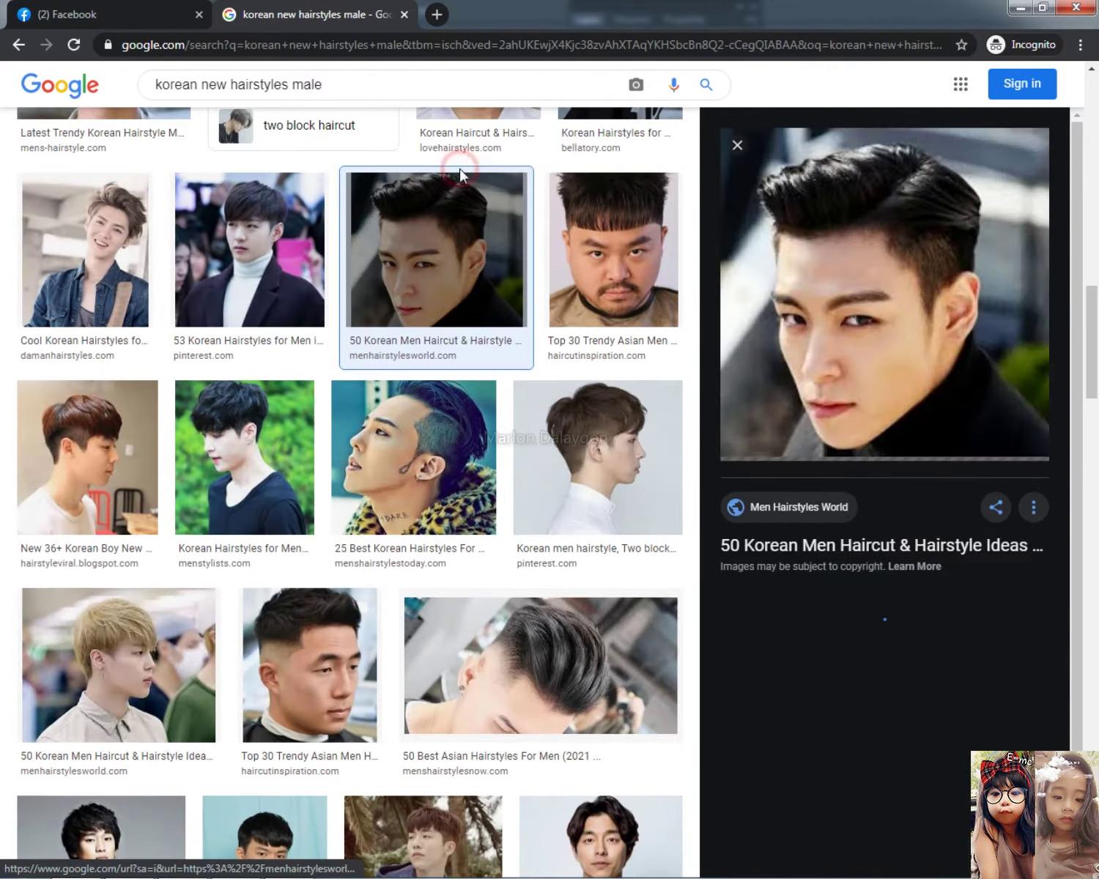
pyautogui.rightClick(851, 280)
pyautogui.click(907, 455)
# - Switch to Photoshop, paste the copied portrait and move it to the empty area beneath the photo grid
pyautogui.hotkey('alt', 'Tab')
pyautogui.hotkey('alt', 'Tab')
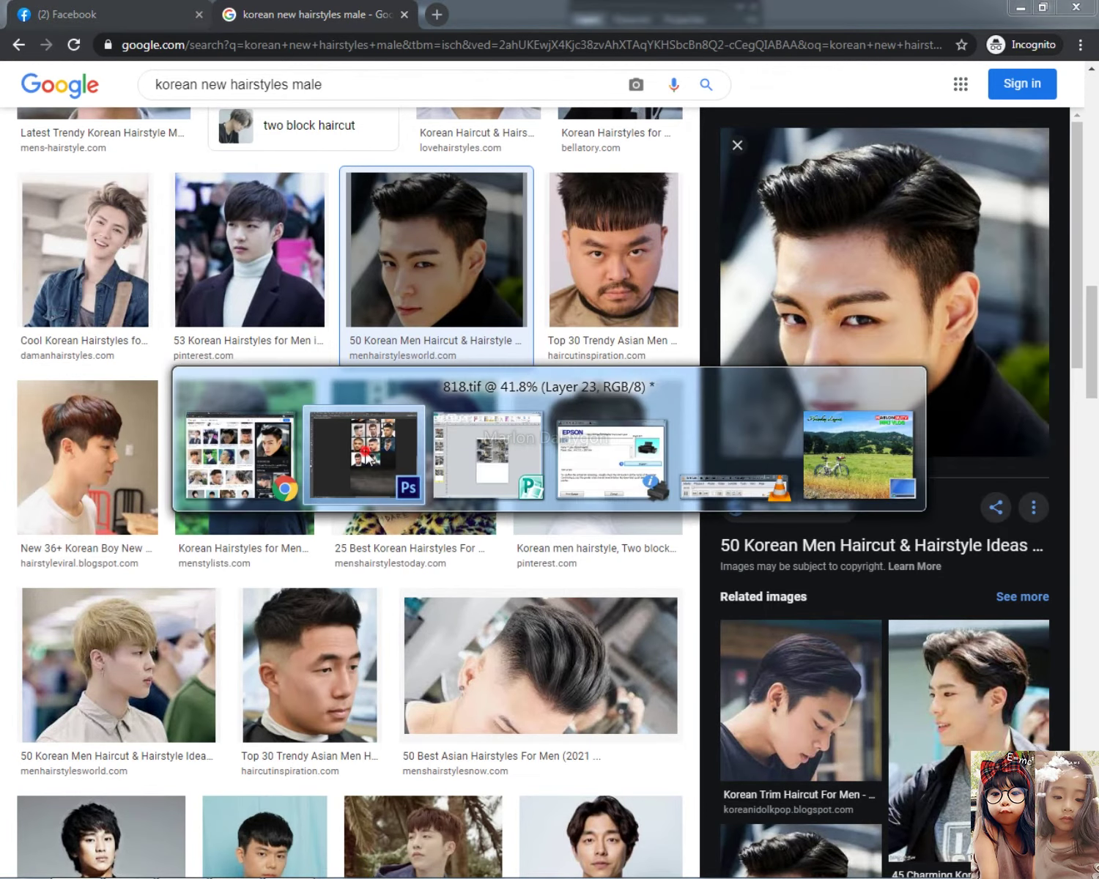
pyautogui.hotkey('ctrl', 'v')
pyautogui.moveTo(570, 473); pyautogui.dragTo(758, 673)
# - Scale the turtleneck portrait down to the column width and place it in the empty third slot of the bottom row
pyautogui.hotkey('ctrl', 't')
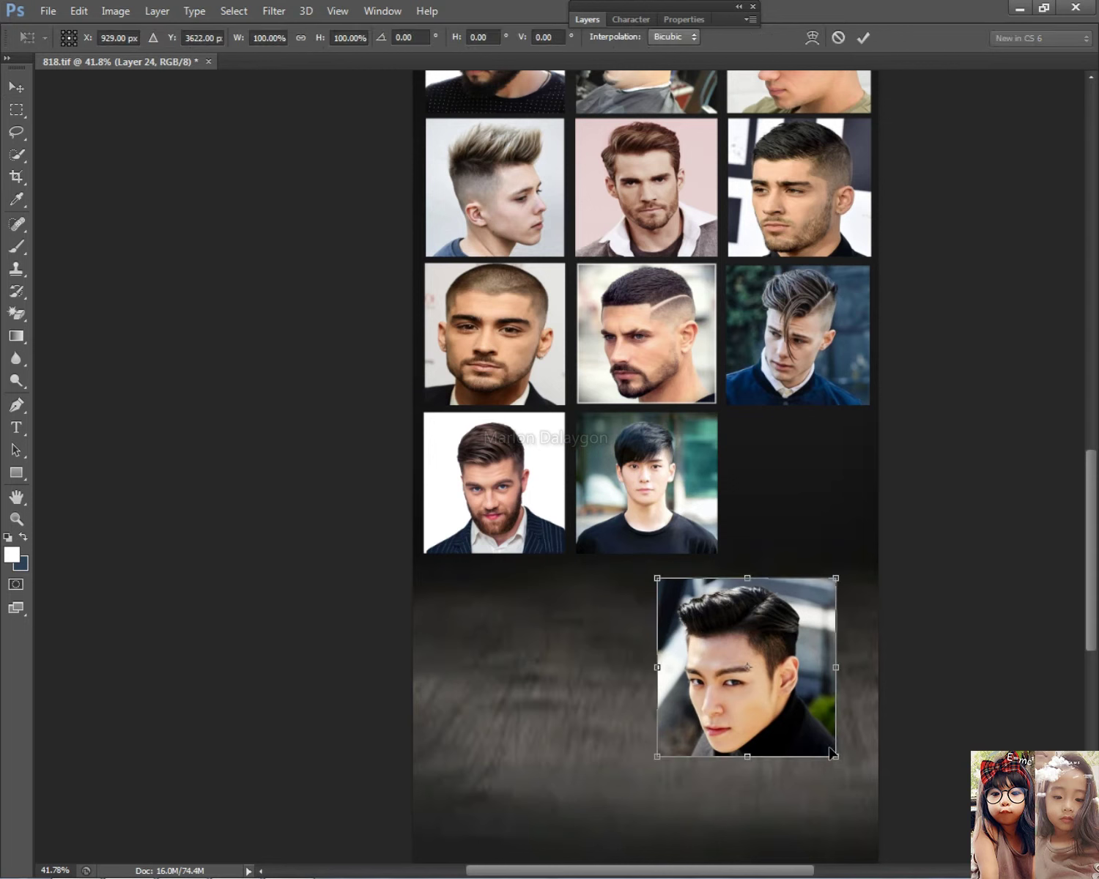
pyautogui.moveTo(833, 755); pyautogui.dragTo(815, 731)
pyautogui.moveTo(726, 671); pyautogui.dragTo(795, 508)
pyautogui.moveTo(882, 569); pyautogui.dragTo(866, 562)
pyautogui.press('Return')
pyautogui.scroll(-3, 825, 582)
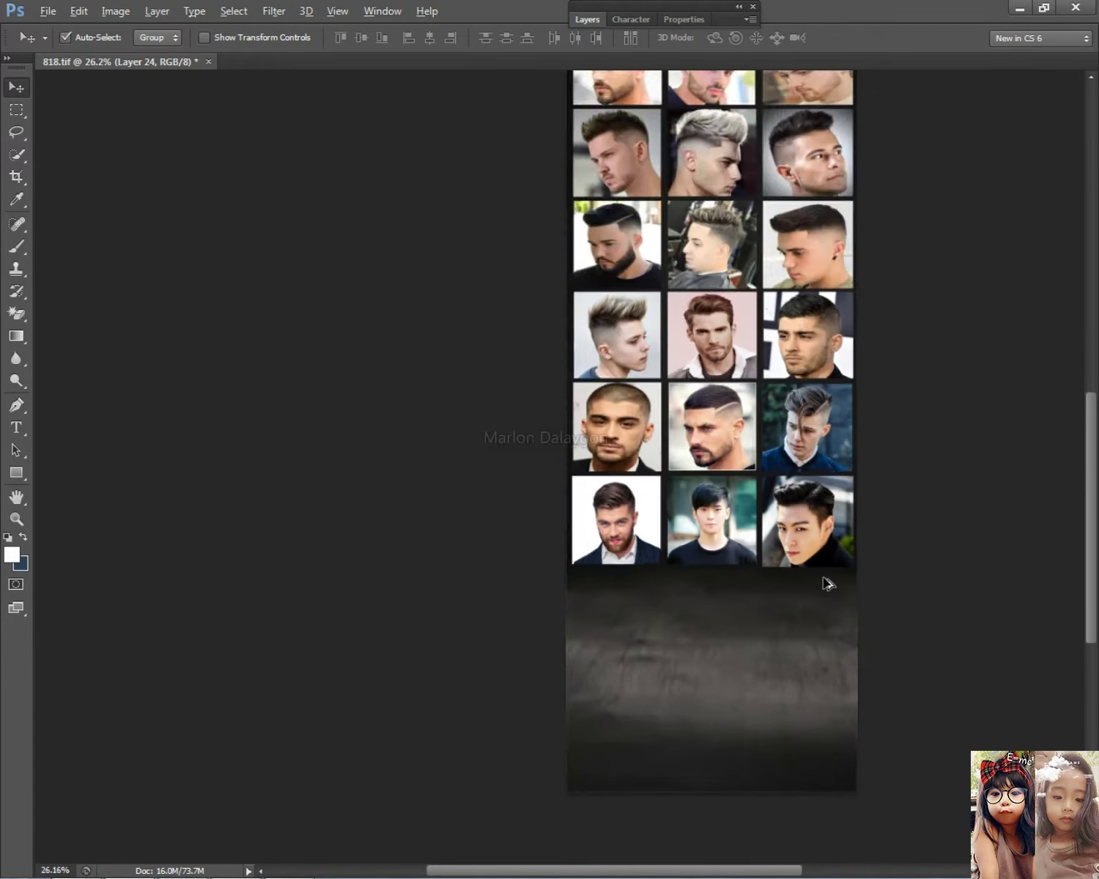
pyautogui.scroll(2, 724, 642)
pyautogui.scroll(-3, 589, 381)
pyautogui.scroll(1, 592, 386)
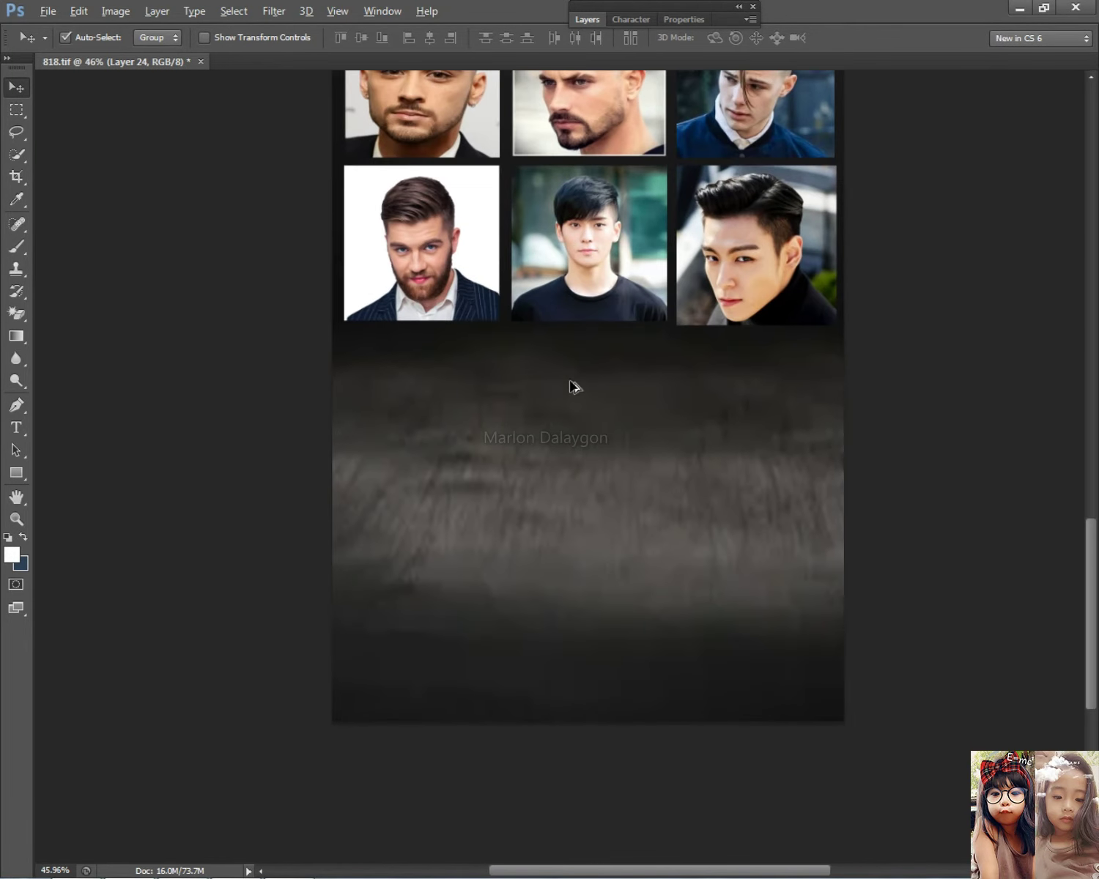
# - Switch to Chrome, preview the "Top 30 Trendy Asian Men Hairstyles 2021" fade portrait and look through the results below it
pyautogui.hotkey('alt', 'Tab')
pyautogui.scroll(-3, 391, 557)
pyautogui.click(310, 407)
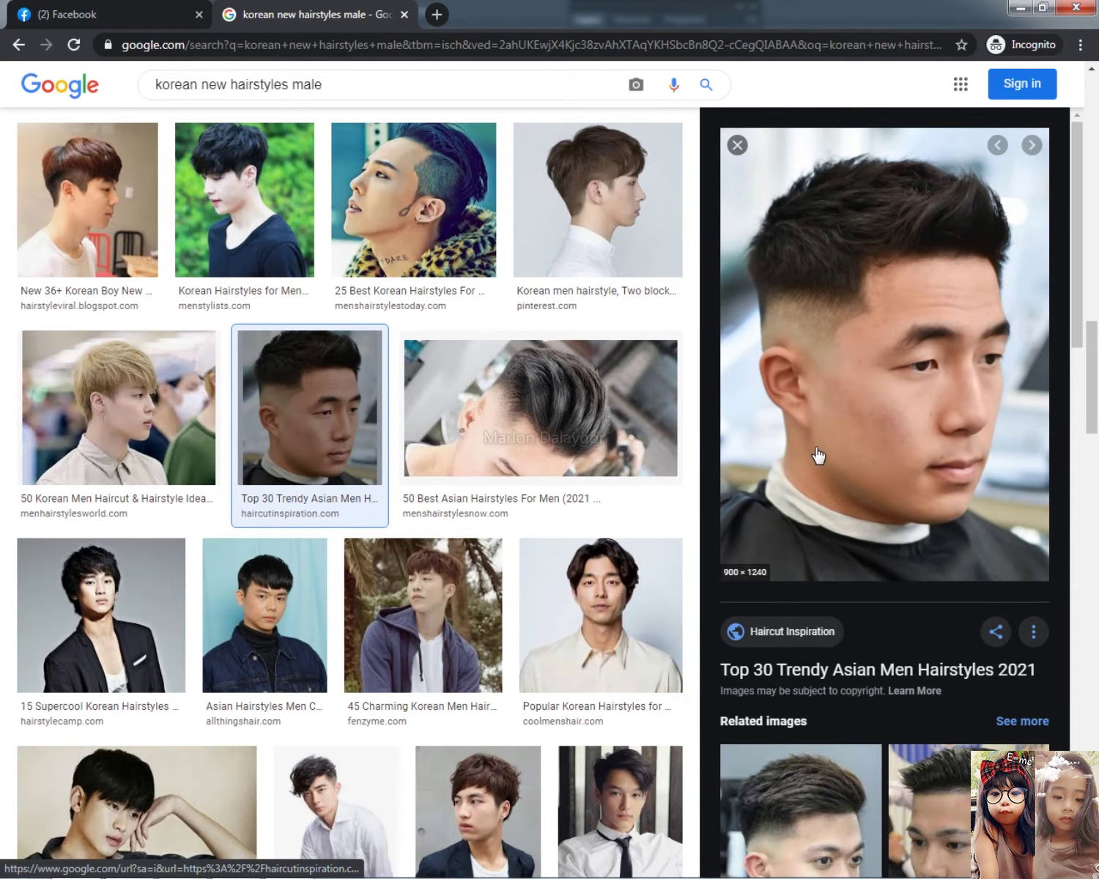
pyautogui.scroll(-5, 513, 563)
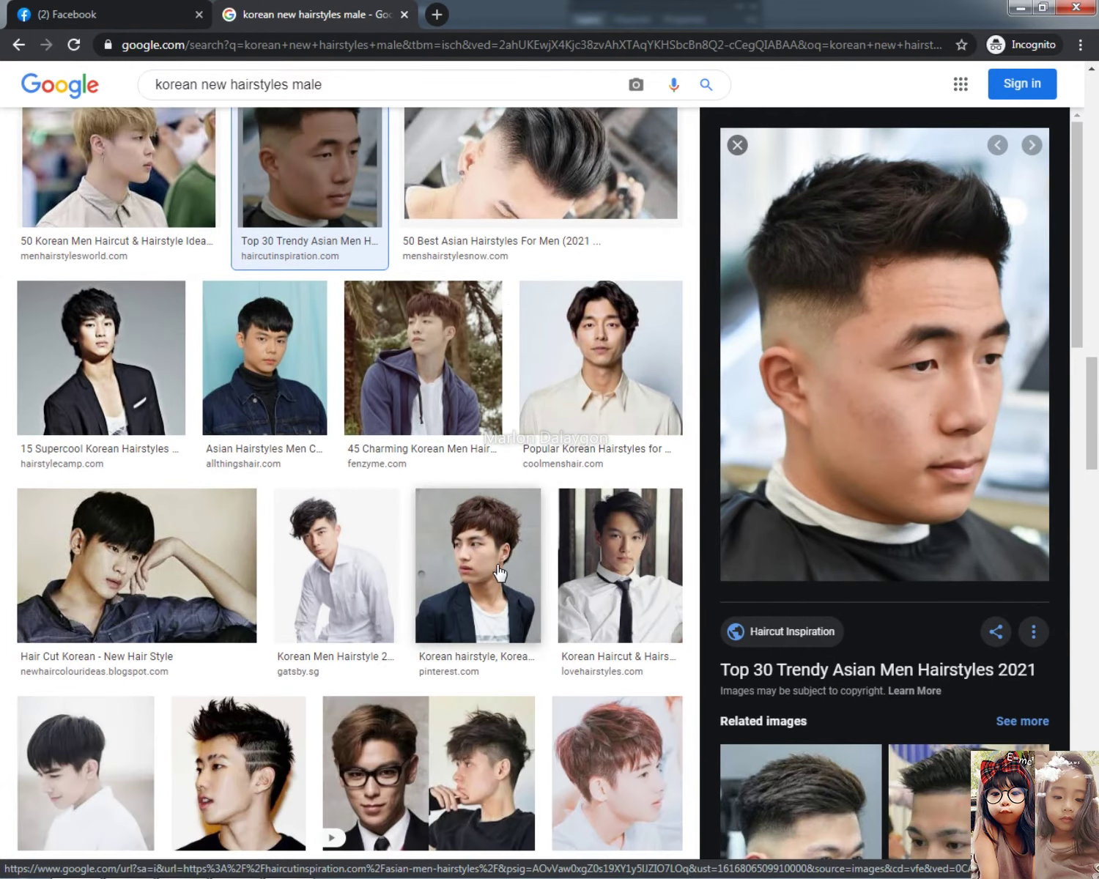
pyautogui.scroll(-1, 576, 568)
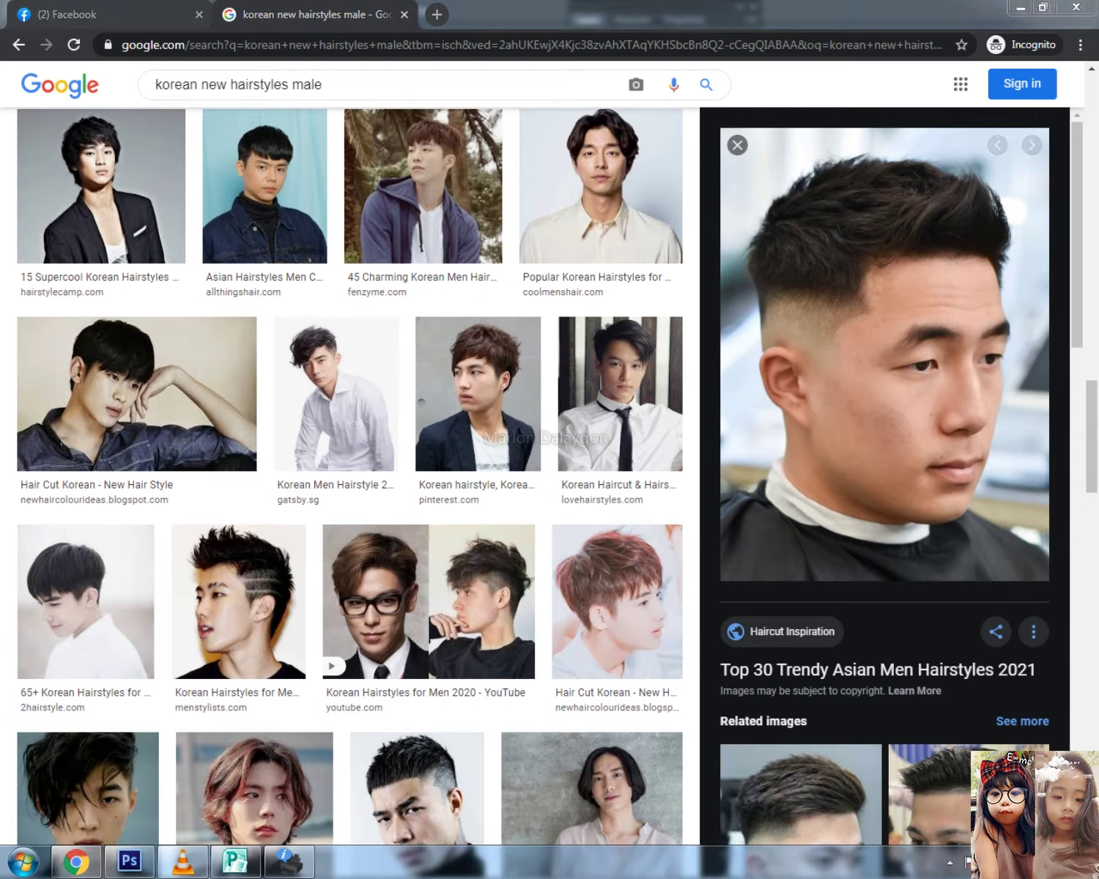
pyautogui.click(1005, 863)
pyautogui.click(1006, 726)
pyautogui.moveTo(998, 728); pyautogui.dragTo(1000, 715)
pyautogui.click(740, 590)
# - Preview the "Top 25 Most Popular Korean Hairstyles", "Korean Hairstyles for Men 2020" and "65+ Korean Hairstyles for Men 2020" results
pyautogui.scroll(-3, 634, 584)
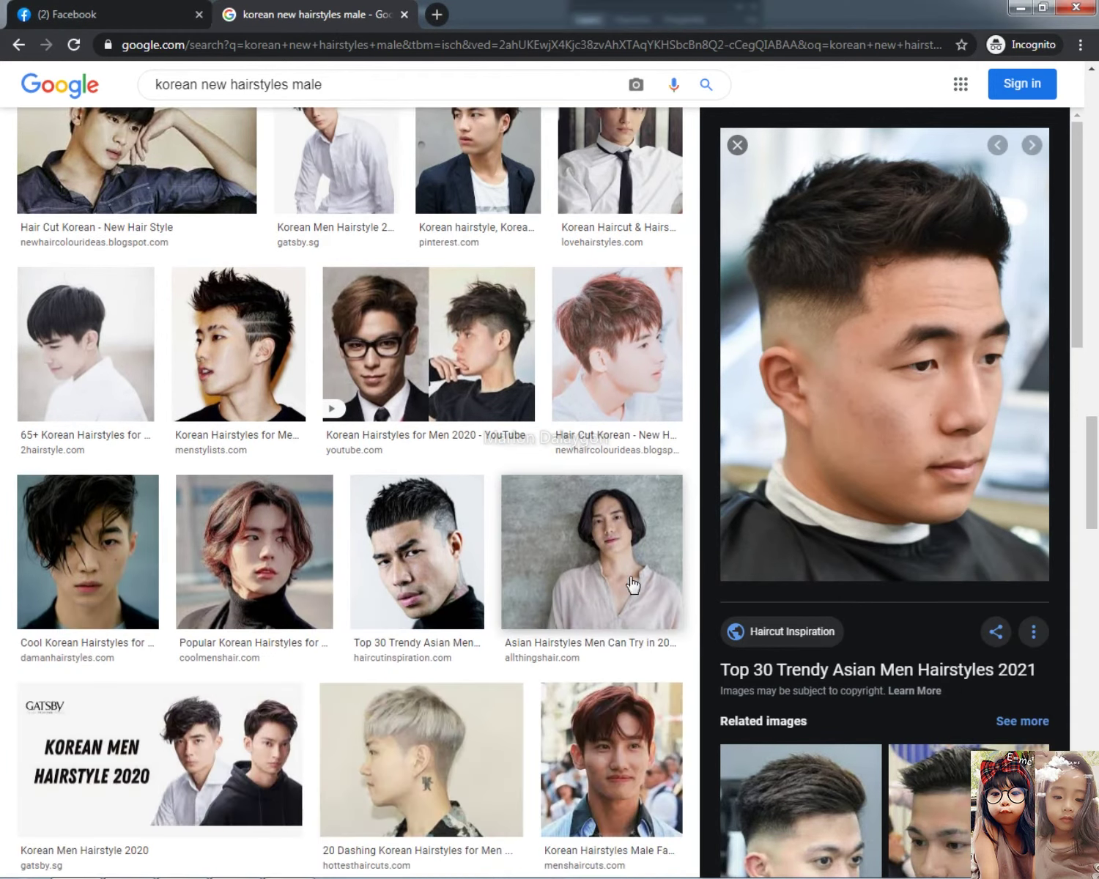
pyautogui.click(254, 552)
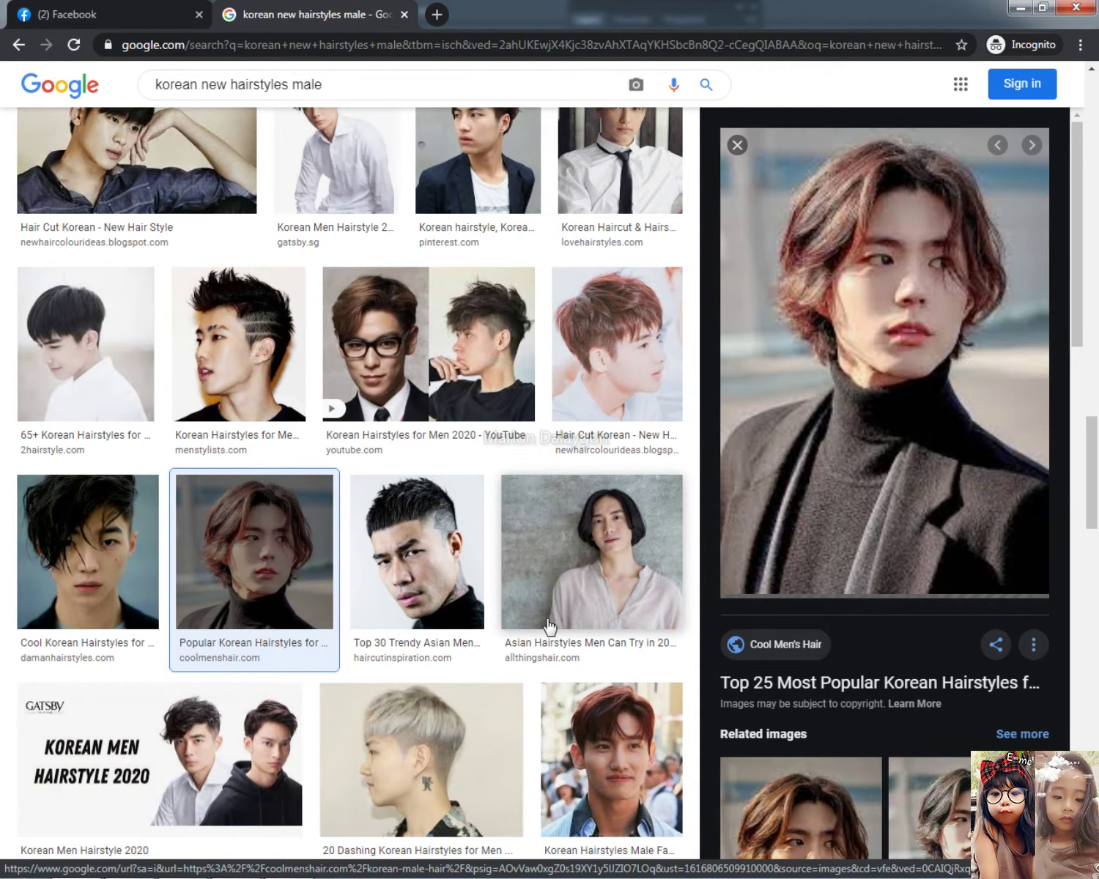
pyautogui.click(612, 559)
pyautogui.click(378, 357)
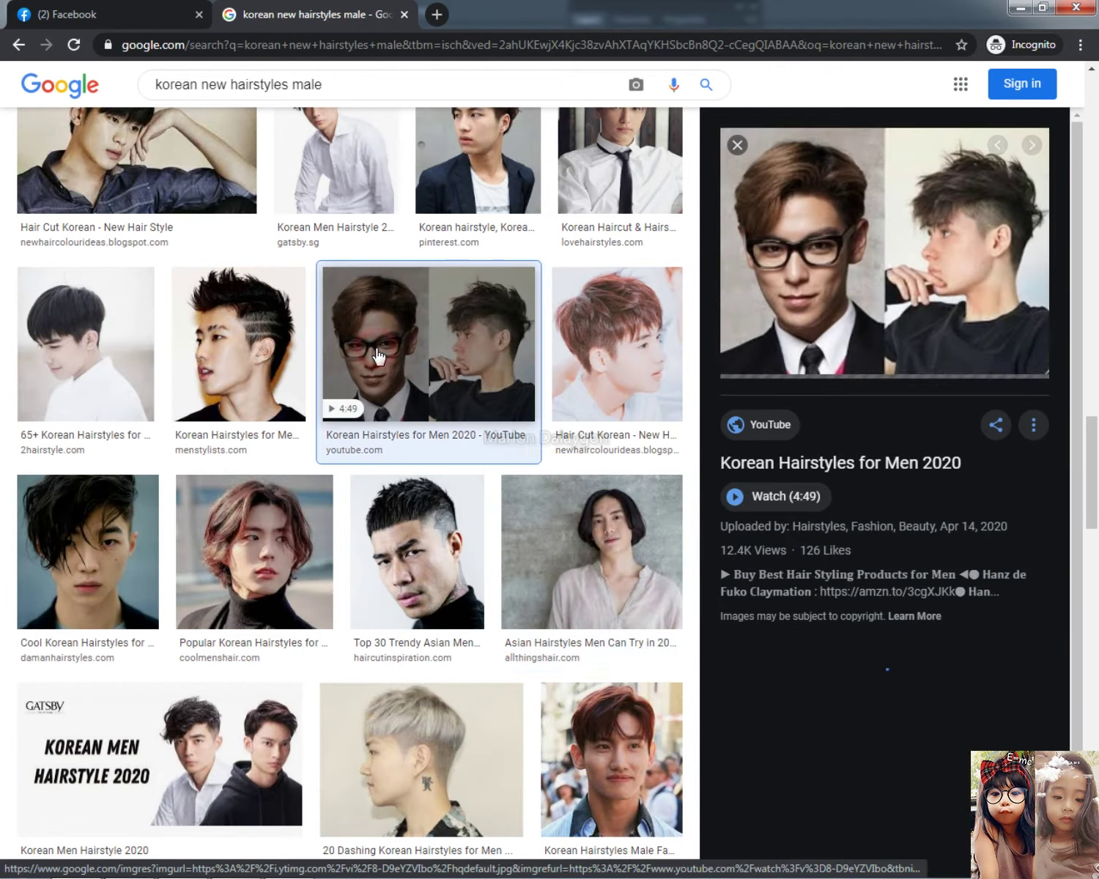
pyautogui.click(152, 333)
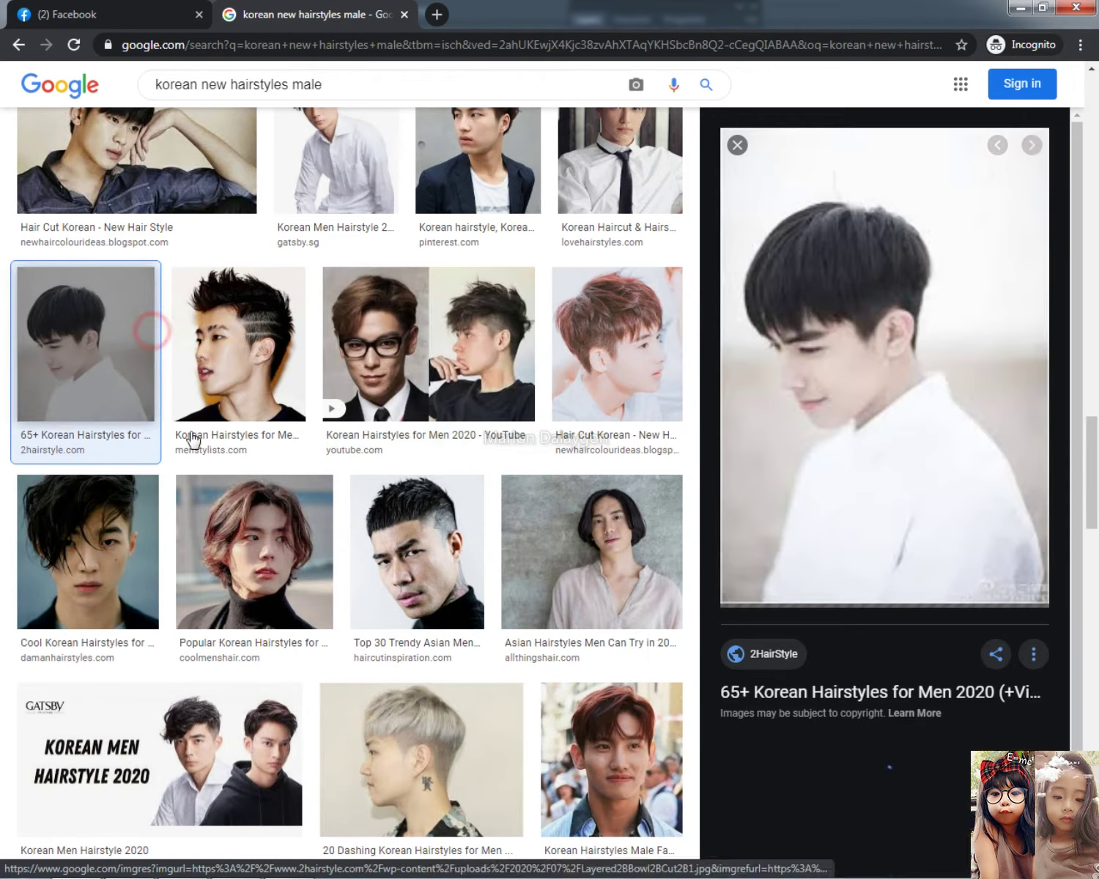
# - Open the "Korean Haircut & Hairstyle Ideas" photo of the man with a low bun and copy it
pyautogui.scroll(-5, 393, 641)
pyautogui.scroll(-8, 268, 610)
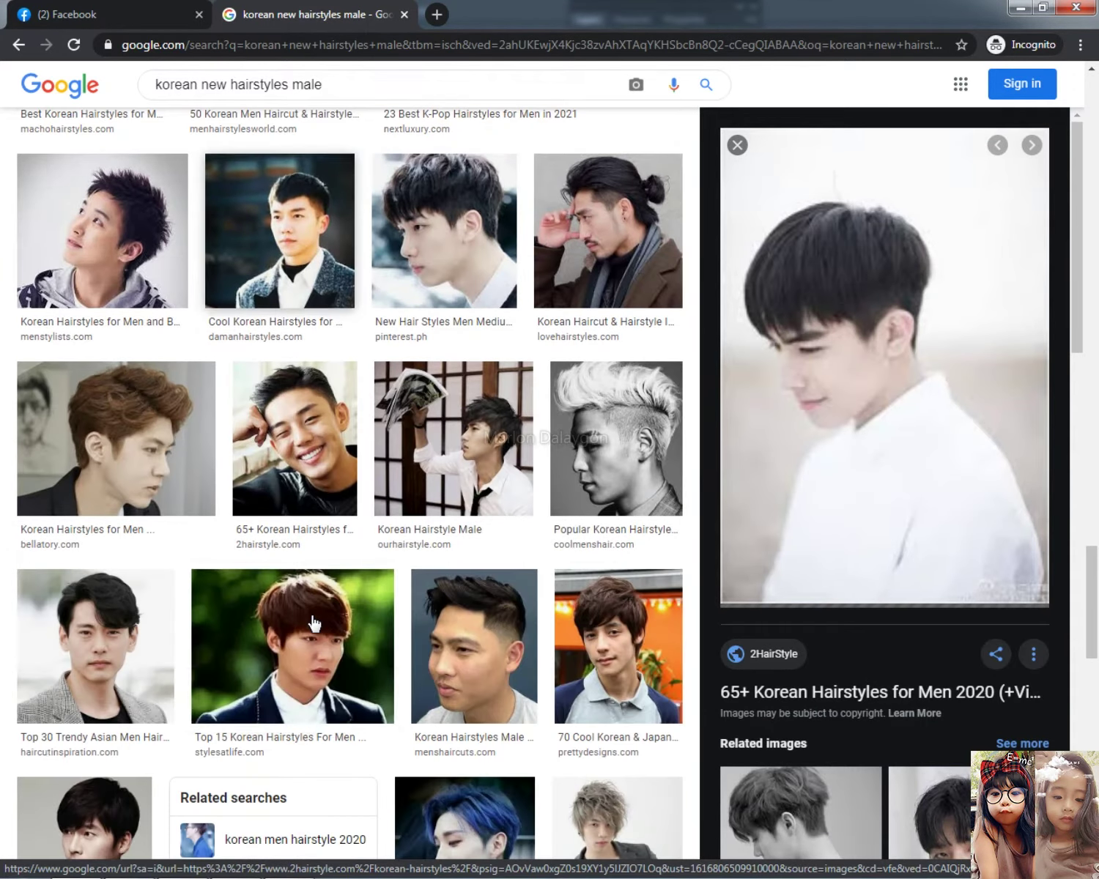
pyautogui.click(582, 299)
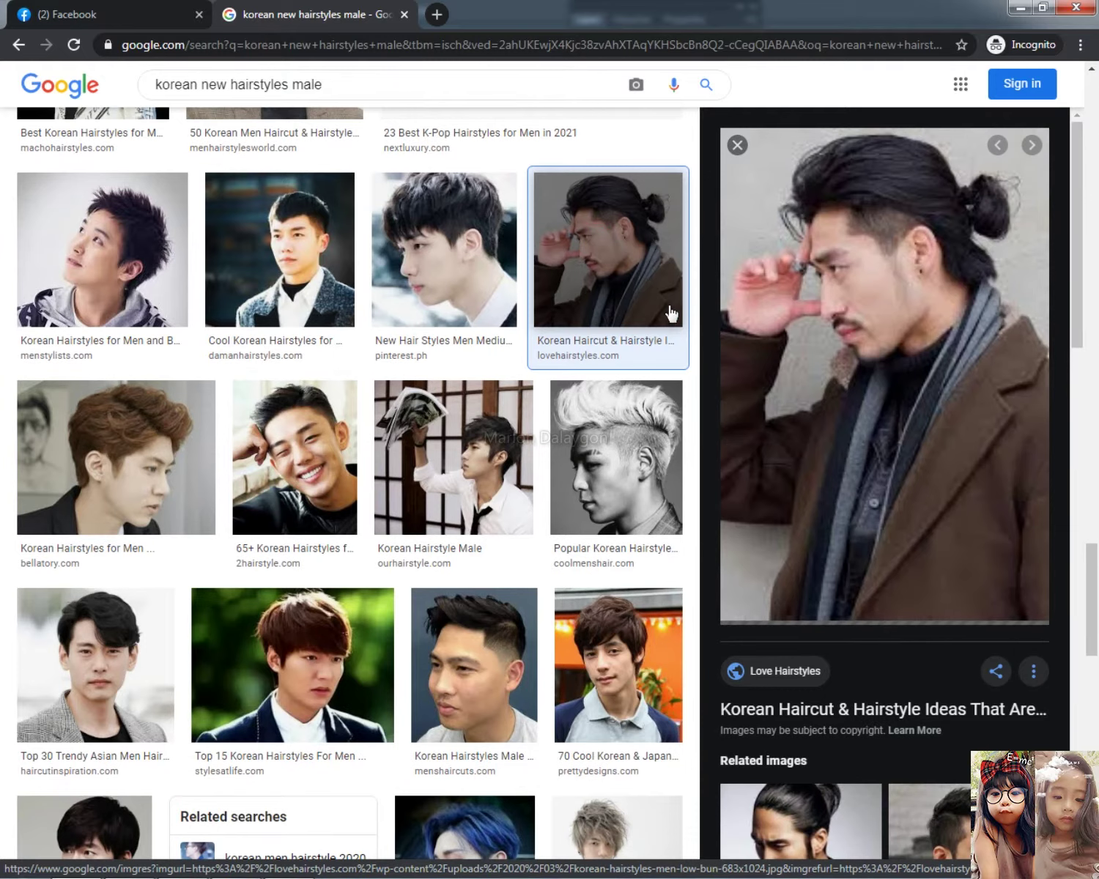
pyautogui.rightClick(980, 349)
pyautogui.click(879, 518)
# - Switch to Photoshop, paste the man-bun photo and select its head-and-shoulders area with a rectangular marquee
pyautogui.hotkey('alt', 'Tab')
pyautogui.scroll(2, 491, 442)
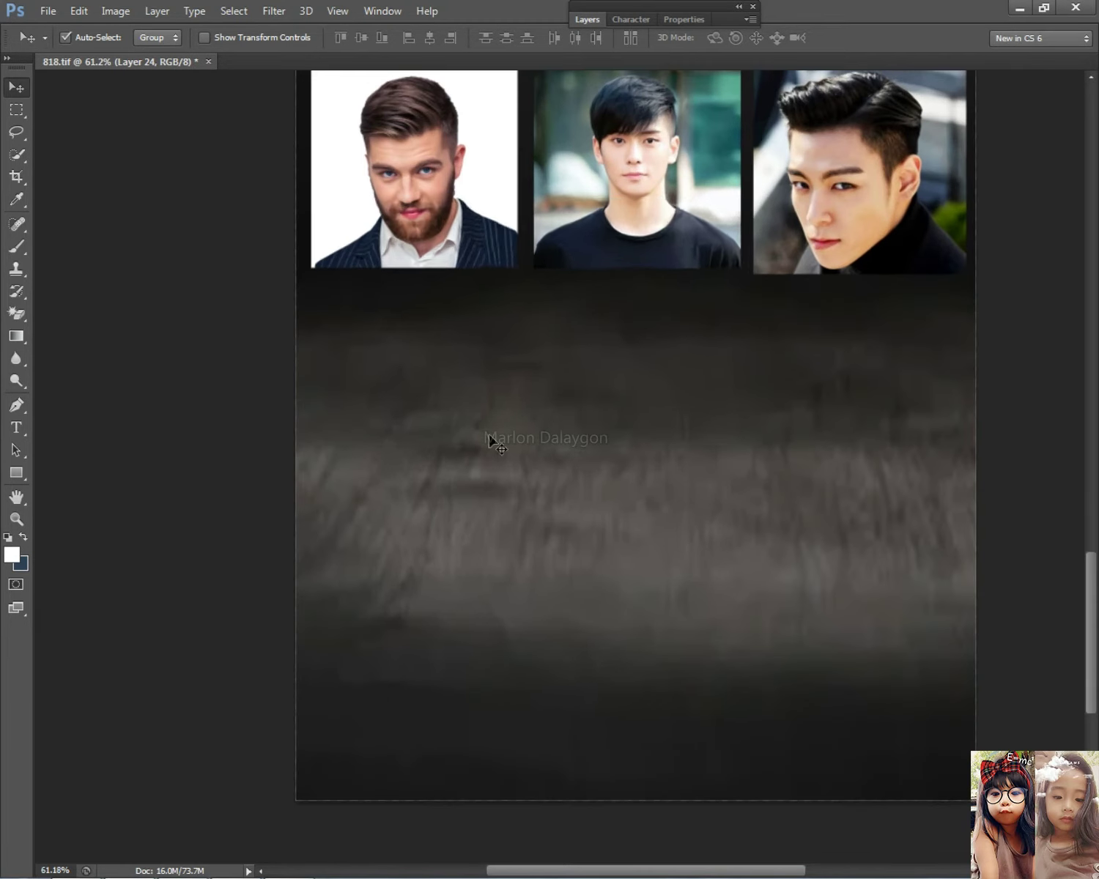
pyautogui.hotkey('ctrl', 'v')
pyautogui.click(16, 110)
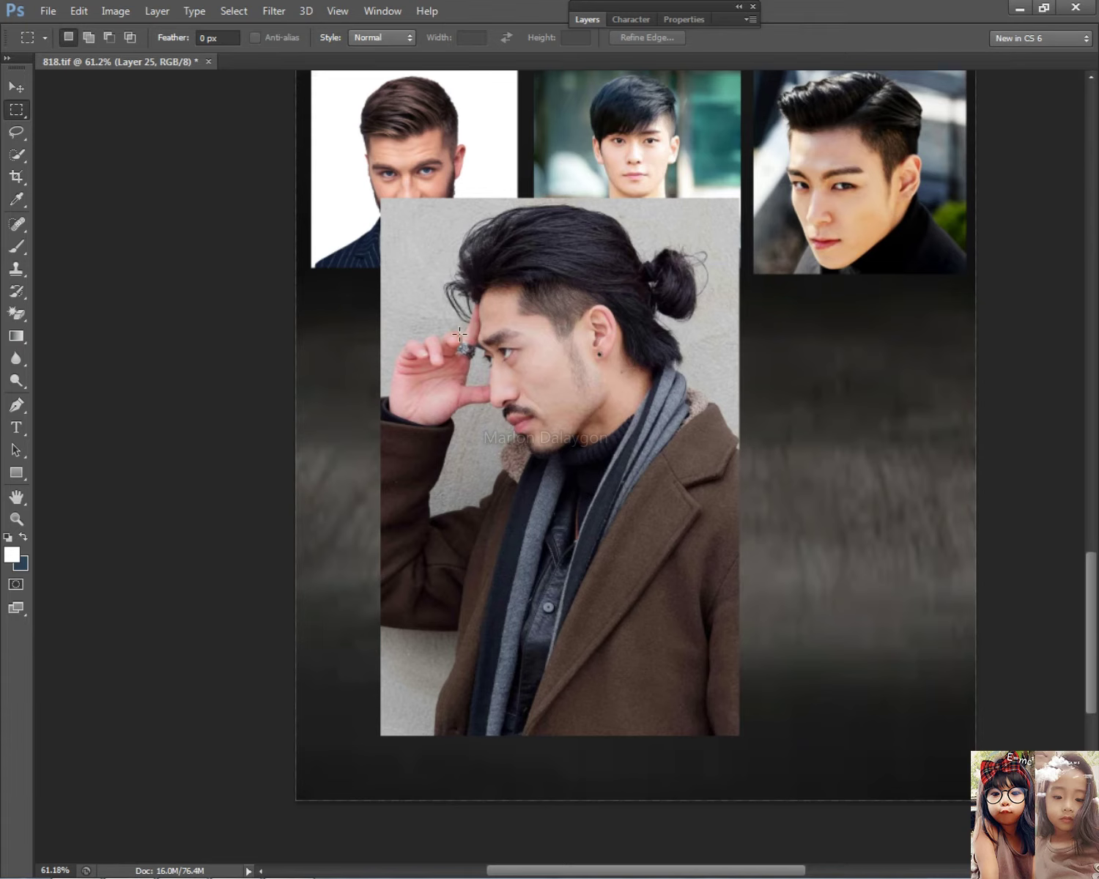
pyautogui.moveTo(417, 201); pyautogui.dragTo(730, 518)
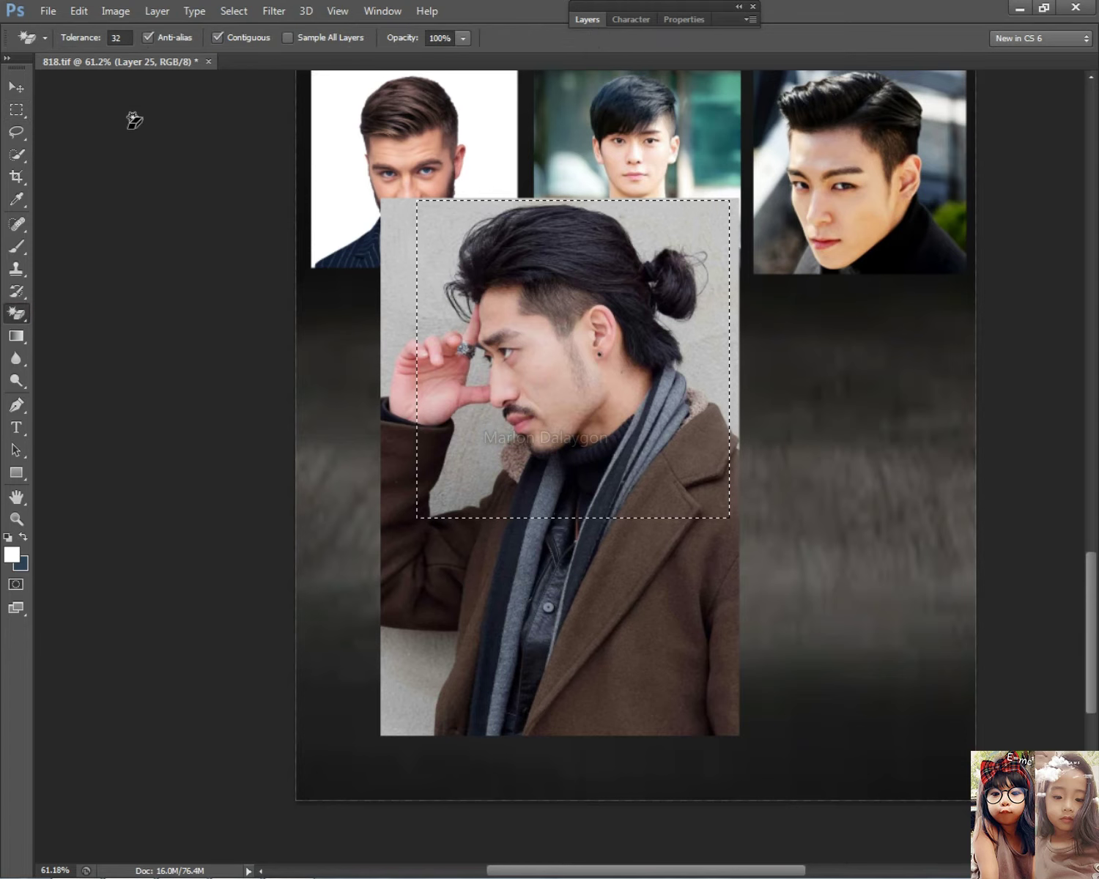
# - Cut out the selected area, delete the rest of the photo and paste the cropped portrait below the bottom row
pyautogui.click(16, 87)
pyautogui.rightClick(628, 595)
pyautogui.click(663, 607)
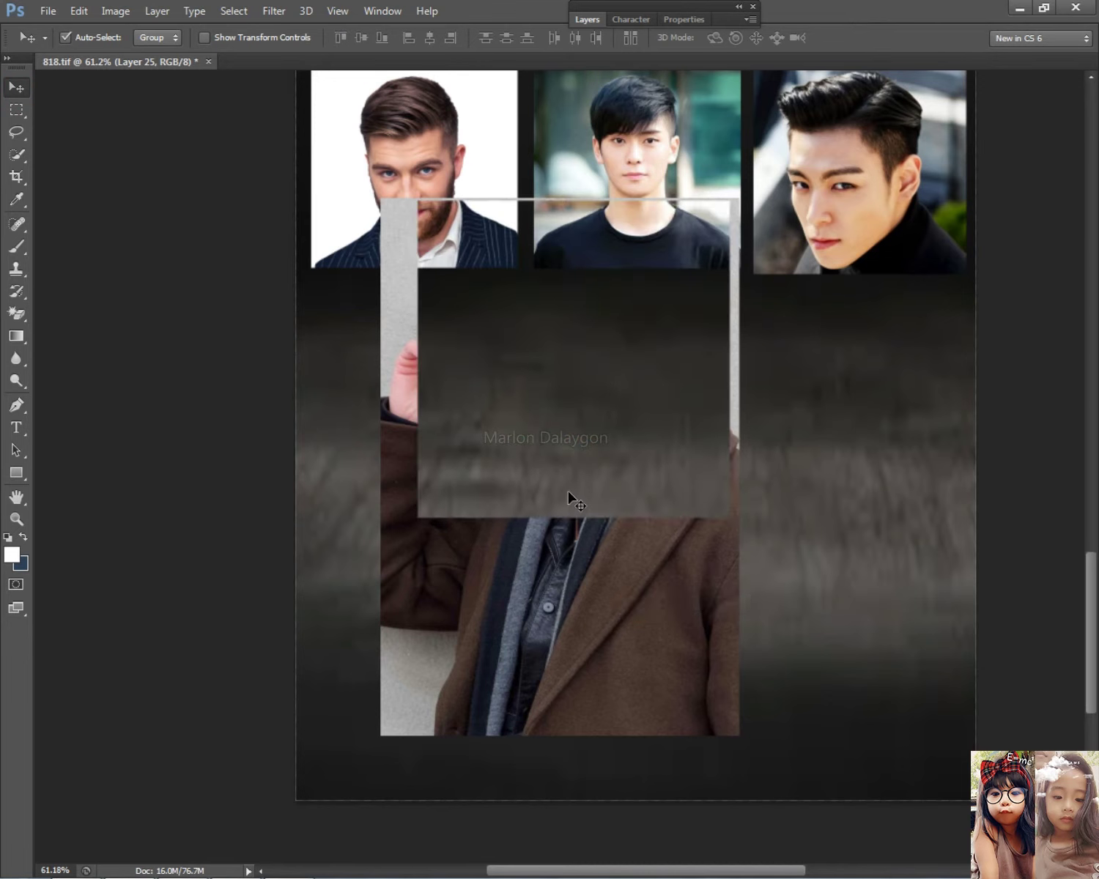
pyautogui.press('Delete')
pyautogui.hotkey('ctrl', 'v')
pyautogui.moveTo(578, 378); pyautogui.dragTo(579, 414)
# - Scale the cropped man-bun portrait to about 79% and move it directly beneath the bearded man's photo
pyautogui.hotkey('ctrl', 't')
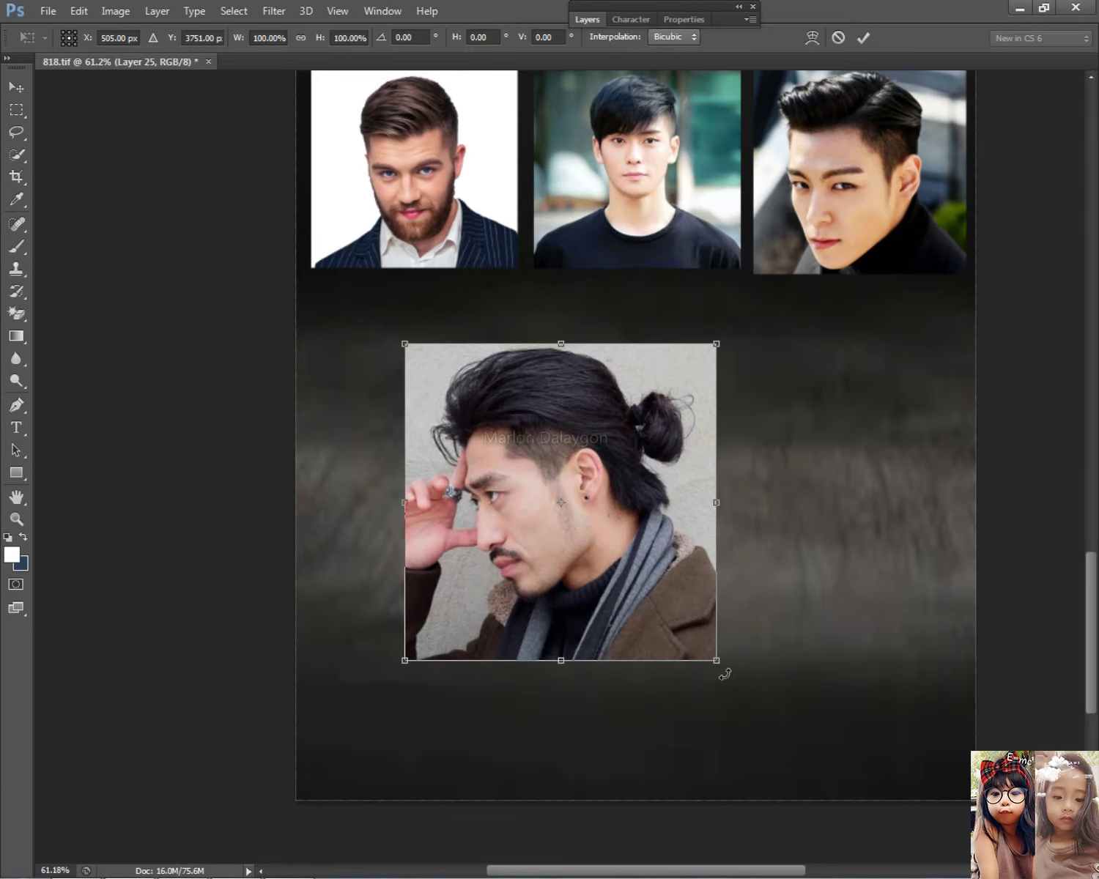
pyautogui.moveTo(716, 660); pyautogui.dragTo(651, 594)
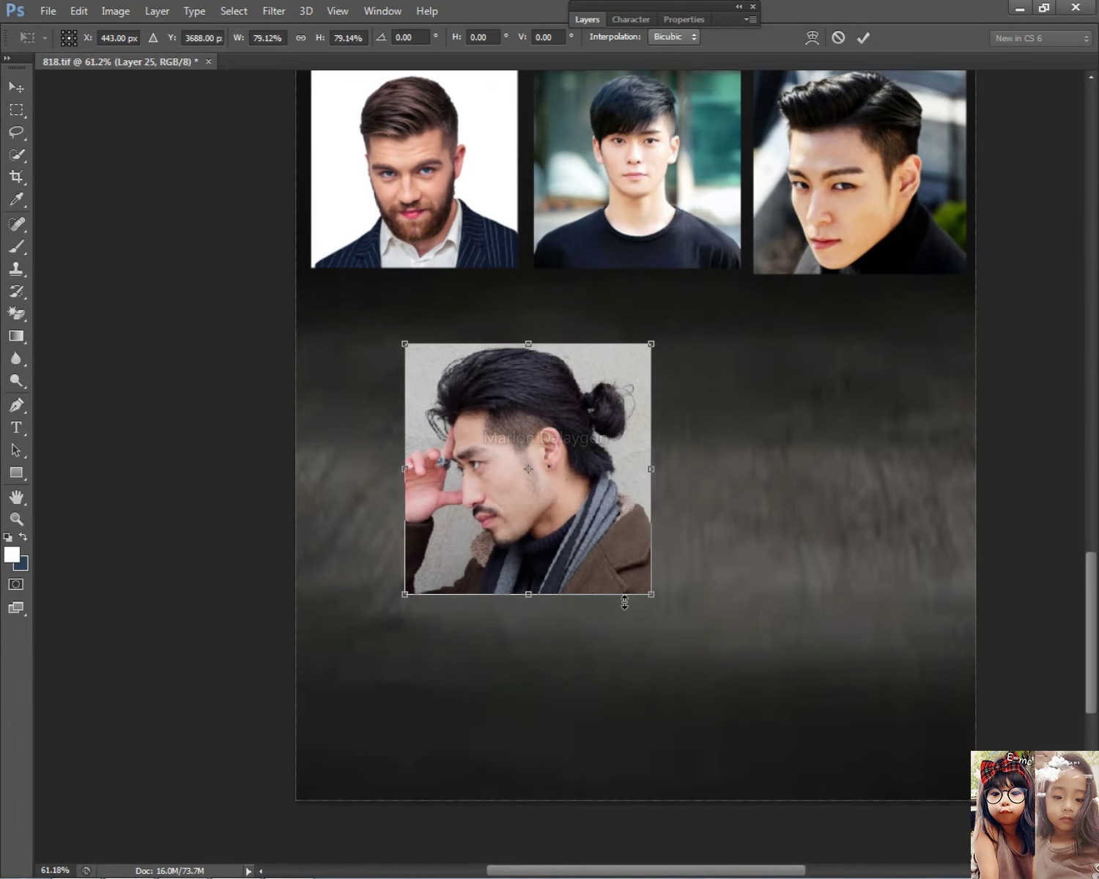
pyautogui.press('Return')
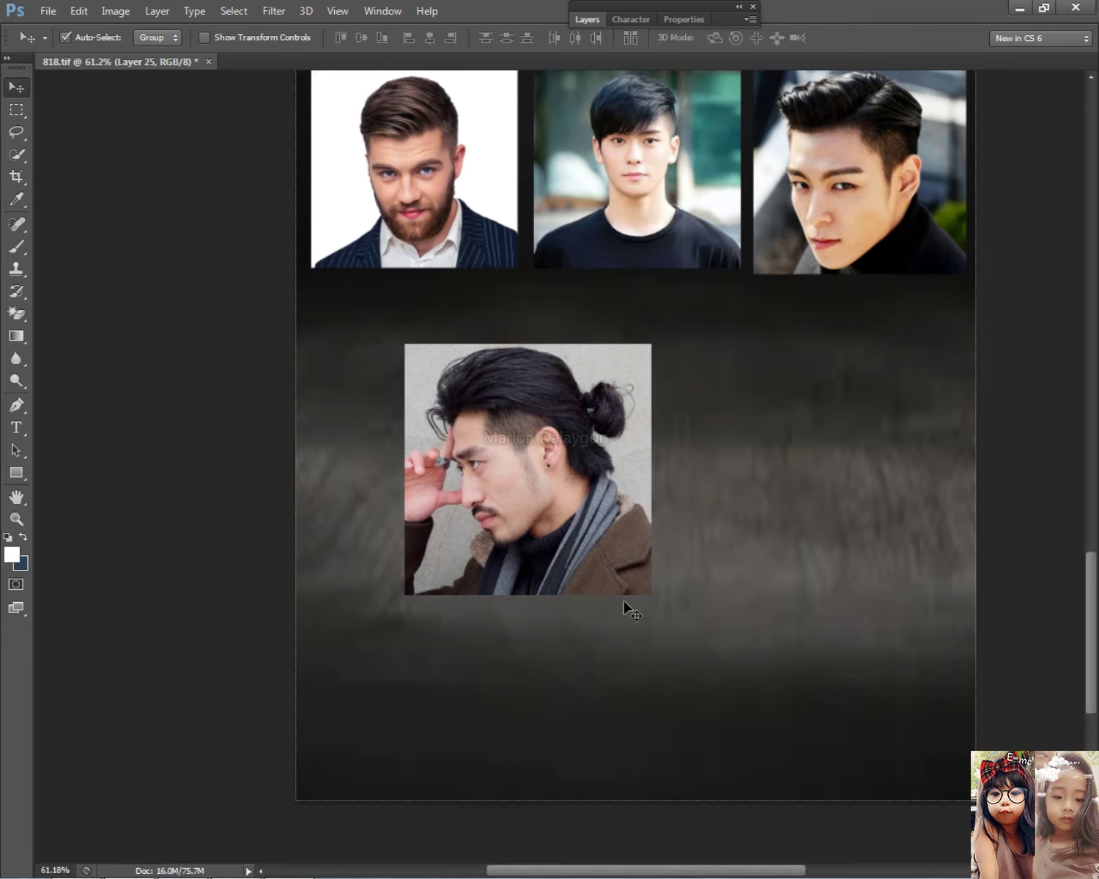
pyautogui.moveTo(581, 487); pyautogui.dragTo(490, 417)
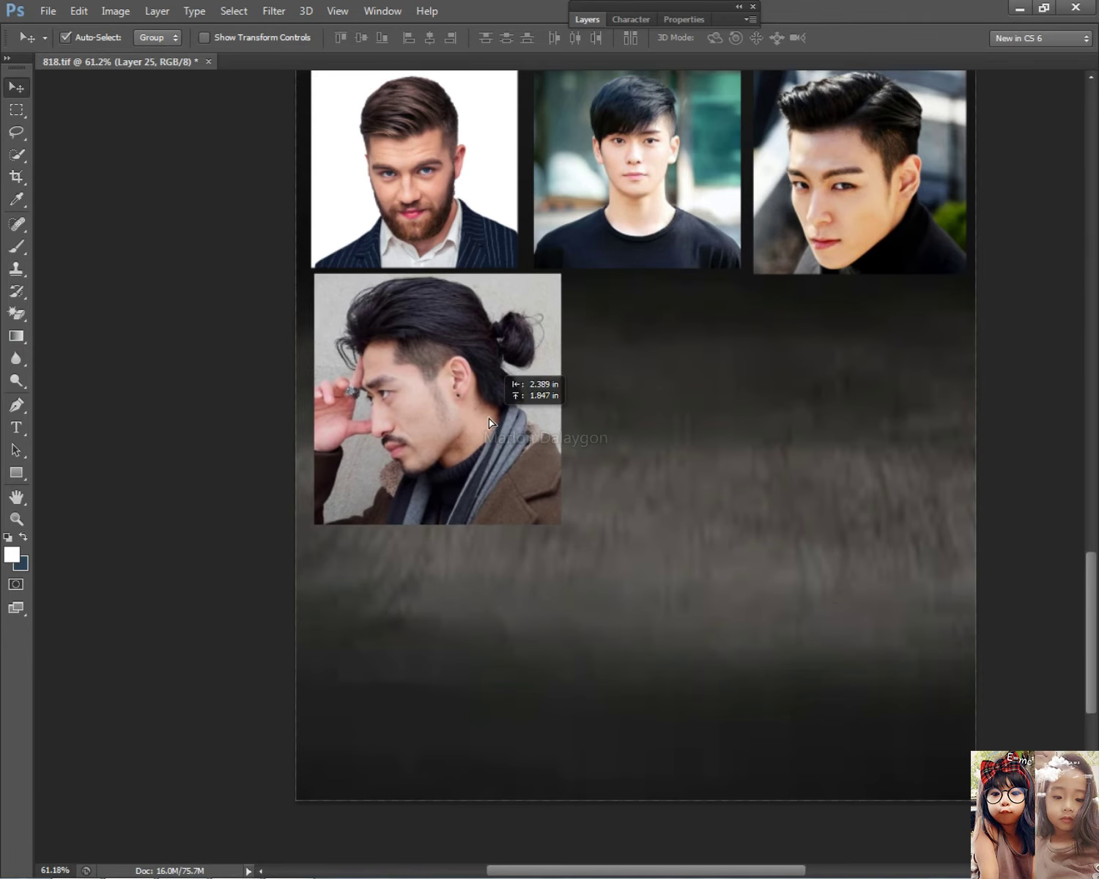
# - Shrink the man-bun portrait by a further scale of about 82%, then reduce its height slightly to fit the first column
pyautogui.hotkey('ctrl', 't')
pyautogui.moveTo(562, 526); pyautogui.dragTo(520, 477)
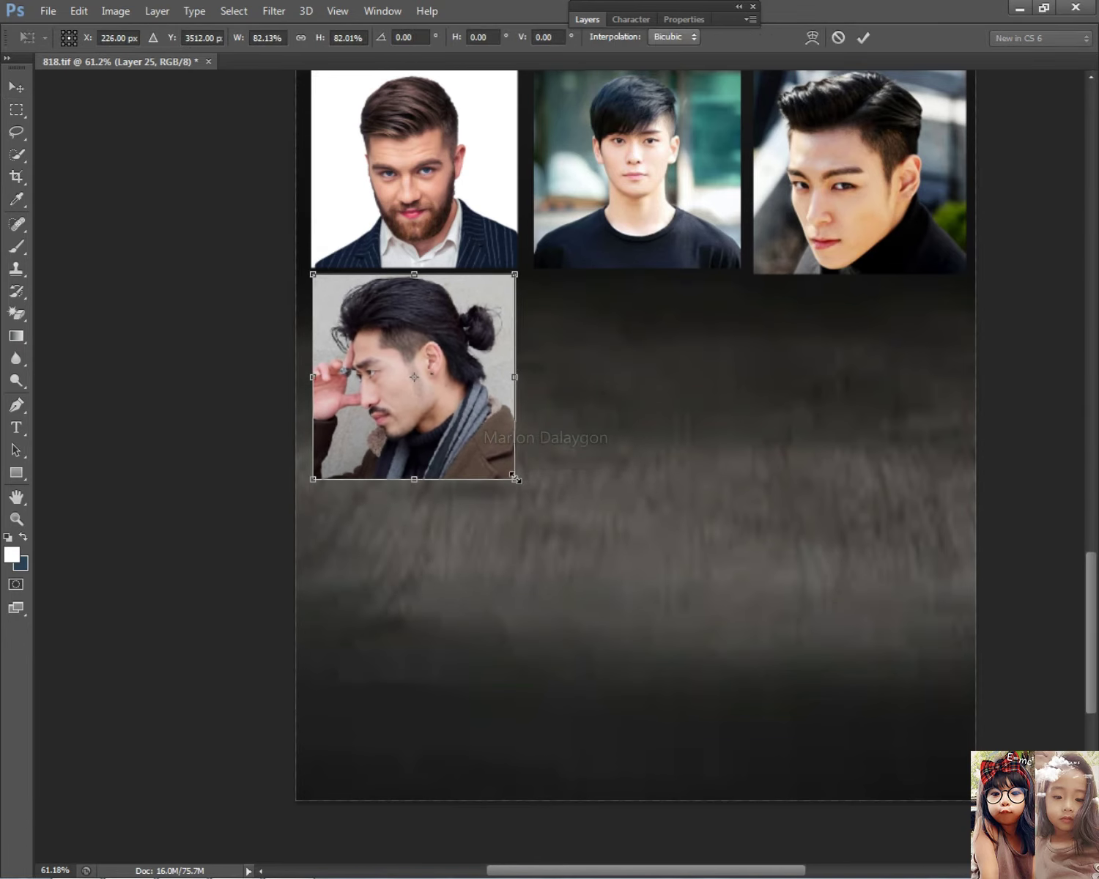
pyautogui.moveTo(416, 482); pyautogui.dragTo(417, 471)
pyautogui.press('Return')
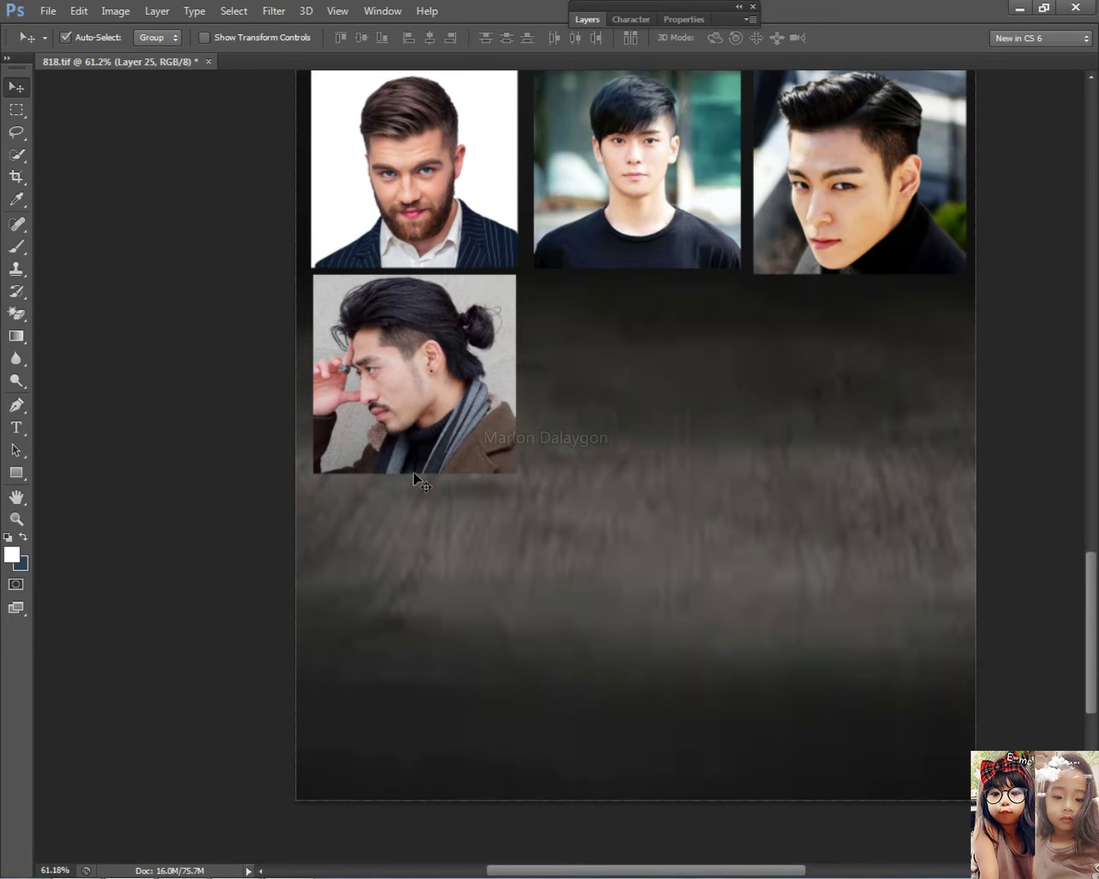
pyautogui.scroll(-1, 519, 447)
pyautogui.scroll(-1, 524, 484)
pyautogui.scroll(1, 430, 469)
# - Switch to Chrome and preview the side-fringe fade and the smiling striped-shirt man's photos among the Korean hairstyle results
pyautogui.hotkey('alt', 'Tab')
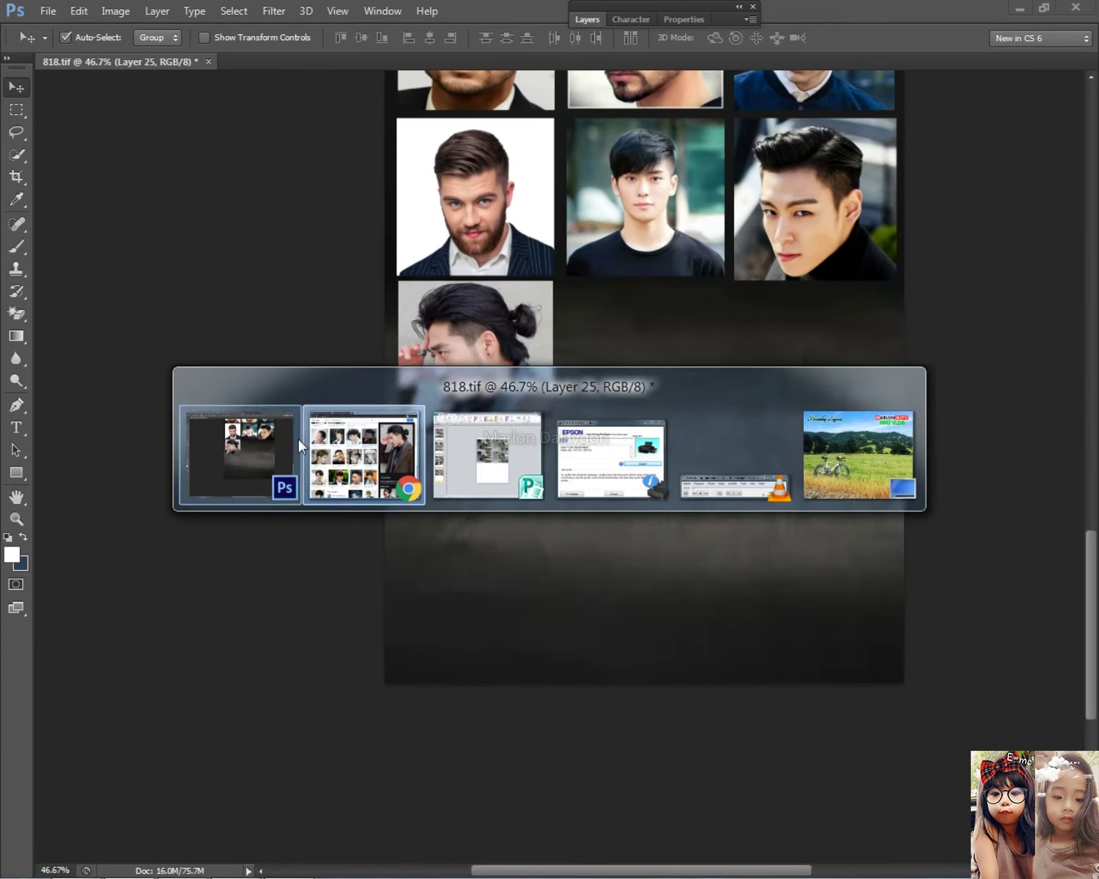
pyautogui.scroll(-5, 452, 437)
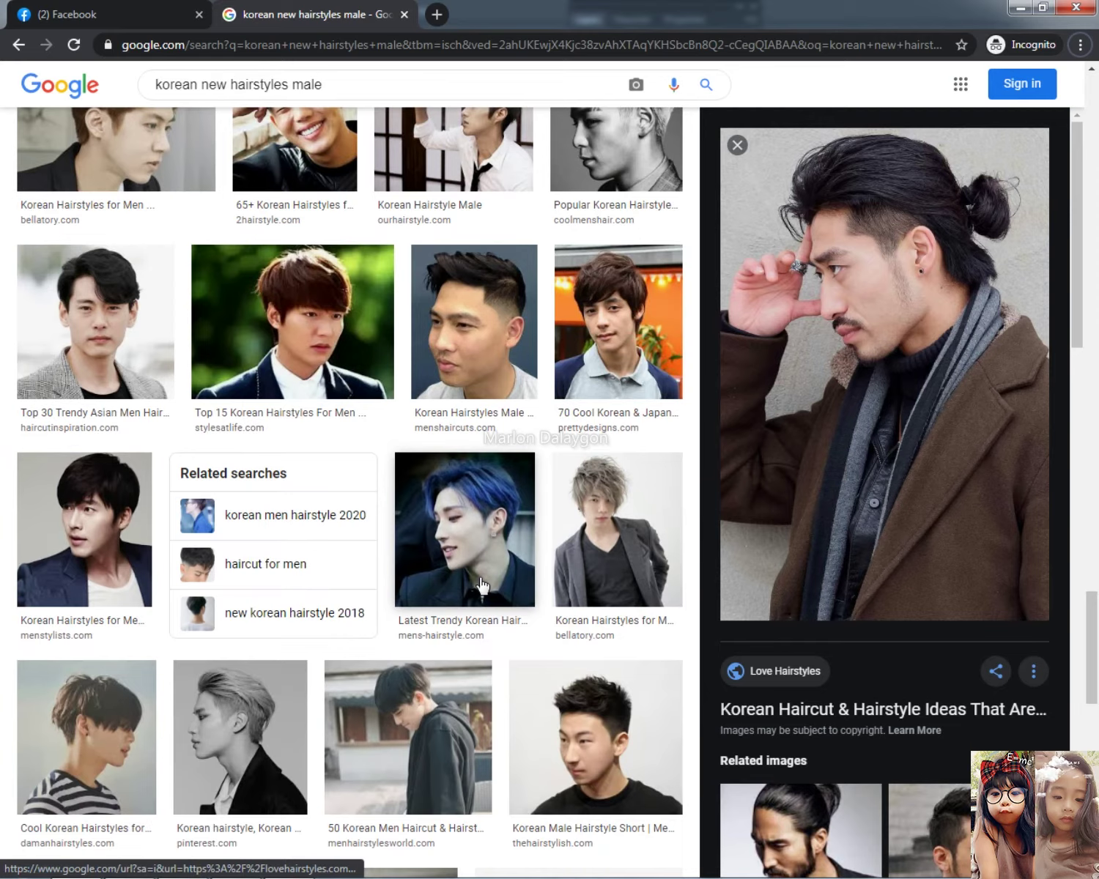
pyautogui.scroll(-8, 482, 585)
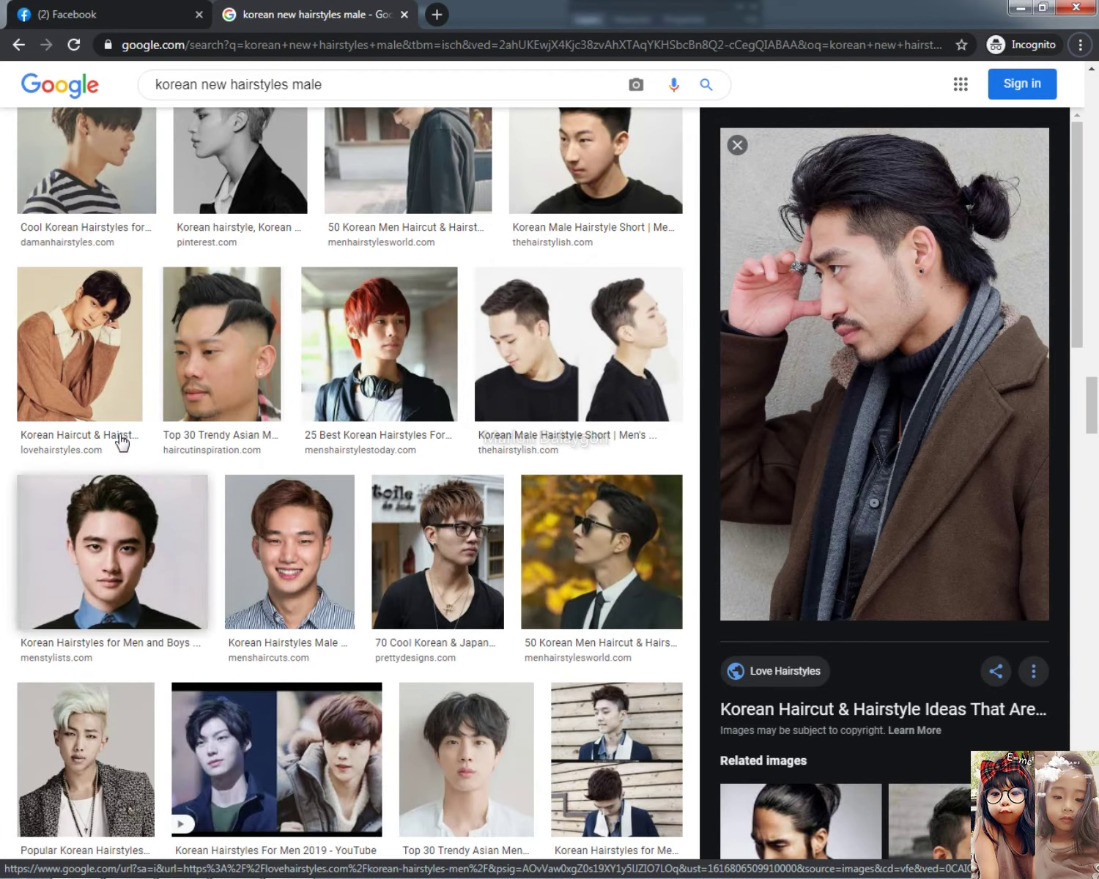
pyautogui.click(205, 359)
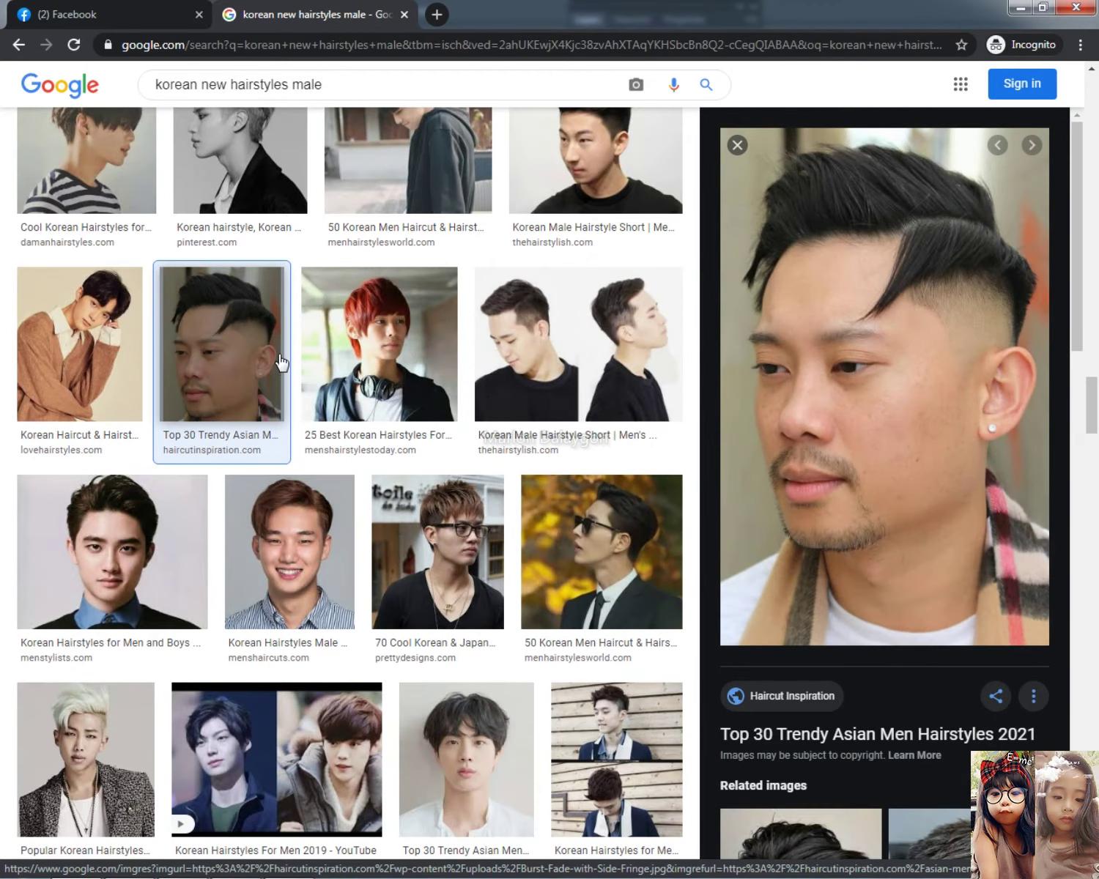
pyautogui.scroll(-1, 330, 544)
pyautogui.click(330, 458)
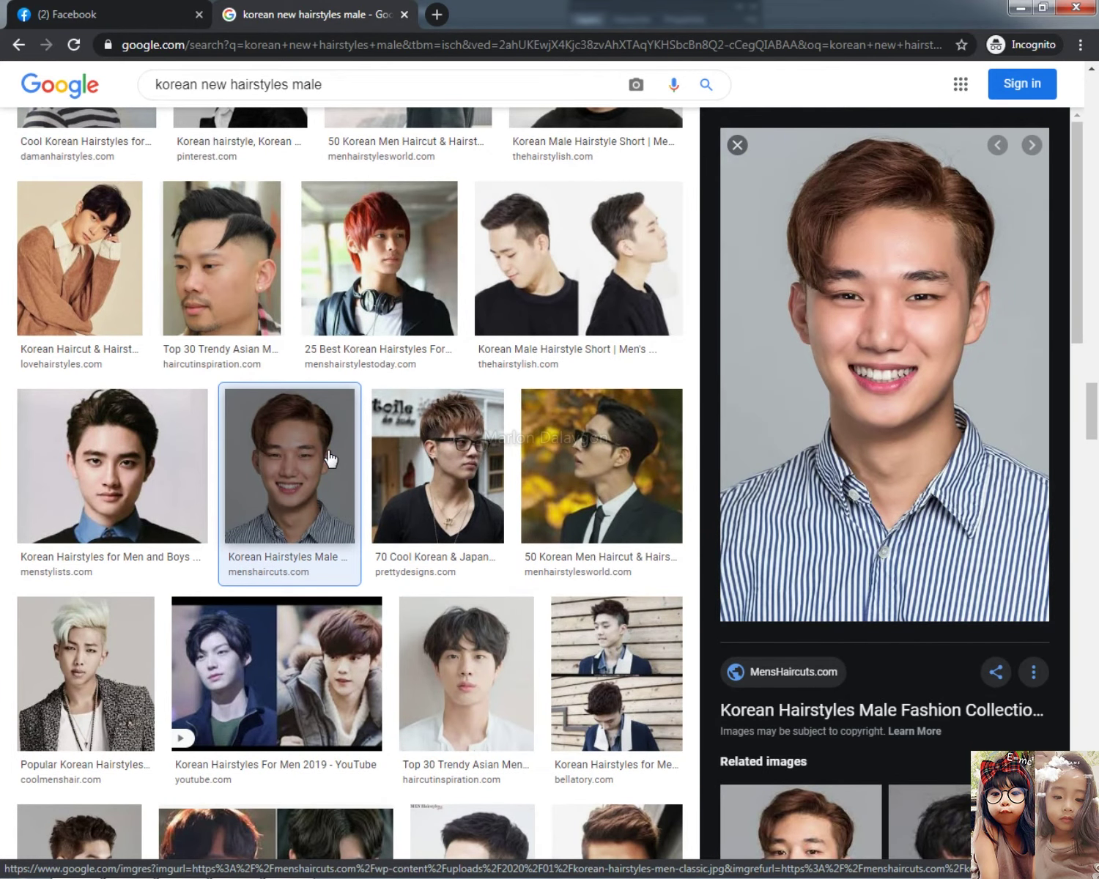
pyautogui.scroll(-4, 329, 458)
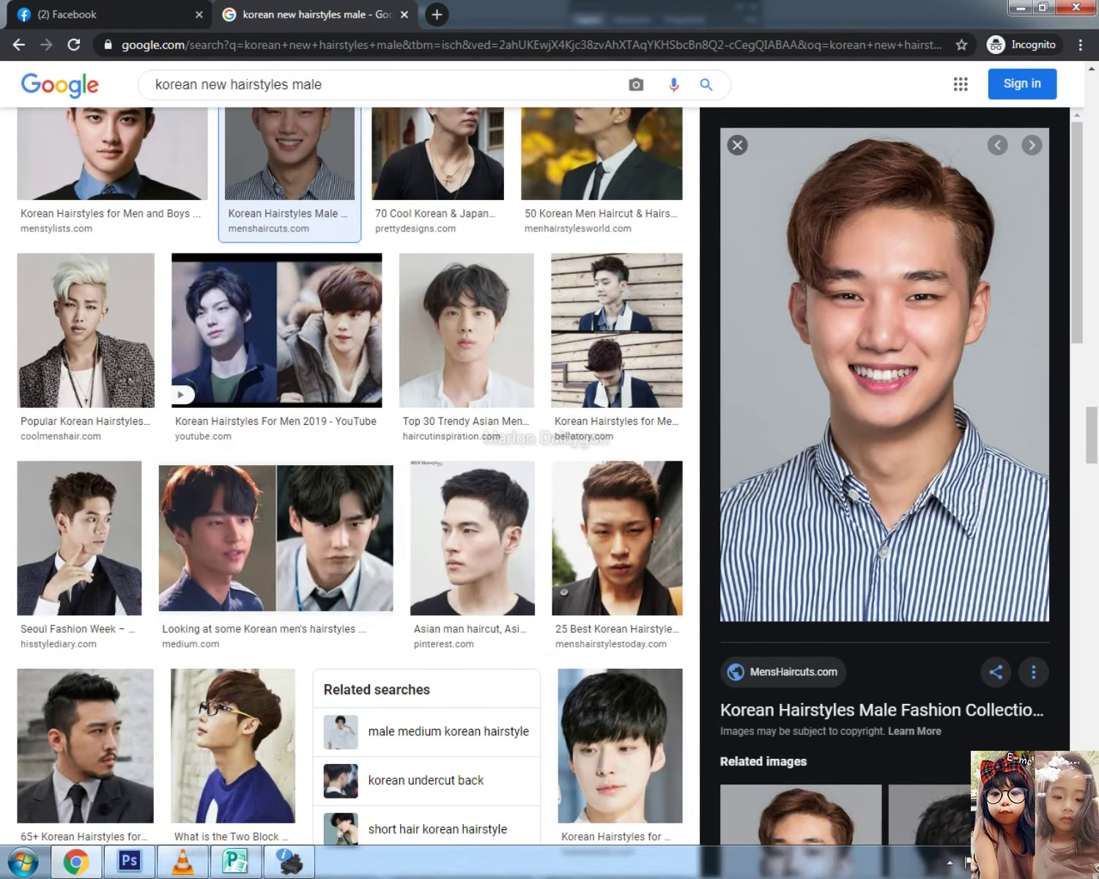
# - Lower the system speaker volume to 20
pyautogui.click(1005, 863)
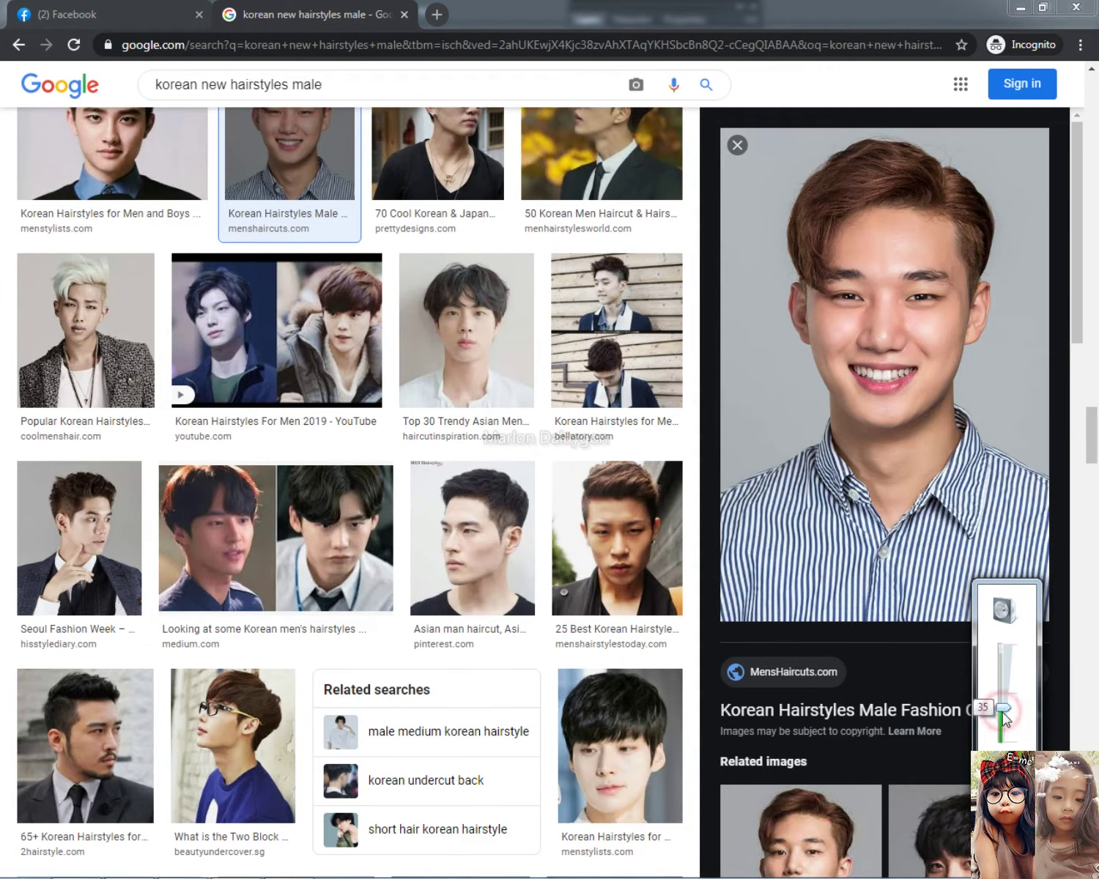
pyautogui.click(752, 8)
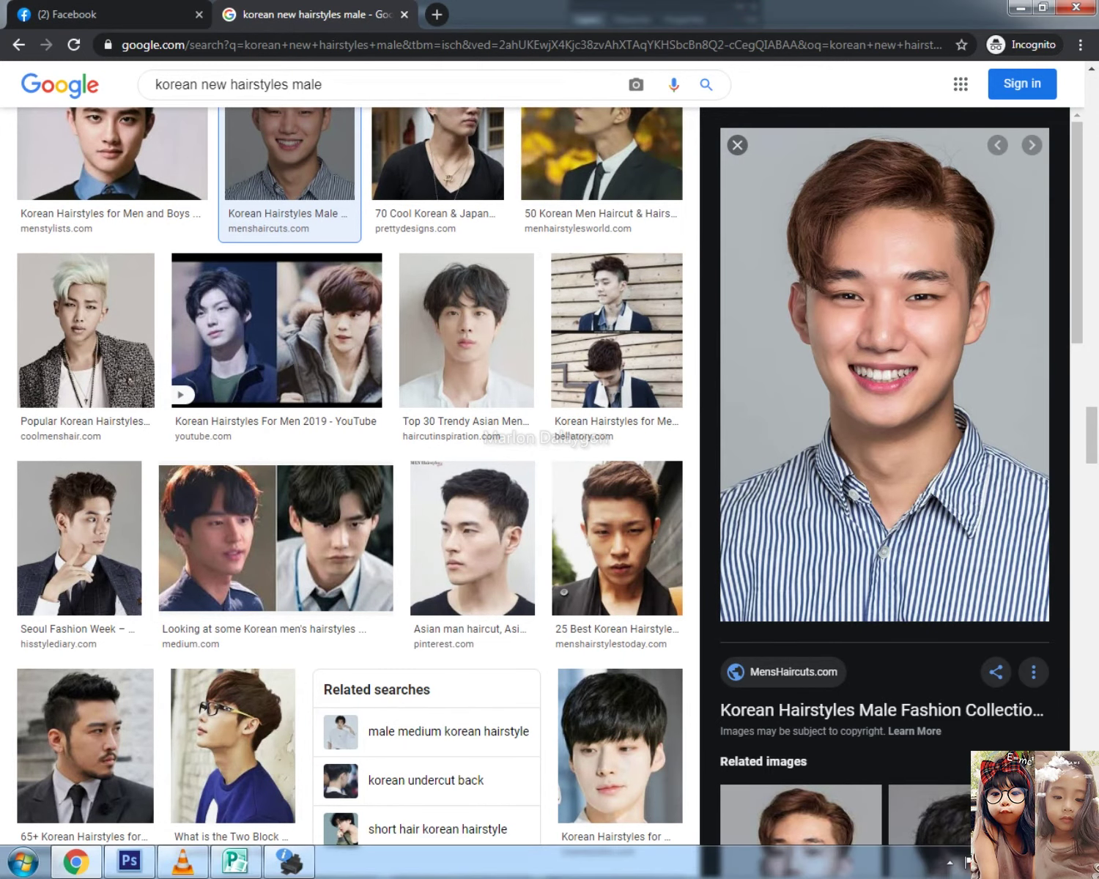
pyautogui.click(1005, 863)
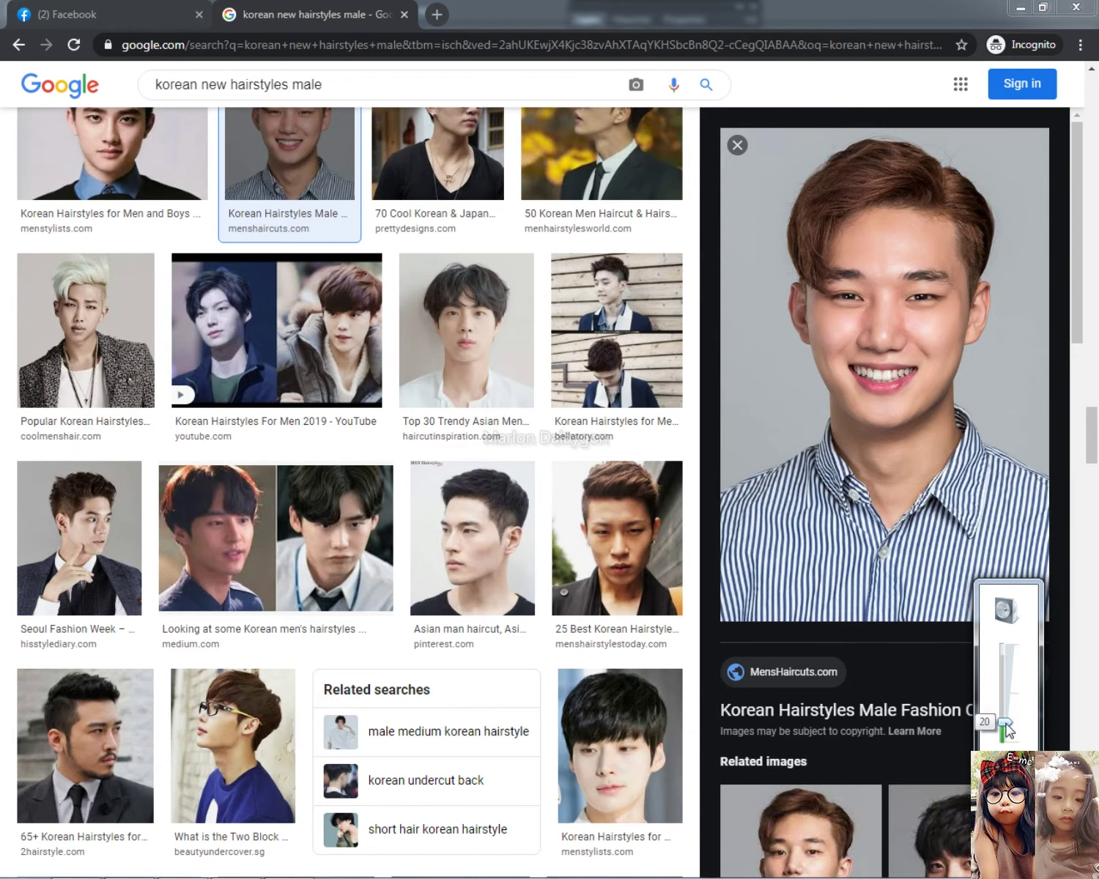
pyautogui.click(945, 762)
# - Open the photo of the man in sunglasses with the swept-back undercut and copy the image
pyautogui.scroll(-10, 499, 528)
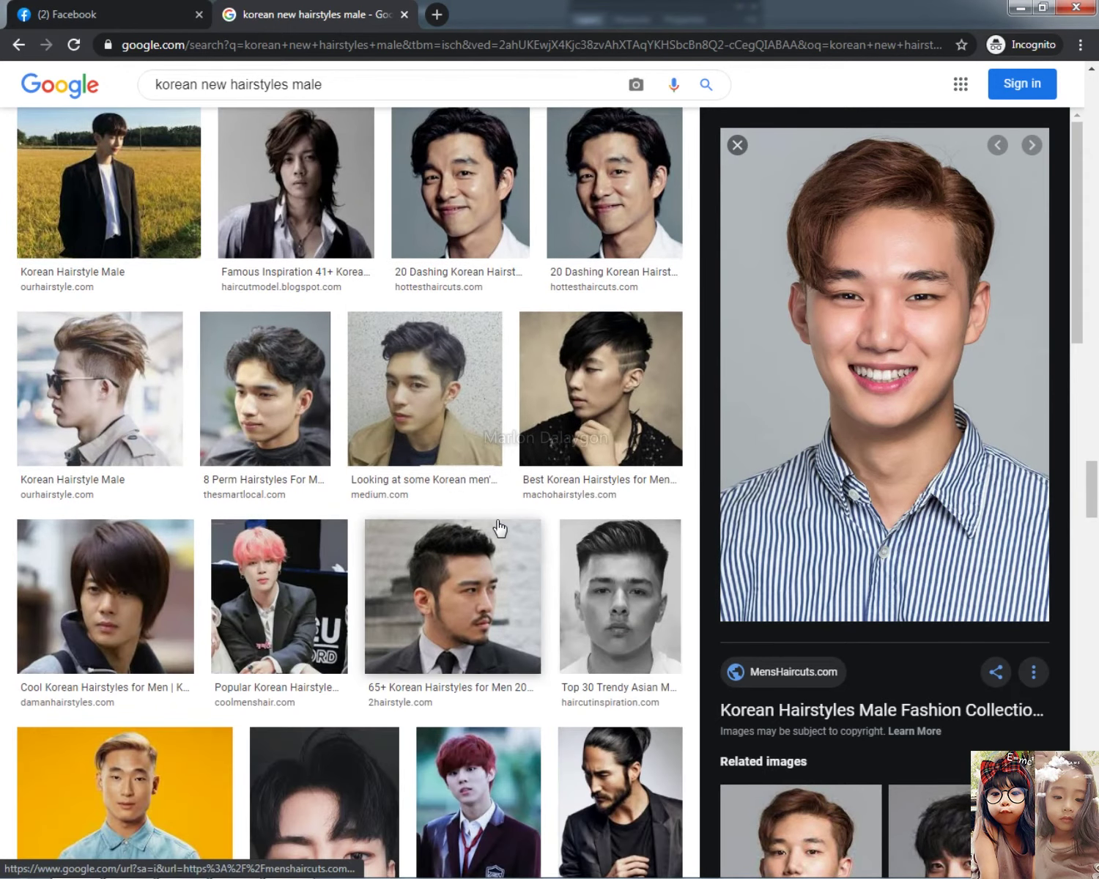
pyautogui.click(100, 388)
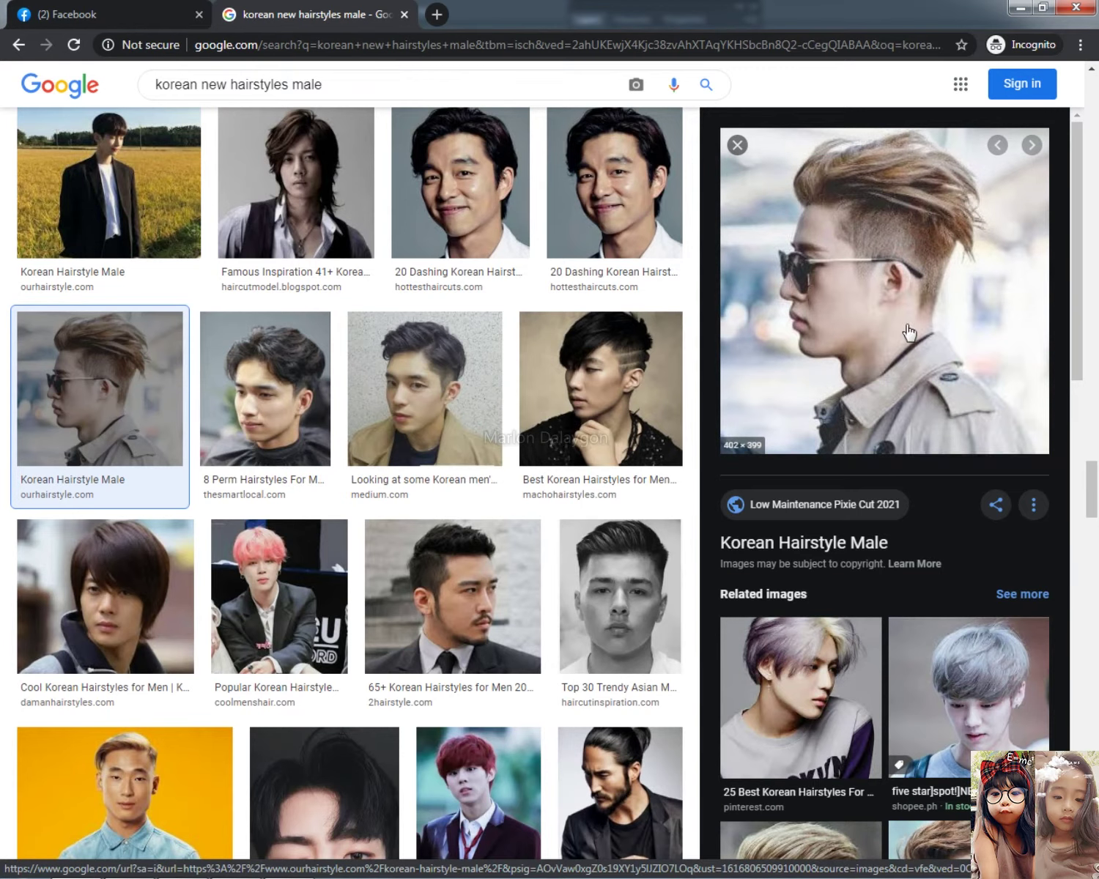
pyautogui.rightClick(850, 286)
pyautogui.click(941, 479)
# - Switch to Photoshop, paste the sunglasses photo and move it beside the man-bun portrait
pyautogui.hotkey('alt', 'Tab')
pyautogui.hotkey('ctrl', 'v')
pyautogui.scroll(2, 662, 456)
pyautogui.moveTo(523, 424); pyautogui.dragTo(650, 275)
# - Scale the sunglasses portrait to fit the second column, level with the man-bun portrait's top and bottom edges
pyautogui.hotkey('ctrl', 't')
pyautogui.moveTo(762, 436); pyautogui.dragTo(754, 421)
pyautogui.moveTo(757, 307); pyautogui.dragTo(763, 312)
pyautogui.press('Return')
pyautogui.scroll(-3, 761, 323)
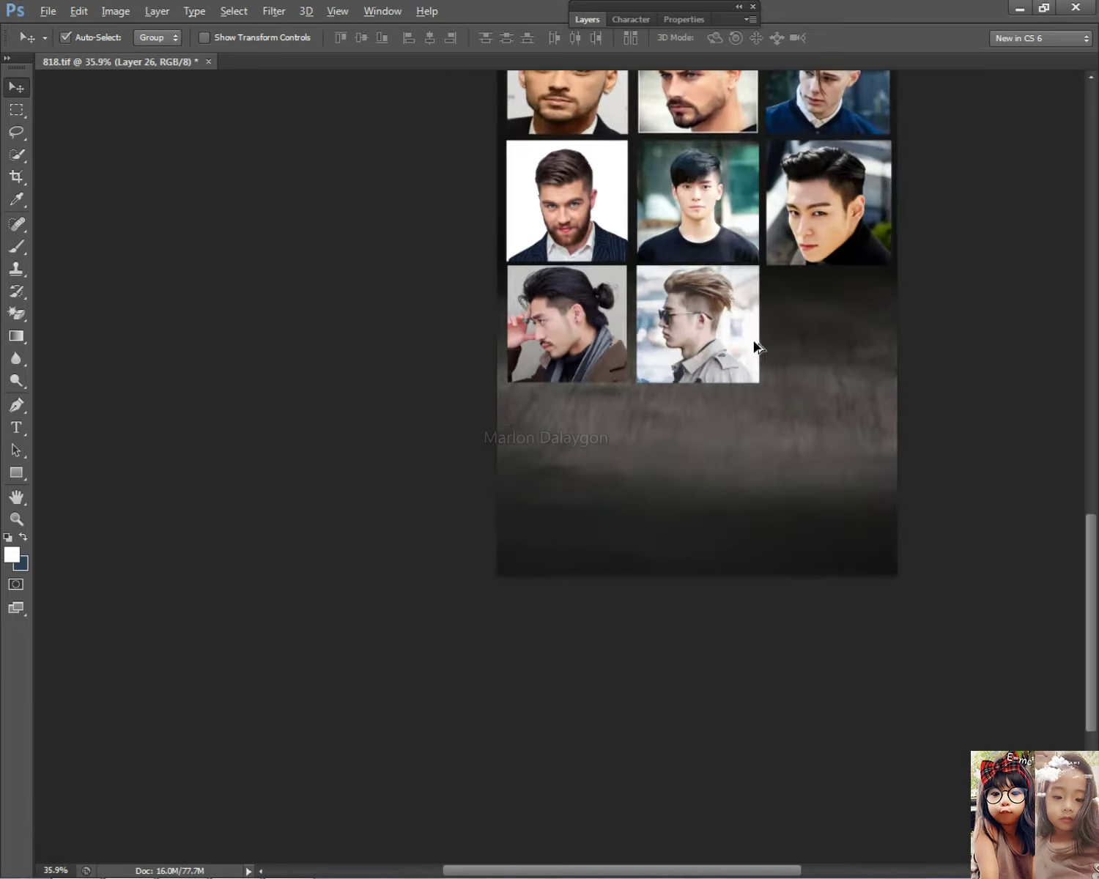
# - Select the man-bun portrait's layer, Layer 25, and review the whole poster's photo grid
pyautogui.scroll(-1, 755, 346)
pyautogui.rightClick(686, 329)
pyautogui.rightClick(626, 326)
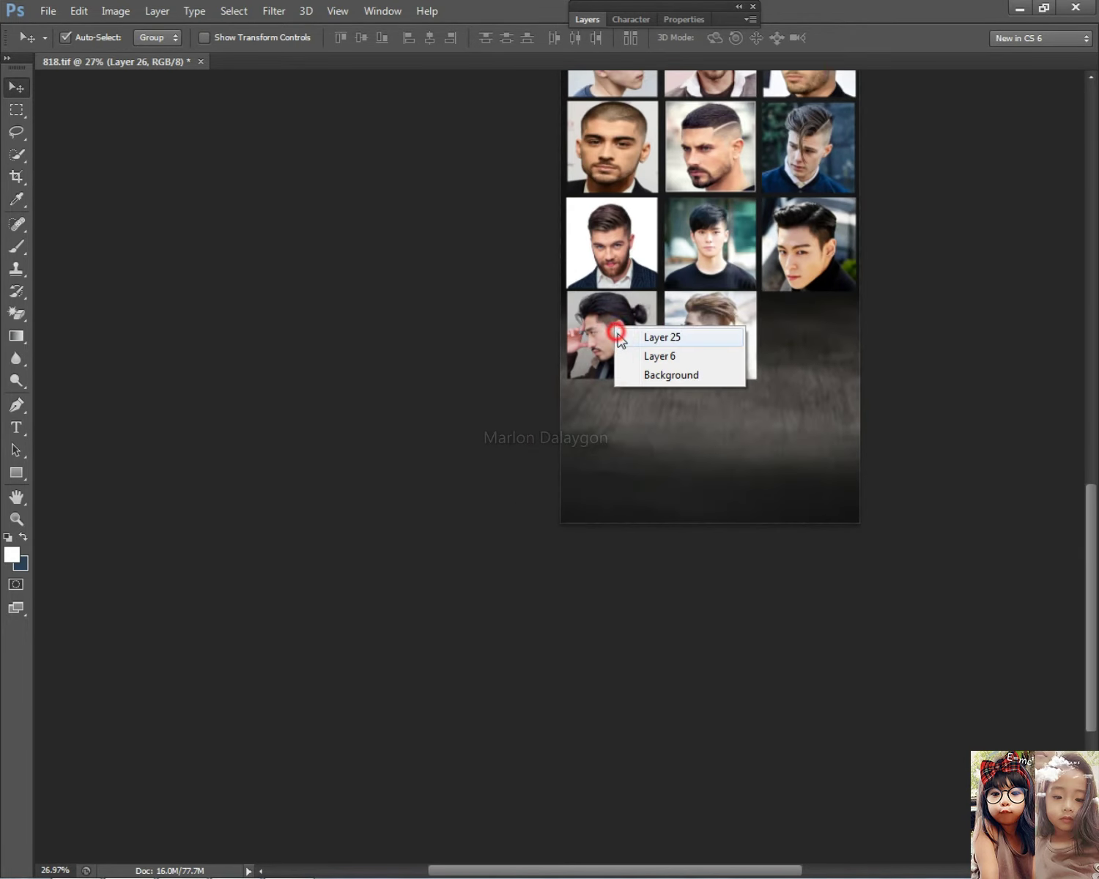
pyautogui.click(649, 336)
pyautogui.scroll(-1, 733, 381)
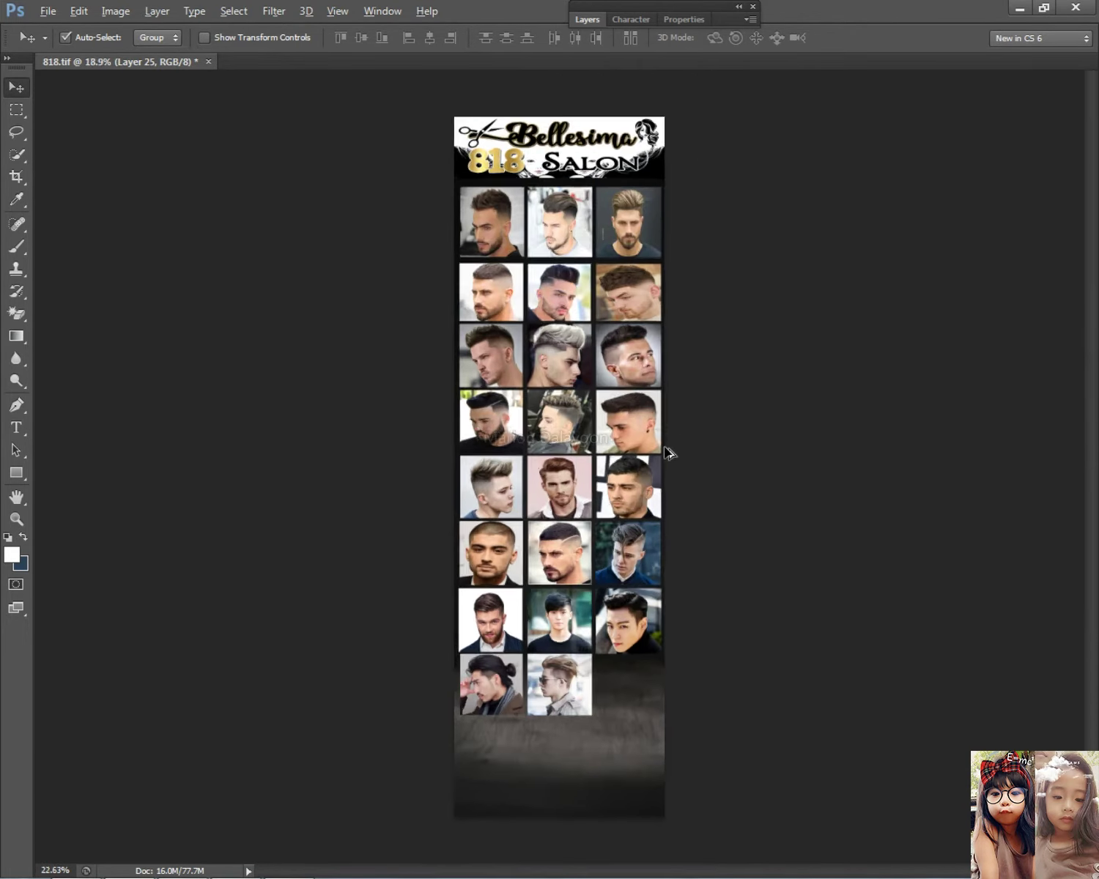
pyautogui.scroll(2, 666, 451)
pyautogui.moveTo(544, 376); pyautogui.dragTo(630, 144)
# - Switch to Chrome, compare several hairstyle results and copy the photo of the blond man on the yellow background
pyautogui.hotkey('alt', 'Tab')
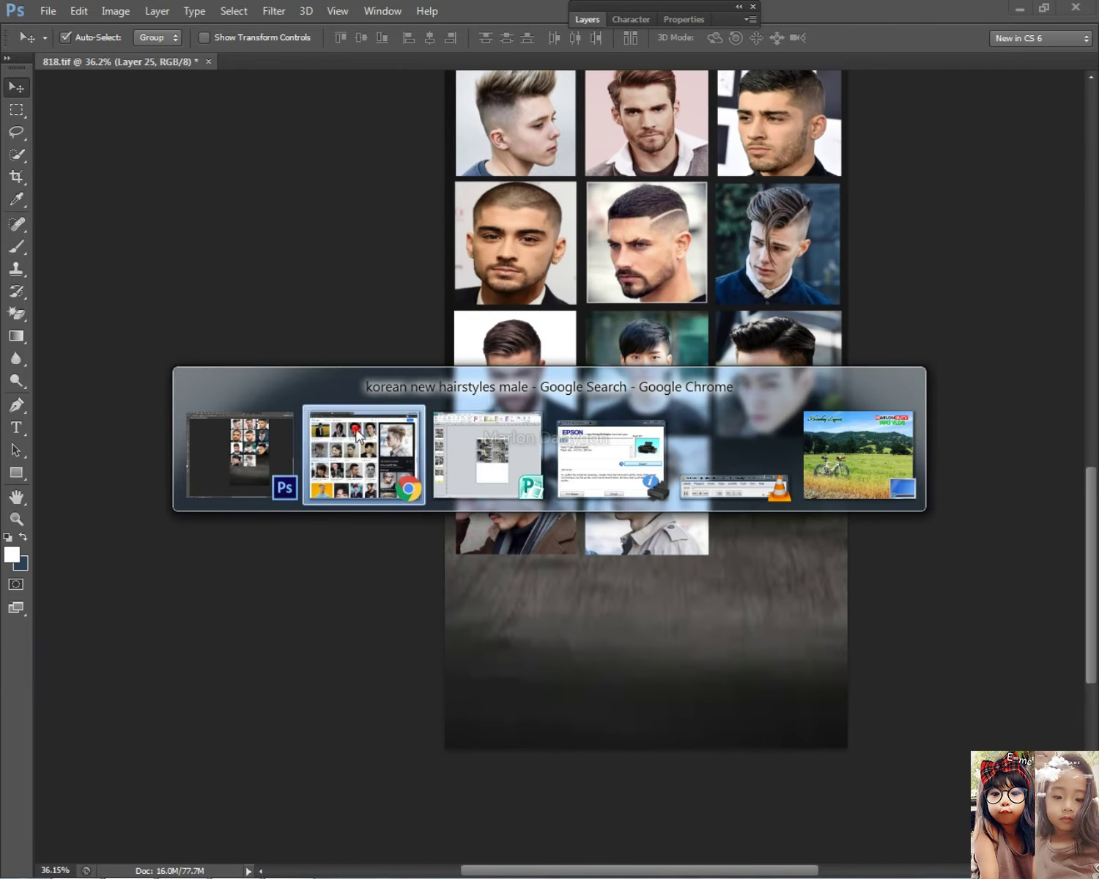
pyautogui.scroll(-5, 278, 591)
pyautogui.click(111, 287)
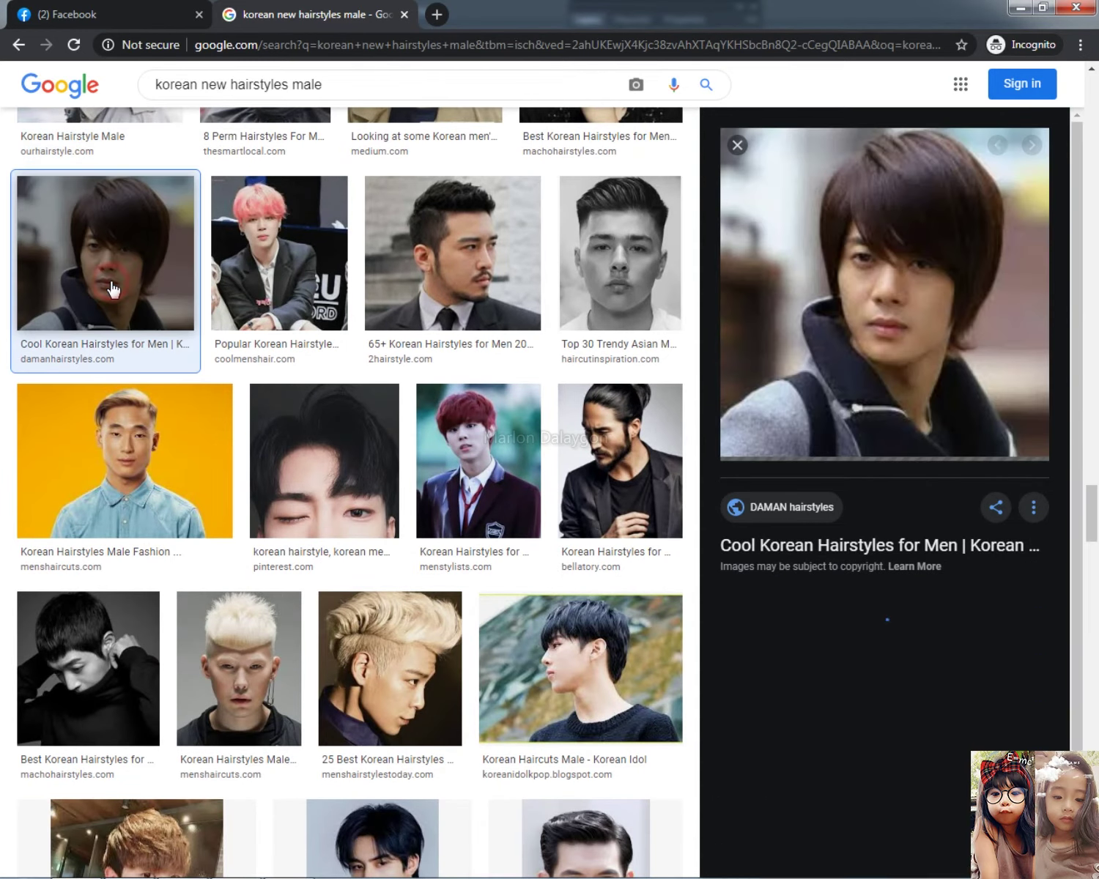
pyautogui.click(484, 463)
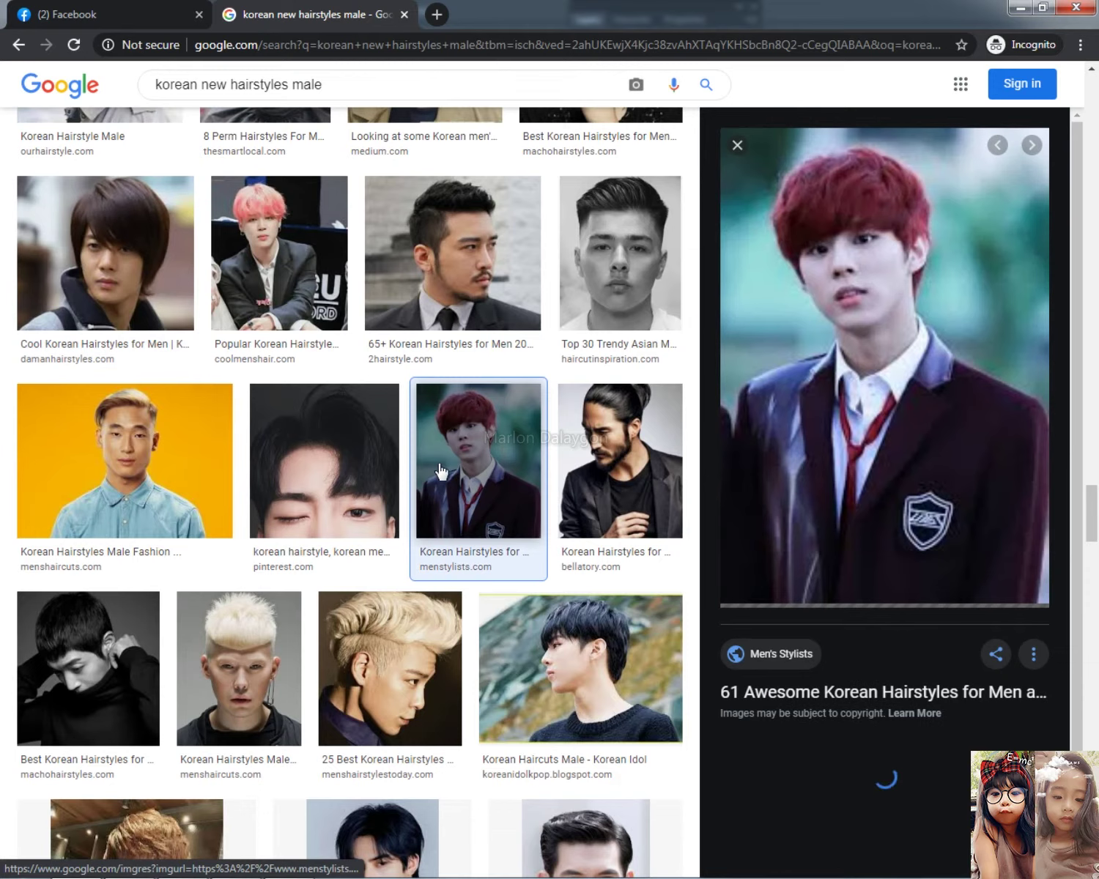
pyautogui.click(216, 475)
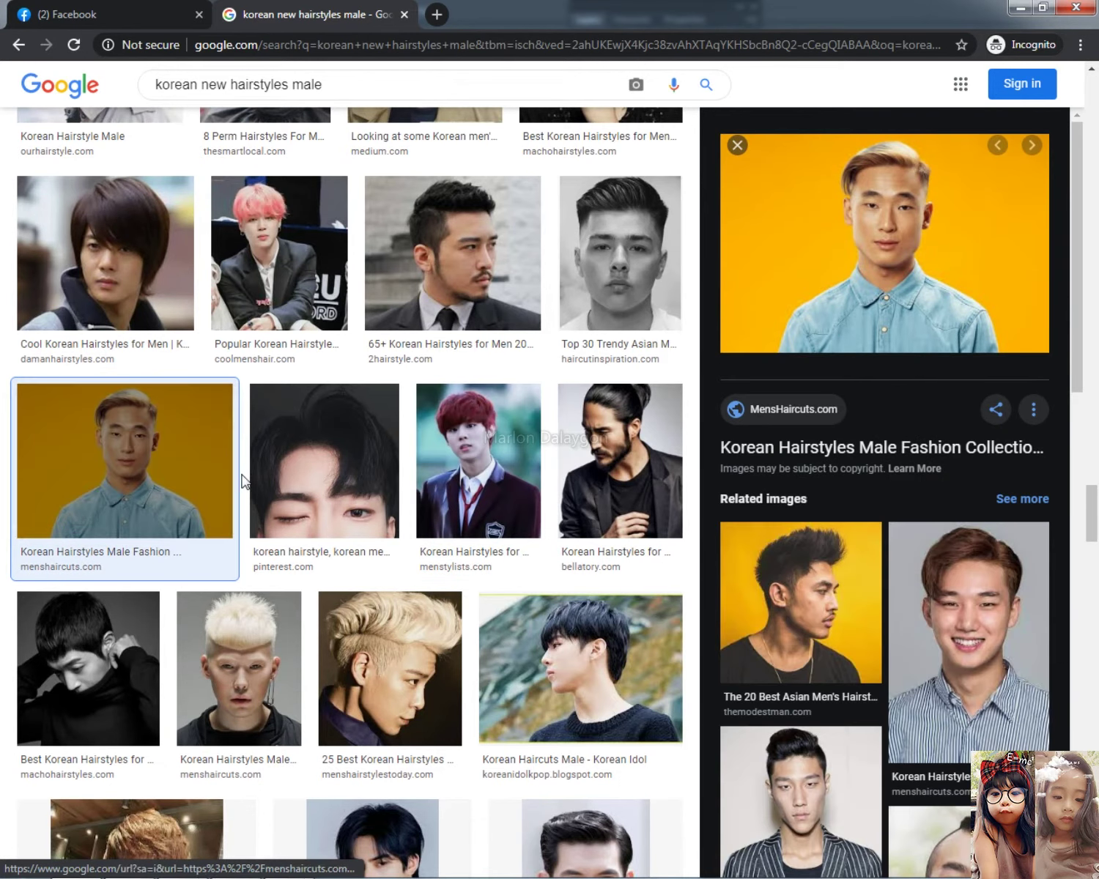
pyautogui.rightClick(920, 228)
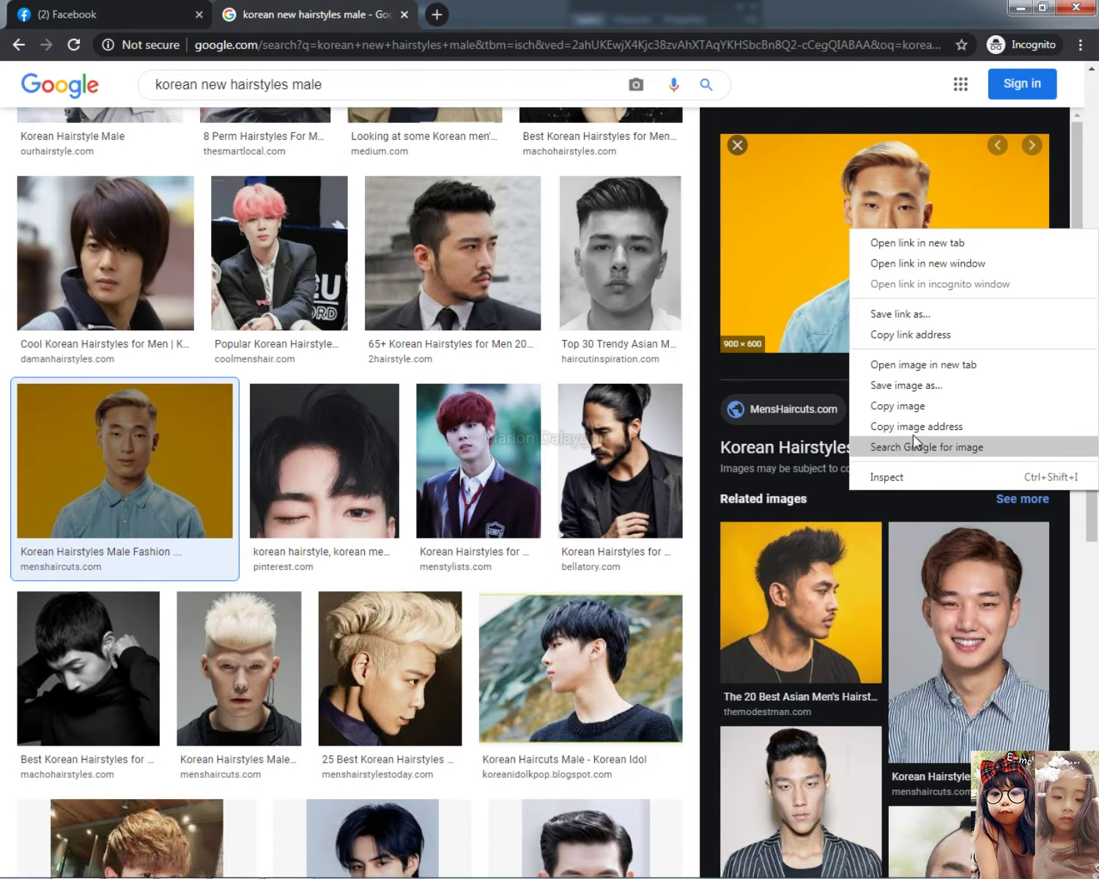
pyautogui.click(909, 405)
# - Switch to Photoshop, paste the yellow-background photo and move it below the bottom row
pyautogui.hotkey('alt', 'Tab')
pyautogui.hotkey('ctrl', 'v')
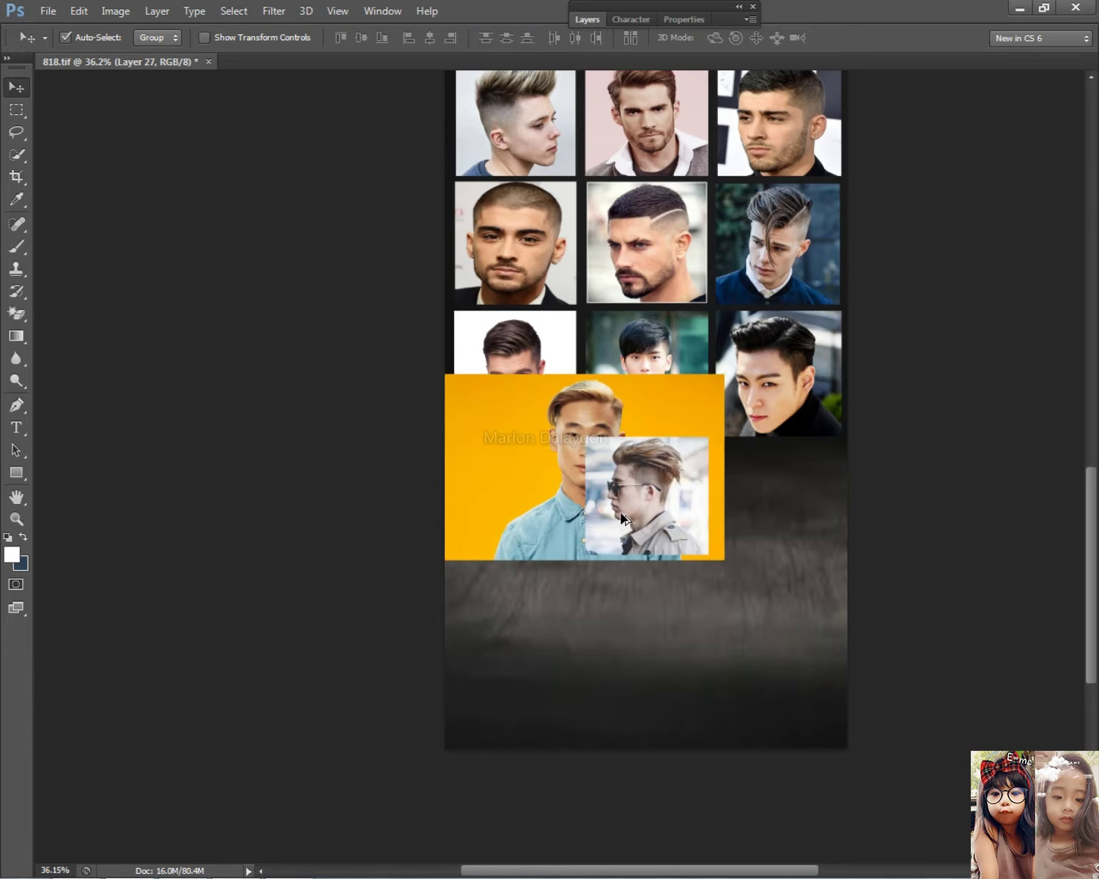
pyautogui.scroll(2, 473, 413)
pyautogui.moveTo(473, 413); pyautogui.dragTo(490, 638)
pyautogui.moveTo(586, 659); pyautogui.dragTo(586, 682)
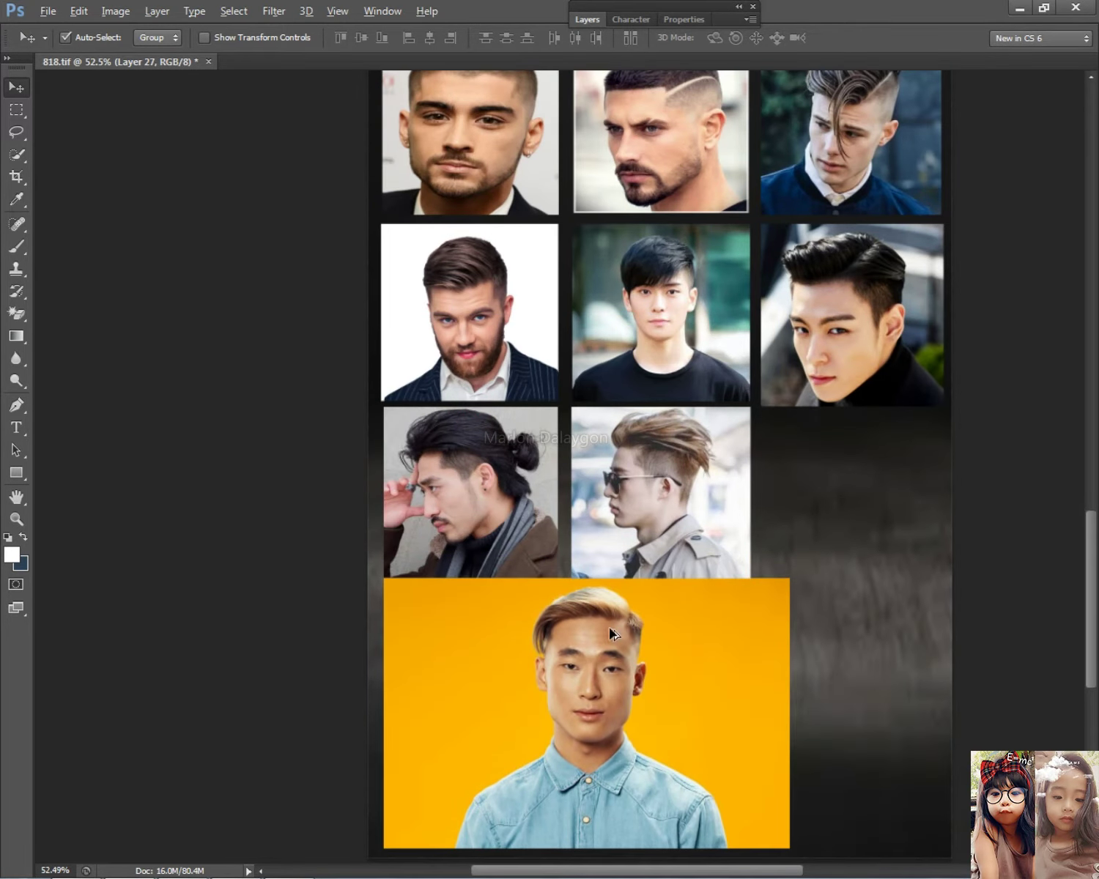
# - Cut out the blond man's head and shoulders with a rectangular marquee, delete the rest of the photo and paste the crop
pyautogui.scroll(3, 586, 682)
pyautogui.click(16, 110)
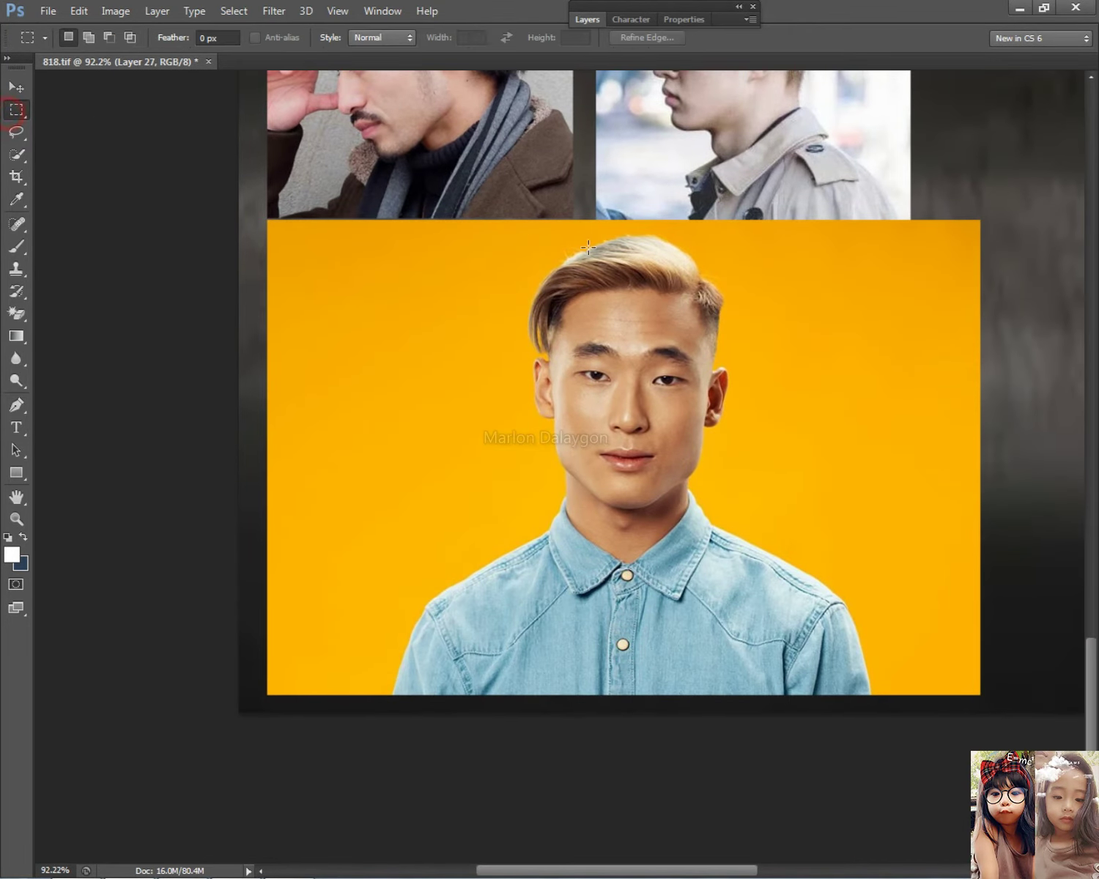
pyautogui.moveTo(446, 225); pyautogui.dragTo(827, 630)
pyautogui.moveTo(736, 522); pyautogui.dragTo(720, 508)
pyautogui.press('Delete')
pyautogui.click(16, 86)
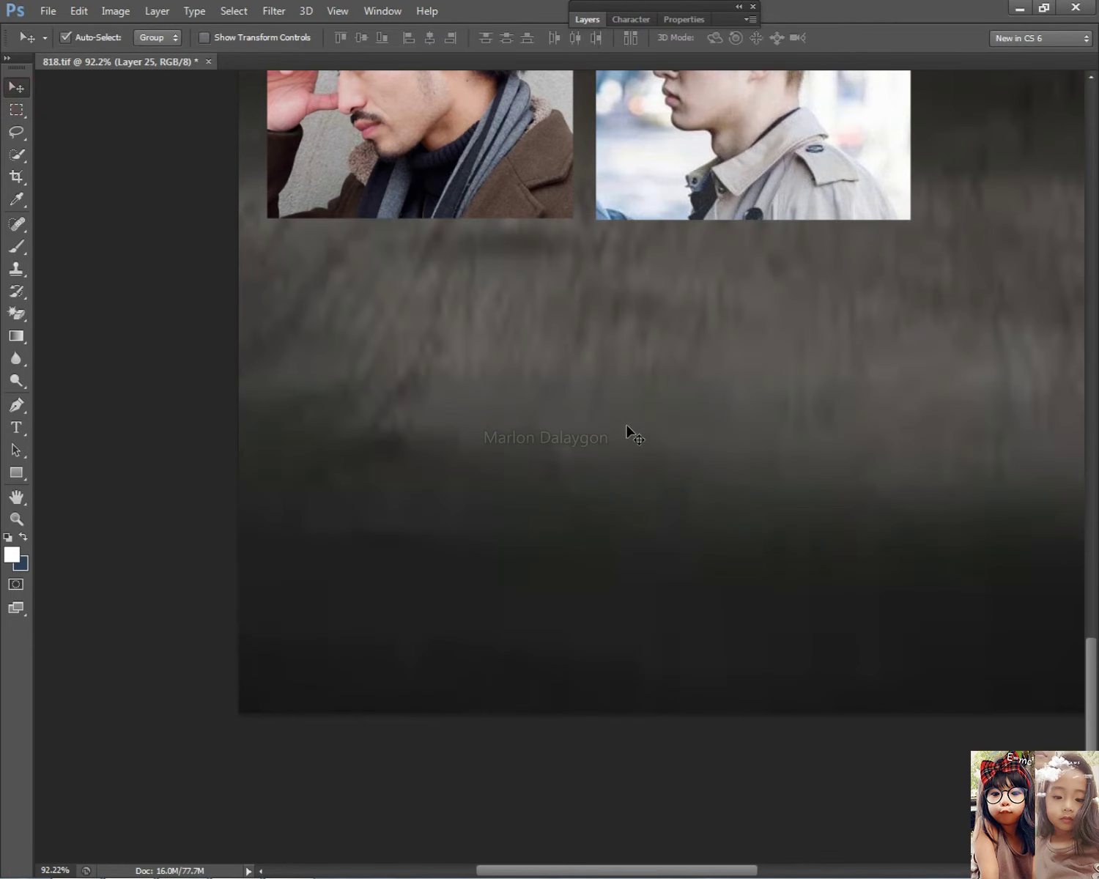
pyautogui.hotkey('ctrl', 'v')
# - Move the cropped blond portrait into the bottom row's third column and scale it to about 75.5%
pyautogui.scroll(-3, 630, 432)
pyautogui.moveTo(565, 510); pyautogui.dragTo(964, 524)
pyautogui.hotkey('ctrl', 't')
pyautogui.moveTo(1059, 589); pyautogui.dragTo(999, 522)
pyautogui.moveTo(901, 522)
pyautogui.mouseDown()
pyautogui.moveTo(907, 327)
pyautogui.moveTo(909, 520)
pyautogui.mouseUp()
pyautogui.moveTo(927, 394); pyautogui.dragTo(925, 178)
pyautogui.scroll(1, 940, 180)
pyautogui.scroll(5, 940, 180)
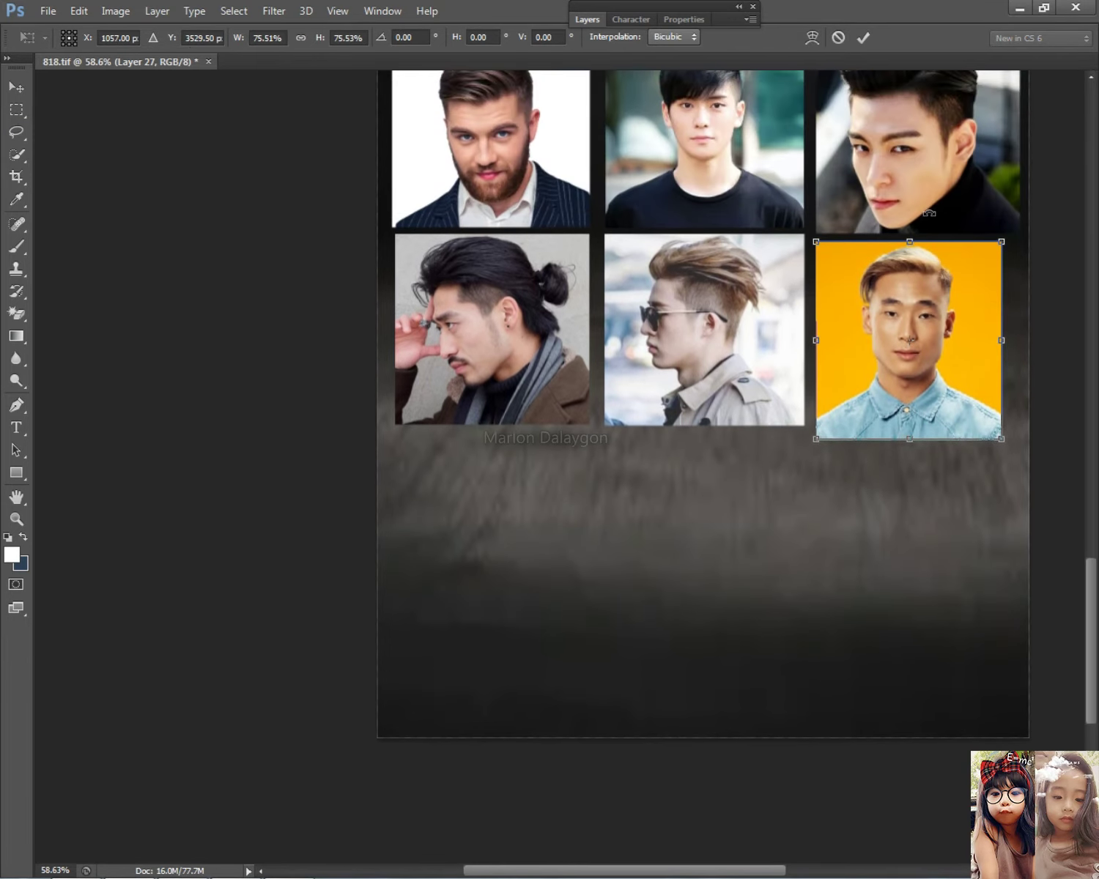
pyautogui.press('Return')
# - Reduce the height of the portrait above the yellow photo to about 97.3% to line up with its row
pyautogui.rightClick(864, 359)
pyautogui.click(879, 360)
pyautogui.moveTo(899, 342); pyautogui.dragTo(916, 323)
pyautogui.hotkey('ctrl', 't')
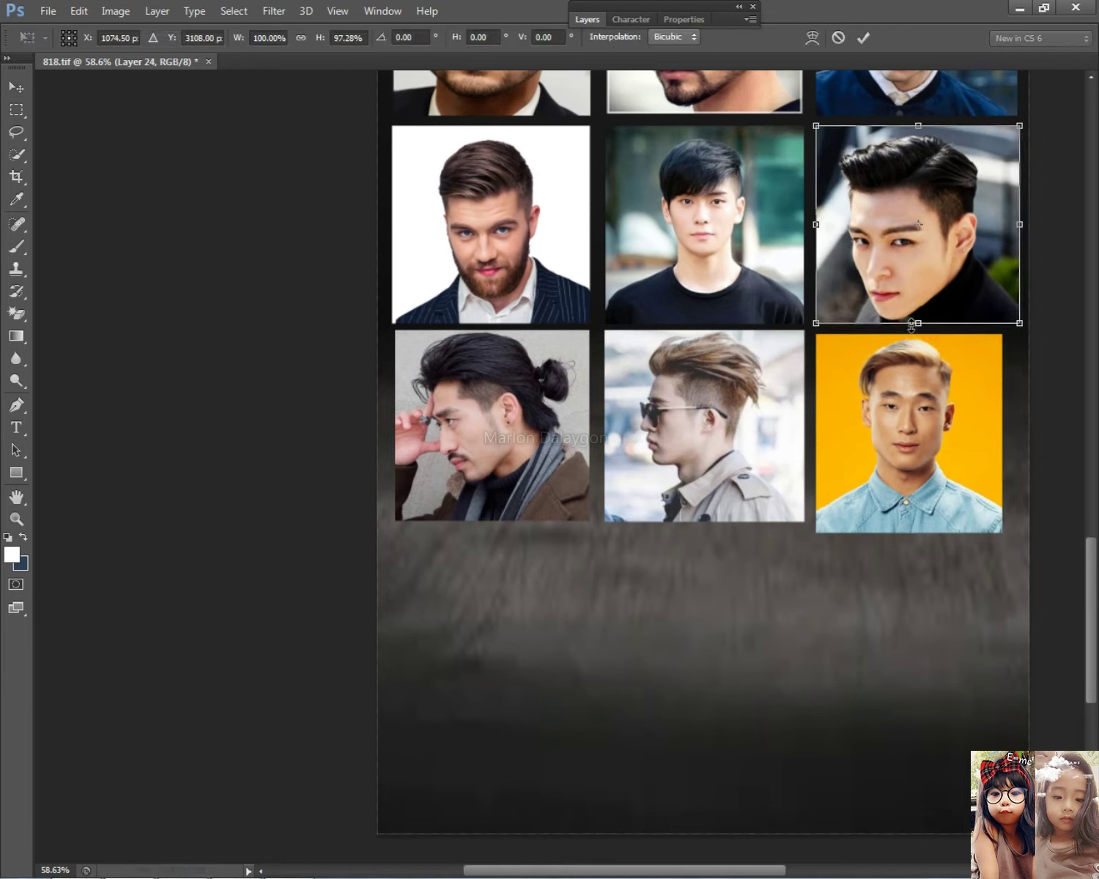
pyautogui.press('Return')
# - Move the yellow portrait up level with its row and scale it to about 108.1% width and 96.5% height
pyautogui.moveTo(872, 367); pyautogui.dragTo(879, 374)
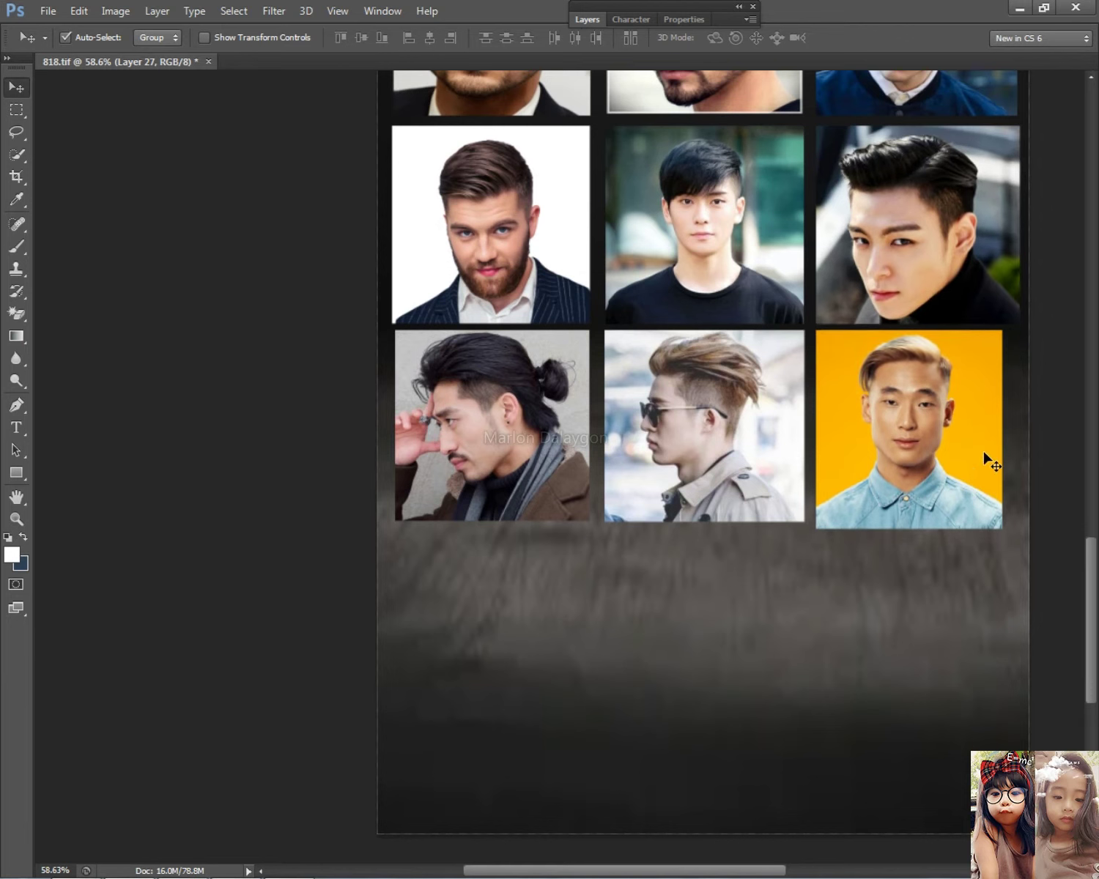
pyautogui.hotkey('ctrl', 't')
pyautogui.moveTo(1002, 430); pyautogui.dragTo(1017, 427)
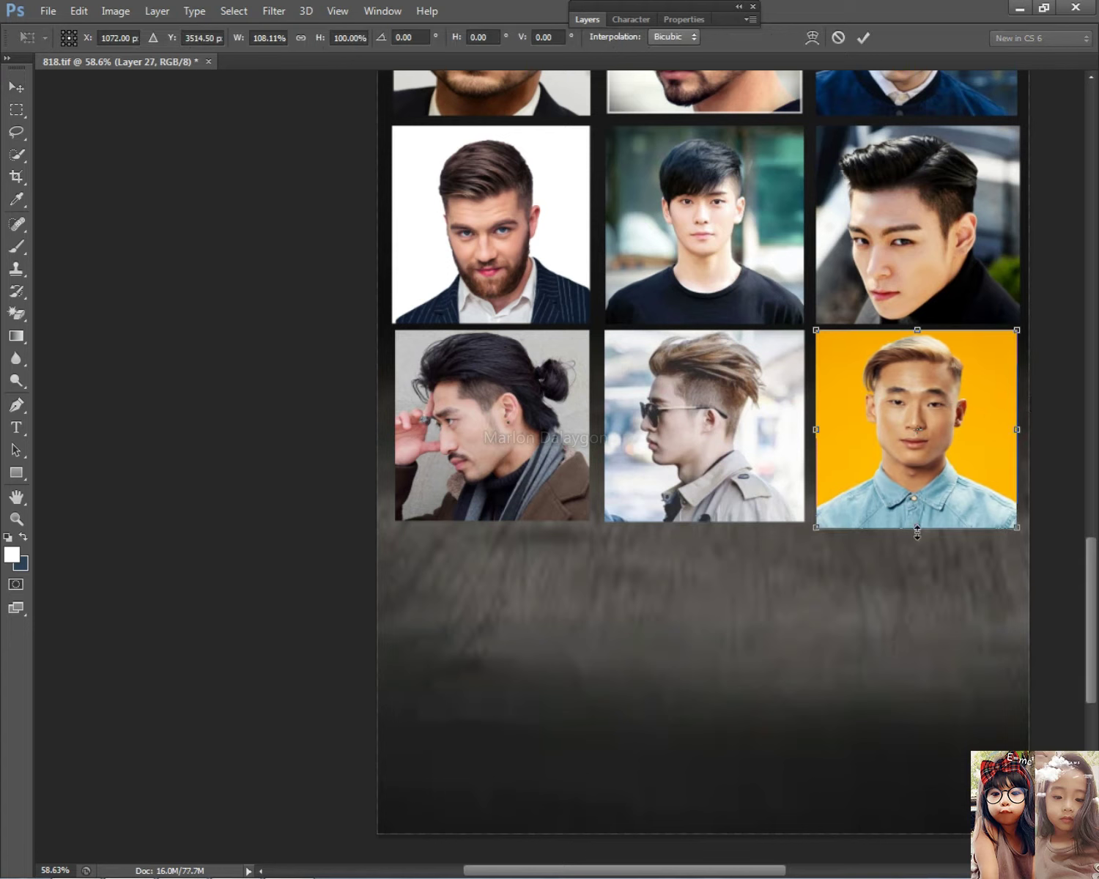
pyautogui.moveTo(917, 528); pyautogui.dragTo(916, 521)
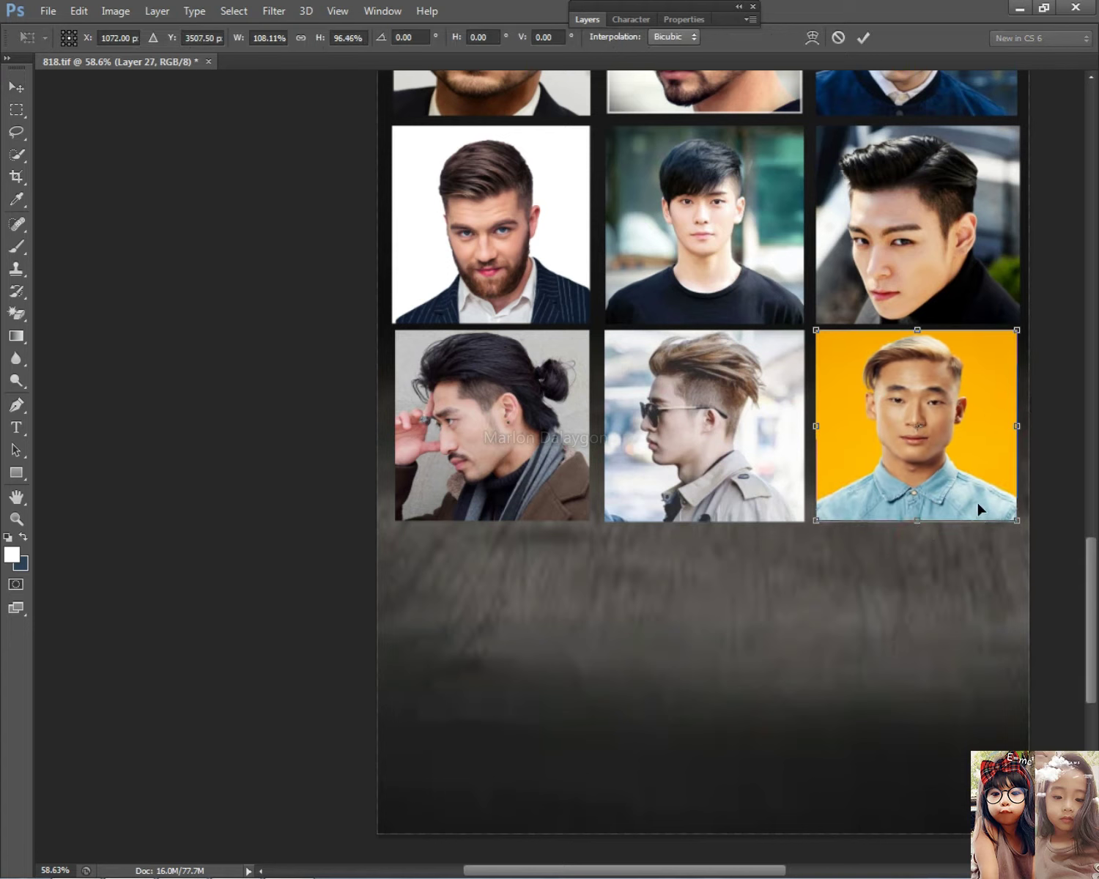
pyautogui.press('Return')
# - Switch to Chrome, open the photo of the man with spiky platinum hair and copy the image
pyautogui.scroll(-4, 922, 432)
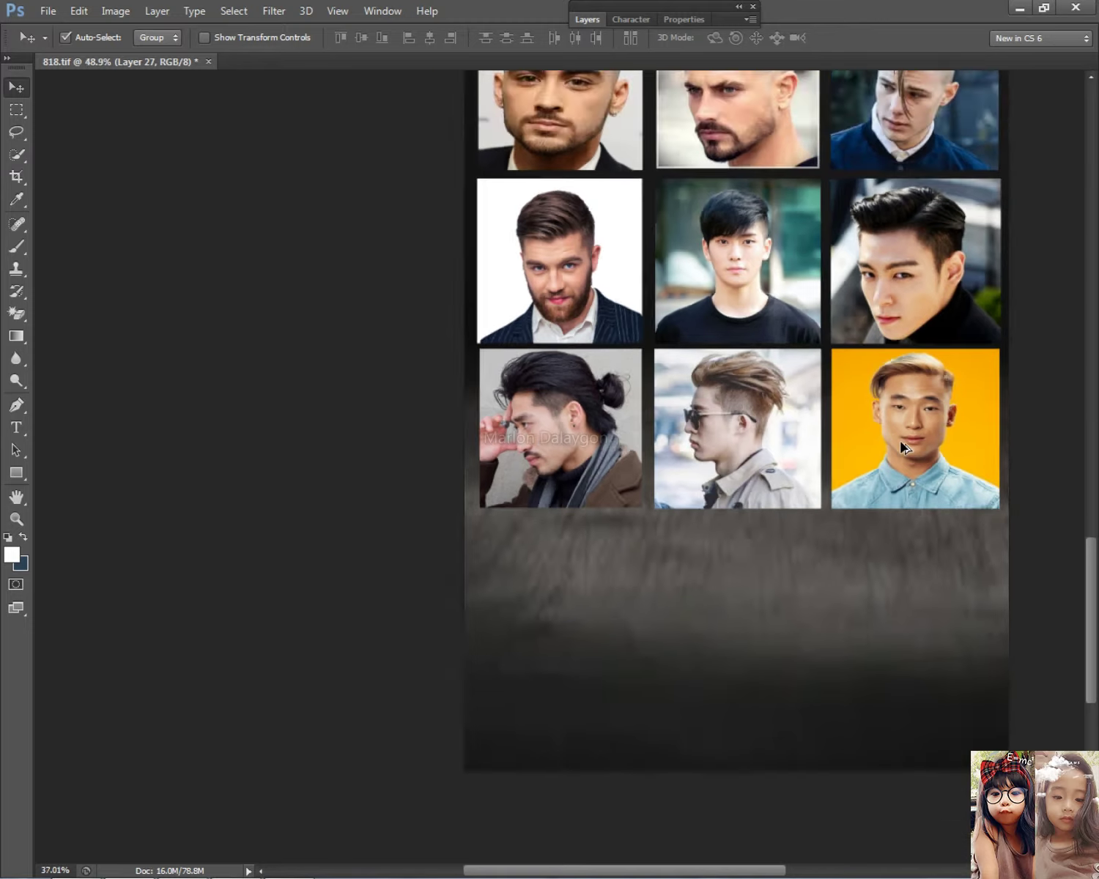
pyautogui.scroll(3, 616, 521)
pyautogui.scroll(-5, 614, 522)
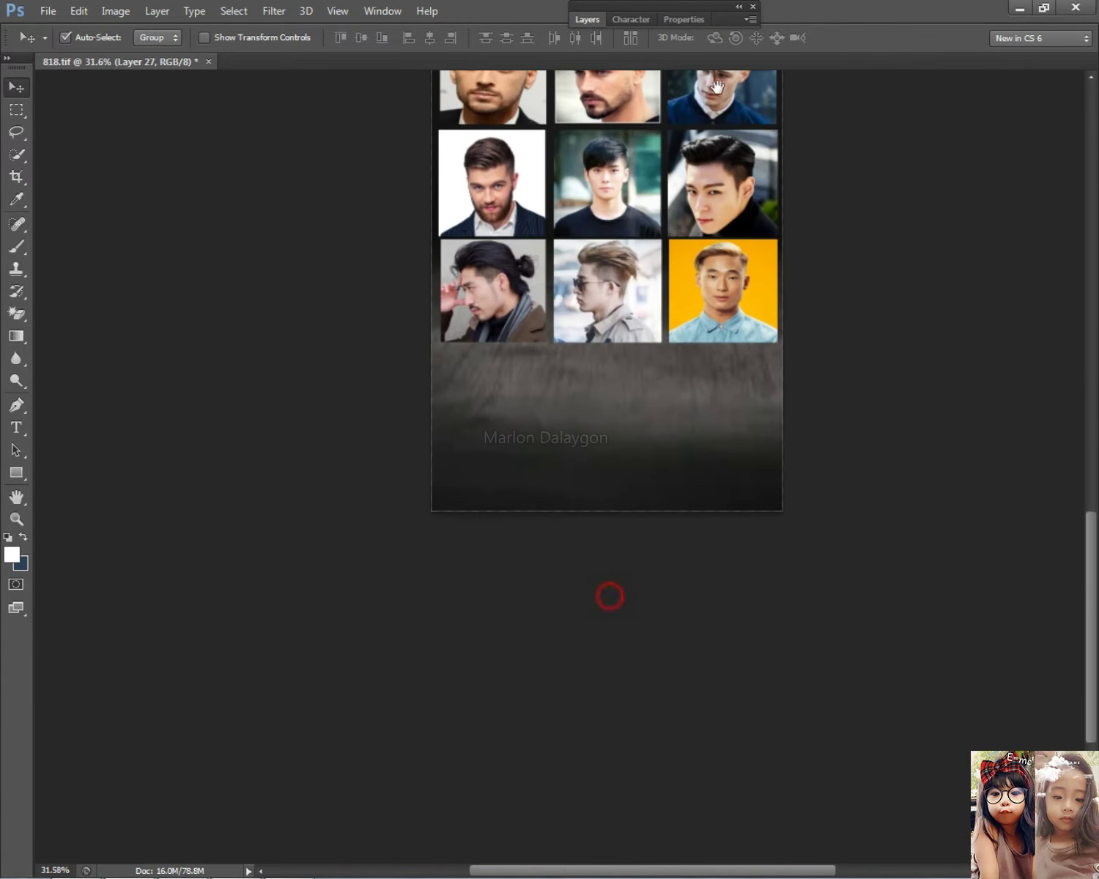
pyautogui.hotkey('alt', 'Tab')
pyautogui.scroll(-3, 430, 528)
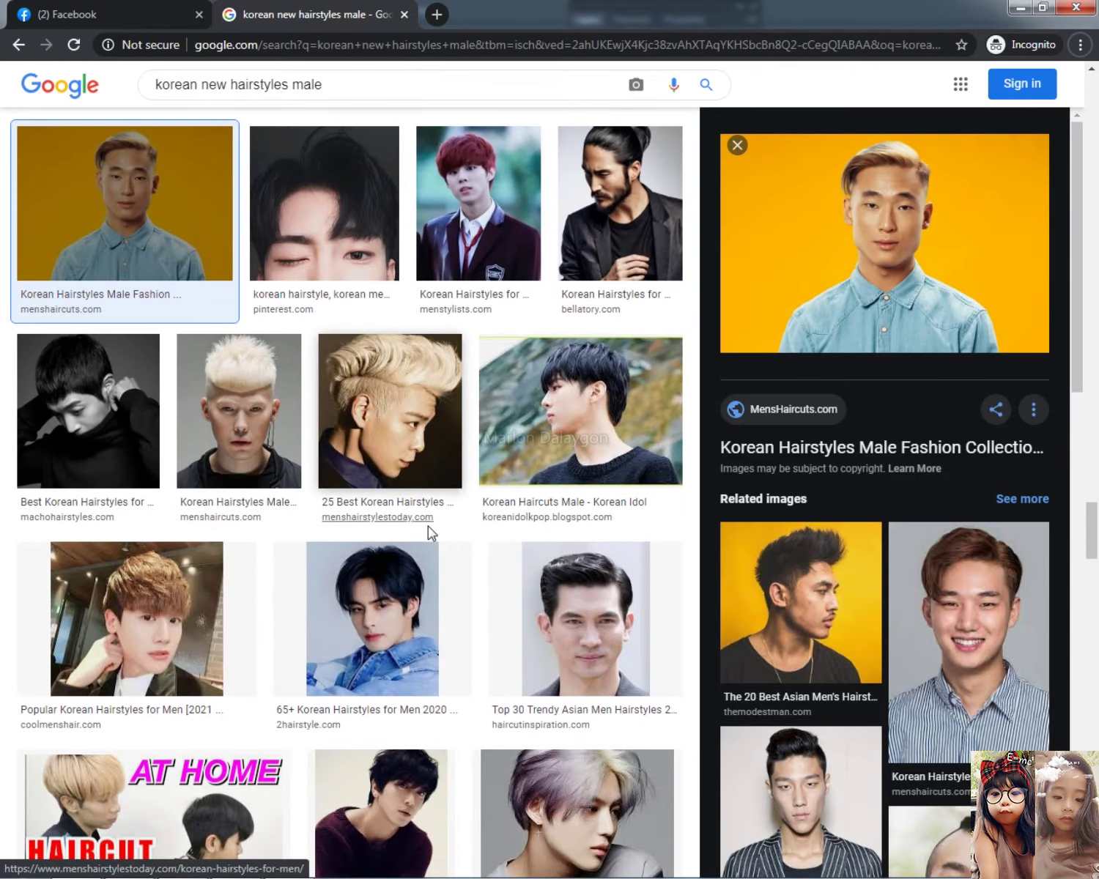
pyautogui.click(256, 421)
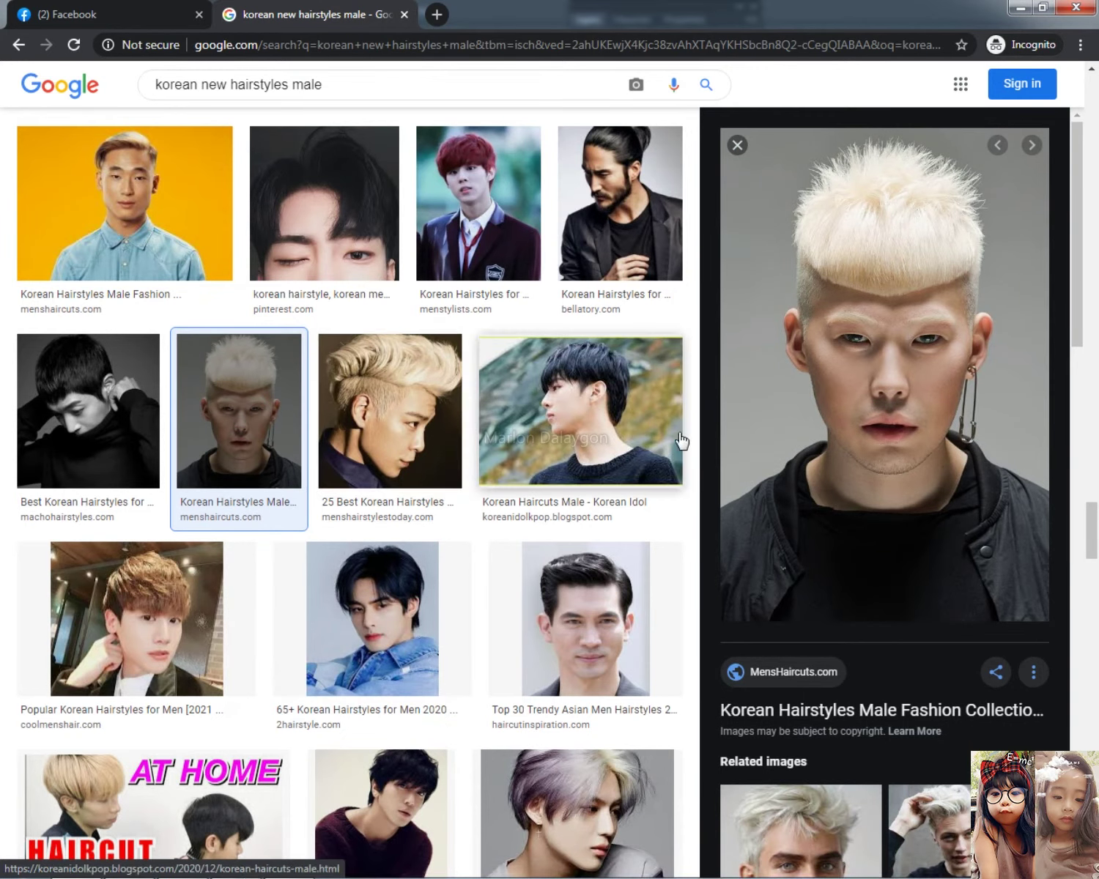
pyautogui.scroll(-5, 898, 481)
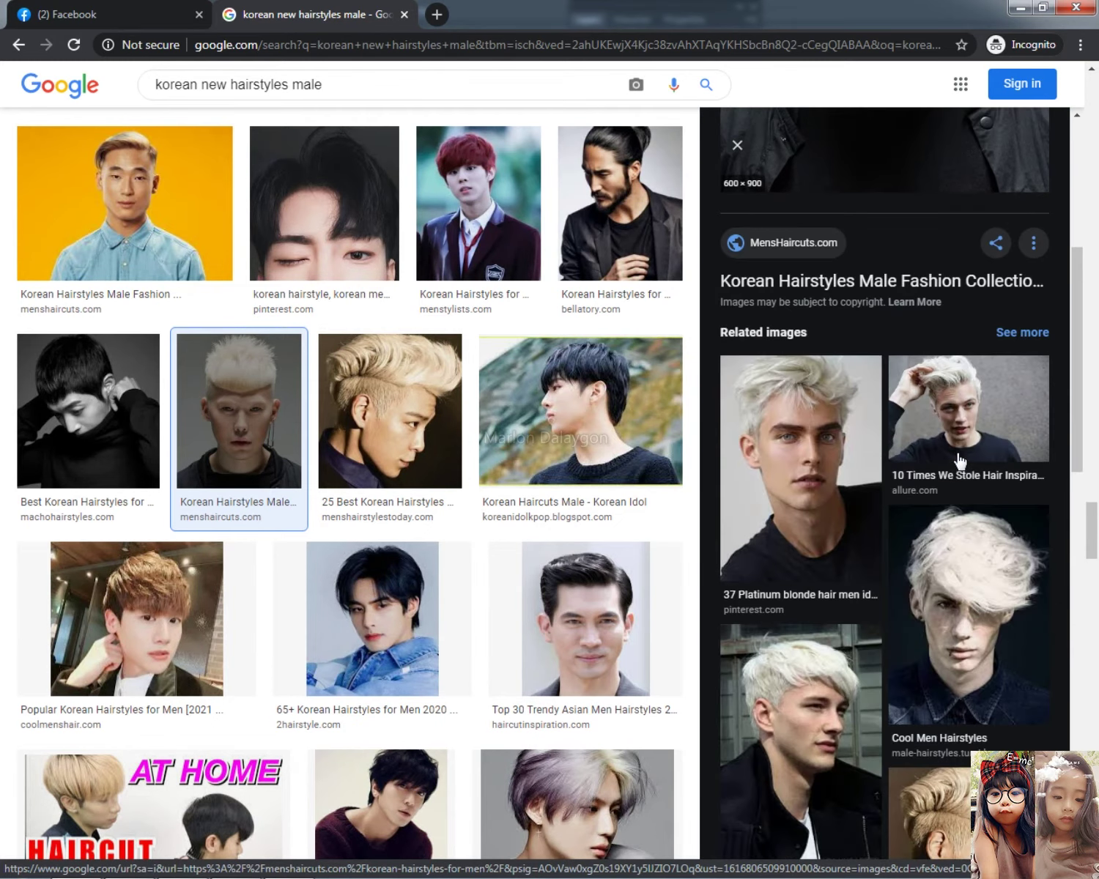
pyautogui.scroll(6, 866, 228)
pyautogui.rightClick(867, 228)
pyautogui.click(909, 393)
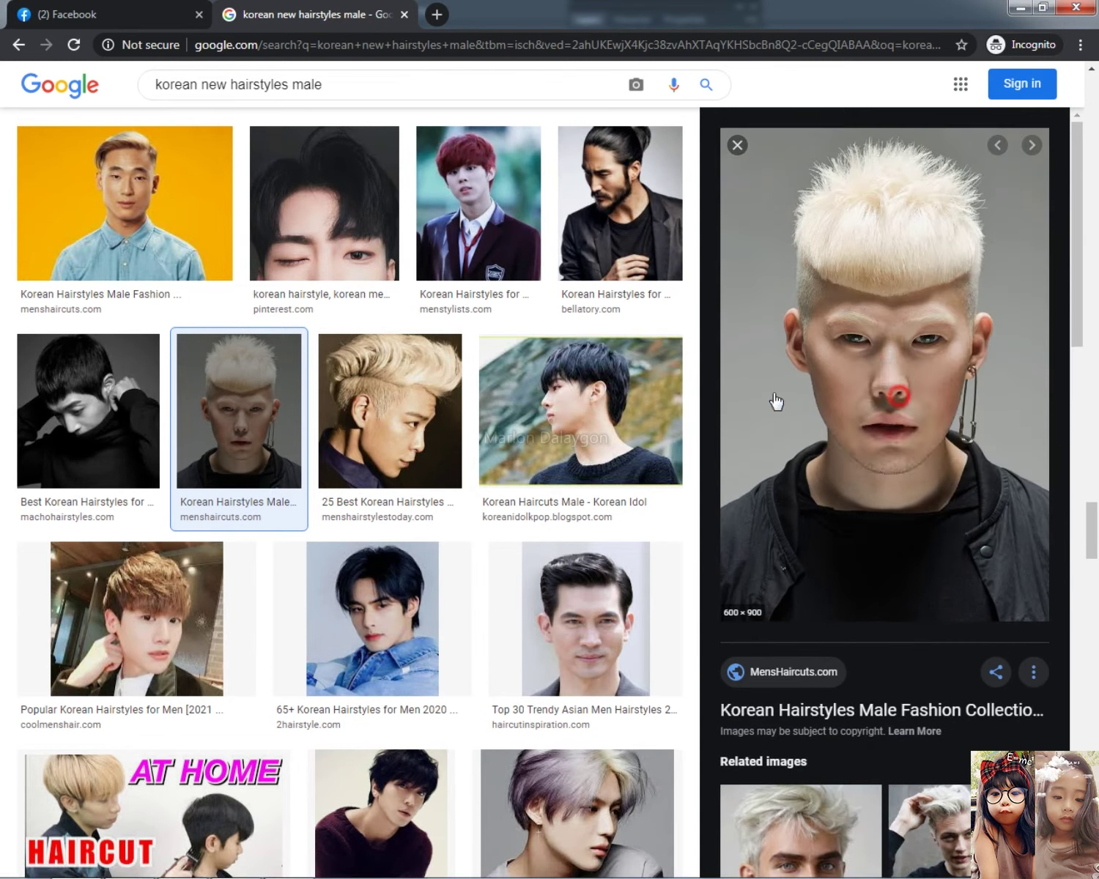
pyautogui.hotkey('alt', 'Tab')
pyautogui.hotkey('ctrl', 'v')
pyautogui.hotkey('ctrl', '+')
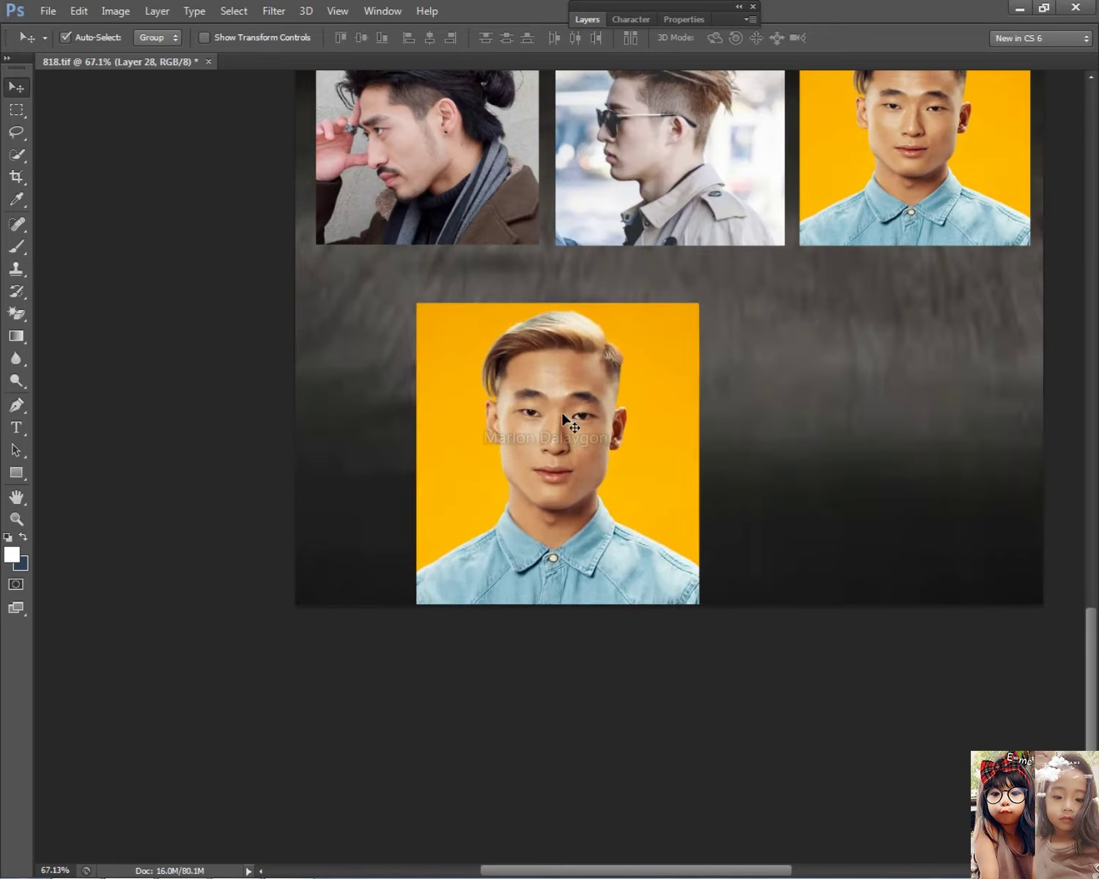
# - Copy the photo of the man with spiky platinum hair from Chrome again and paste it into the Photoshop poster
pyautogui.hotkey('alt', 'Tab')
pyautogui.rightClick(916, 262)
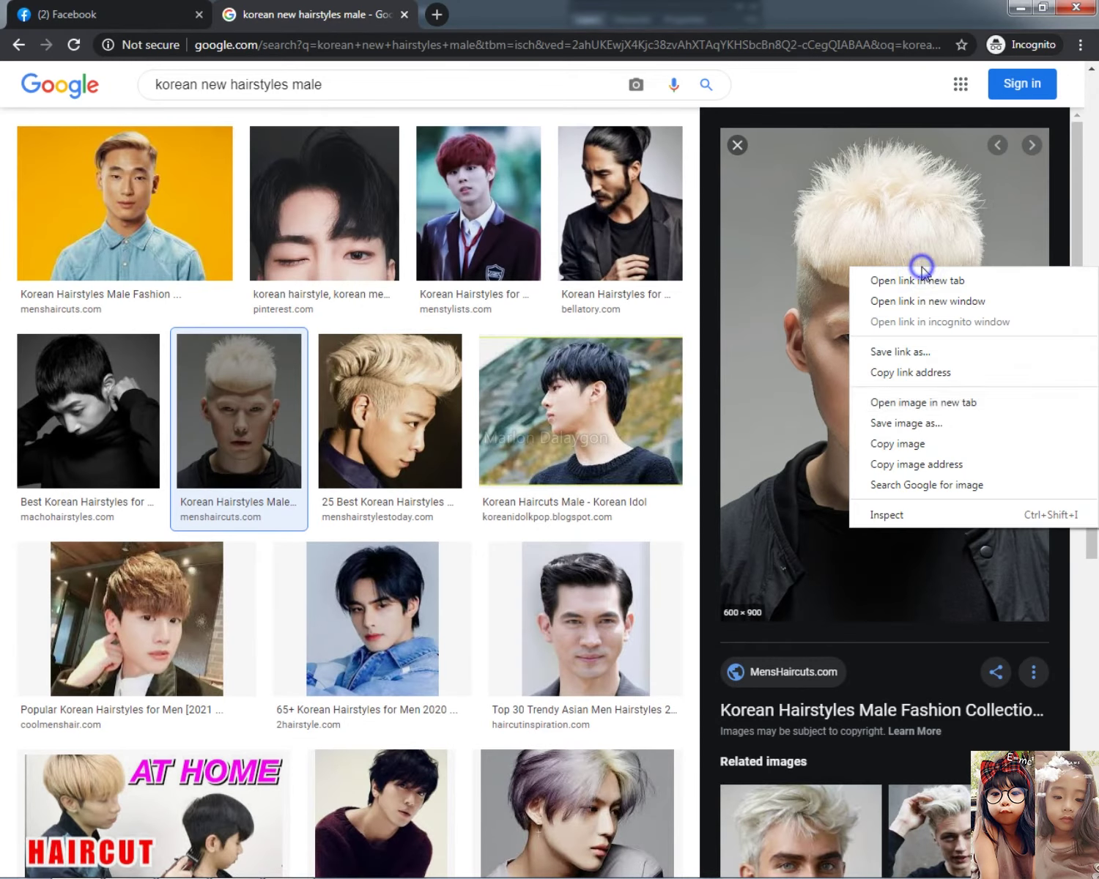
pyautogui.click(898, 442)
pyautogui.hotkey('alt', 'Tab')
pyautogui.hotkey('ctrl', 'v')
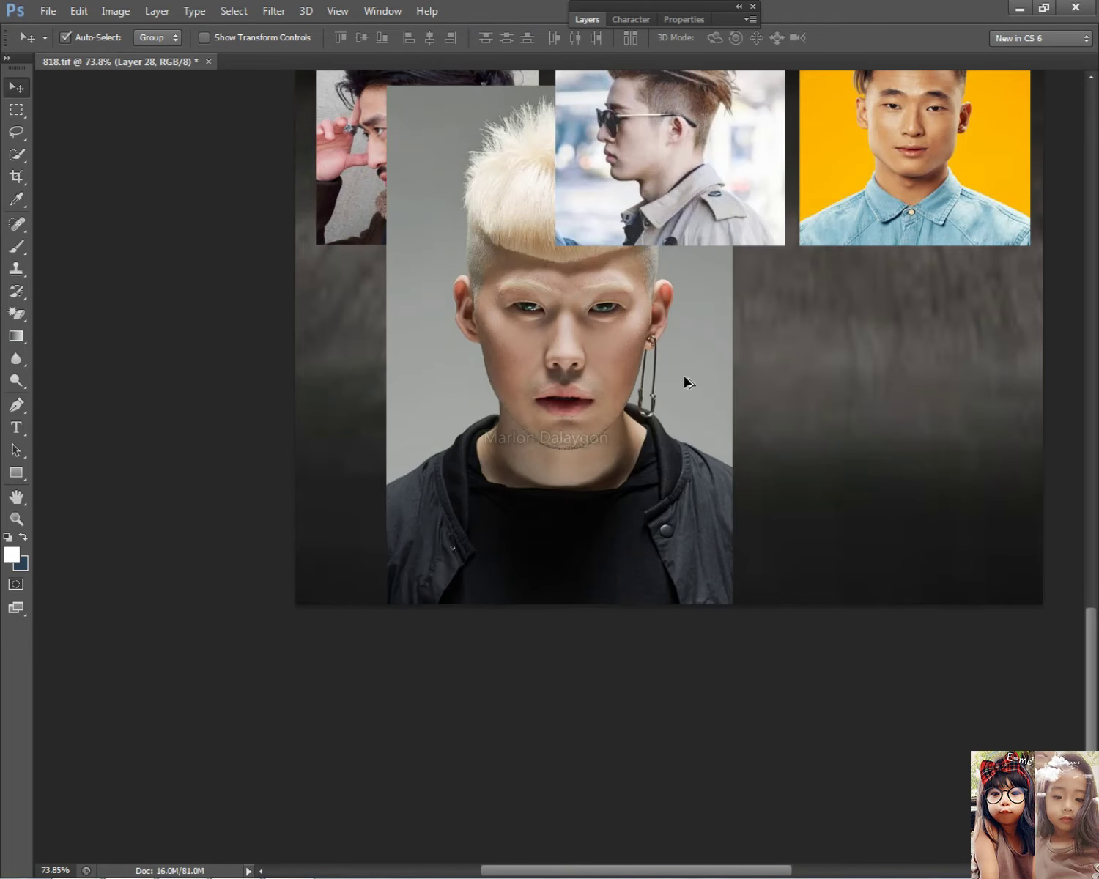
# - Scale down the pasted platinum-haired portrait and move it below the middle photo of the bottom row
pyautogui.hotkey('ctrl', '+')
pyautogui.hotkey('ctrl', '-')
pyautogui.hotkey('ctrl', 't')
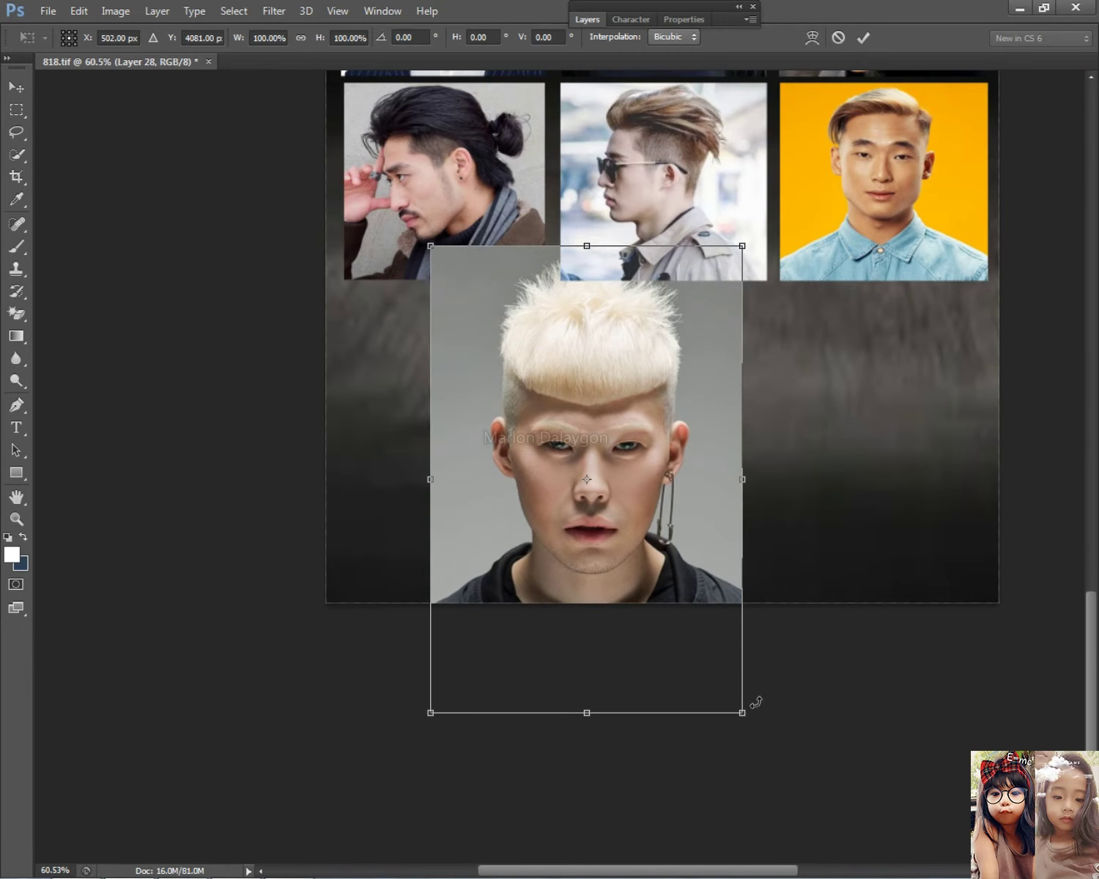
pyautogui.moveTo(743, 711); pyautogui.dragTo(655, 576)
pyautogui.moveTo(606, 422); pyautogui.dragTo(733, 451)
pyautogui.press('Return')
# - Crop the platinum-haired portrait to head and shoulders by cutting a rectangular selection and pasting it back
pyautogui.click(17, 110)
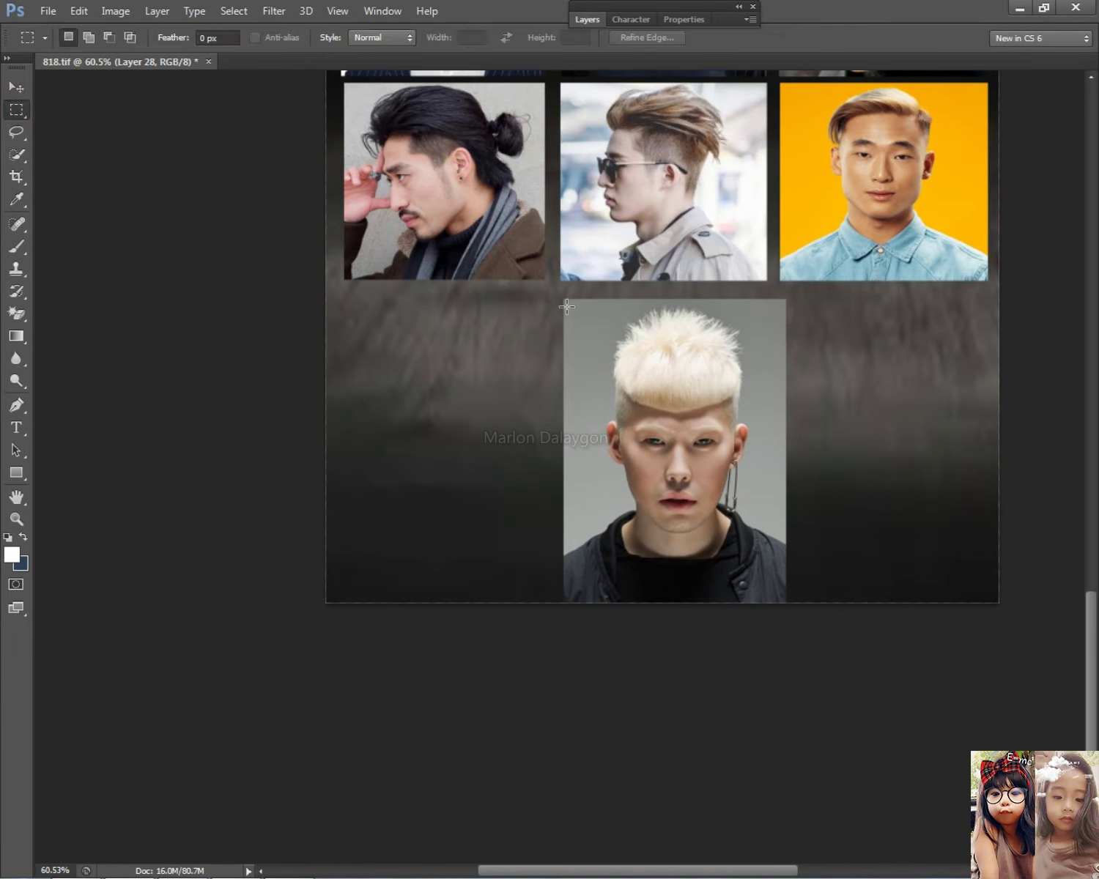
pyautogui.moveTo(815, 428); pyautogui.dragTo(815, 547)
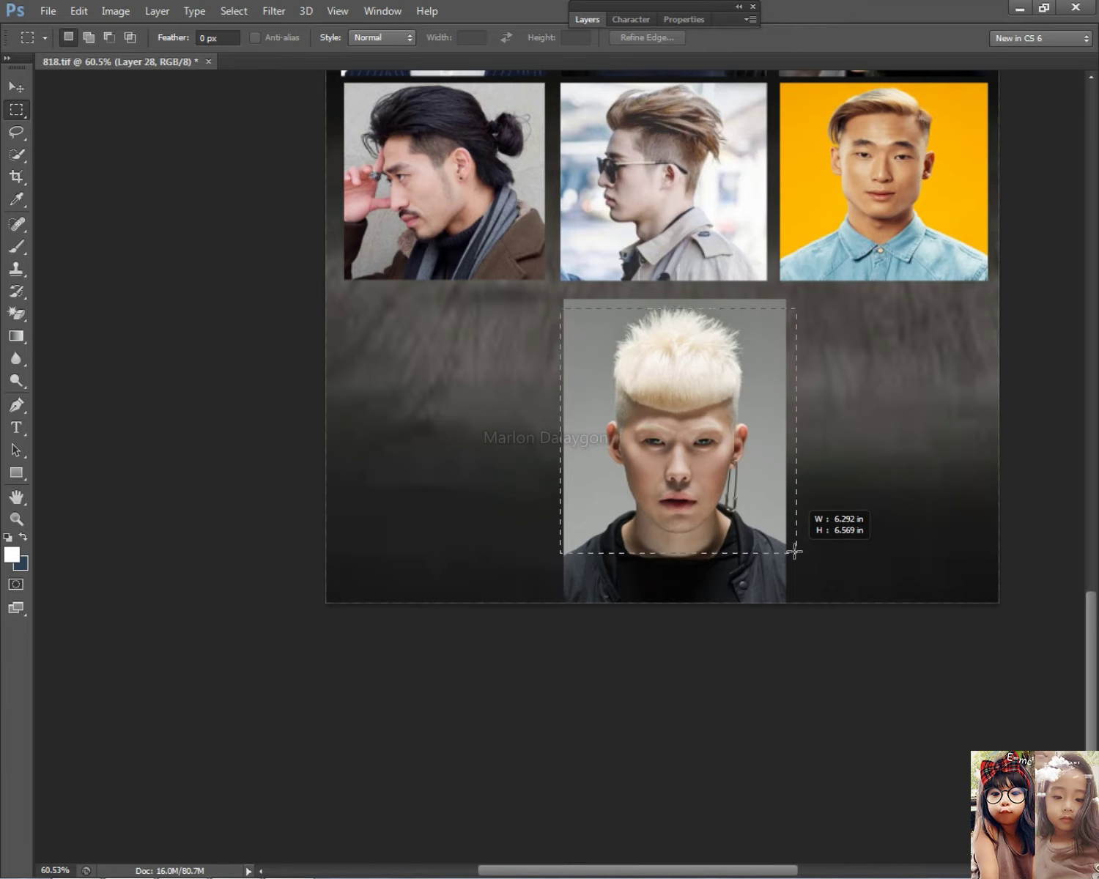
pyautogui.hotkey('ctrl', 'x')
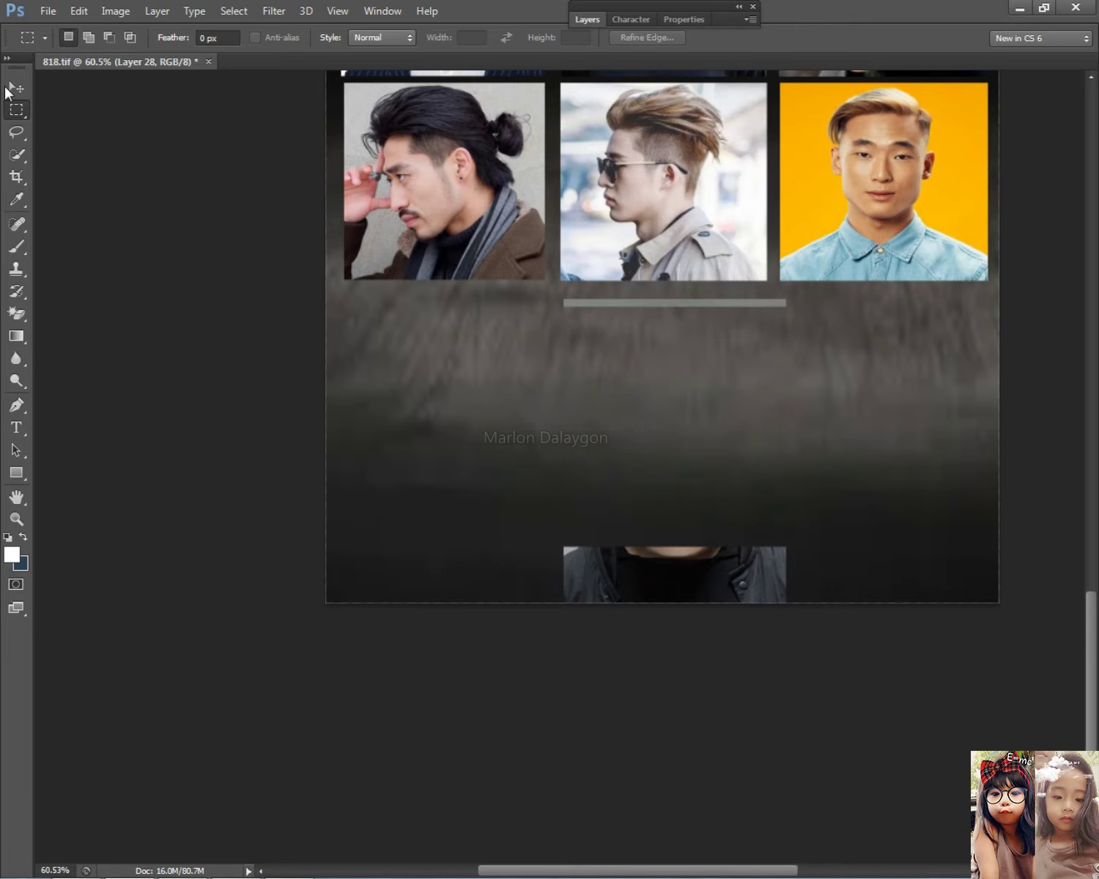
pyautogui.click(16, 86)
pyautogui.hotkey('ctrl', 'v')
# - Move the cropped platinum-haired portrait to the first column of the new bottom row and scale it to the column width
pyautogui.moveTo(540, 400); pyautogui.dragTo(495, 379)
pyautogui.hotkey('ctrl', 't')
pyautogui.moveTo(565, 526); pyautogui.dragTo(552, 495)
pyautogui.press('Return')
pyautogui.scroll(-2, 555, 378)
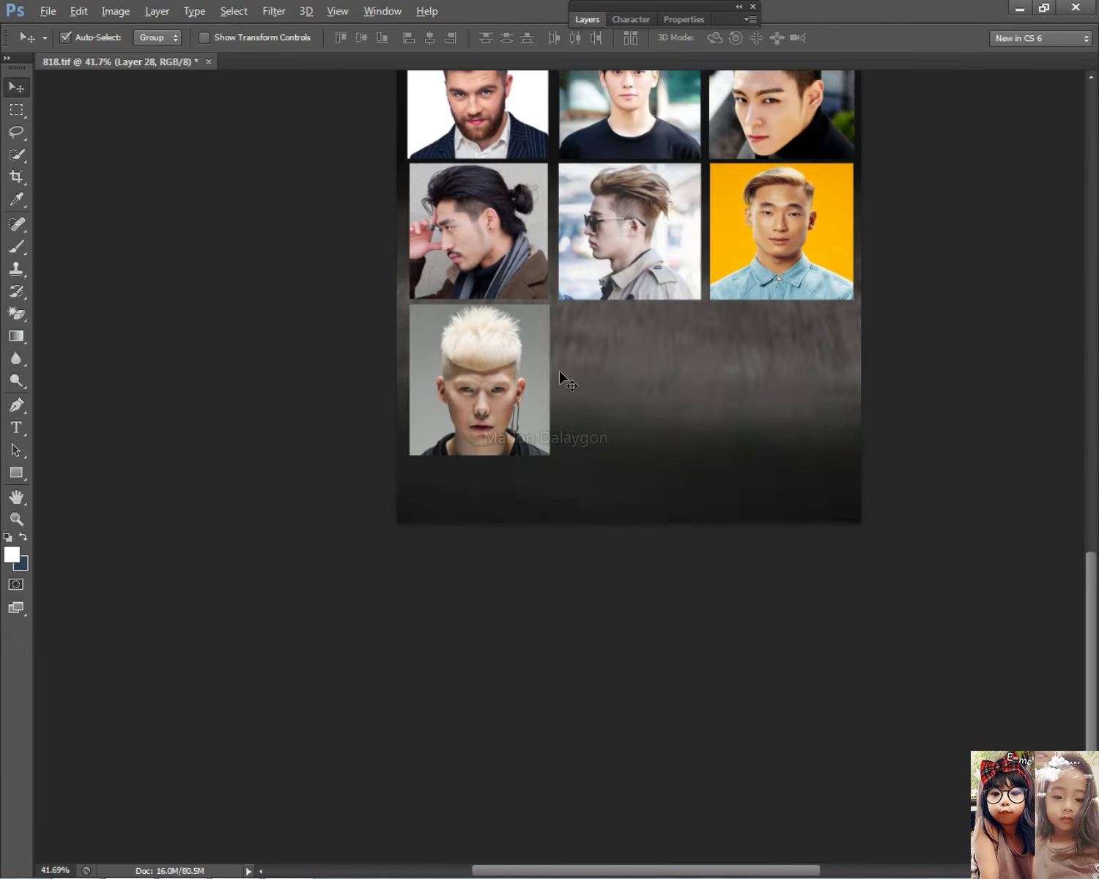
# - Switch to Chrome, copy the side-profile photo of the man with wavy blond hair and paste it into the Photoshop poster
pyautogui.hotkey('alt', 'Tab')
pyautogui.click(413, 432)
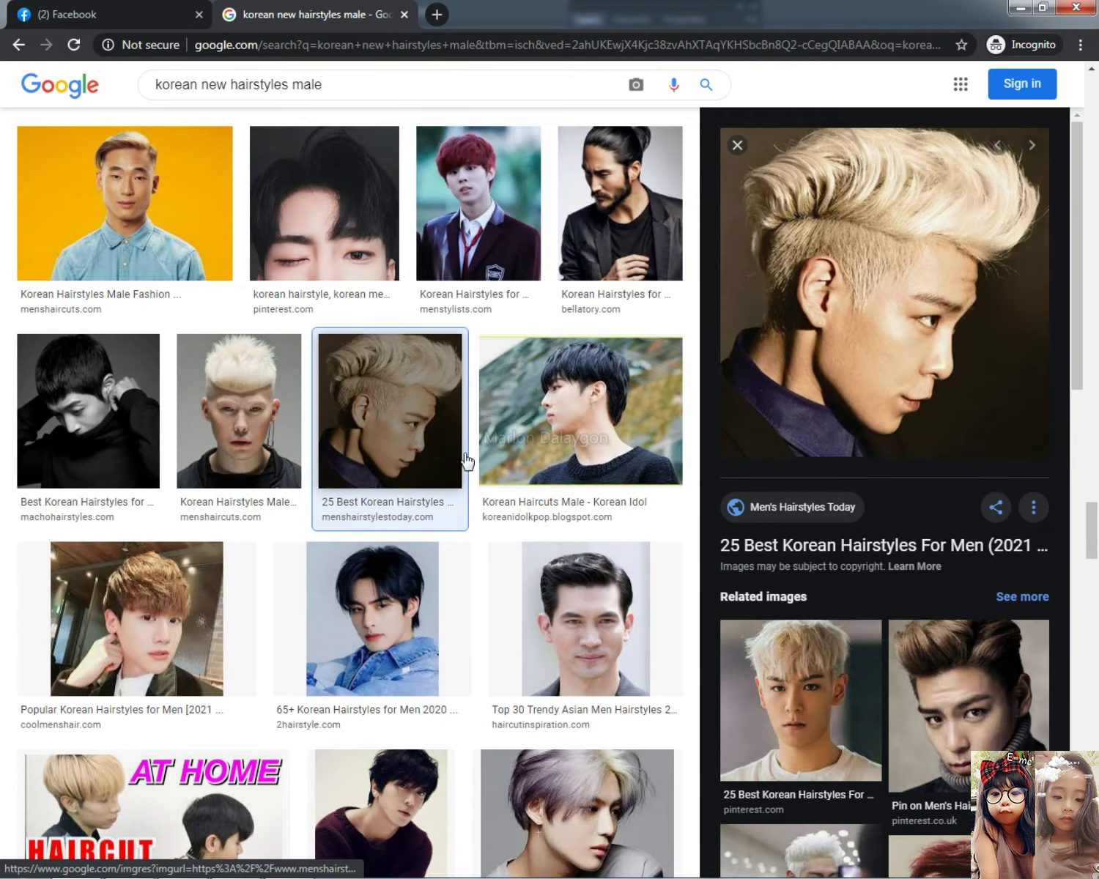
pyautogui.rightClick(850, 290)
pyautogui.click(912, 457)
pyautogui.hotkey('alt', 'Tab')
pyautogui.hotkey('ctrl', 'v')
# - Move the blond side-profile photo to the new row's middle column and scale it to match the platinum-haired portrait
pyautogui.scroll(2, 623, 449)
pyautogui.moveTo(581, 437); pyautogui.dragTo(693, 398)
pyautogui.hotkey('ctrl', 't')
pyautogui.moveTo(766, 493); pyautogui.dragTo(643, 461)
pyautogui.press('Return')
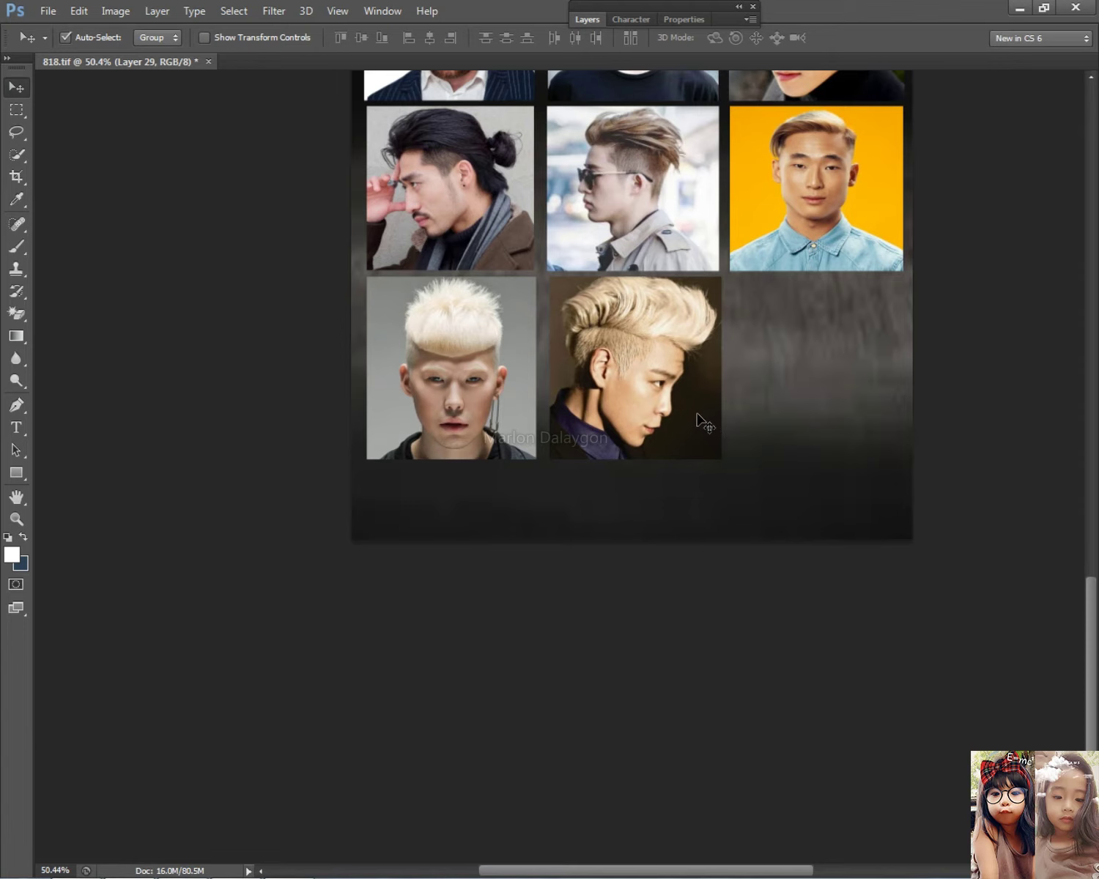
# - Switch to Chrome and browse the Korean men's hairstyle results, previewing candidates for the row's last photo
pyautogui.hotkey('alt', 'Tab')
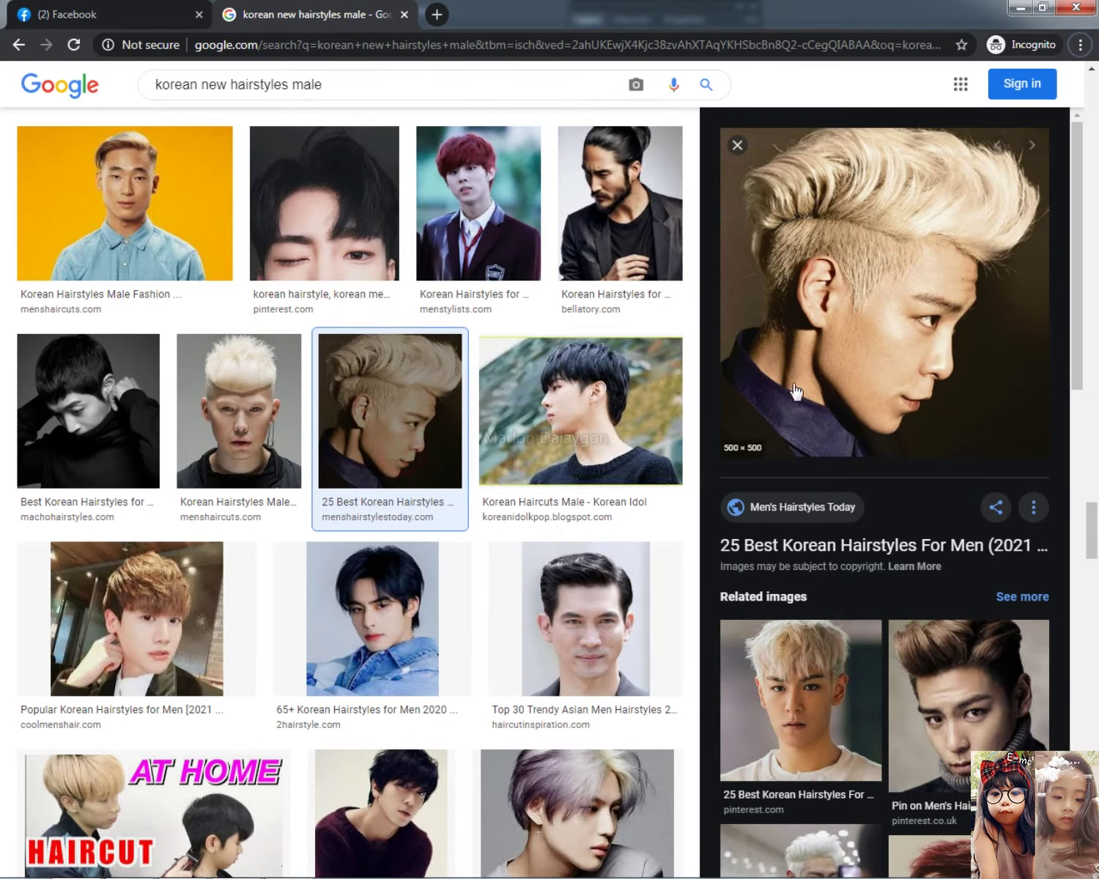
pyautogui.scroll(-8, 553, 521)
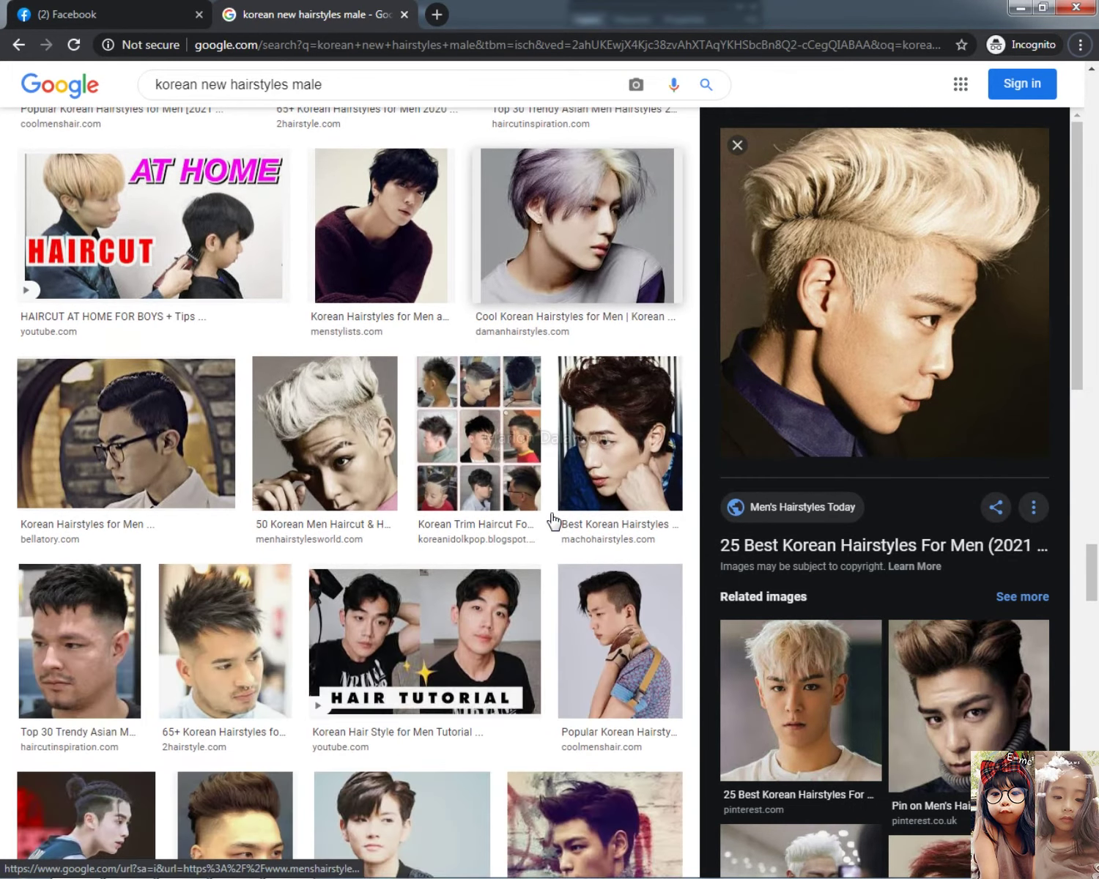
pyautogui.scroll(-3, 554, 522)
pyautogui.click(265, 392)
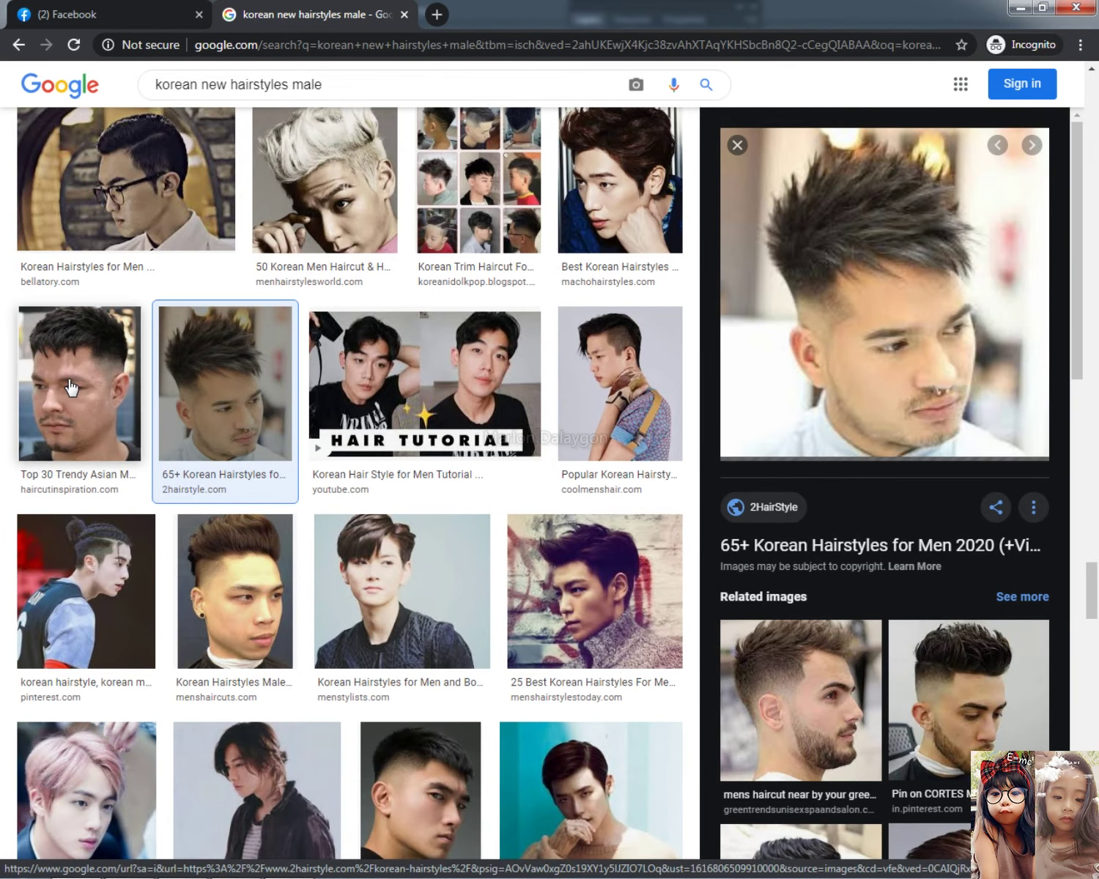
pyautogui.scroll(-3, 302, 560)
pyautogui.click(228, 354)
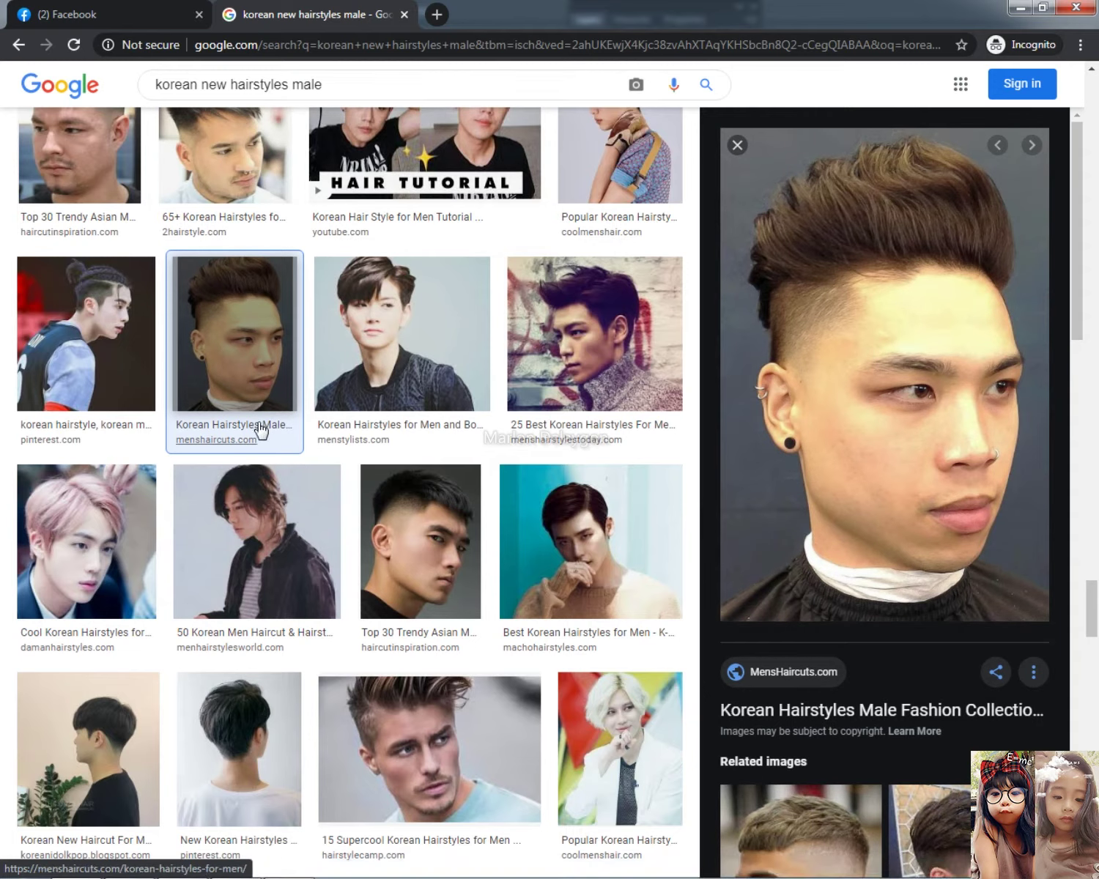
pyautogui.scroll(-4, 260, 429)
pyautogui.click(461, 386)
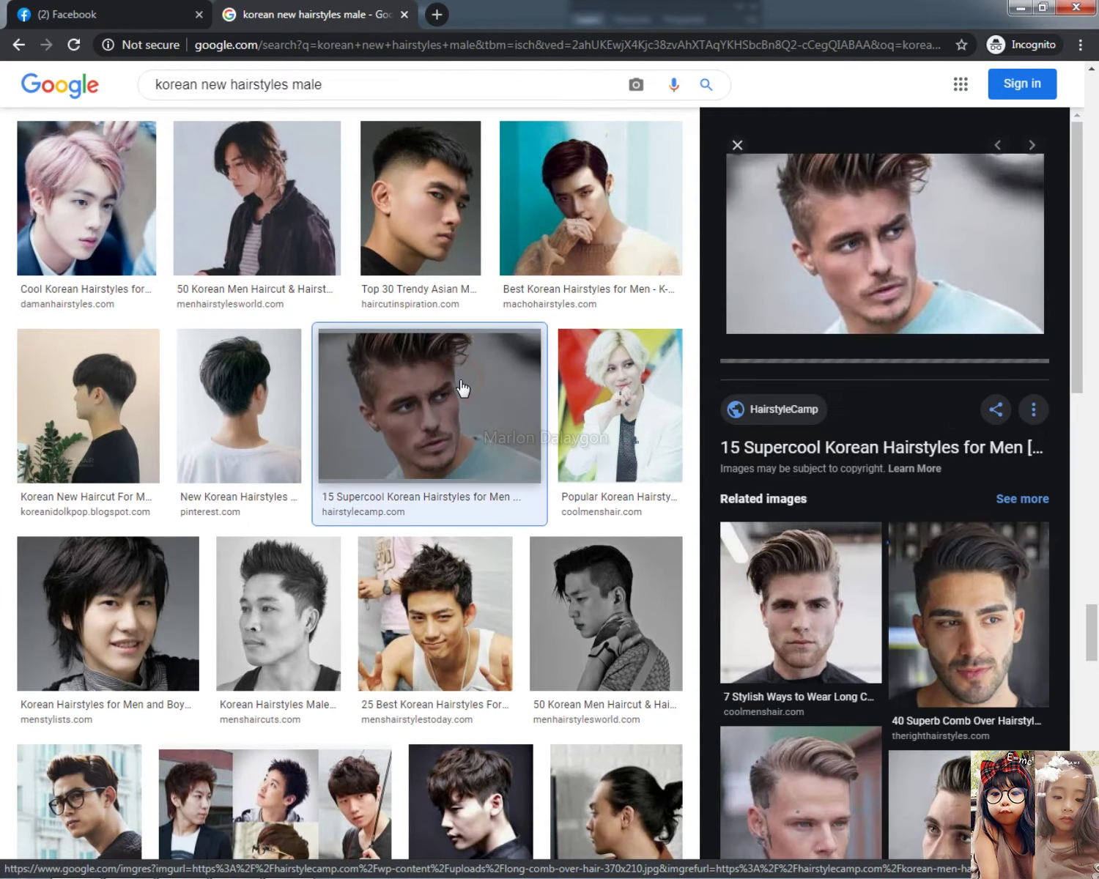
pyautogui.scroll(-3, 439, 597)
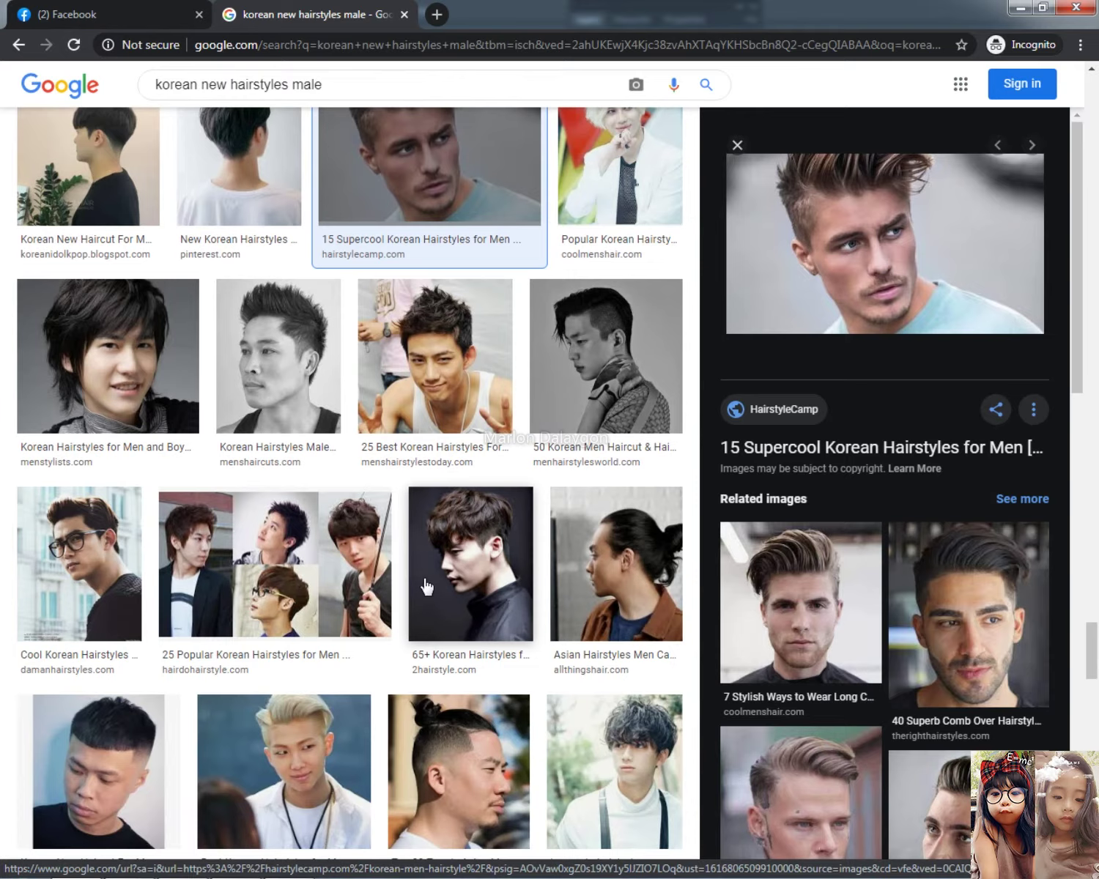
pyautogui.scroll(-4, 427, 586)
pyautogui.click(103, 638)
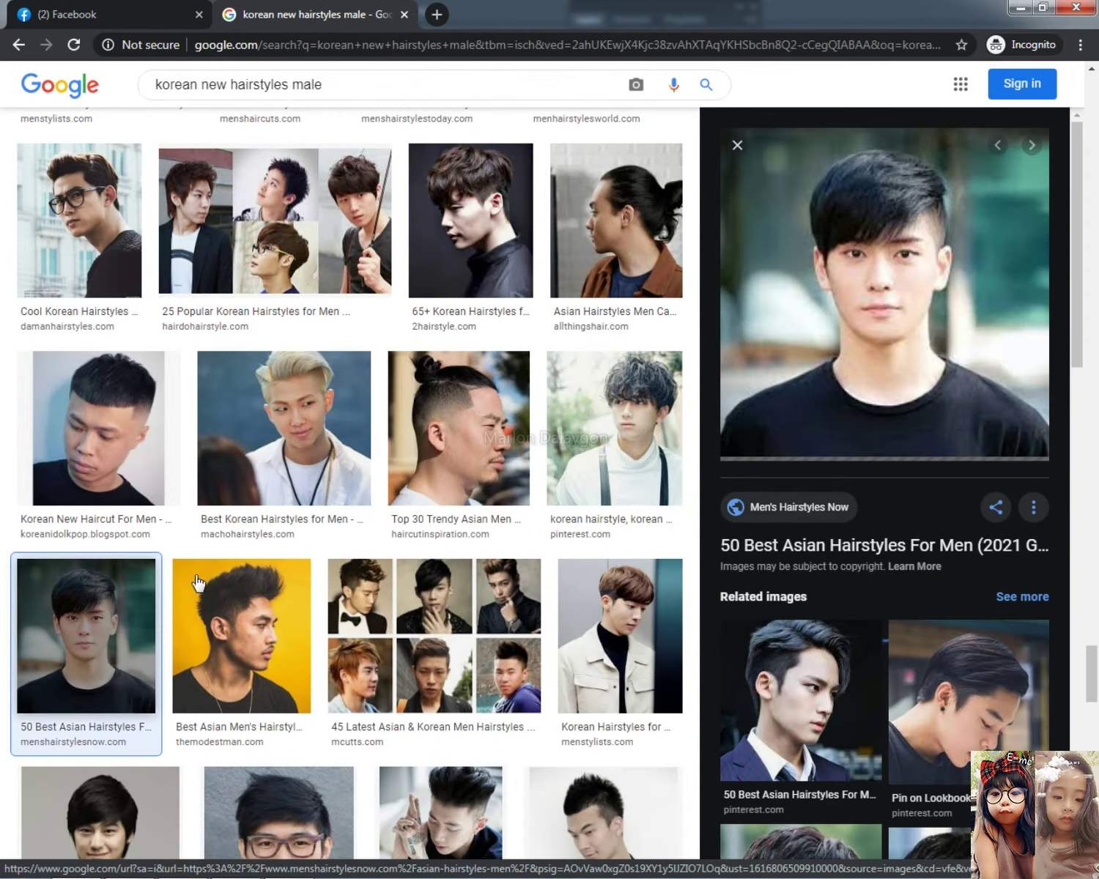
pyautogui.scroll(-4, 241, 543)
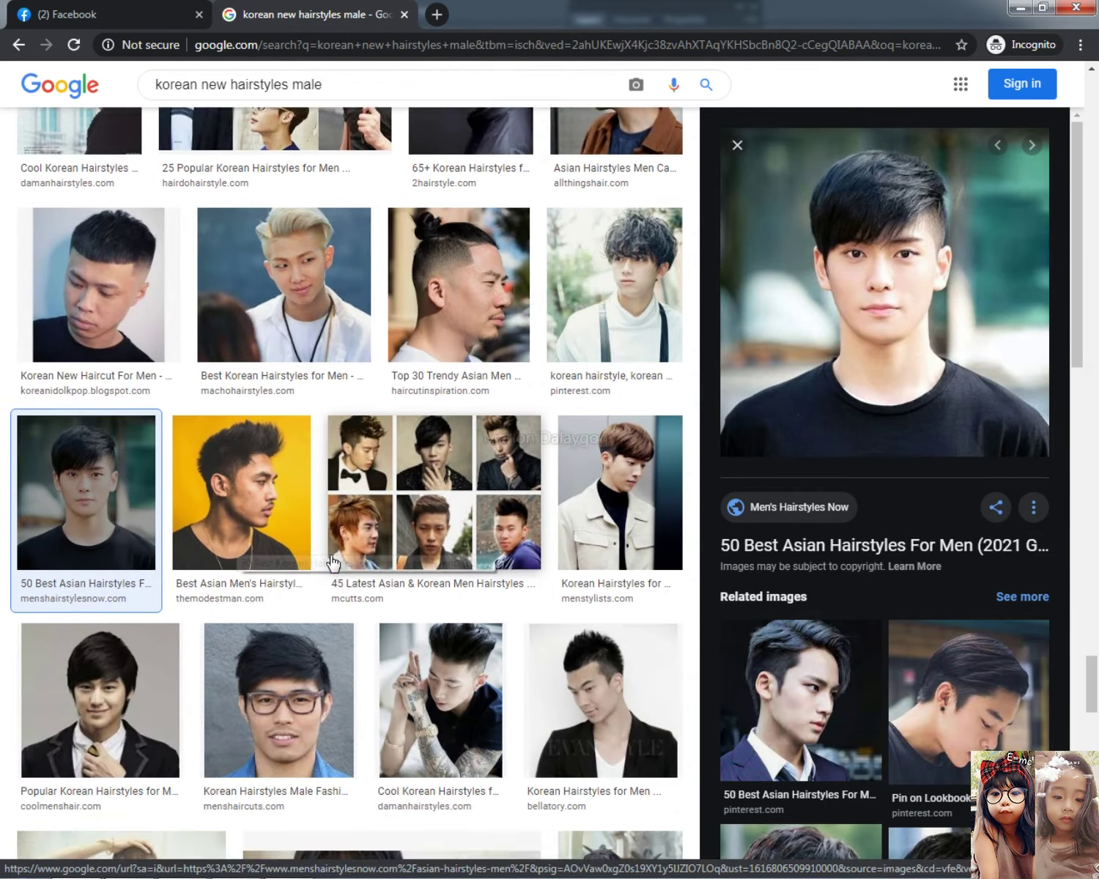
pyautogui.scroll(-2, 334, 563)
pyautogui.scroll(-3, 333, 563)
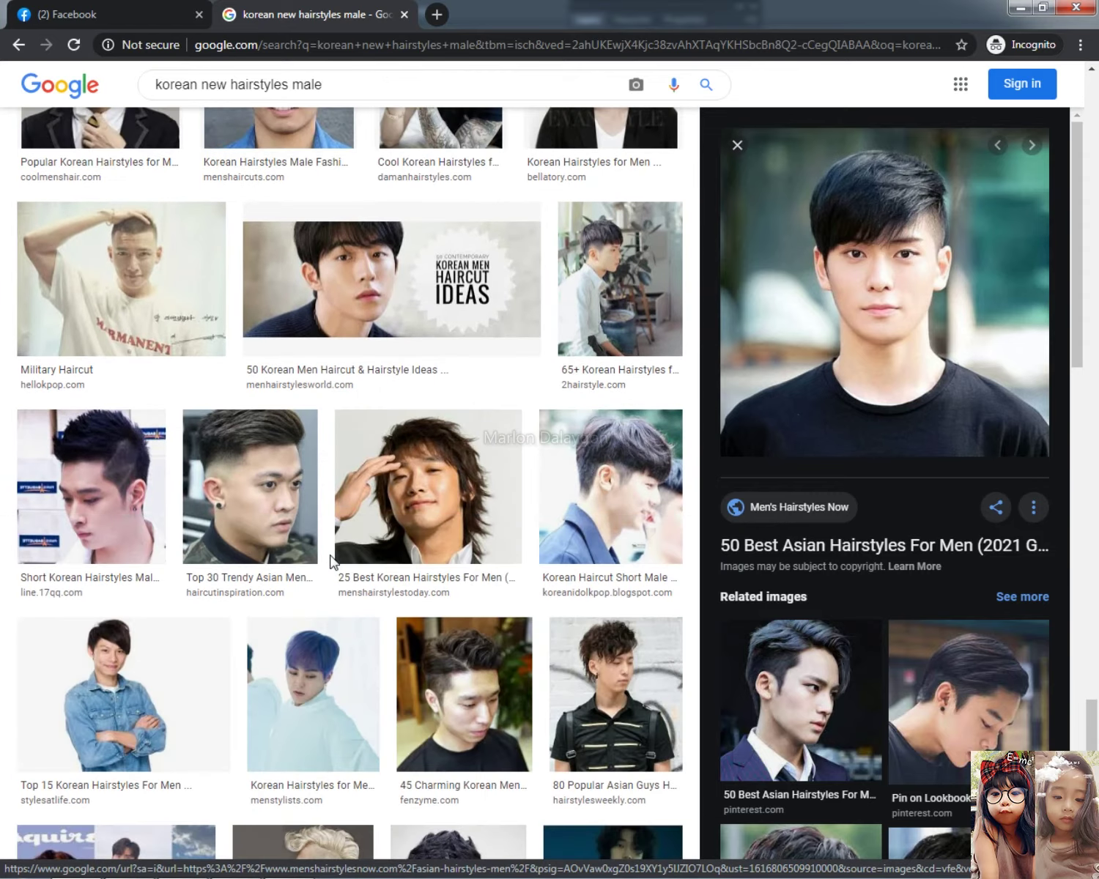
pyautogui.click(95, 489)
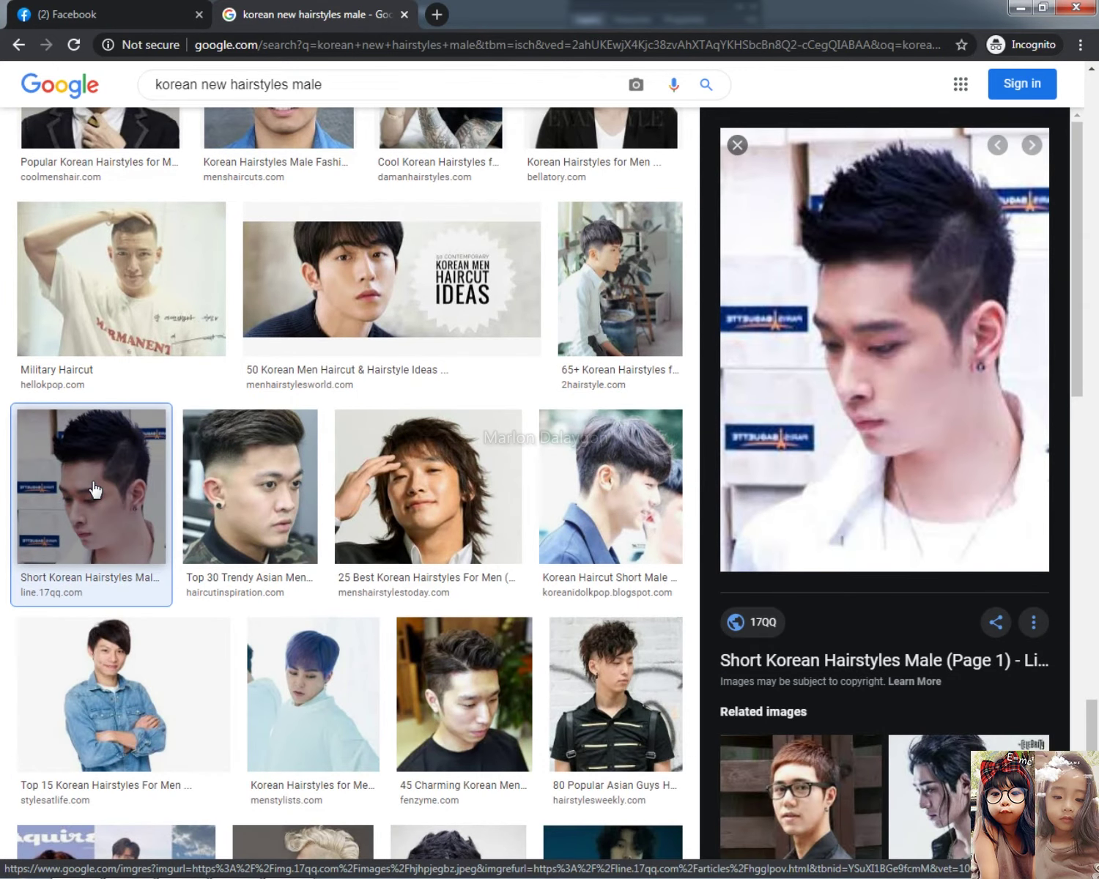
# - Open the photo of the dark-haired man in a blue shirt, copy it and paste it into the Photoshop poster
pyautogui.scroll(-3, 95, 489)
pyautogui.click(423, 551)
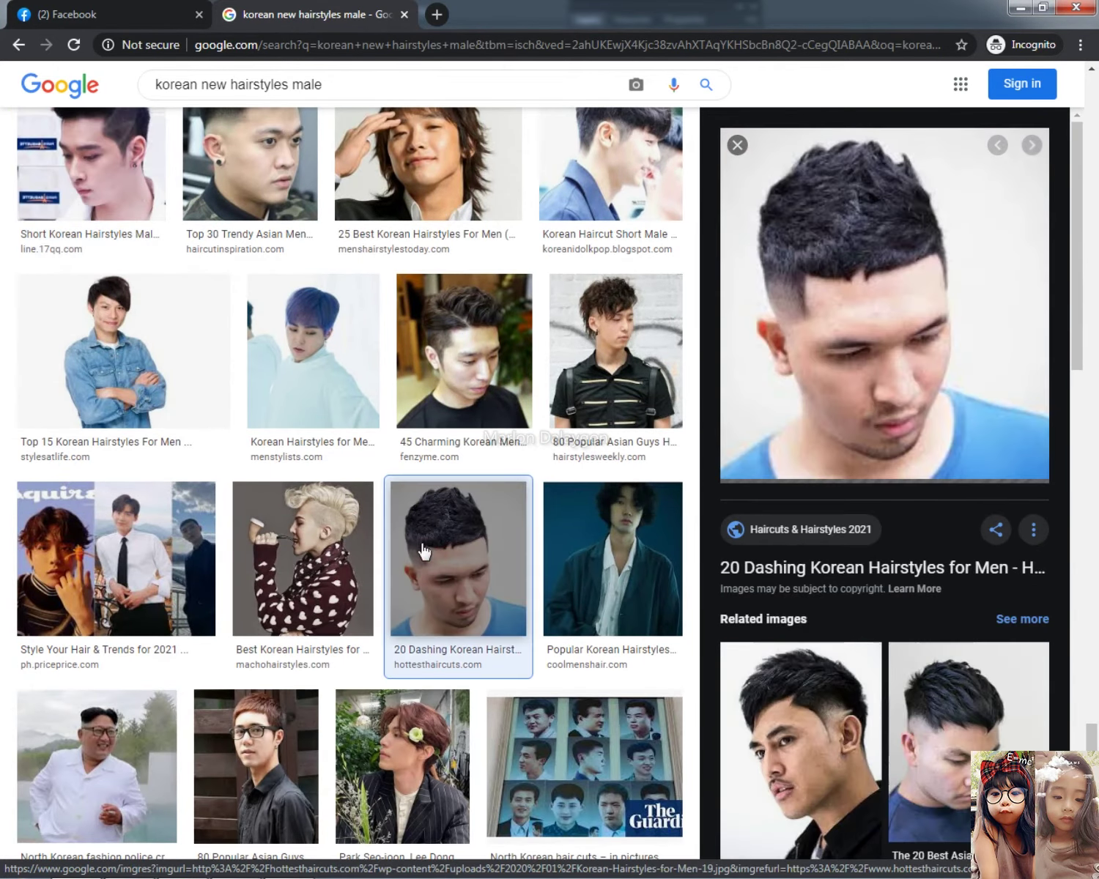
pyautogui.rightClick(885, 342)
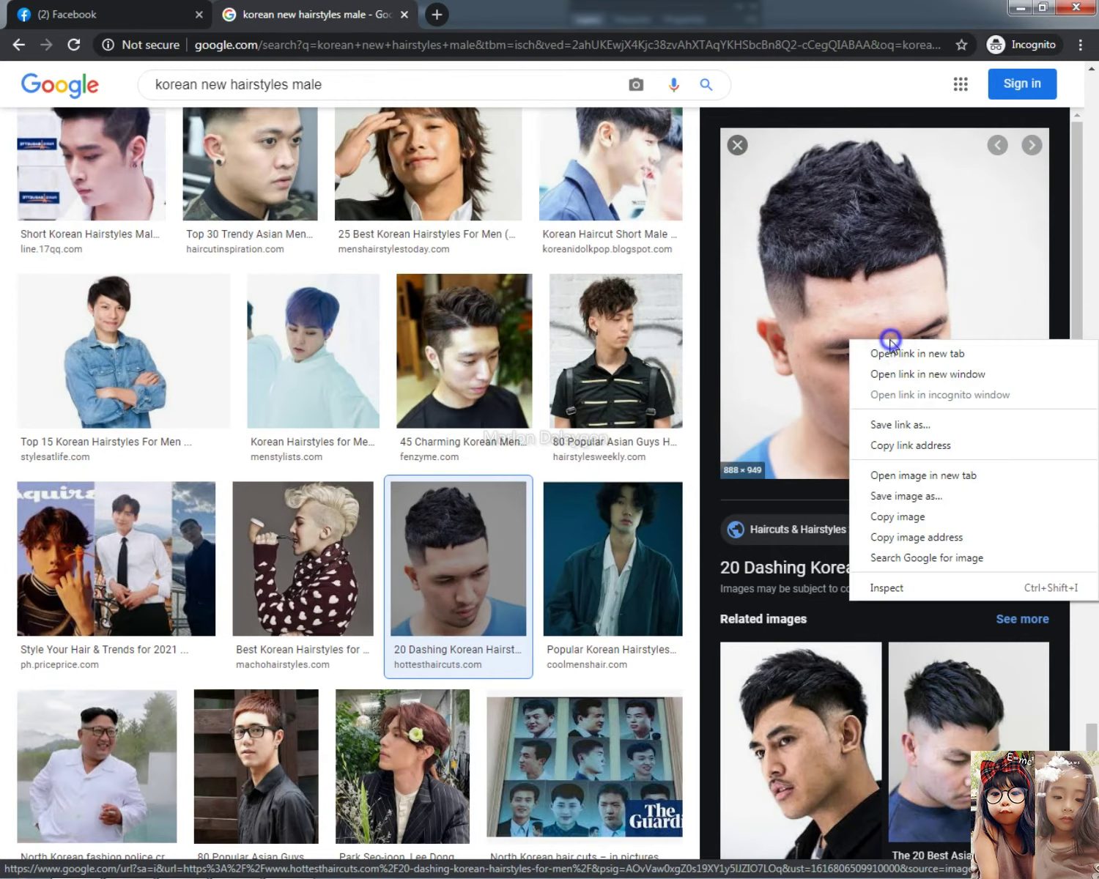
pyautogui.click(895, 518)
pyautogui.hotkey('alt', 'Tab')
pyautogui.hotkey('ctrl', 'v')
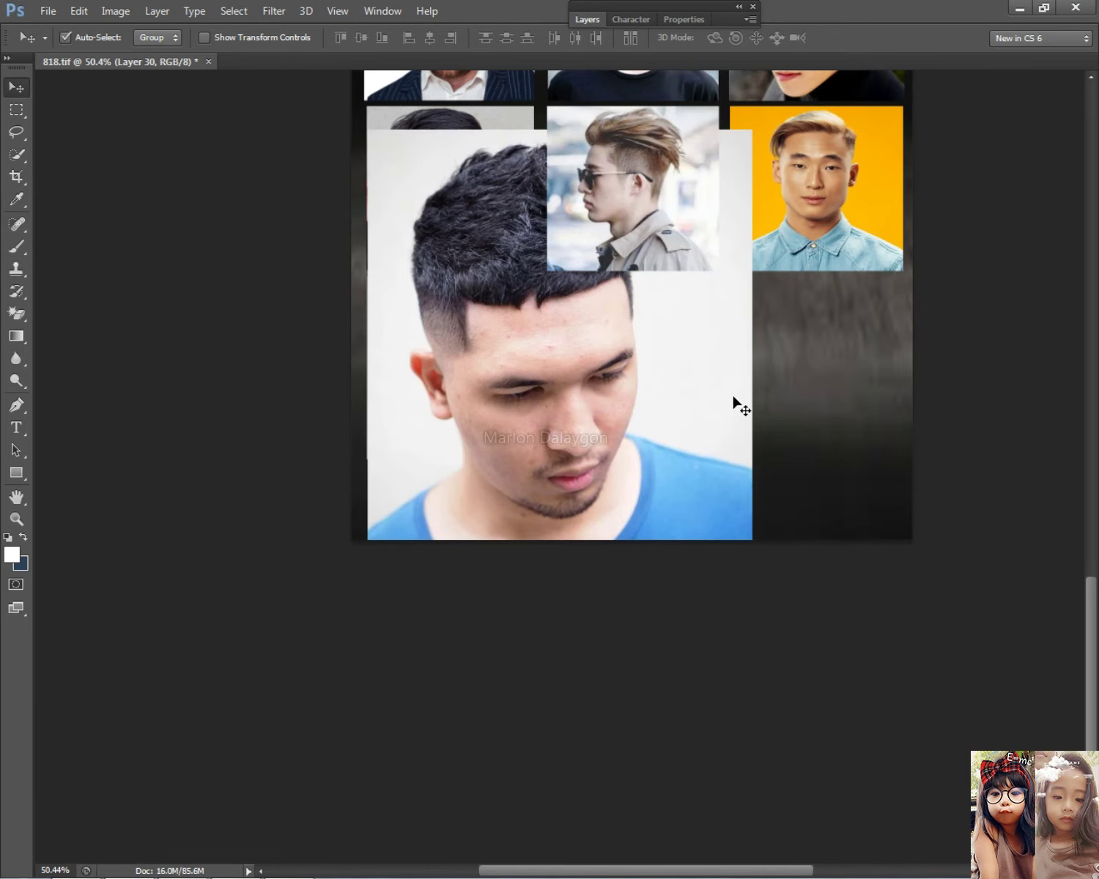
# - Scale the blue-shirt portrait to about 44.8% and fit it into the third column of the new bottom row
pyautogui.hotkey('ctrl', 't')
pyautogui.moveTo(367, 131); pyautogui.dragTo(609, 386)
pyautogui.moveTo(669, 450); pyautogui.dragTo(792, 342)
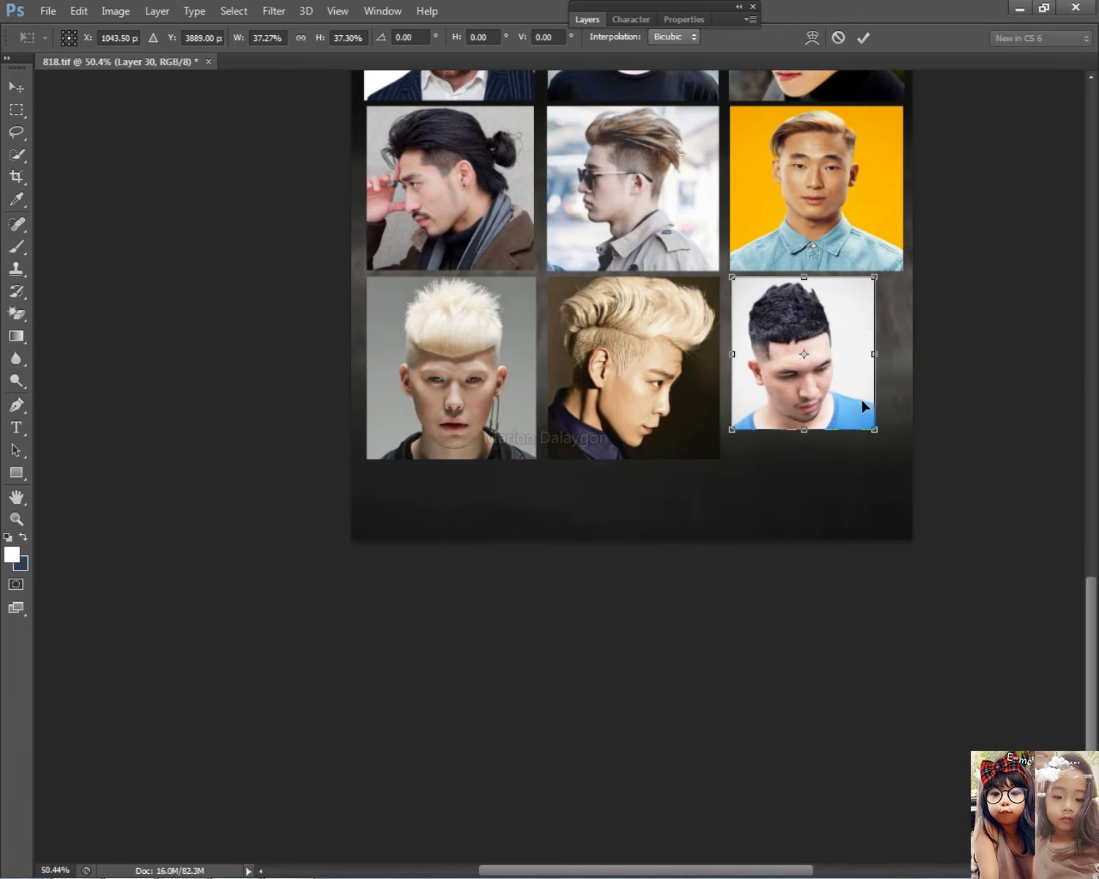
pyautogui.moveTo(874, 434); pyautogui.dragTo(905, 461)
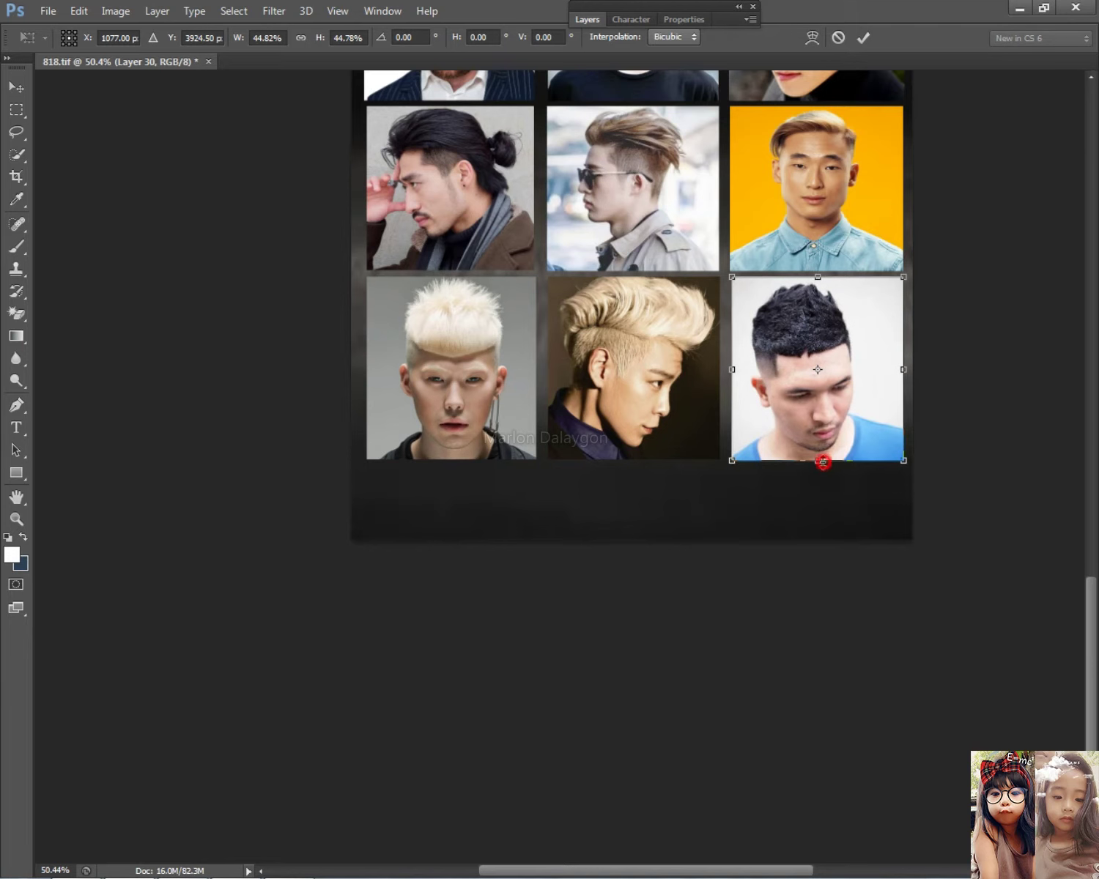
pyautogui.press('Return')
pyautogui.scroll(-5, 800, 439)
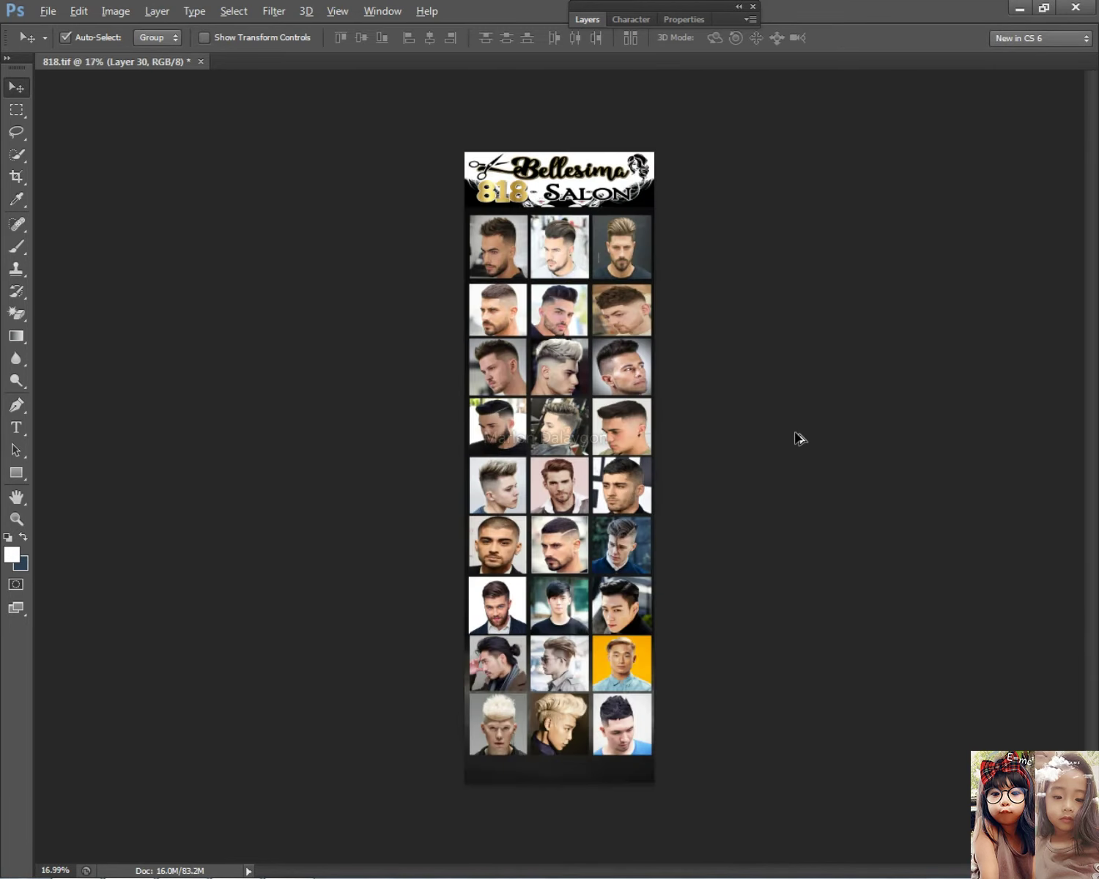
# - Add the text "CHOICE YOUR STYLE" in Futura Md BT below the last photo row and scale it to span the columns
pyautogui.scroll(5, 568, 516)
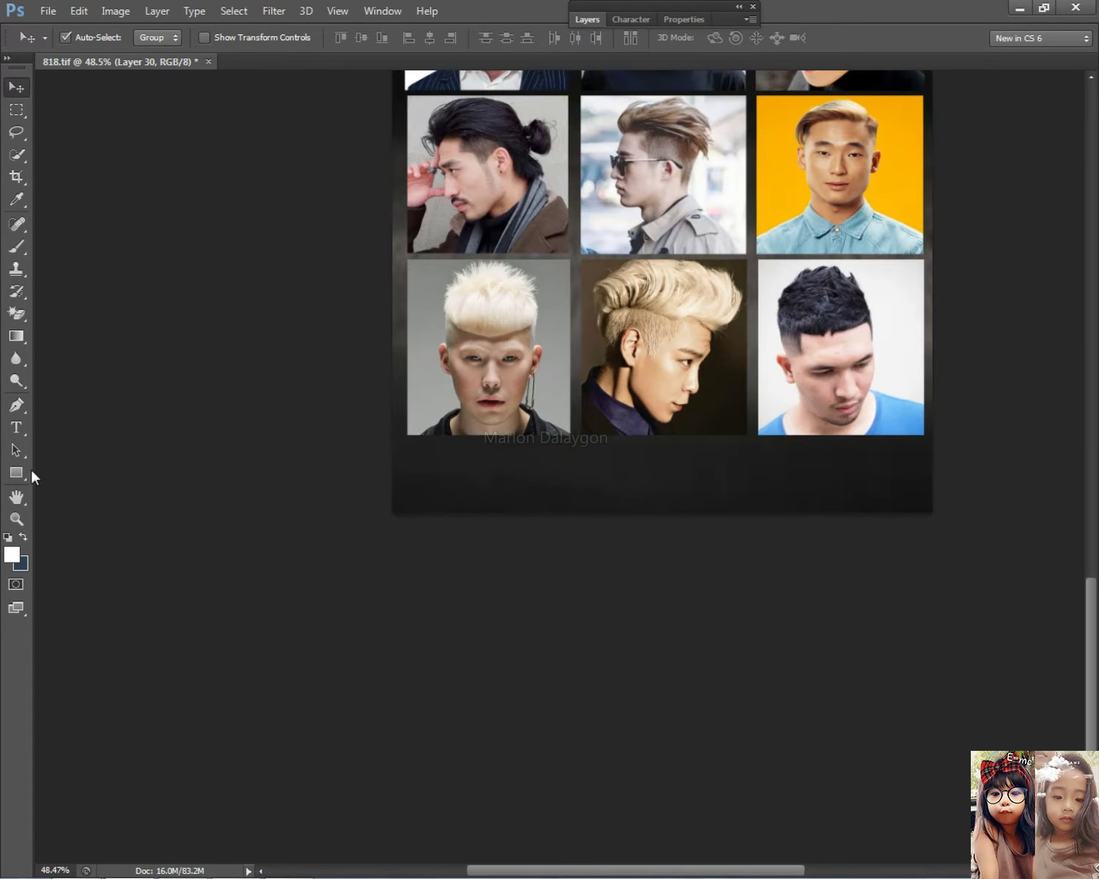
pyautogui.click(20, 432)
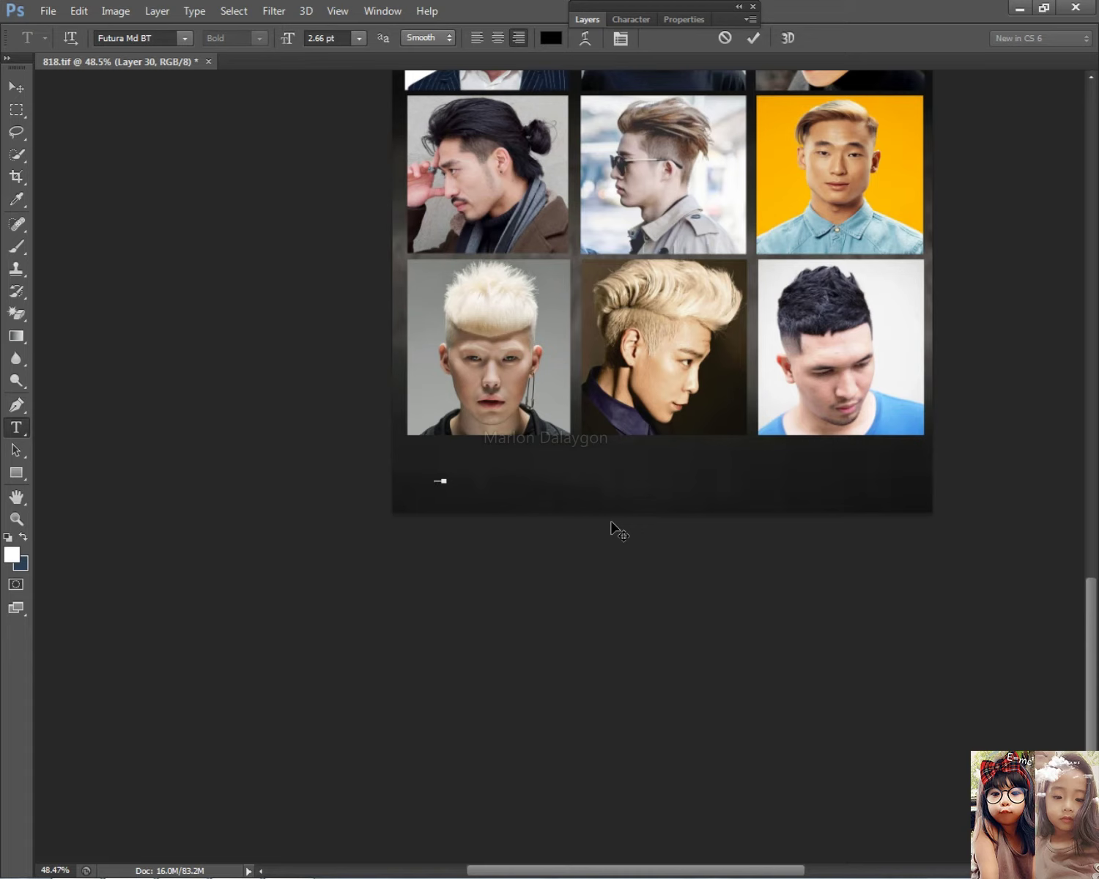
pyautogui.click(15, 88)
pyautogui.hotkey('ctrl', 't')
pyautogui.moveTo(753, 509)
pyautogui.mouseDown()
pyautogui.moveTo(732, 480)
pyautogui.moveTo(744, 488)
pyautogui.mouseUp()
pyautogui.moveTo(818, 501); pyautogui.dragTo(912, 504)
pyautogui.press('Return')
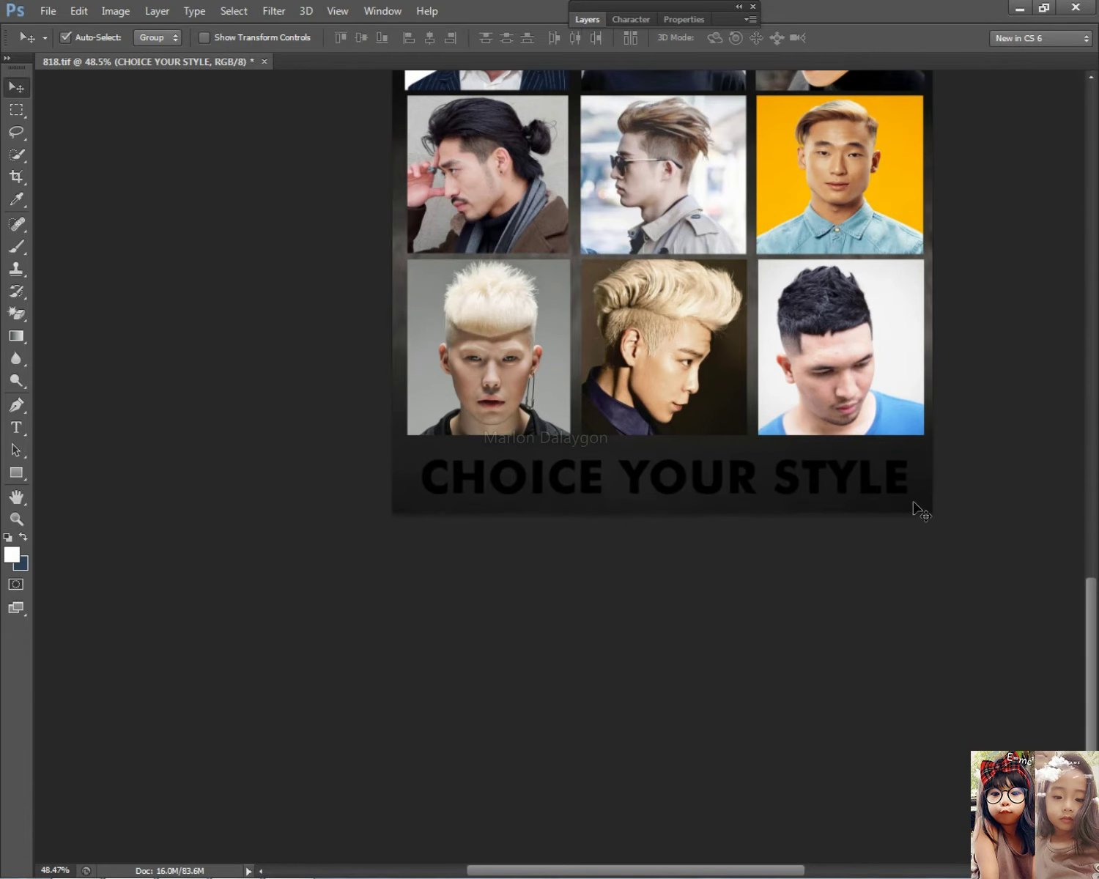
pyautogui.scroll(-5, 806, 492)
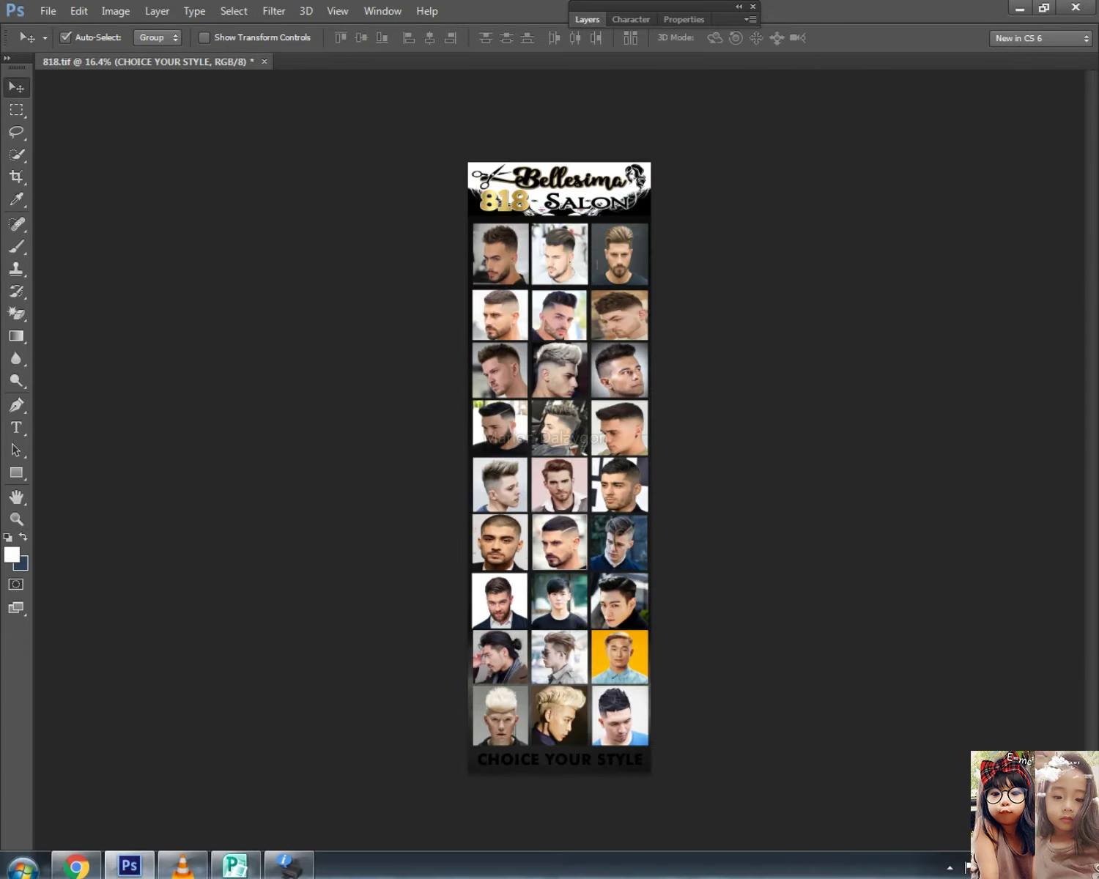
pyautogui.click(1008, 863)
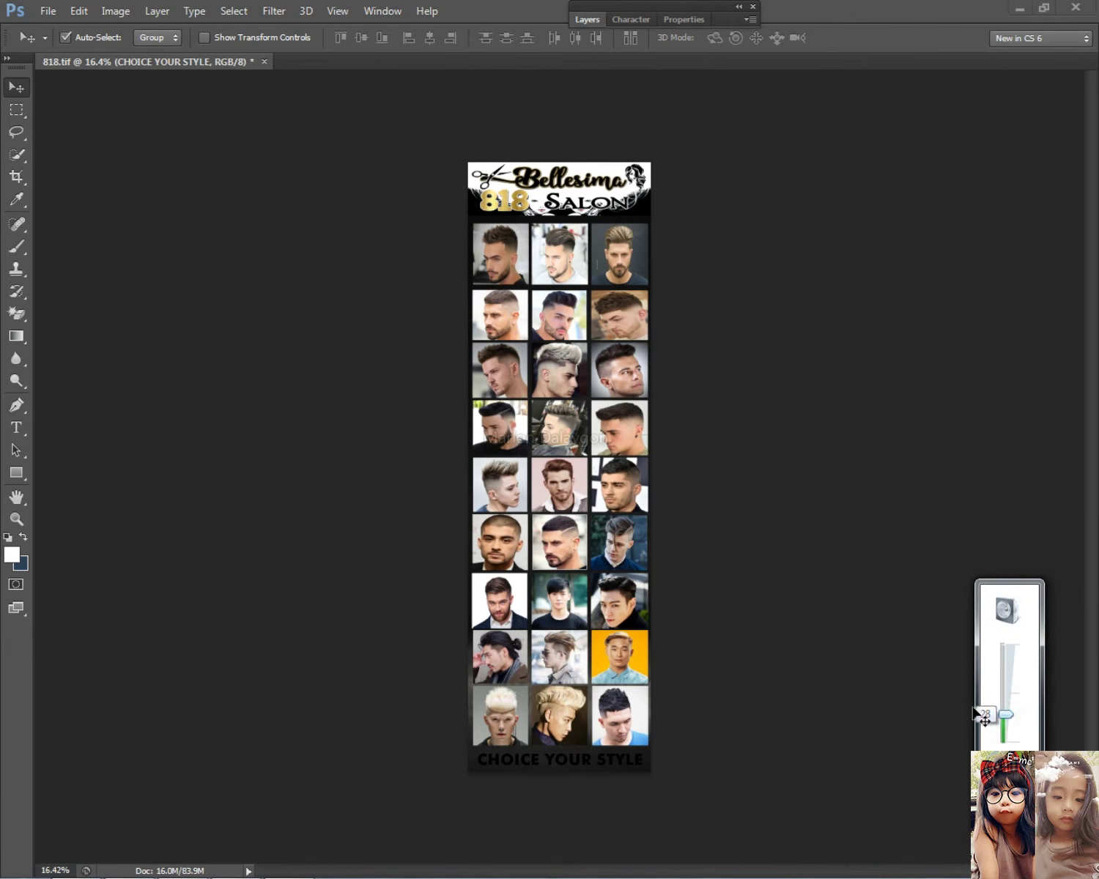
pyautogui.click(900, 699)
# - Move the CHOICE YOUR STYLE text up beneath the last photo row and scale it to about 99.1% width and 97.5% height
pyautogui.scroll(5, 792, 733)
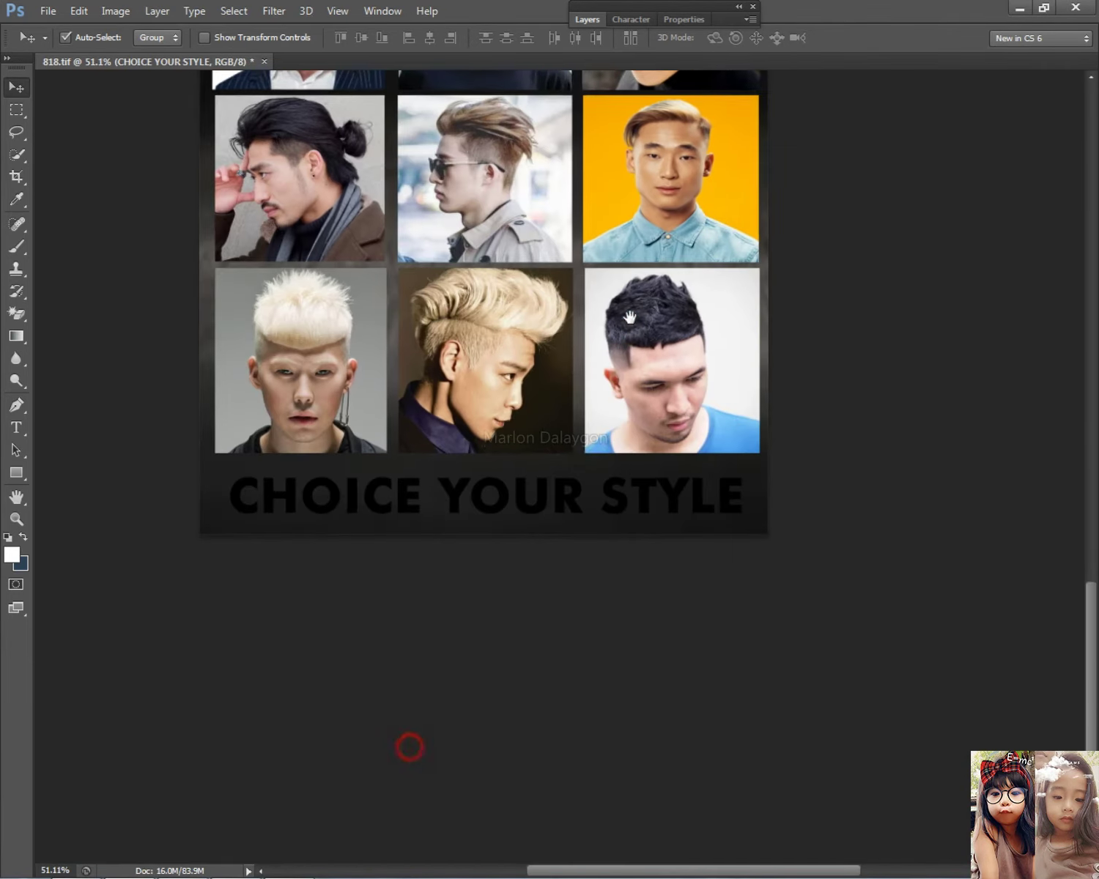
pyautogui.rightClick(402, 505)
pyautogui.click(451, 520)
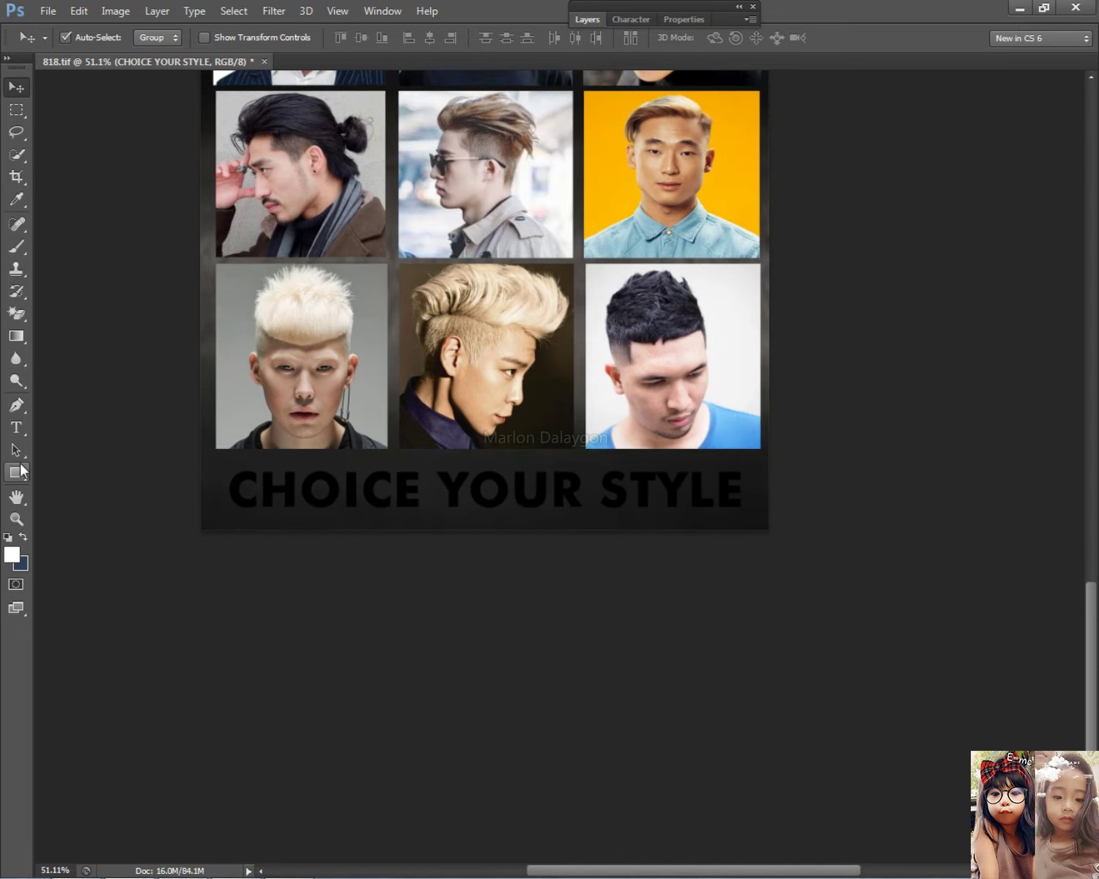
pyautogui.press('t')
pyautogui.scroll(2, 491, 516)
pyautogui.click(26, 87)
pyautogui.rightClick(465, 478)
pyautogui.click(481, 493)
pyautogui.moveTo(482, 492); pyautogui.dragTo(480, 477)
pyautogui.hotkey('ctrl', 't')
pyautogui.moveTo(851, 458); pyautogui.dragTo(845, 456)
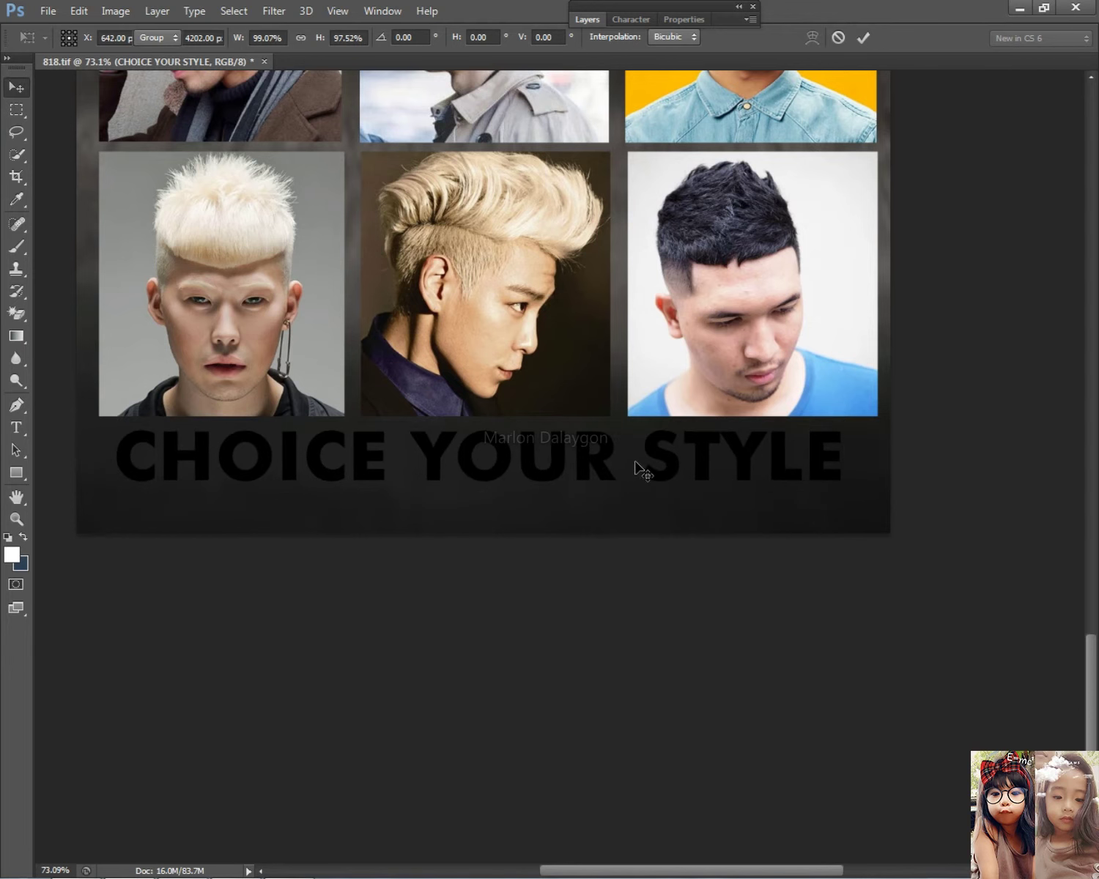
pyautogui.press('Return')
# - Duplicate the CHOICE YOUR STYLE text directly below the original and change the copy's wording to "ITS YOUR CHOICE"
pyautogui.moveTo(529, 457); pyautogui.dragTo(534, 505)
pyautogui.click(17, 427)
pyautogui.click(438, 512)
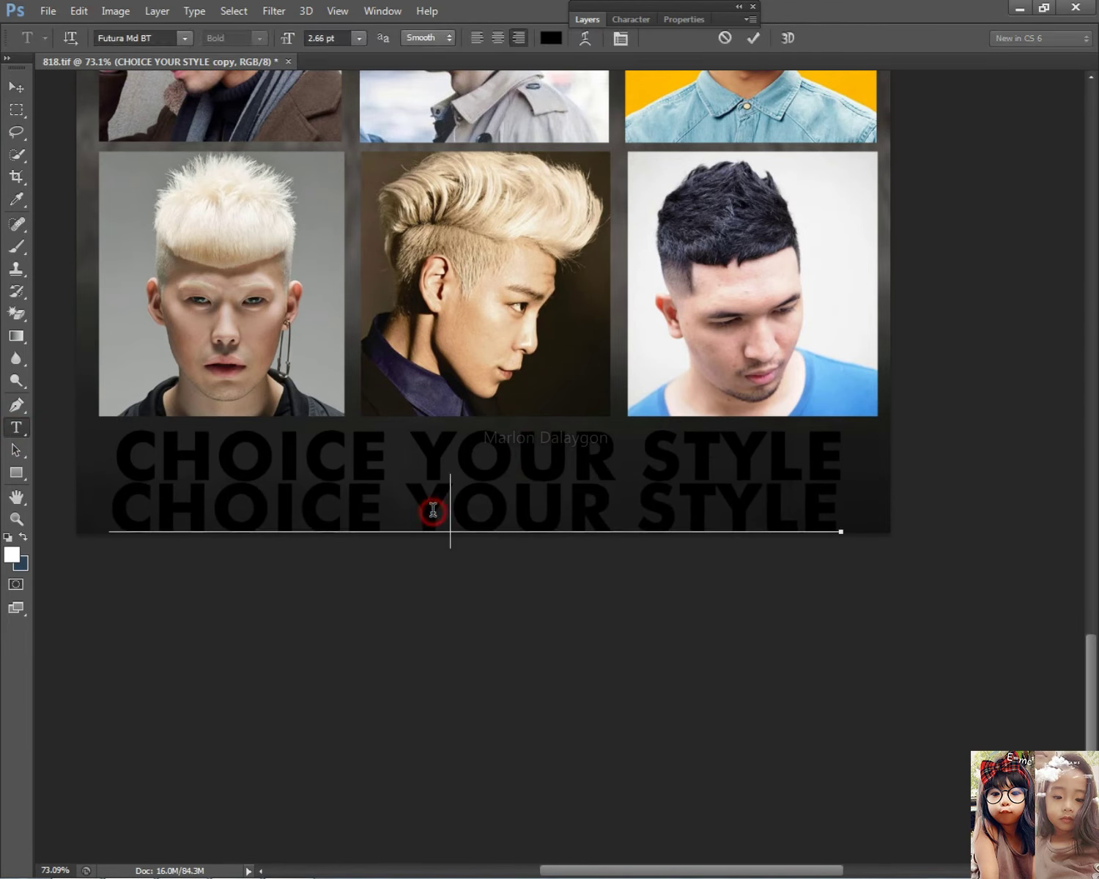
pyautogui.hotkey('ctrl', 'a')
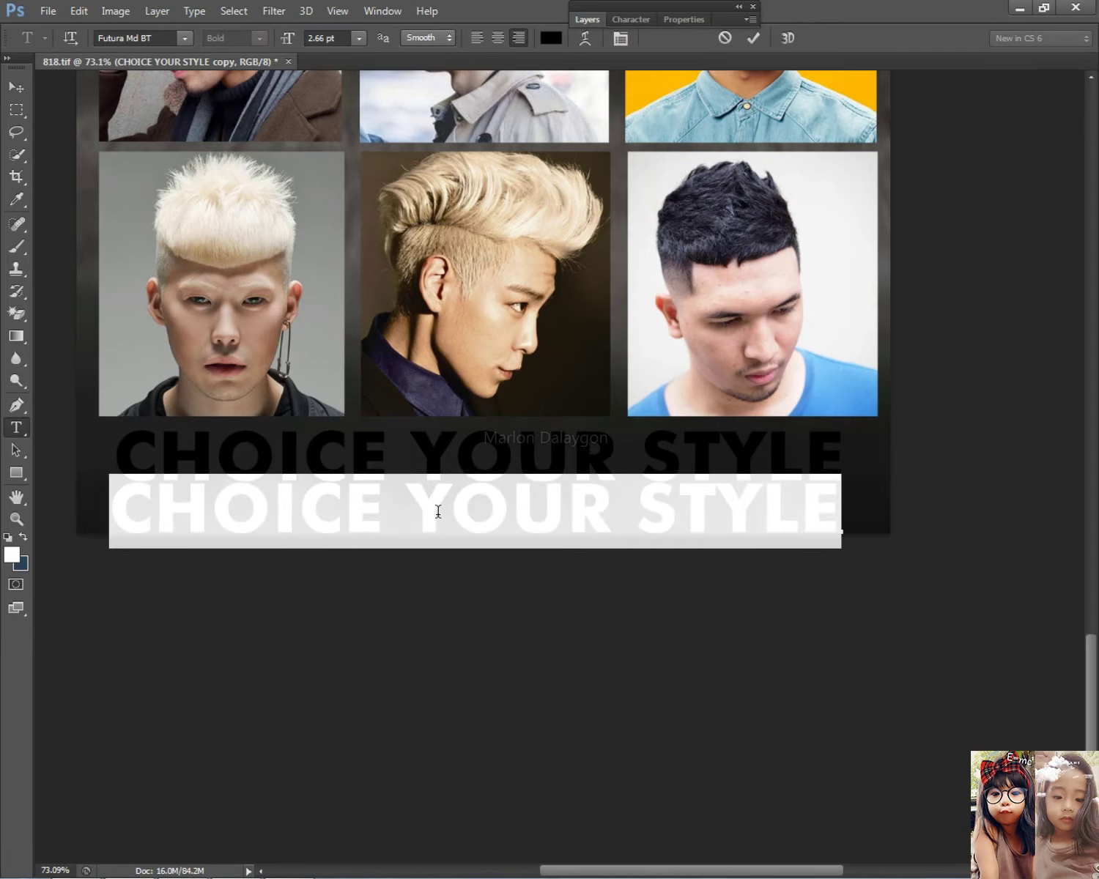
pyautogui.write('ITS')
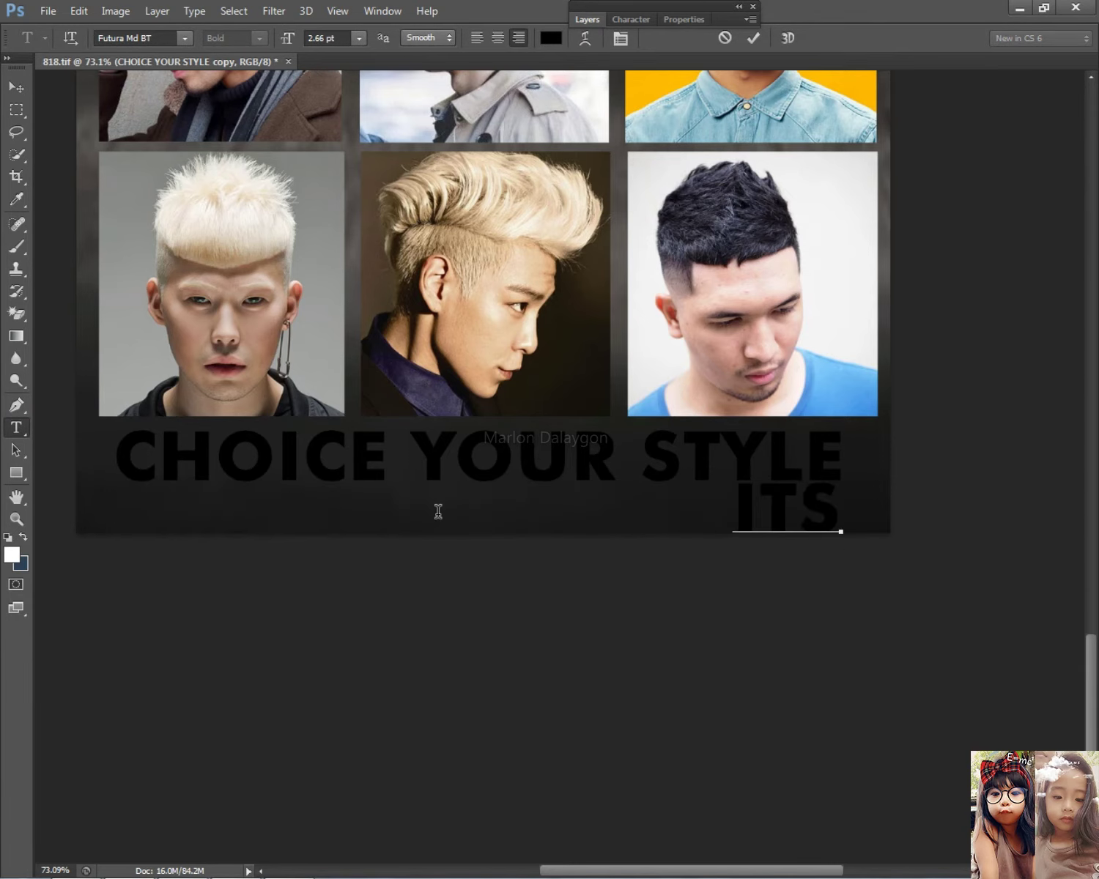
pyautogui.write(' YOUR')
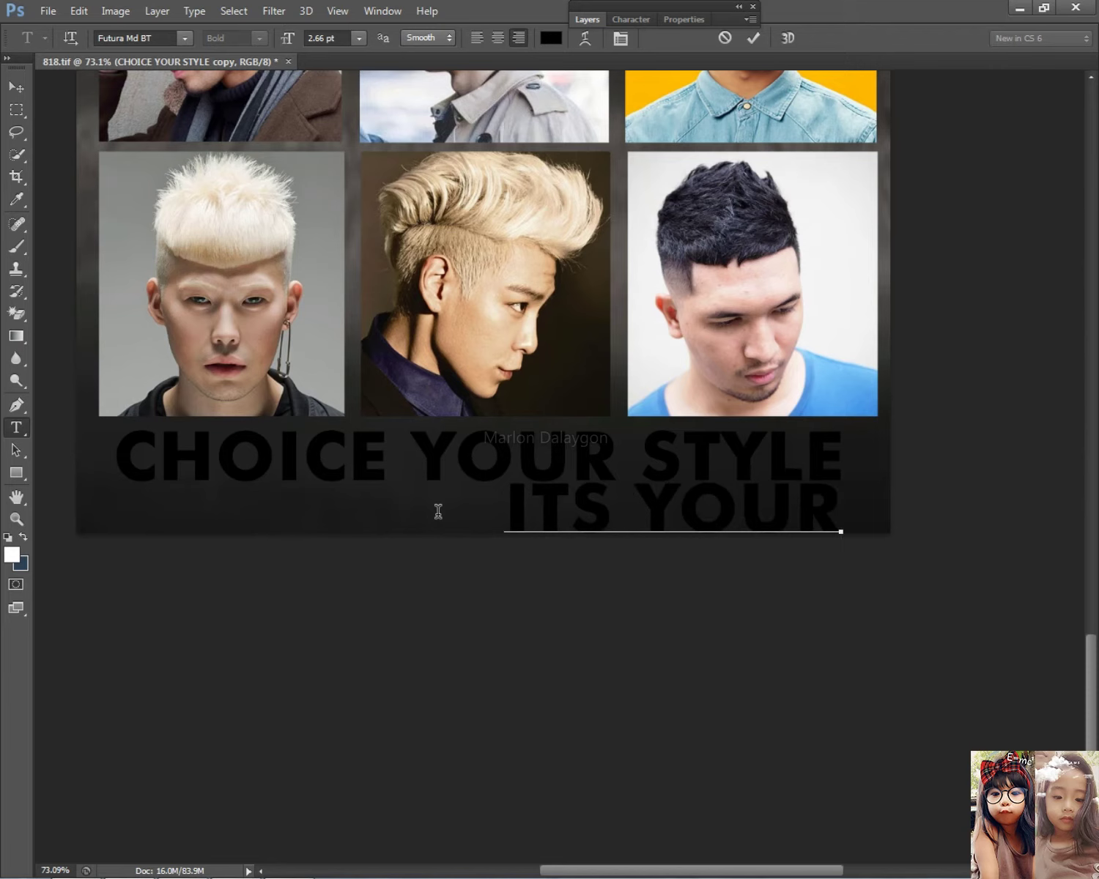
pyautogui.write(' CHOICE')
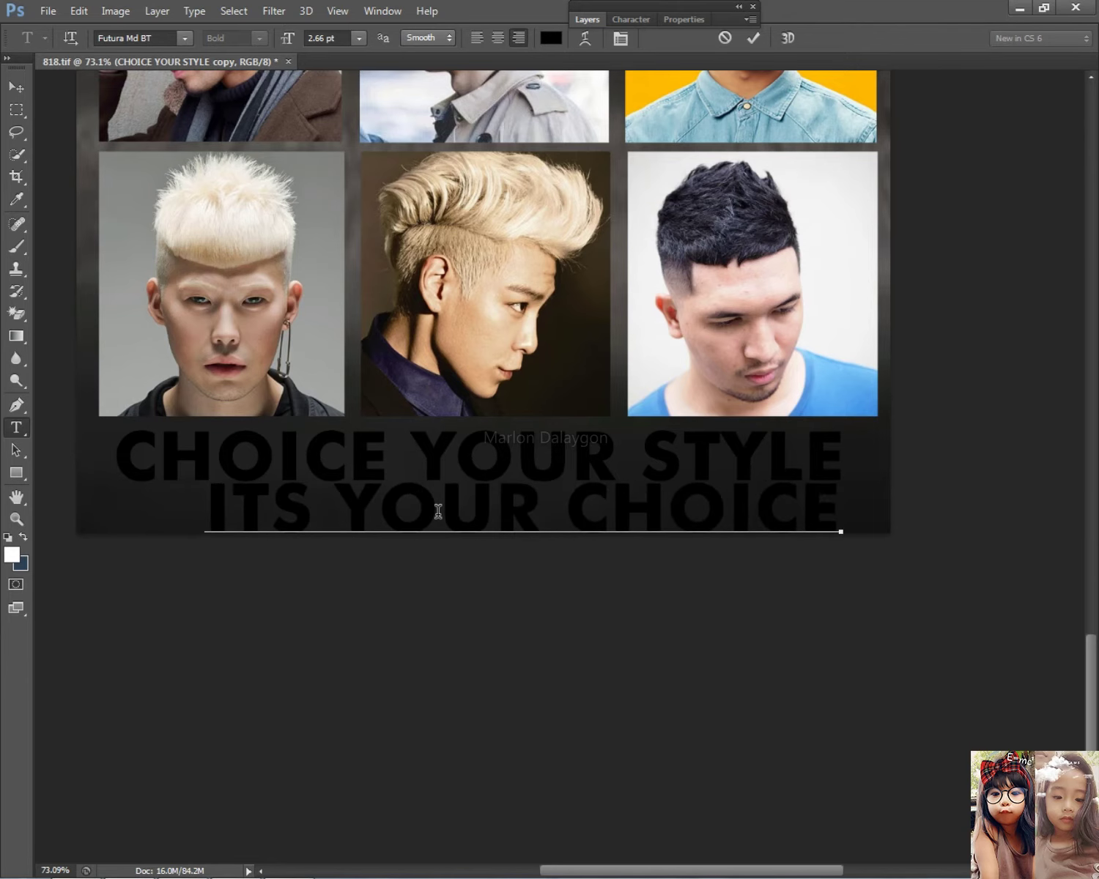
pyautogui.click(16, 87)
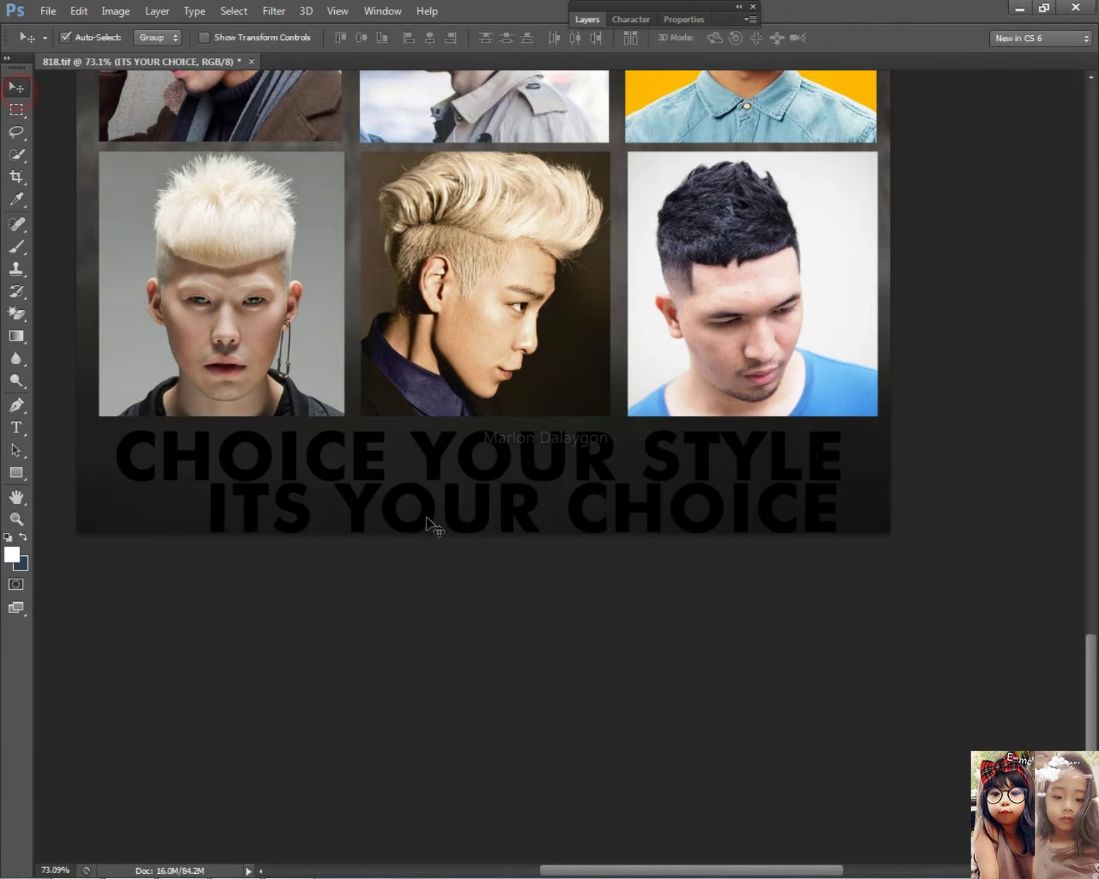
# - Scale the ITS YOUR CHOICE text to about 69.2% width and 69.5% height, aligned with the right end of CHOICE YOUR STYLE
pyautogui.hotkey('ctrl', 't')
pyautogui.moveTo(207, 549); pyautogui.dragTo(403, 525)
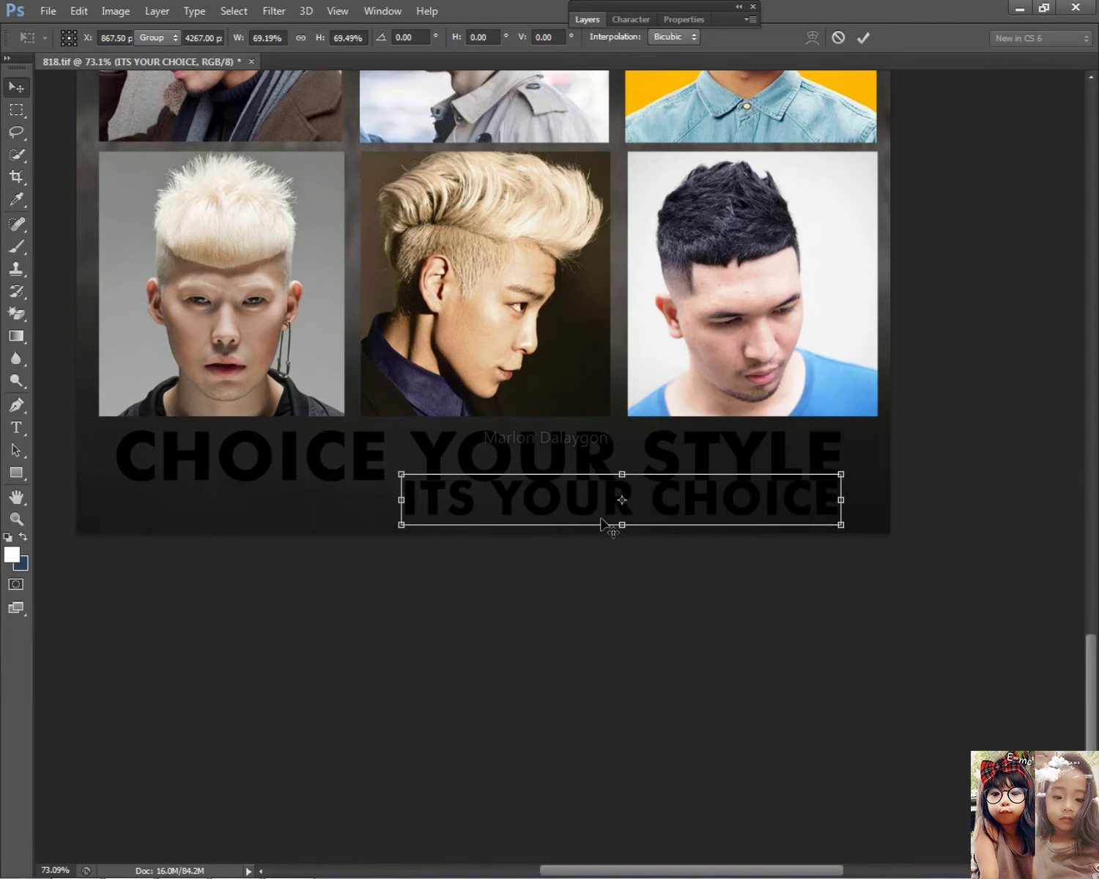
pyautogui.press('Return')
# - Turn off faux bold for the ITS YOUR CHOICE text and set its font to Gabrielle
pyautogui.click(16, 427)
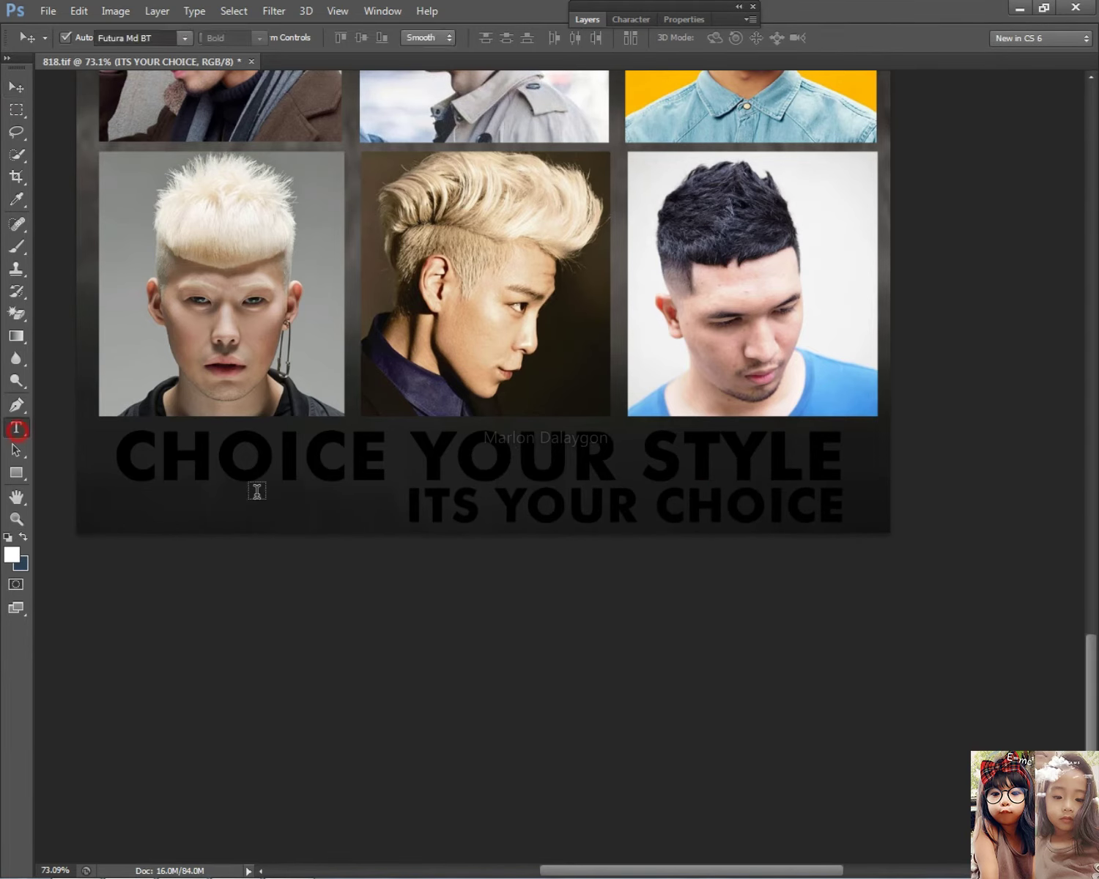
pyautogui.tripleClick(736, 505)
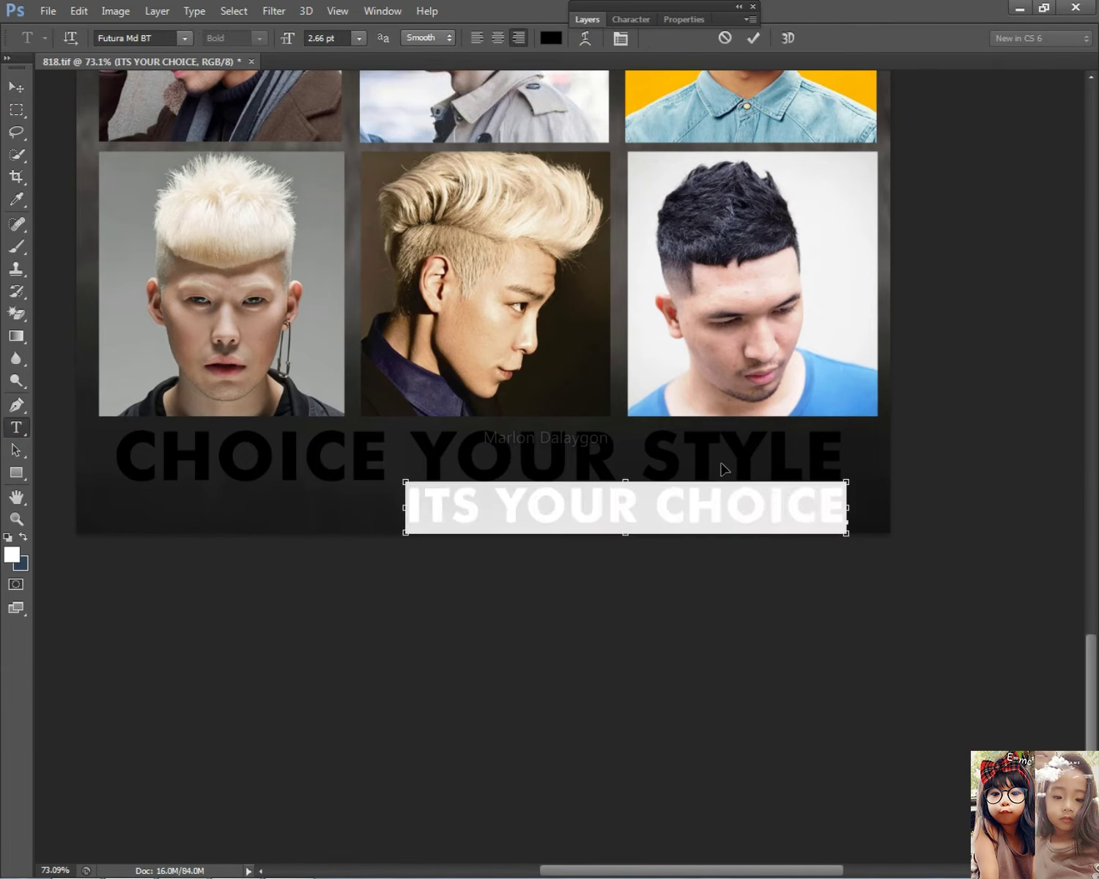
pyautogui.click(632, 16)
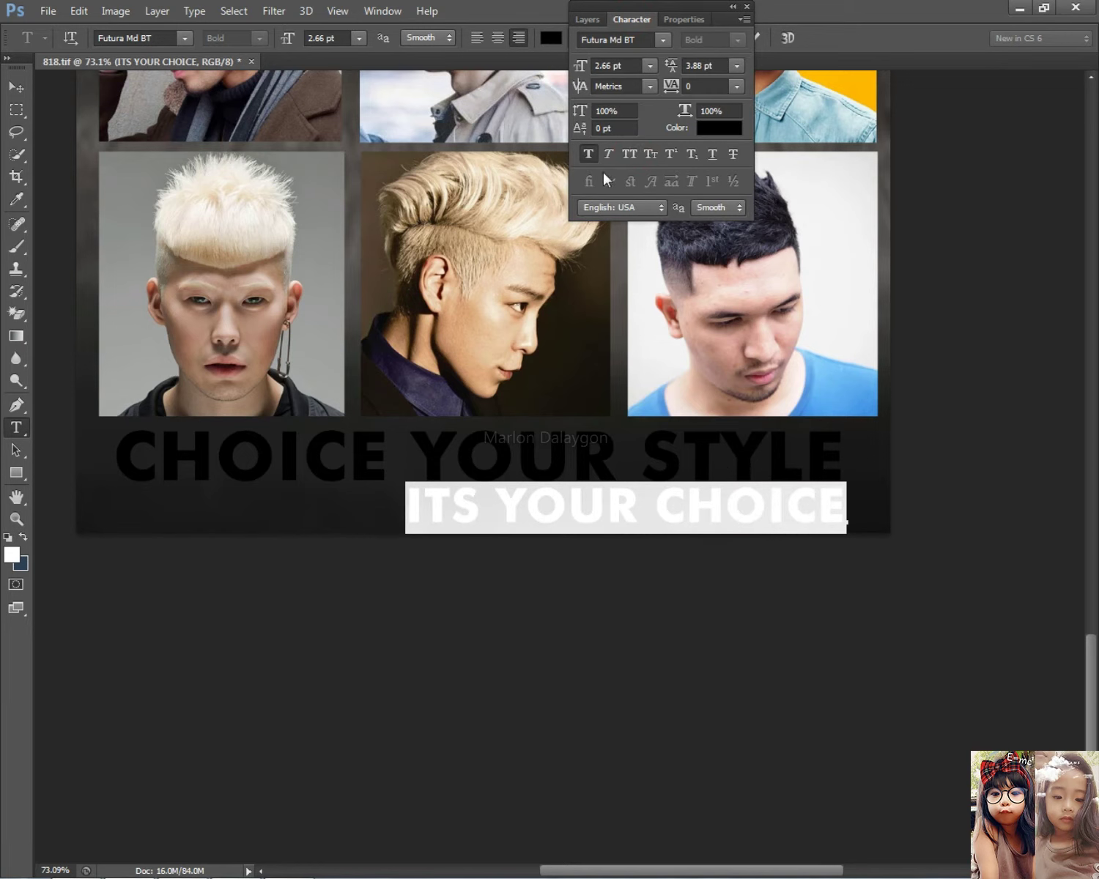
pyautogui.click(585, 153)
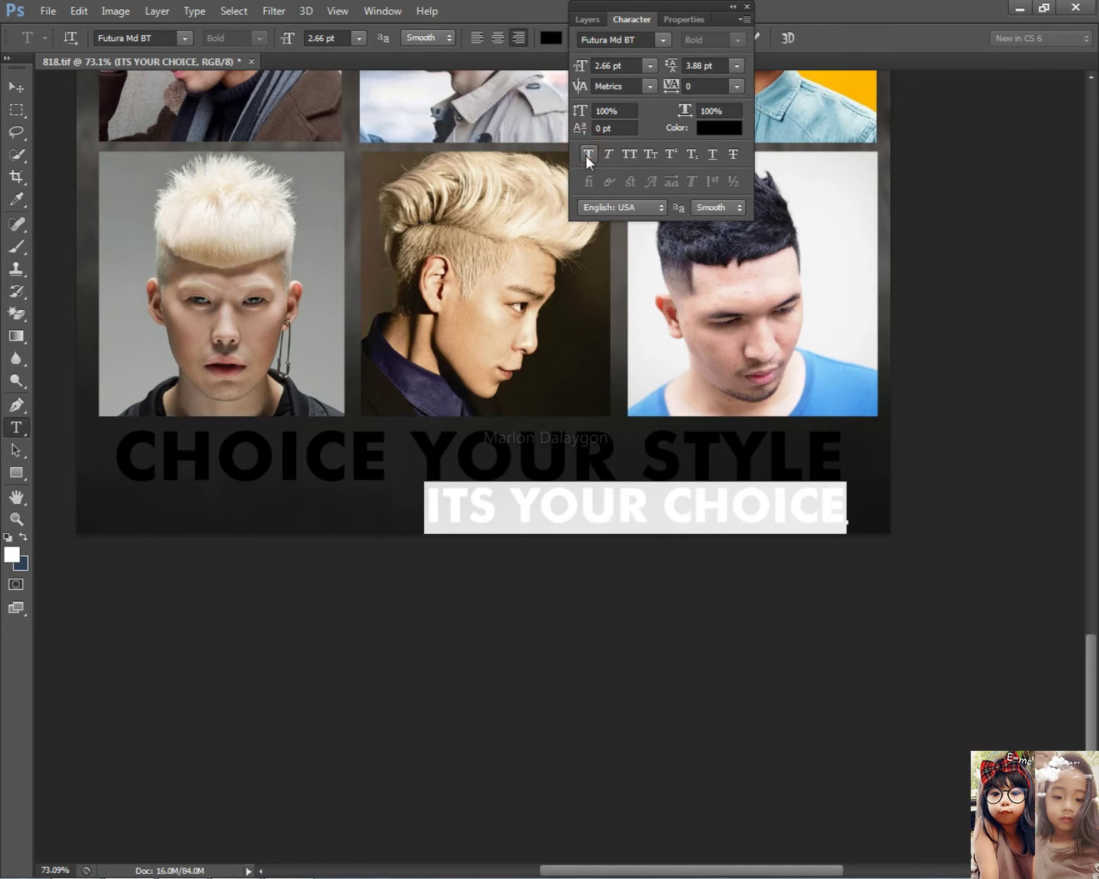
pyautogui.click(147, 37)
pyautogui.press('Down')
pyautogui.press('Down')
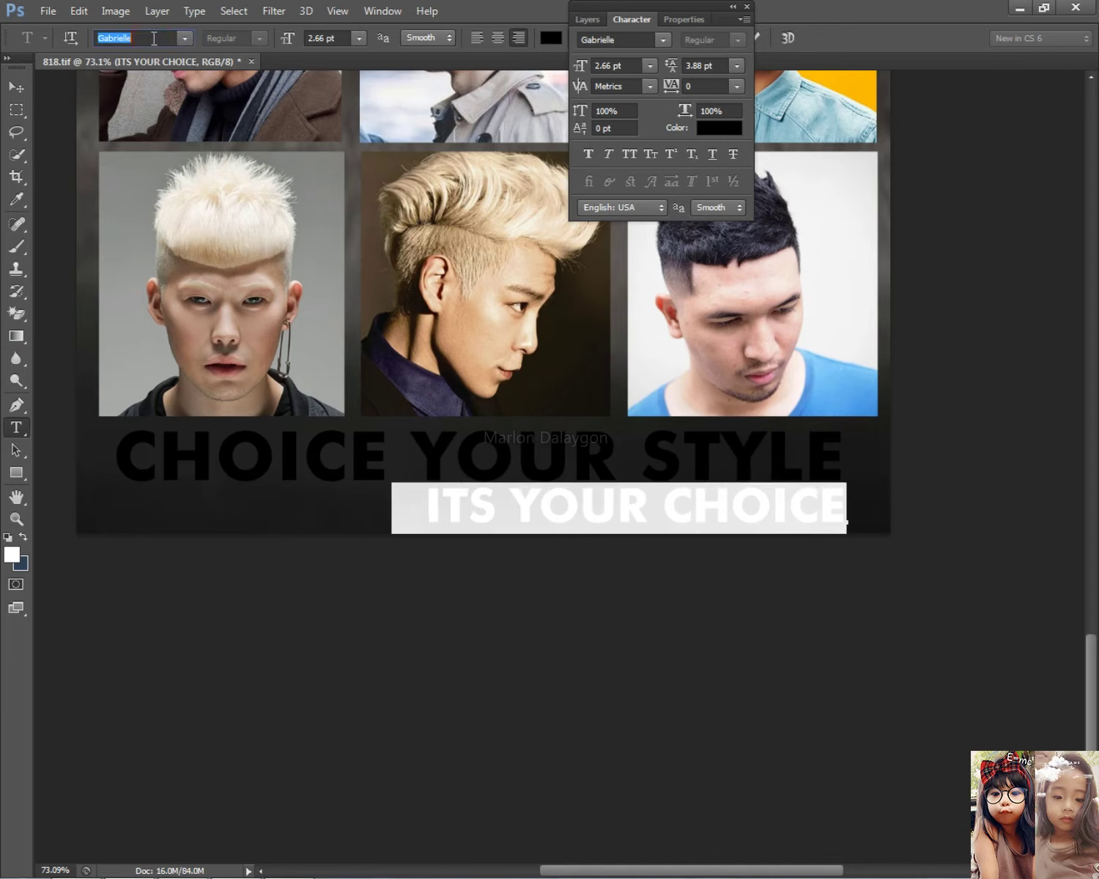
pyautogui.press('Up')
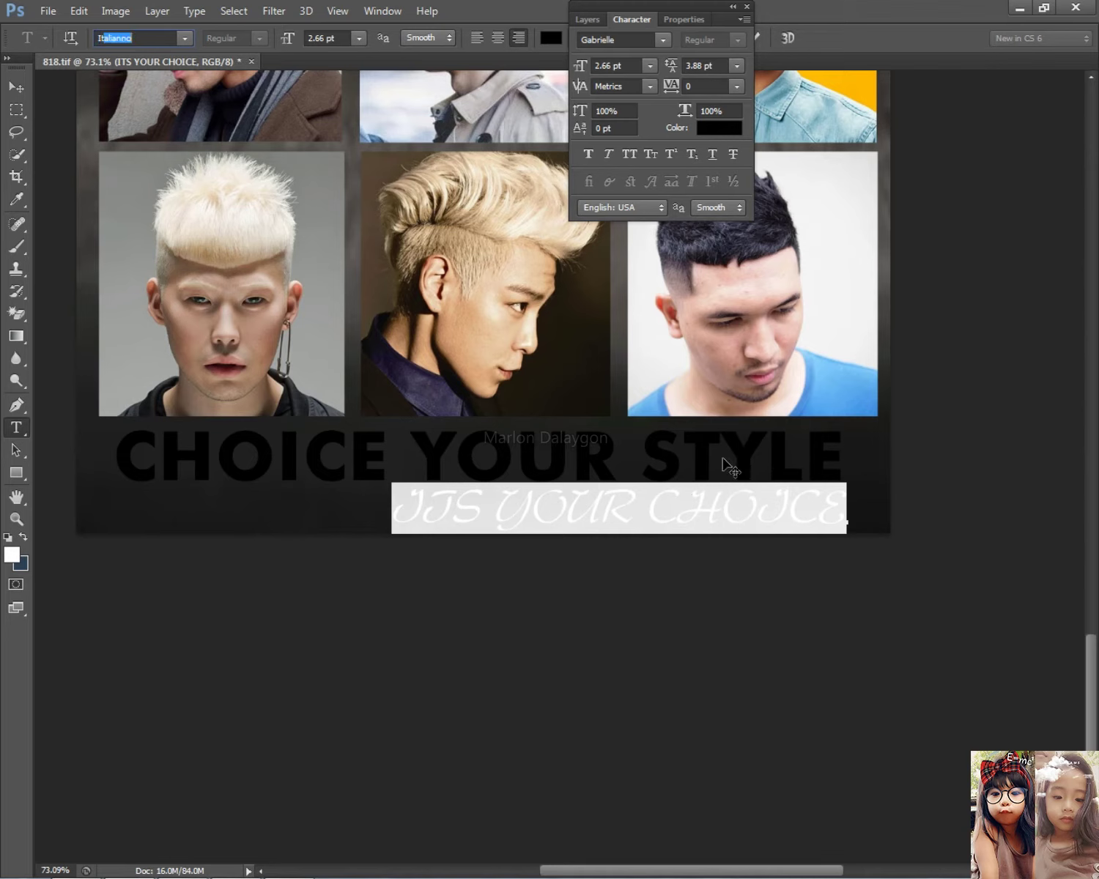
pyautogui.press('Escape')
# - Replace the wording of the script text line with "It's your choice"
pyautogui.write('It')
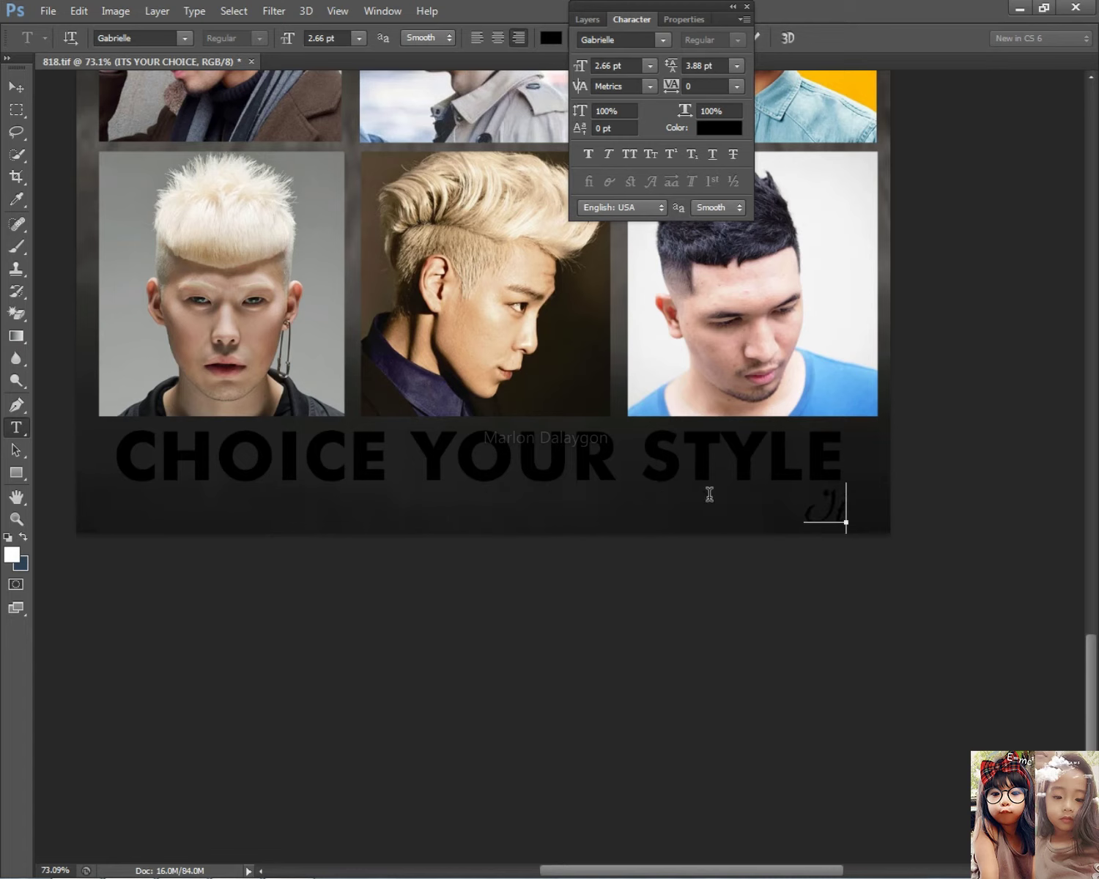
pyautogui.write('ss')
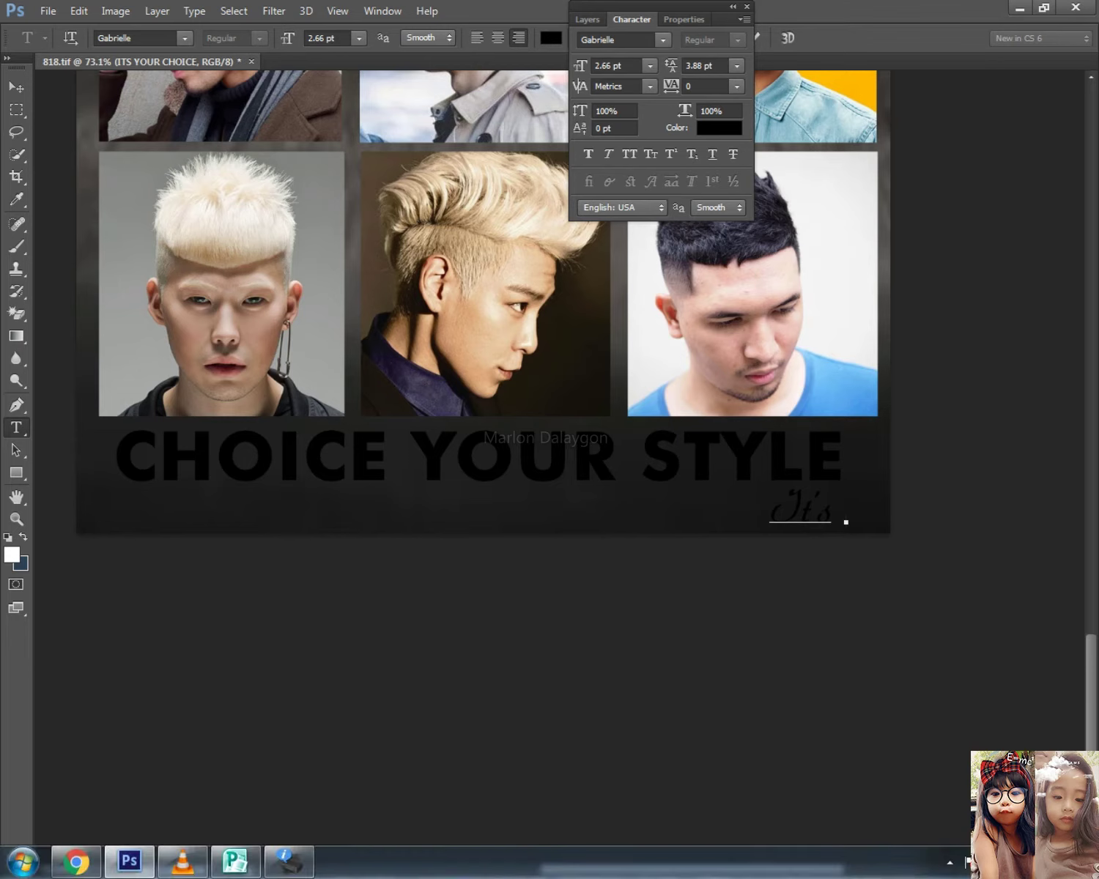
pyautogui.click(1026, 868)
pyautogui.moveTo(1010, 711); pyautogui.dragTo(1009, 730)
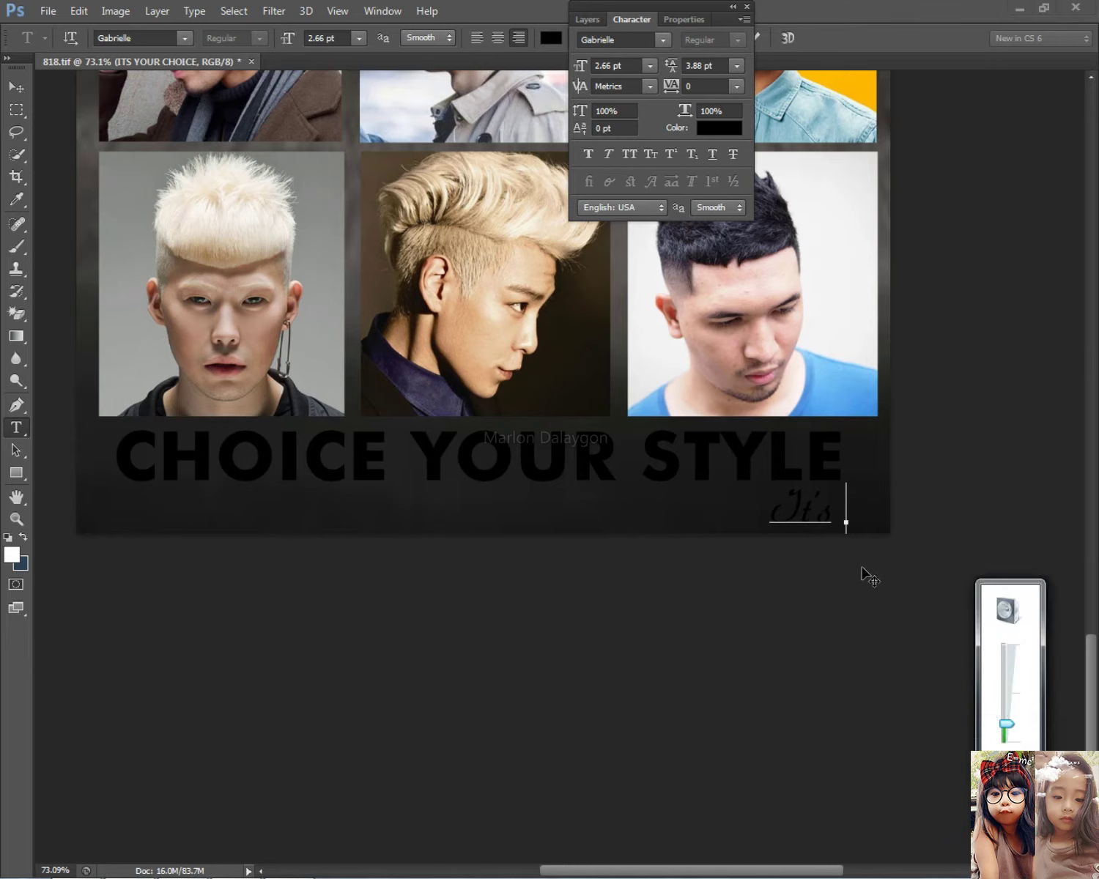
pyautogui.click(843, 528)
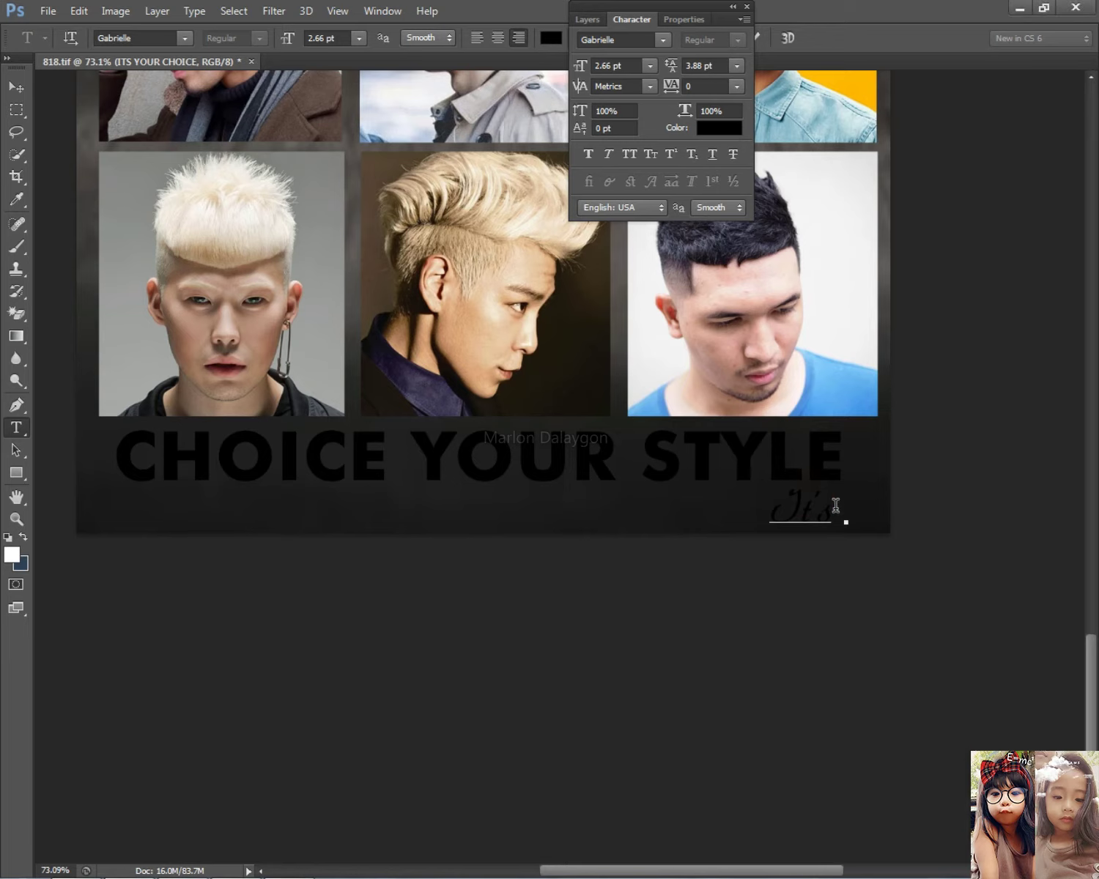
pyautogui.write('your')
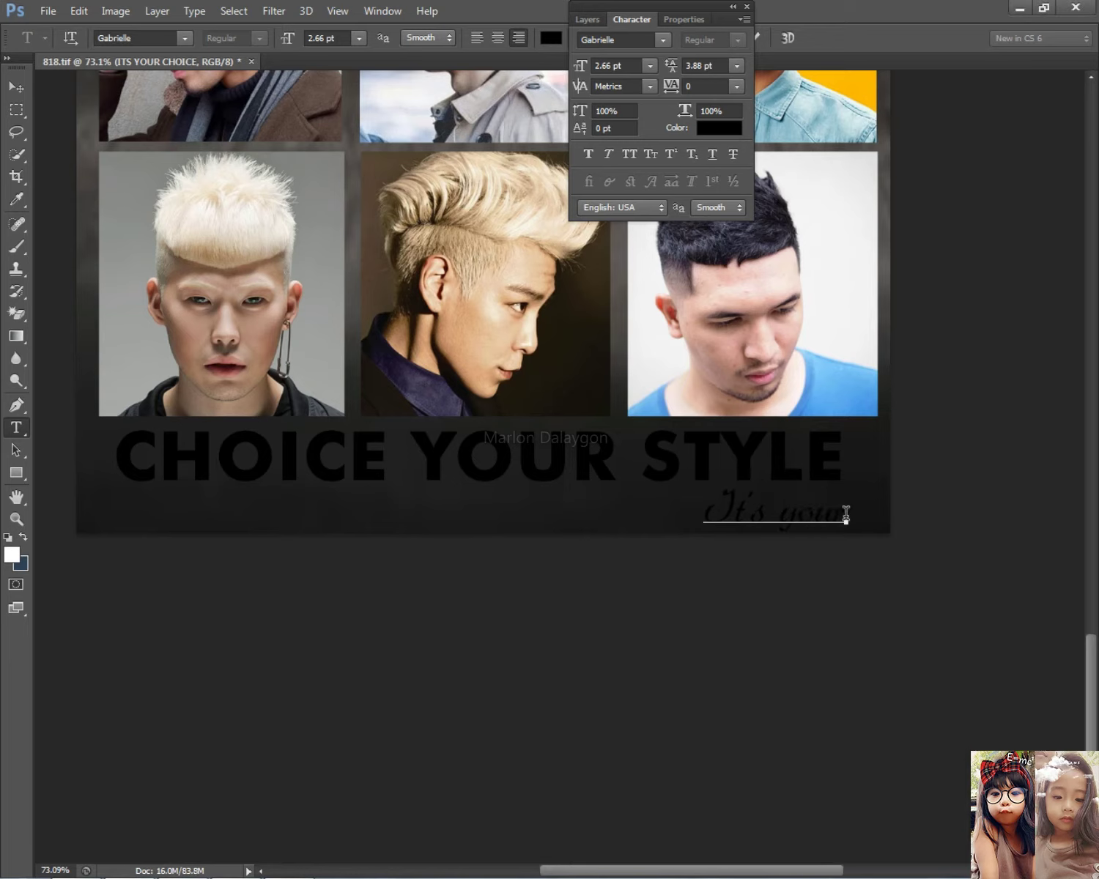
pyautogui.write(' choic')
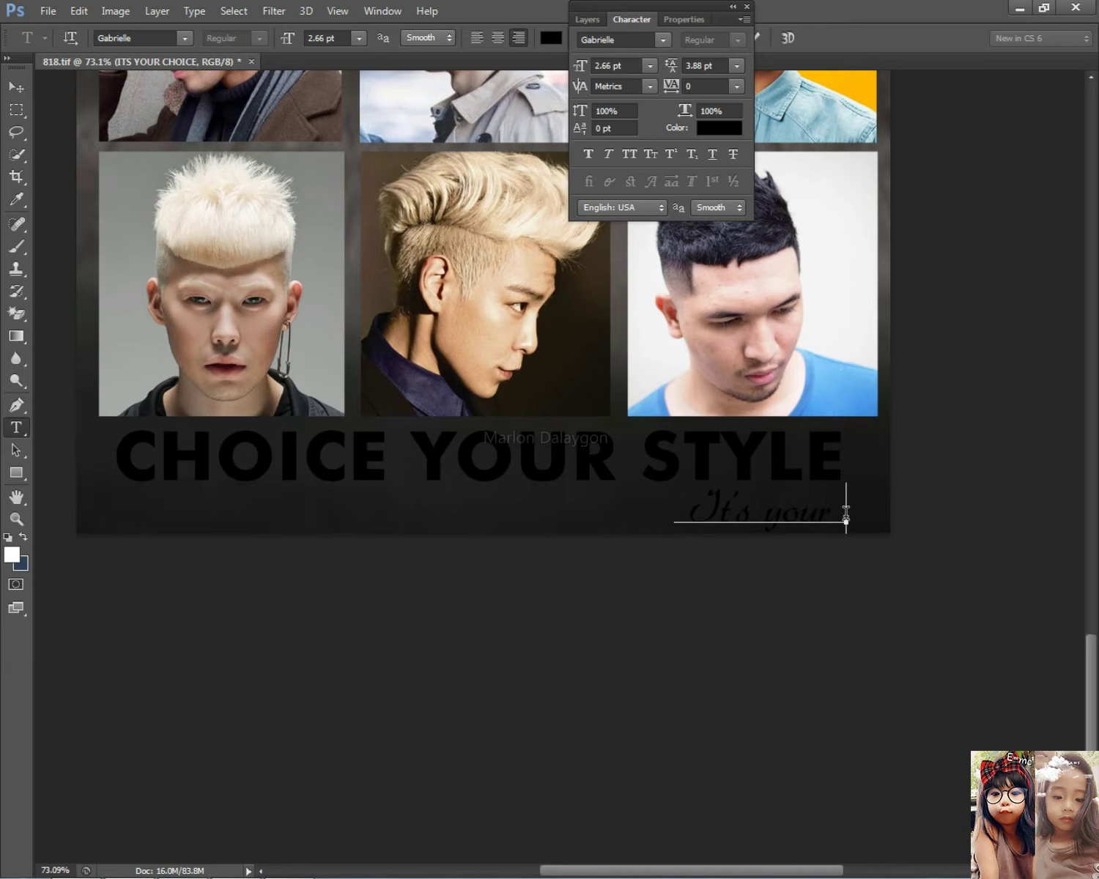
pyautogui.write('e')
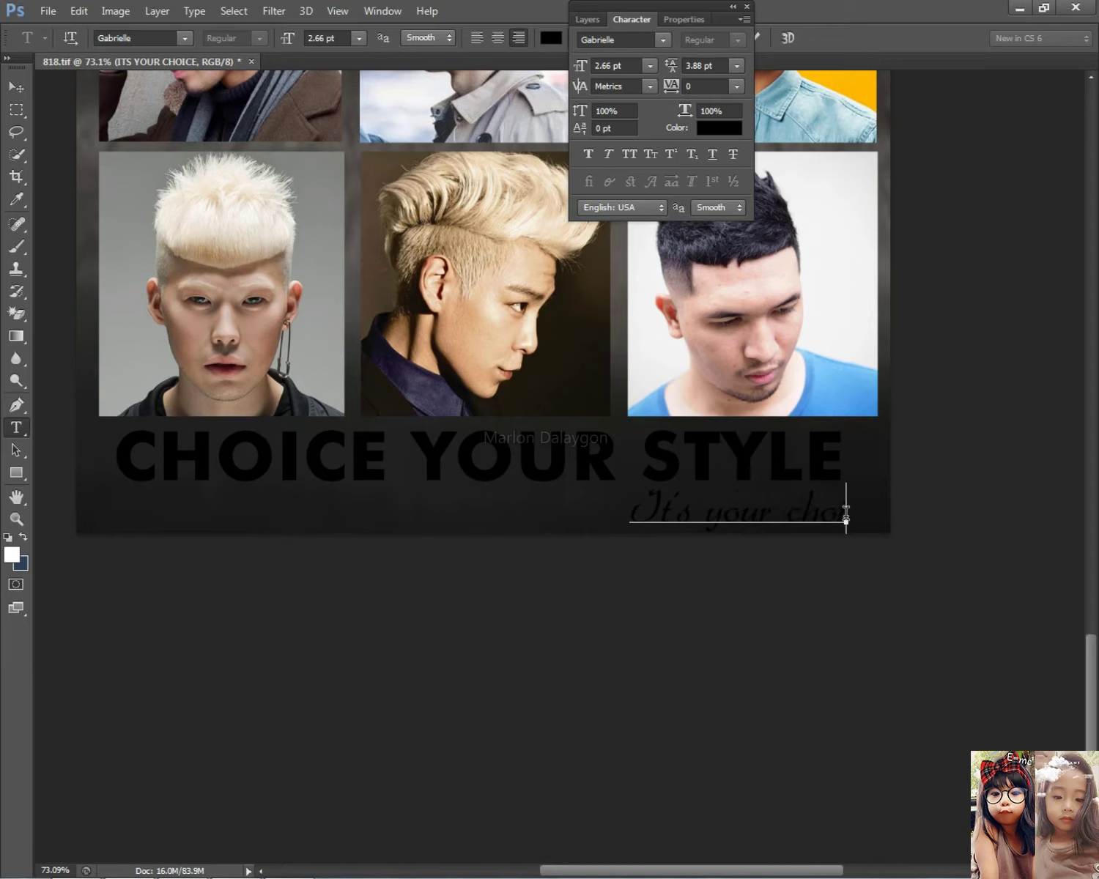
# - Move the It's your choice text beneath STYLE and scale it to about 123.4% width and 123.8% height
pyautogui.click(17, 87)
pyautogui.moveTo(786, 516); pyautogui.dragTo(717, 515)
pyautogui.hotkey('ctrl', 't')
pyautogui.moveTo(785, 484); pyautogui.dragTo(846, 472)
pyautogui.moveTo(786, 519)
pyautogui.mouseDown()
pyautogui.moveTo(774, 519)
pyautogui.moveTo(787, 522)
pyautogui.mouseUp()
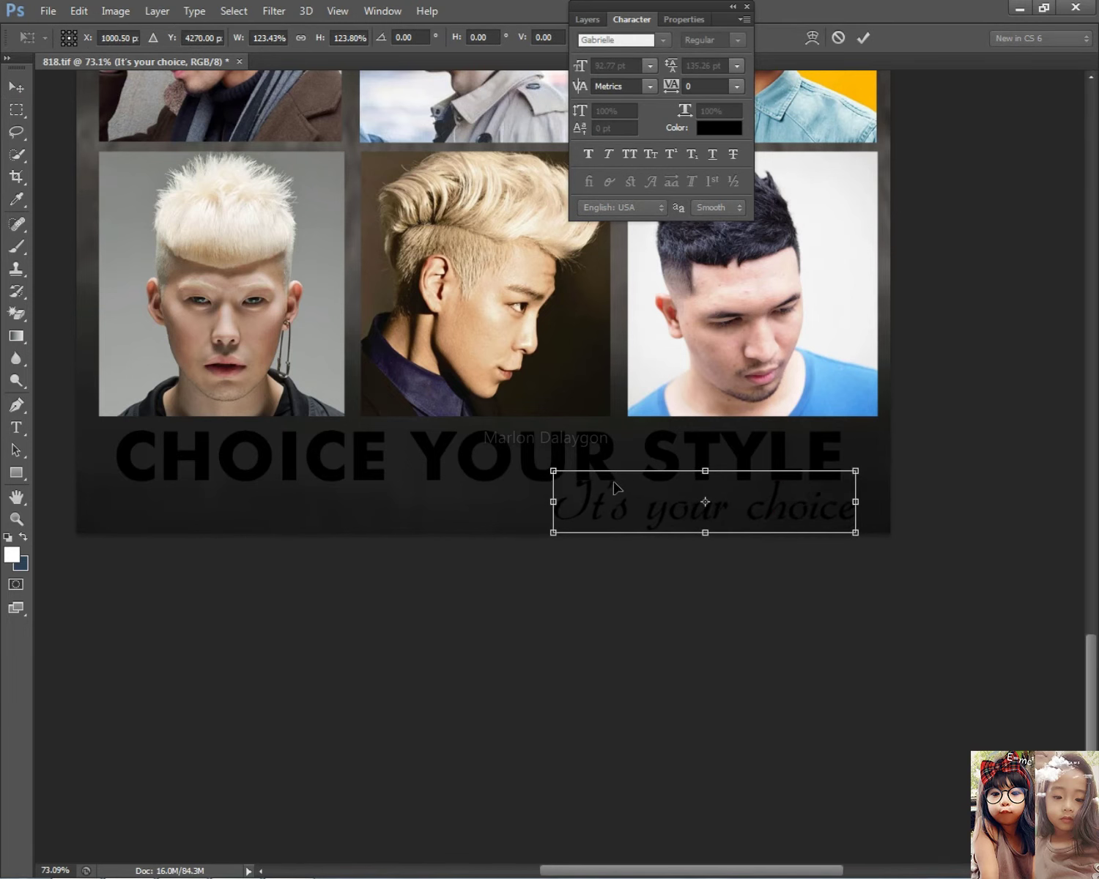
pyautogui.press('Return')
# - Nudge the CHOICE YOUR STYLE text slightly up toward the last photo row, and select the It's your choice layer
pyautogui.click(534, 449)
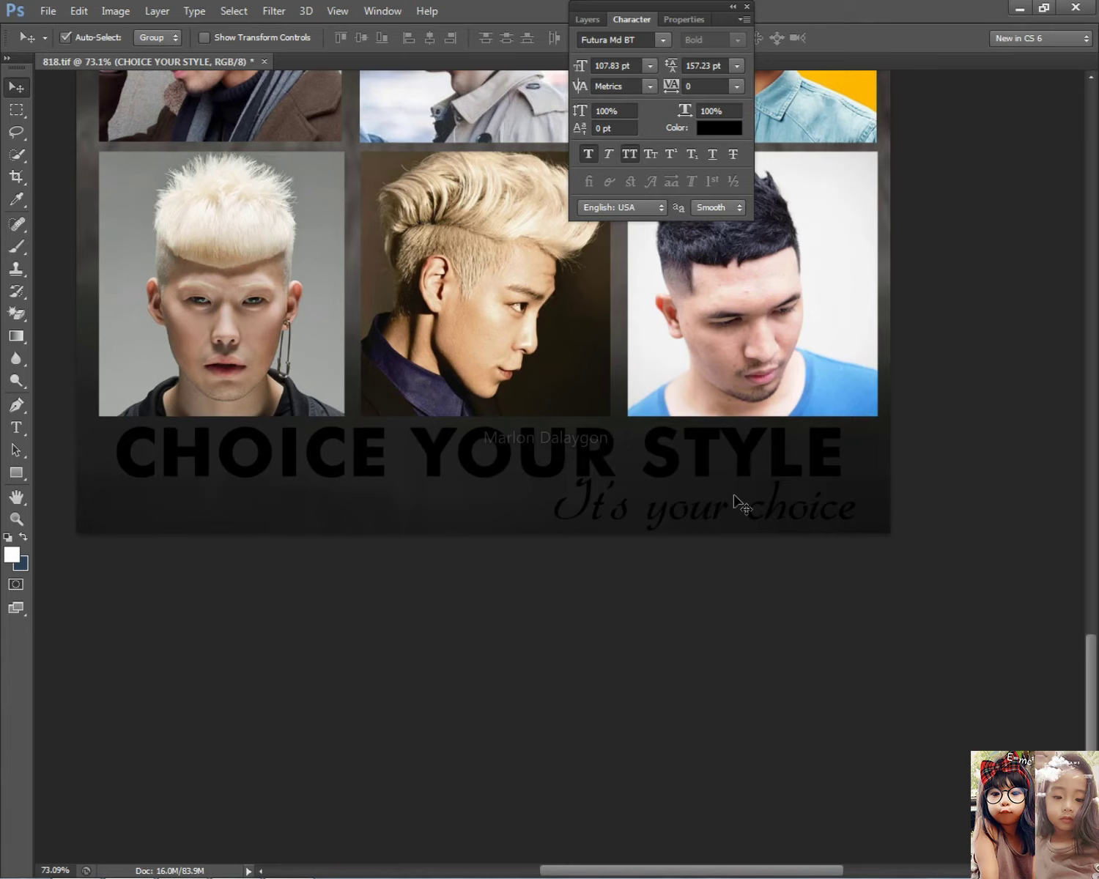
pyautogui.scroll(-1, 753, 582)
pyautogui.scroll(1, 753, 582)
pyautogui.rightClick(345, 447)
pyautogui.click(609, 484)
pyautogui.rightClick(613, 493)
pyautogui.click(649, 507)
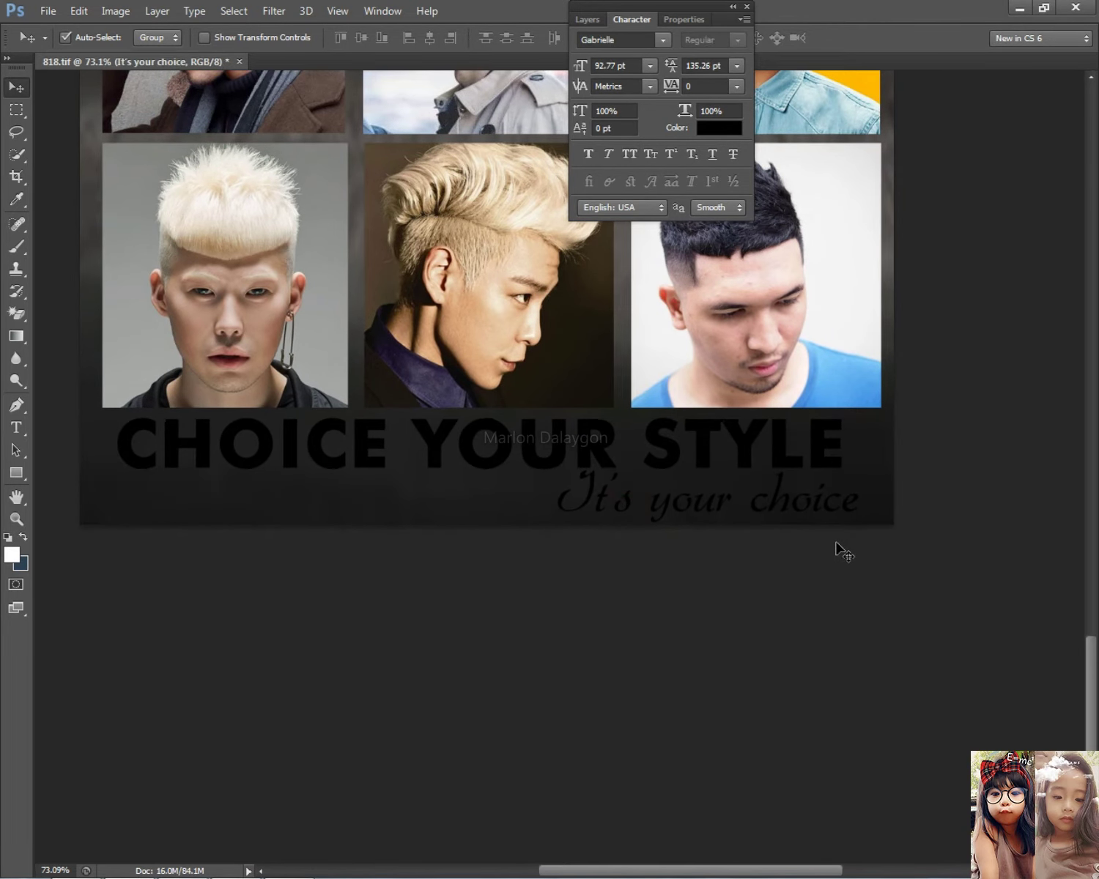
# - Apply a white (ffffff) Color Overlay layer style to the It's your choice text
pyautogui.scroll(-1, 800, 457)
pyautogui.scroll(2, 722, 546)
pyautogui.rightClick(622, 435)
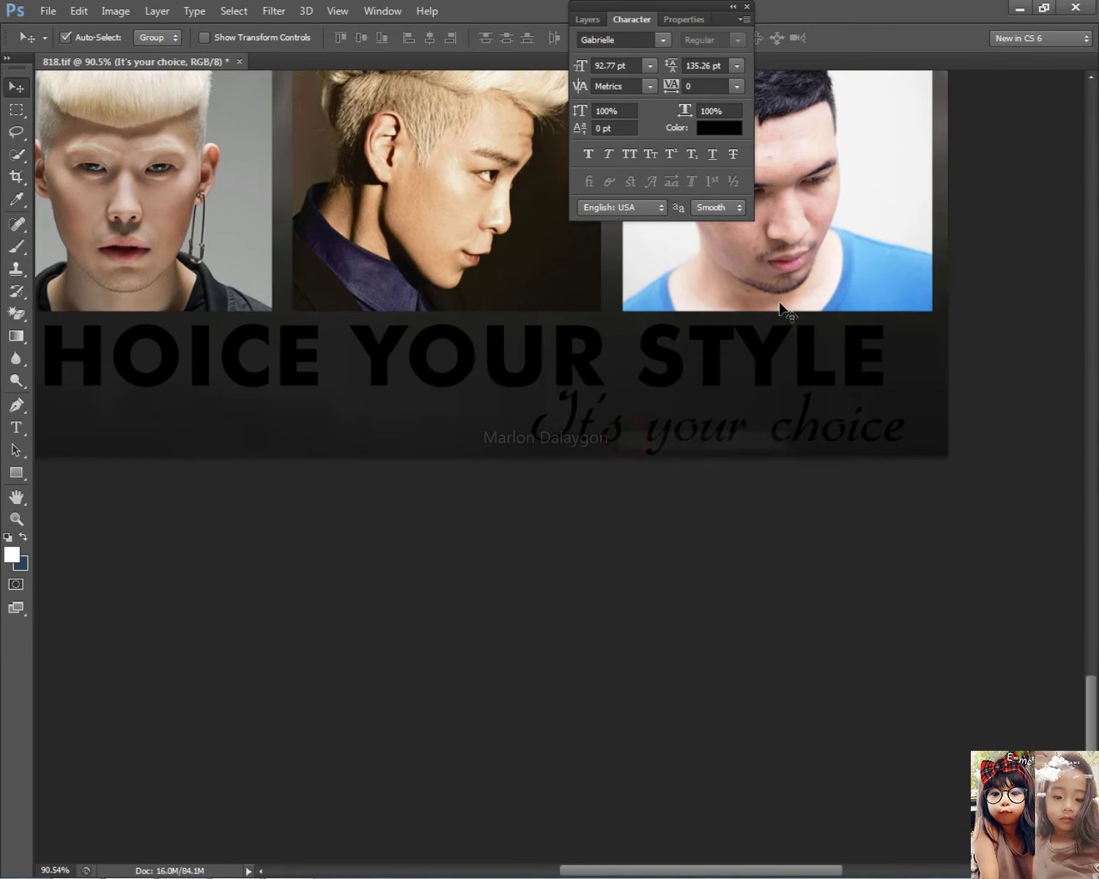
pyautogui.click(586, 19)
pyautogui.doubleClick(722, 291)
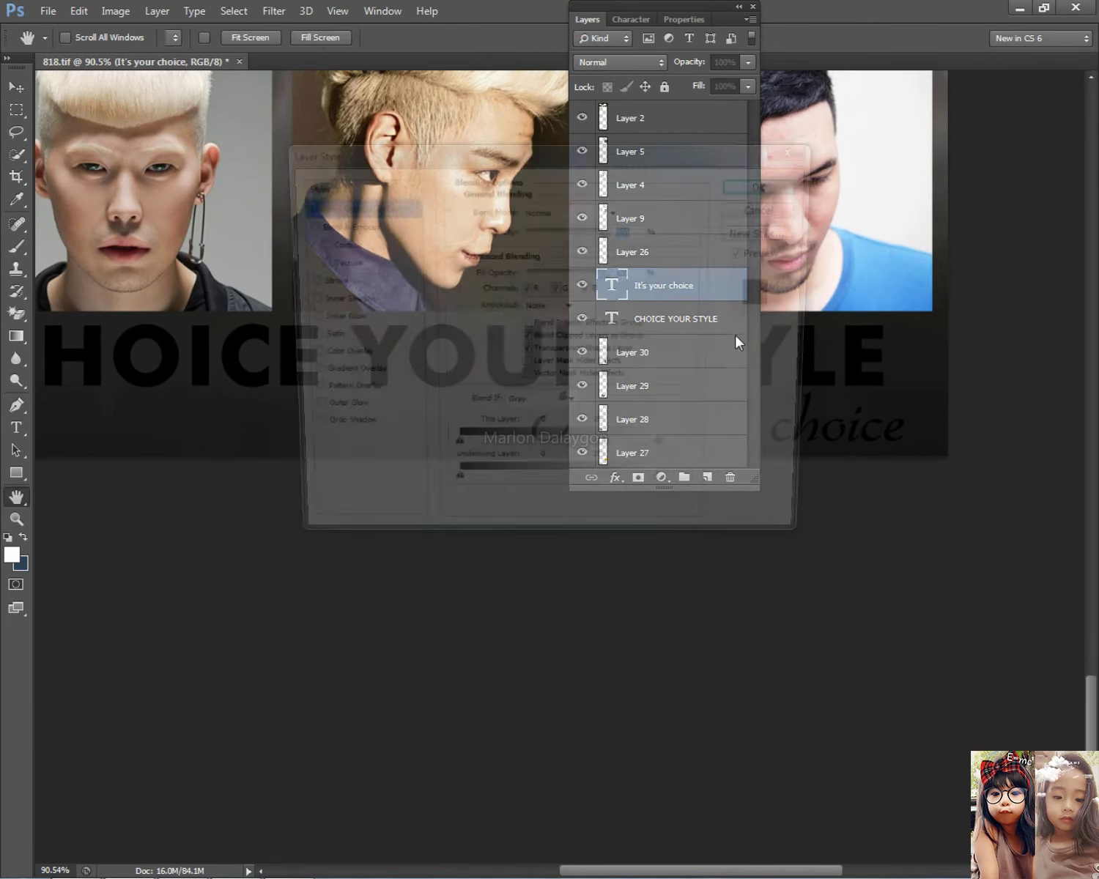
pyautogui.click(356, 358)
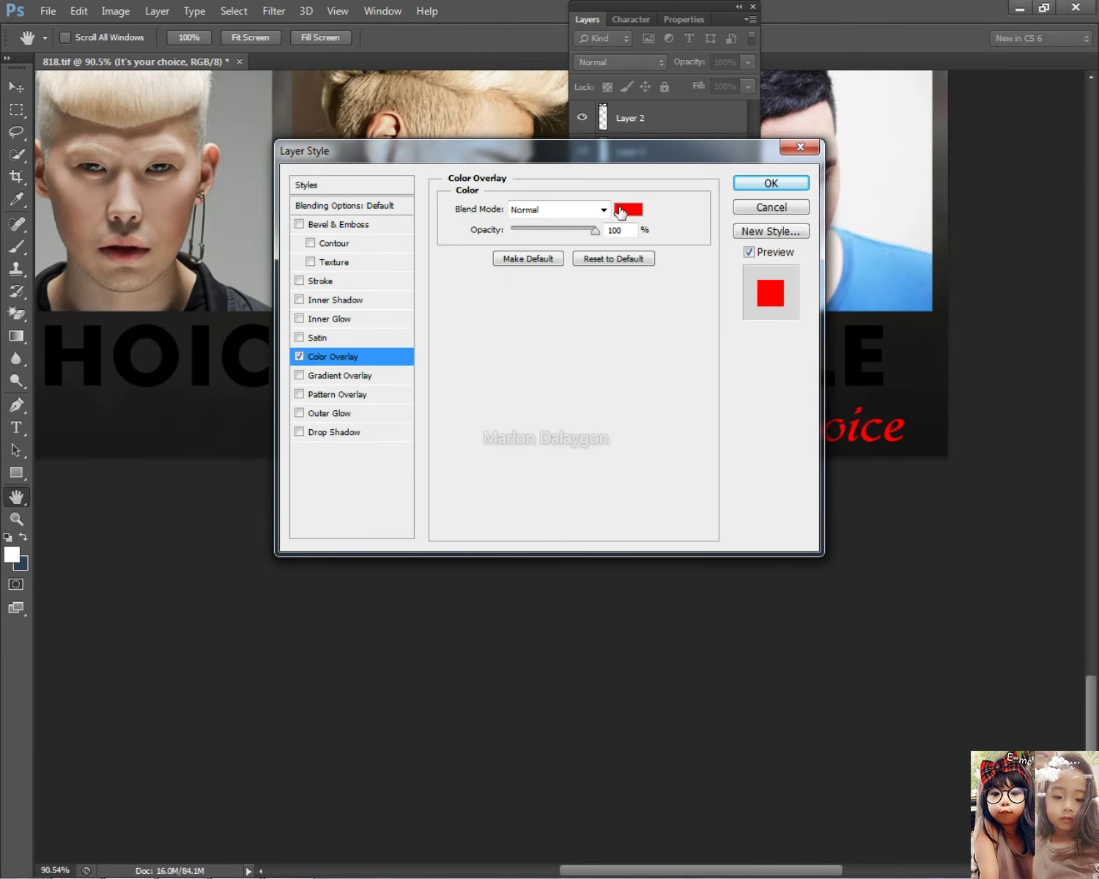
pyautogui.click(628, 209)
pyautogui.write('ffffff')
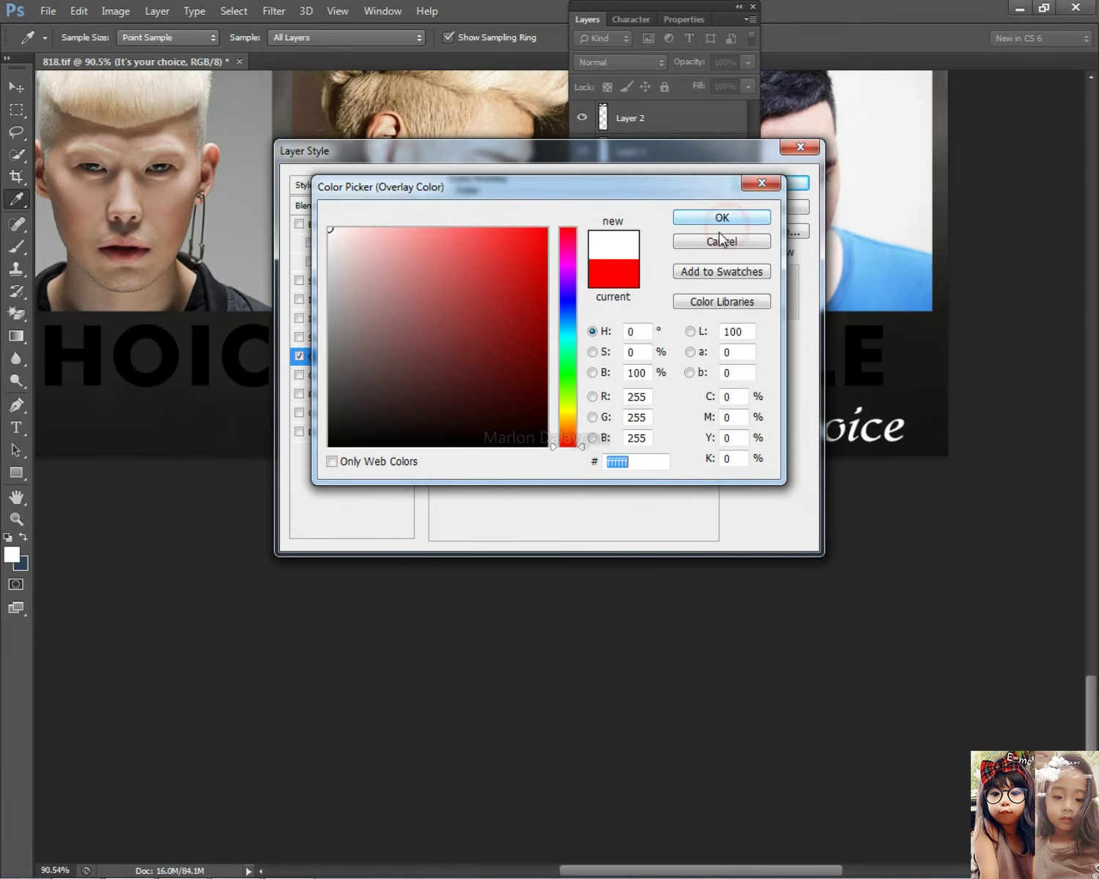
pyautogui.click(721, 217)
pyautogui.click(797, 184)
pyautogui.click(591, 18)
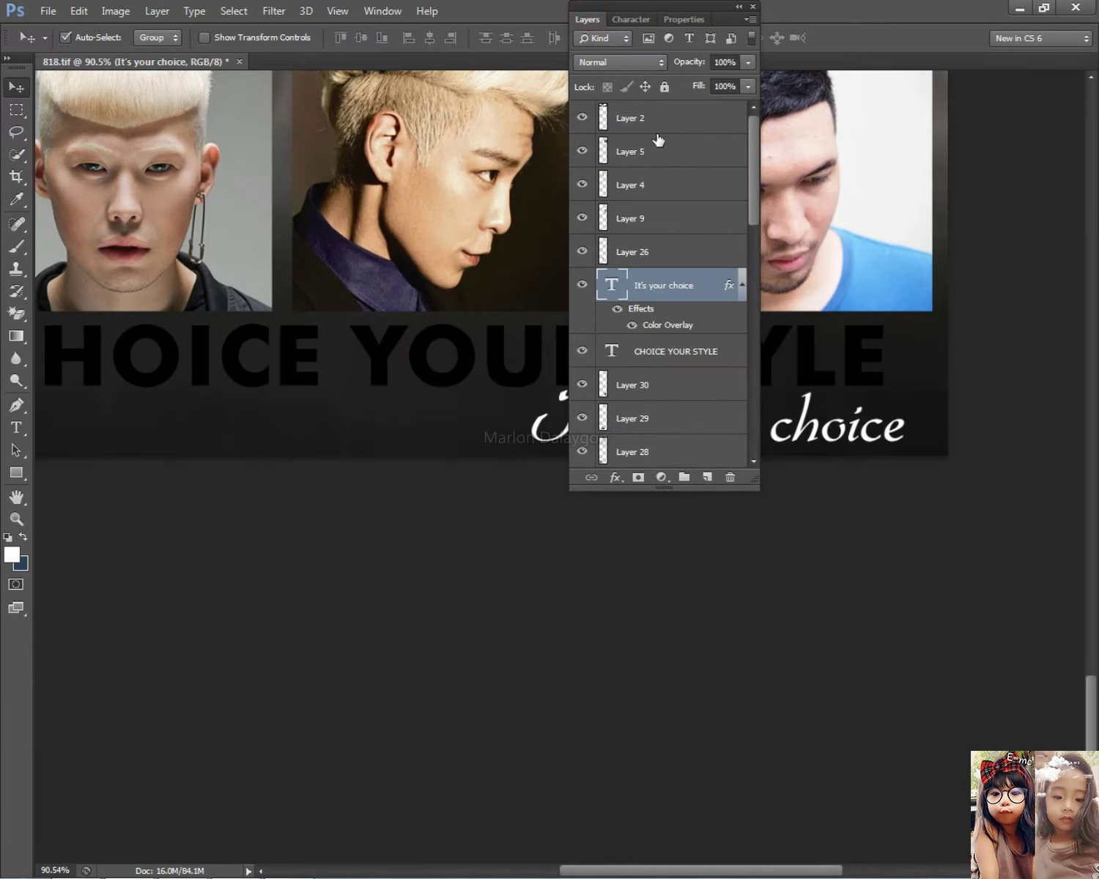
pyautogui.click(579, 18)
# - Scale the It's your choice text down slightly so its right end sits within the end of STYLE
pyautogui.scroll(-5, 843, 297)
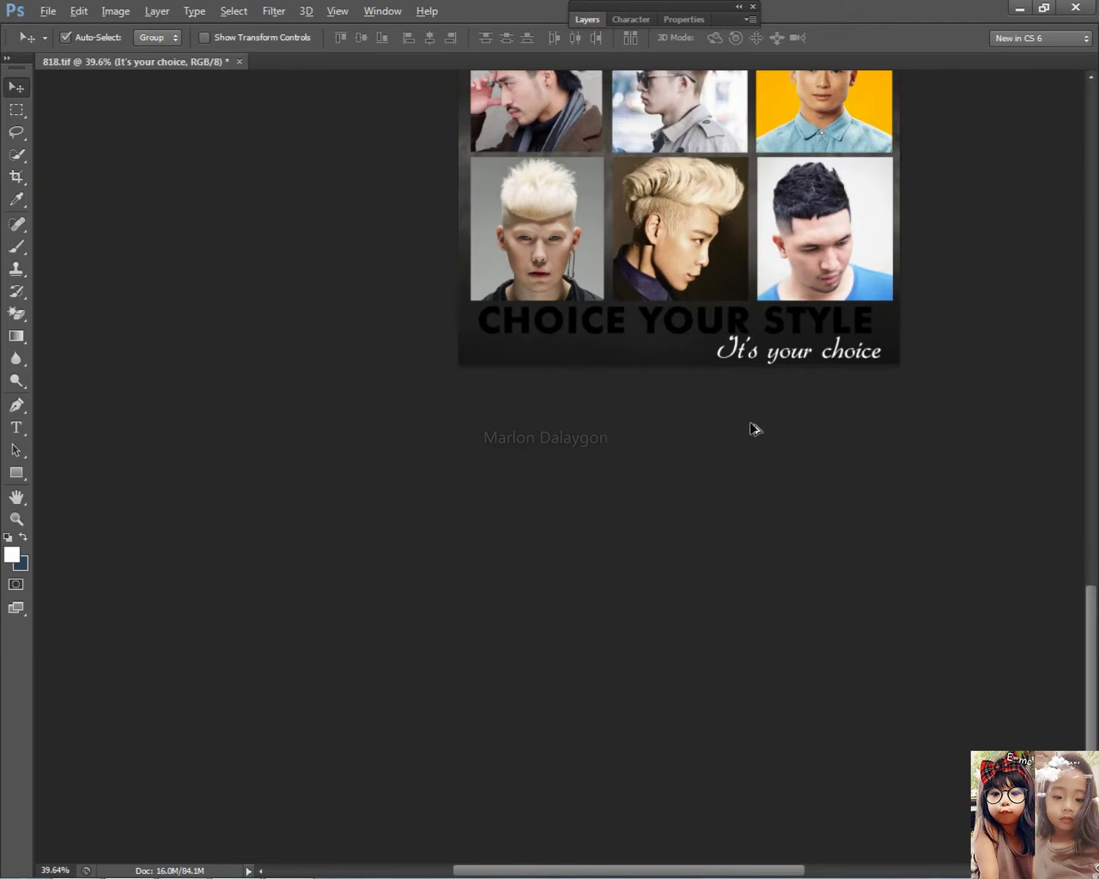
pyautogui.scroll(3, 876, 289)
pyautogui.rightClick(875, 289)
pyautogui.click(883, 297)
pyautogui.rightClick(725, 247)
pyautogui.click(740, 243)
pyautogui.hscroll(-2, 857, 290)
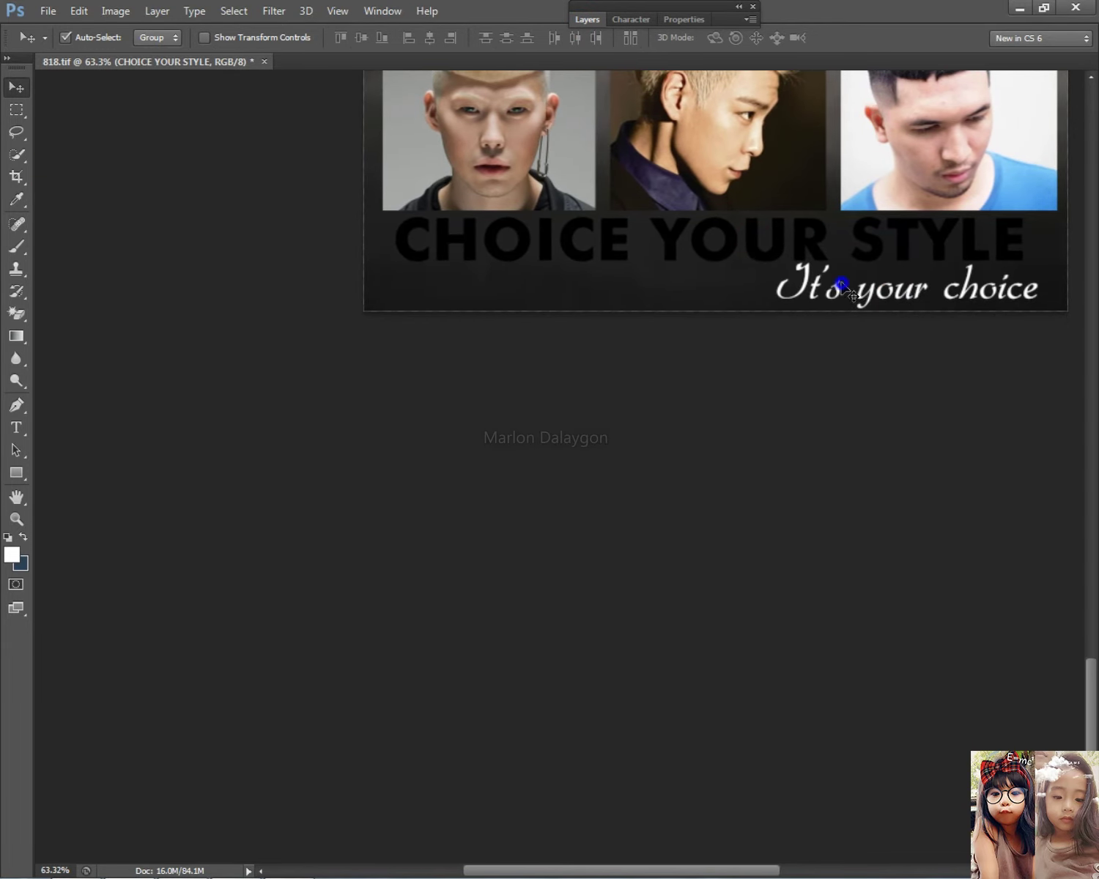
pyautogui.click(843, 286)
pyautogui.hotkey('ctrl', 't')
pyautogui.moveTo(1053, 253); pyautogui.dragTo(1028, 290)
pyautogui.press('Return')
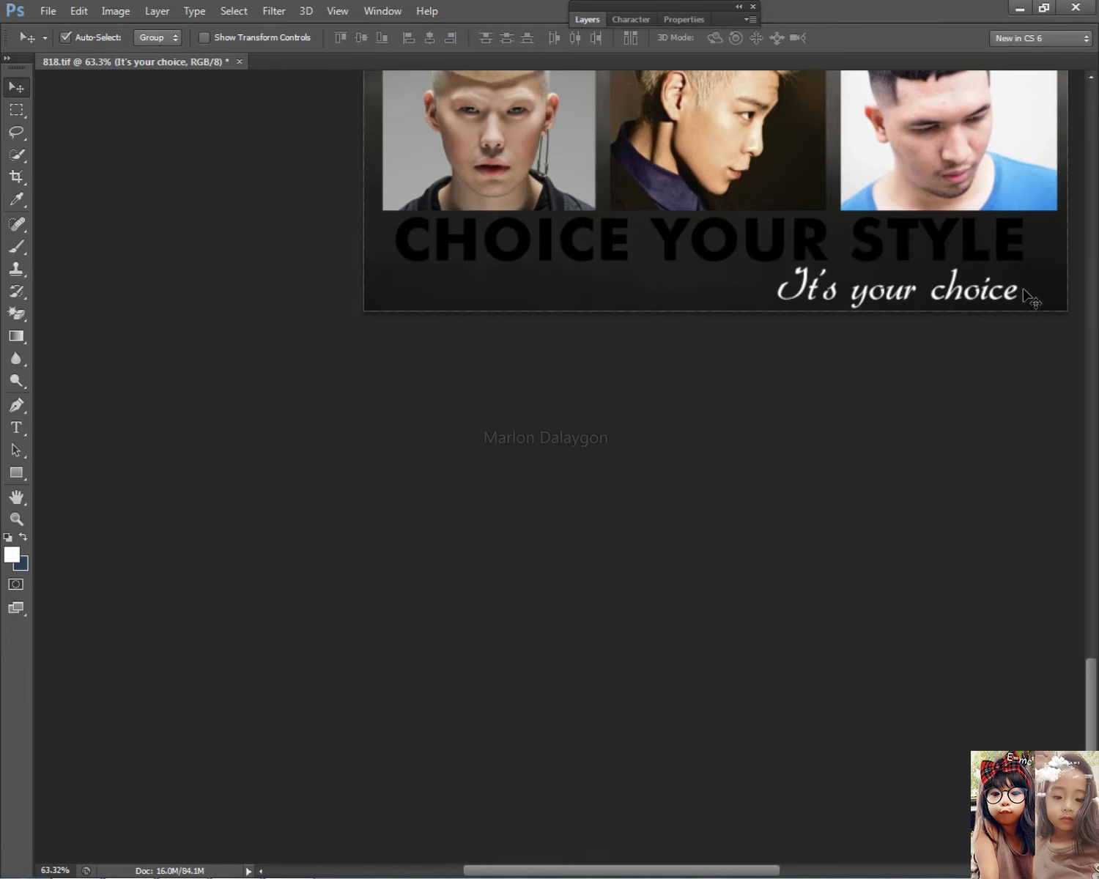
# - Apply a white (ffffff) Color Overlay layer style to the CHOICE YOUR STYLE text
pyautogui.scroll(2, 913, 304)
pyautogui.rightClick(558, 358)
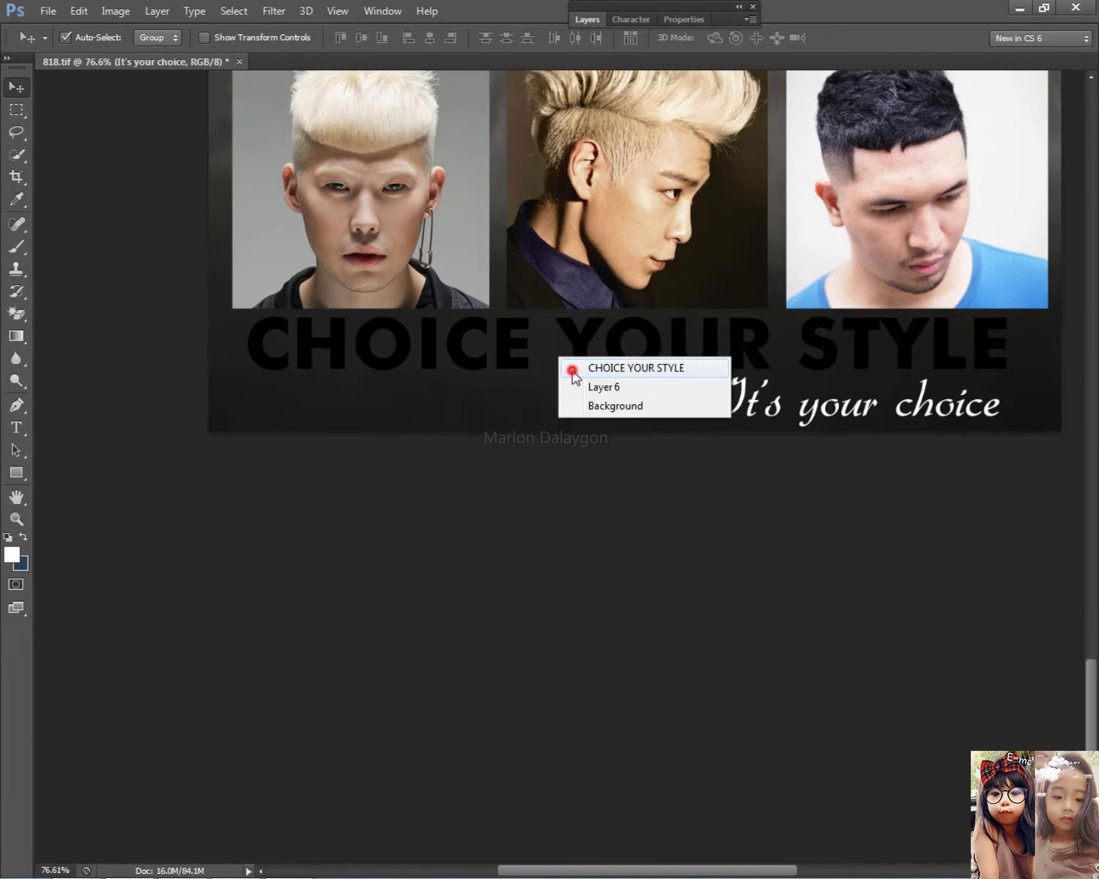
pyautogui.click(586, 368)
pyautogui.click(593, 18)
pyautogui.doubleClick(714, 355)
pyautogui.doubleClick(726, 356)
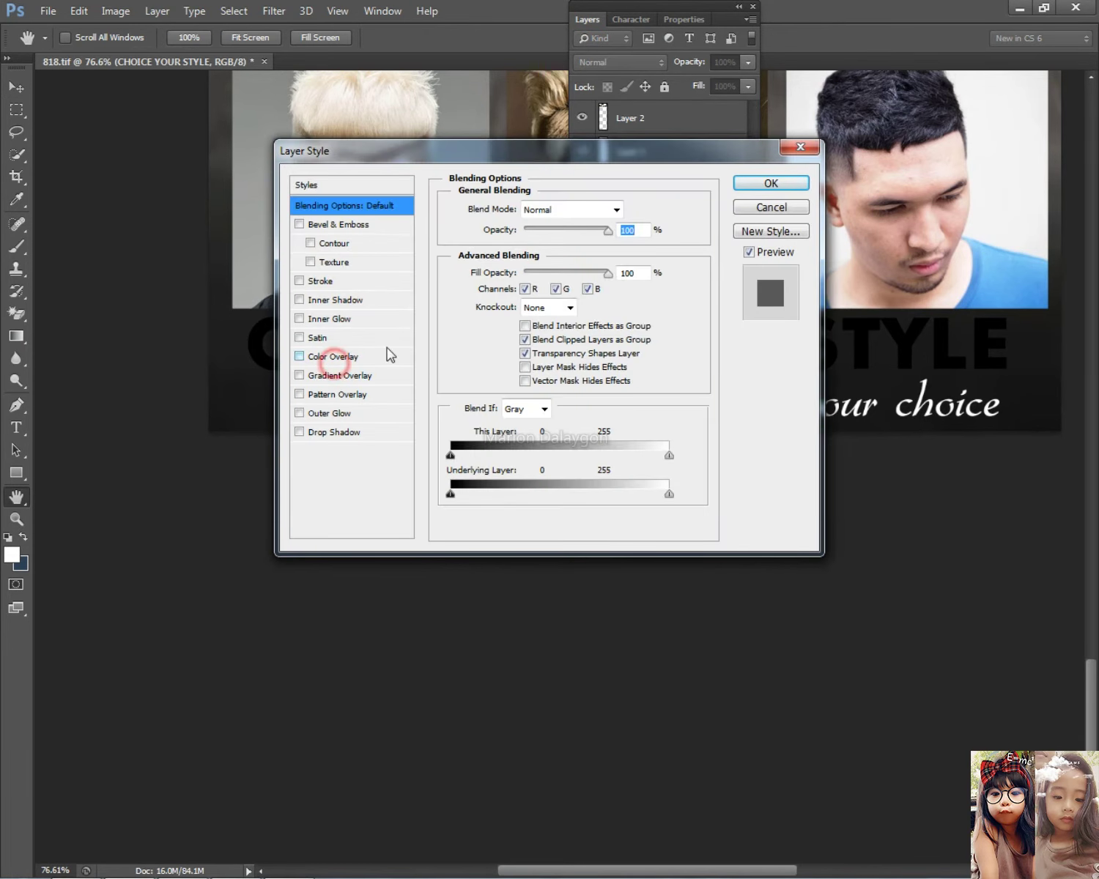
pyautogui.click(353, 357)
pyautogui.click(629, 210)
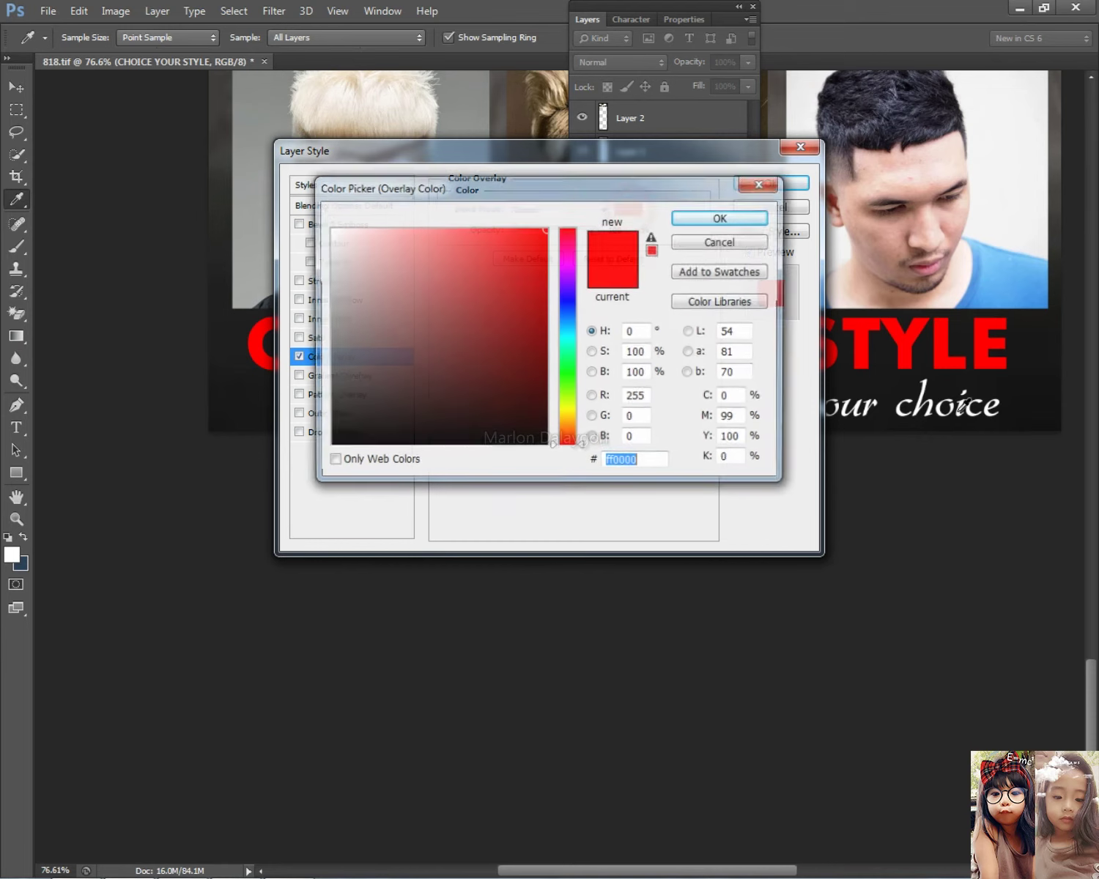
pyautogui.click(925, 384)
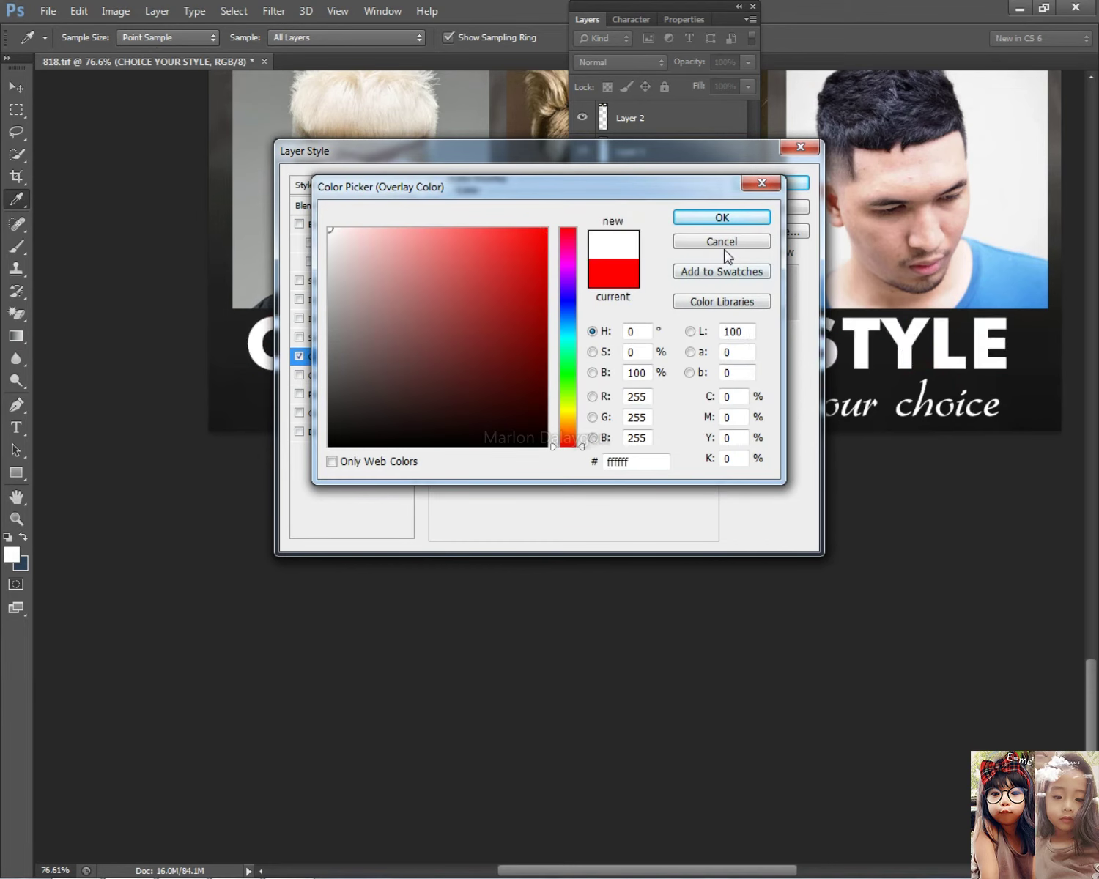
pyautogui.click(724, 220)
# - Add a Drop Shadow to the CHOICE YOUR STYLE text and increase the shadow's distance slightly
pyautogui.click(351, 432)
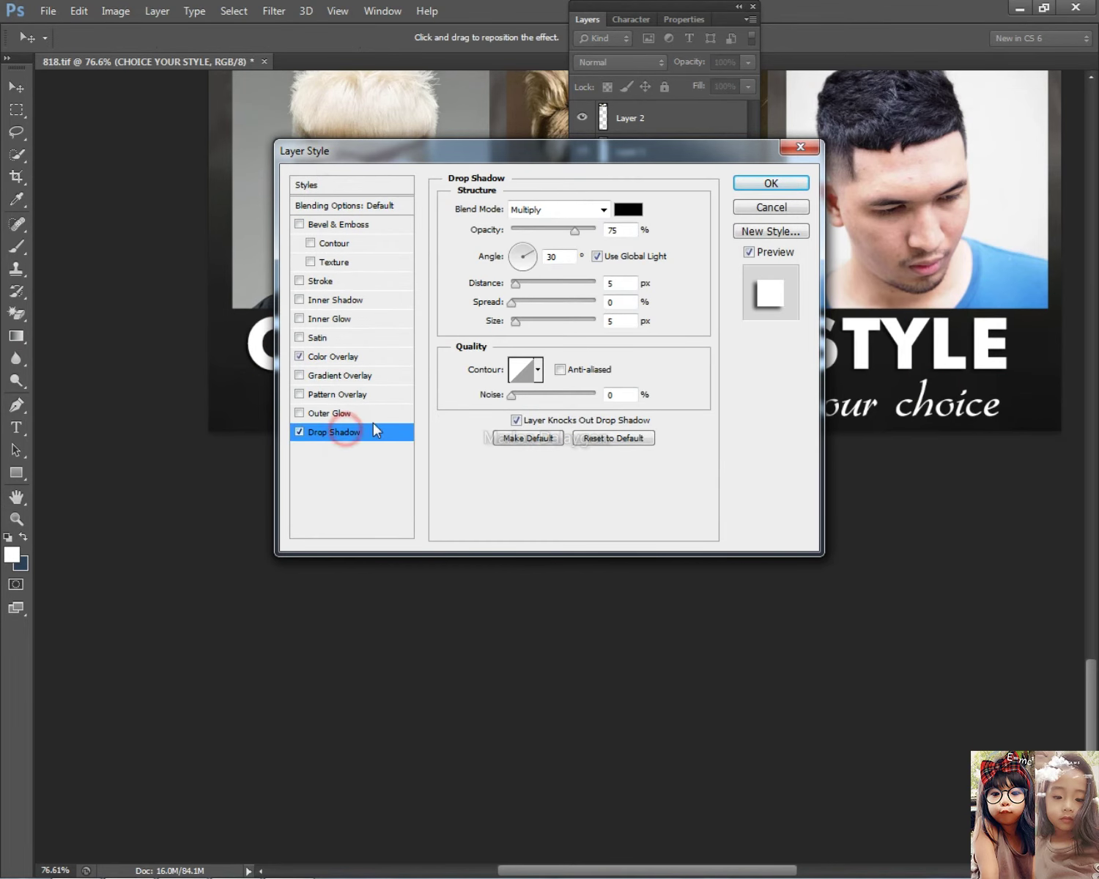
pyautogui.click(525, 288)
pyautogui.moveTo(526, 290); pyautogui.dragTo(520, 289)
pyautogui.click(771, 184)
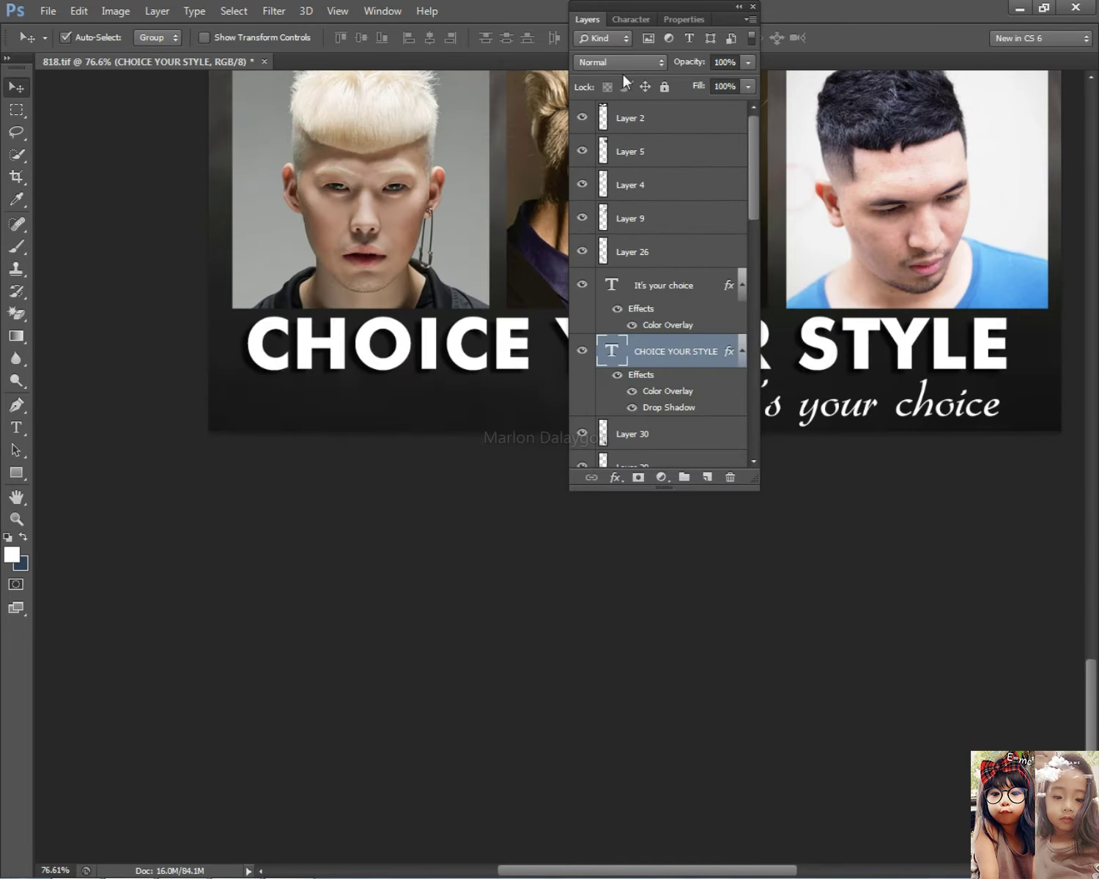
pyautogui.doubleClick(603, 22)
# - Add a Drop Shadow to the It's your choice text with a slightly larger shadow distance
pyautogui.scroll(-2, 837, 422)
pyautogui.scroll(3, 837, 422)
pyautogui.rightClick(665, 336)
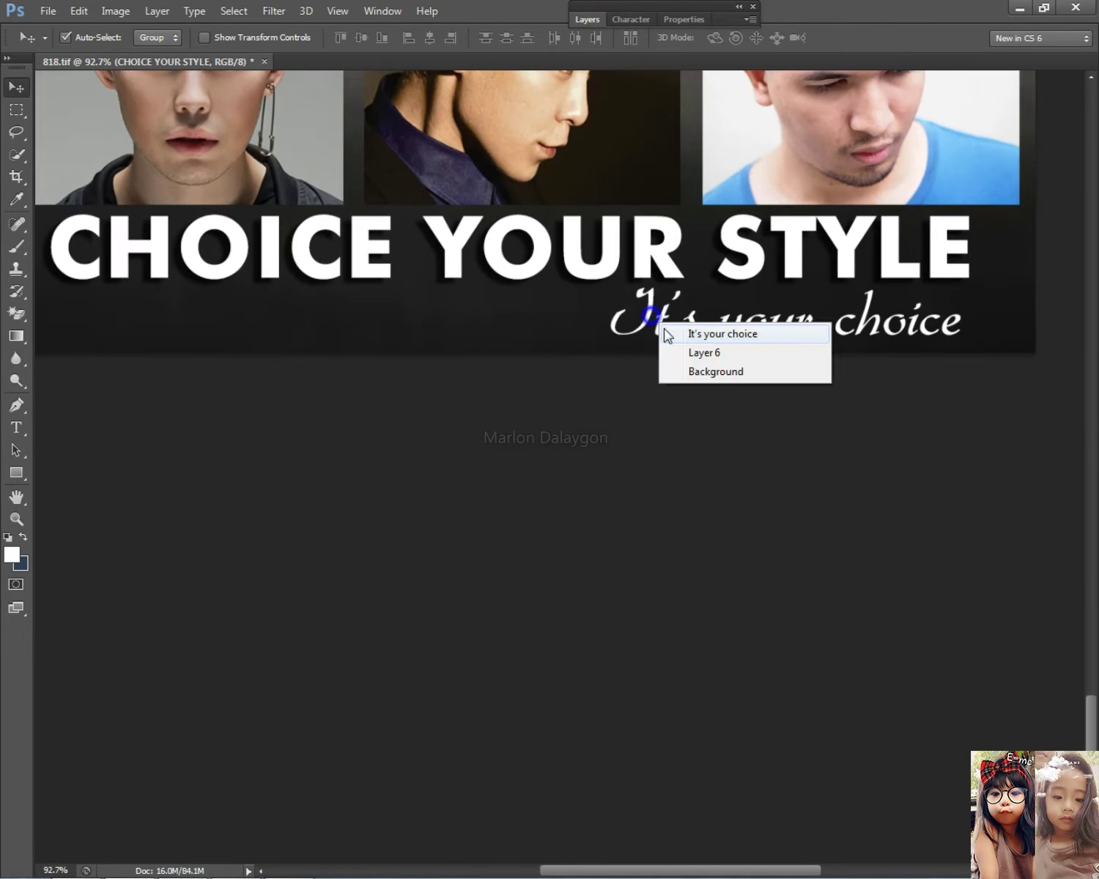
pyautogui.click(669, 334)
pyautogui.click(608, 21)
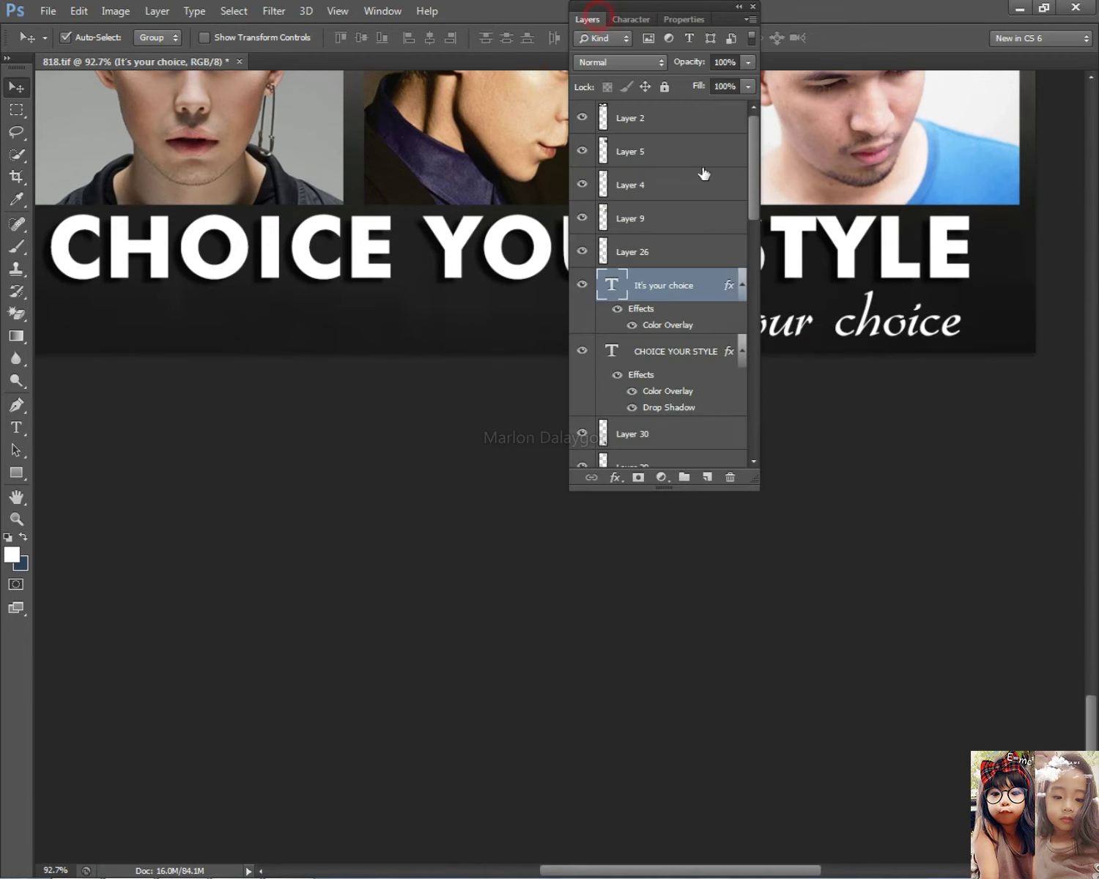
pyautogui.doubleClick(711, 300)
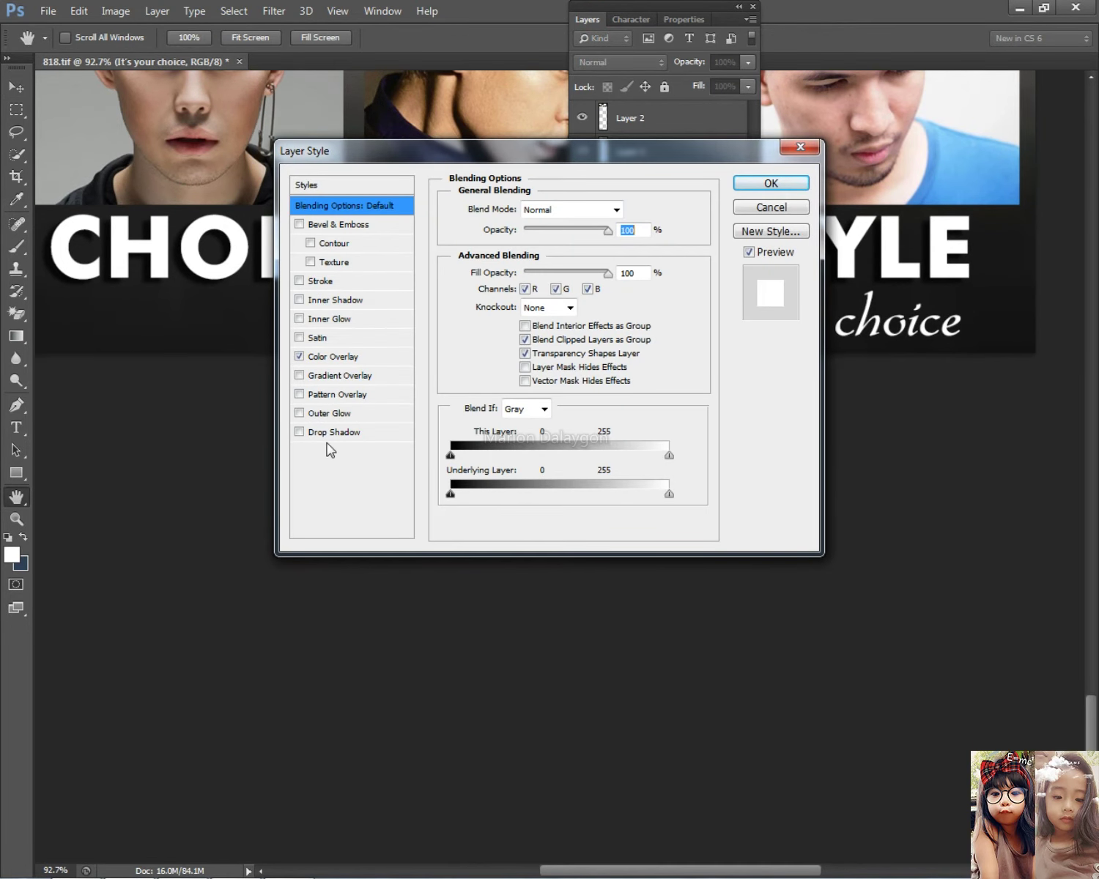
pyautogui.click(333, 432)
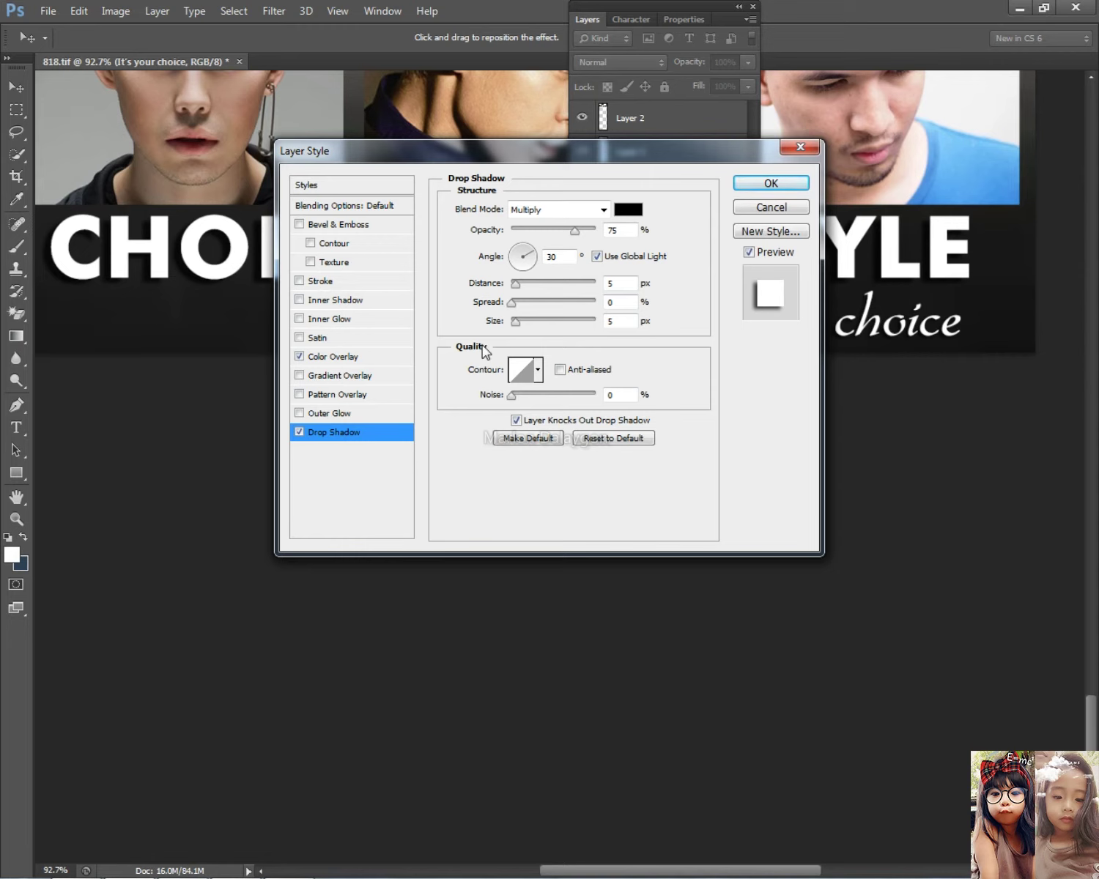
pyautogui.moveTo(526, 287); pyautogui.dragTo(528, 286)
pyautogui.click(773, 182)
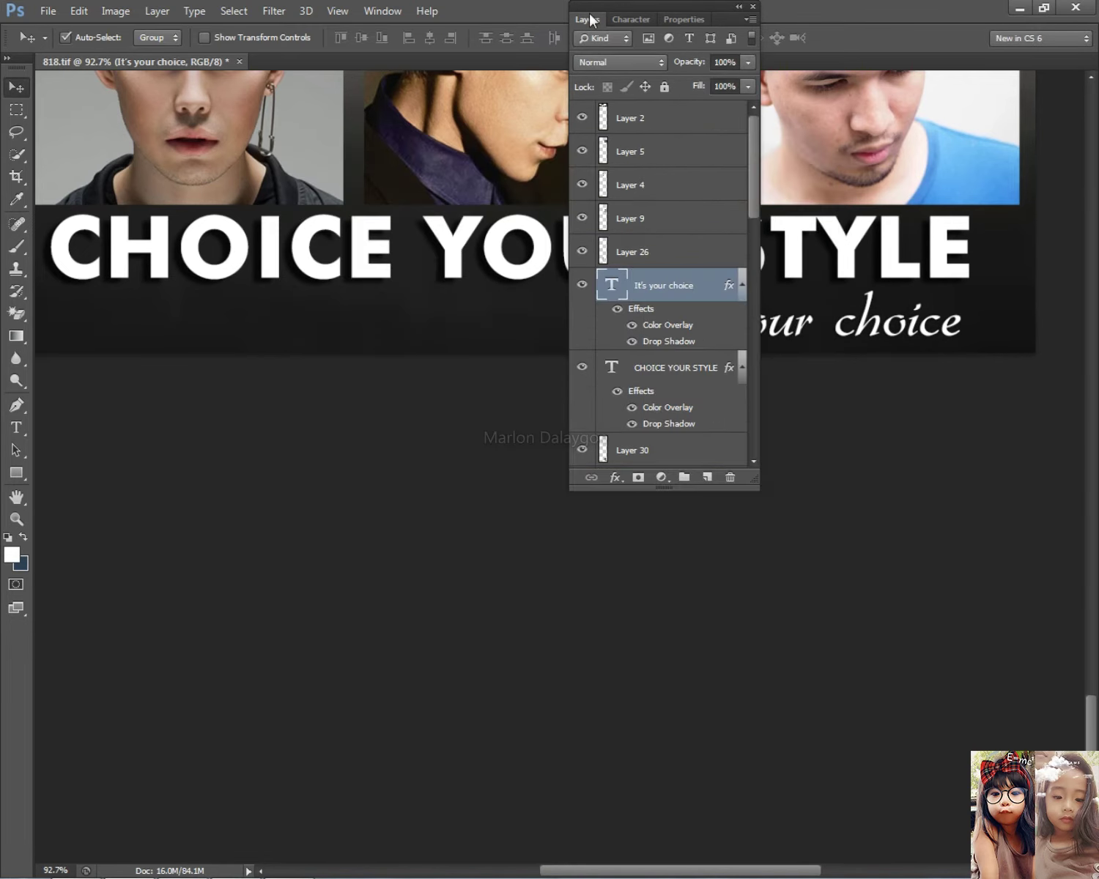
pyautogui.doubleClick(591, 19)
# - Duplicate the It's your choice text and place the copy beneath the word CHOICE, level with the original
pyautogui.scroll(-4, 633, 363)
pyautogui.scroll(3, 432, 264)
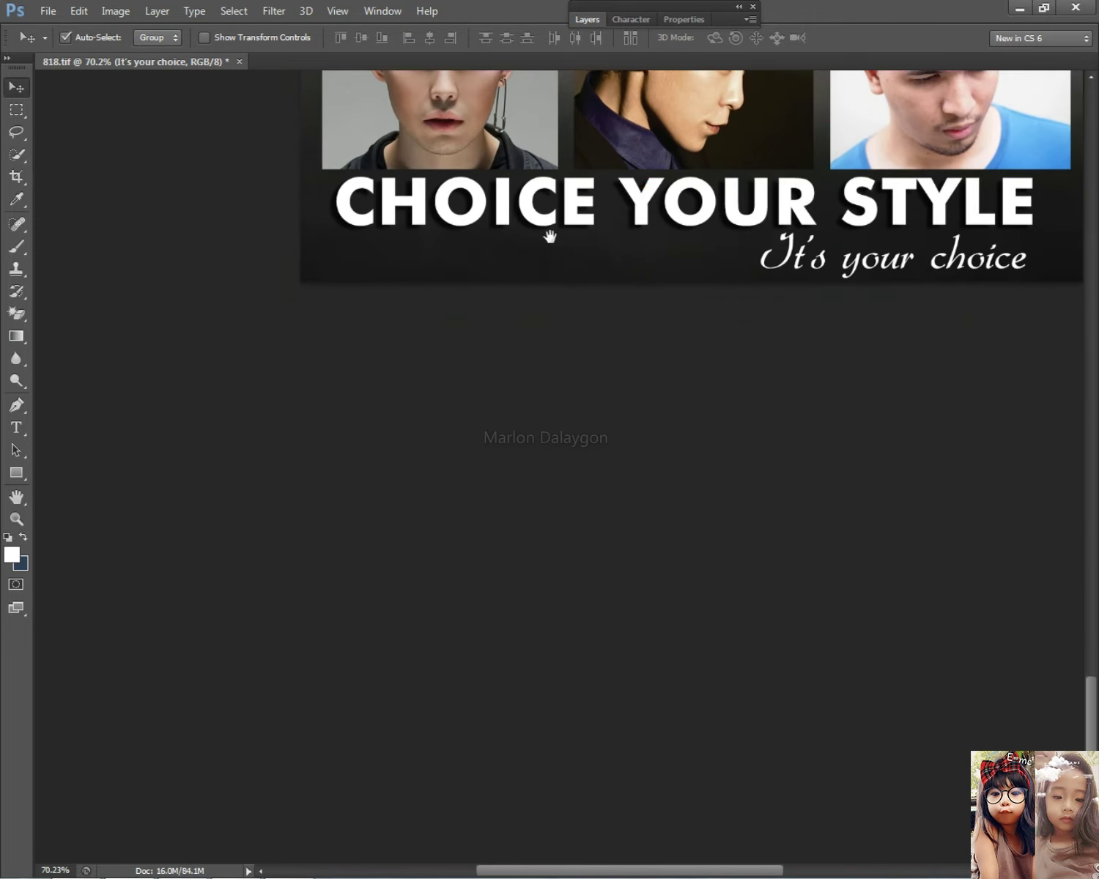
pyautogui.scroll(4, 432, 263)
pyautogui.scroll(-3, 551, 467)
pyautogui.scroll(1, 562, 470)
pyautogui.rightClick(515, 530)
pyautogui.click(532, 540)
pyautogui.click(650, 569)
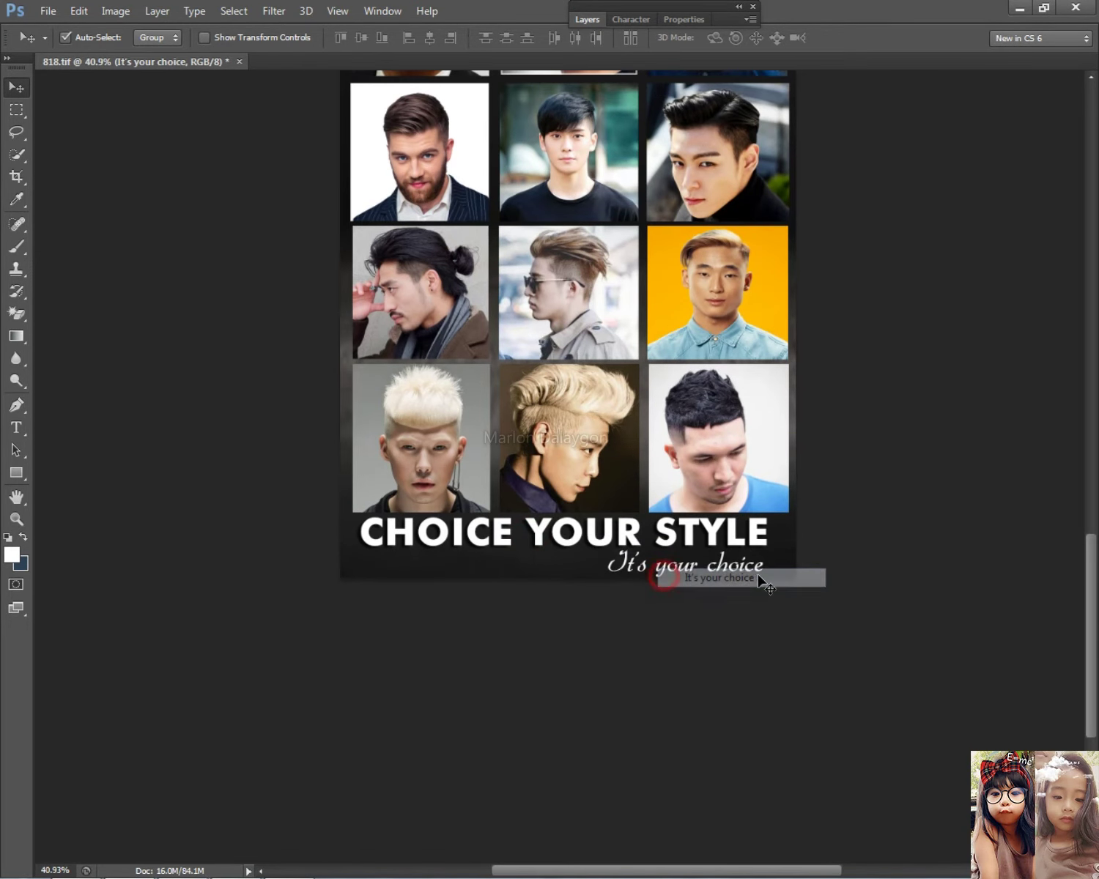
pyautogui.scroll(2, 619, 565)
pyautogui.rightClick(515, 522)
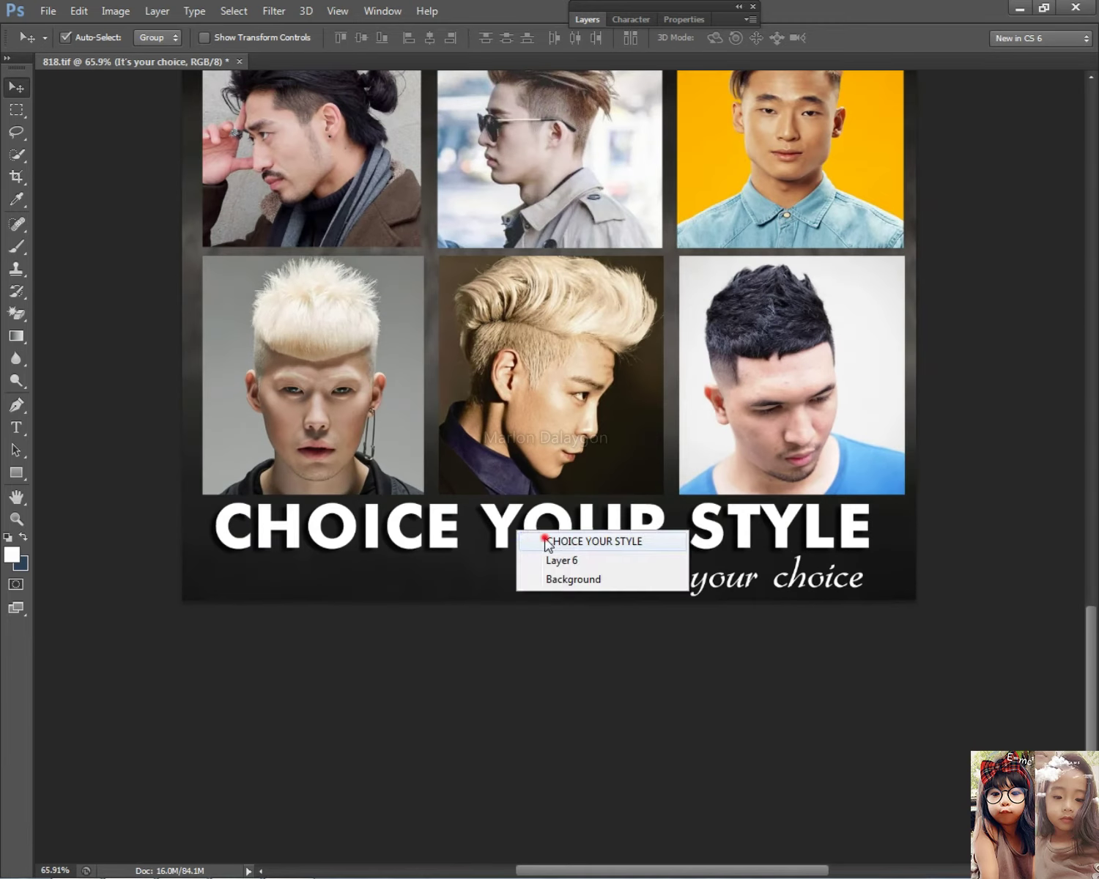
pyautogui.click(535, 532)
pyautogui.moveTo(714, 586); pyautogui.dragTo(400, 590)
pyautogui.scroll(1, 399, 590)
pyautogui.scroll(1, 399, 590)
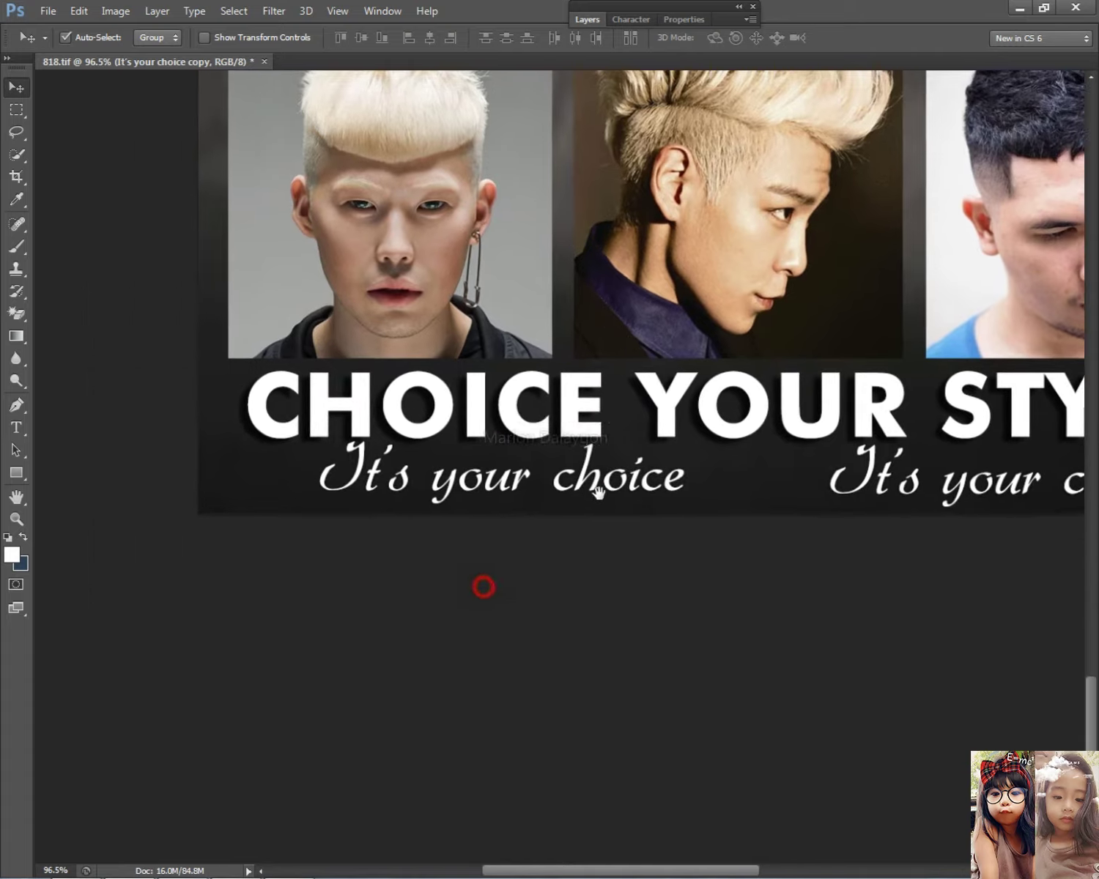
# - Nudge the It's your choice copy slightly to the right beneath CHOICE
pyautogui.press('Right')
pyautogui.press('Right')
pyautogui.press('Right')
pyautogui.press('Right')
pyautogui.press('Right')
pyautogui.press('Right')
pyautogui.press('Right')
pyautogui.press('Right')
pyautogui.press('Right')
pyautogui.press('Right')
pyautogui.press('Right')
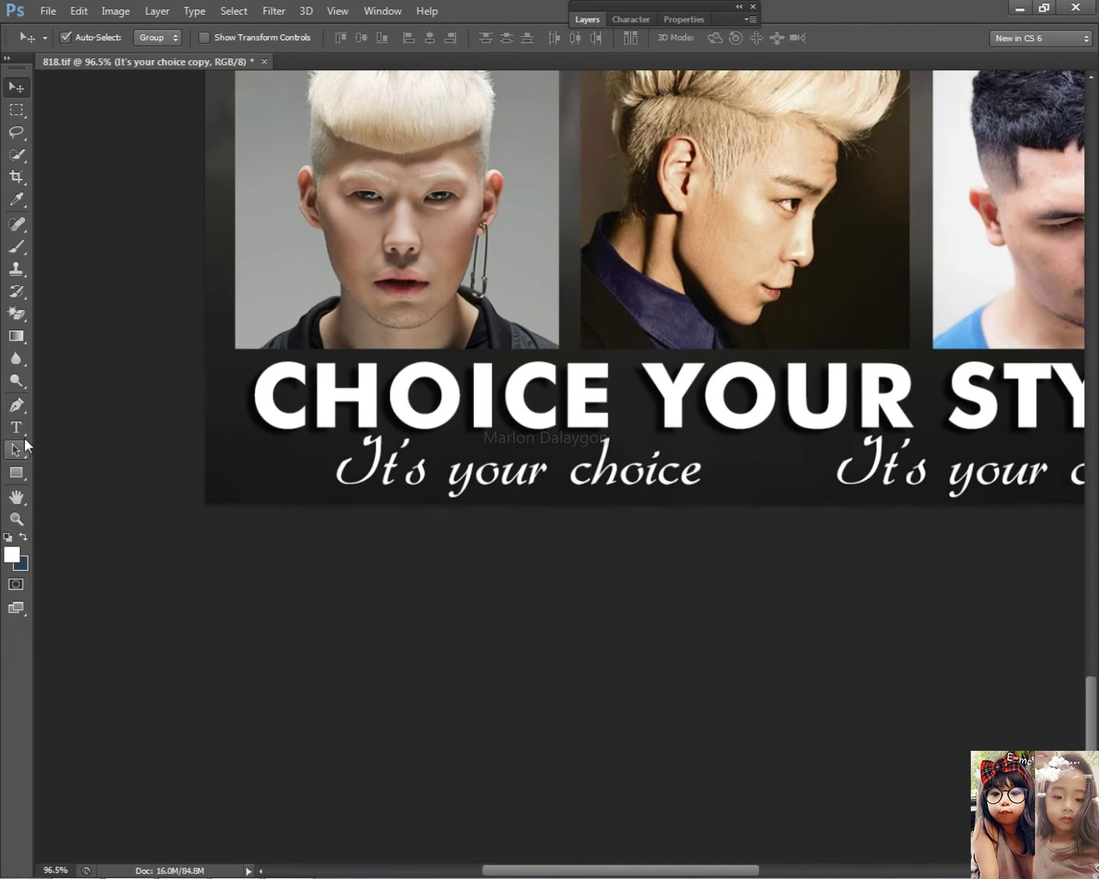
# - Replace the wording of the copied It's your choice text with Your new look
pyautogui.click(16, 427)
pyautogui.click(473, 458)
pyautogui.hotkey('ctrl', 'a')
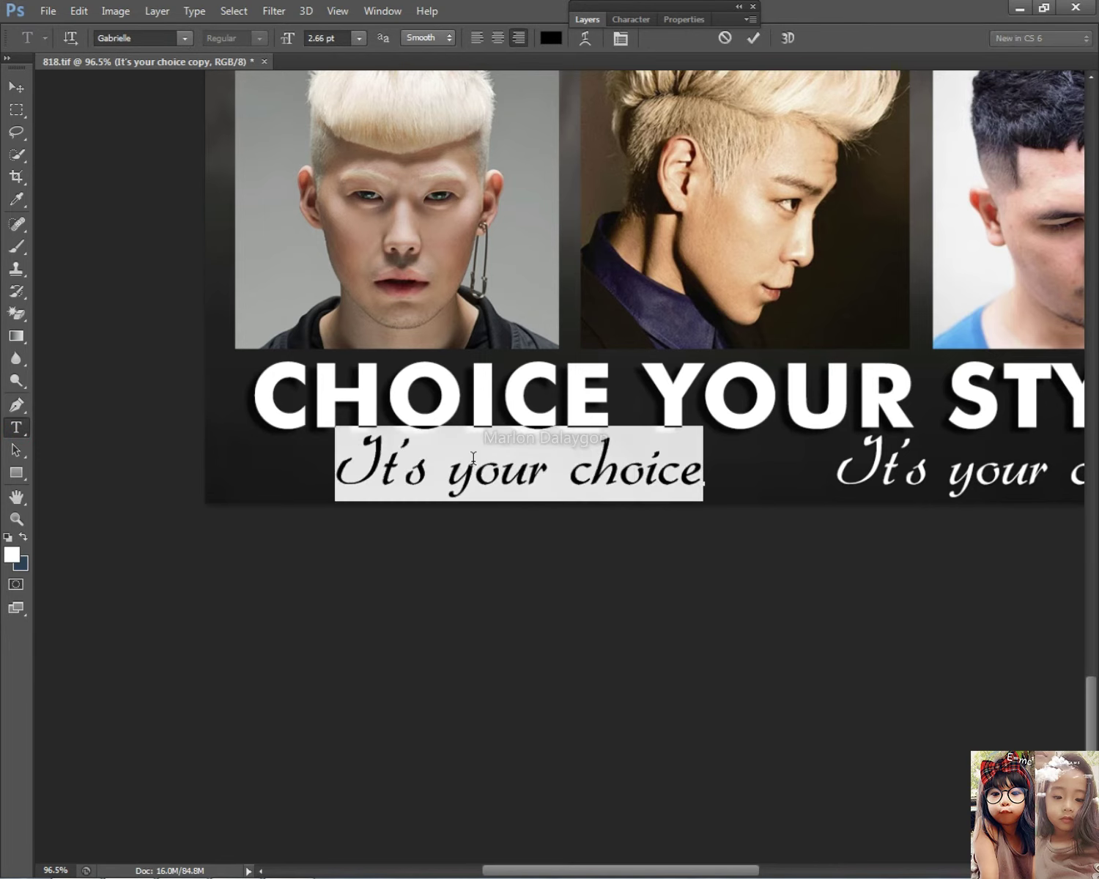
pyautogui.write('Yp')
pyautogui.press('BackSpace')
pyautogui.write('our')
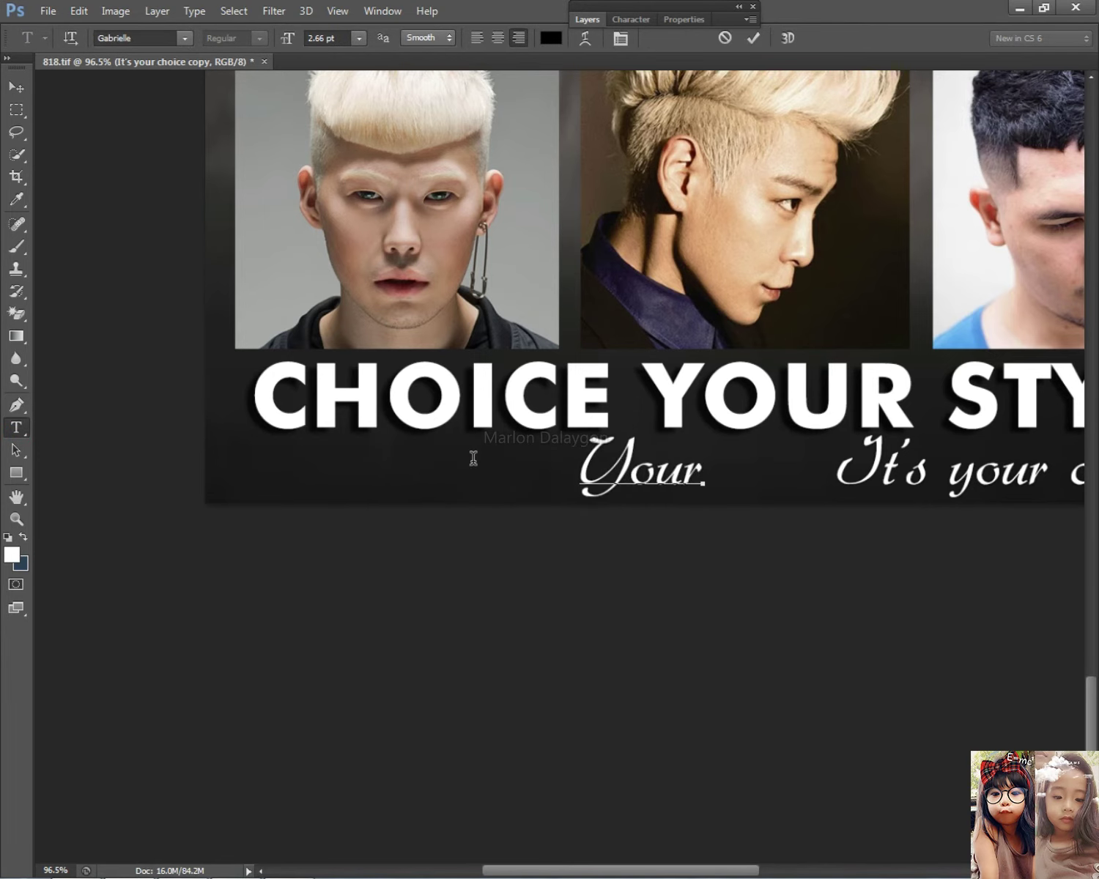
pyautogui.write(' ne')
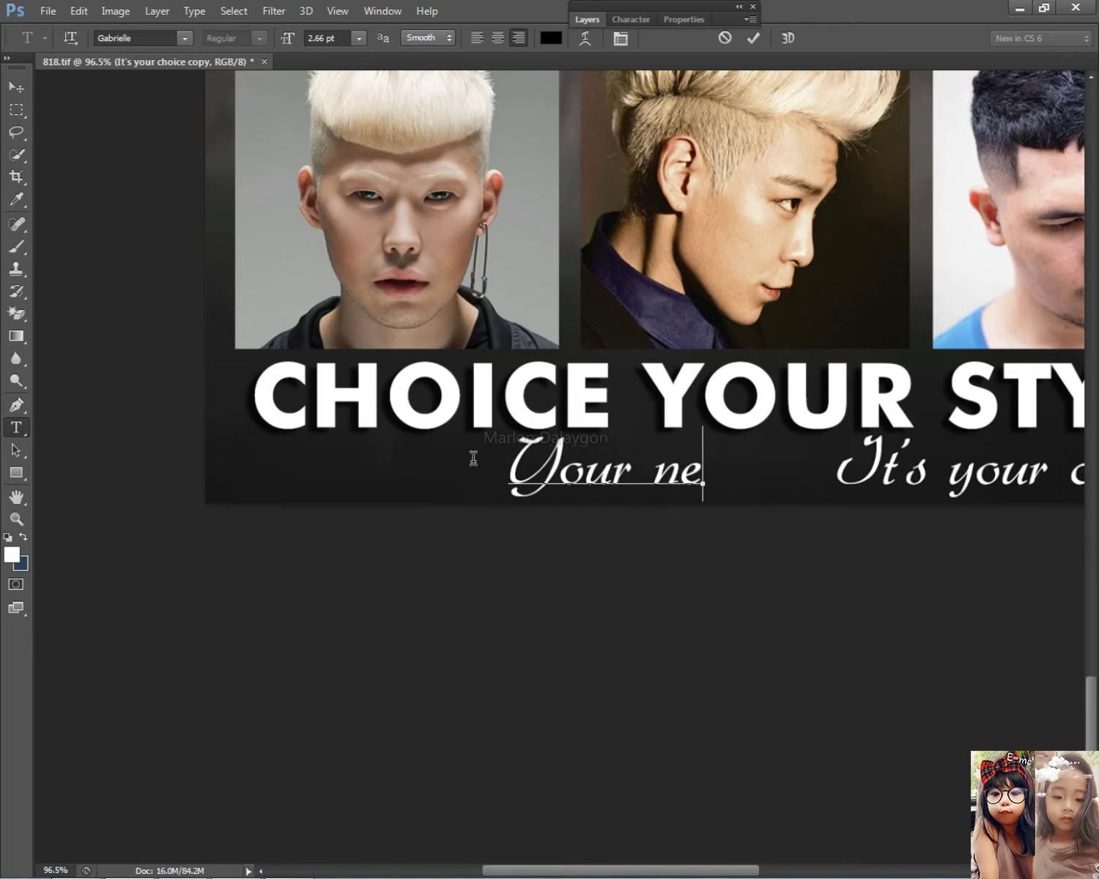
pyautogui.press('BackSpace')
pyautogui.write('we look')
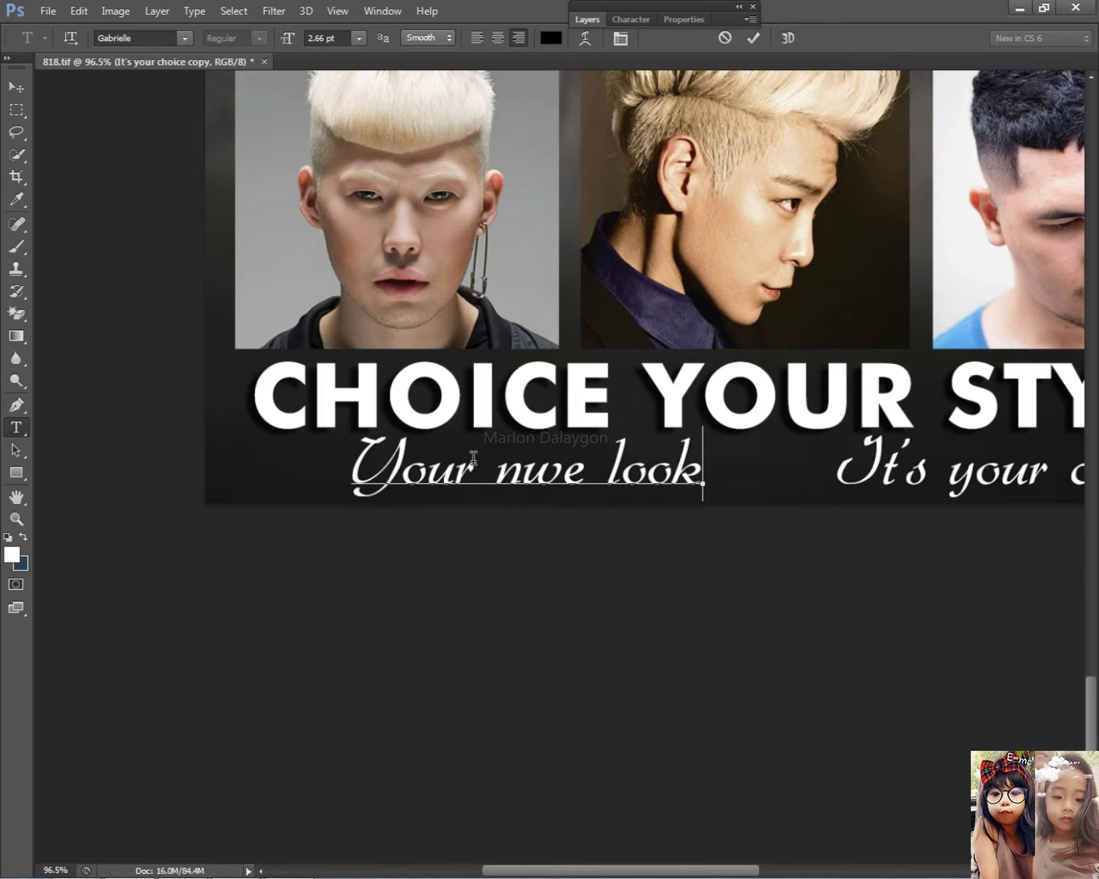
pyautogui.click(559, 470)
pyautogui.press('BackSpace')
pyautogui.write('w')
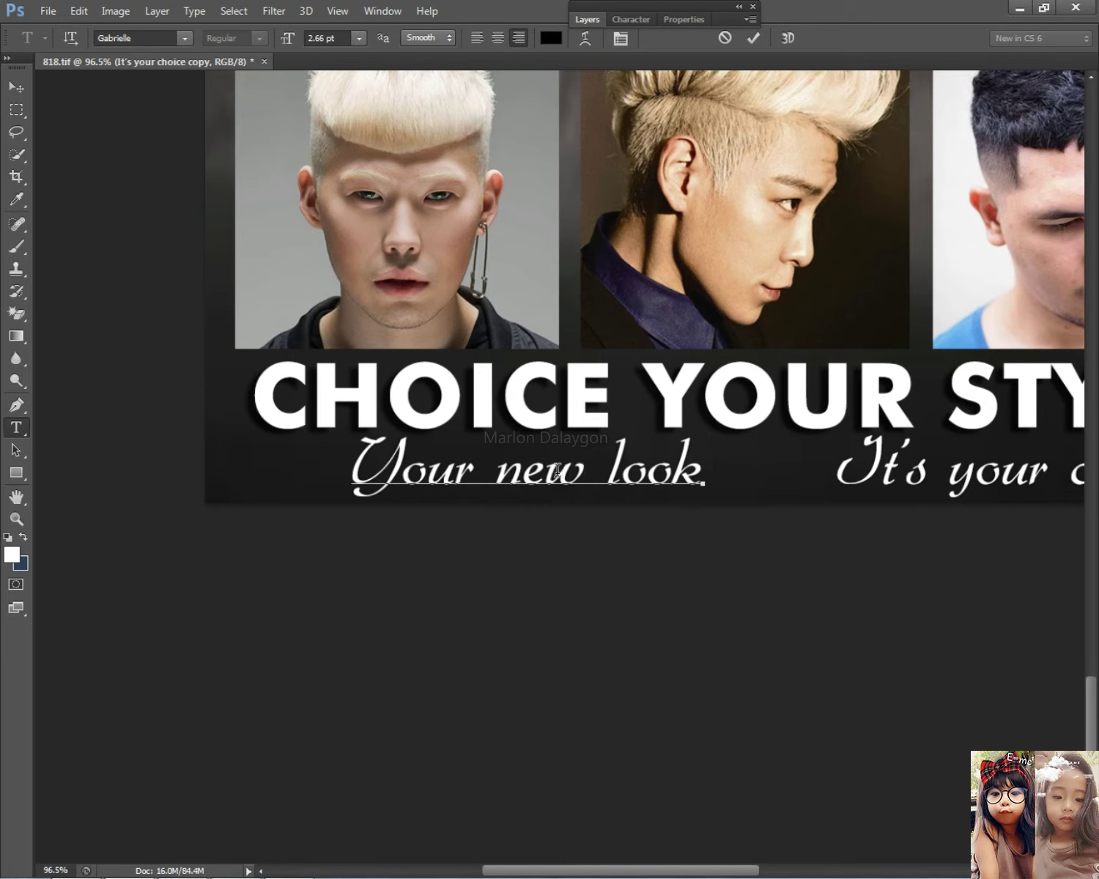
# - Scale the Your new look text down and position it beneath the end of CHOICE, nudged slightly downward
pyautogui.click(16, 87)
pyautogui.hotkey('ctrl', 't')
pyautogui.moveTo(708, 501); pyautogui.dragTo(637, 486)
pyautogui.moveTo(576, 449); pyautogui.dragTo(642, 459)
pyautogui.press('Return')
pyautogui.press('Down')
pyautogui.press('Down')
pyautogui.press('Down')
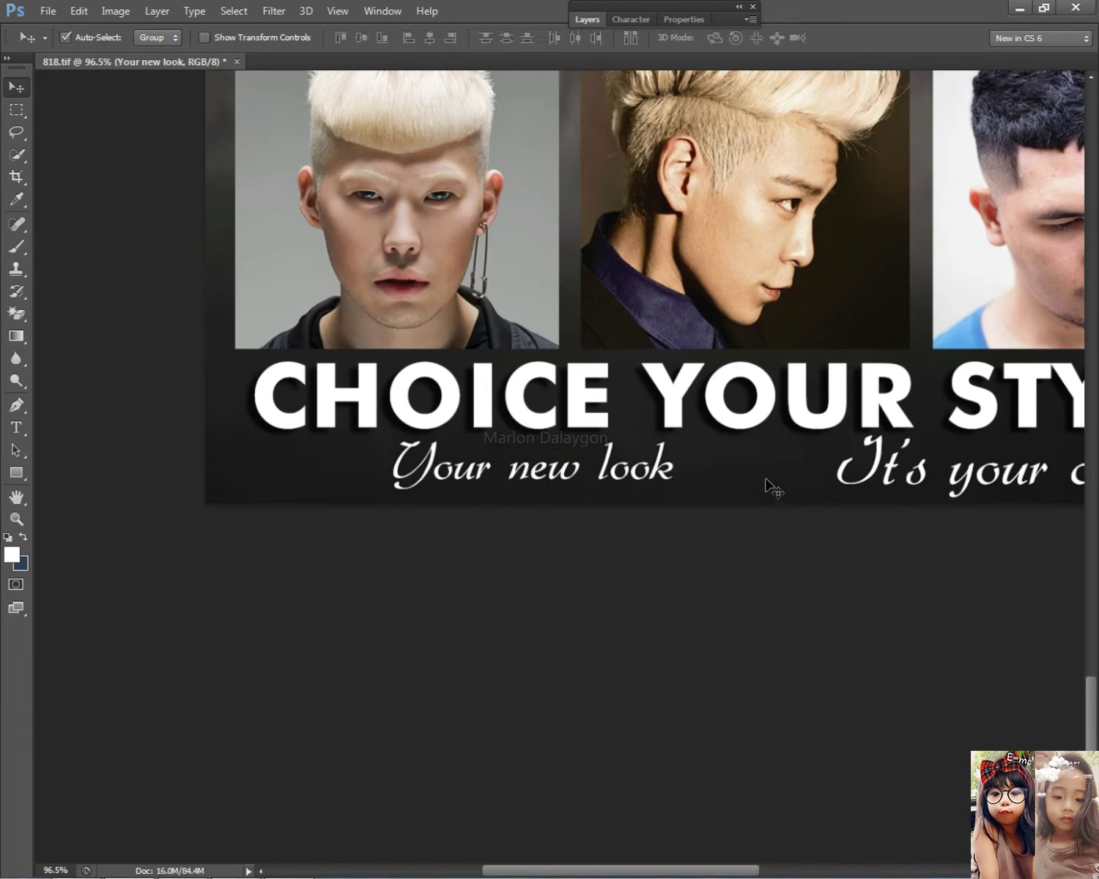
# - Change the Color Overlay of the Your new look text to bright yellow (fef500)
pyautogui.scroll(-5, 718, 399)
pyautogui.scroll(3, 762, 454)
pyautogui.click(841, 428)
pyautogui.click(644, 415)
pyautogui.click(586, 19)
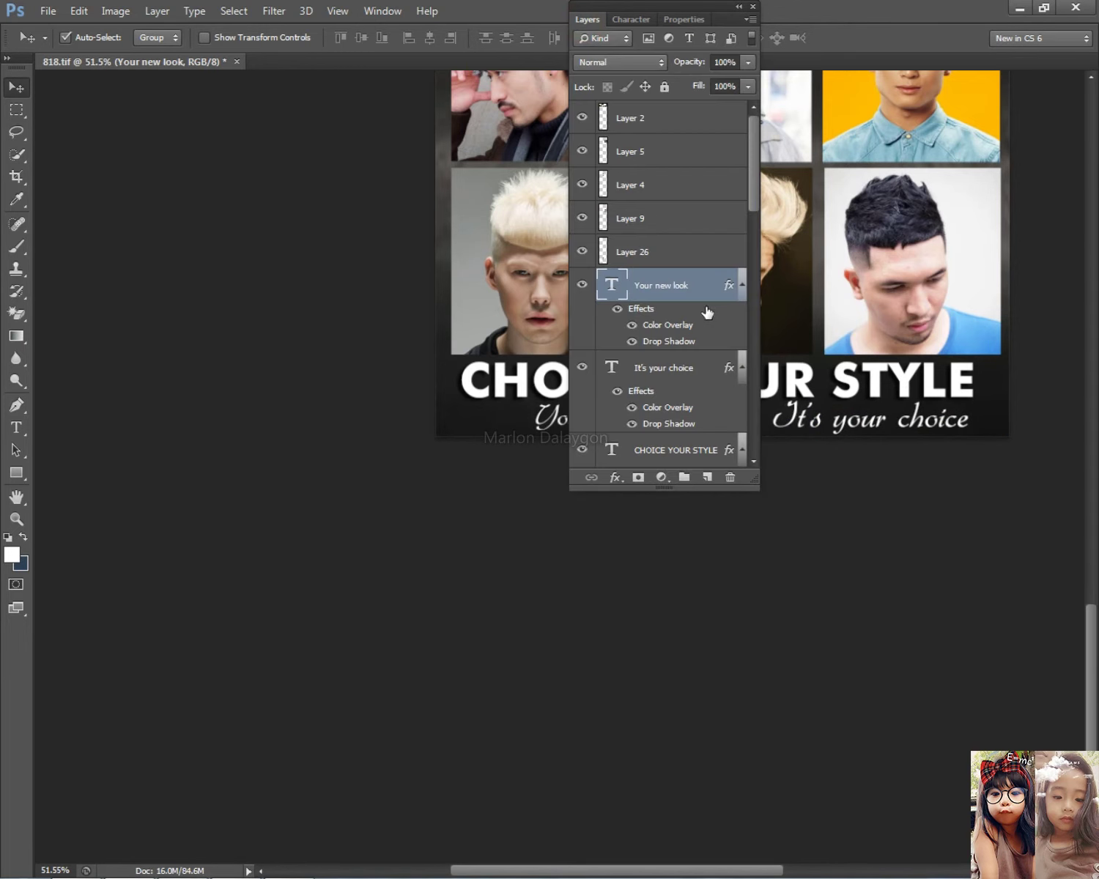
pyautogui.doubleClick(703, 291)
pyautogui.click(356, 358)
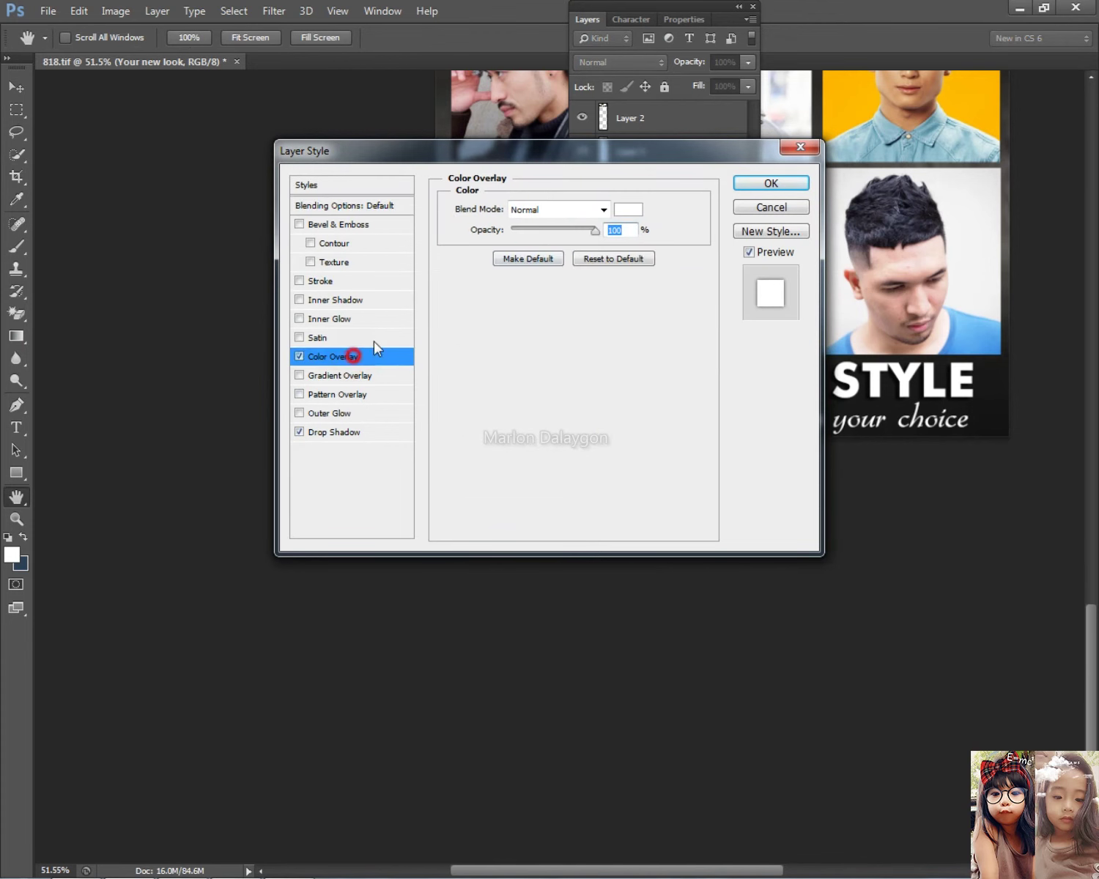
pyautogui.click(627, 210)
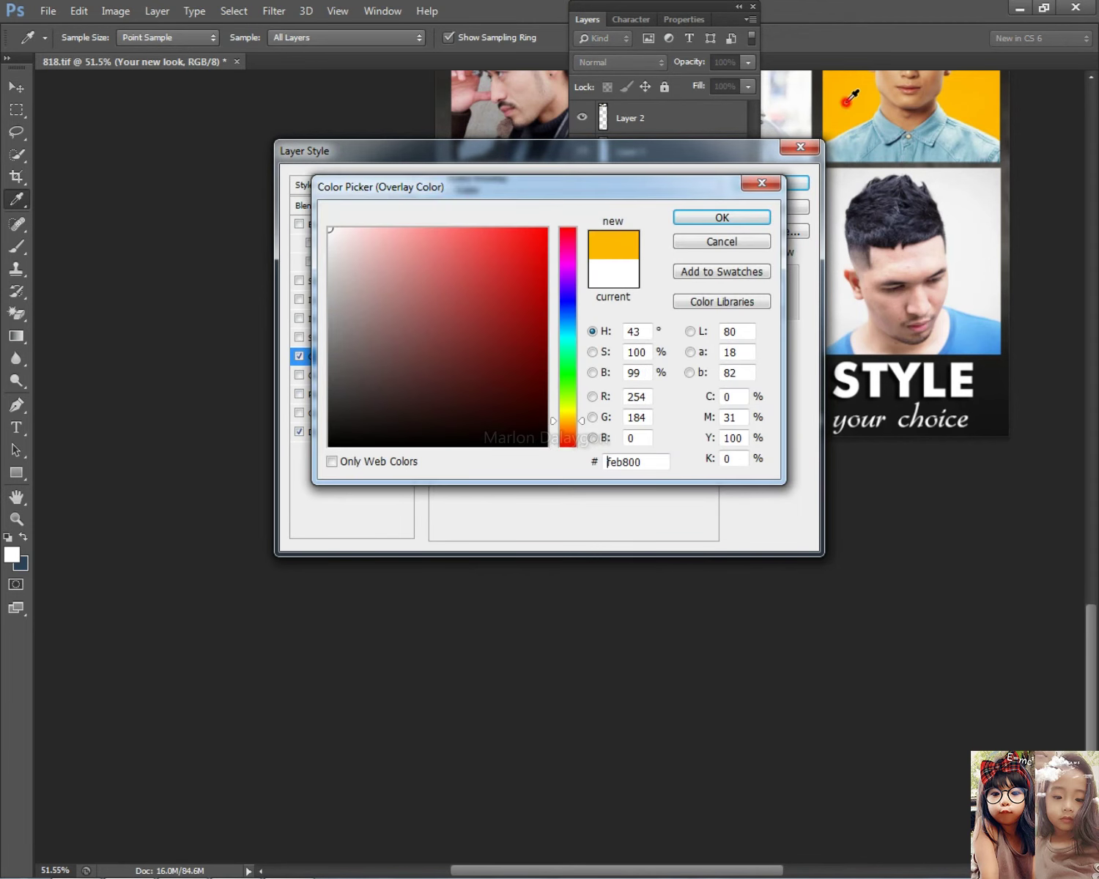
pyautogui.click(847, 102)
pyautogui.click(568, 413)
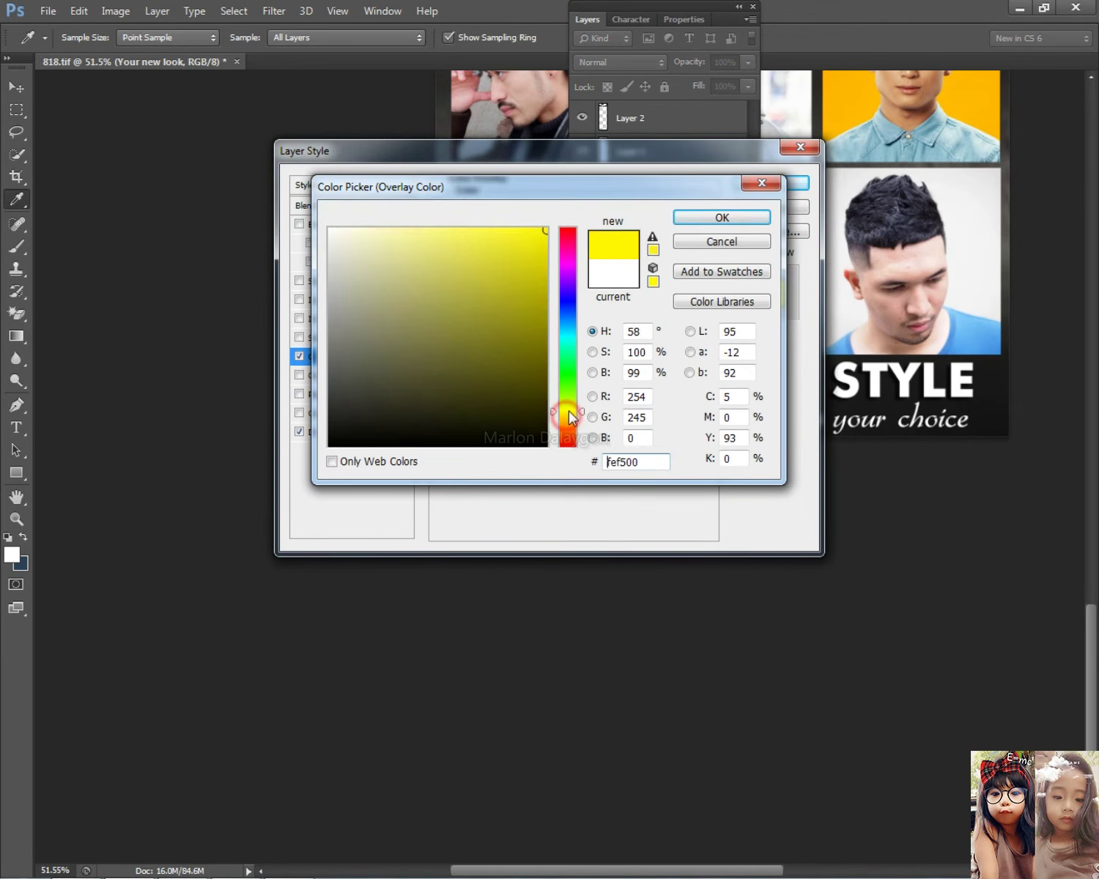
pyautogui.click(747, 217)
pyautogui.click(768, 179)
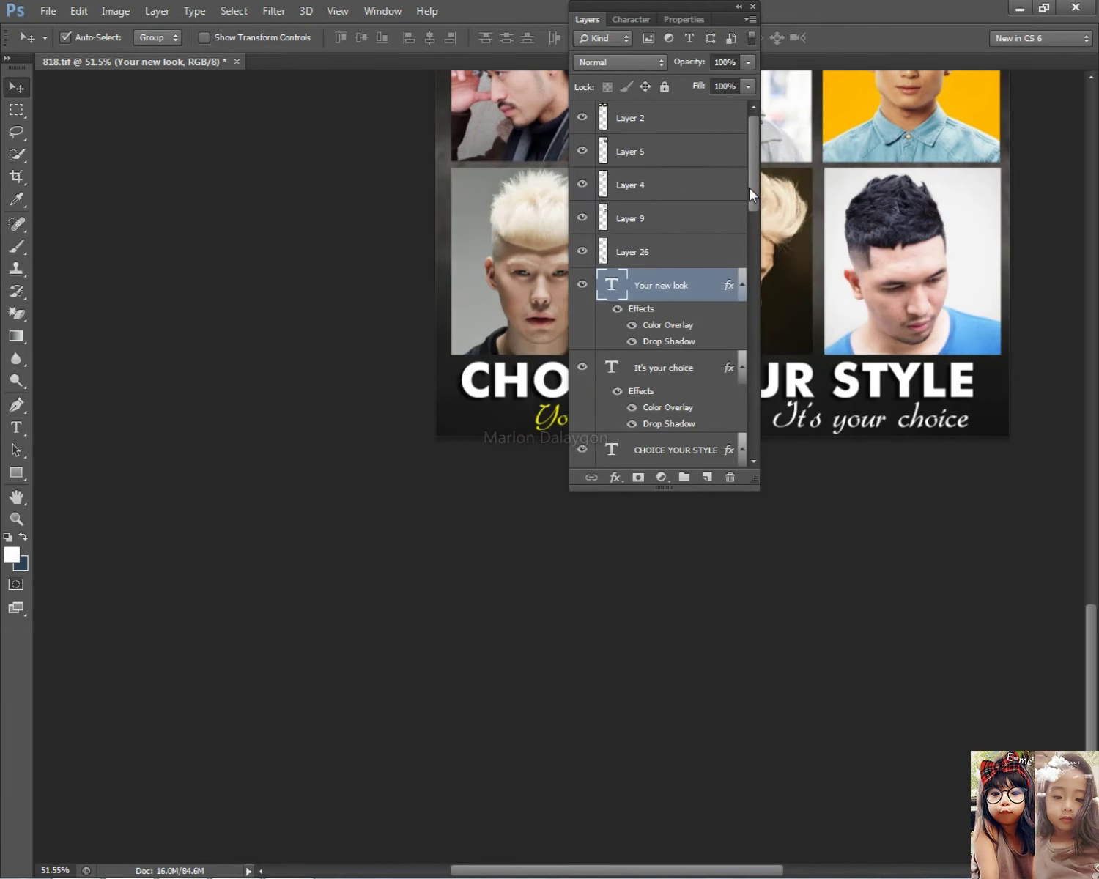
pyautogui.click(594, 27)
# - Shift the Your new look text slightly to the right and review the whole poster from header to captions
pyautogui.scroll(5, 533, 440)
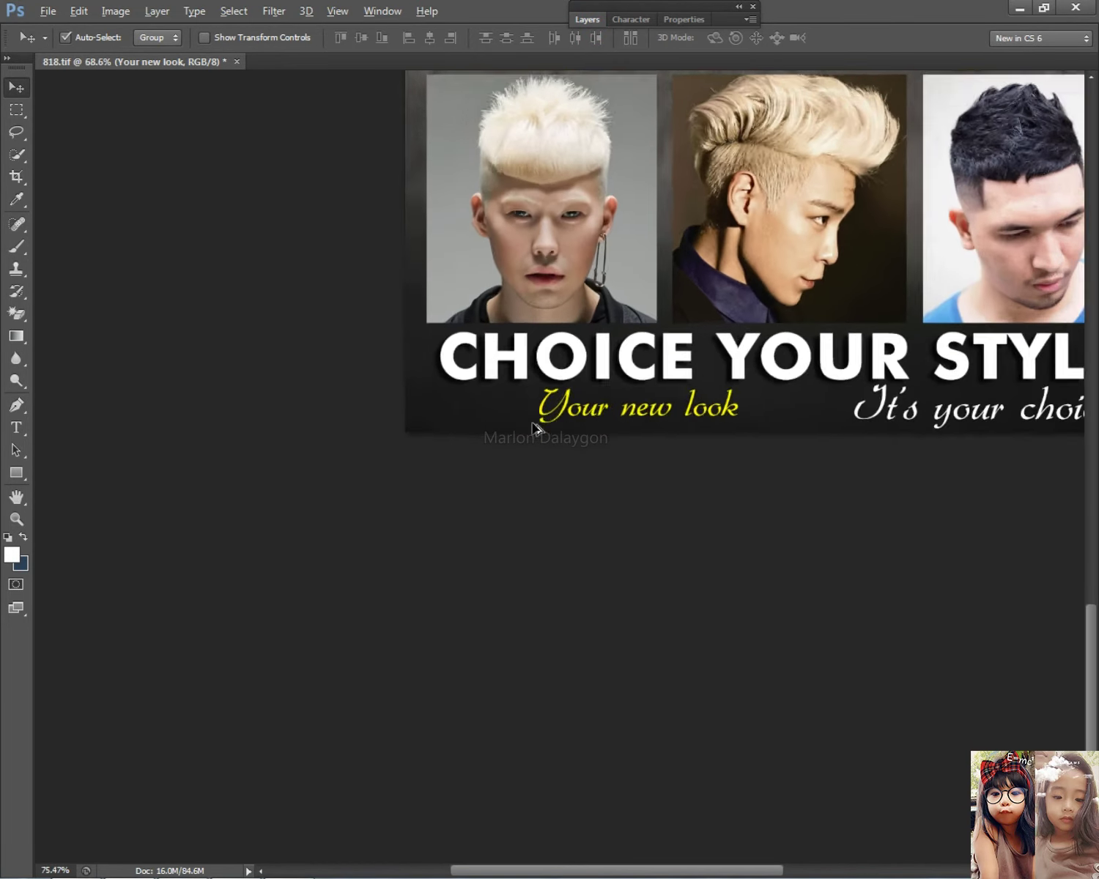
pyautogui.moveTo(621, 400); pyautogui.dragTo(625, 403)
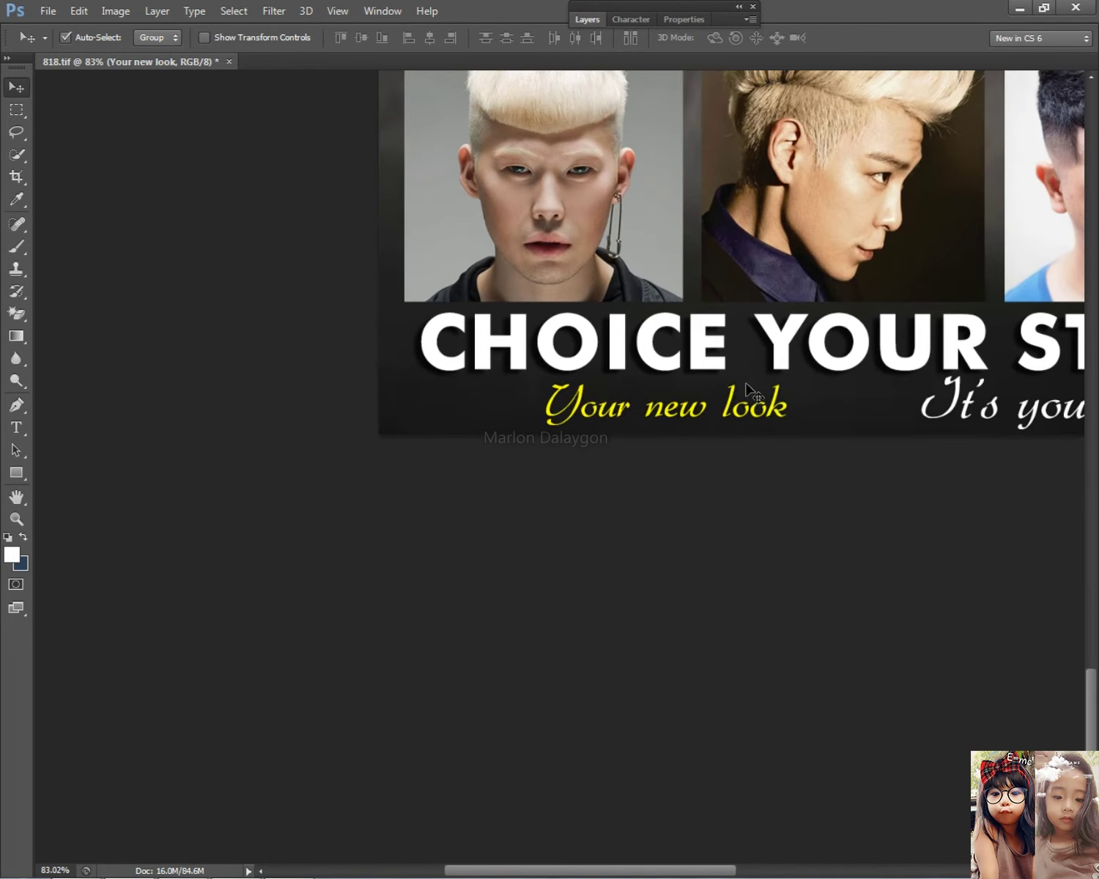
pyautogui.scroll(-5, 742, 433)
pyautogui.scroll(5, 739, 429)
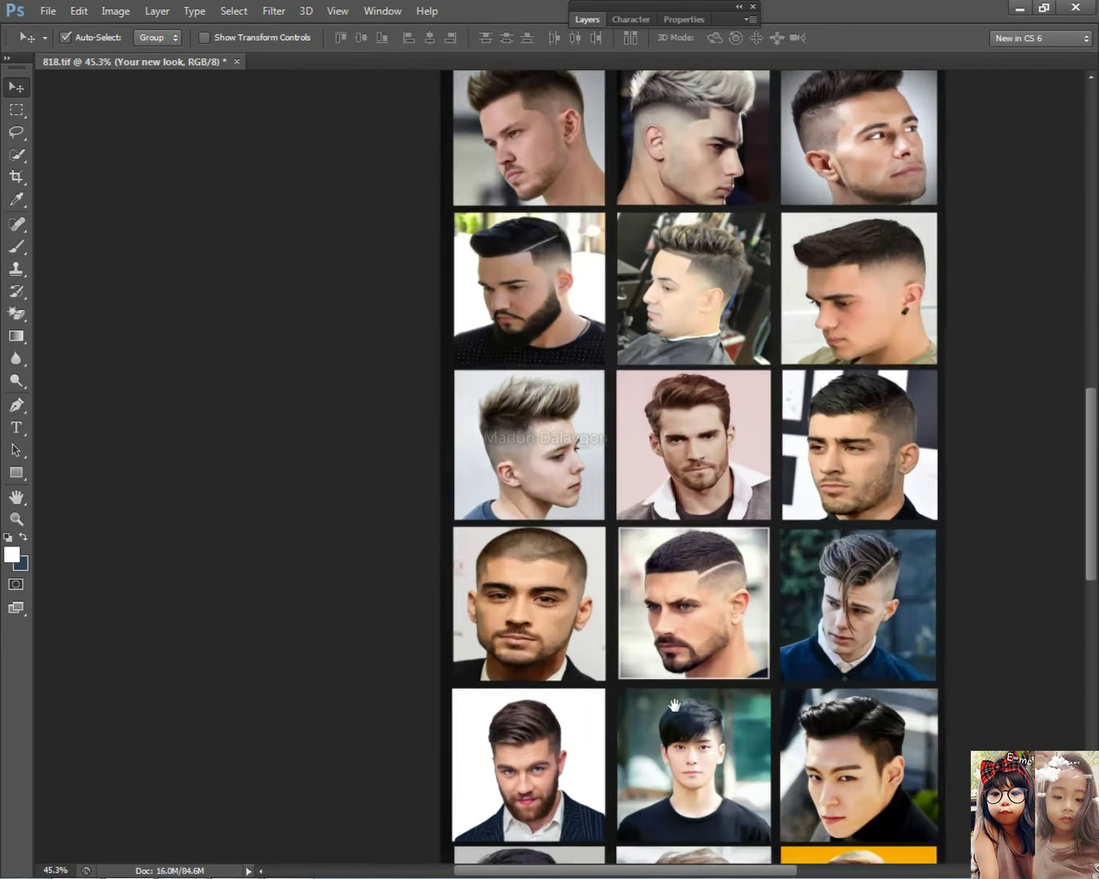
pyautogui.scroll(-5, 832, 288)
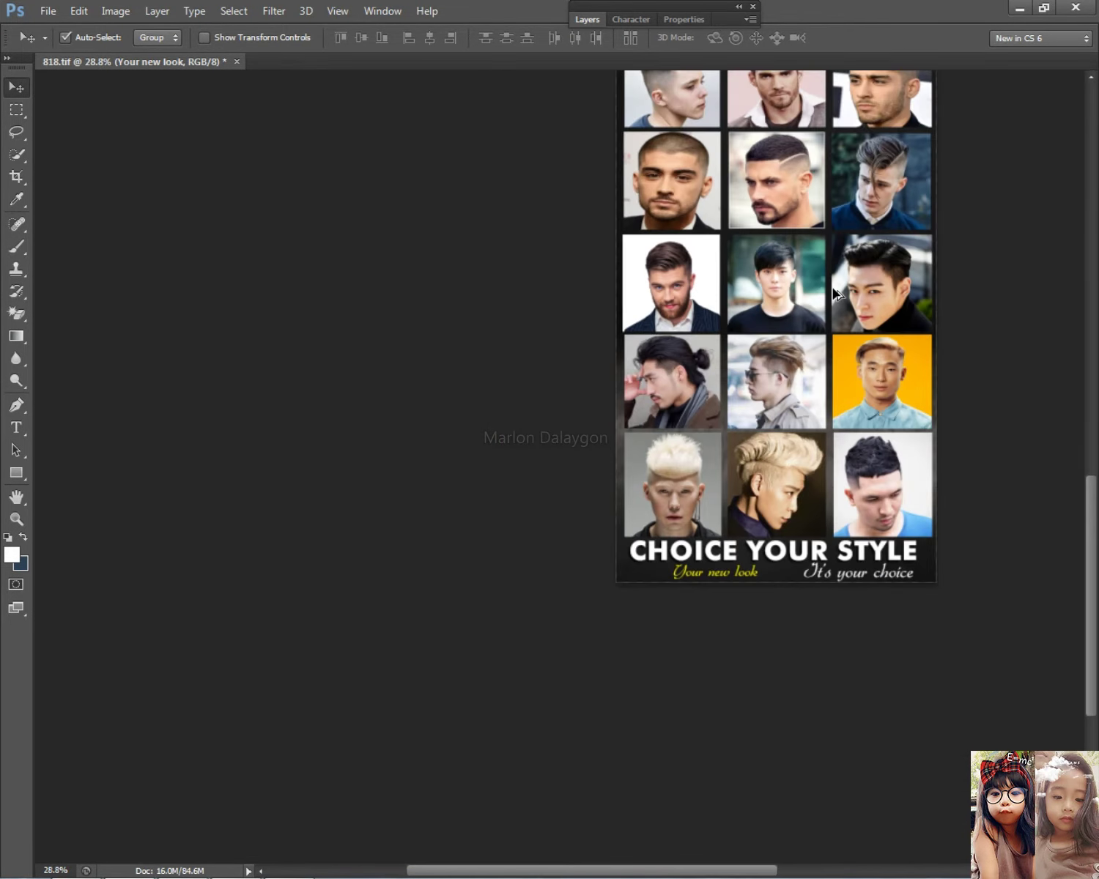
pyautogui.scroll(4, 796, 288)
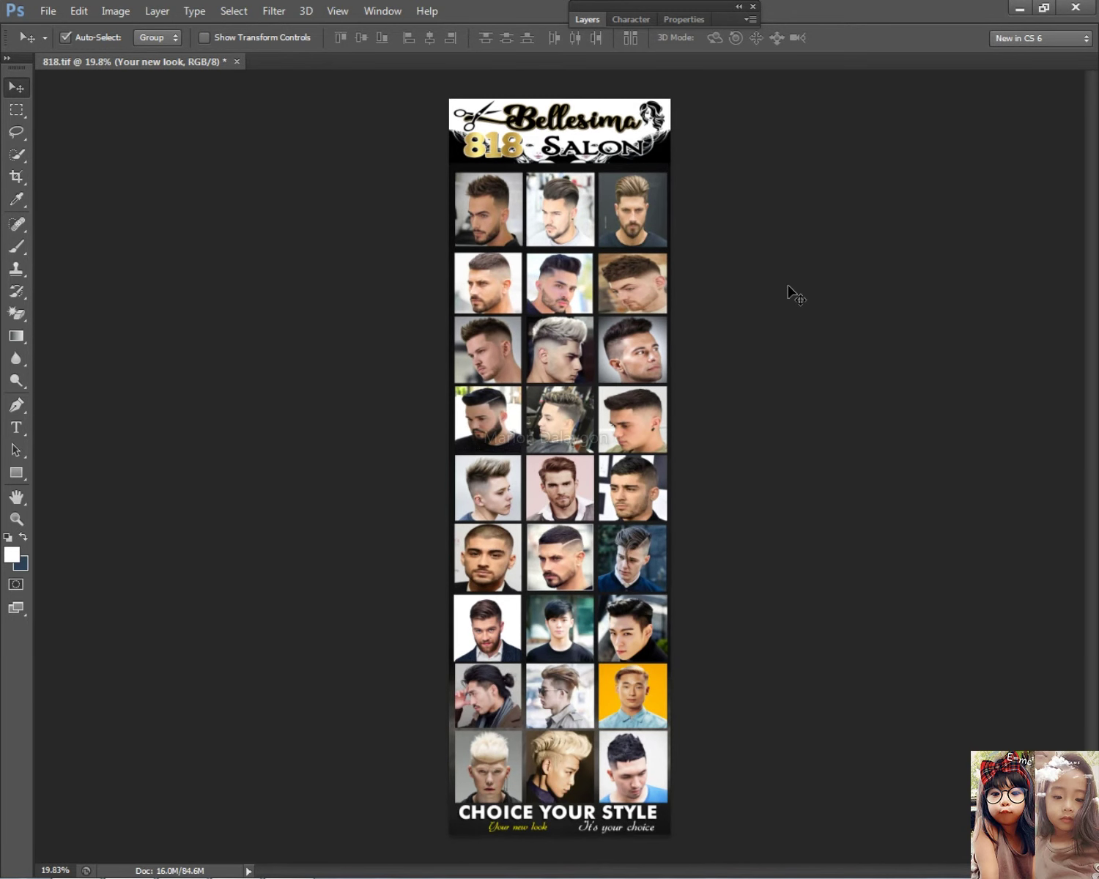
# - Switch to the Facebook page in the Chrome browser and open the Messenger conversation list
pyautogui.hotkey('alt', 'Tab')
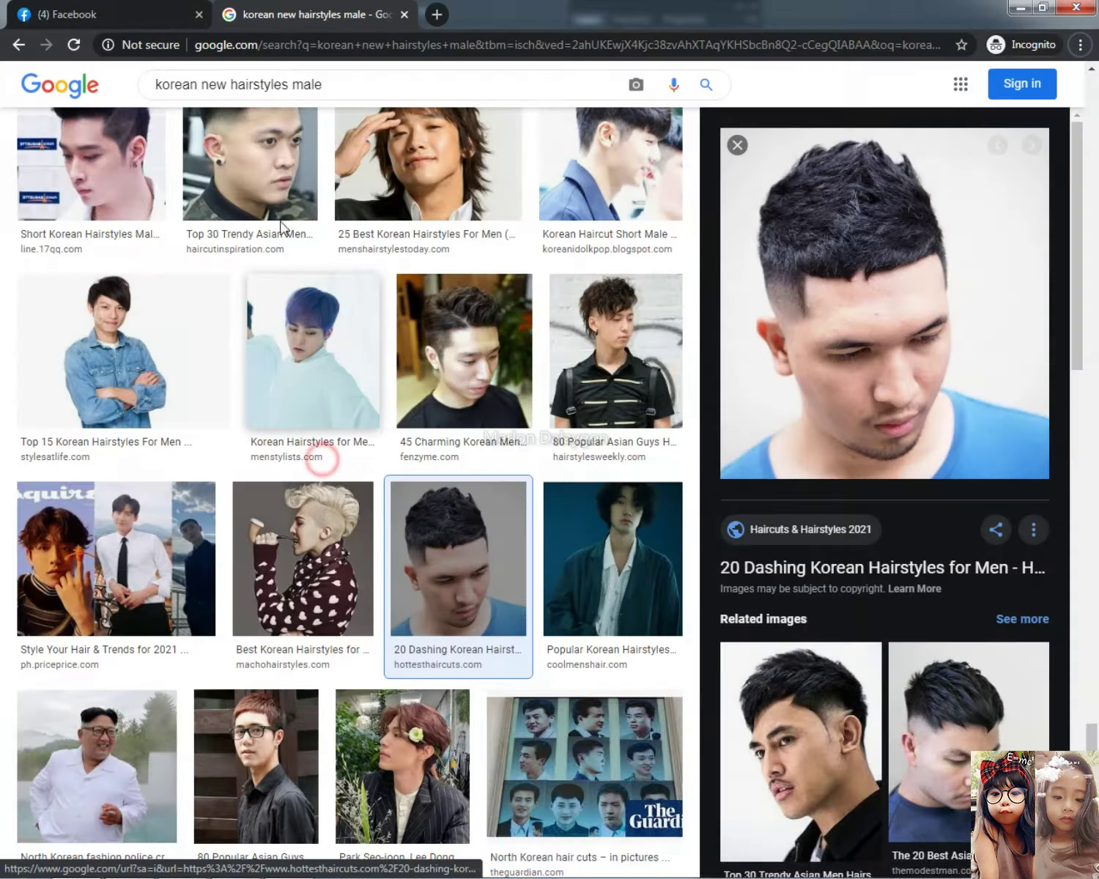
pyautogui.hotkey('ctrl', 'shift', 'Tab')
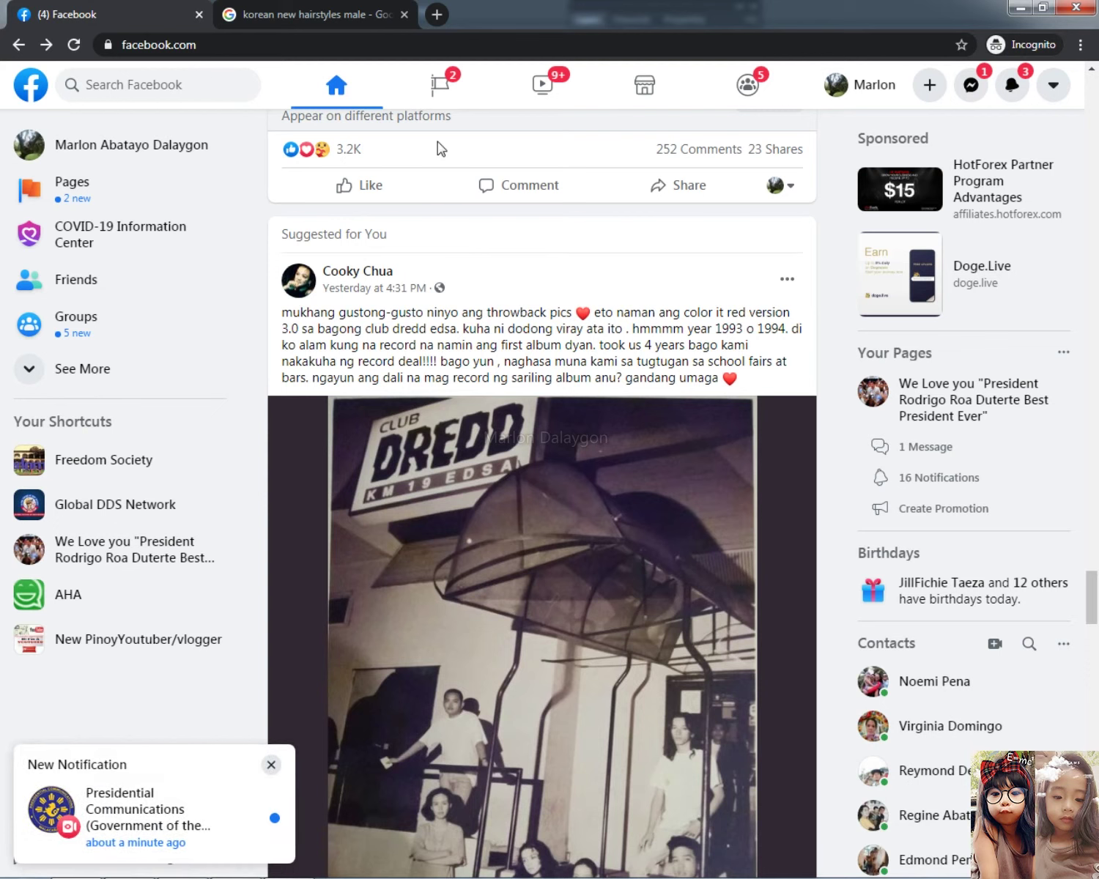
pyautogui.click(978, 90)
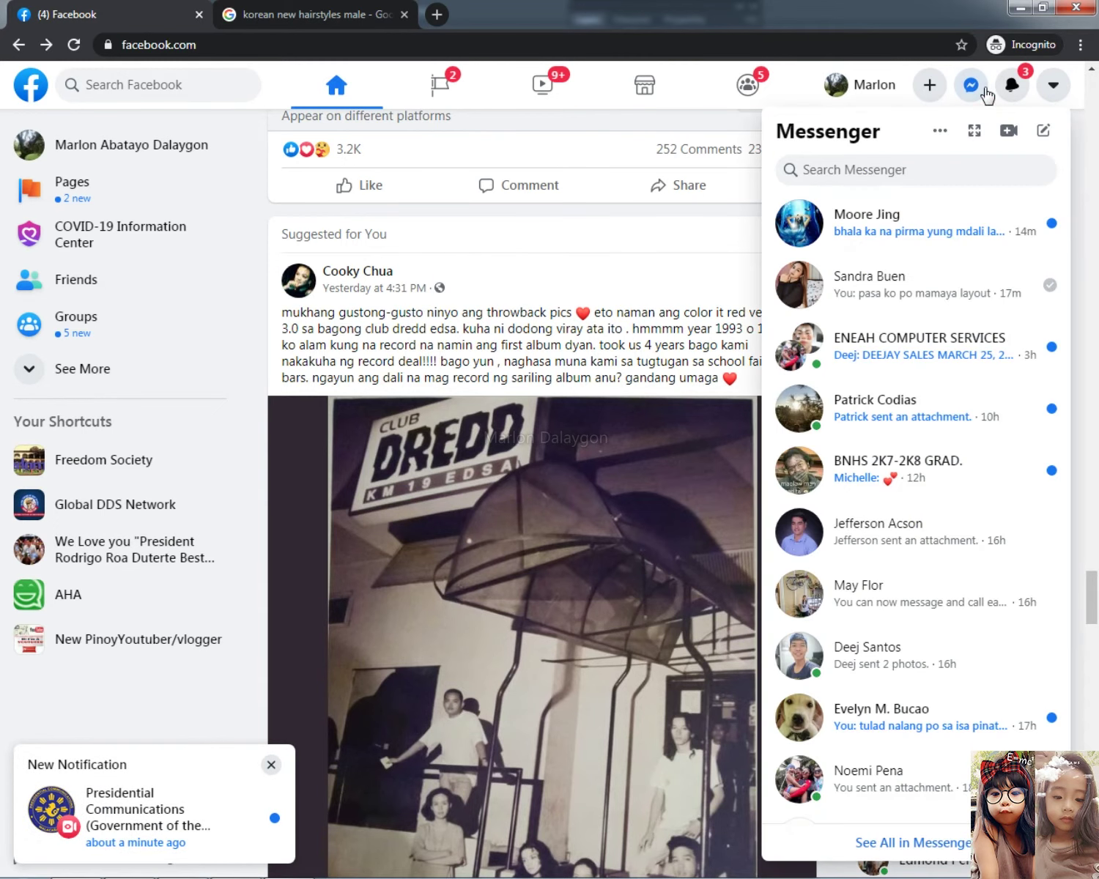
# - Open the client's Messenger conversation, send the attached screenshot of the poster layout, and return to Photoshop
pyautogui.click(890, 286)
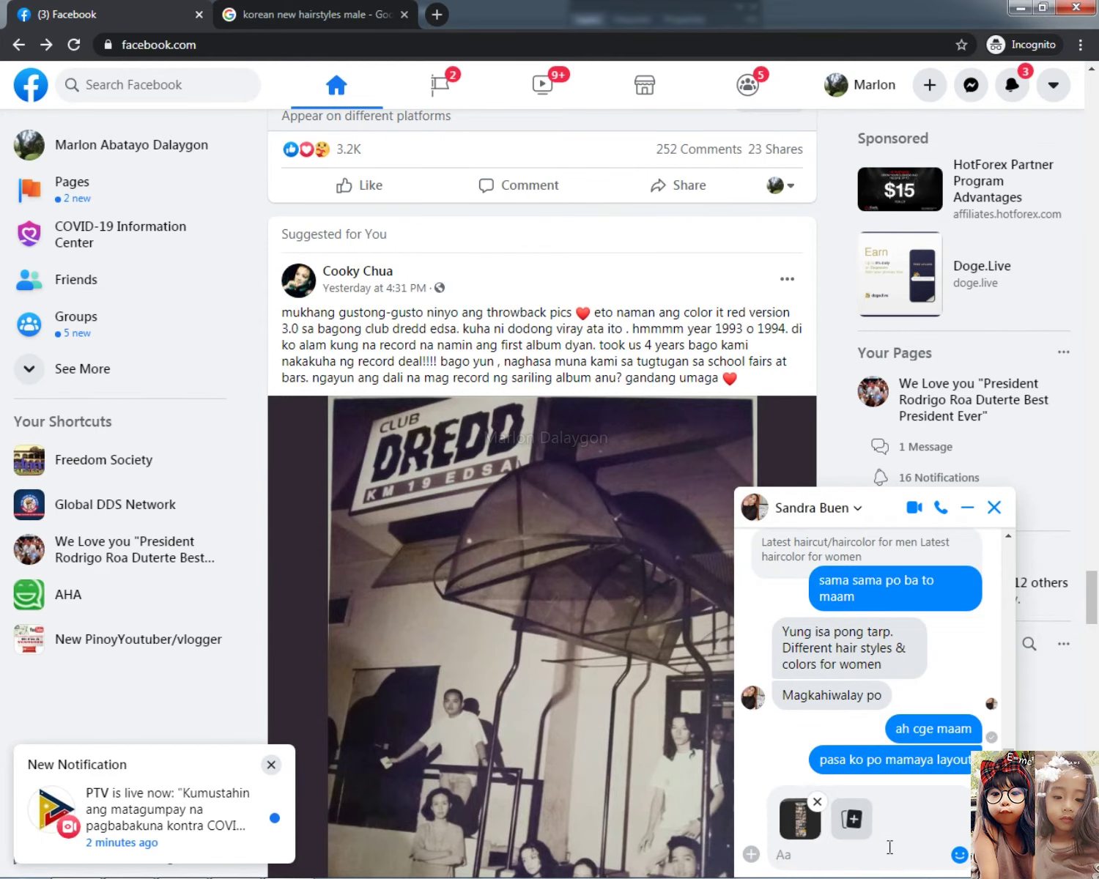
pyautogui.press('Return')
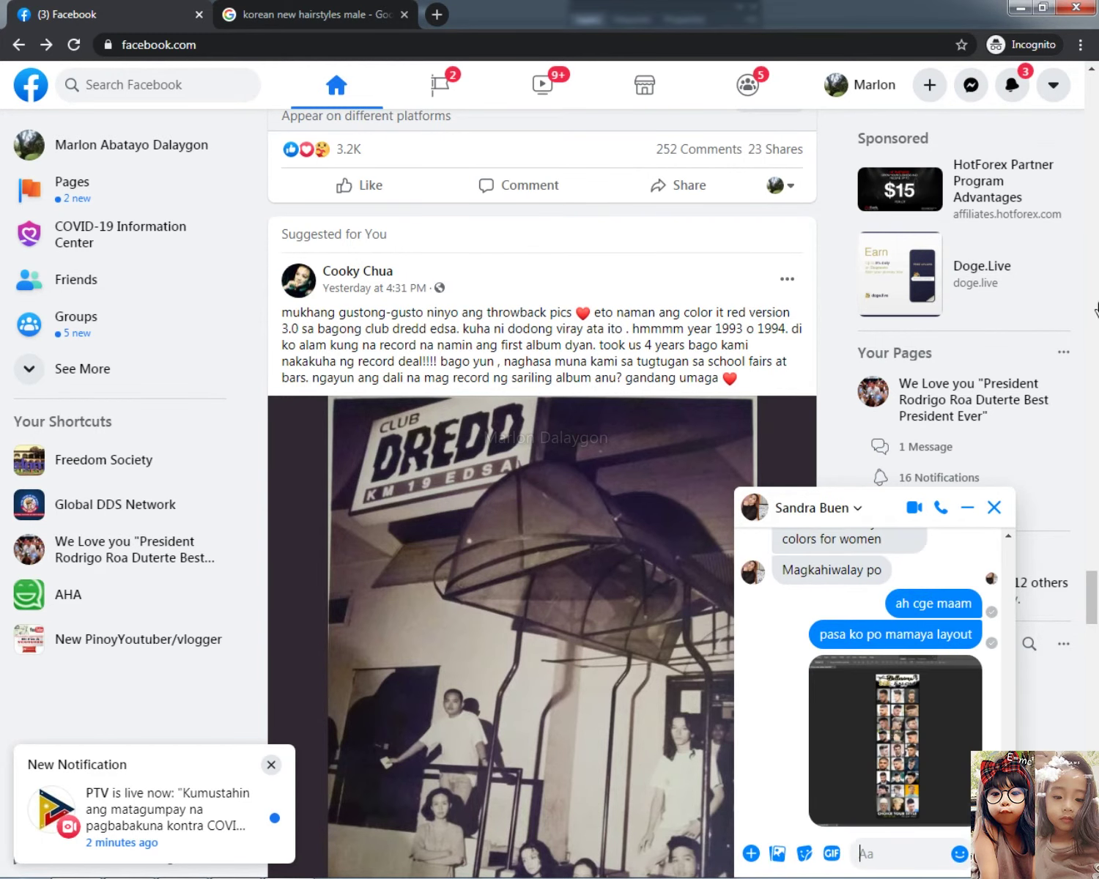
pyautogui.click(1019, 7)
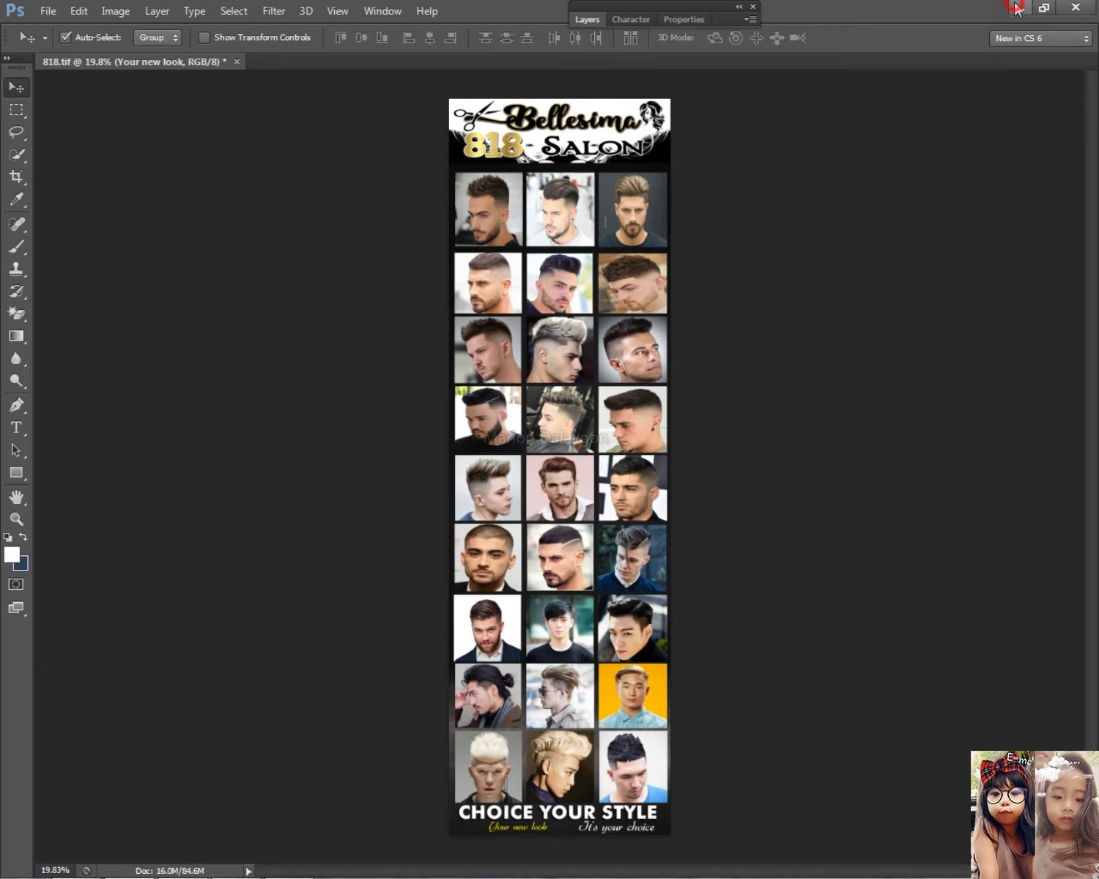
# - Save the changes to the poster file 818.tif and fit the poster to the window
pyautogui.click(58, 10)
pyautogui.click(98, 202)
pyautogui.hotkey('ctrl', '0')
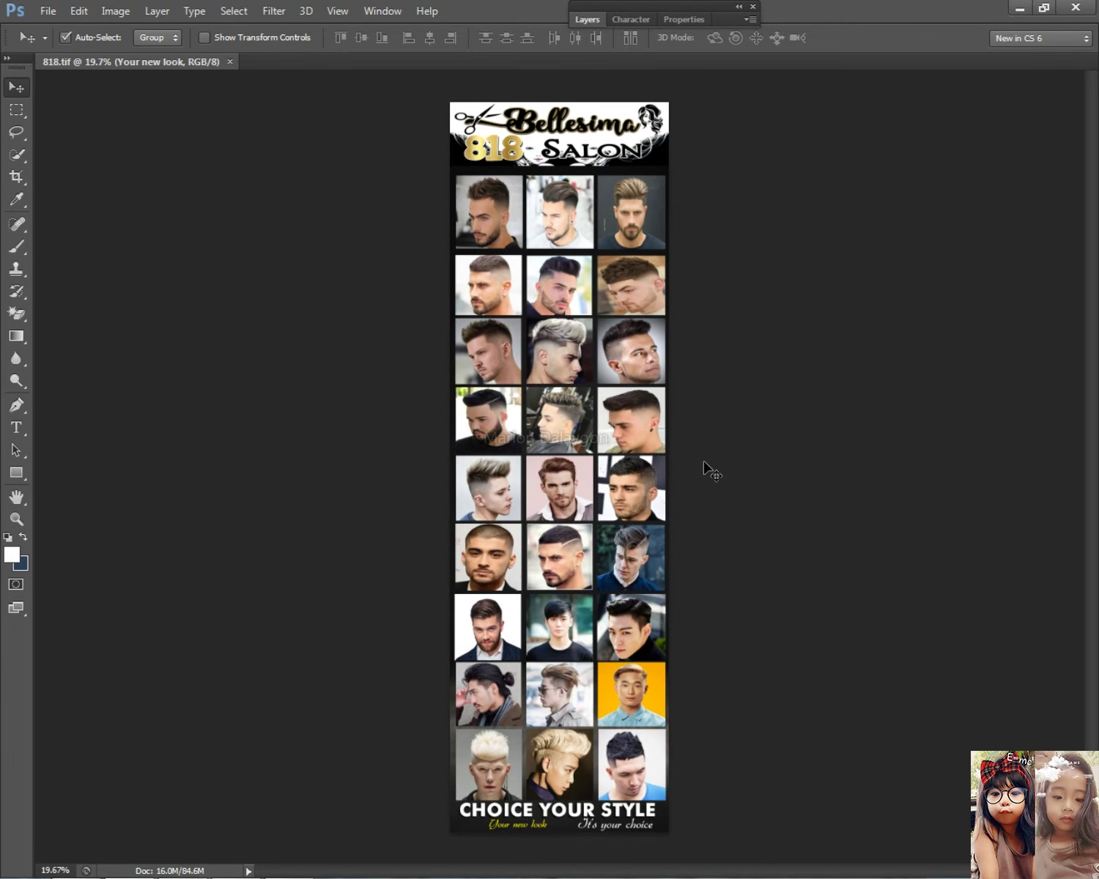
# - Open the yellow Your new look caption for text editing near the end of the word look
pyautogui.scroll(5, 702, 477)
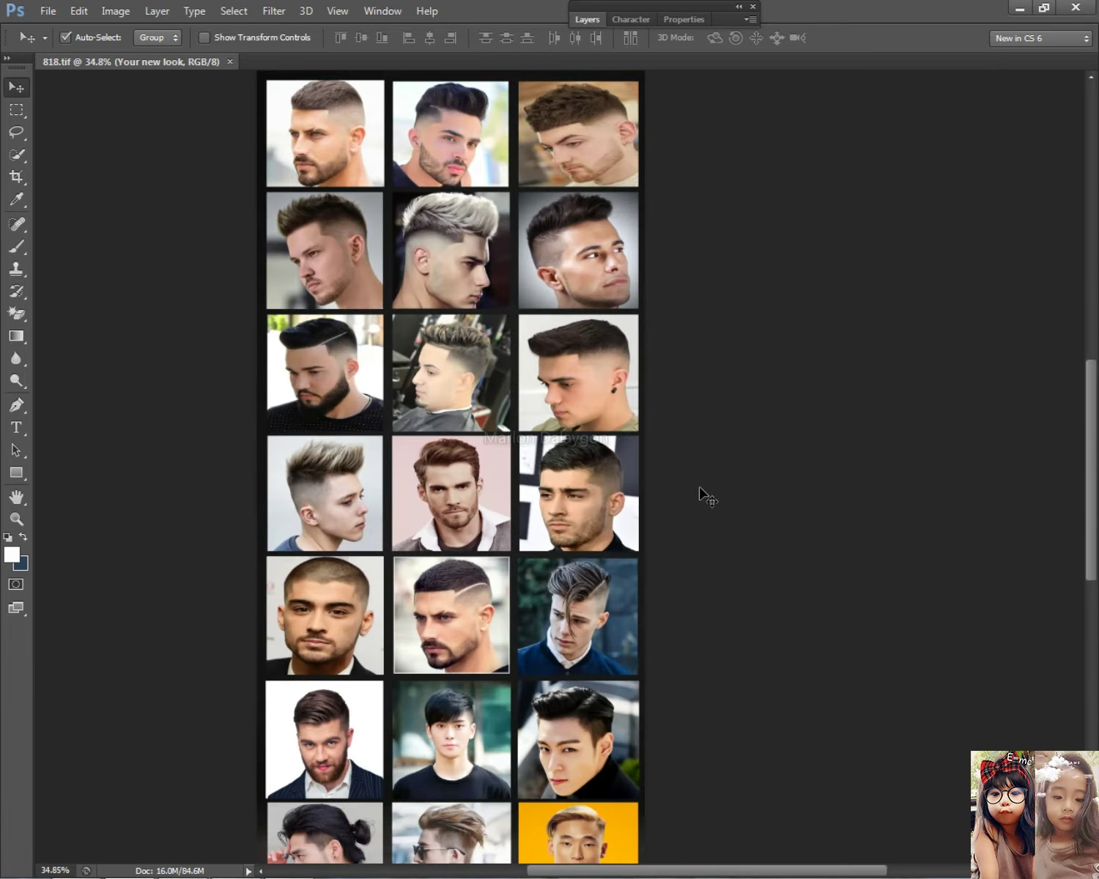
pyautogui.scroll(-6, 699, 496)
pyautogui.scroll(1, 632, 487)
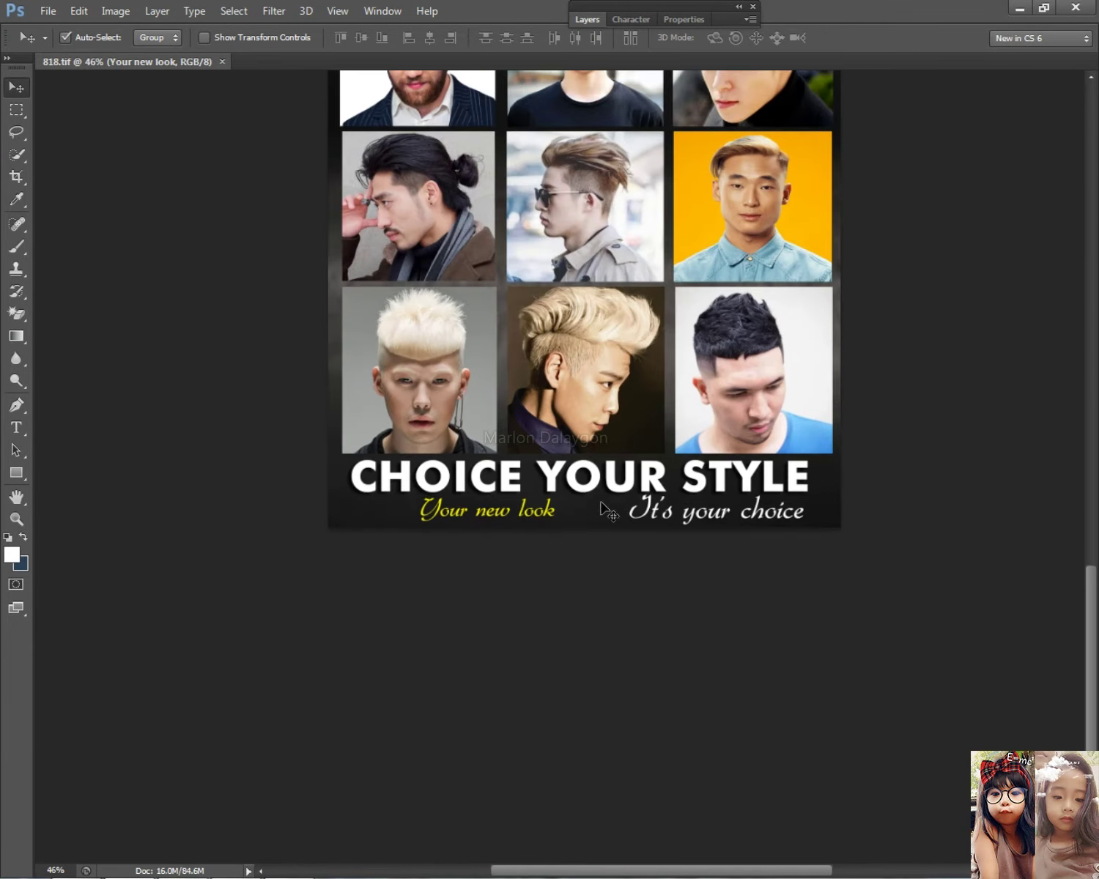
pyautogui.scroll(-2, 627, 473)
pyautogui.scroll(4, 595, 517)
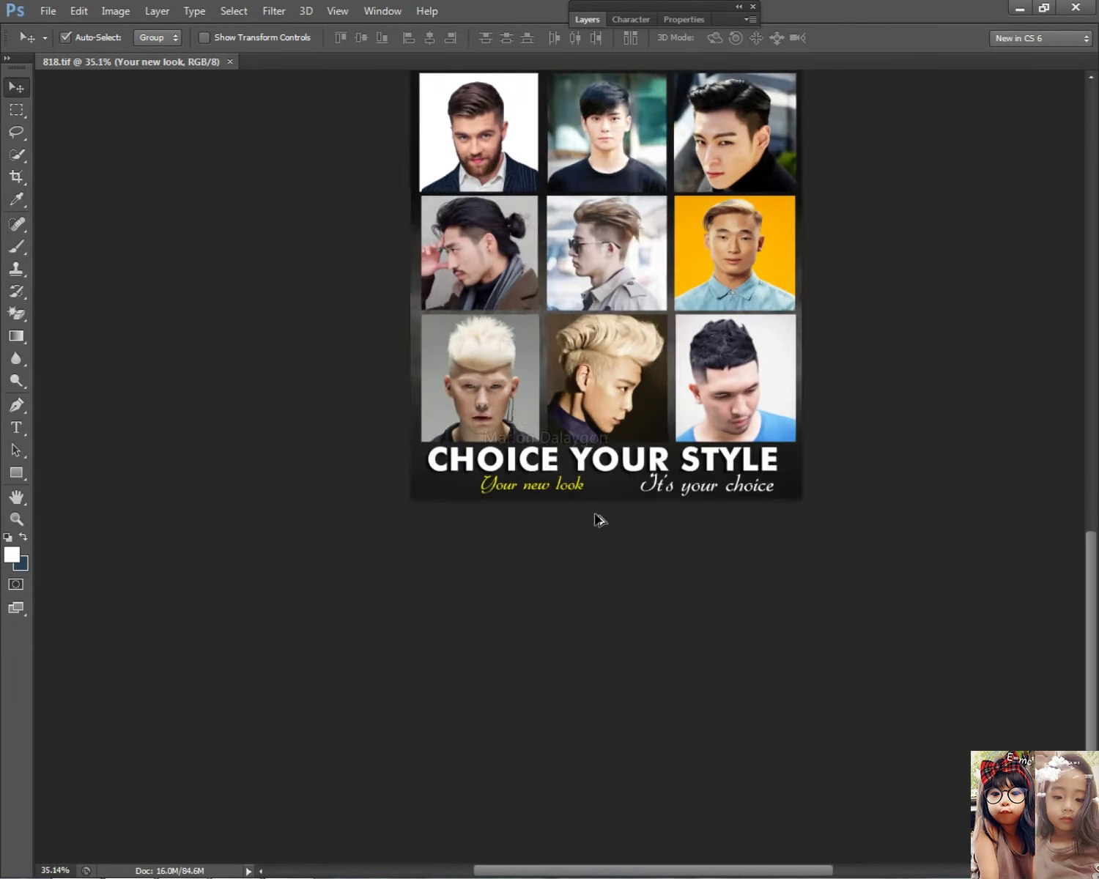
pyautogui.scroll(1, 596, 519)
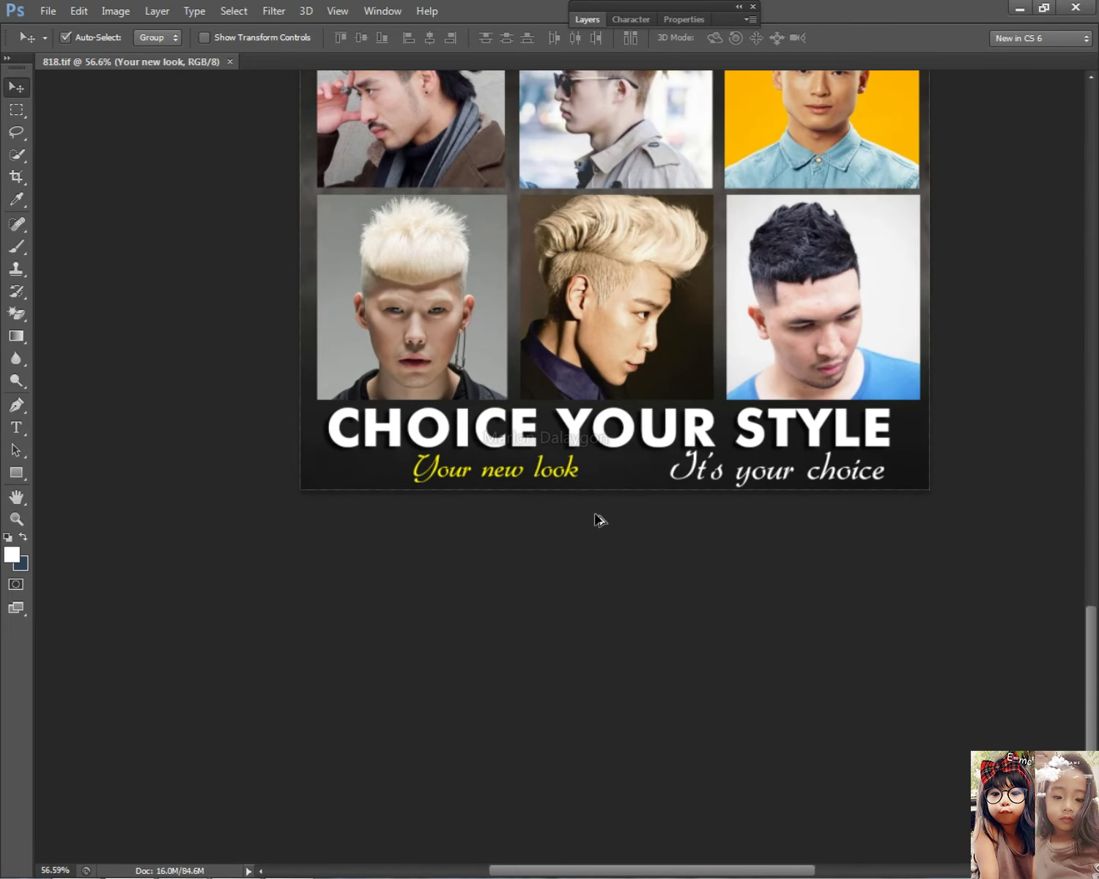
pyautogui.scroll(3, 596, 519)
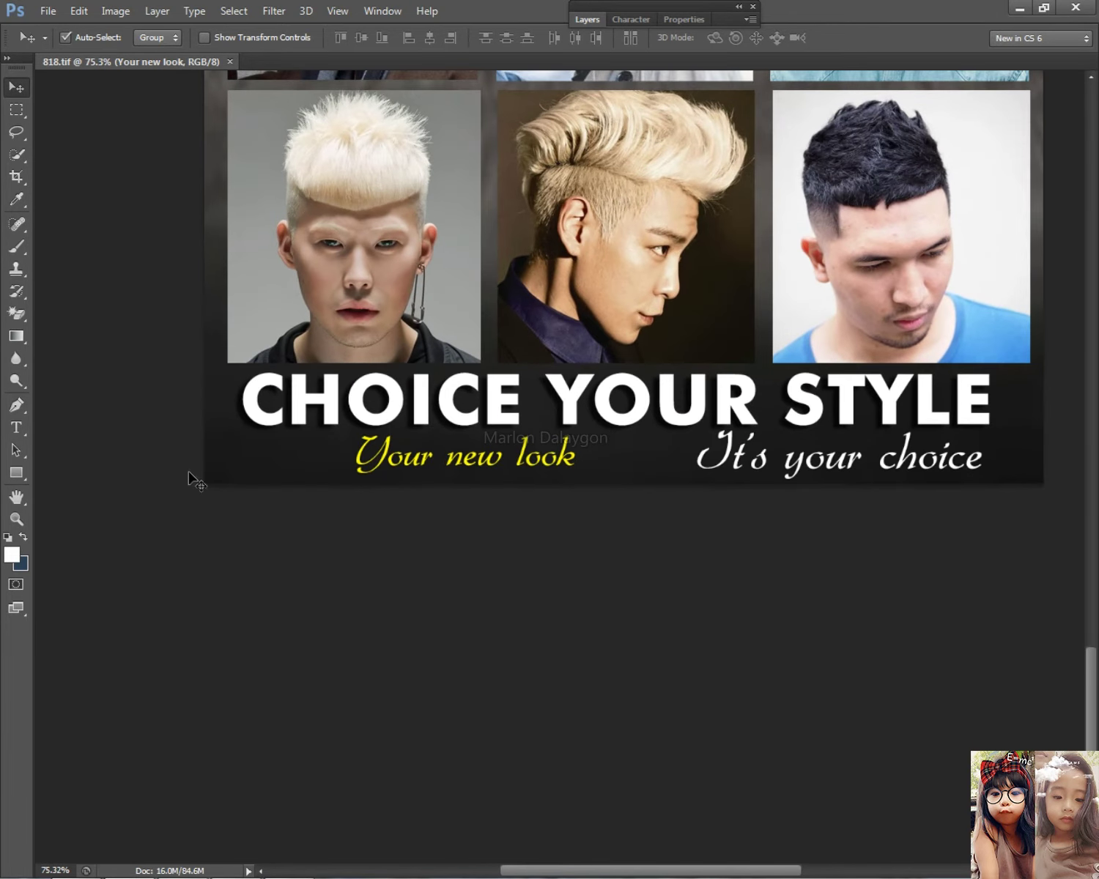
pyautogui.click(22, 427)
pyautogui.click(559, 450)
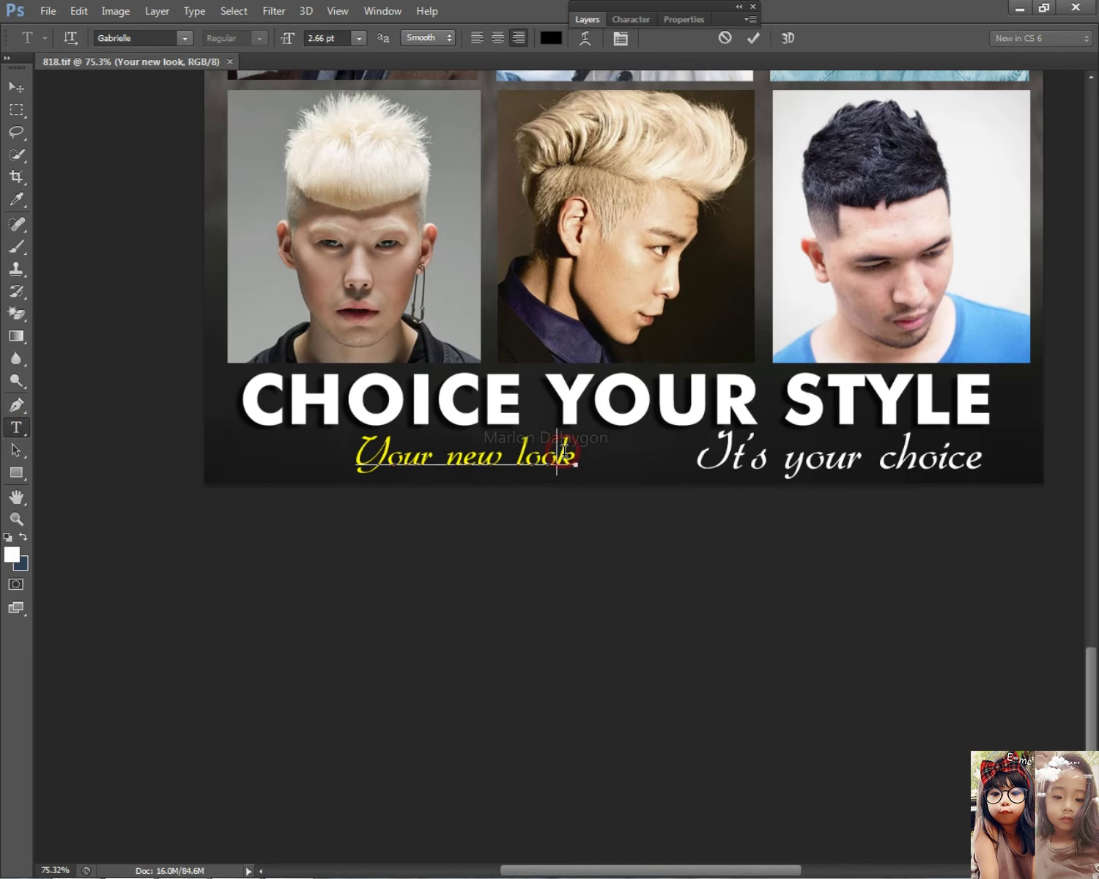
pyautogui.write('in')
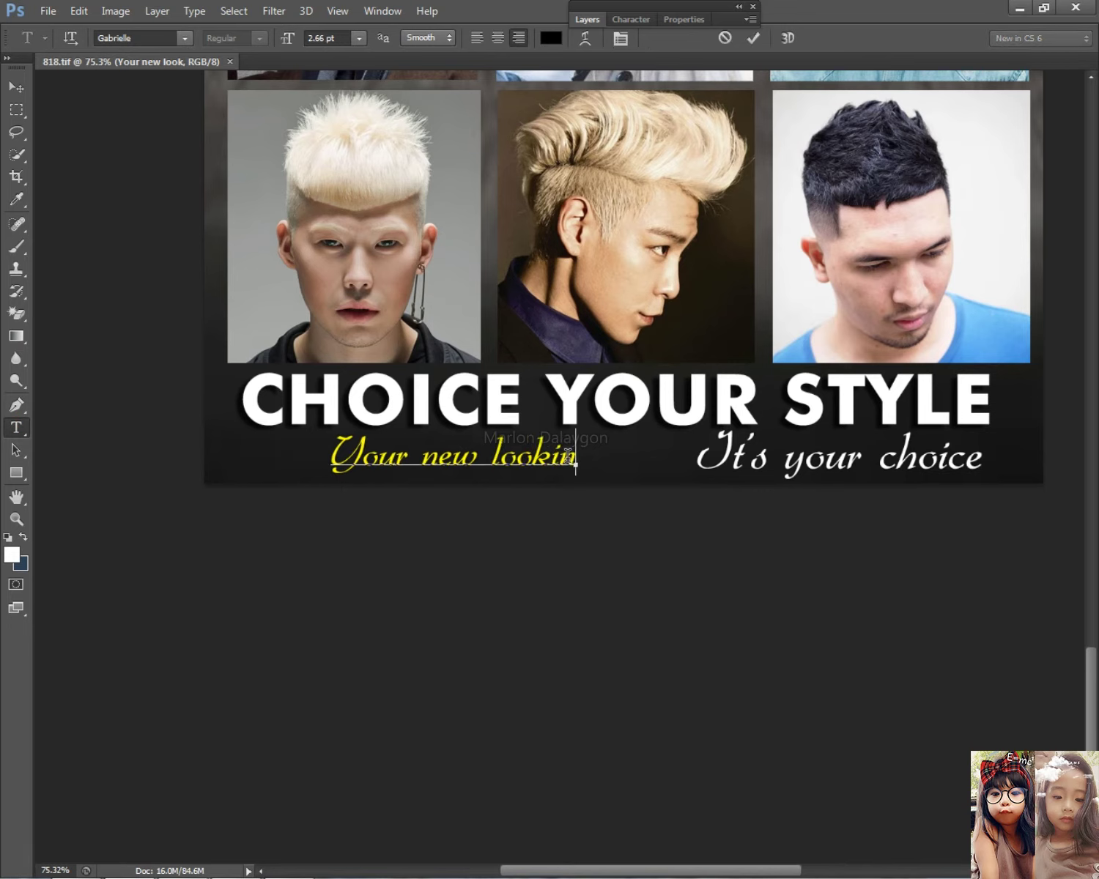
pyautogui.press('BackSpace')
pyautogui.press('BackSpace')
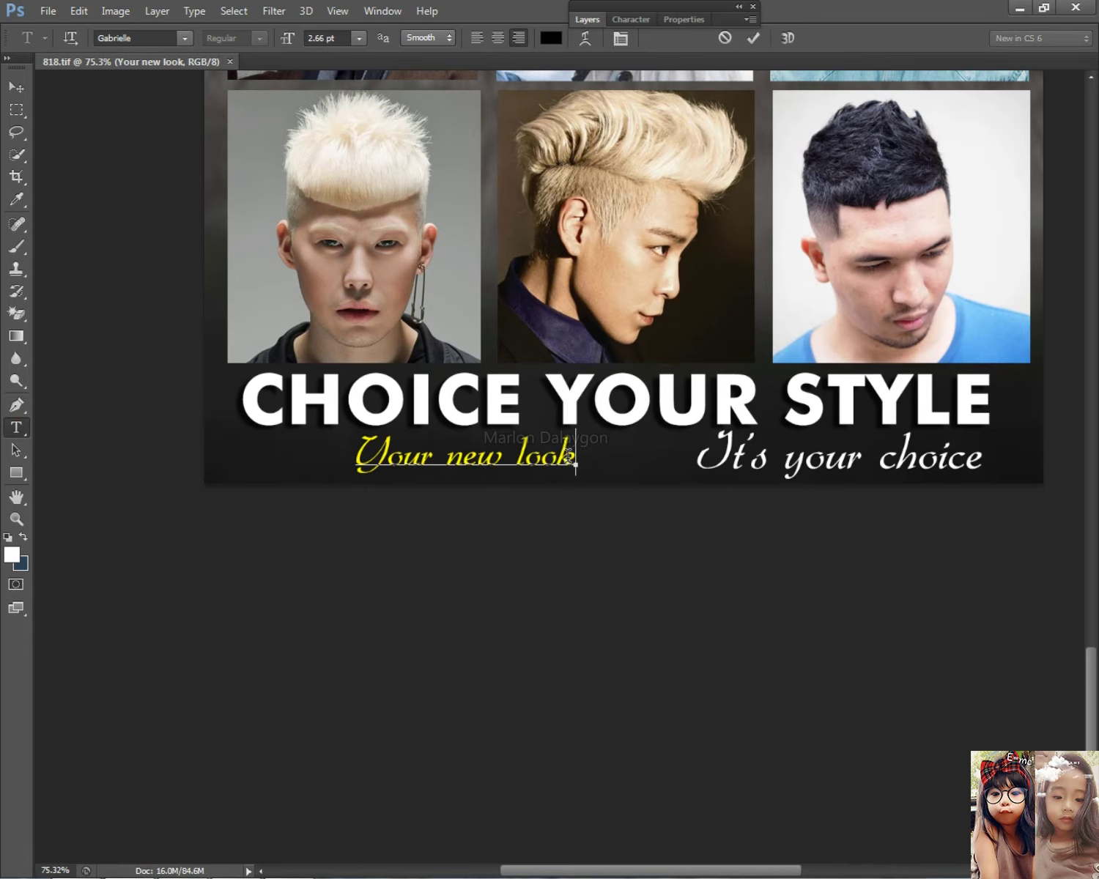
pyautogui.write('is')
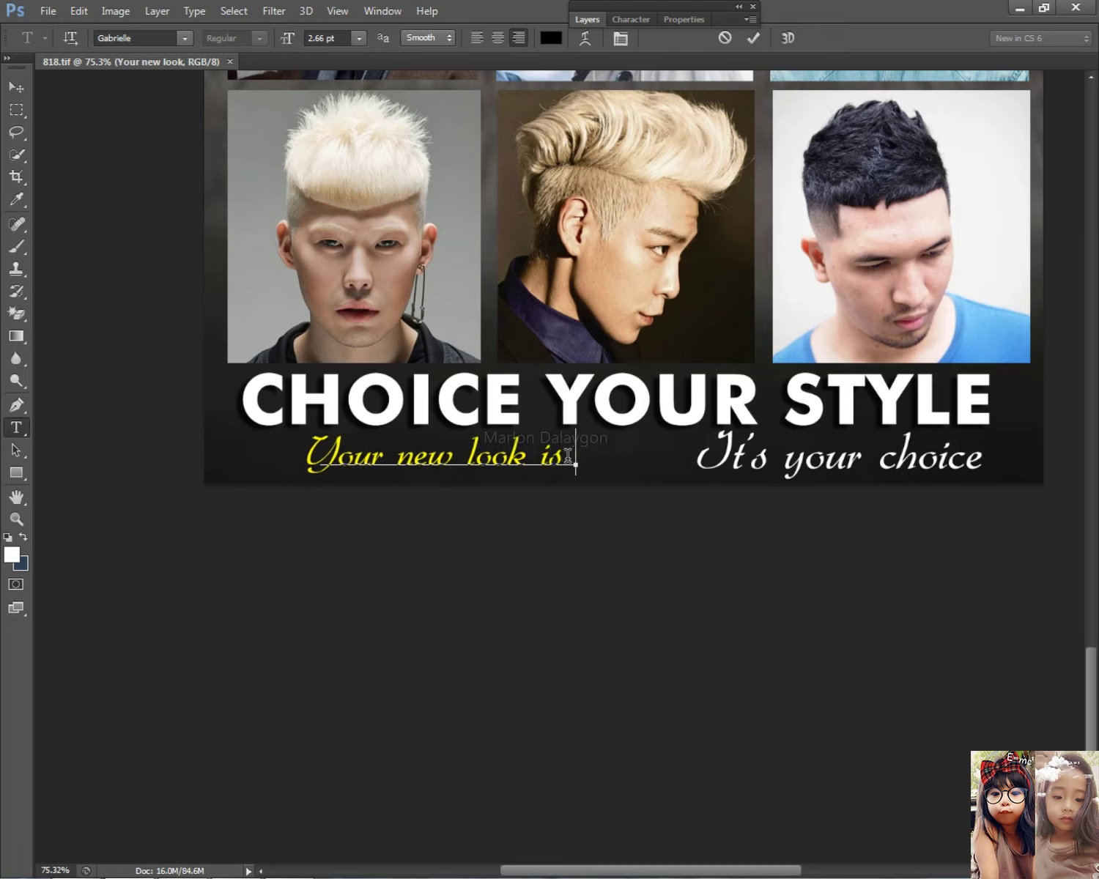
pyautogui.press('BackSpace')
pyautogui.press('BackSpace')
pyautogui.press('BackSpace')
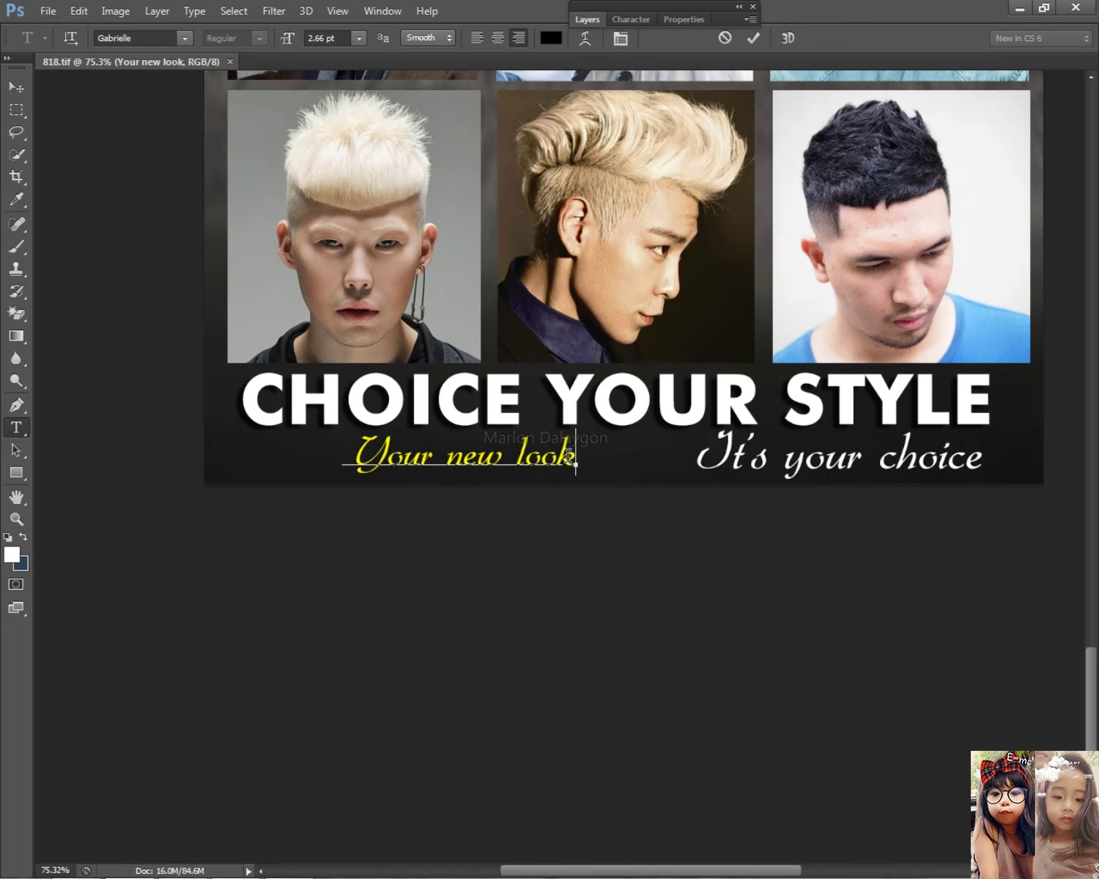
# - Extend the yellow caption to read Your new look is own our hand
pyautogui.write('is')
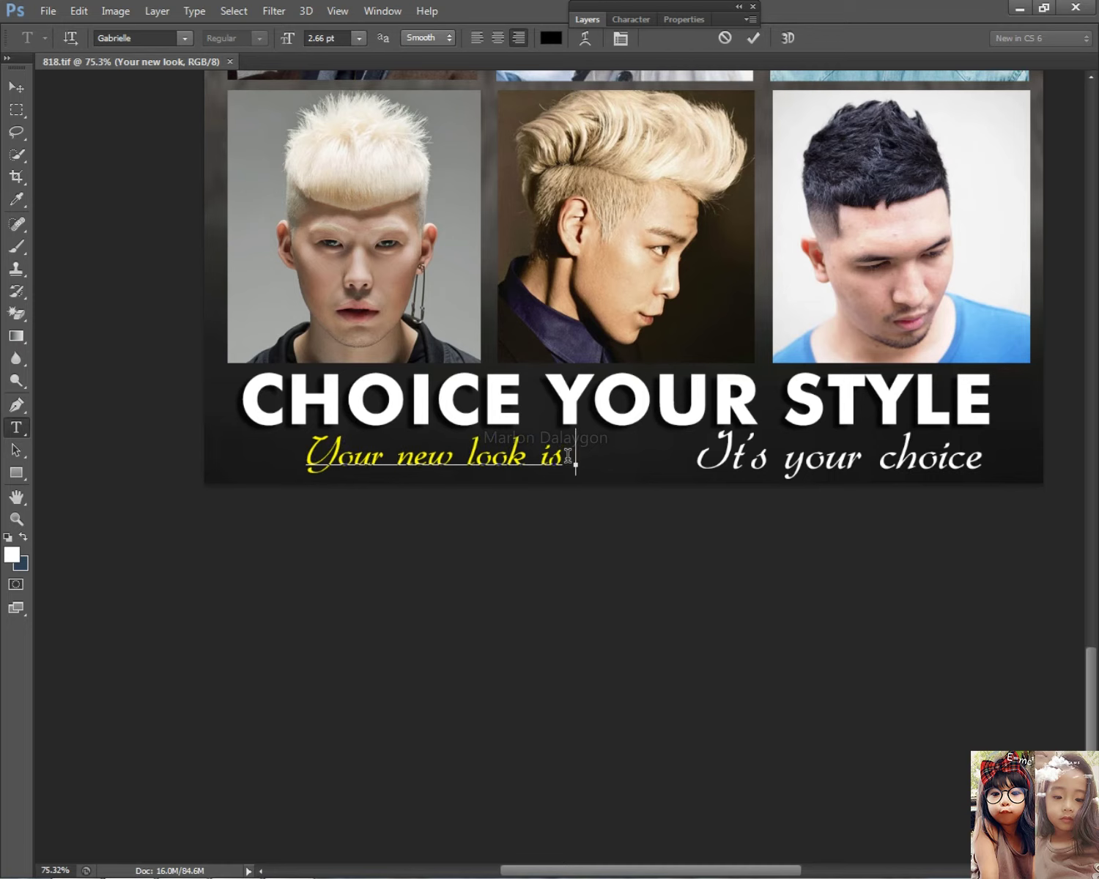
pyautogui.write(' own our hand')
pyautogui.click(16, 87)
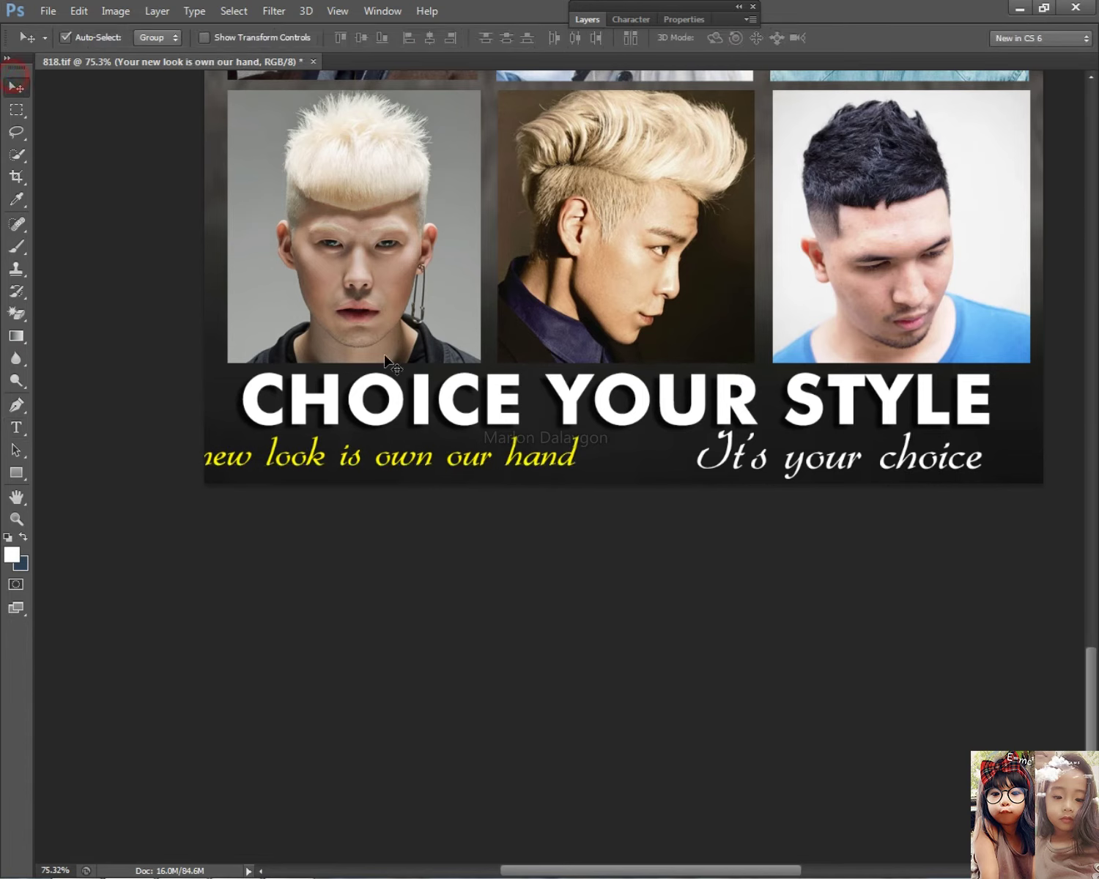
# - Move the yellow caption fully onto the poster and scale it down to fit beneath CHOICE YOUR, clear of It's your choice
pyautogui.moveTo(385, 450); pyautogui.dragTo(540, 476)
pyautogui.hotkey('ctrl', 't')
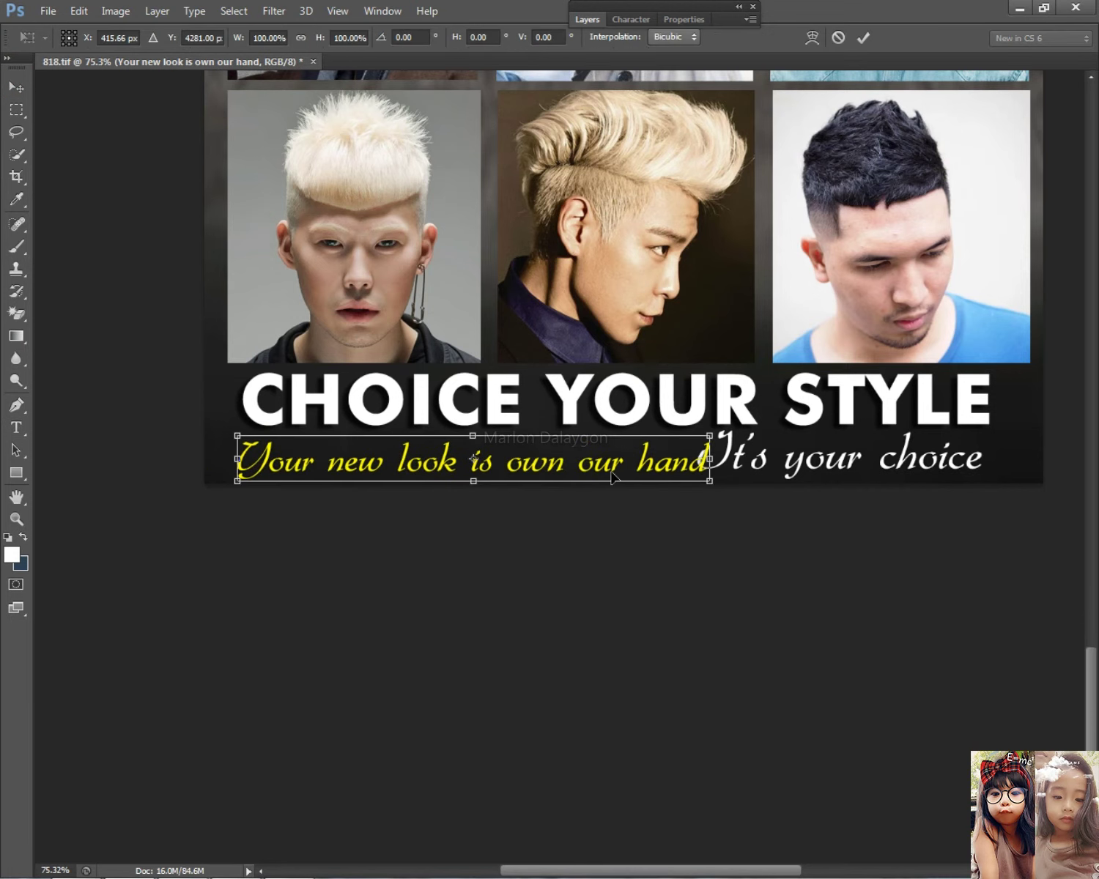
pyautogui.moveTo(710, 480); pyautogui.dragTo(555, 461)
pyautogui.moveTo(349, 476); pyautogui.dragTo(286, 469)
pyautogui.moveTo(485, 454); pyautogui.dragTo(508, 461)
pyautogui.press('Return')
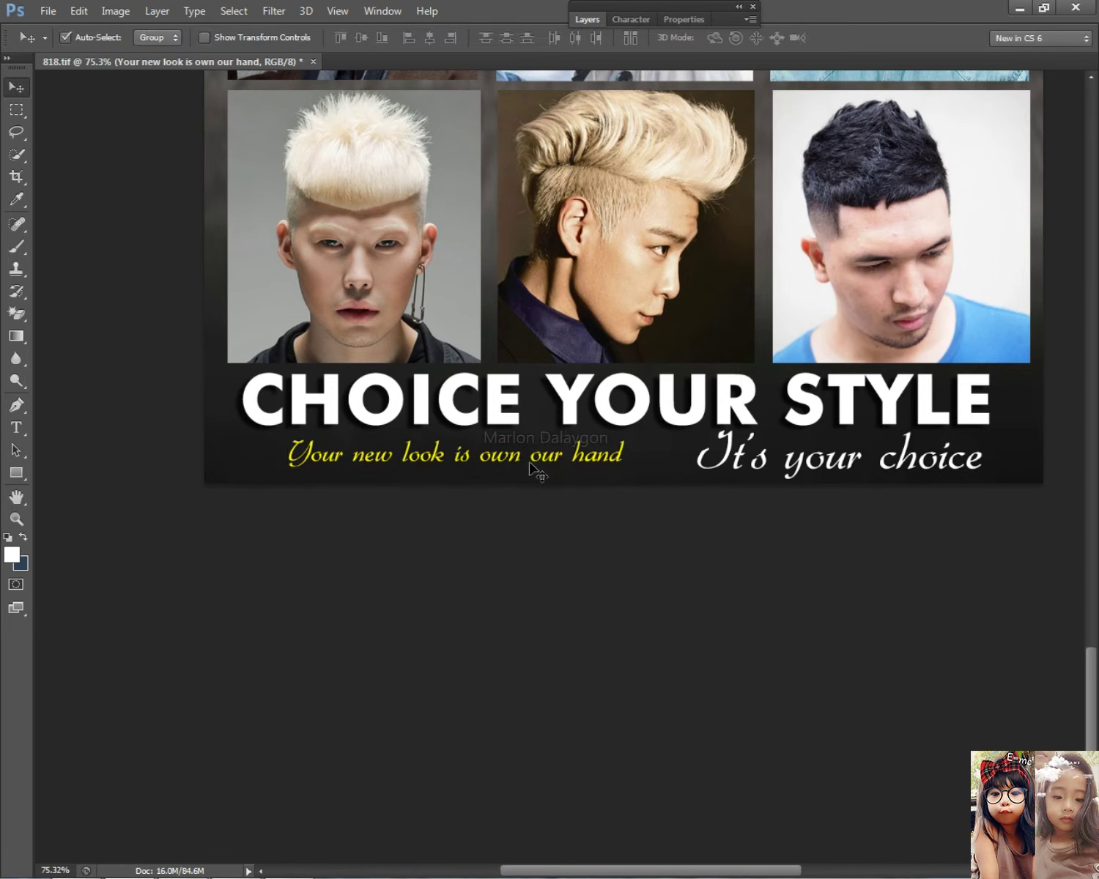
# - Nudge the yellow caption slightly to the right beneath CHOICE YOUR STYLE
pyautogui.scroll(3, 533, 500)
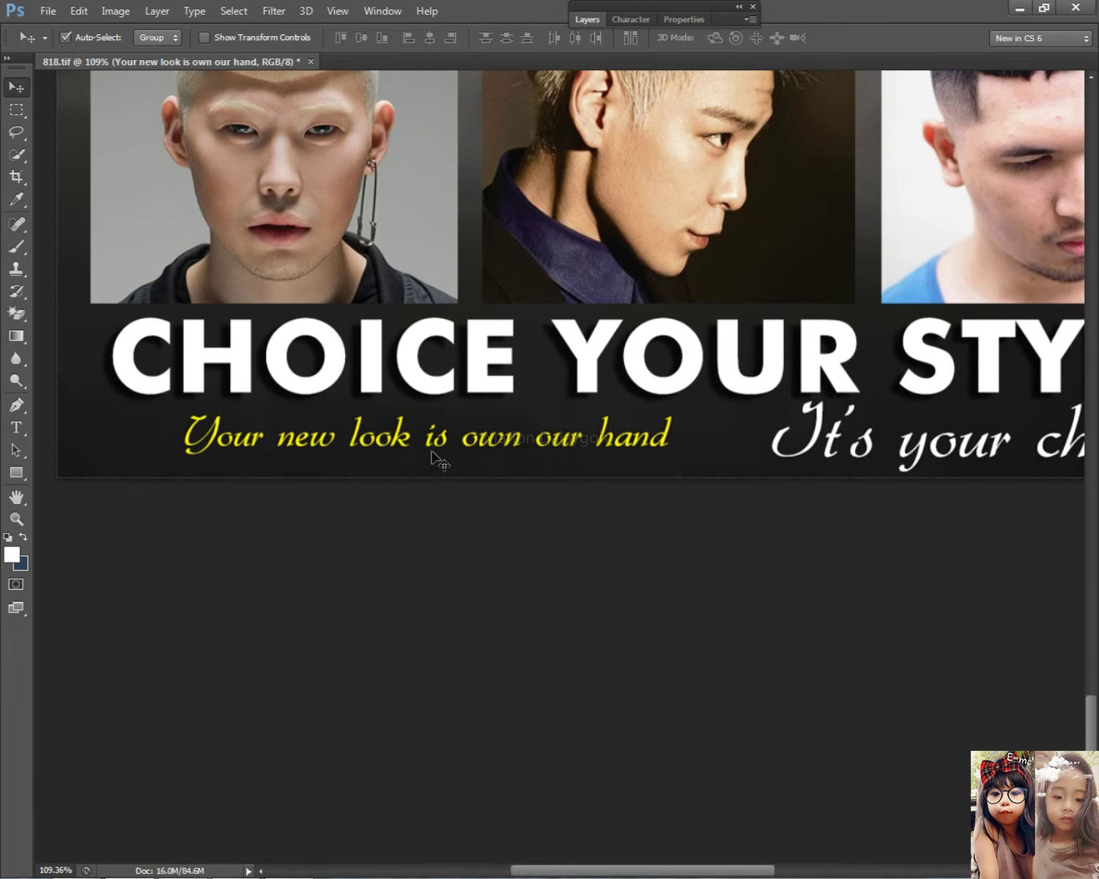
pyautogui.press('Right')
pyautogui.press('Right')
pyautogui.press('Right')
pyautogui.press('Right')
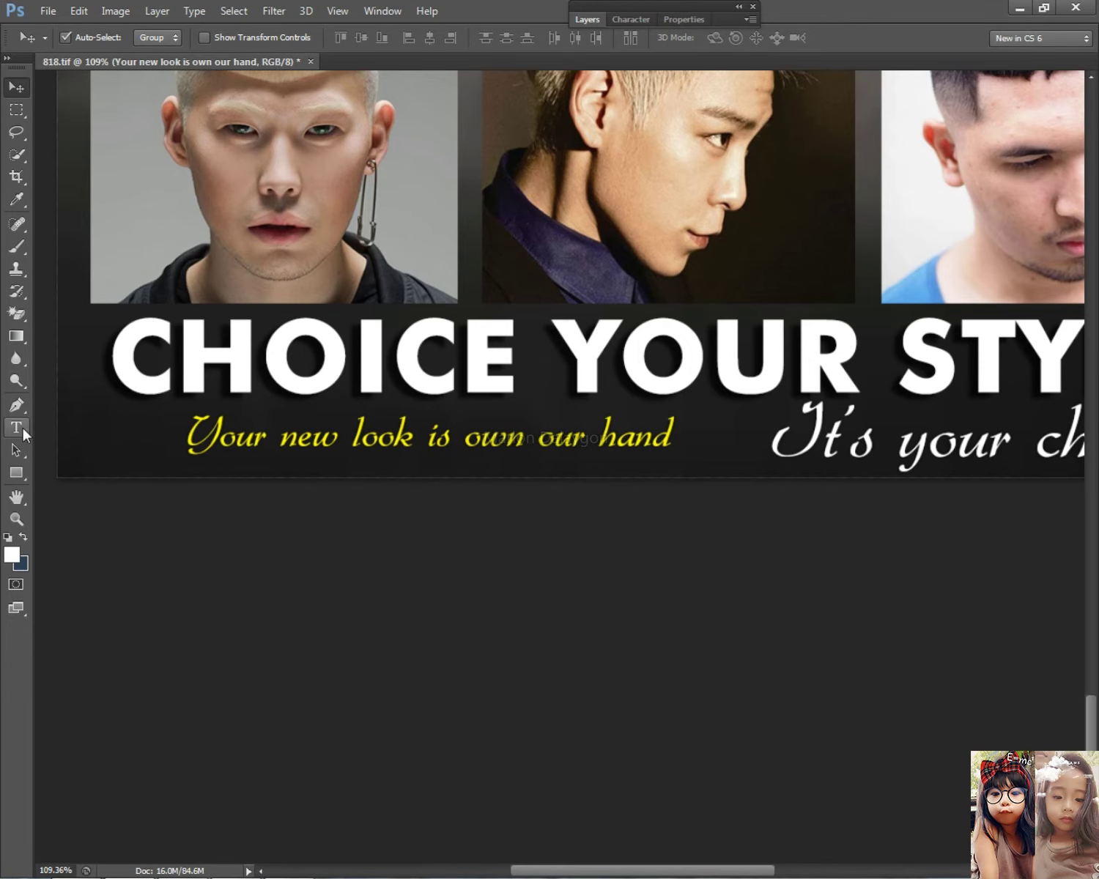
# - Replace the word own with in, making the yellow caption read Your new look is in our hand
pyautogui.click(16, 427)
pyautogui.moveTo(526, 432); pyautogui.dragTo(466, 425)
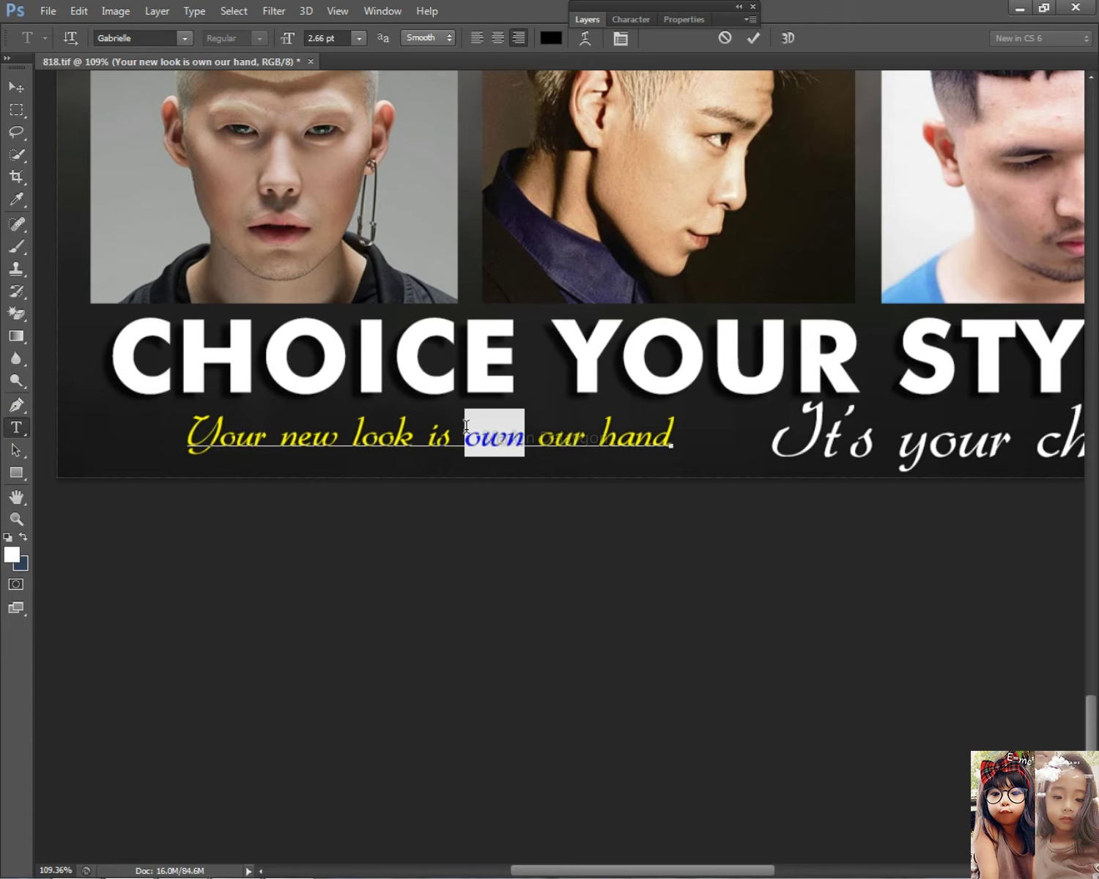
pyautogui.write('in')
pyautogui.click(16, 86)
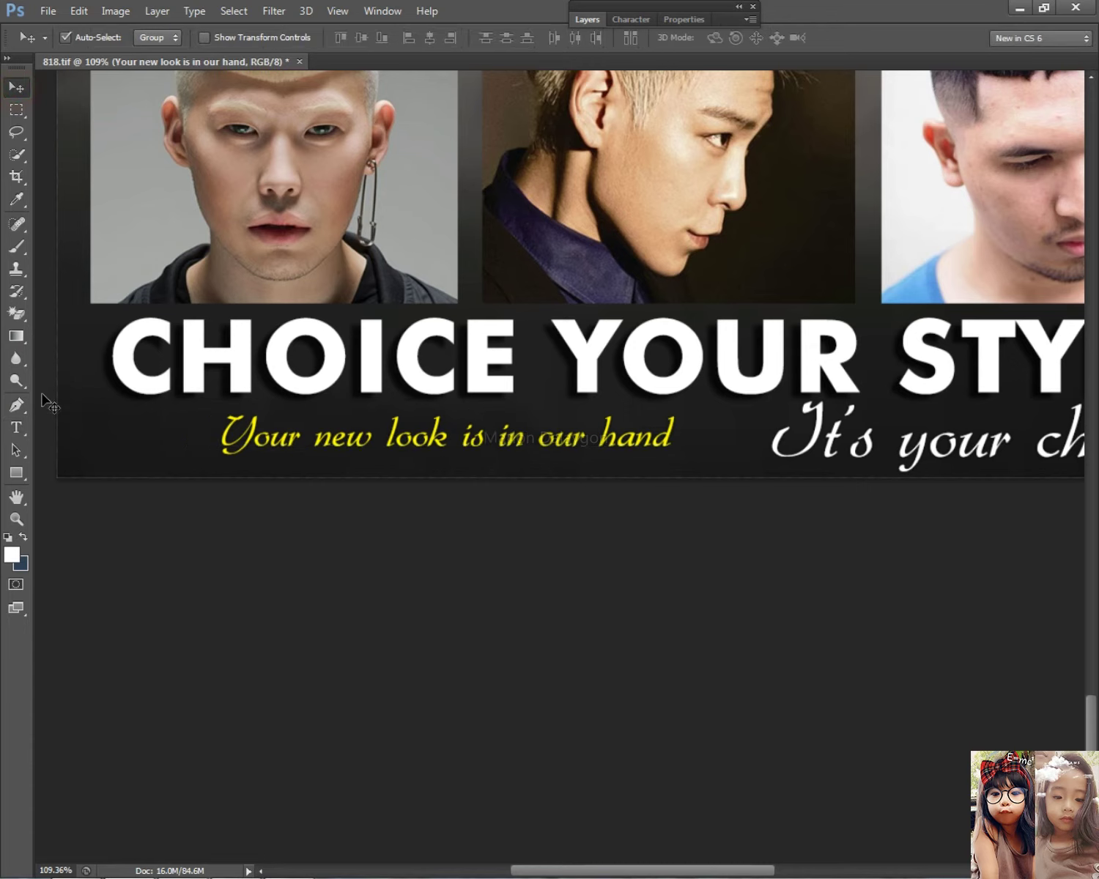
# - Enclose the whole yellow caption in double quotation marks
pyautogui.click(16, 427)
pyautogui.click(668, 433)
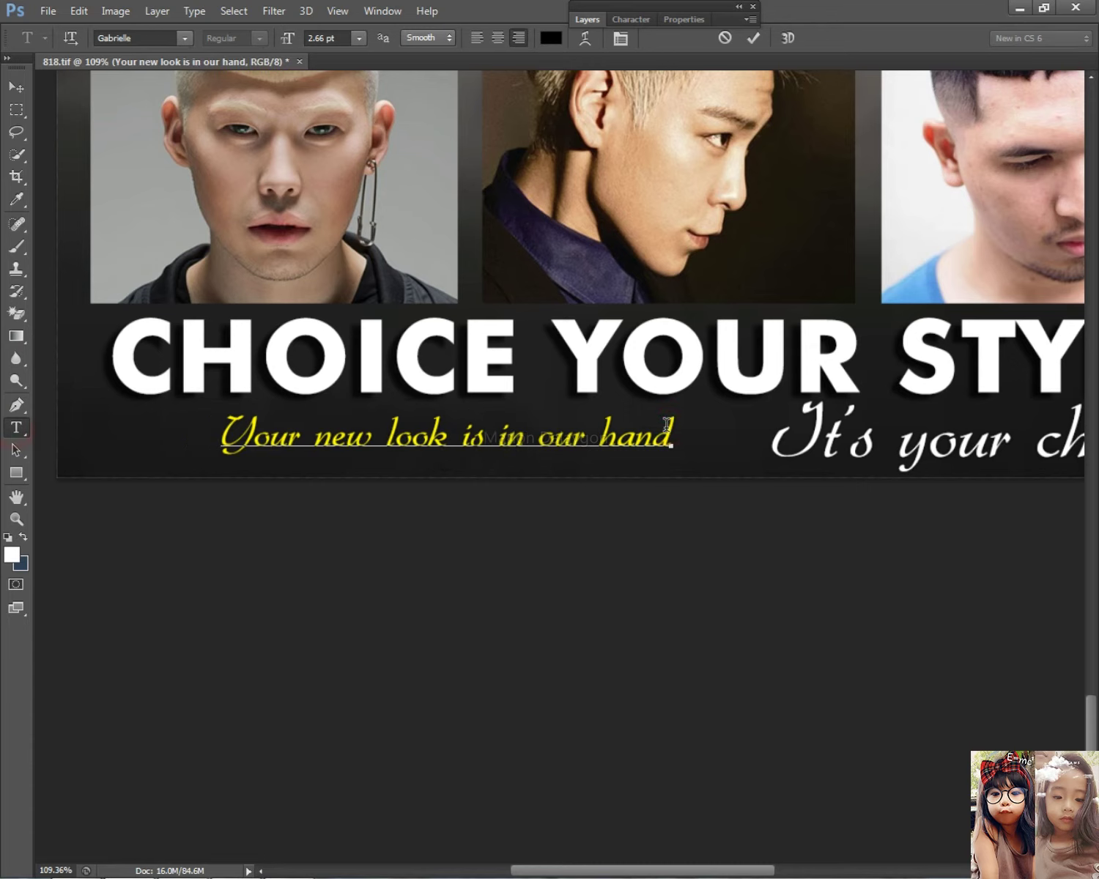
pyautogui.write('"')
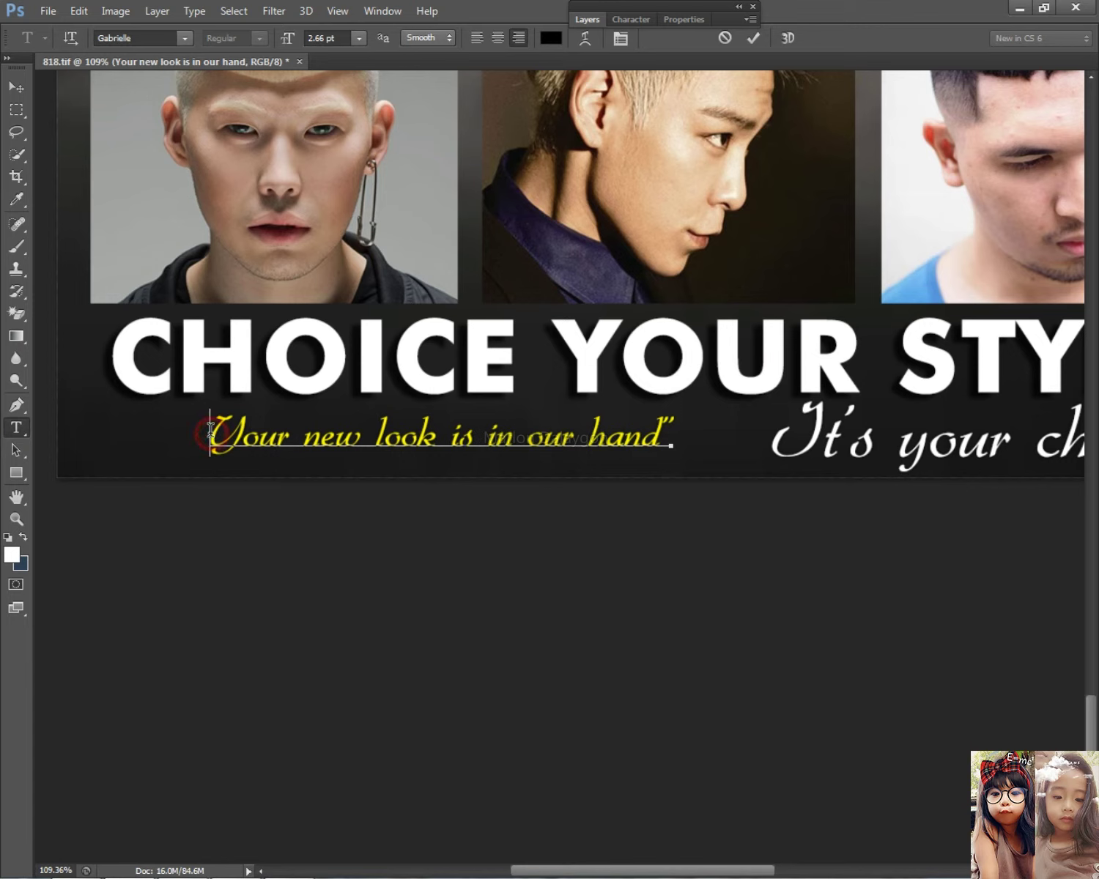
pyautogui.click(16, 86)
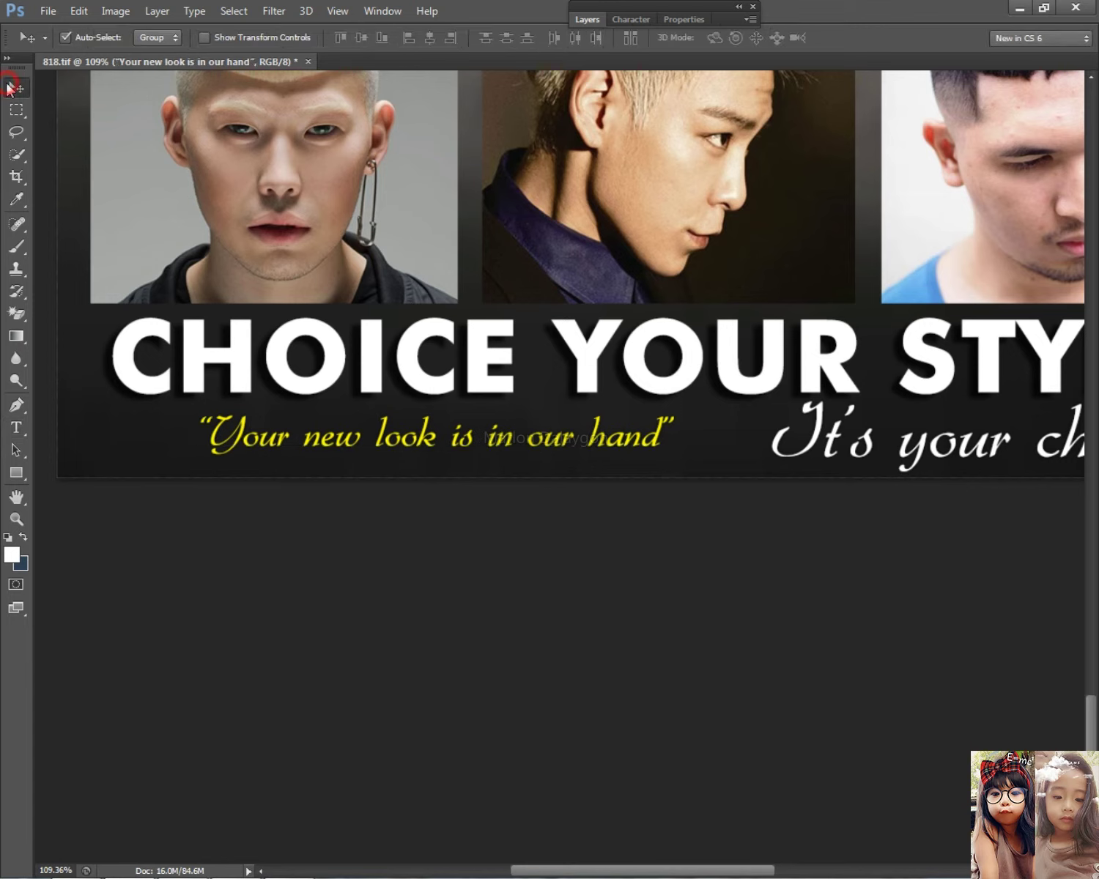
# - Replace the word look with Style in the quoted yellow caption
pyautogui.click(16, 427)
pyautogui.click(439, 433)
pyautogui.moveTo(439, 432); pyautogui.dragTo(370, 428)
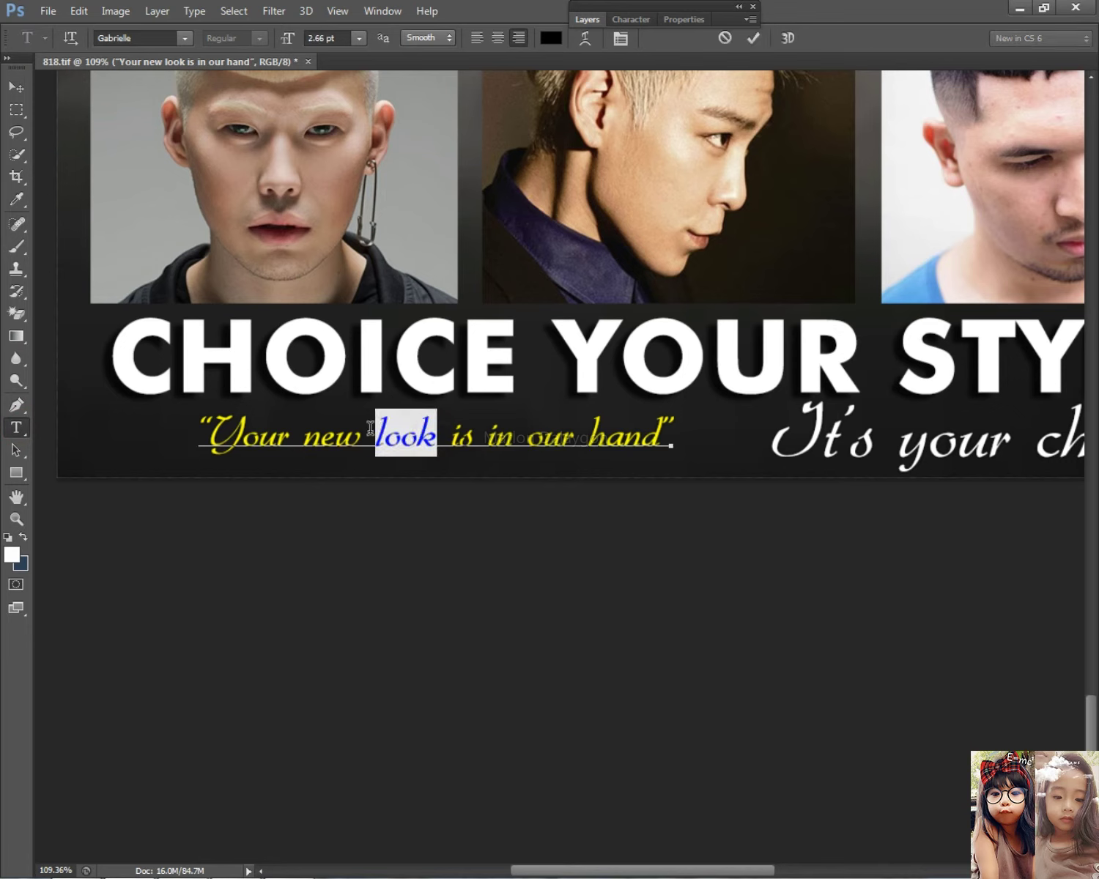
pyautogui.write('Style')
pyautogui.click(16, 87)
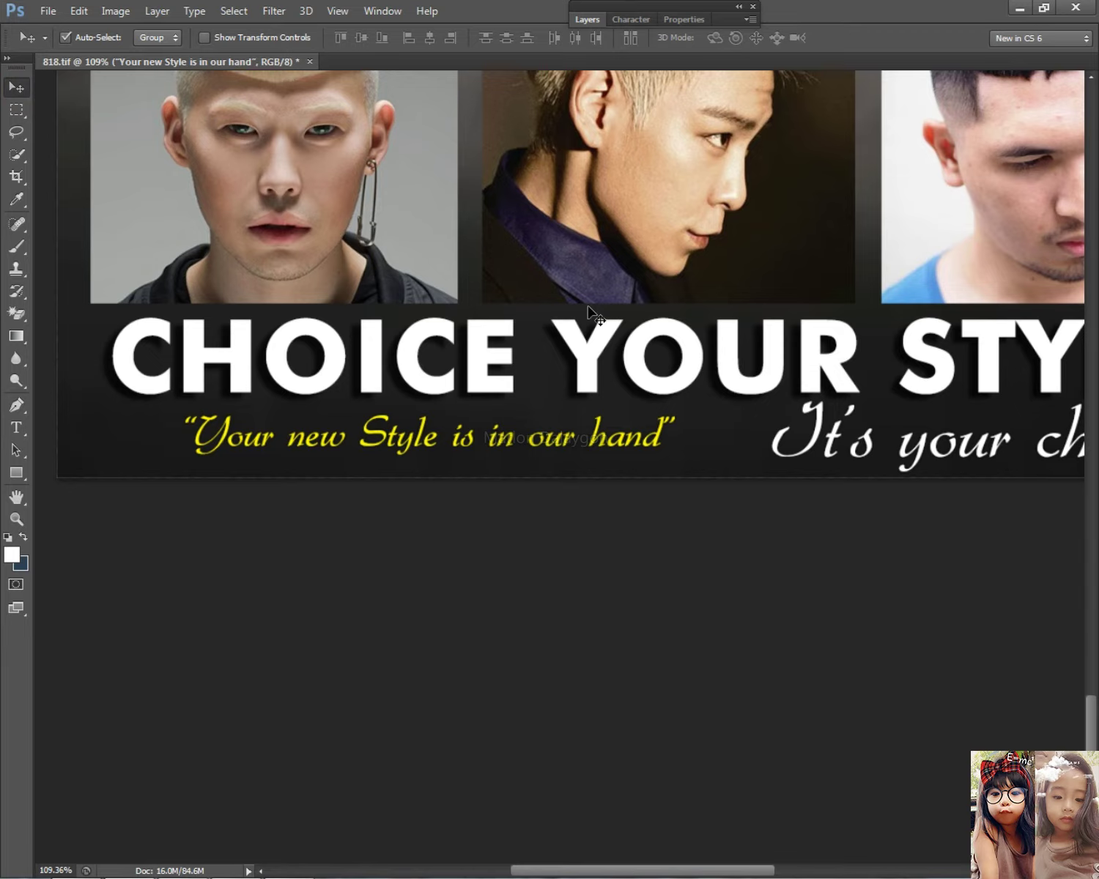
# - Bring the whole poster into view from header to captions and switch to the Facebook page in Chrome
pyautogui.scroll(-2, 595, 315)
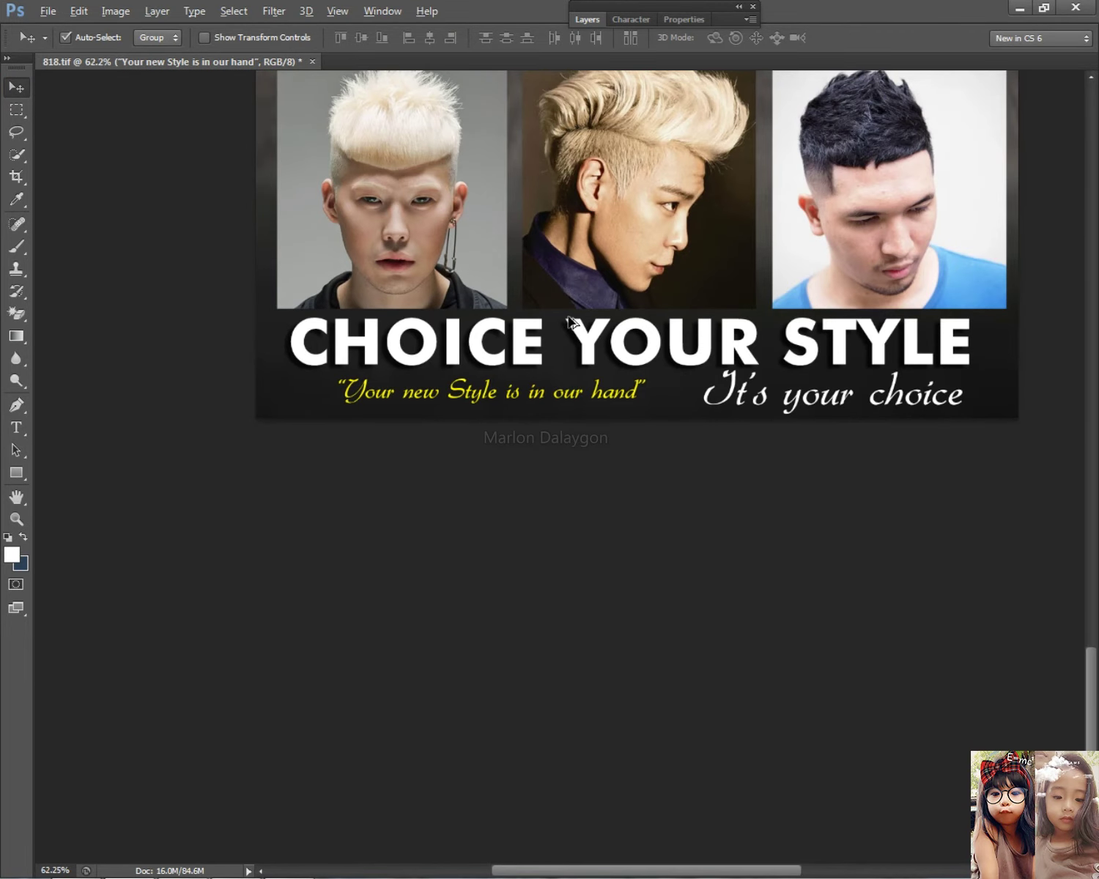
pyautogui.scroll(-4, 570, 323)
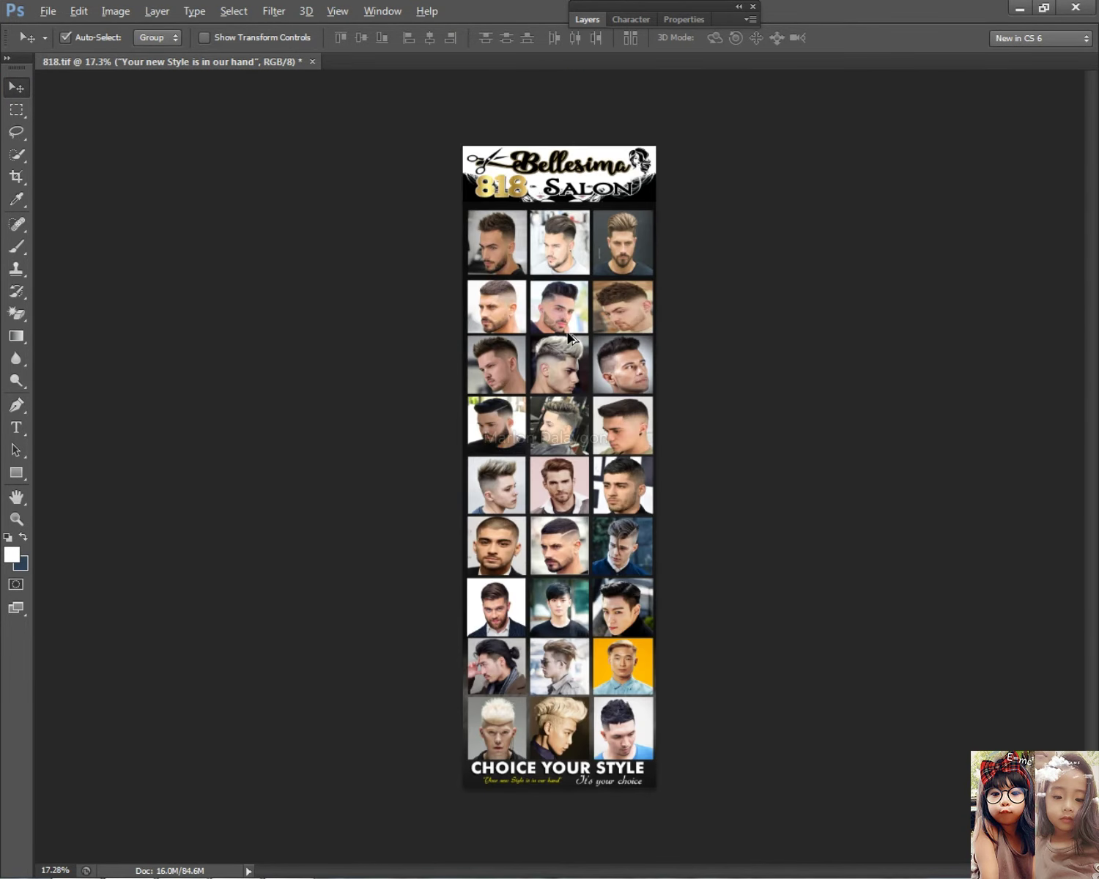
pyautogui.scroll(1, 570, 337)
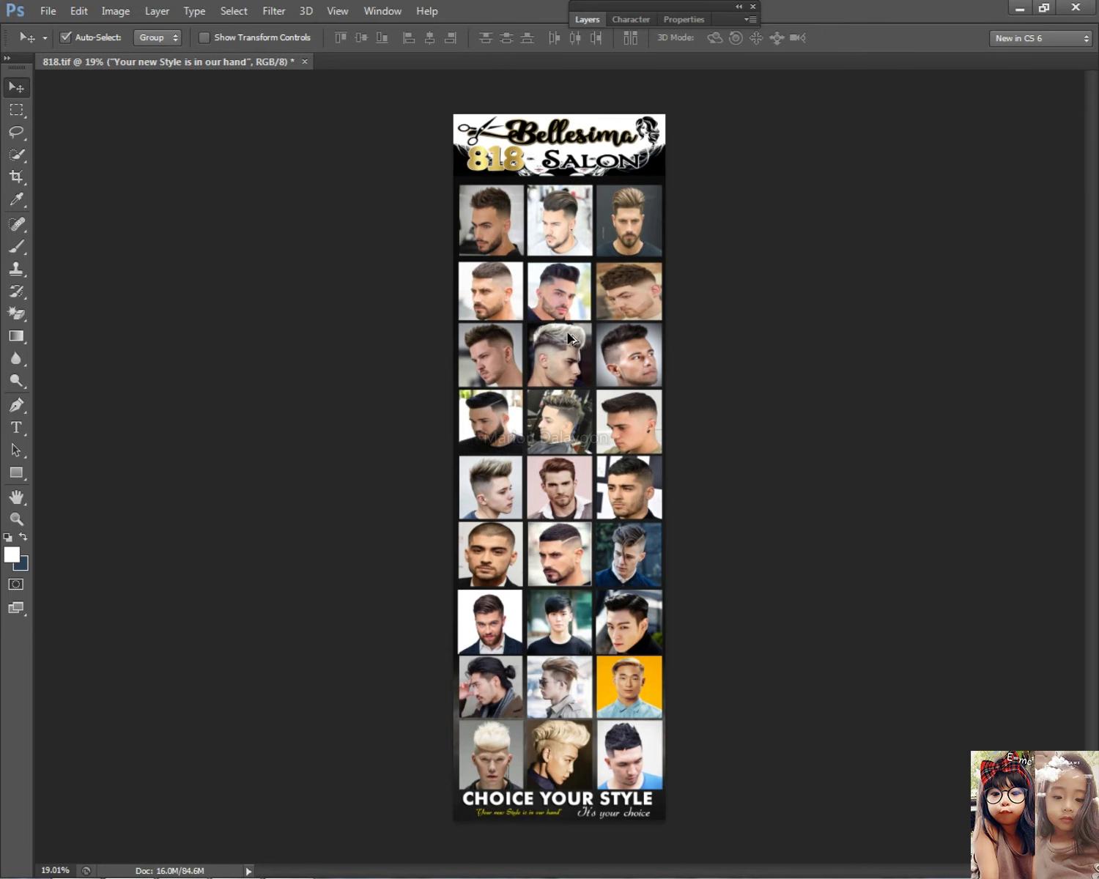
pyautogui.scroll(1, 570, 337)
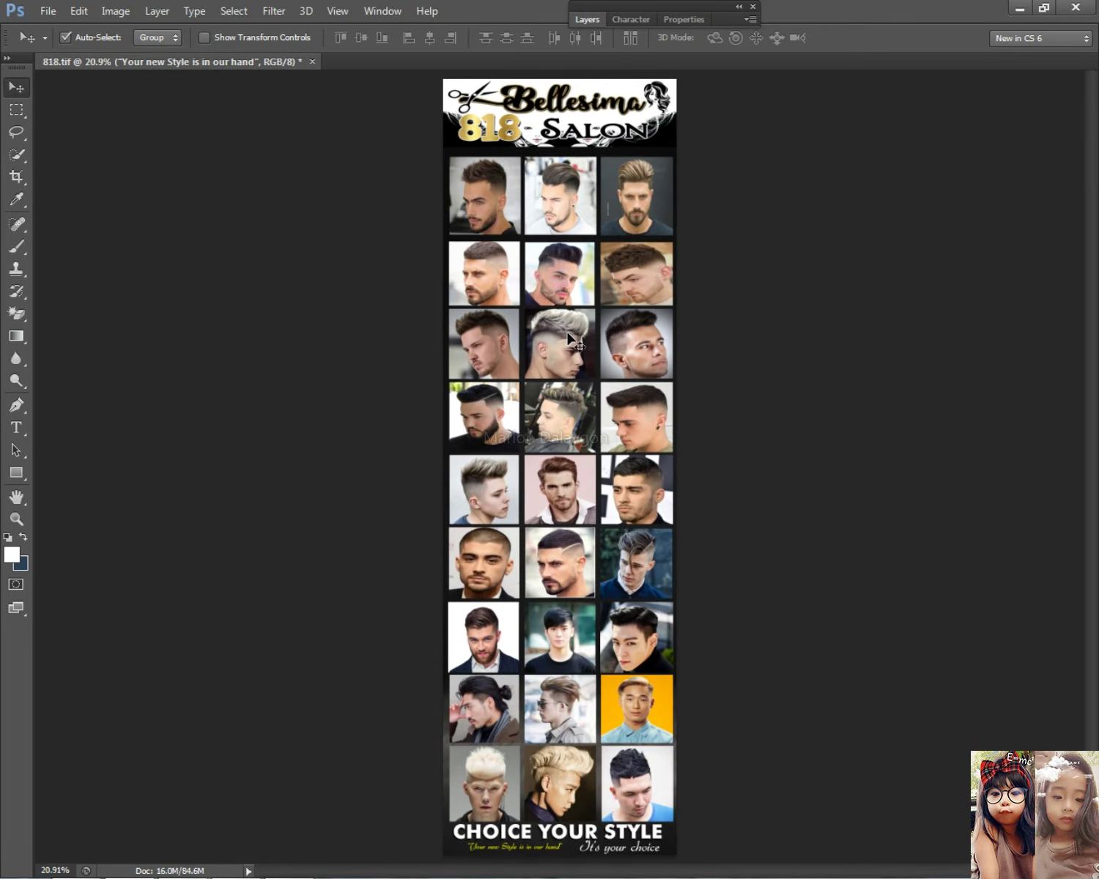
pyautogui.hotkey('alt', 'Tab')
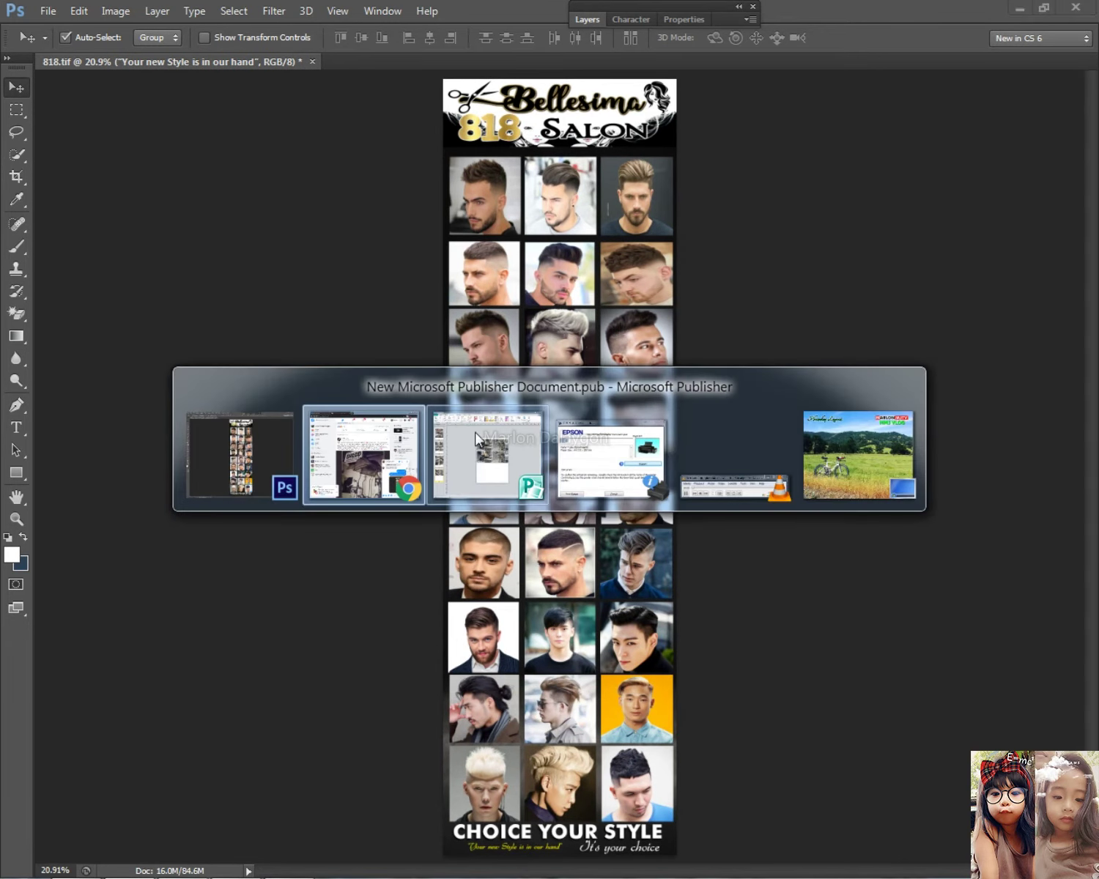
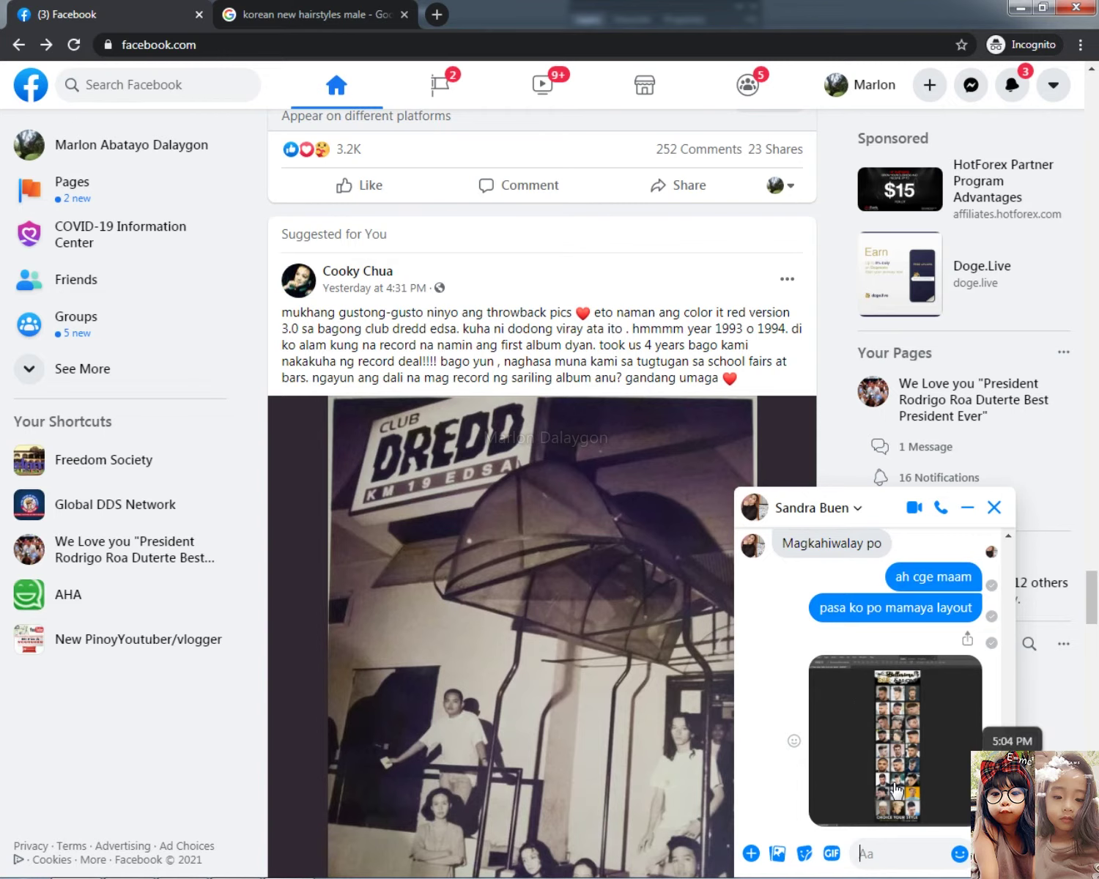
# - Open the updated poster screenshot from the Messenger conversation at full size
pyautogui.scroll(2, 897, 790)
pyautogui.scroll(-2, 897, 790)
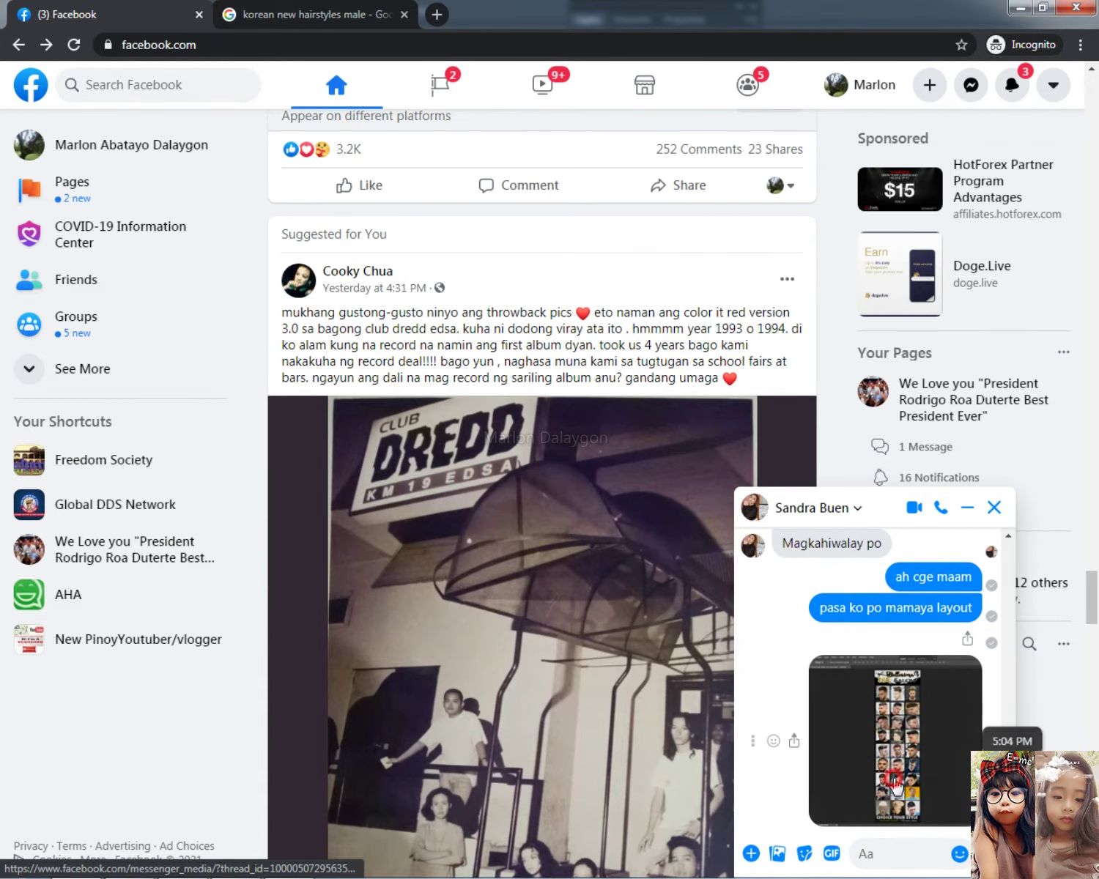
pyautogui.click(894, 788)
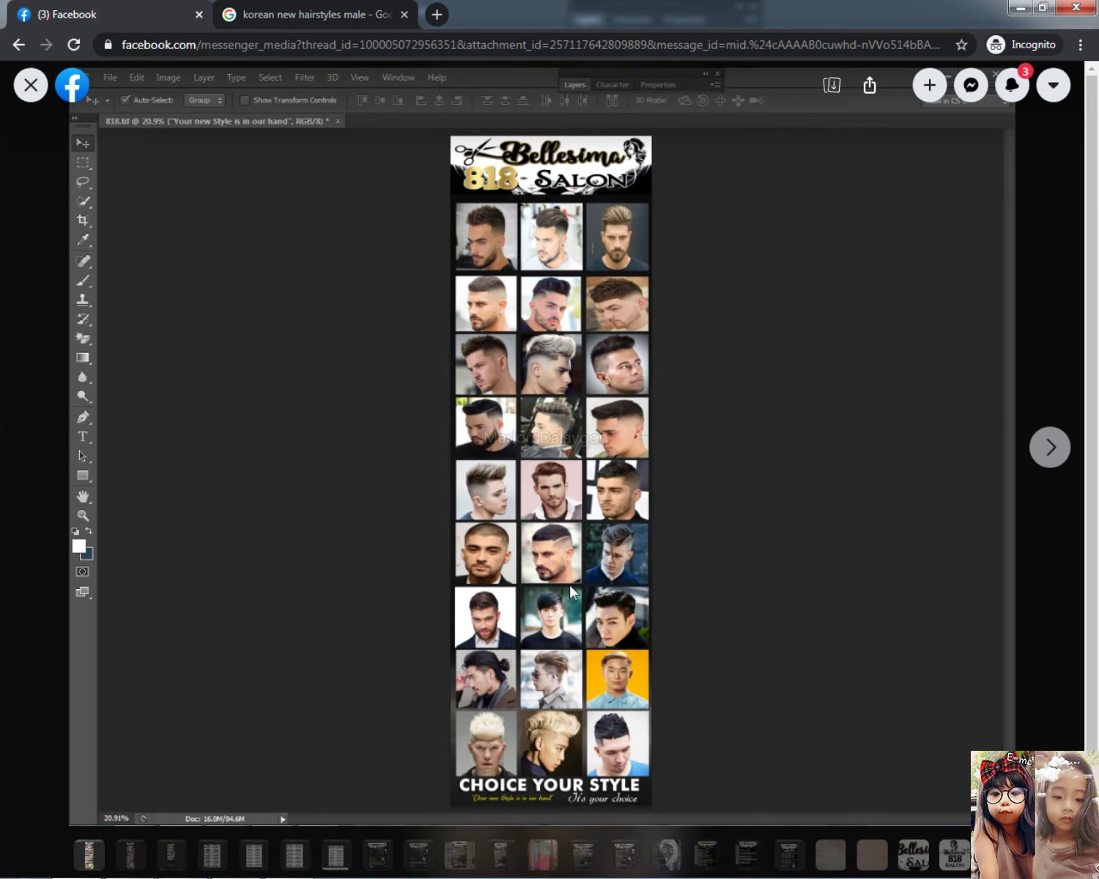
# - Review the earlier poster screenshot from the Messenger conversation at full size and close the viewer
pyautogui.click(29, 86)
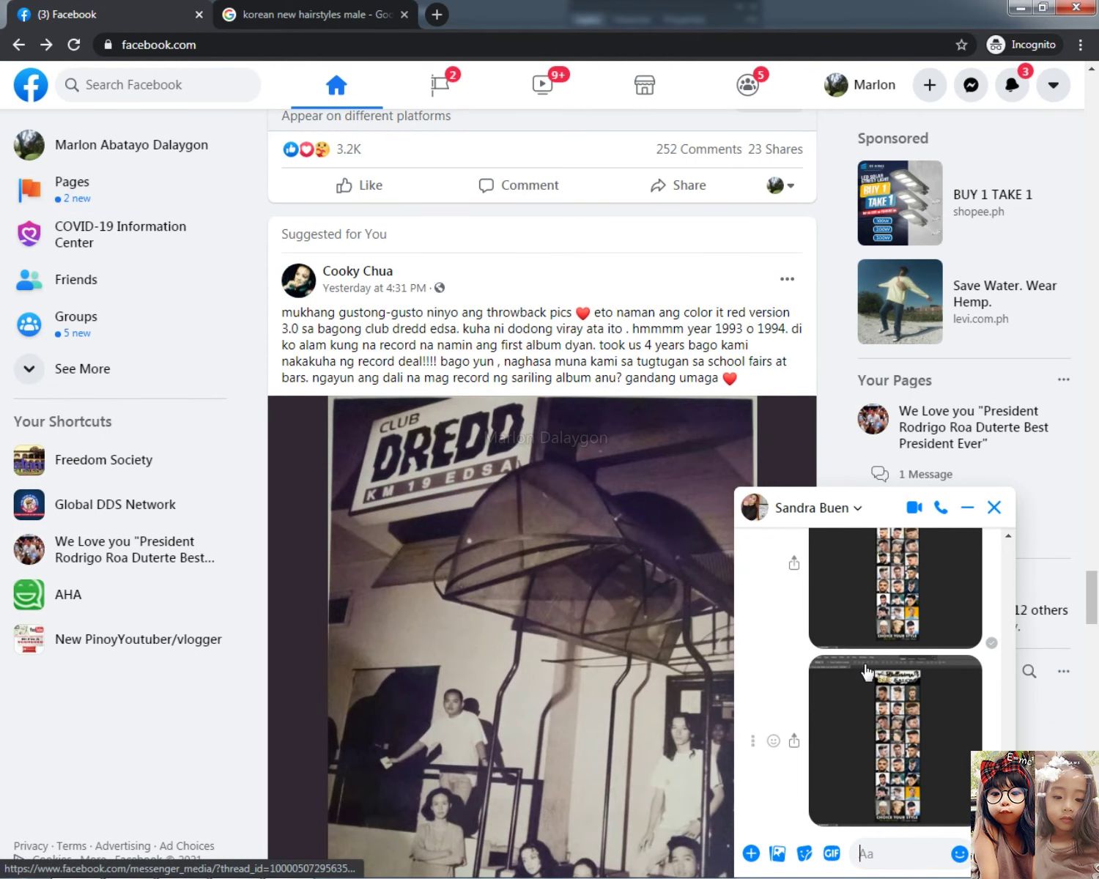
pyautogui.click(911, 629)
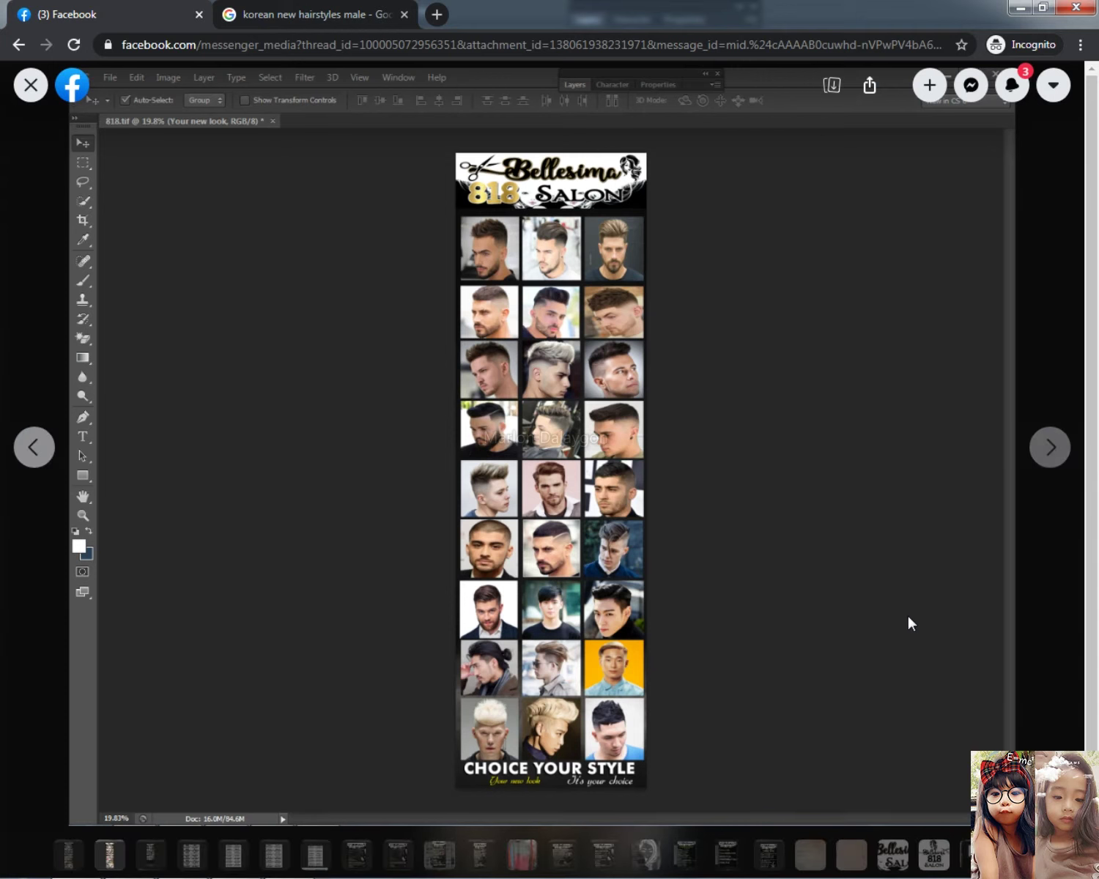
pyautogui.click(35, 89)
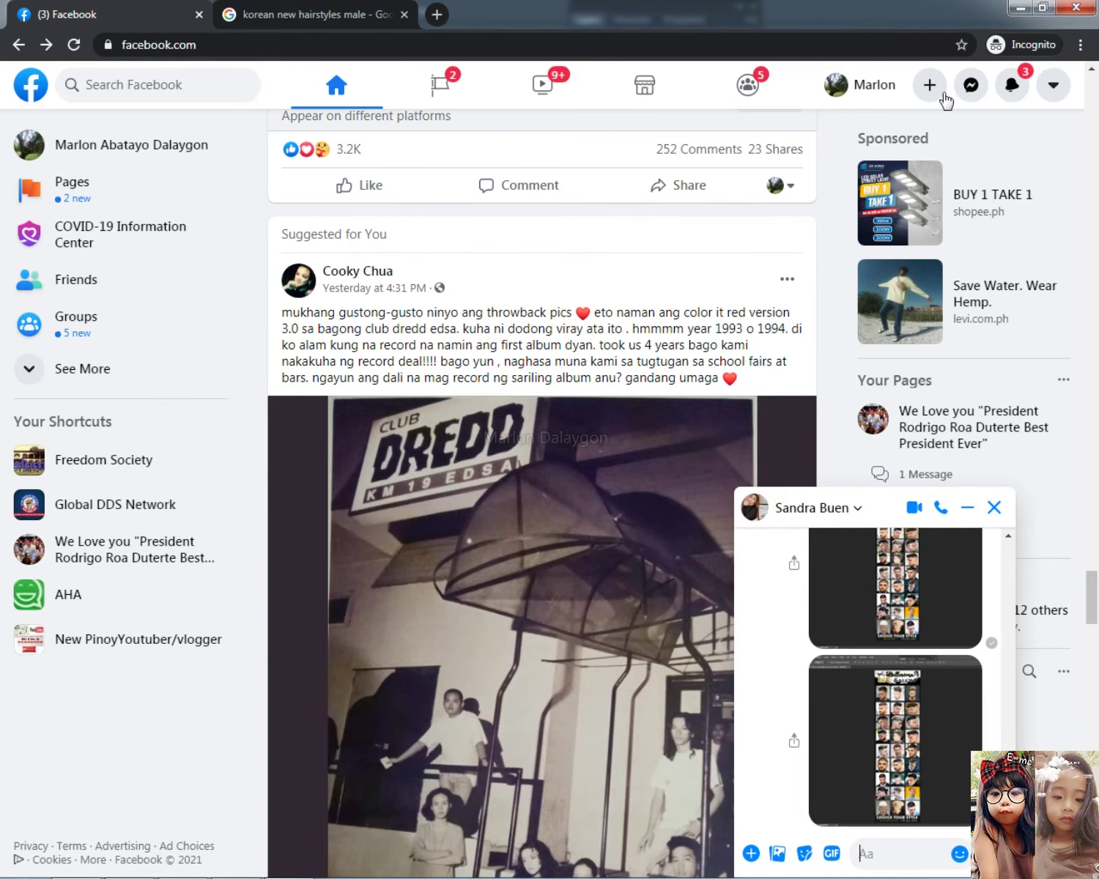
# - Switch to Photoshop and save the finished poster file 818.tif
pyautogui.hotkey('alt', 'Tab')
pyautogui.hotkey('ctrl', 's')
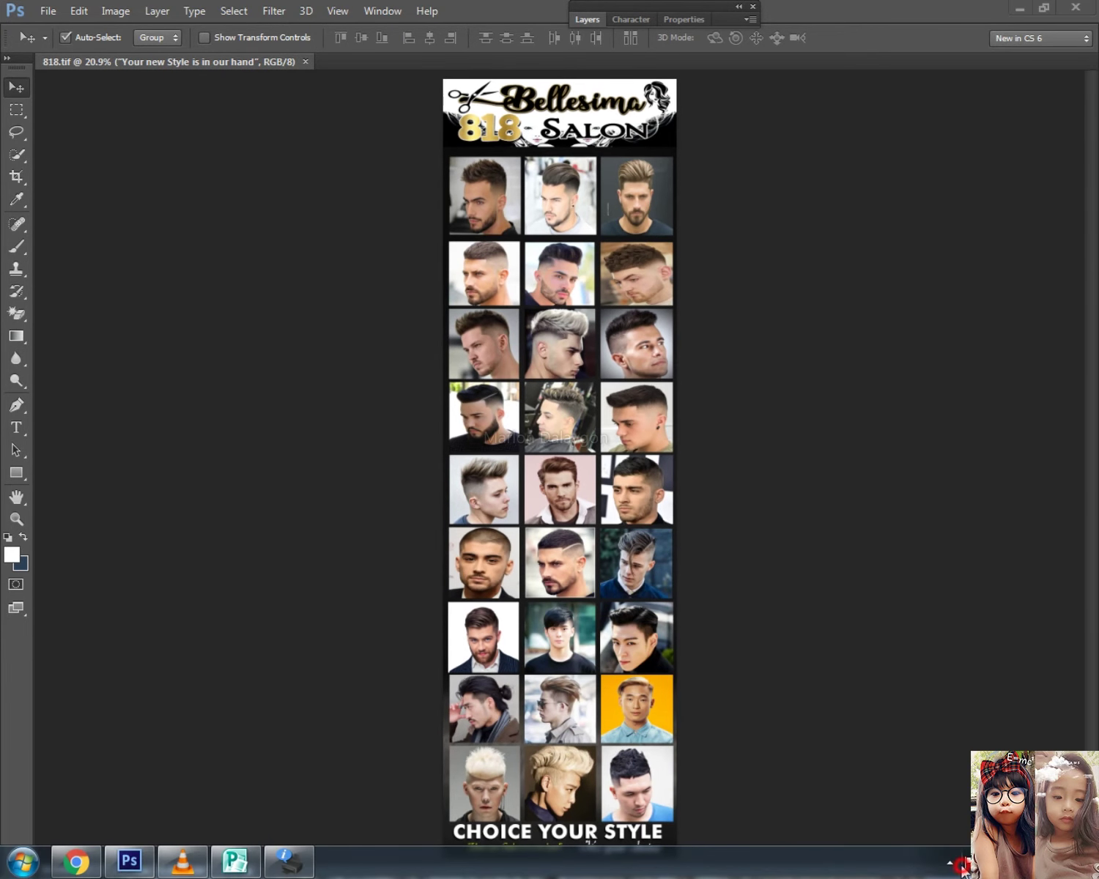
pyautogui.click(949, 862)
pyautogui.click(696, 608)
pyautogui.hotkey('ctrl', '-')
pyautogui.hotkey('ctrl', '-')
pyautogui.hotkey('ctrl', '+')
pyautogui.hotkey('ctrl', '0')
pyautogui.hotkey('ctrl', '0')
pyautogui.click(48, 11)
pyautogui.click(58, 28)
pyautogui.press('Escape')
pyautogui.click(840, 546)
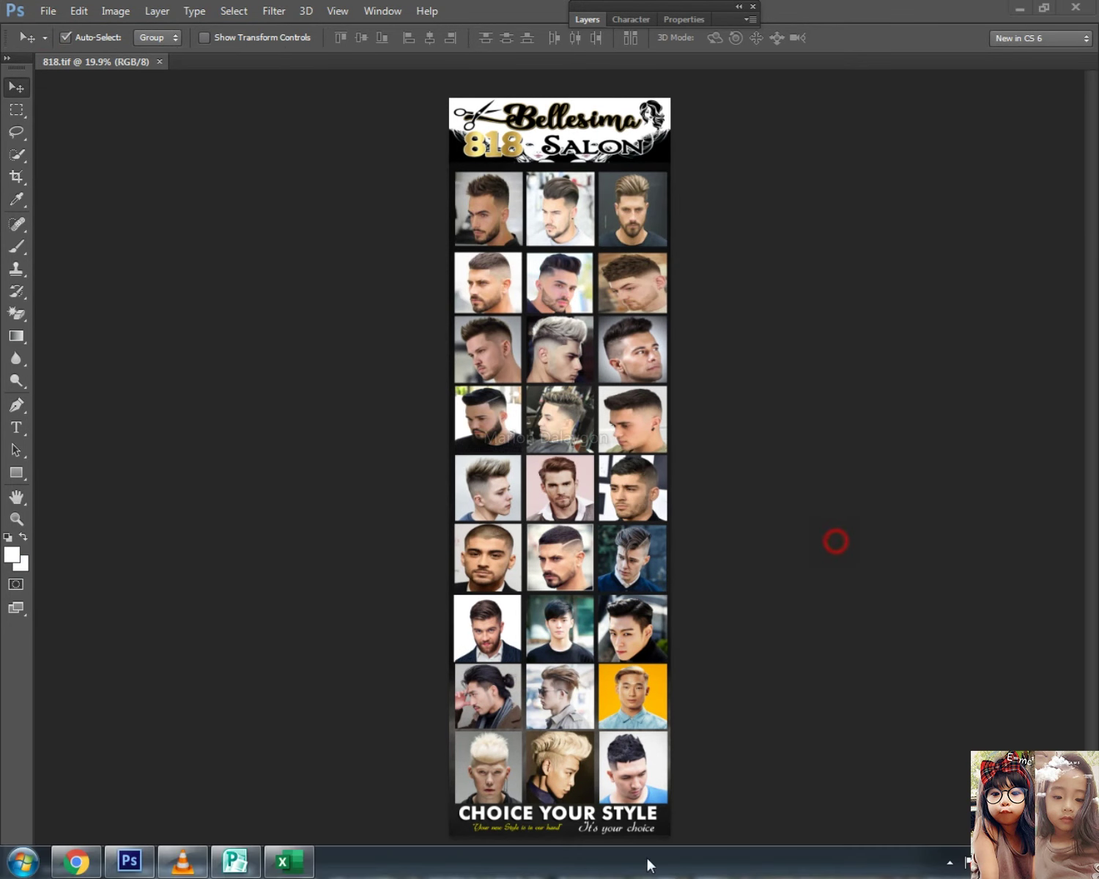
pyautogui.click(946, 862)
pyautogui.click(836, 211)
# - Create a new CMYK document 18 inches wide at 72 pixels/inch with a white background
pyautogui.click(48, 11)
pyautogui.click(58, 30)
pyautogui.click(601, 280)
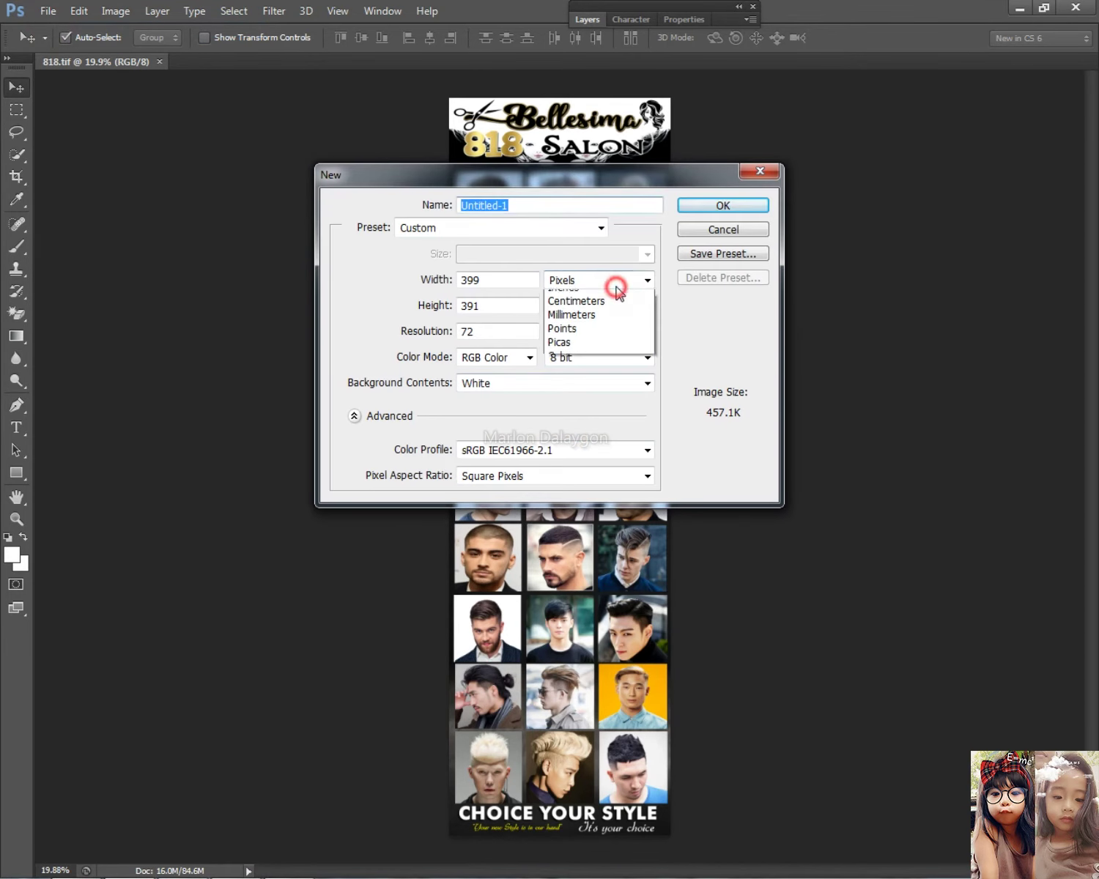
pyautogui.click(595, 310)
pyautogui.doubleClick(506, 279)
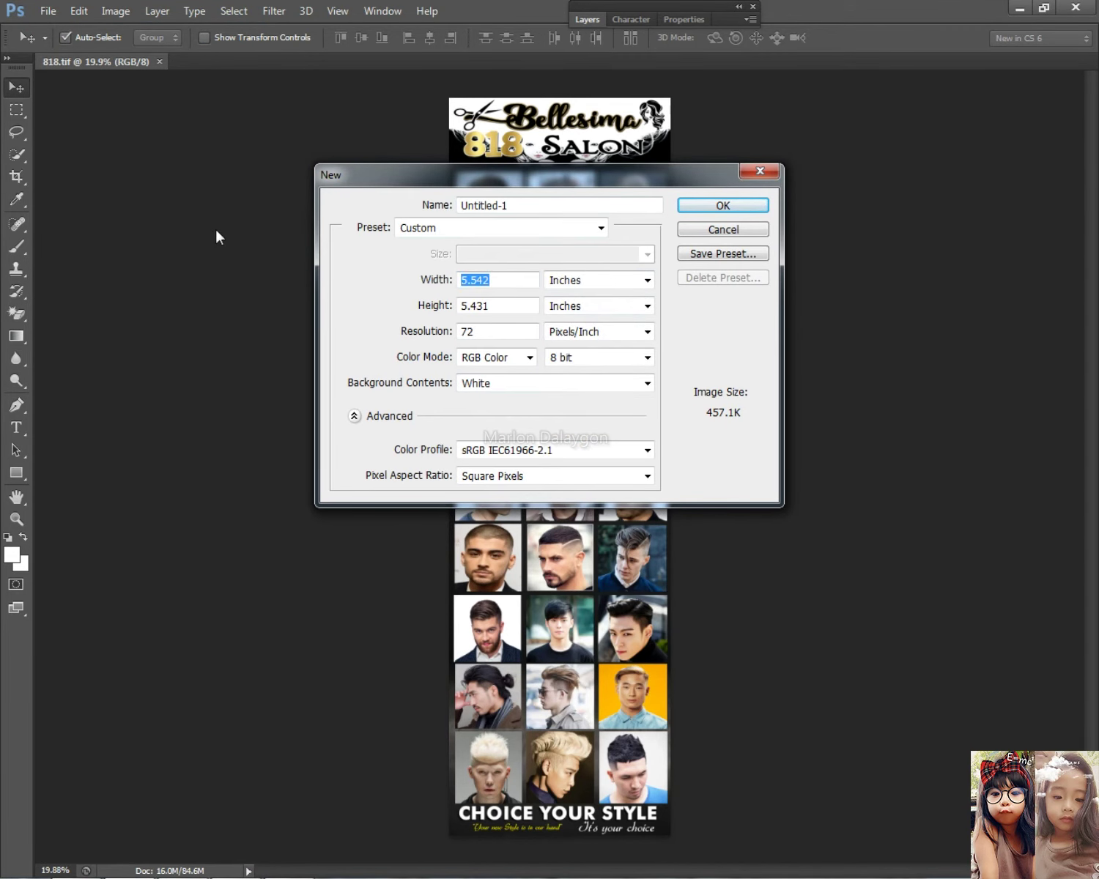
pyautogui.write('18')
pyautogui.click(523, 357)
pyautogui.click(491, 414)
pyautogui.press('Return')
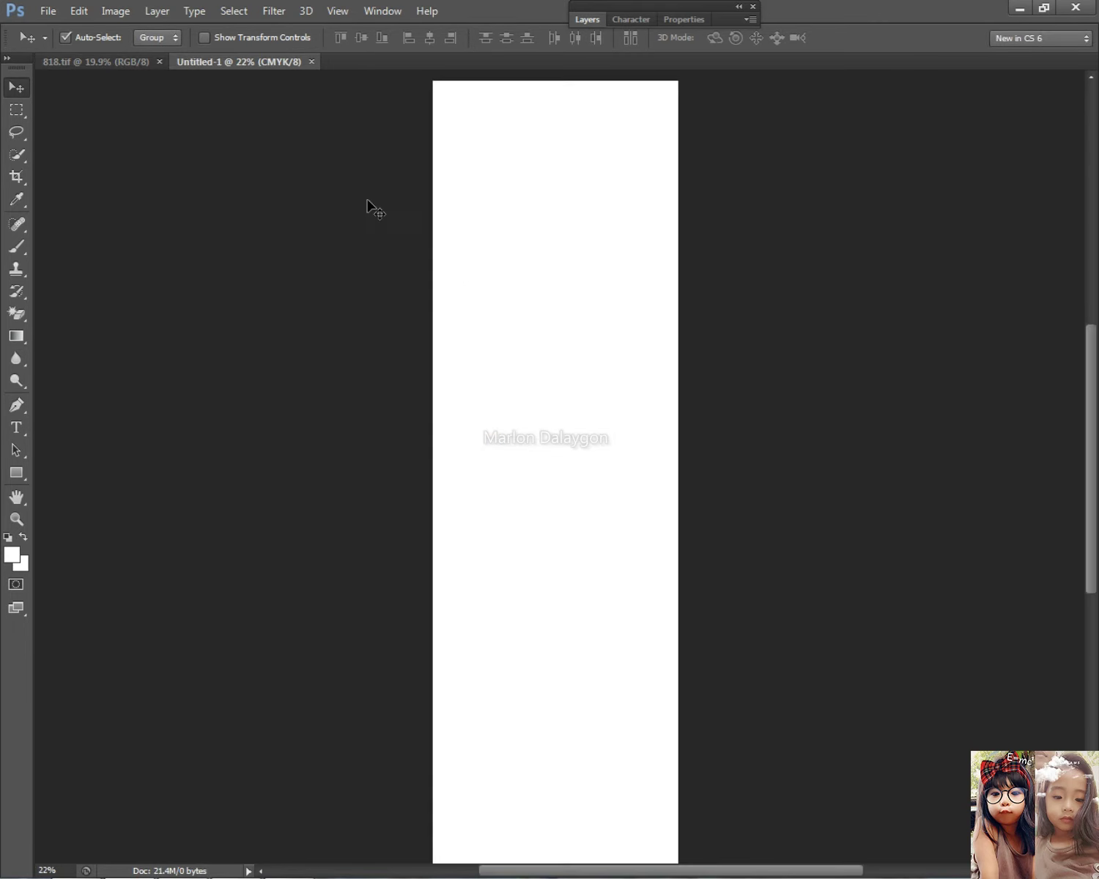
# - Copy the Bellesima 818 Salon header from 818.tif into the new document and place it at the top
pyautogui.click(85, 60)
pyautogui.click(556, 212)
pyautogui.moveTo(554, 114)
pyautogui.mouseDown()
pyautogui.moveTo(275, 69)
pyautogui.moveTo(590, 226)
pyautogui.moveTo(539, 105)
pyautogui.mouseUp()
# - Return to 818.tif and try to move the layer behind the captions at the foot of the poster
pyautogui.click(98, 65)
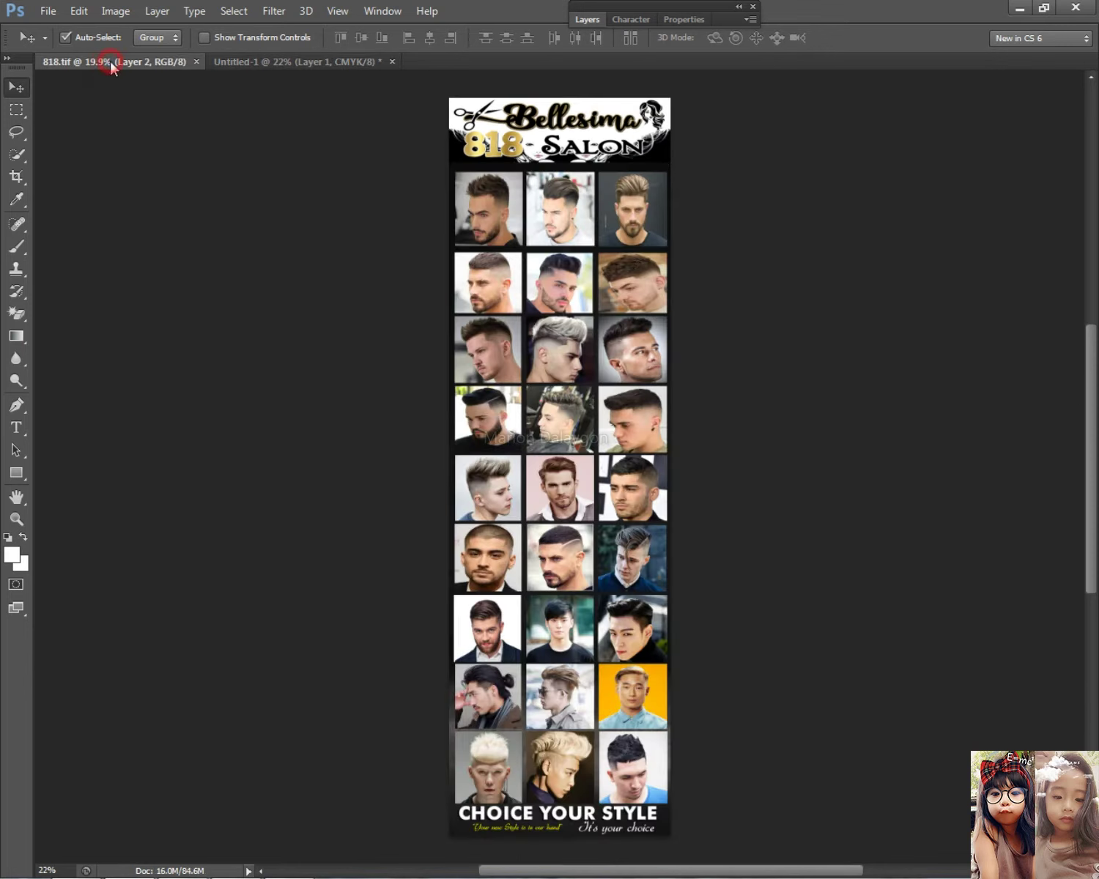
pyautogui.rightClick(623, 166)
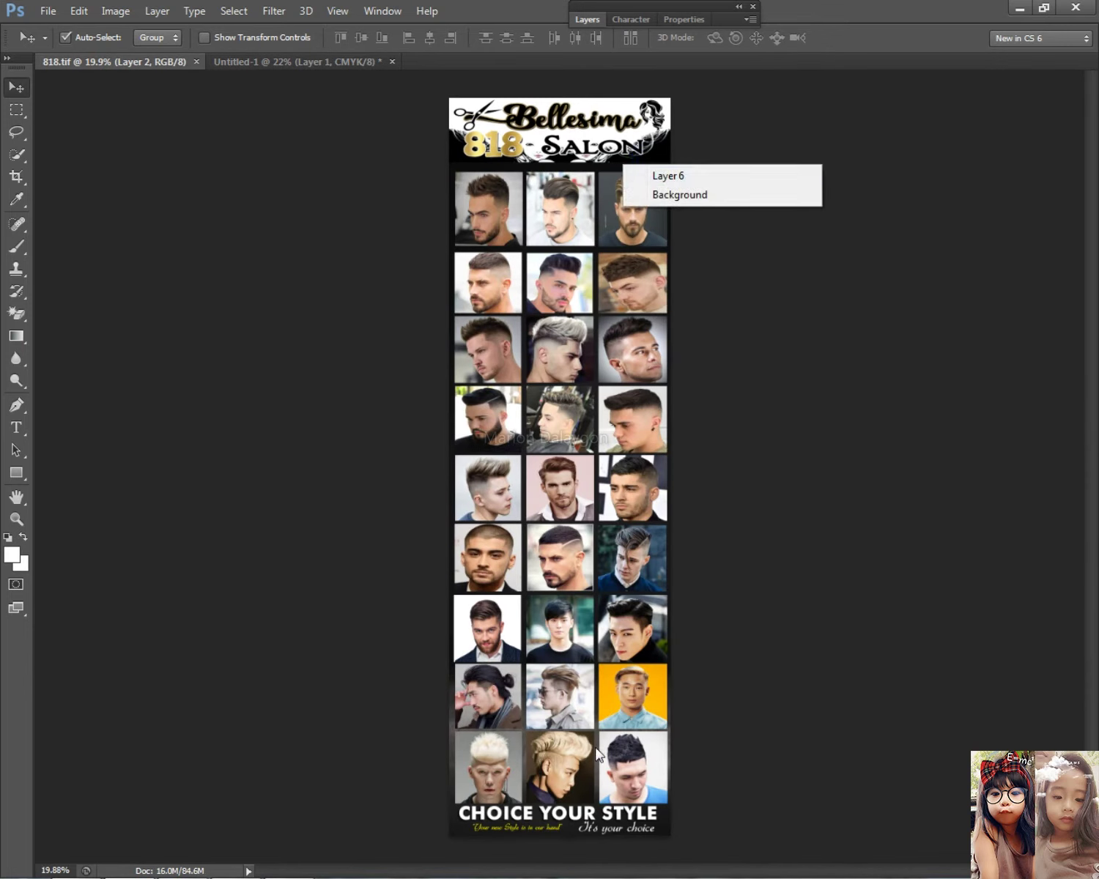
pyautogui.rightClick(579, 825)
pyautogui.click(601, 836)
pyautogui.moveTo(601, 837); pyautogui.dragTo(554, 425)
pyautogui.hotkey('ctrl', 'z')
# - Copy the dark background layer, Layer 6, from 818.tif into the new document and align it over the whole canvas
pyautogui.rightClick(451, 172)
pyautogui.click(469, 182)
pyautogui.moveTo(462, 177); pyautogui.dragTo(192, 2)
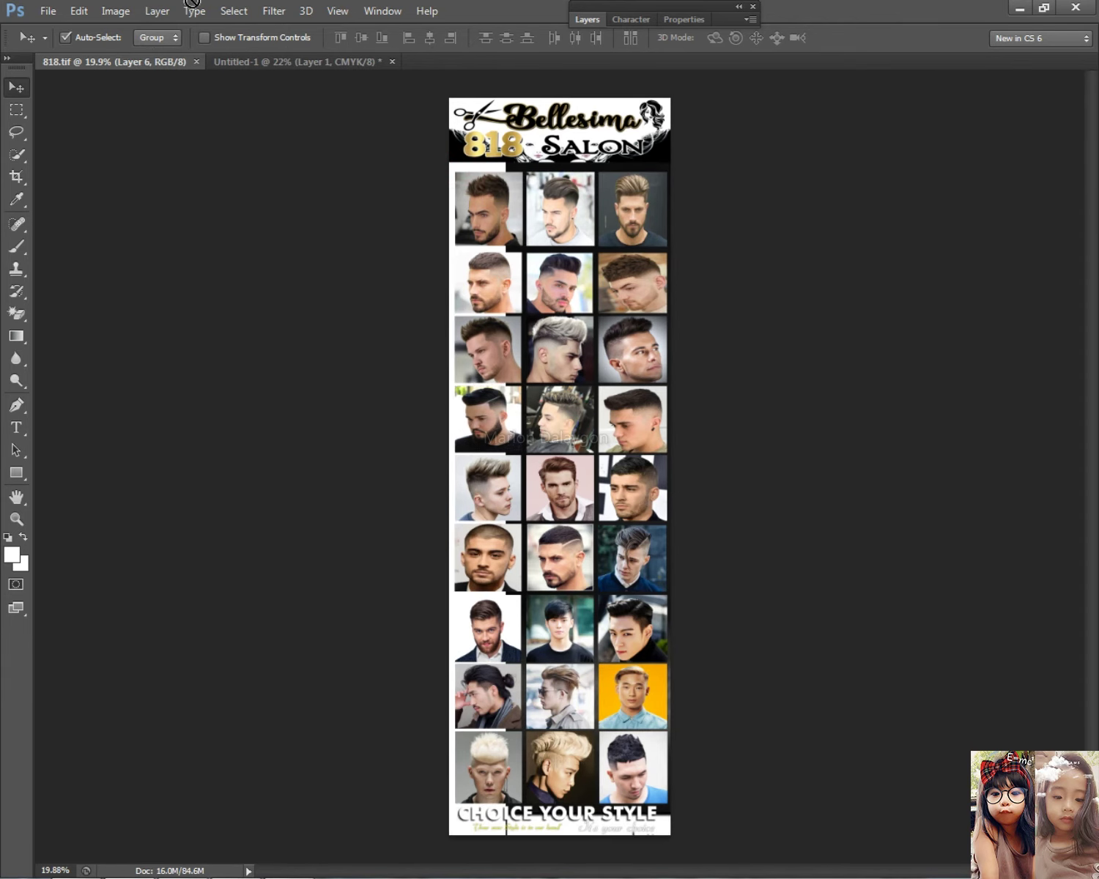
pyautogui.moveTo(281, 65); pyautogui.dragTo(525, 306)
pyautogui.moveTo(525, 306); pyautogui.dragTo(557, 265)
pyautogui.scroll(-2, 554, 271)
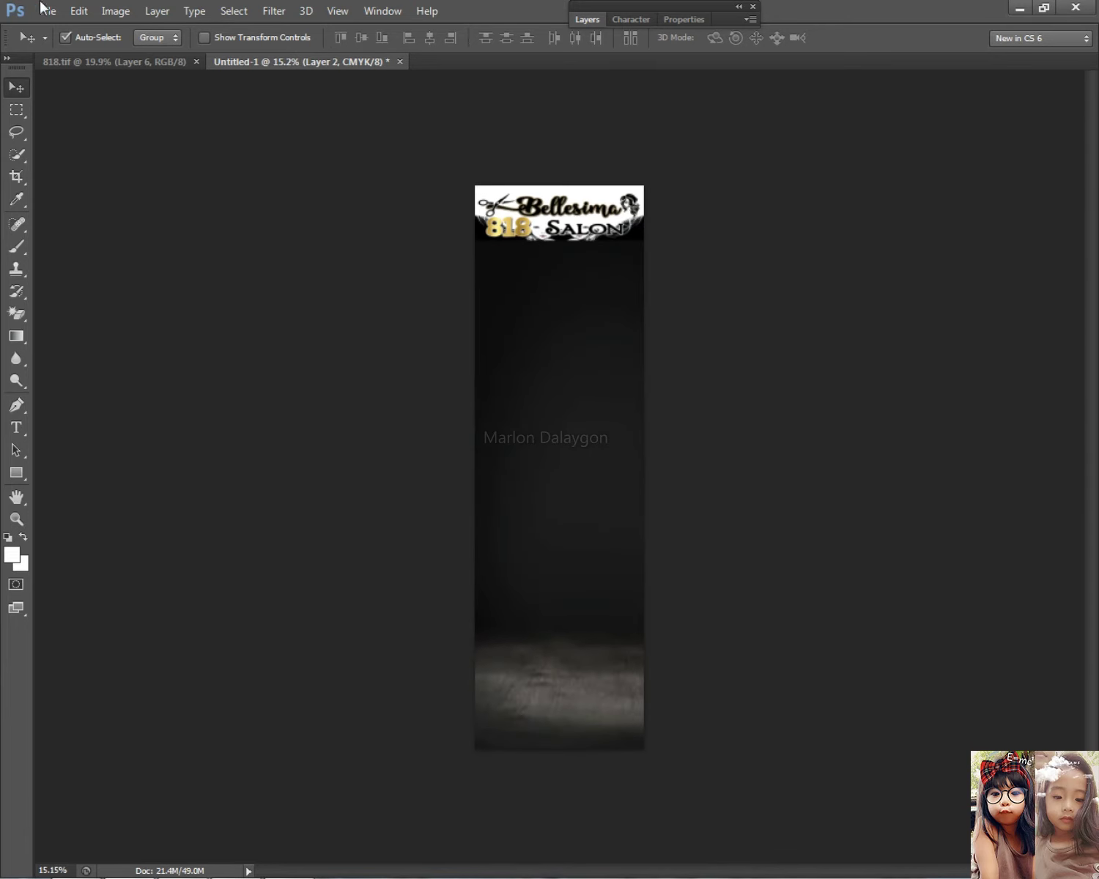
# - Arrange the dark background layer behind the header and compare the new layout with 818.tif
pyautogui.click(157, 10)
pyautogui.moveTo(220, 411)
pyautogui.click(422, 459)
pyautogui.click(163, 62)
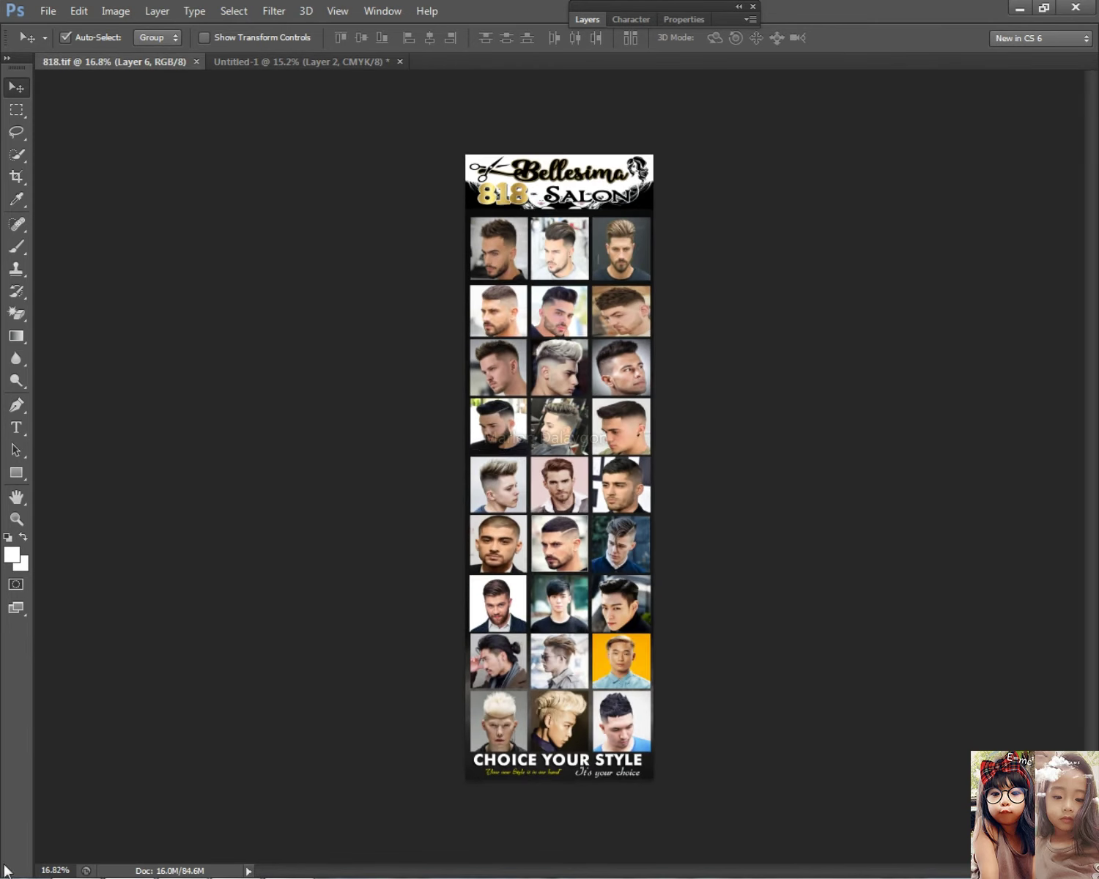
pyautogui.click(306, 63)
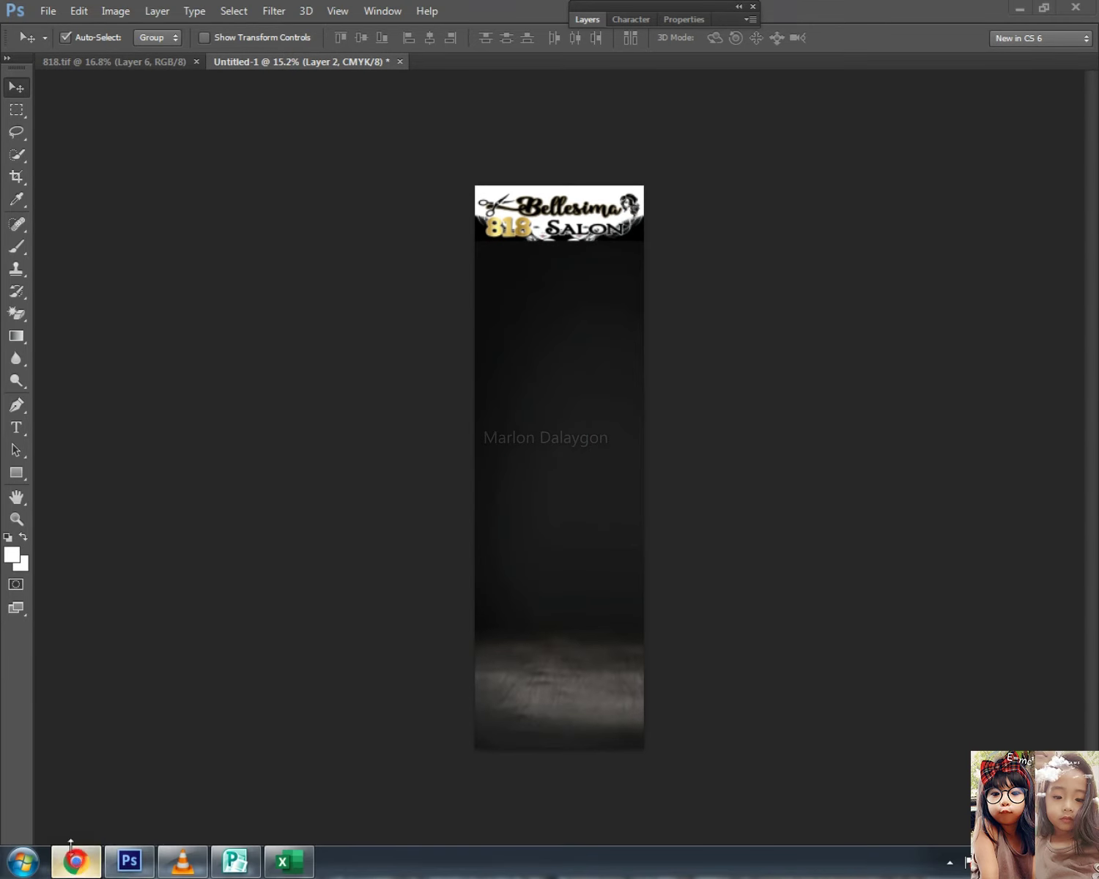
# - Switch to Chrome and search Google Images for korean new hairstyles women
pyautogui.click(75, 861)
pyautogui.scroll(2, 224, 671)
pyautogui.moveTo(331, 81); pyautogui.dragTo(297, 76)
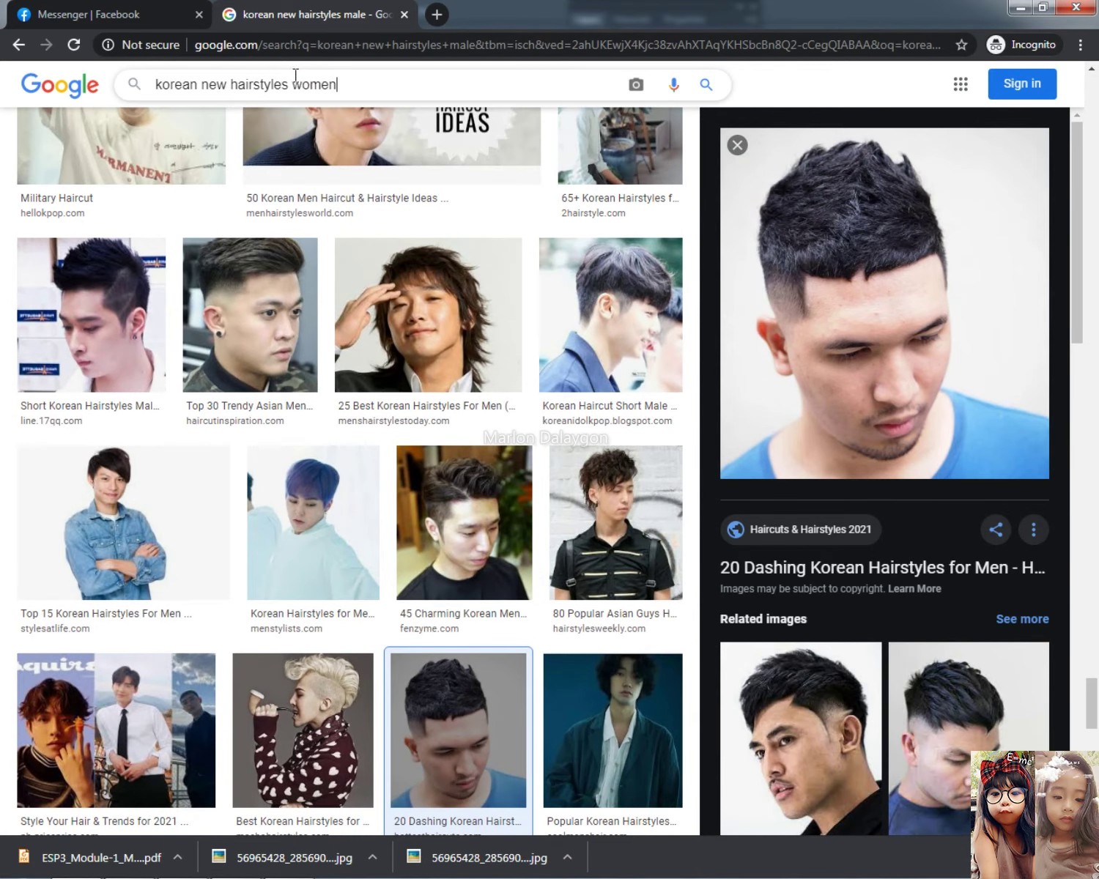
pyautogui.write('women')
pyautogui.press('Return')
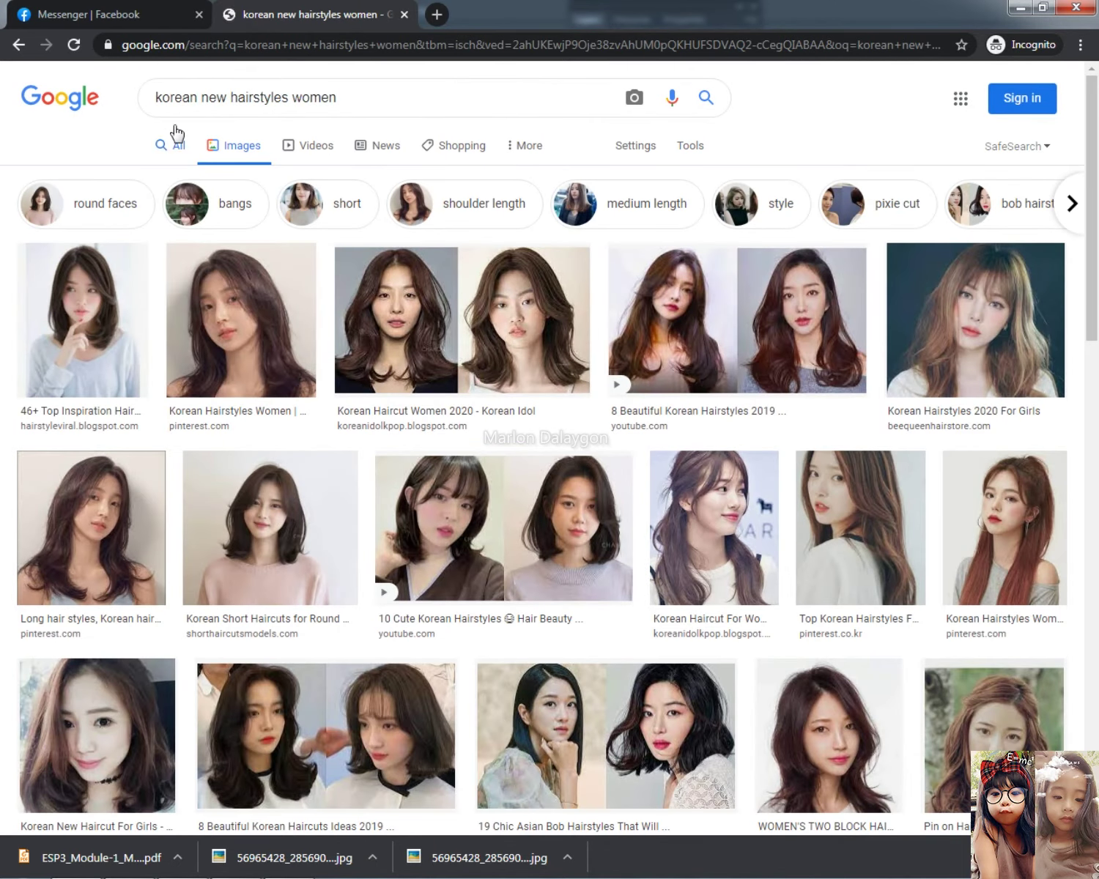
# - Remove korean from the image search and add the year so the query reads new hairstyles women 2021
pyautogui.doubleClick(199, 98)
pyautogui.press('BackSpace')
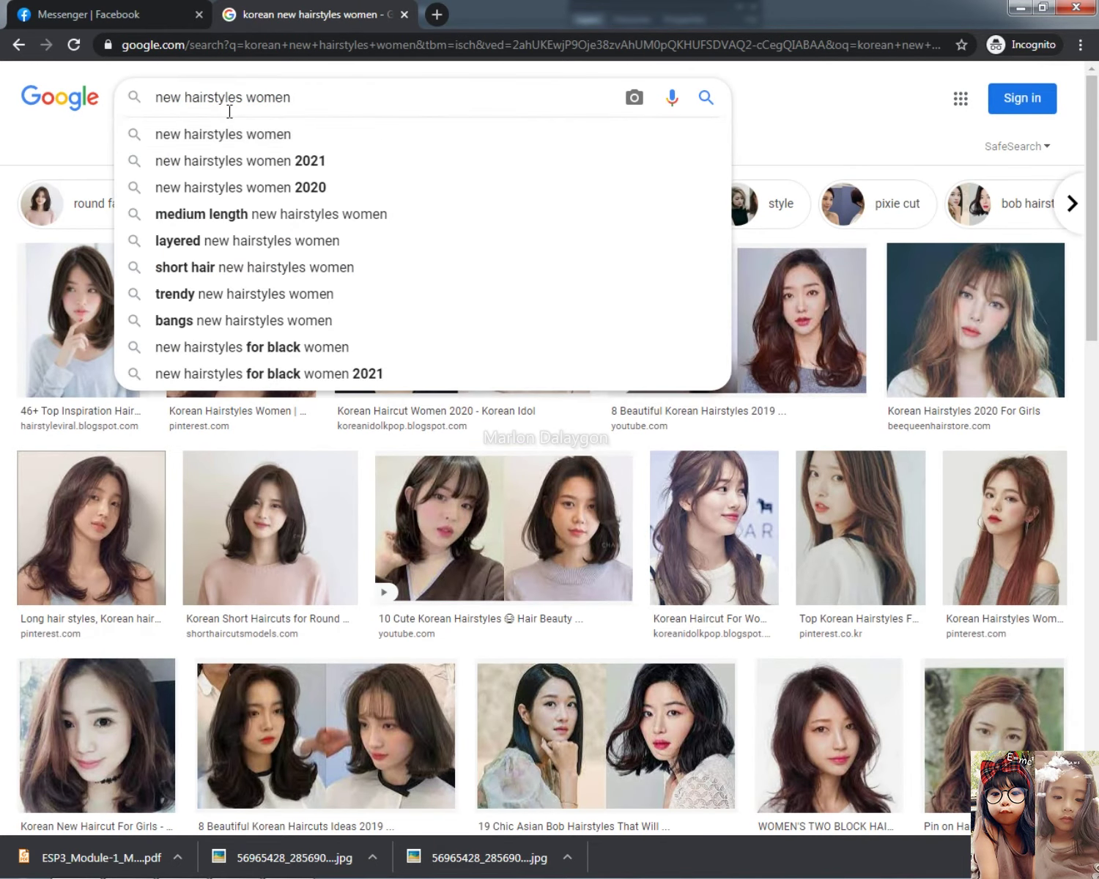
pyautogui.press('Return')
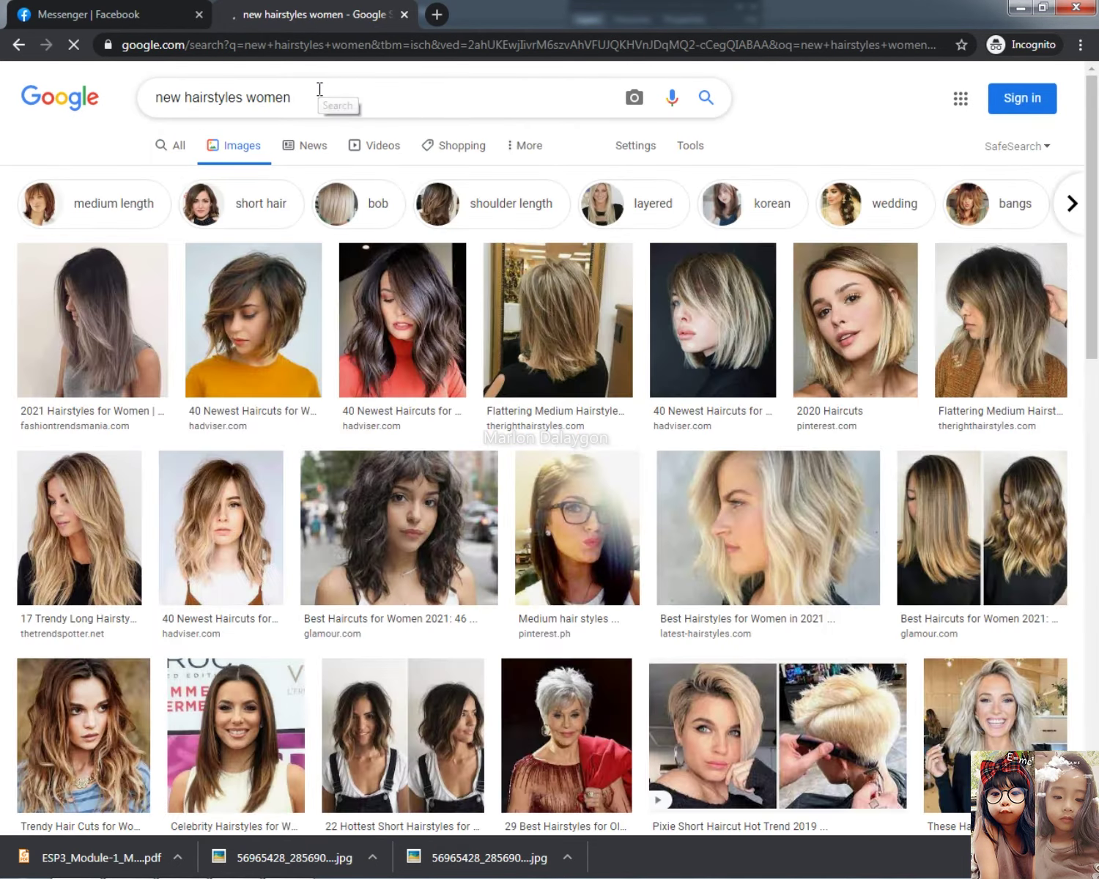
pyautogui.click(319, 90)
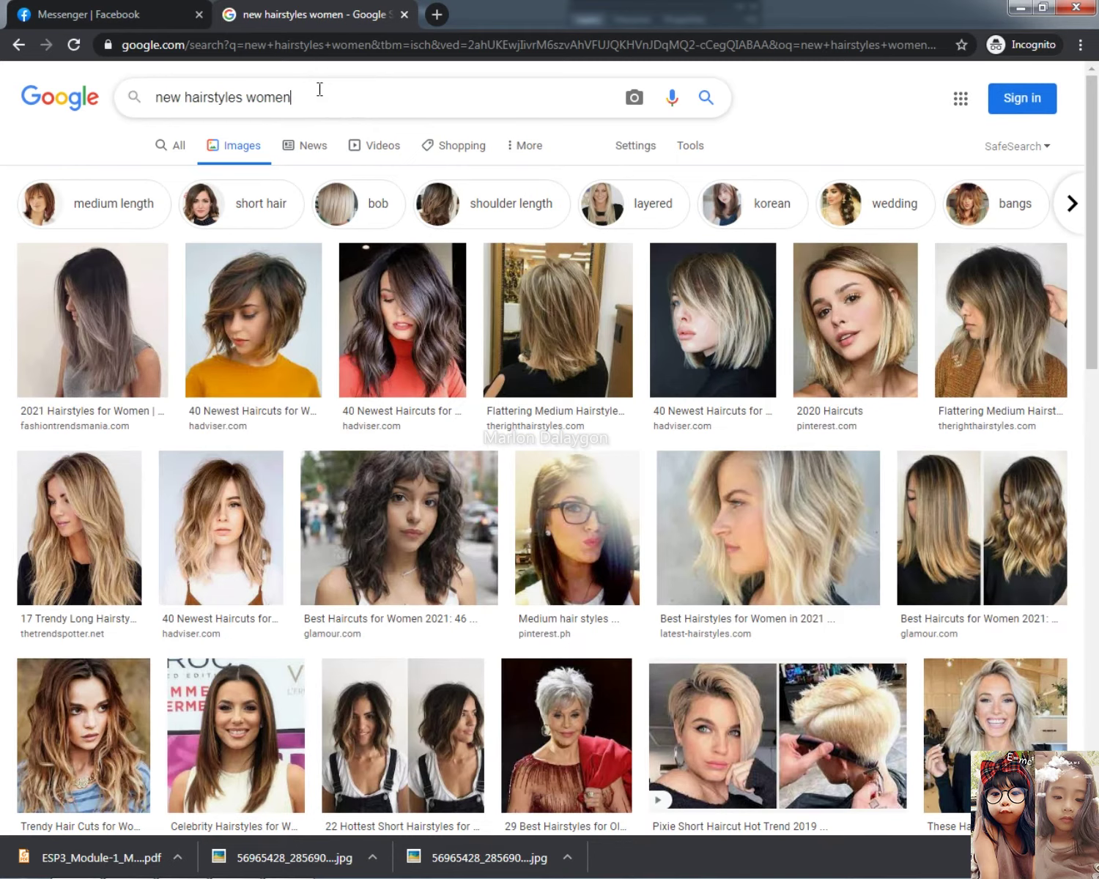
pyautogui.write('202')
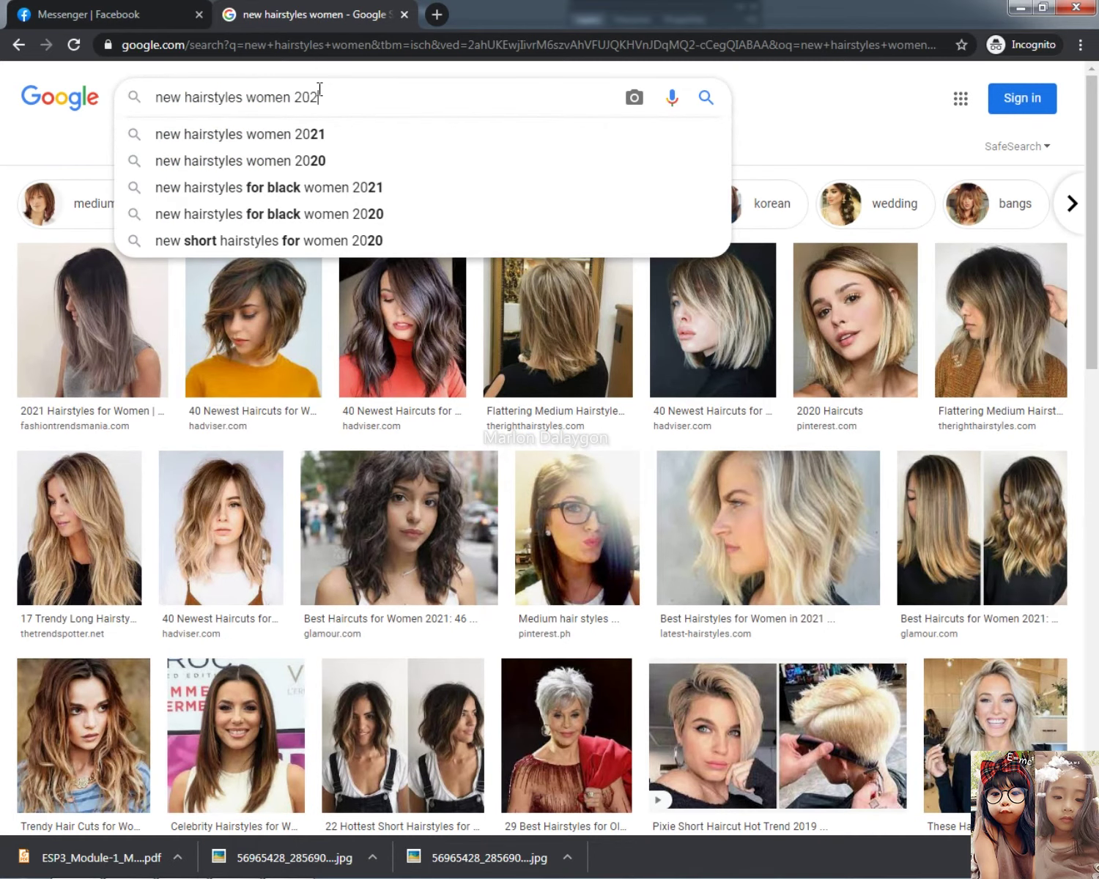
pyautogui.write('1')
pyautogui.press('Return')
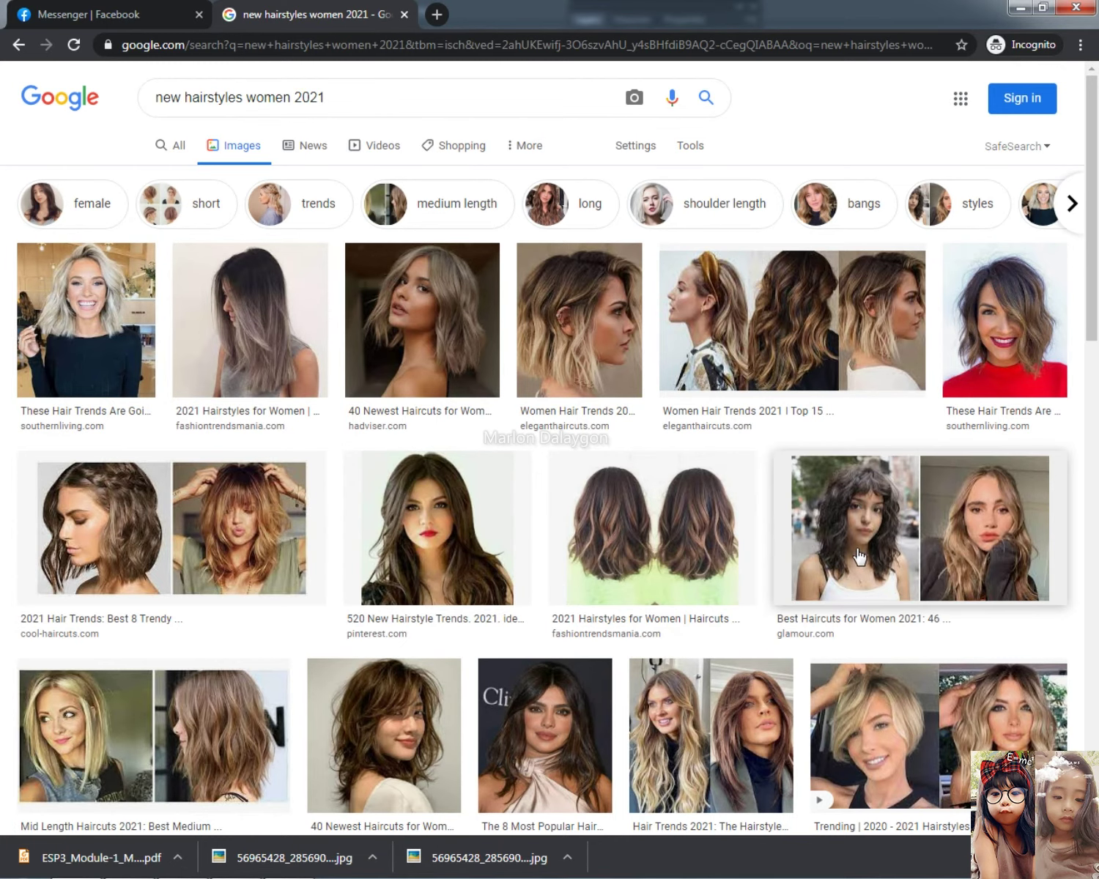
# - Preview several women's haircut images from the results to judge which photos suit the poster
pyautogui.click(889, 526)
pyautogui.click(480, 250)
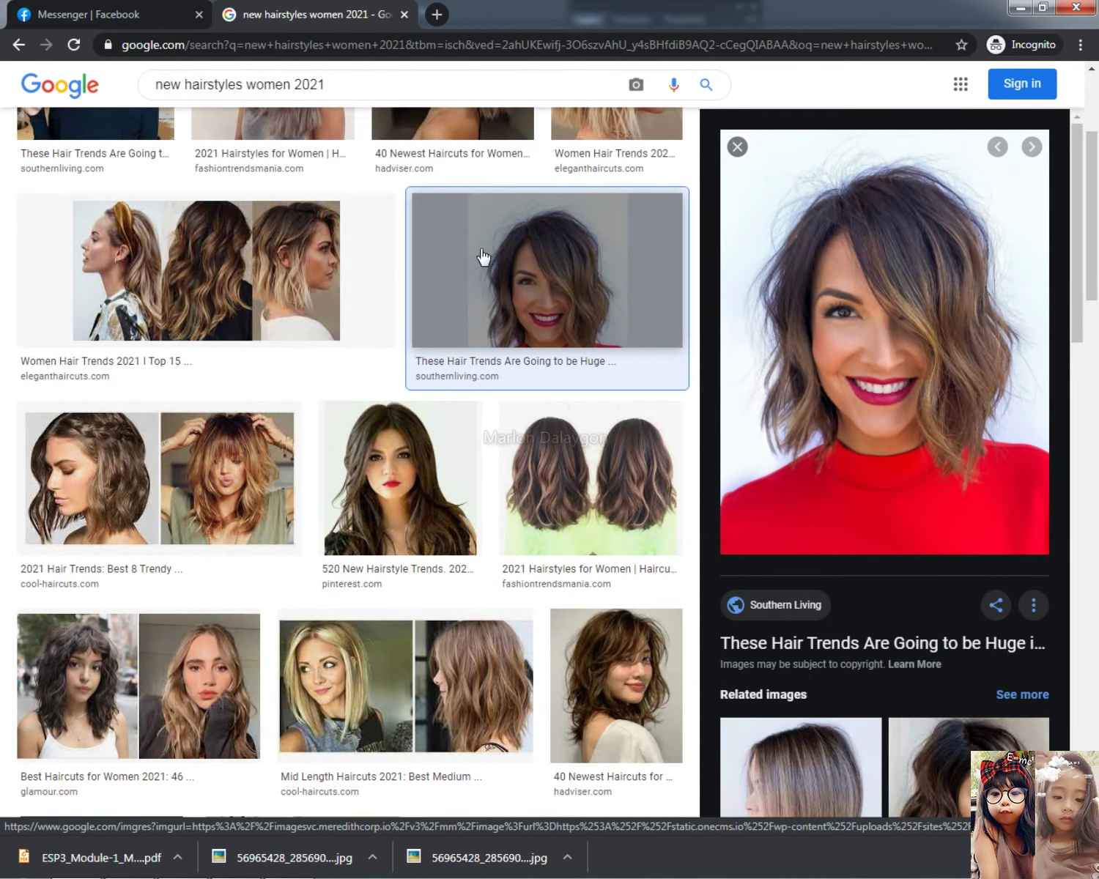
pyautogui.click(399, 473)
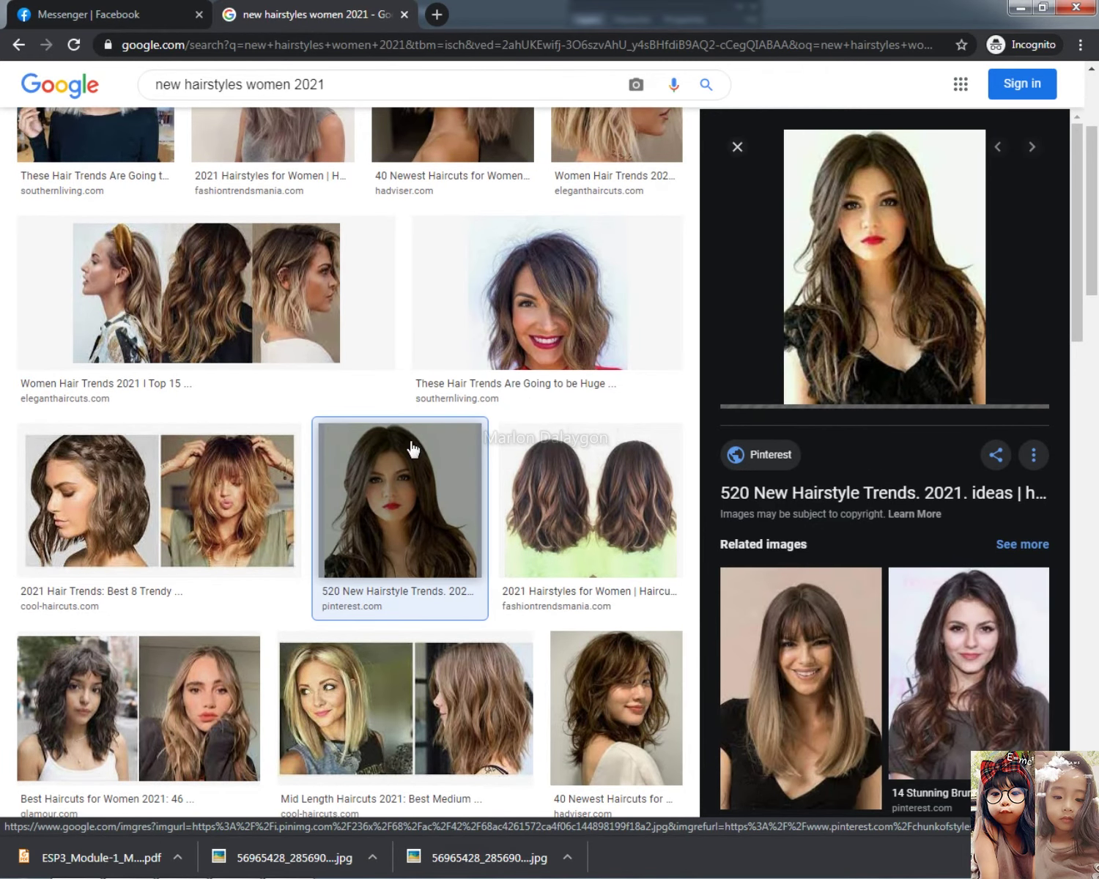
pyautogui.click(77, 517)
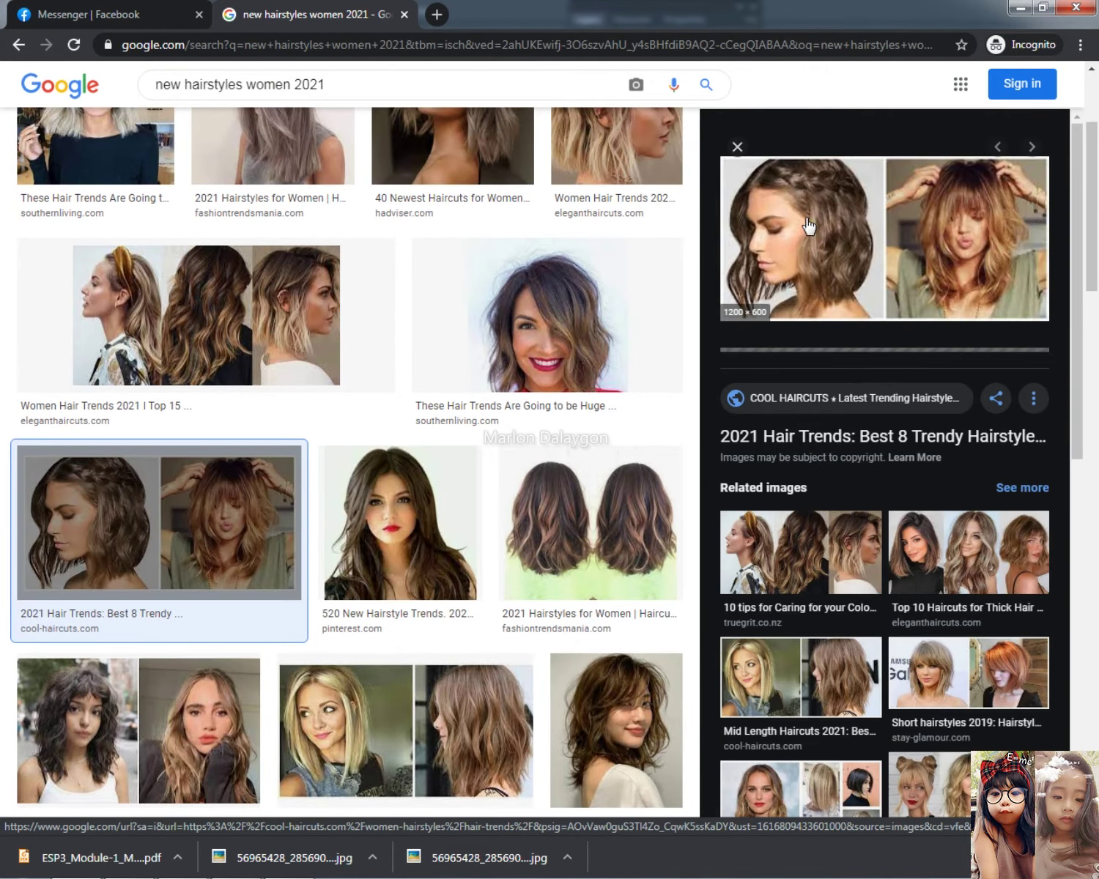
pyautogui.scroll(3, 461, 236)
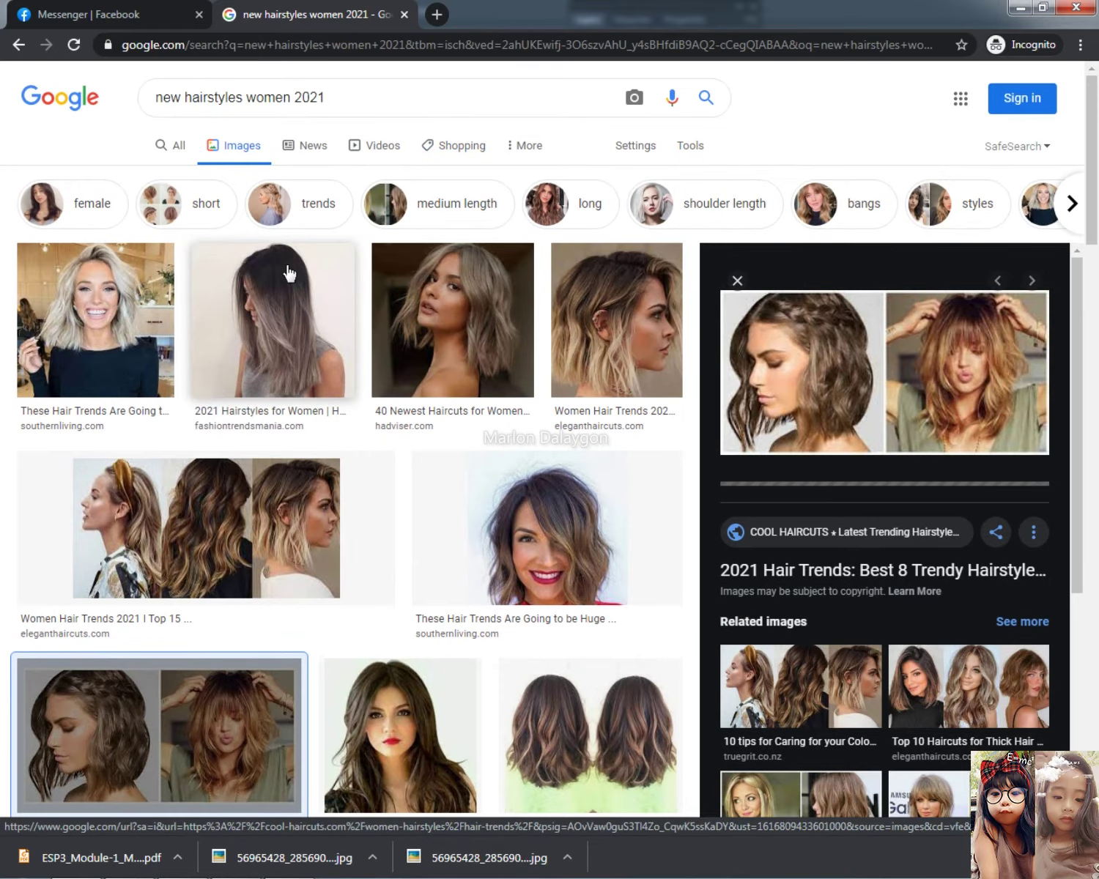
pyautogui.click(290, 269)
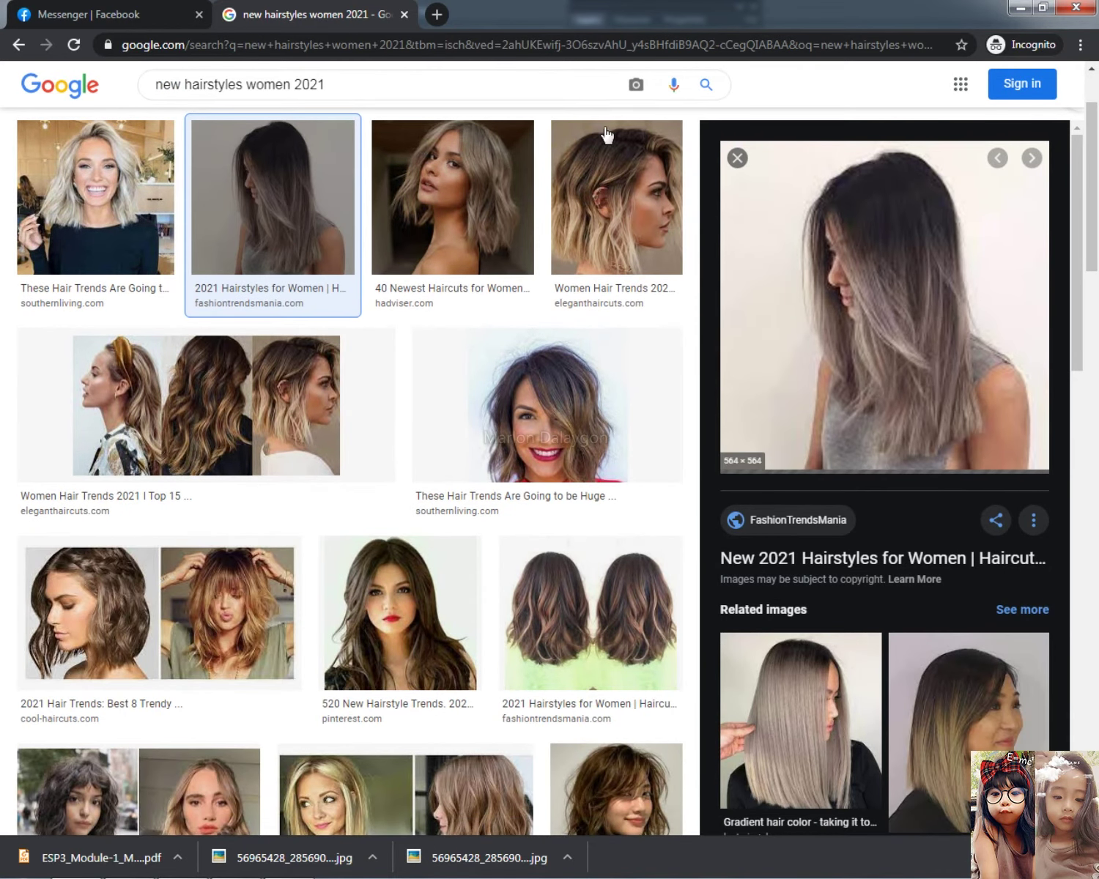
pyautogui.click(1020, 7)
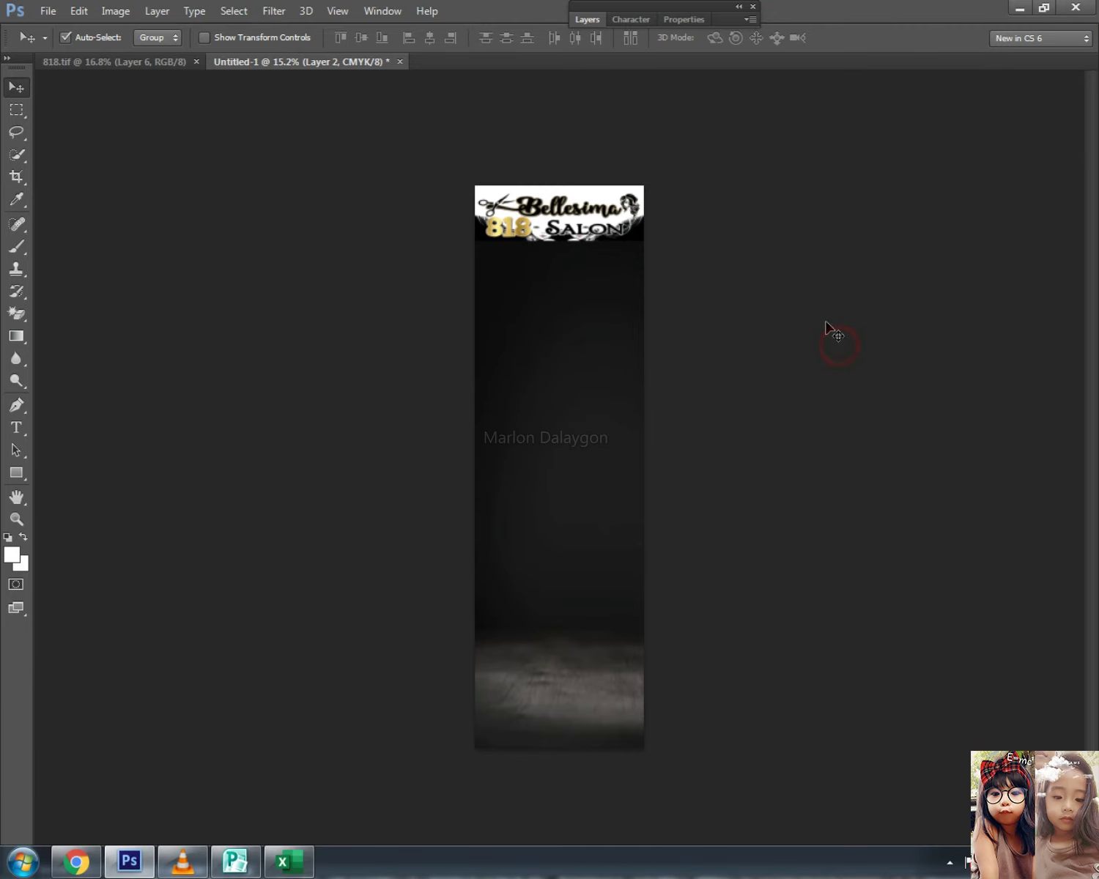
pyautogui.scroll(-1, 827, 327)
pyautogui.scroll(2, 790, 395)
pyautogui.click(491, 562)
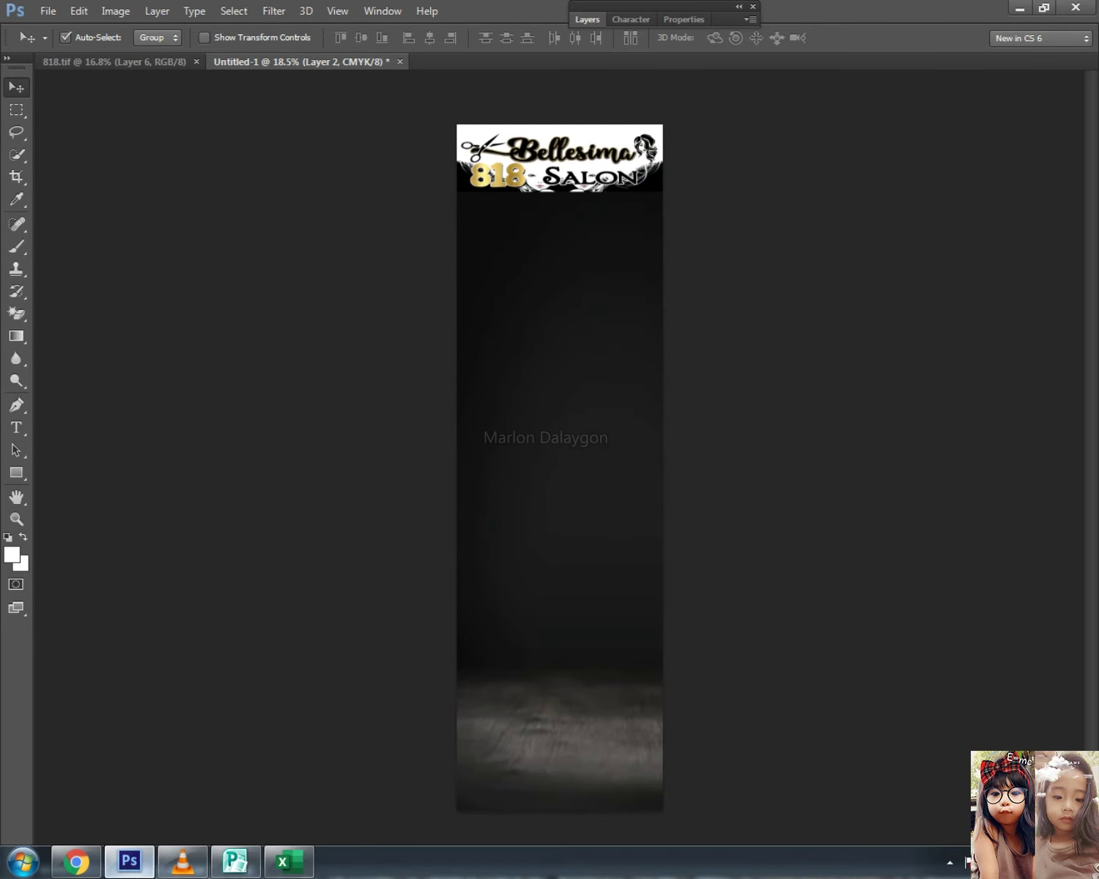
pyautogui.click(73, 863)
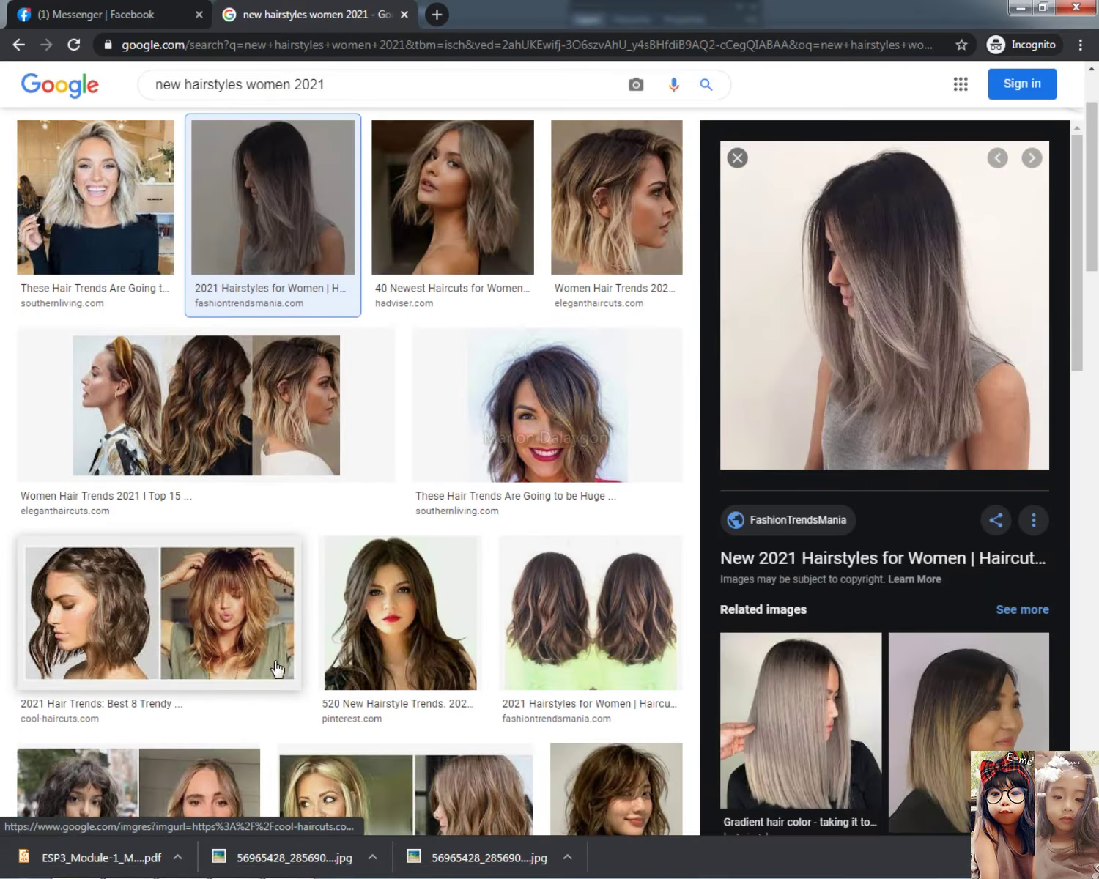
# - Narrow the new hairstyles women 2021 image results to short hairstyles
pyautogui.scroll(2, 271, 546)
pyautogui.click(359, 98)
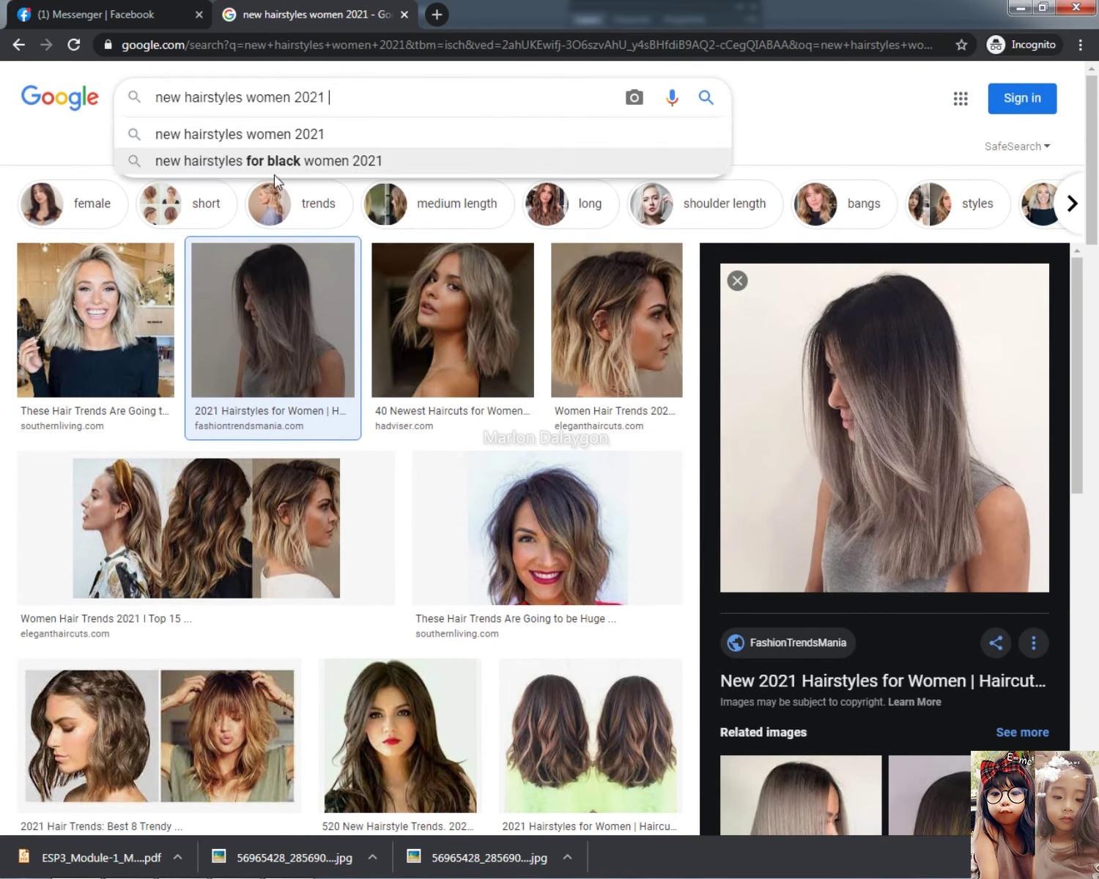
pyautogui.click(174, 197)
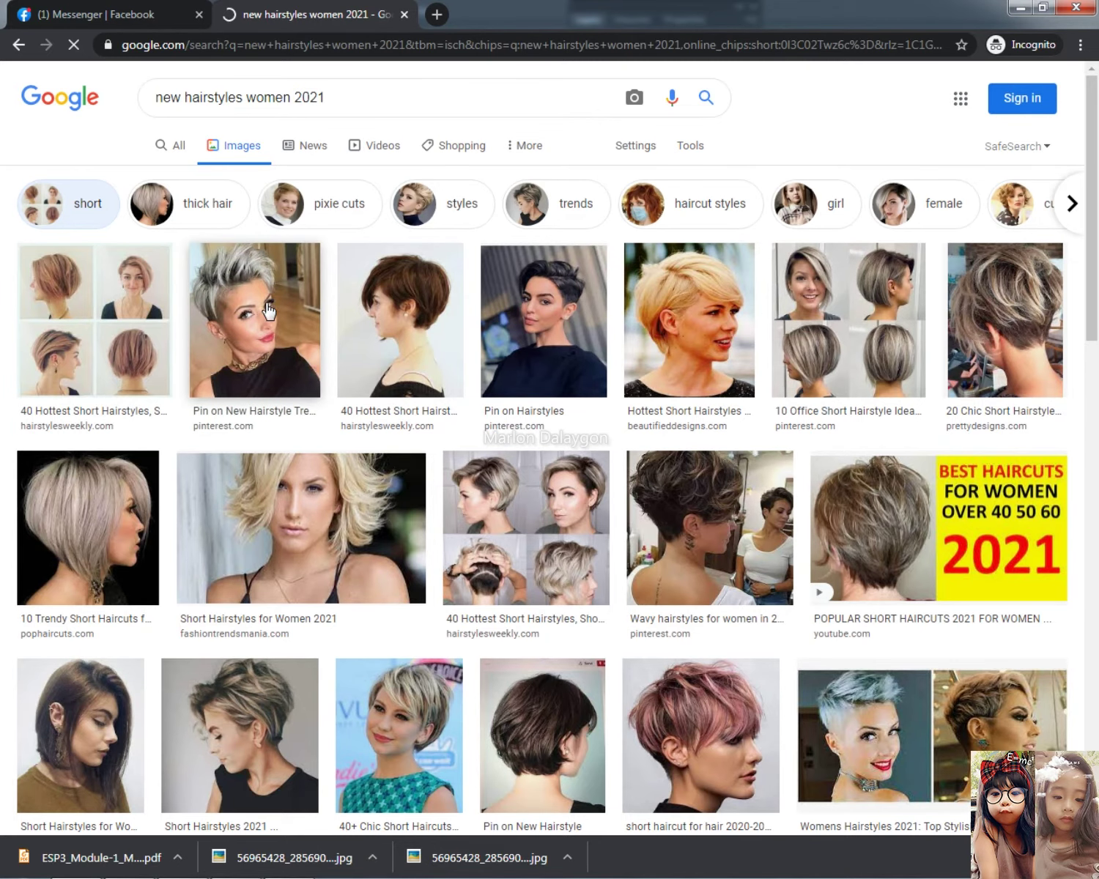
# - Copy the photo of the woman with the short silver haircut into the Photoshop layout and place it below the header
pyautogui.click(230, 322)
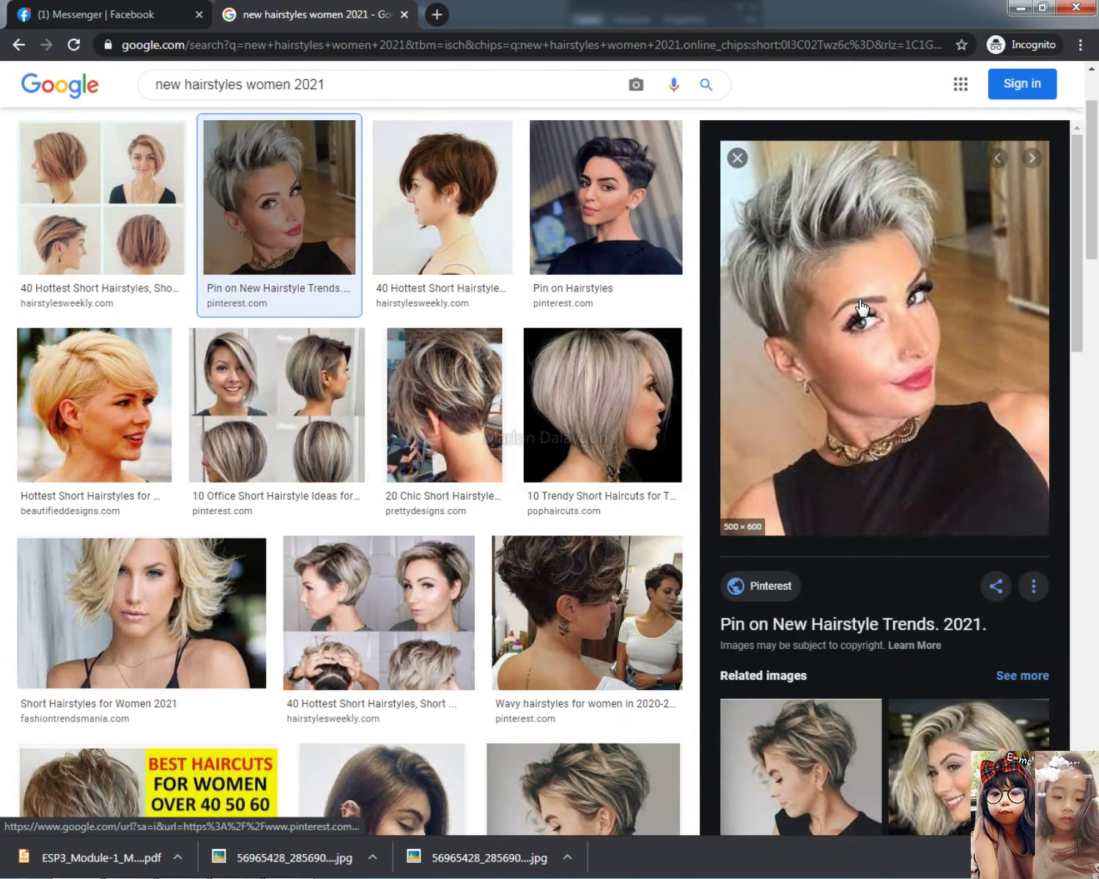
pyautogui.rightClick(852, 301)
pyautogui.click(897, 476)
pyautogui.hotkey('alt', 'Tab')
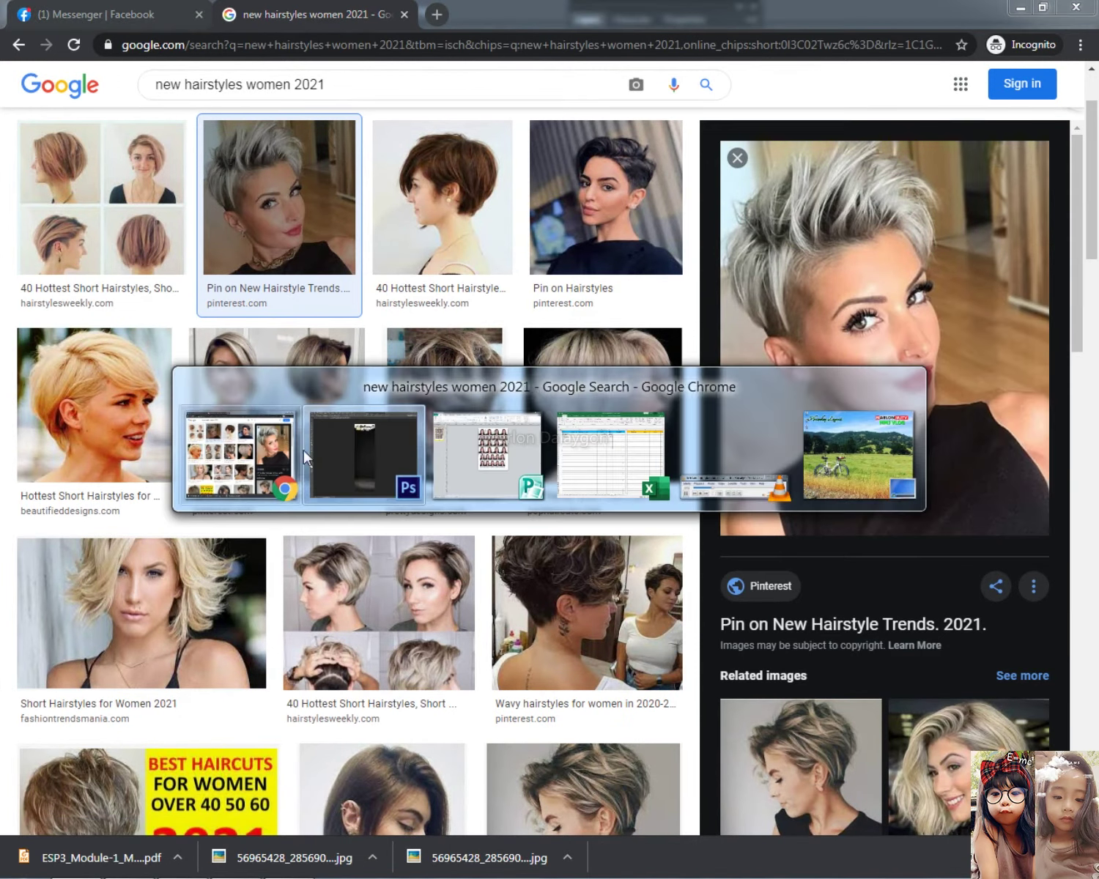
pyautogui.hotkey('ctrl', 'v')
pyautogui.moveTo(557, 467); pyautogui.dragTo(515, 274)
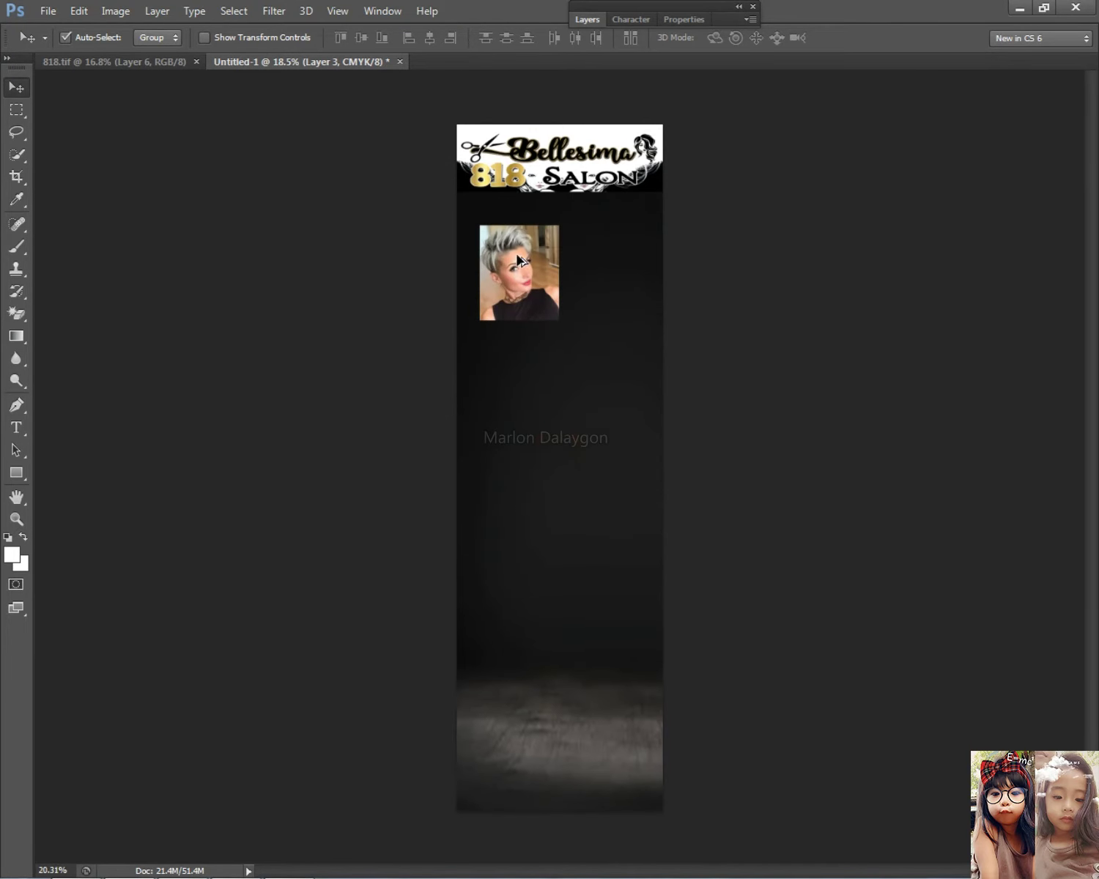
# - Select the head and shoulders area of the silver-haired woman's photo with a rectangular marquee, leaving out the lower torso
pyautogui.scroll(5, 515, 273)
pyautogui.click(16, 110)
pyautogui.scroll(1, 502, 192)
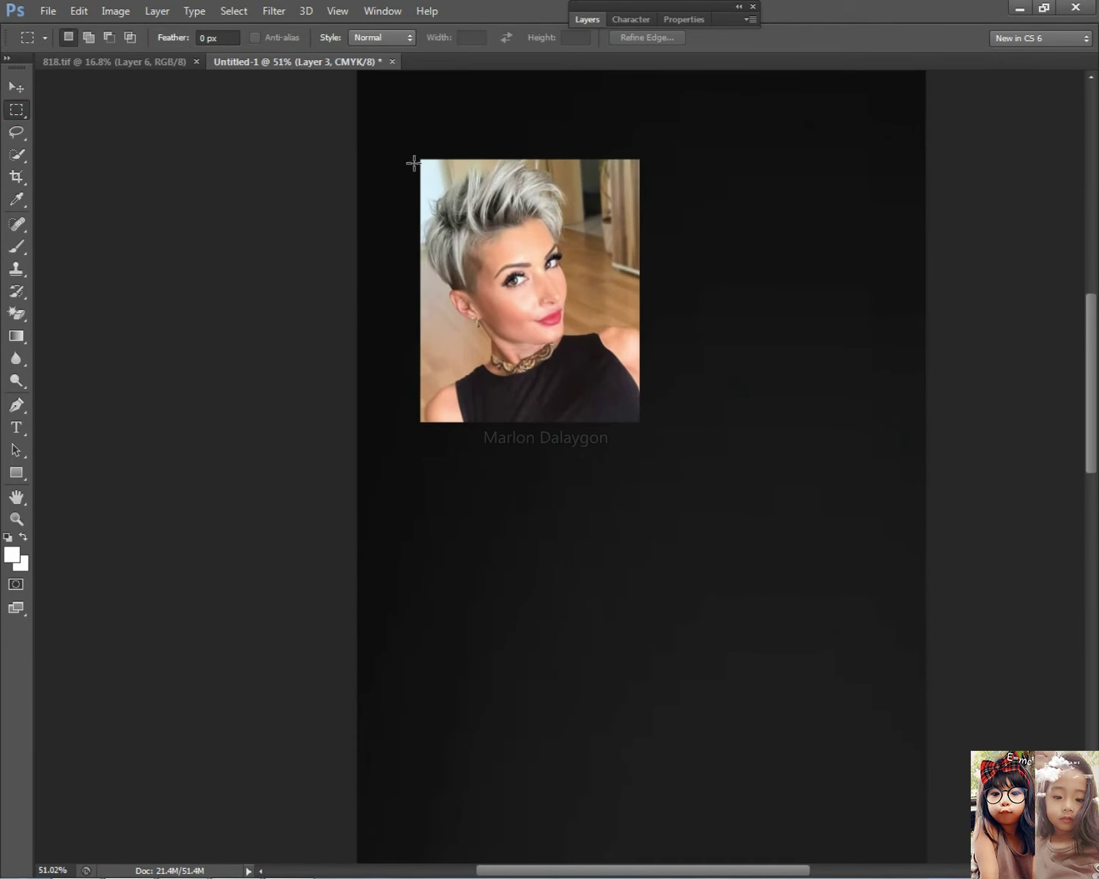
pyautogui.moveTo(558, 307); pyautogui.dragTo(615, 376)
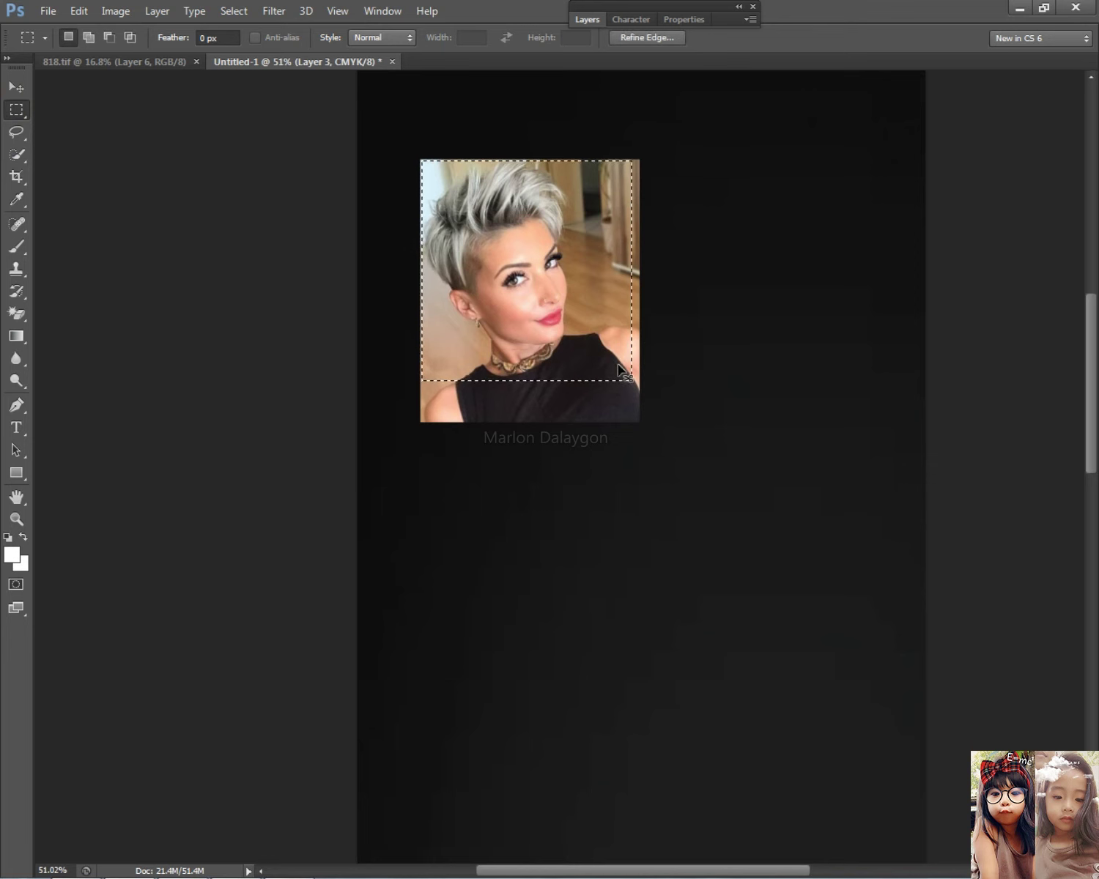
# - Switch to Messenger, reply ok po in the newest unread chat, and review the salon client's request for women's hair styles and colors
pyautogui.click(76, 858)
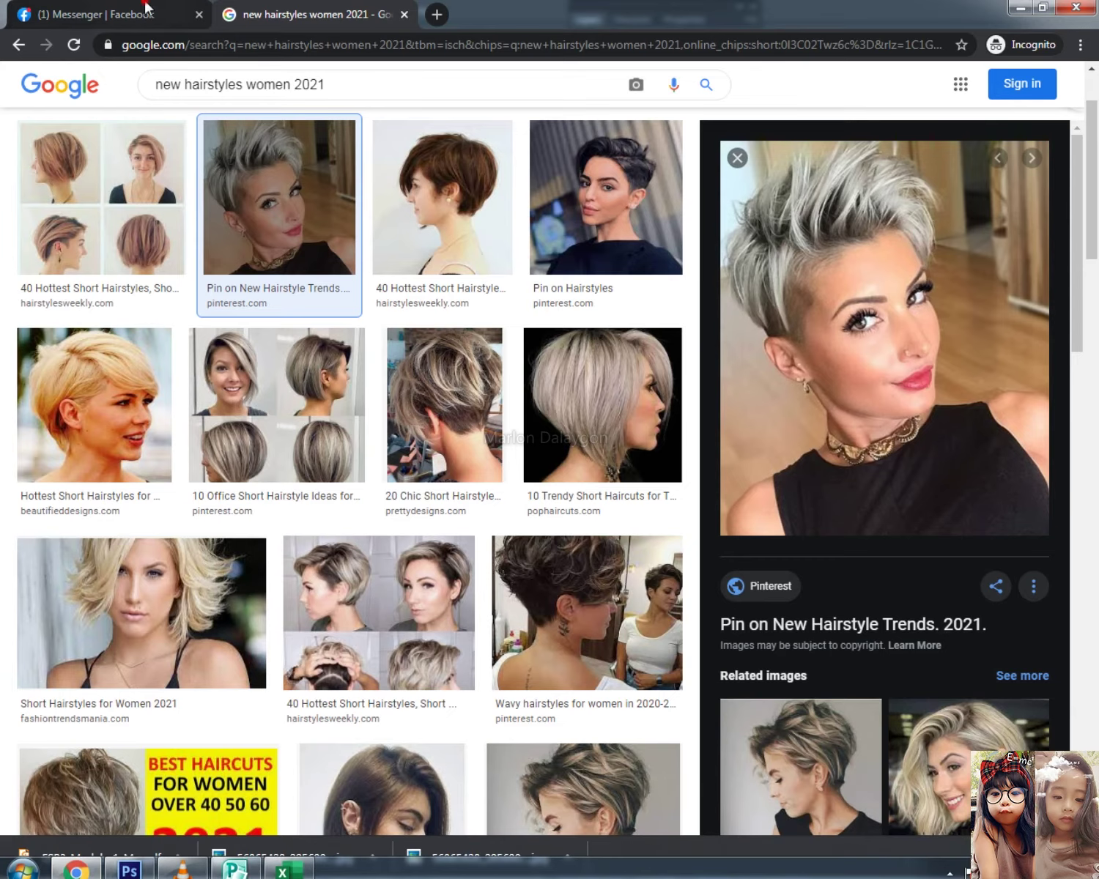
pyautogui.click(95, 15)
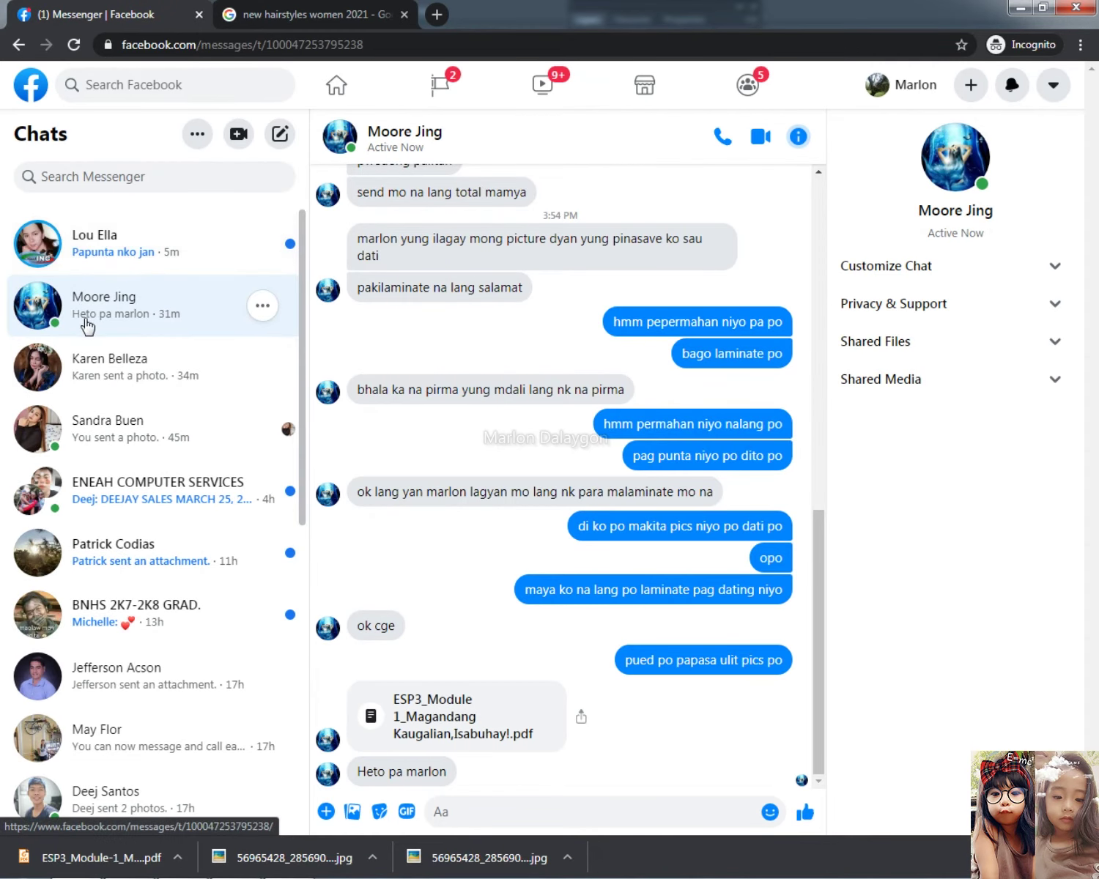
pyautogui.click(110, 238)
pyautogui.click(469, 814)
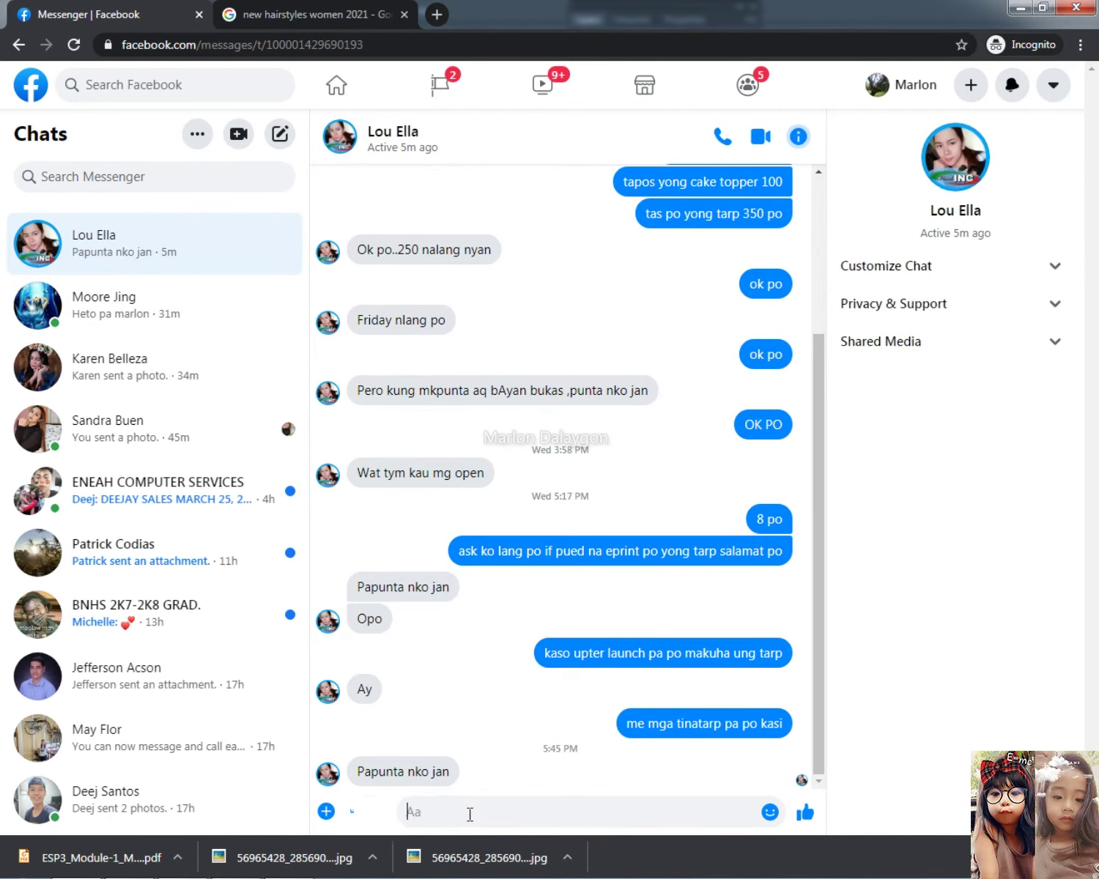
pyautogui.write('ok po')
pyautogui.press('Return')
pyautogui.click(103, 445)
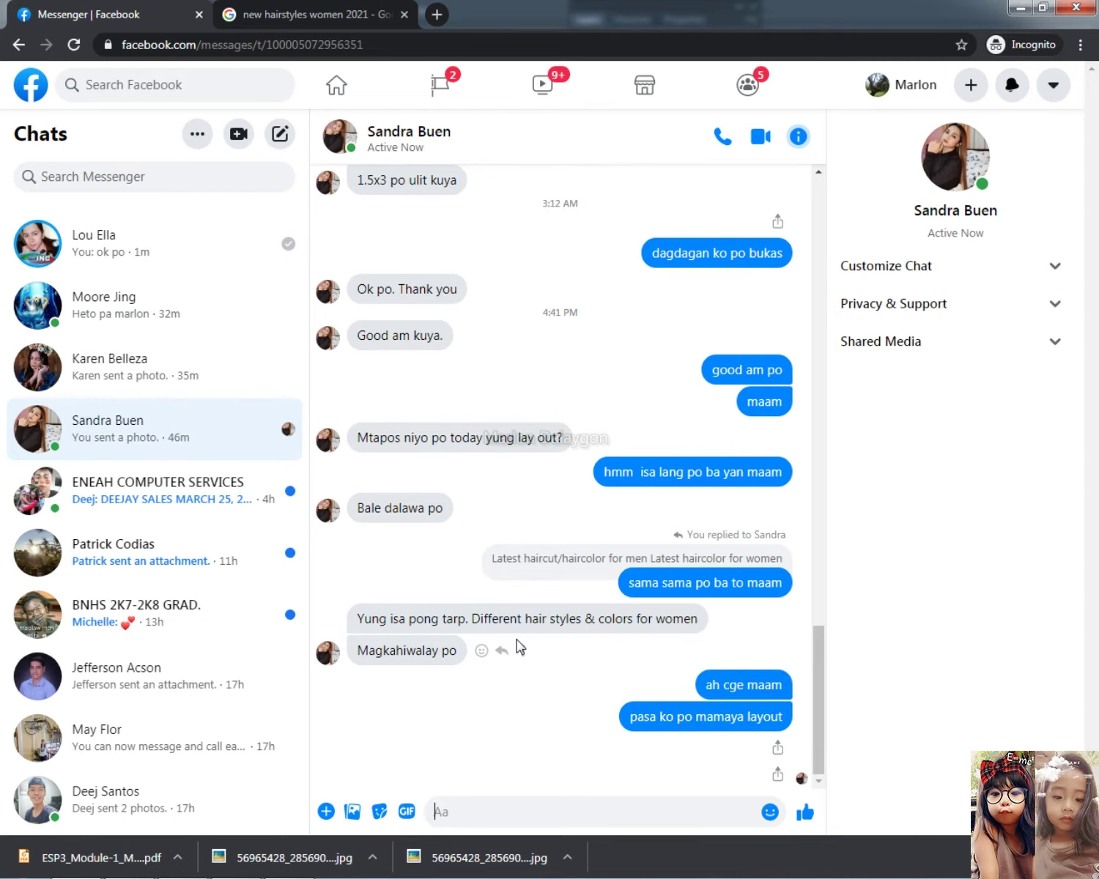
pyautogui.click(1020, 7)
# - Cut the selected area out of the silver-haired woman's photo in Photoshop and delete the leftover photo edges
pyautogui.scroll(2, 672, 257)
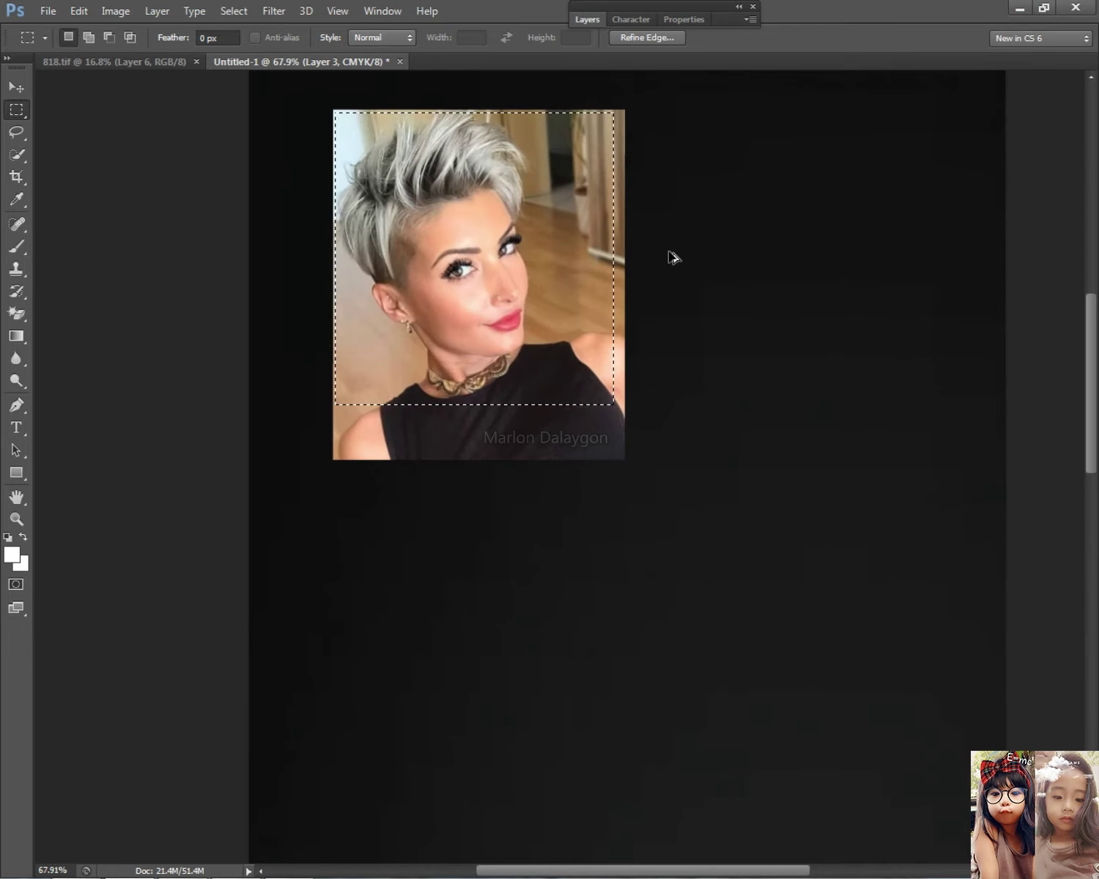
pyautogui.hotkey('ctrl', 'x')
pyautogui.click(16, 87)
pyautogui.press('Delete')
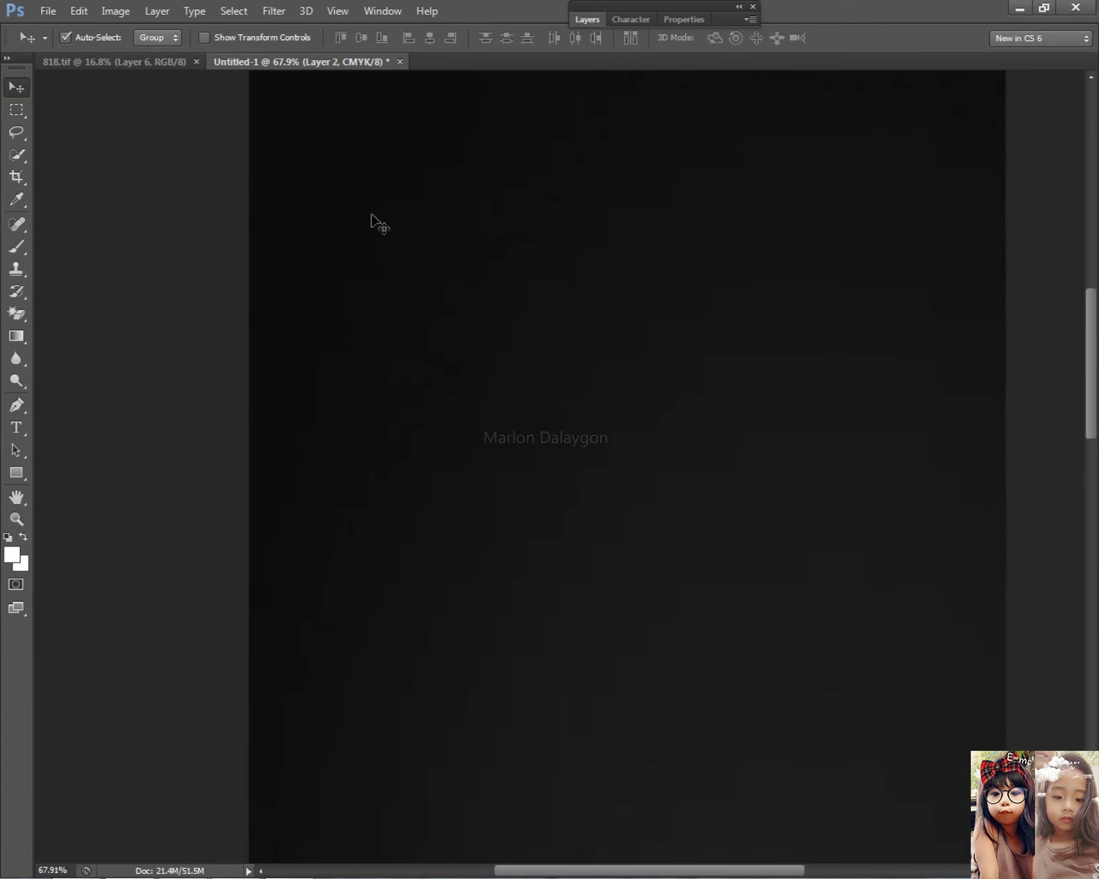
# - Paste the cropped silver-hair photo, place it just below the header at the poster's left edge, and scale it down slightly
pyautogui.scroll(-2, 439, 241)
pyautogui.hotkey('ctrl', 'v')
pyautogui.moveTo(551, 491); pyautogui.dragTo(426, 236)
pyautogui.hotkey('ctrl', 't')
pyautogui.moveTo(498, 277); pyautogui.dragTo(478, 255)
pyautogui.press('Return')
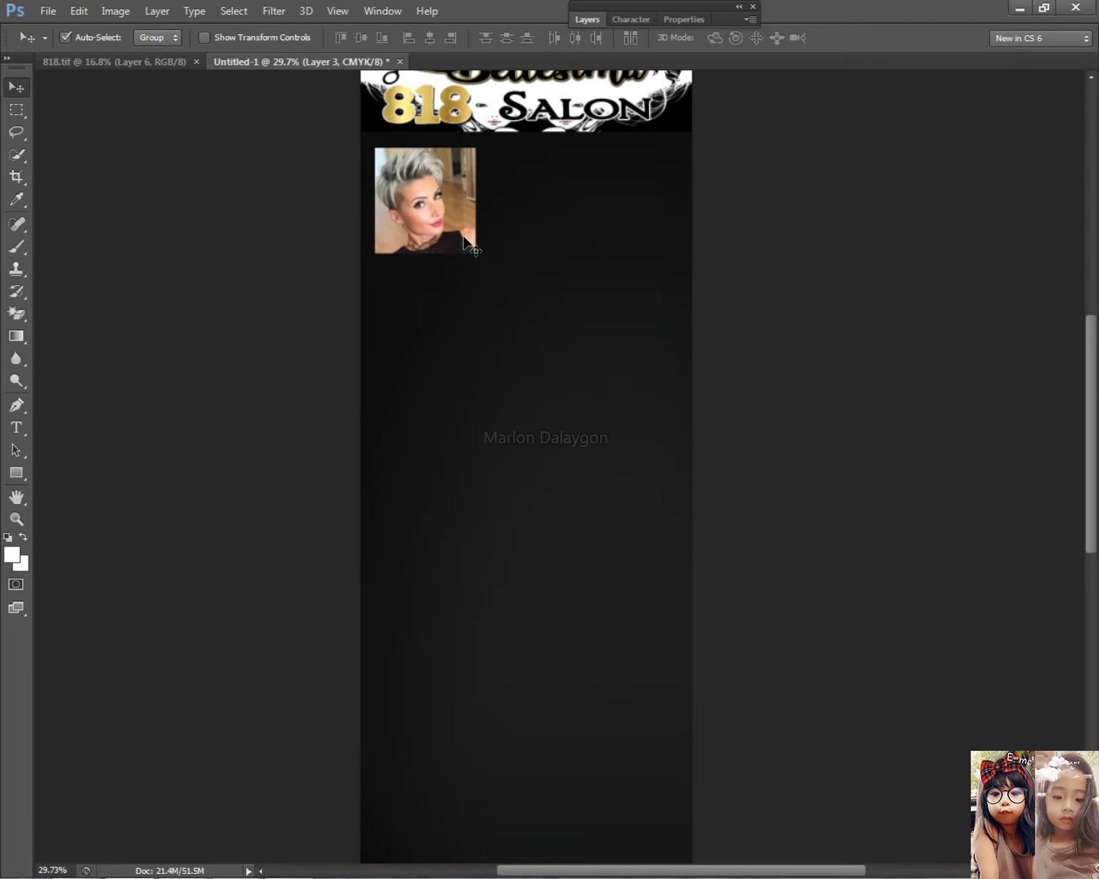
# - Return to the Google Images search in the browser and change the query to new hairstyles and color women 2021
pyautogui.hotkey('alt', 'Tab')
pyautogui.click(312, 13)
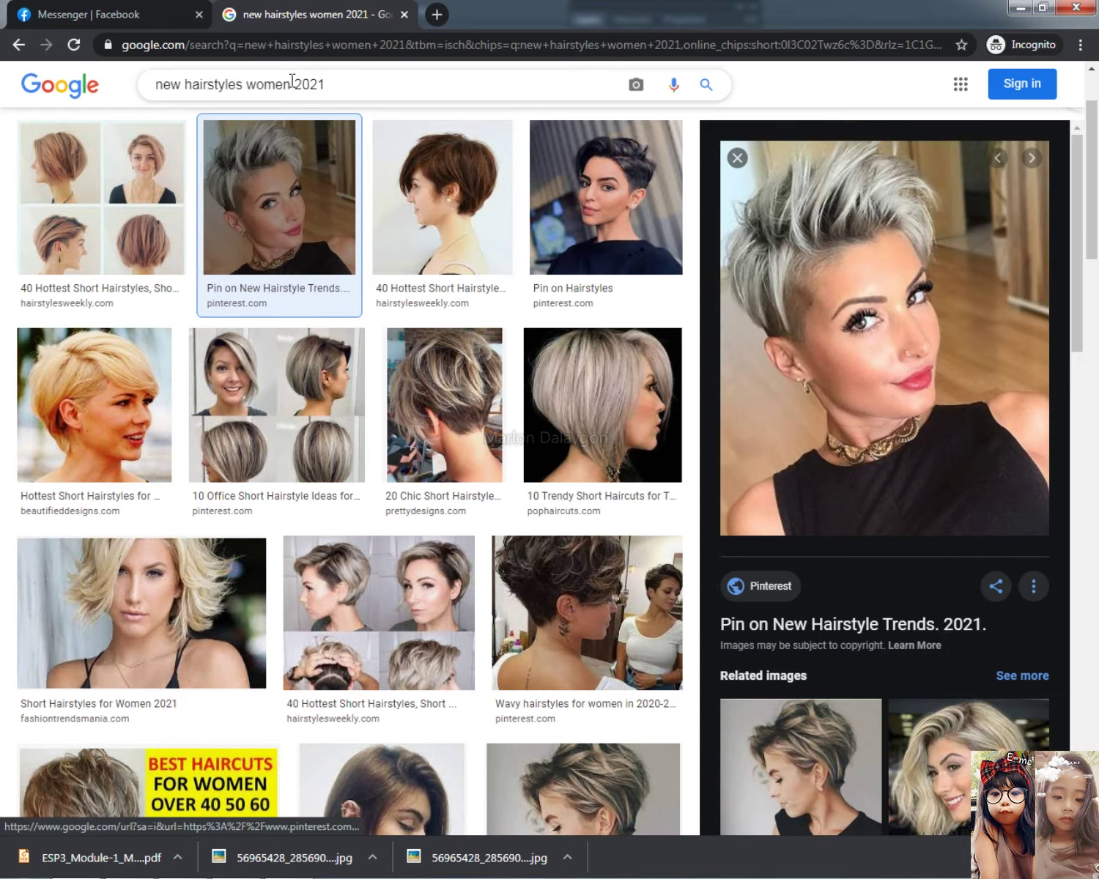
pyautogui.click(241, 84)
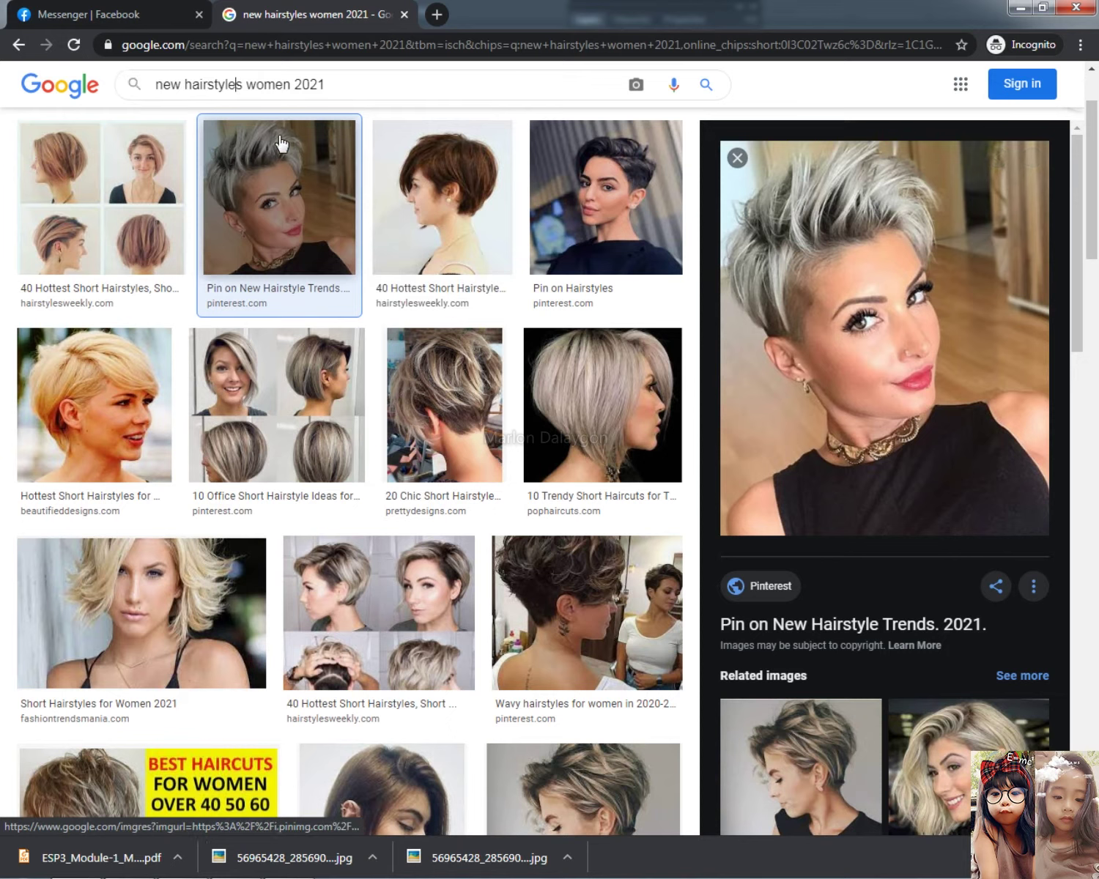
pyautogui.write('and co ')
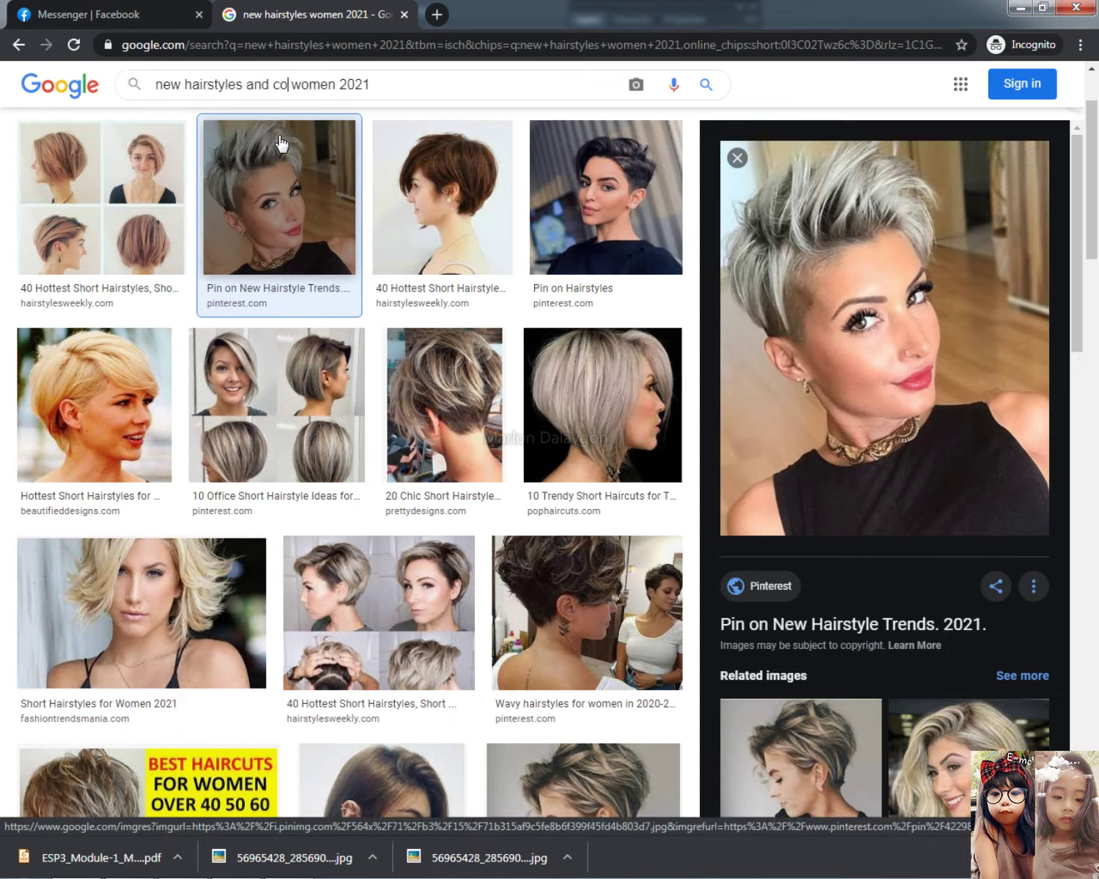
pyautogui.write('lor')
pyautogui.press('Return')
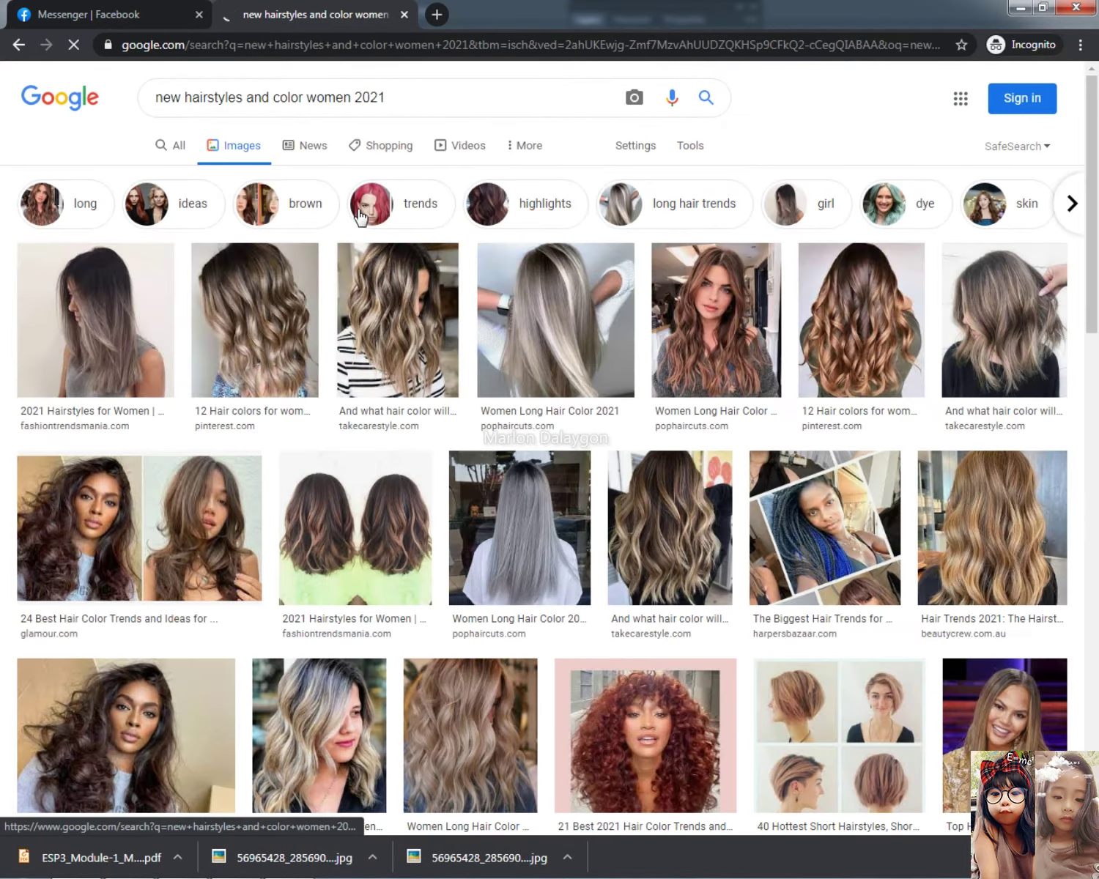
# - Copy the photo of the long straight ash hair with light highlights from the image results and return to Photoshop
pyautogui.click(556, 320)
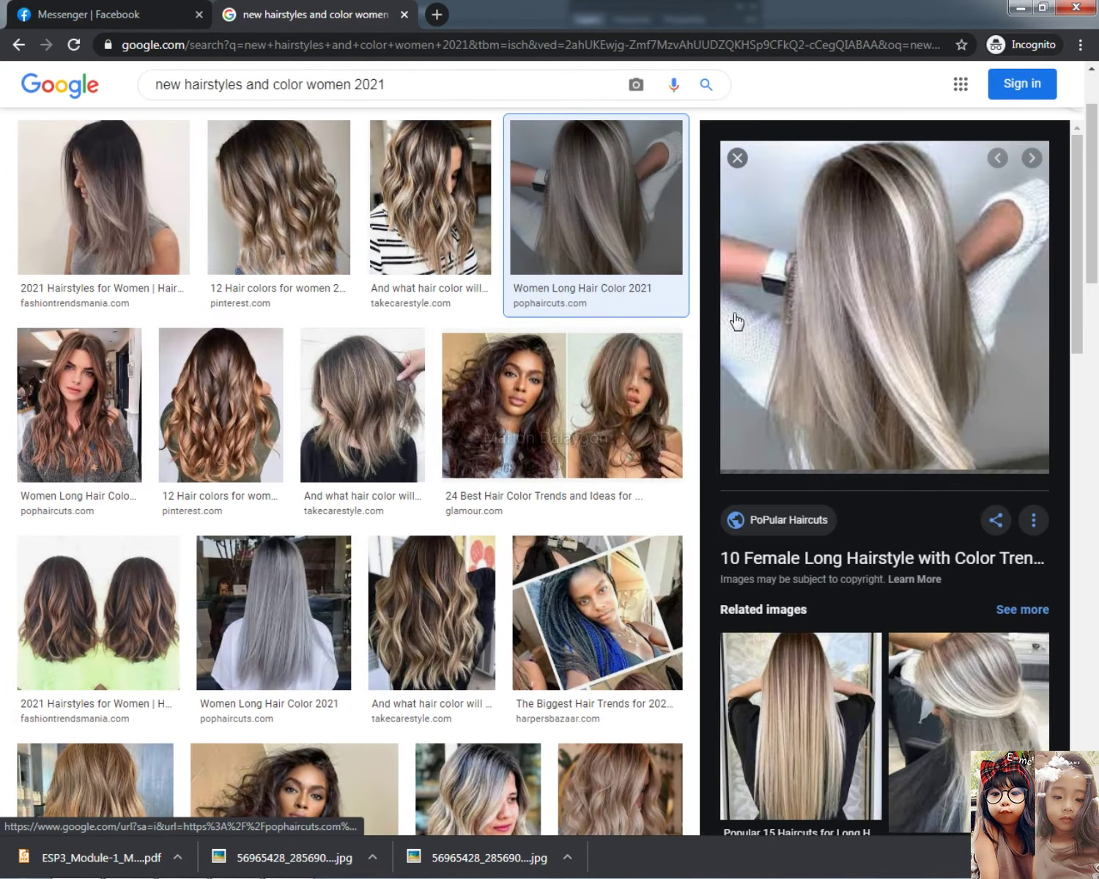
pyautogui.rightClick(973, 316)
pyautogui.click(908, 452)
pyautogui.hotkey('alt', 'Tab')
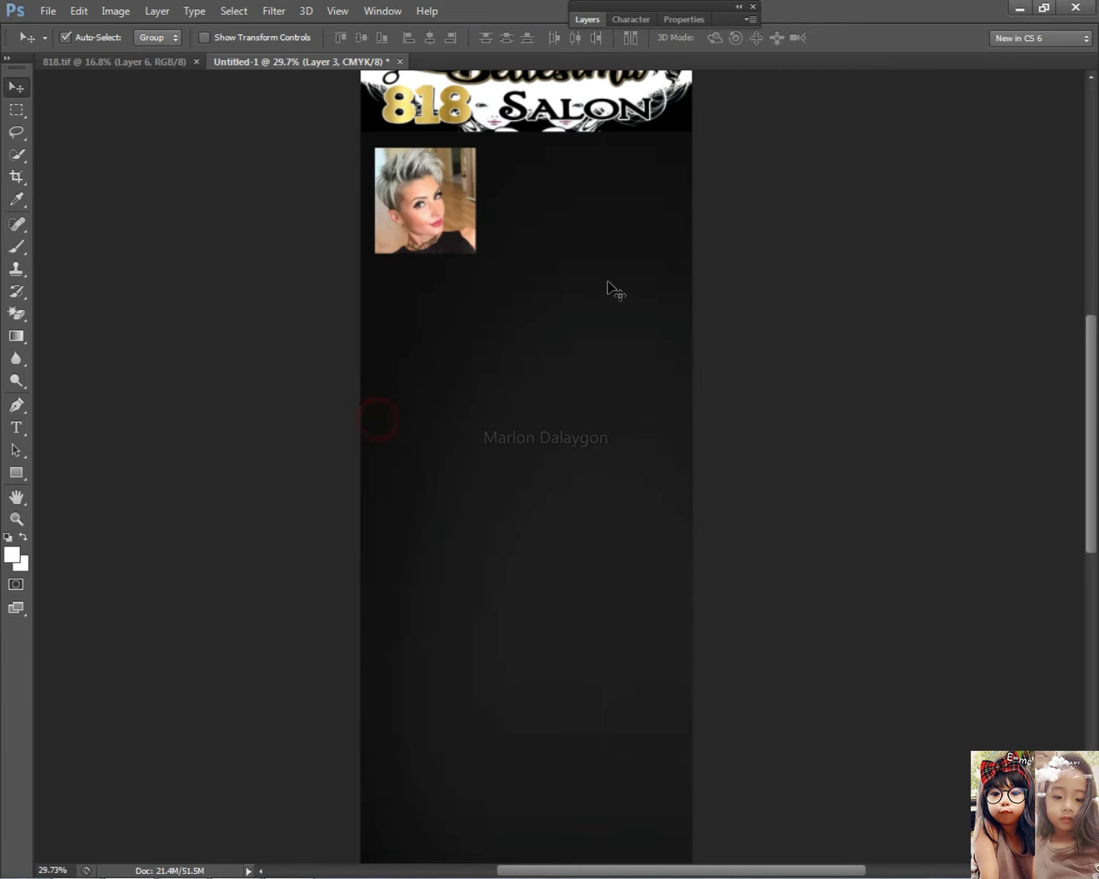
# - Paste the straight ash hair photo, scale it to about 39%, and place it beside the silver short-hair photo
pyautogui.hotkey('ctrl', 'v')
pyautogui.hotkey('ctrl', 't')
pyautogui.moveTo(692, 604); pyautogui.dragTo(513, 445)
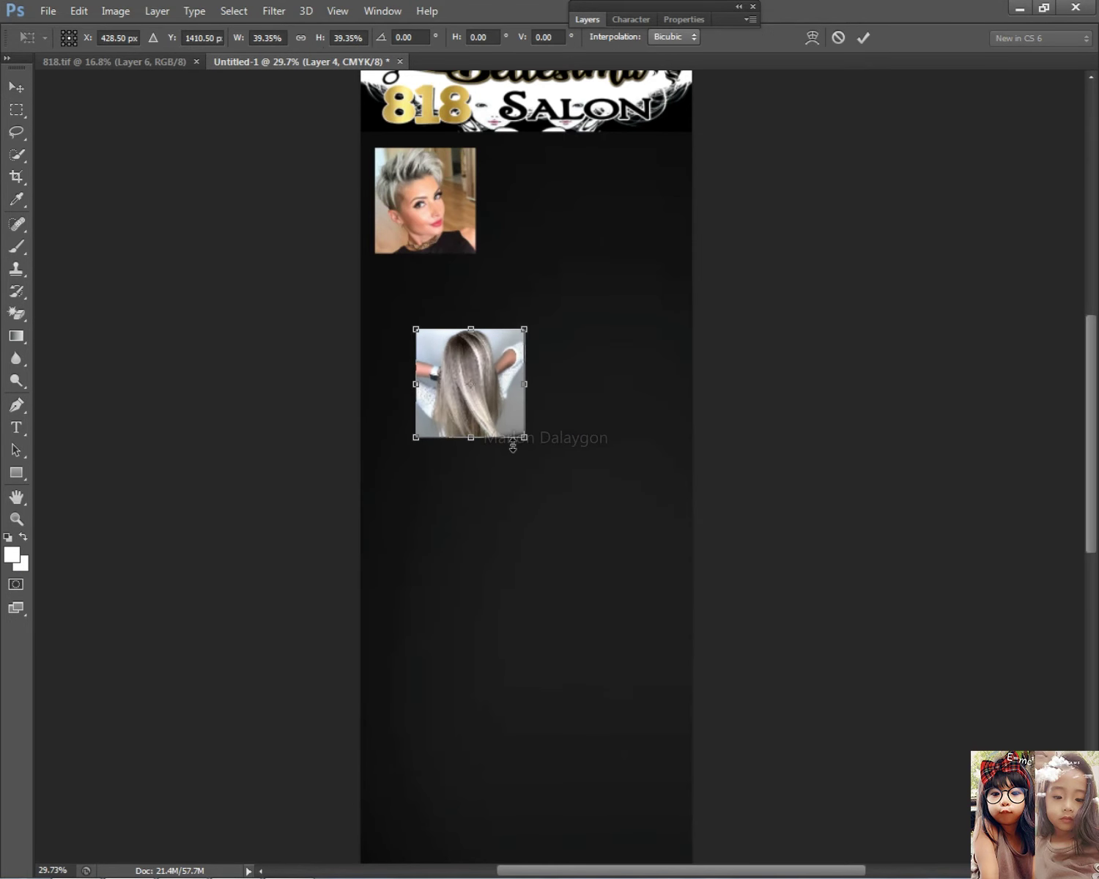
pyautogui.moveTo(454, 383); pyautogui.dragTo(522, 201)
pyautogui.moveTo(590, 256); pyautogui.dragTo(586, 255)
pyautogui.press('Return')
# - Move the first photo closer to the poster's left edge and align the ash hair photo next to it
pyautogui.scroll(3, 493, 221)
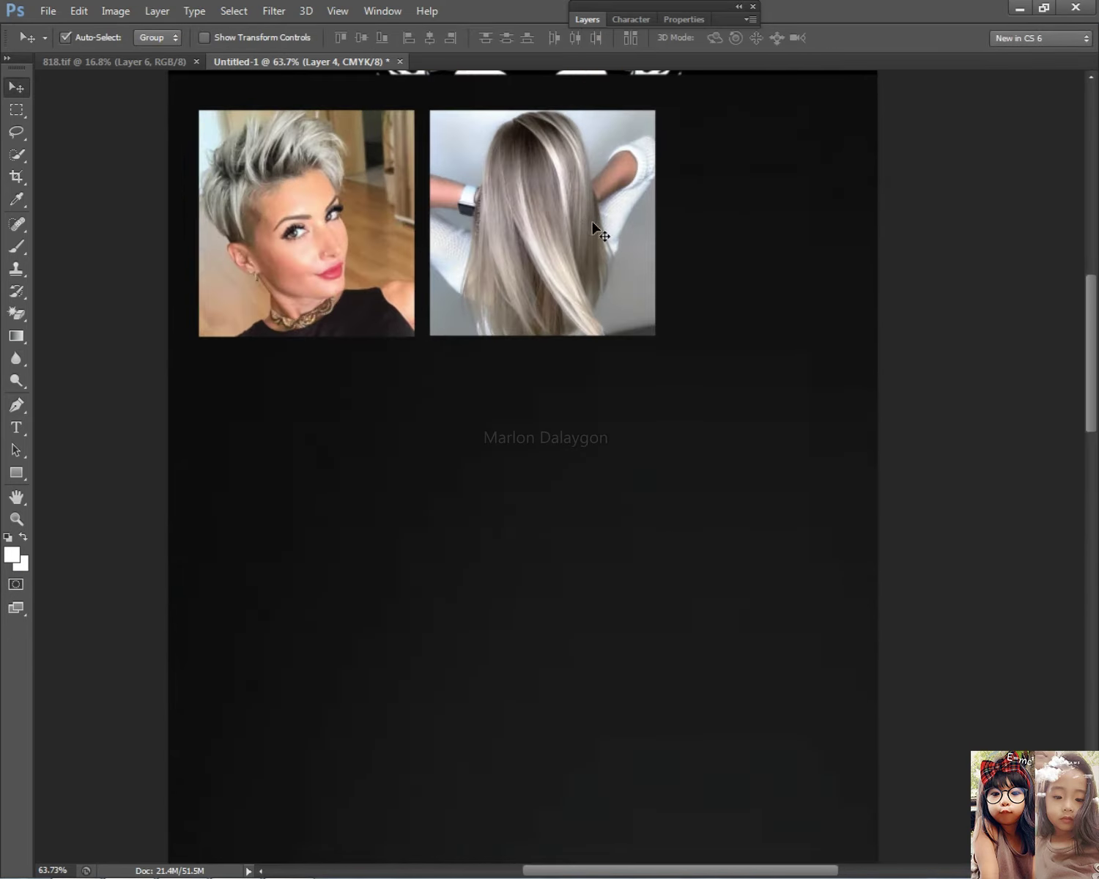
pyautogui.scroll(3, 596, 228)
pyautogui.moveTo(348, 393); pyautogui.dragTo(332, 398)
pyautogui.moveTo(579, 403)
pyautogui.mouseDown()
pyautogui.moveTo(559, 402)
pyautogui.moveTo(590, 389)
pyautogui.mouseUp()
pyautogui.scroll(-2, 645, 398)
# - Copy the photo of the long wavy brown hair with caramel ends from the Google Images results and return to Photoshop
pyautogui.hotkey('alt', 'Tab')
pyautogui.click(358, 449)
pyautogui.click(275, 385)
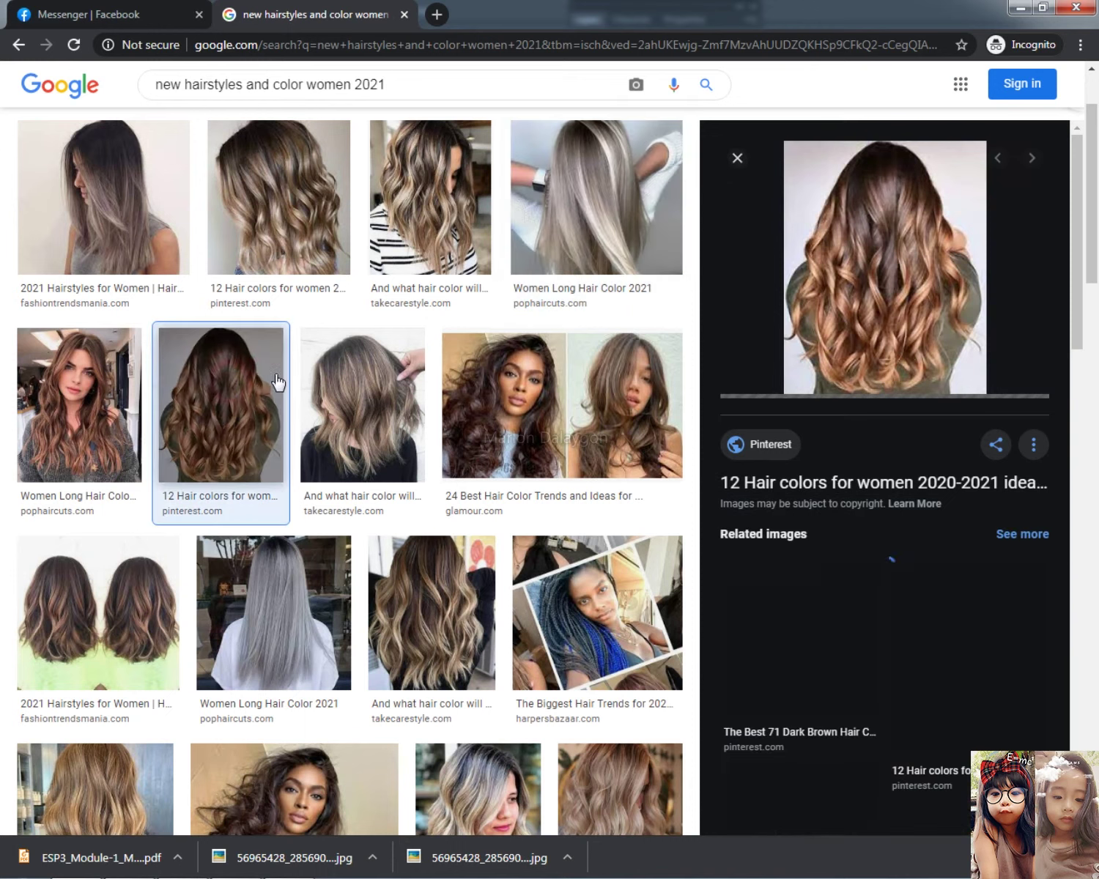
pyautogui.rightClick(866, 238)
pyautogui.click(898, 424)
pyautogui.hotkey('alt', 'Tab')
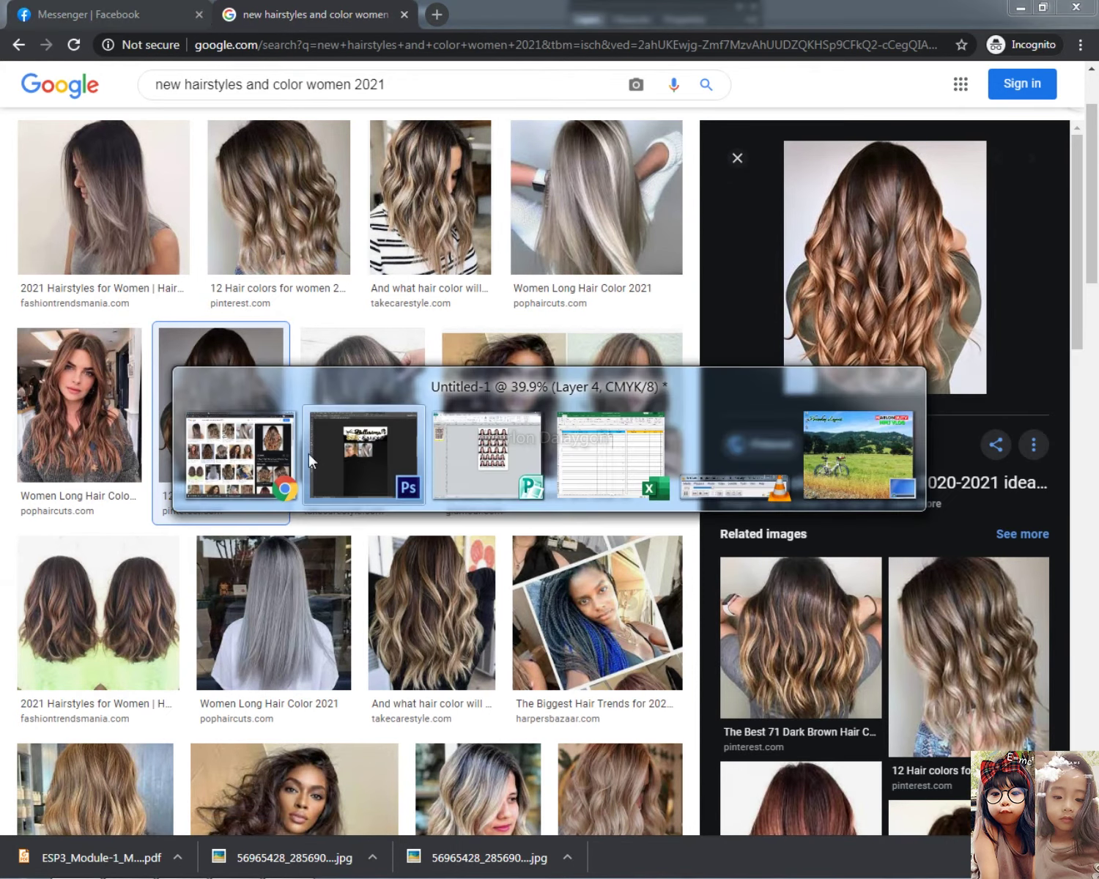
# - Paste the wavy brown hair photo as the third in the row and enlarge it to roughly the height of its neighbours
pyautogui.hotkey('ctrl', 'v')
pyautogui.moveTo(561, 488); pyautogui.dragTo(759, 459)
pyautogui.hotkey('ctrl', 't')
pyautogui.moveTo(755, 386); pyautogui.dragTo(768, 387)
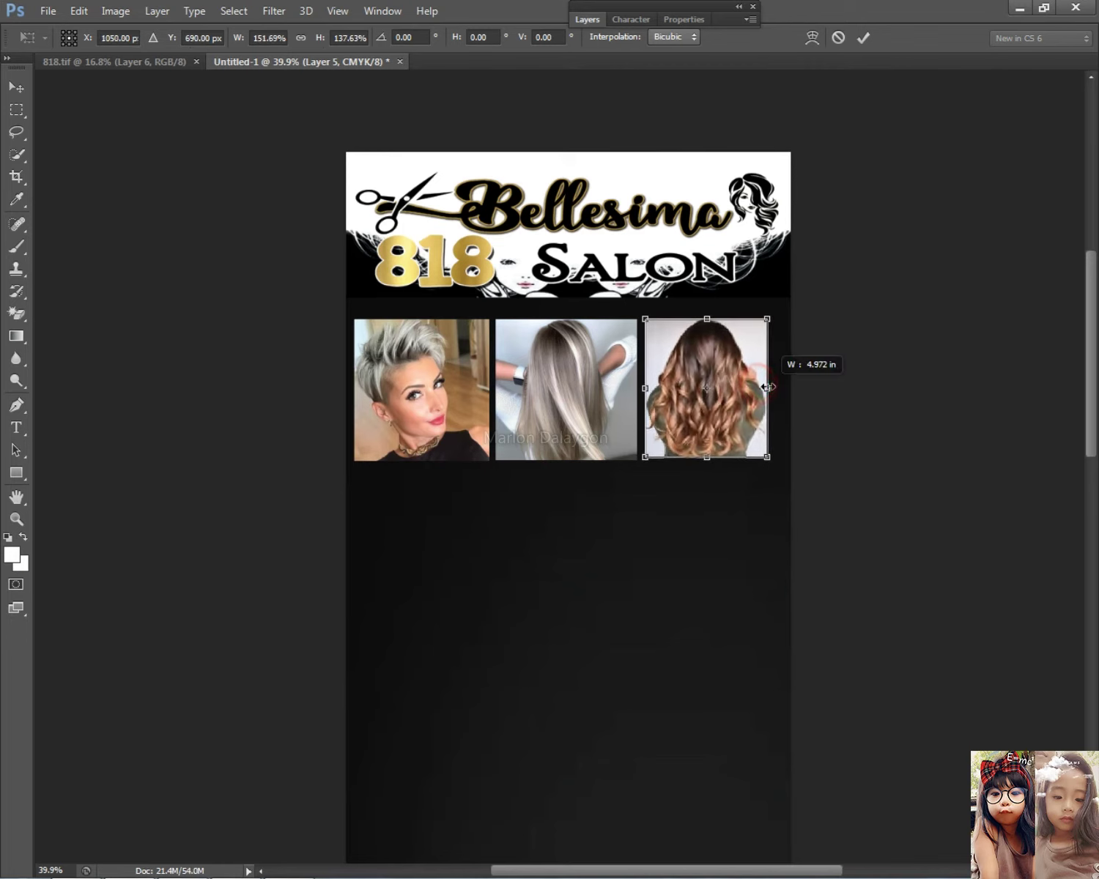
pyautogui.press('Return')
# - Select the dark background layer, Layer 2, and lock it completely
pyautogui.rightClick(636, 540)
pyautogui.click(678, 555)
pyautogui.click(586, 19)
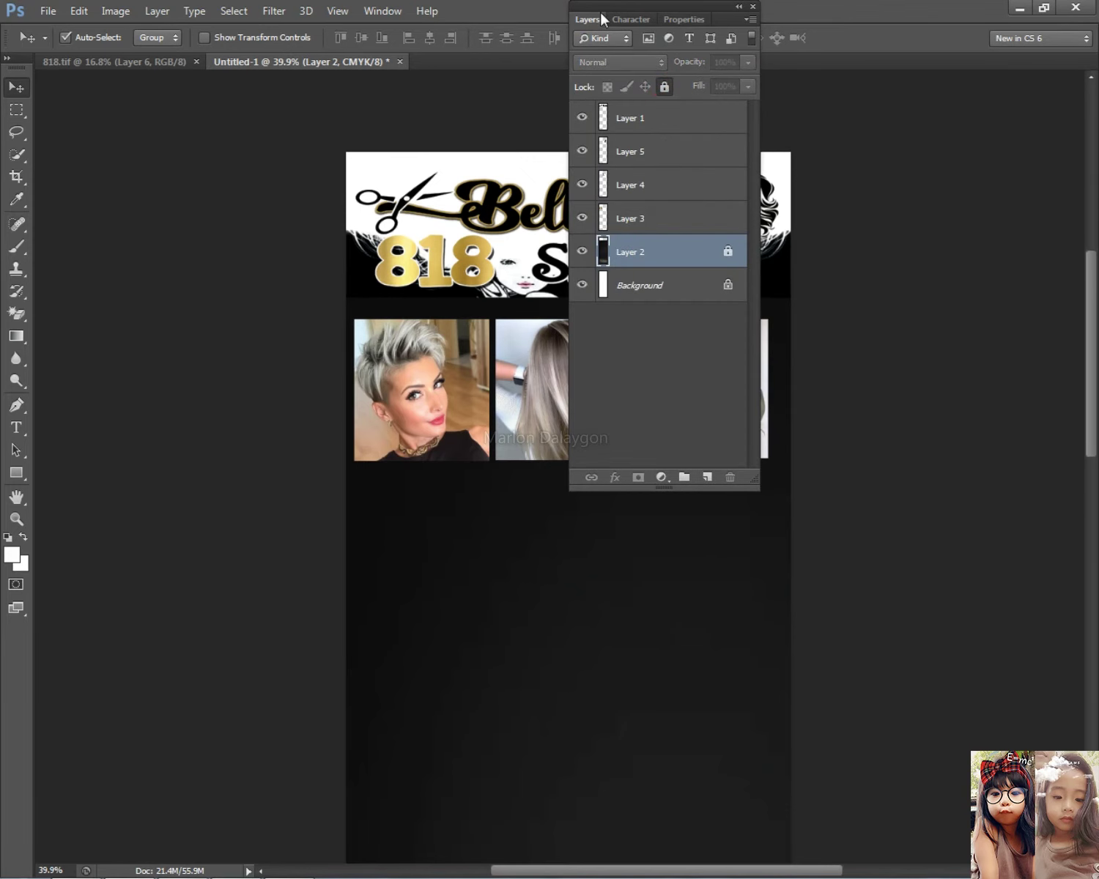
pyautogui.click(598, 15)
# - Select the three hairstyle photos together and nudge the whole row slightly to the right
pyautogui.moveTo(257, 348); pyautogui.dragTo(260, 350)
pyautogui.hotkey('shift', 'Right')
pyautogui.hotkey('shift', 'Right')
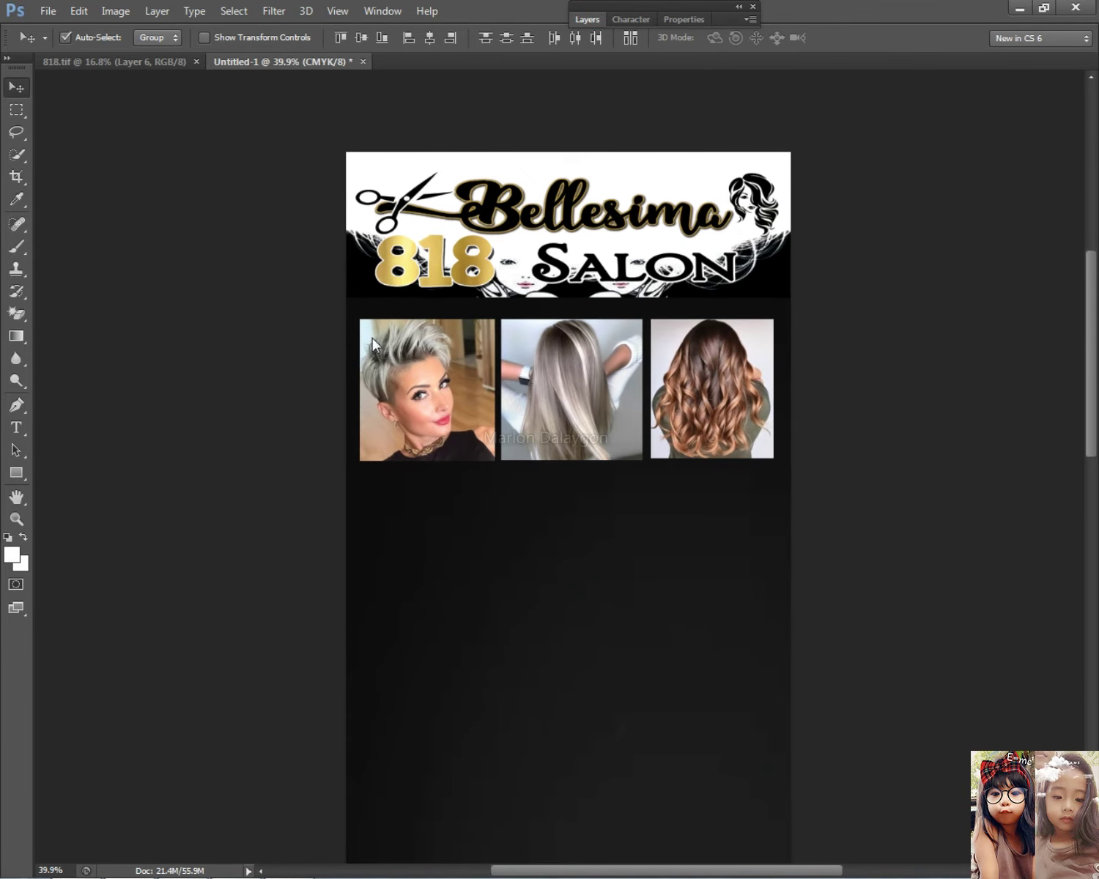
# - Copy the photo of the long straight grey hair over a white shirt from Google Images and return to Photoshop
pyautogui.scroll(-3, 425, 323)
pyautogui.hotkey('alt', 'Tab')
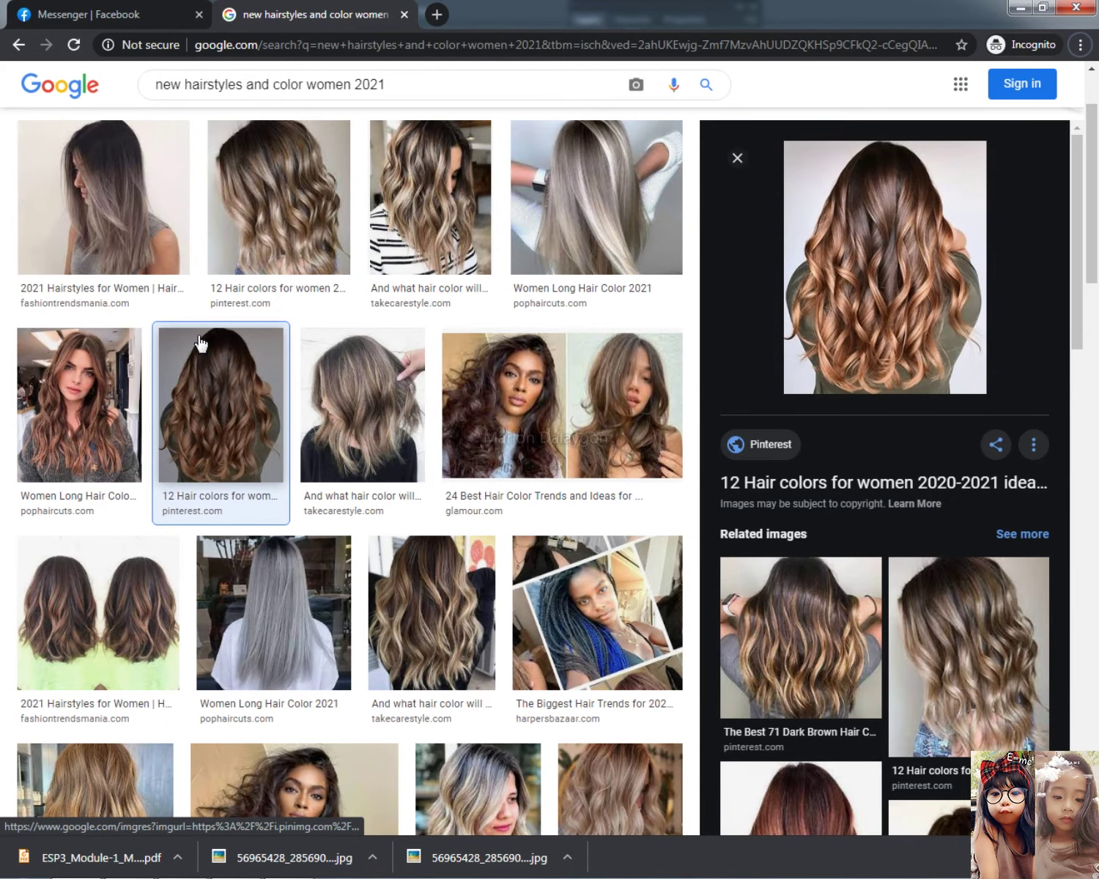
pyautogui.scroll(-2, 200, 343)
pyautogui.click(297, 449)
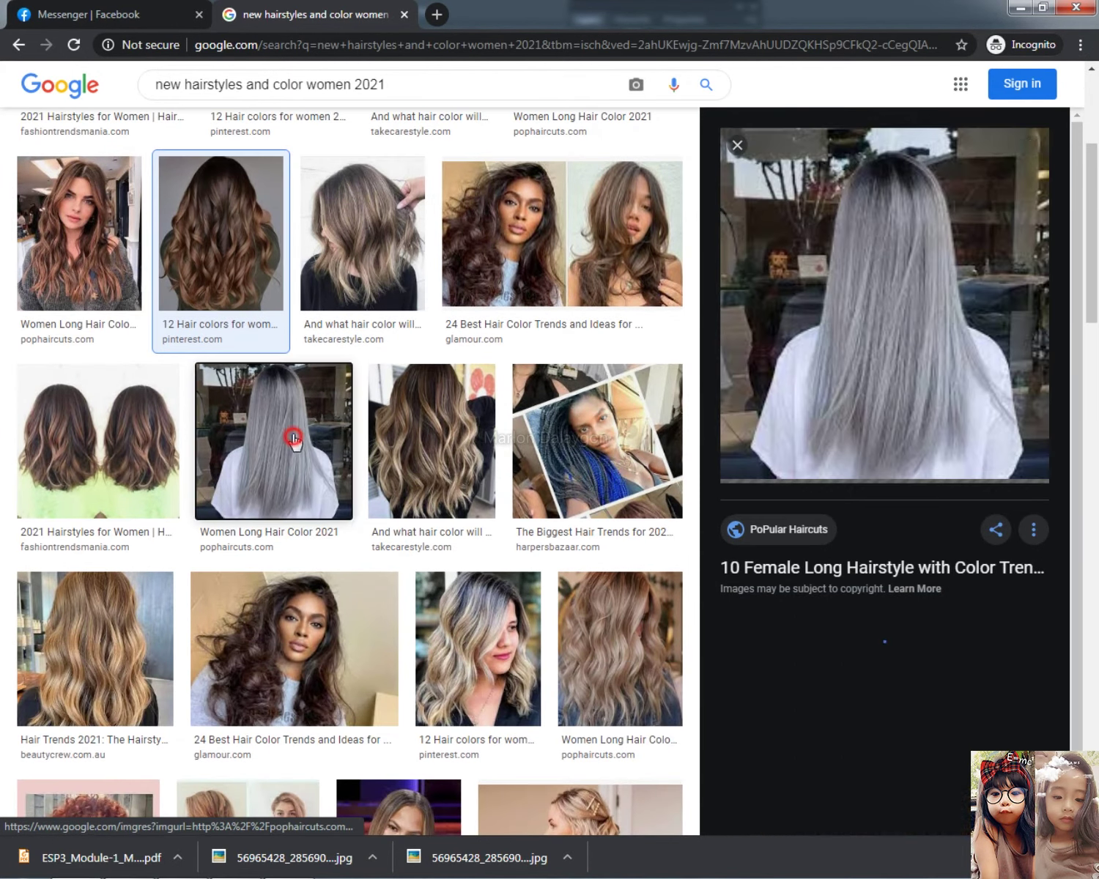
pyautogui.rightClick(895, 302)
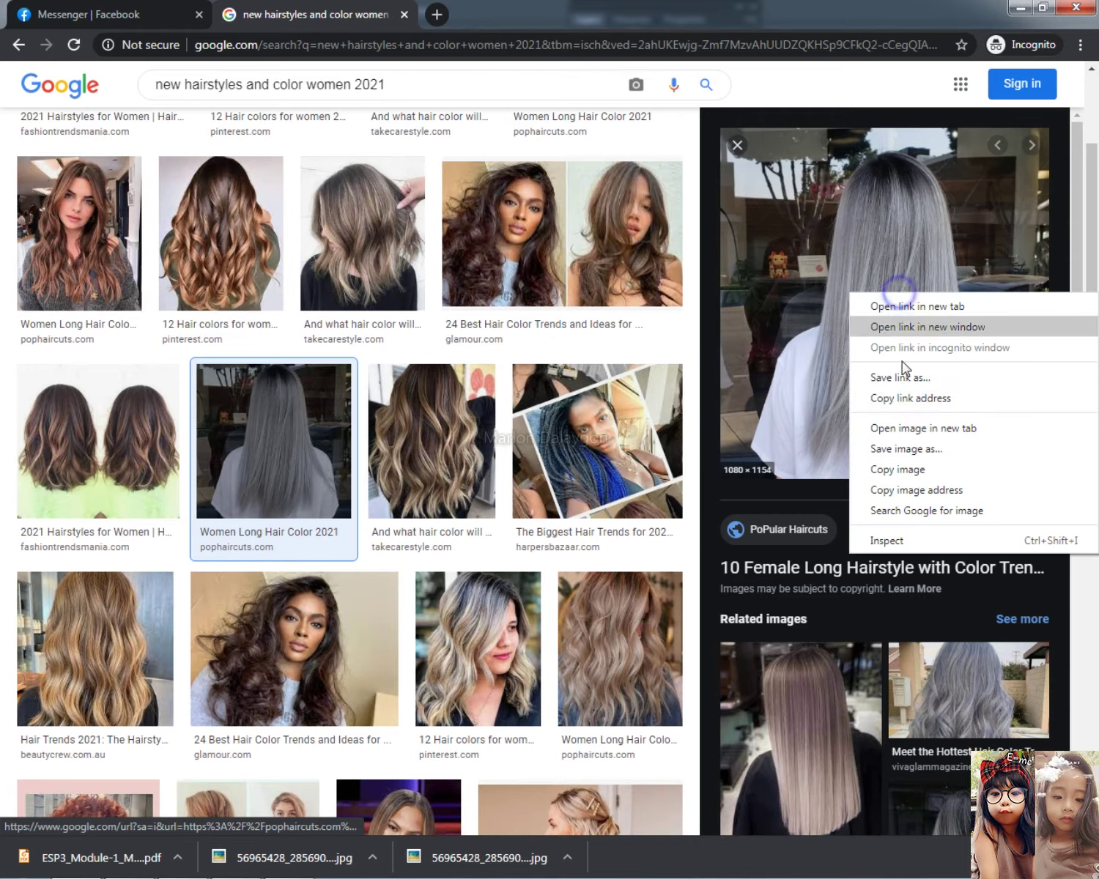
pyautogui.click(890, 465)
pyautogui.hotkey('alt', 'Tab')
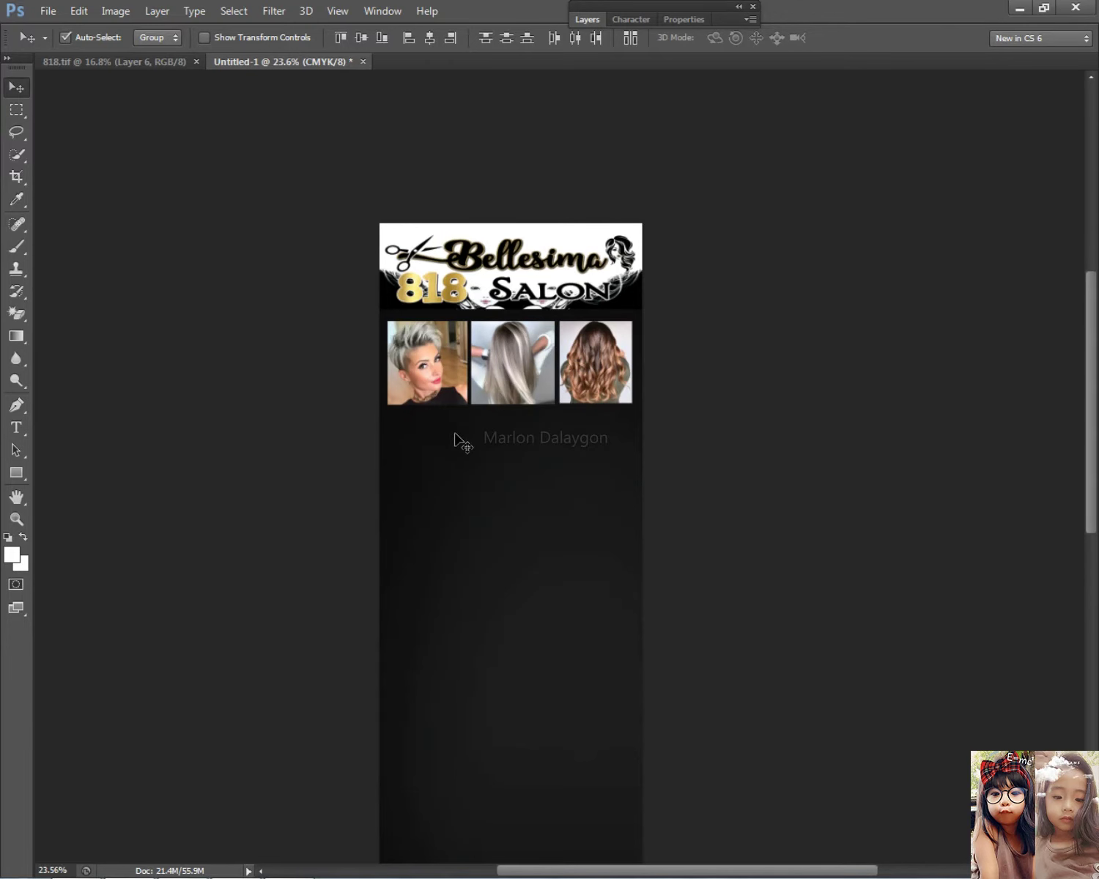
# - Paste the grey hair photo, scale it to about 36%, place it under the first photo, and reduce its height slightly
pyautogui.hotkey('ctrl', 'v')
pyautogui.scroll(2, 477, 447)
pyautogui.hotkey('ctrl', 't')
pyautogui.moveTo(713, 645); pyautogui.dragTo(518, 436)
pyautogui.moveTo(462, 374); pyautogui.dragTo(463, 487)
pyautogui.moveTo(466, 373); pyautogui.dragTo(413, 453)
pyautogui.moveTo(469, 529)
pyautogui.mouseDown()
pyautogui.moveTo(457, 514)
pyautogui.moveTo(464, 520)
pyautogui.mouseUp()
pyautogui.scroll(3, 400, 410)
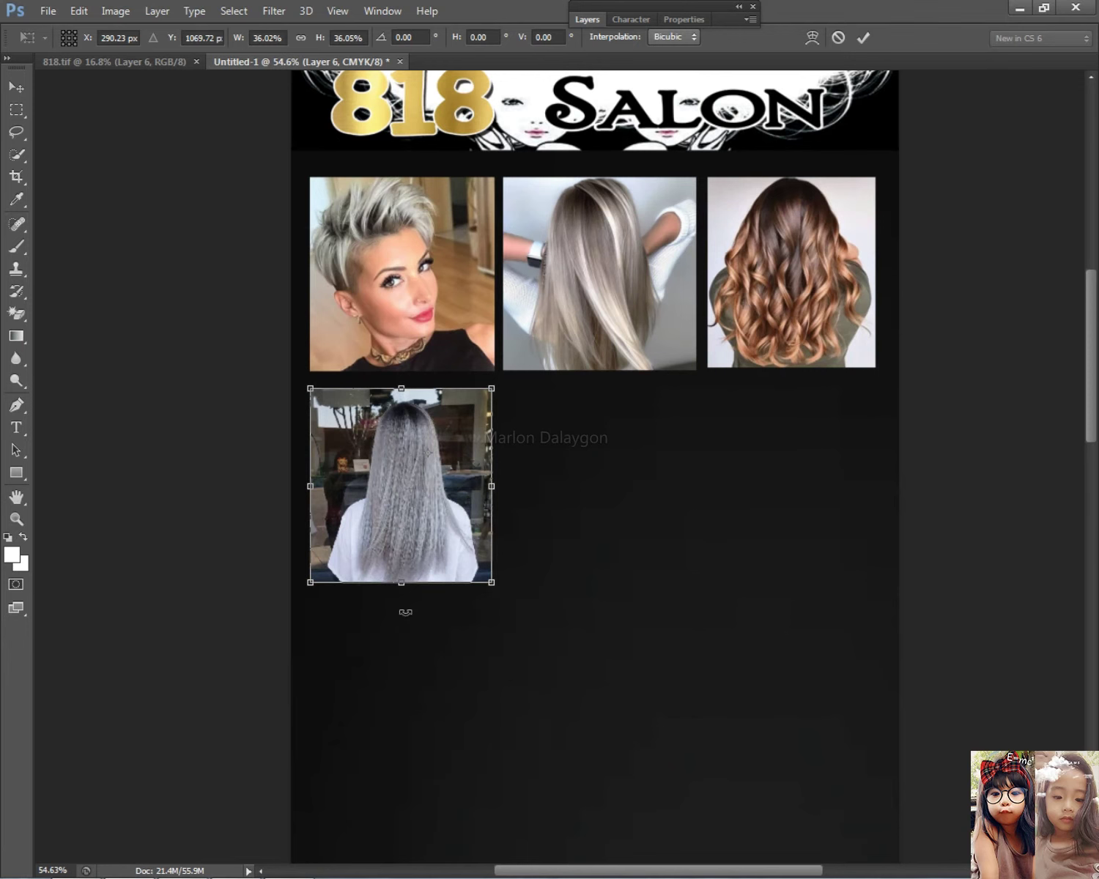
pyautogui.moveTo(401, 582); pyautogui.dragTo(400, 560)
pyautogui.press('Return')
# - Nudge the grey hair photo slightly upward and widen it to match the width of the photo above
pyautogui.moveTo(418, 449); pyautogui.dragTo(417, 447)
pyautogui.hotkey('ctrl', 't')
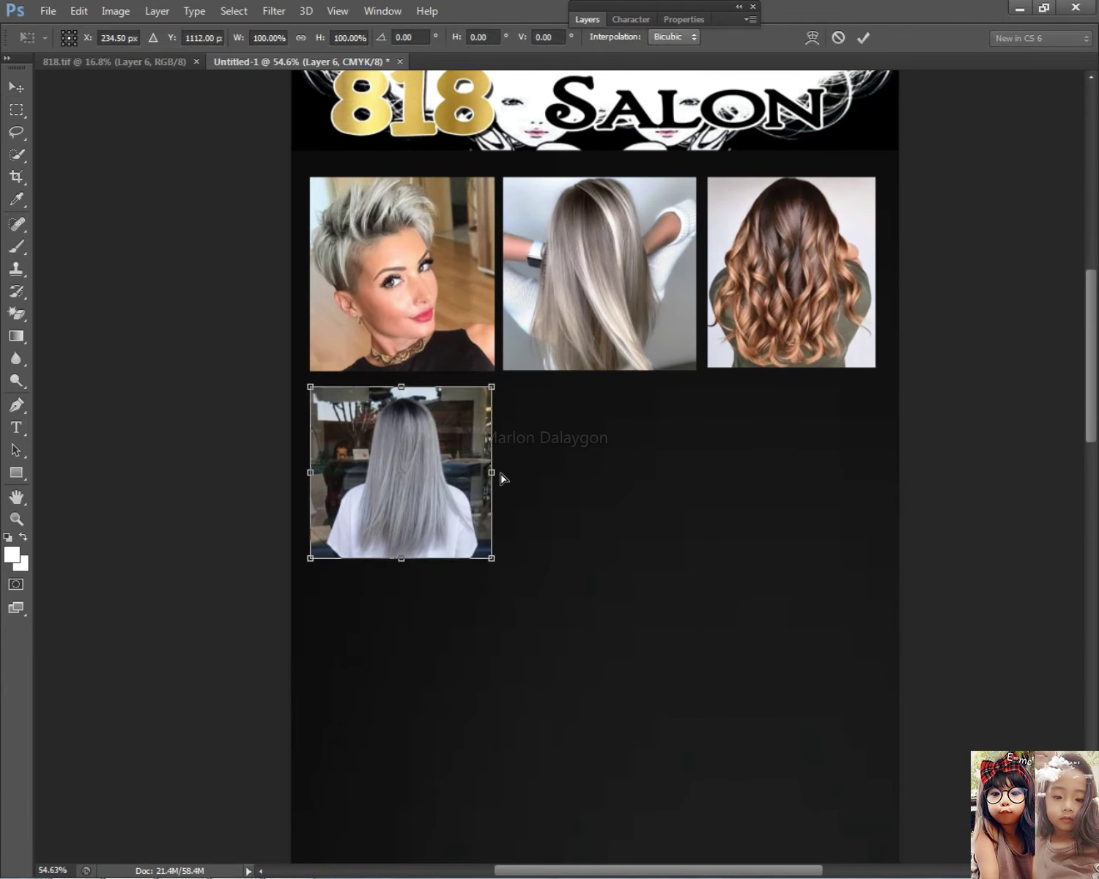
pyautogui.moveTo(504, 472); pyautogui.dragTo(508, 472)
pyautogui.press('Return')
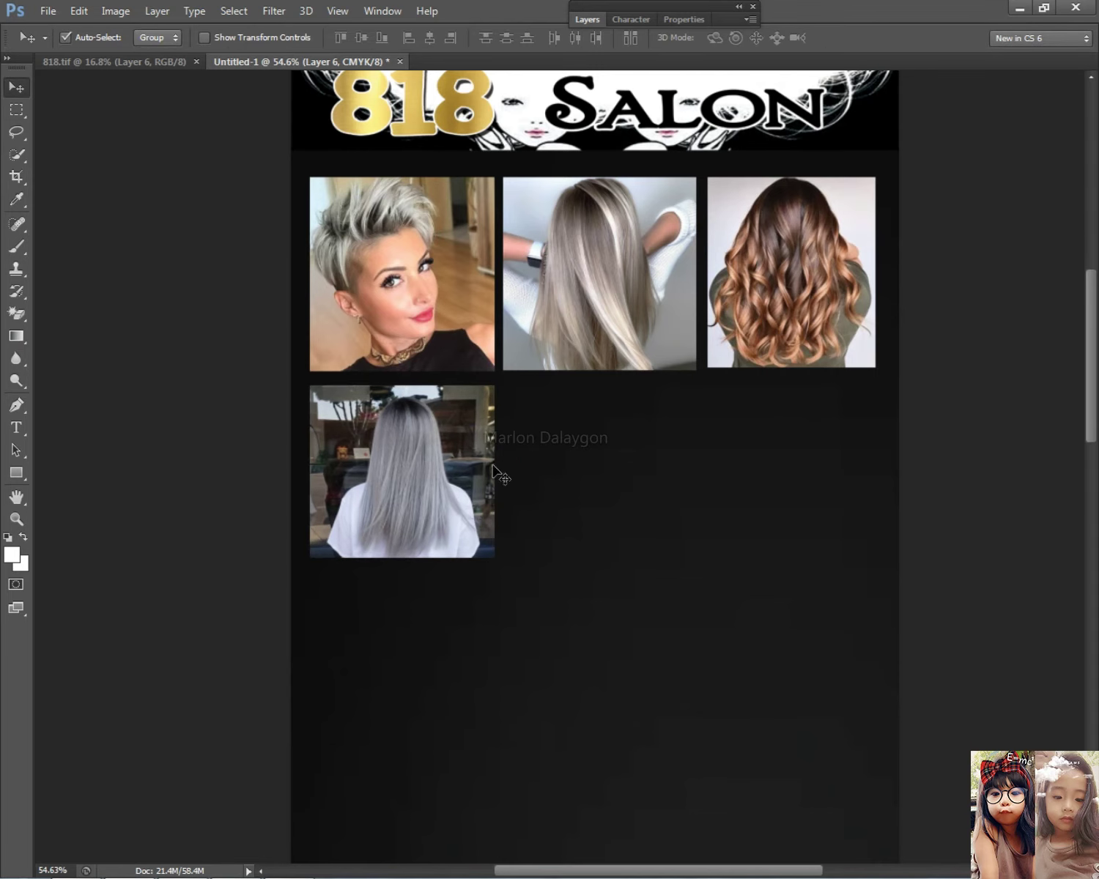
# - Switch to the browser and copy the picture of the woman with red curly hair from the hairstyle image results
pyautogui.scroll(-3, 490, 456)
pyautogui.scroll(2, 489, 456)
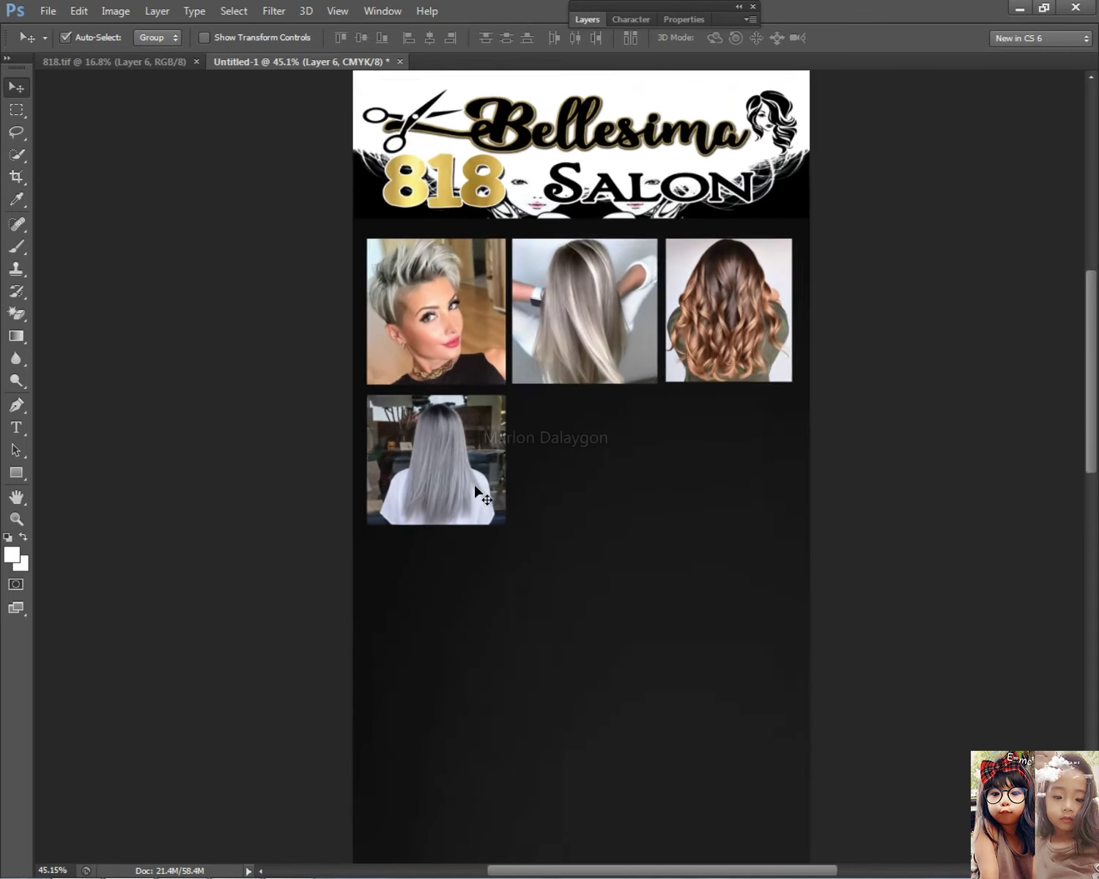
pyautogui.hotkey('alt', 'Tab')
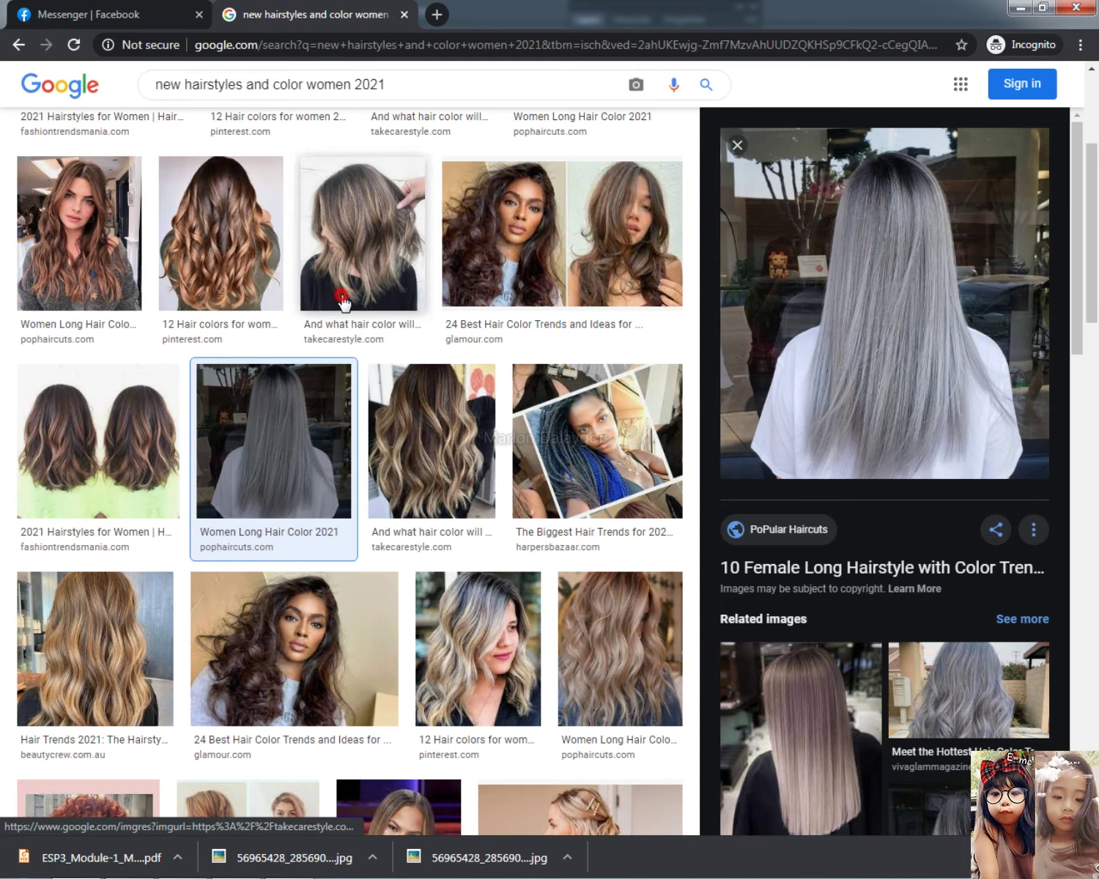
pyautogui.click(370, 400)
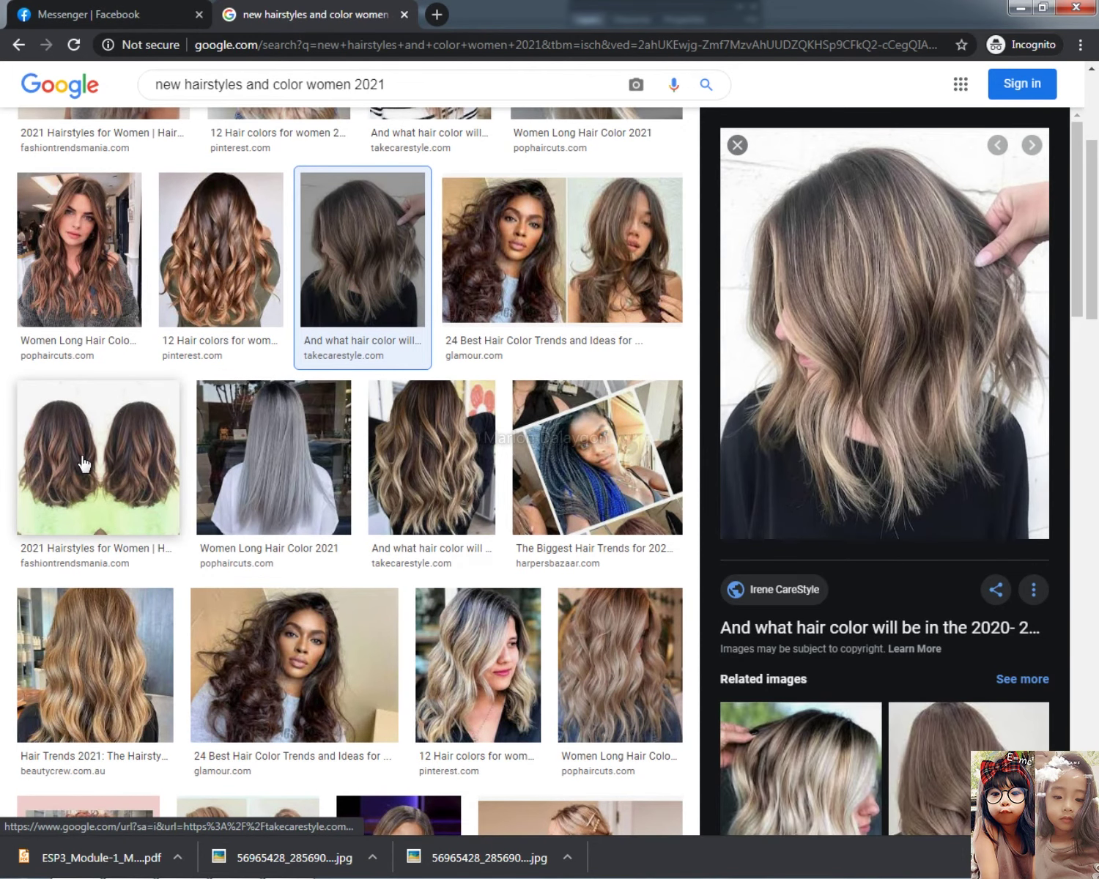
pyautogui.scroll(-2, 82, 462)
pyautogui.click(478, 482)
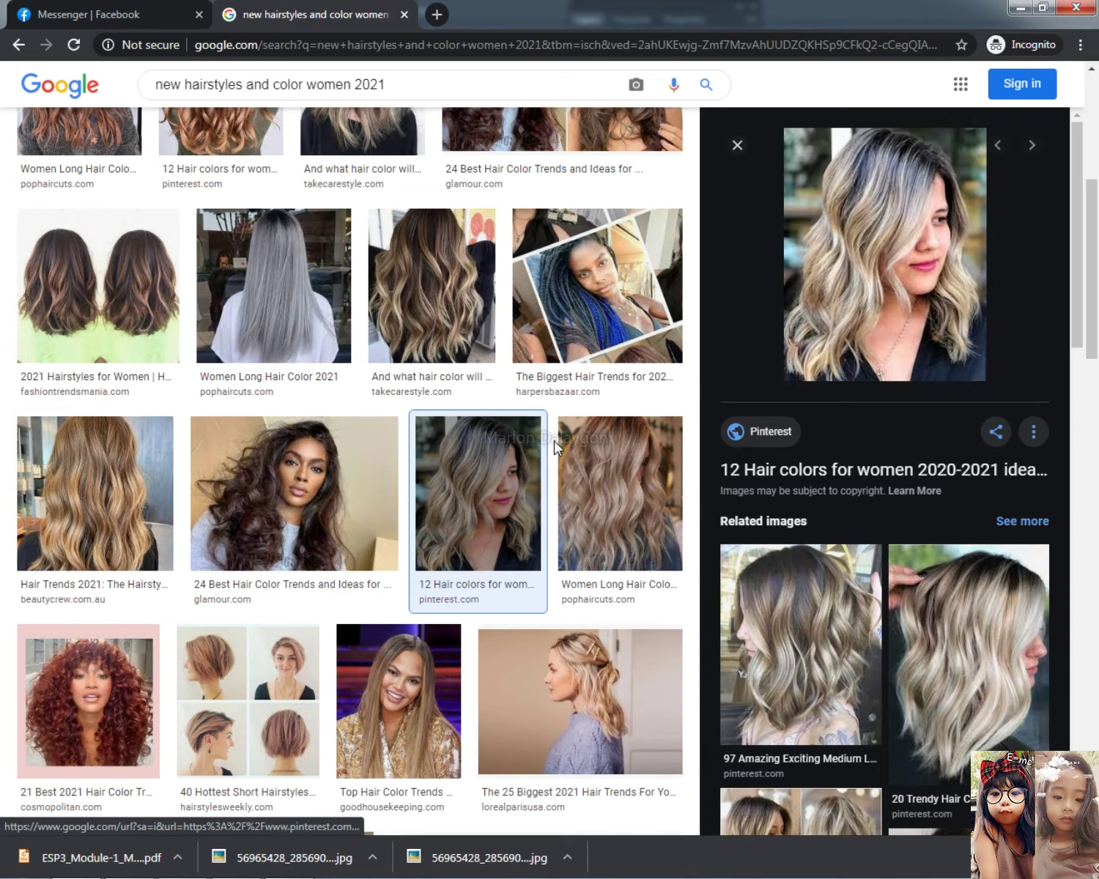
pyautogui.click(645, 493)
pyautogui.scroll(-4, 644, 490)
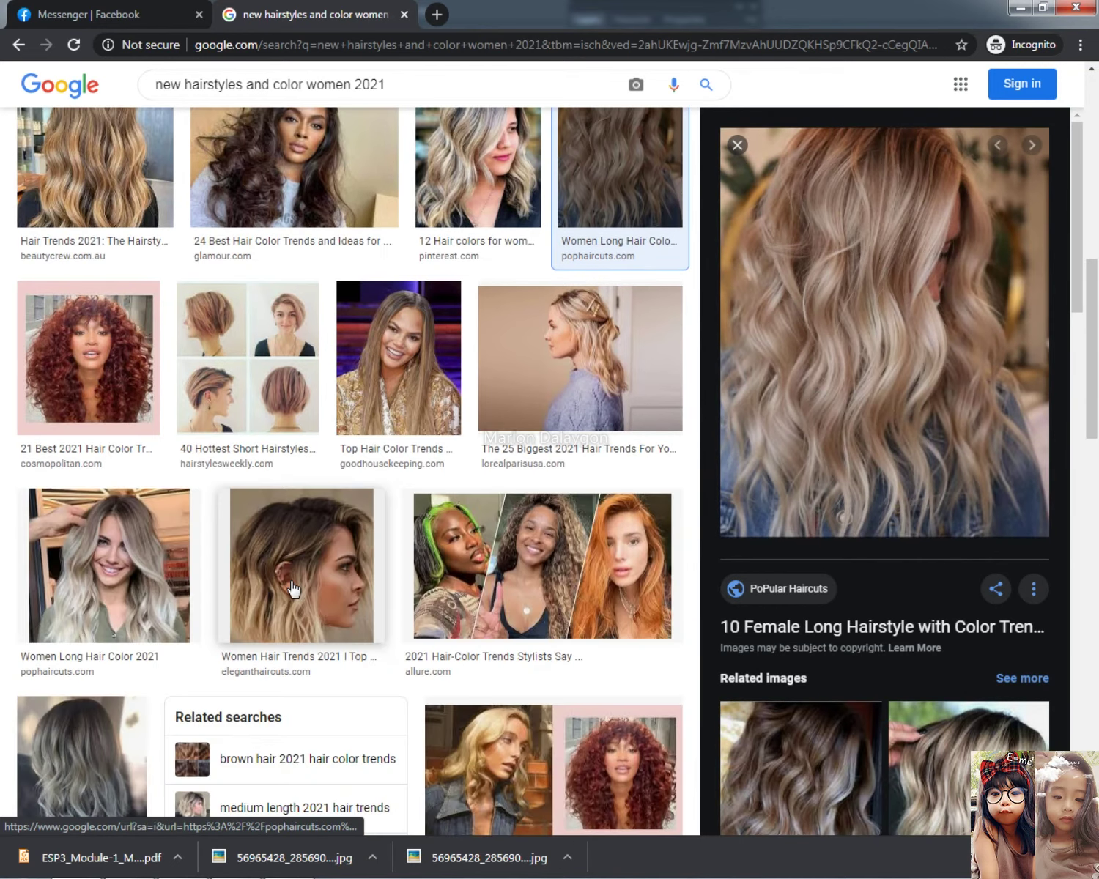
pyautogui.click(98, 375)
pyautogui.rightClick(773, 309)
pyautogui.click(832, 479)
# - Paste the copied picture into the salon banner in Photoshop and trim off its pink border, keeping the inner photo about 7.3 × 7.2 in
pyautogui.hotkey('alt', 'Tab')
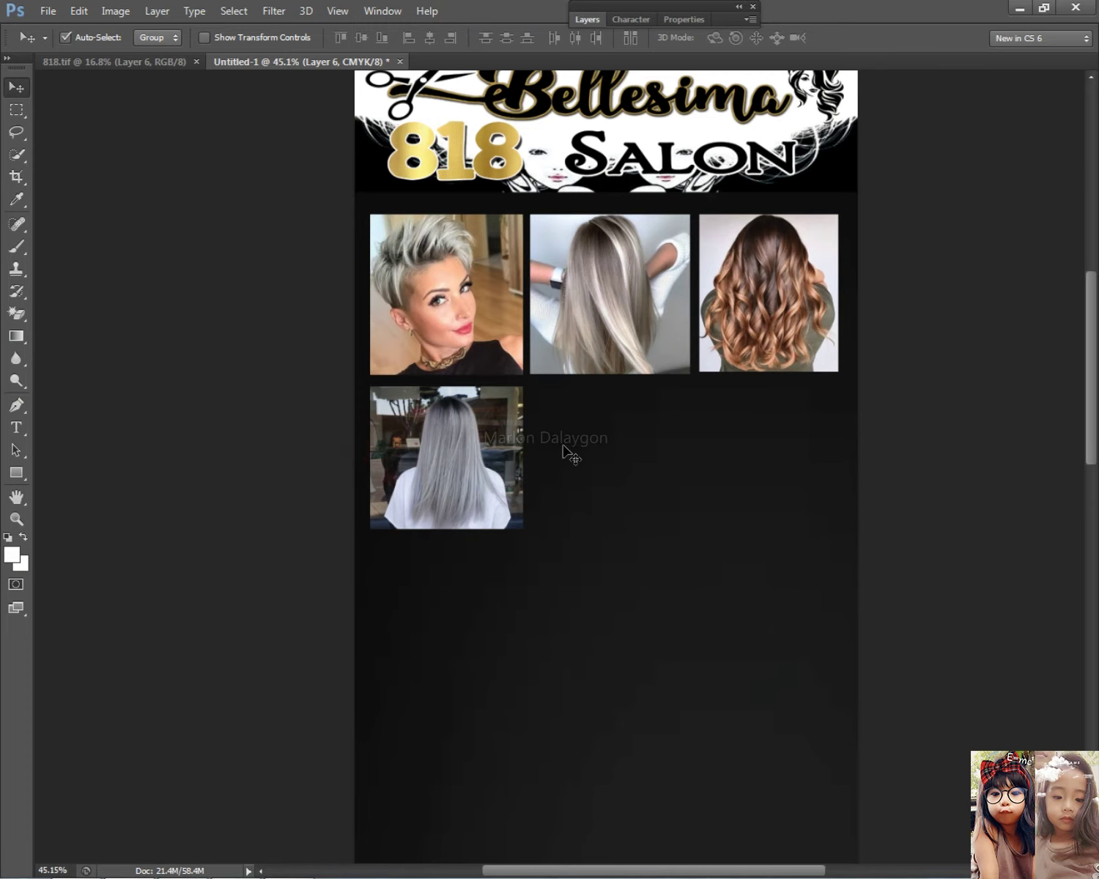
pyautogui.hotkey('ctrl', 'v')
pyautogui.scroll(2, 566, 449)
pyautogui.click(16, 109)
pyautogui.scroll(1, 404, 338)
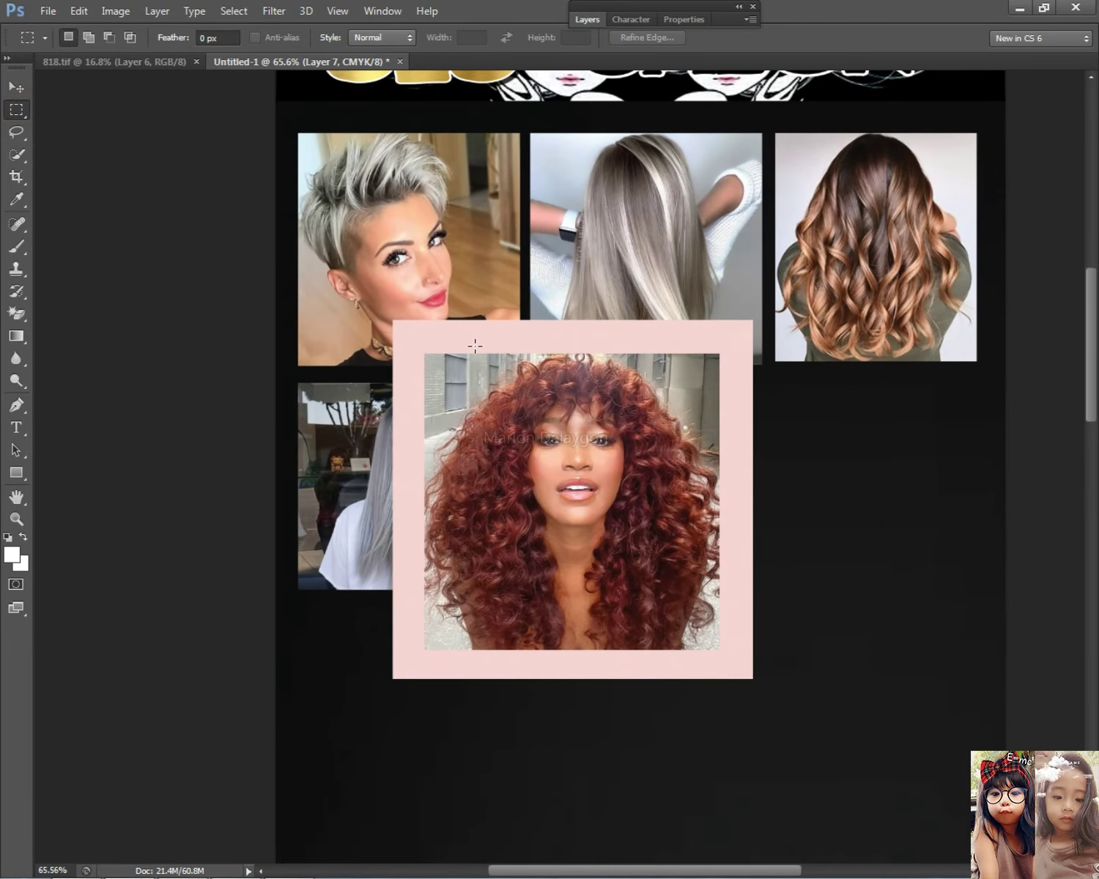
pyautogui.moveTo(425, 356); pyautogui.dragTo(722, 649)
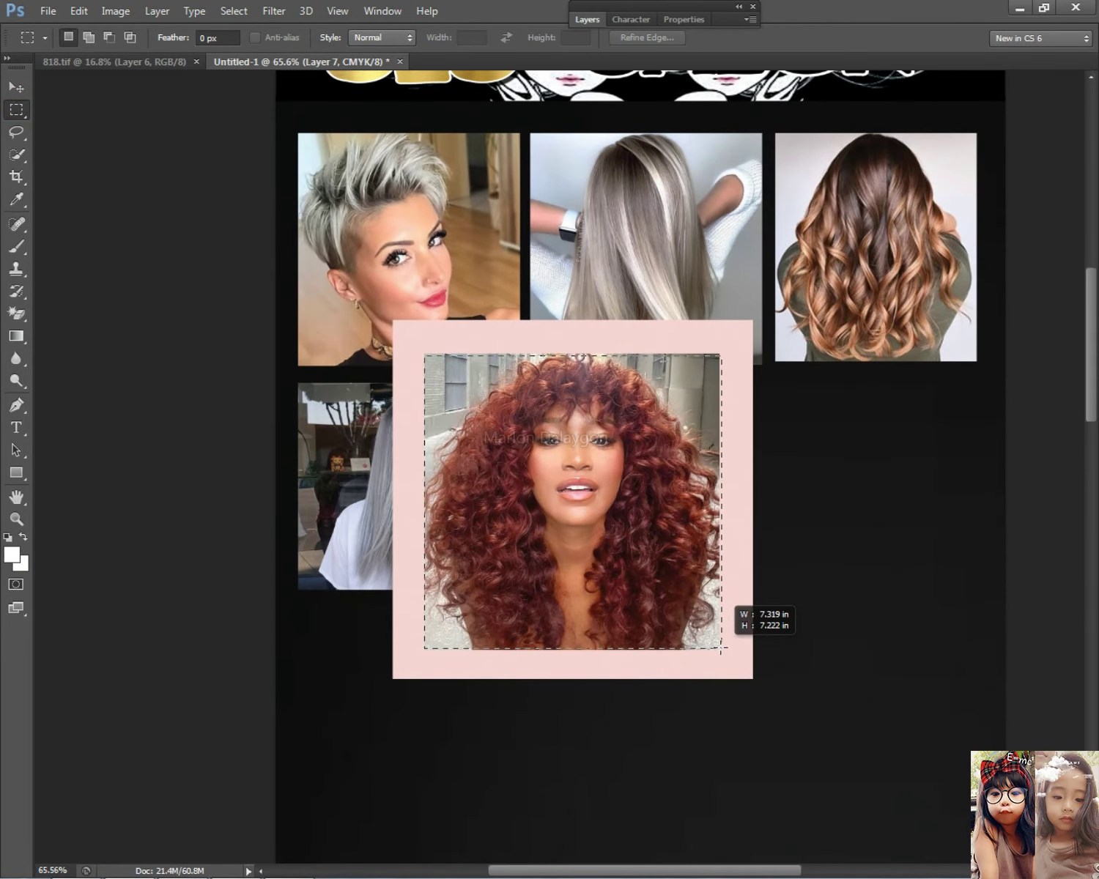
pyautogui.press('Delete')
pyautogui.click(17, 86)
pyautogui.hotkey('ctrl', 'z')
# - Place the red-haired photo beside the grey-hair photo, scale it to about 5.1 in high and widen it to match the photo above
pyautogui.moveTo(579, 444); pyautogui.dragTo(697, 505)
pyautogui.hotkey('ctrl', 't')
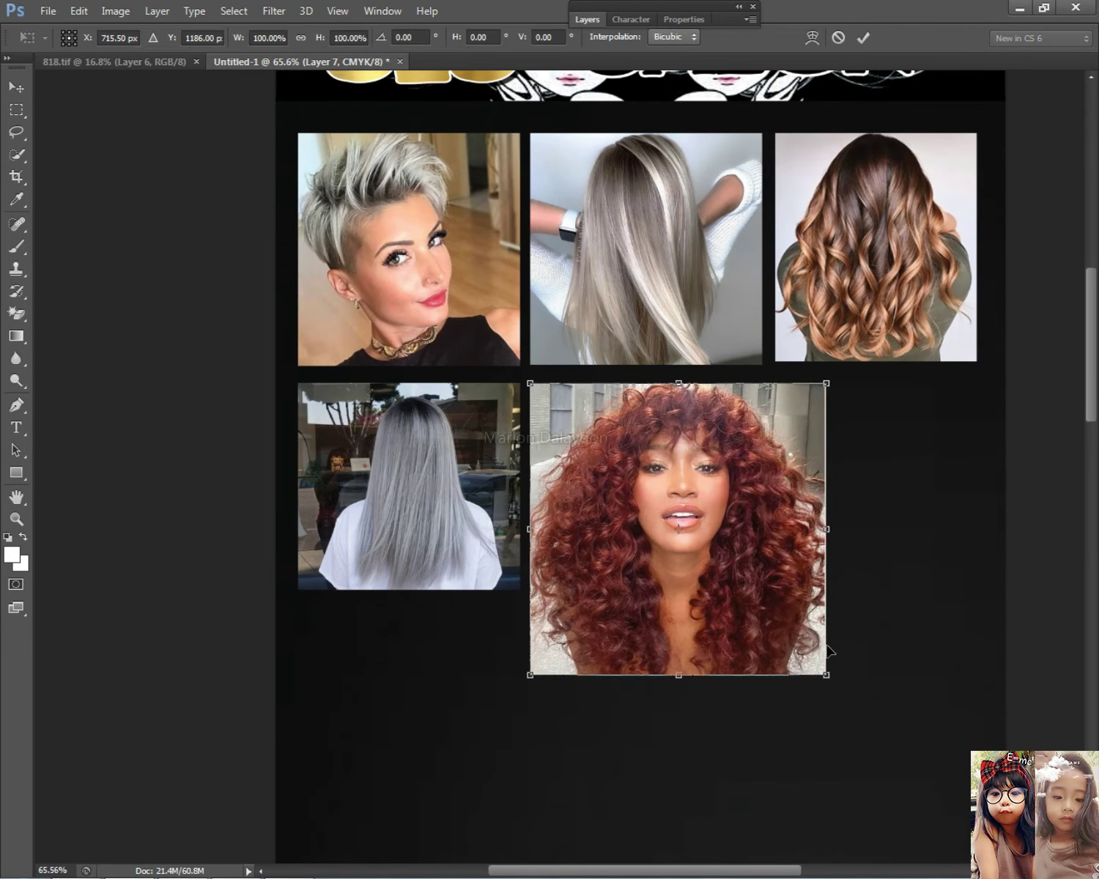
pyautogui.moveTo(828, 674); pyautogui.dragTo(739, 590)
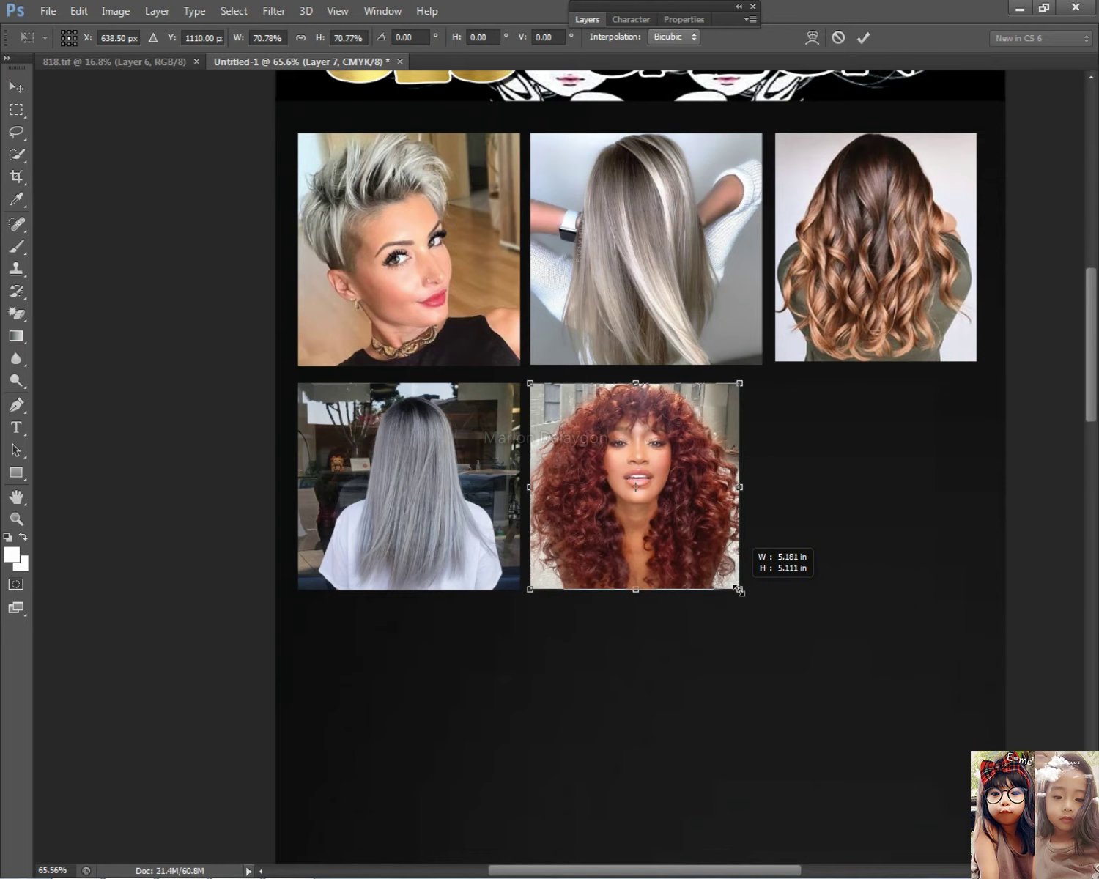
pyautogui.moveTo(742, 489); pyautogui.dragTo(762, 490)
pyautogui.press('Return')
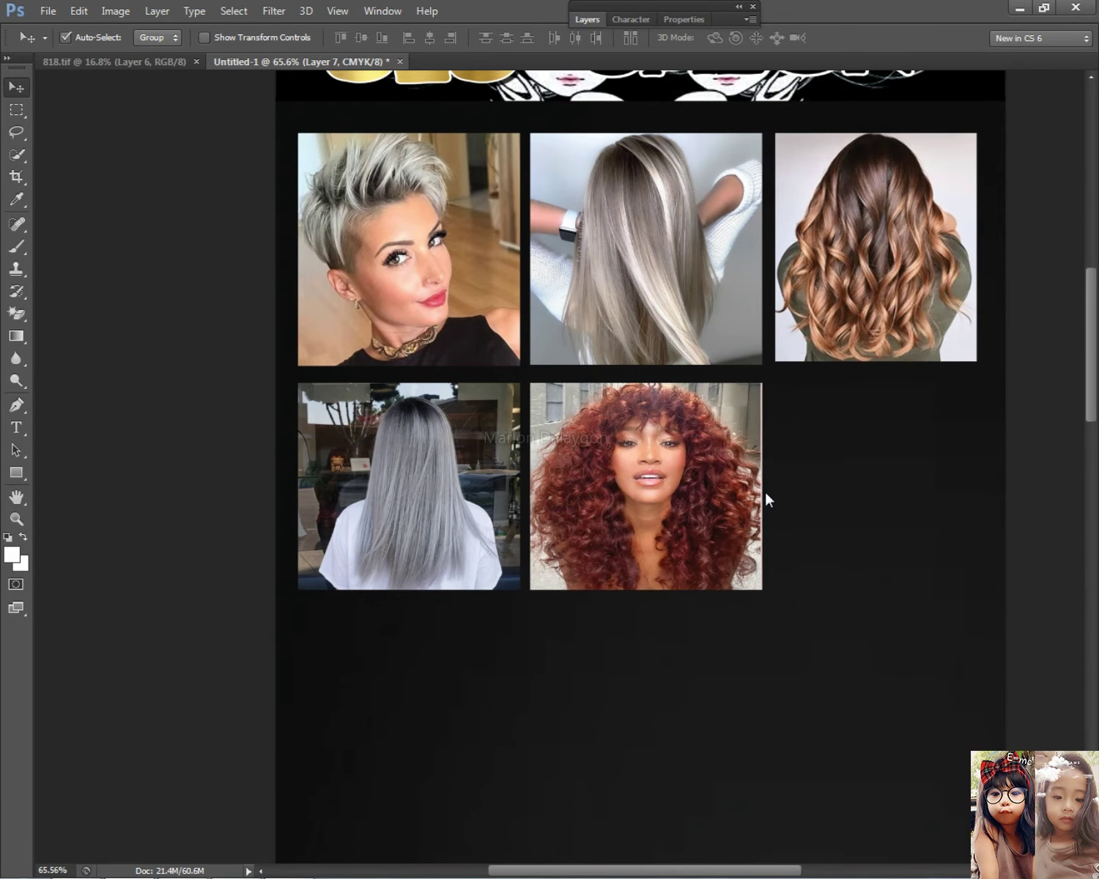
# - Switch to the browser and copy the Byrdie picture of the blonde woman in a black top on a light-blue background
pyautogui.scroll(-5, 769, 506)
pyautogui.hotkey('alt', 'Tab')
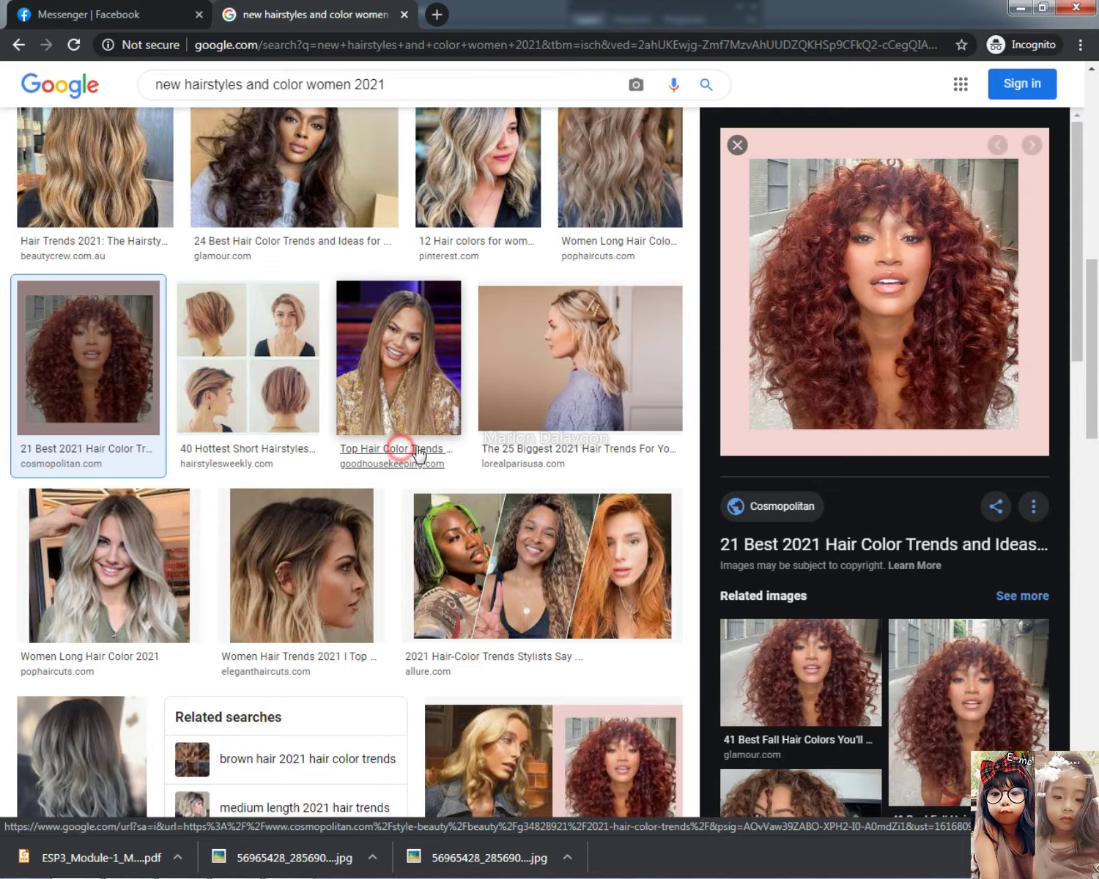
pyautogui.scroll(-4, 269, 478)
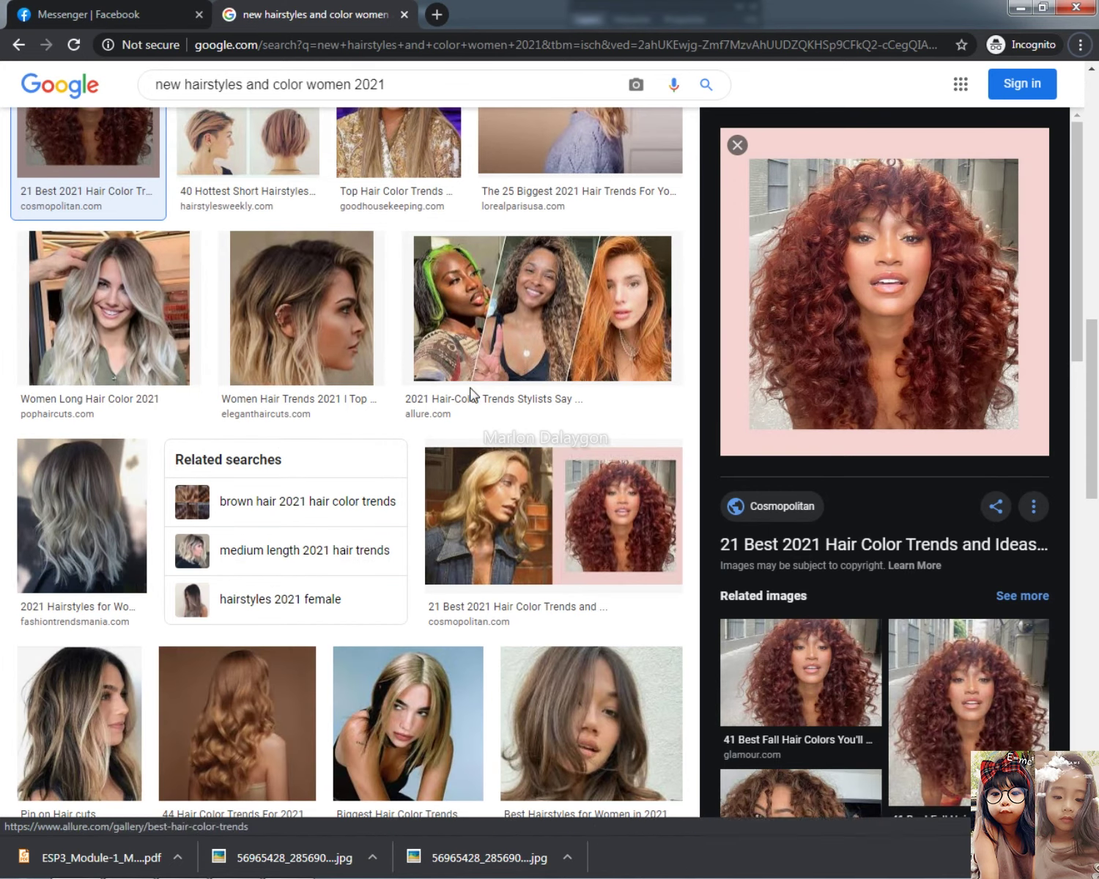
pyautogui.scroll(-3, 535, 379)
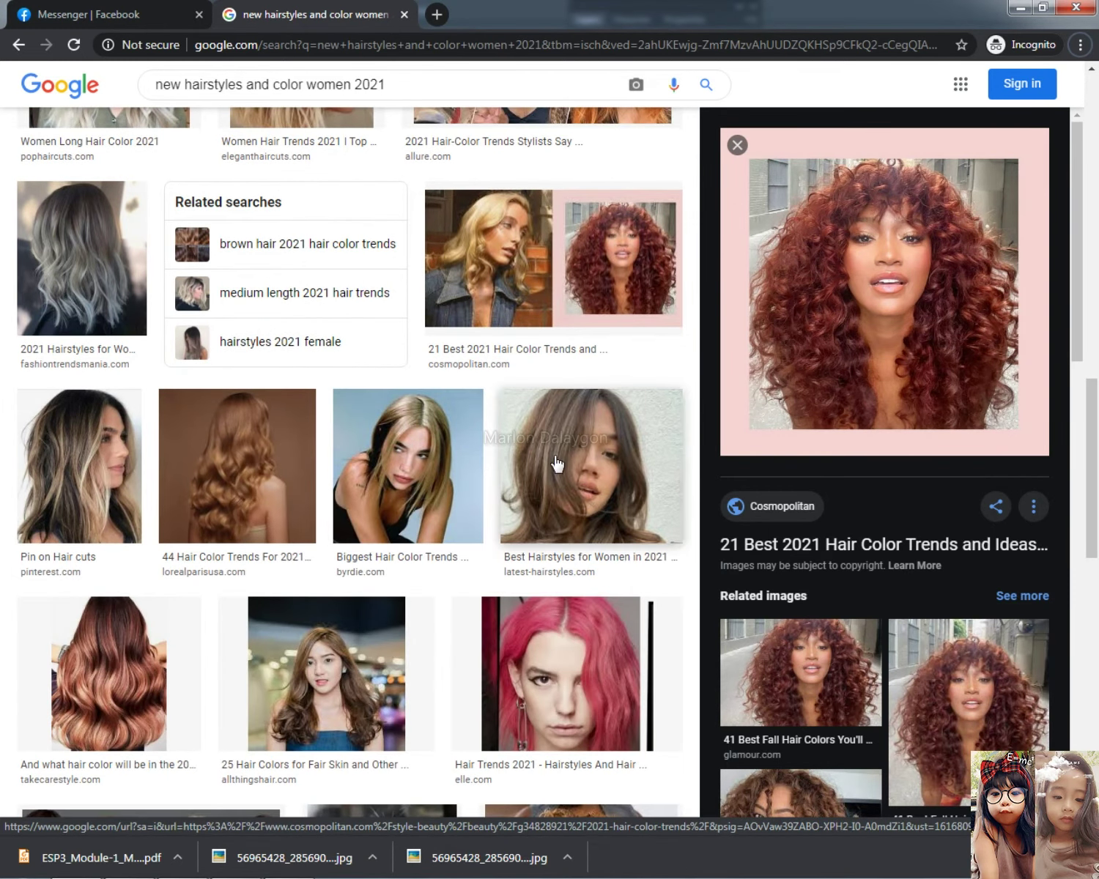
pyautogui.click(379, 475)
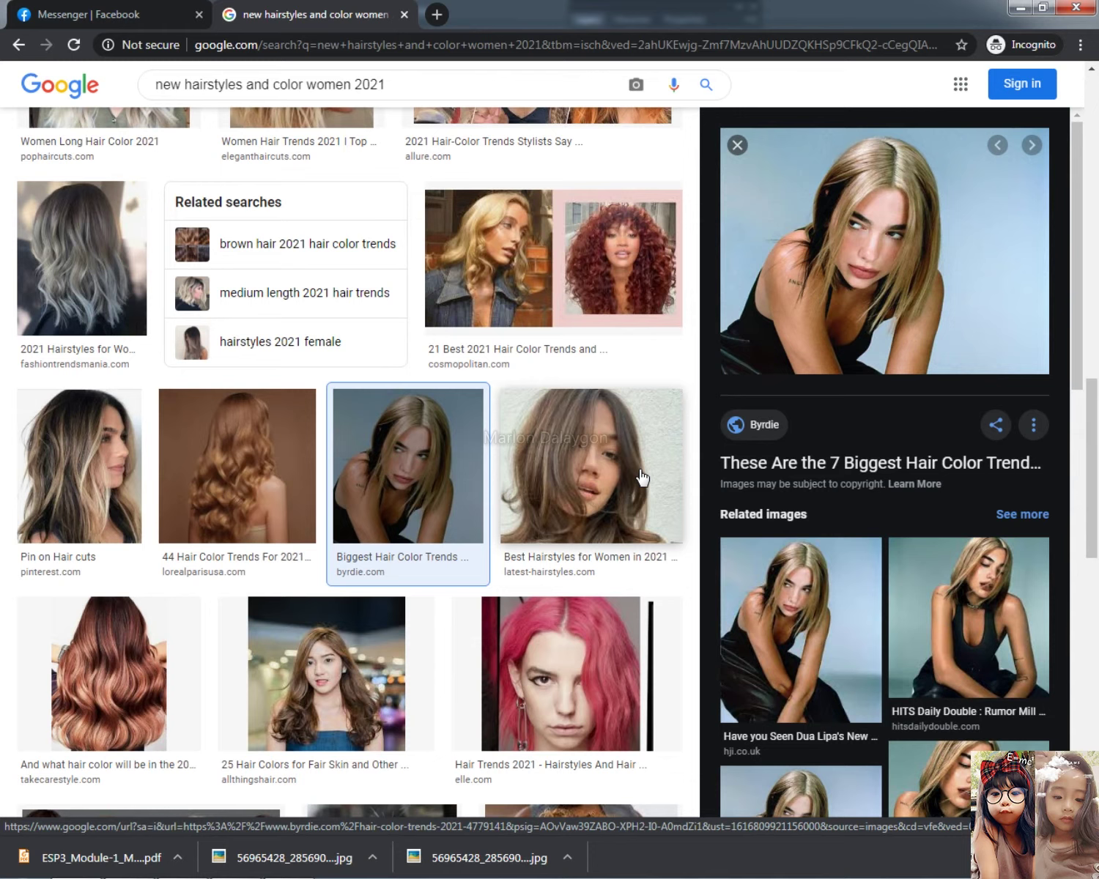
pyautogui.rightClick(850, 253)
pyautogui.click(901, 438)
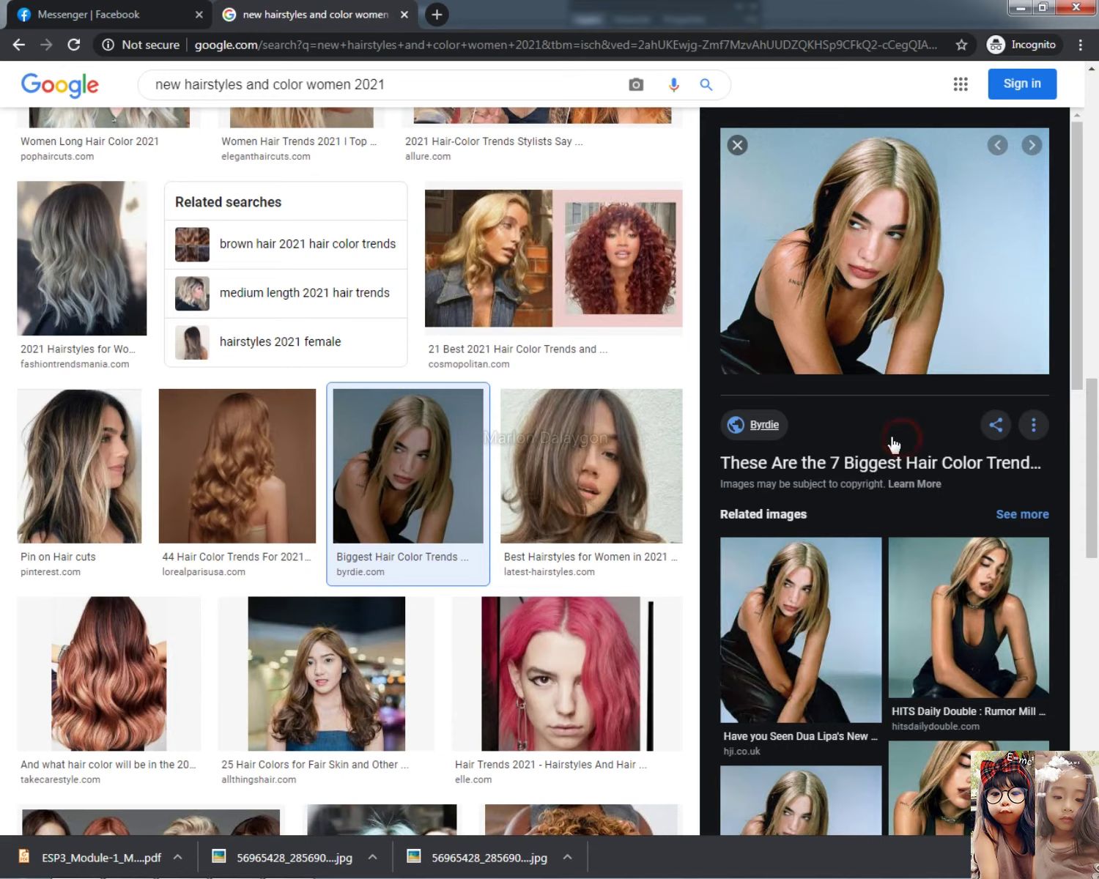
# - Look further through the hairstyle image results for more suitable hair colour photos
pyautogui.scroll(-3, 410, 565)
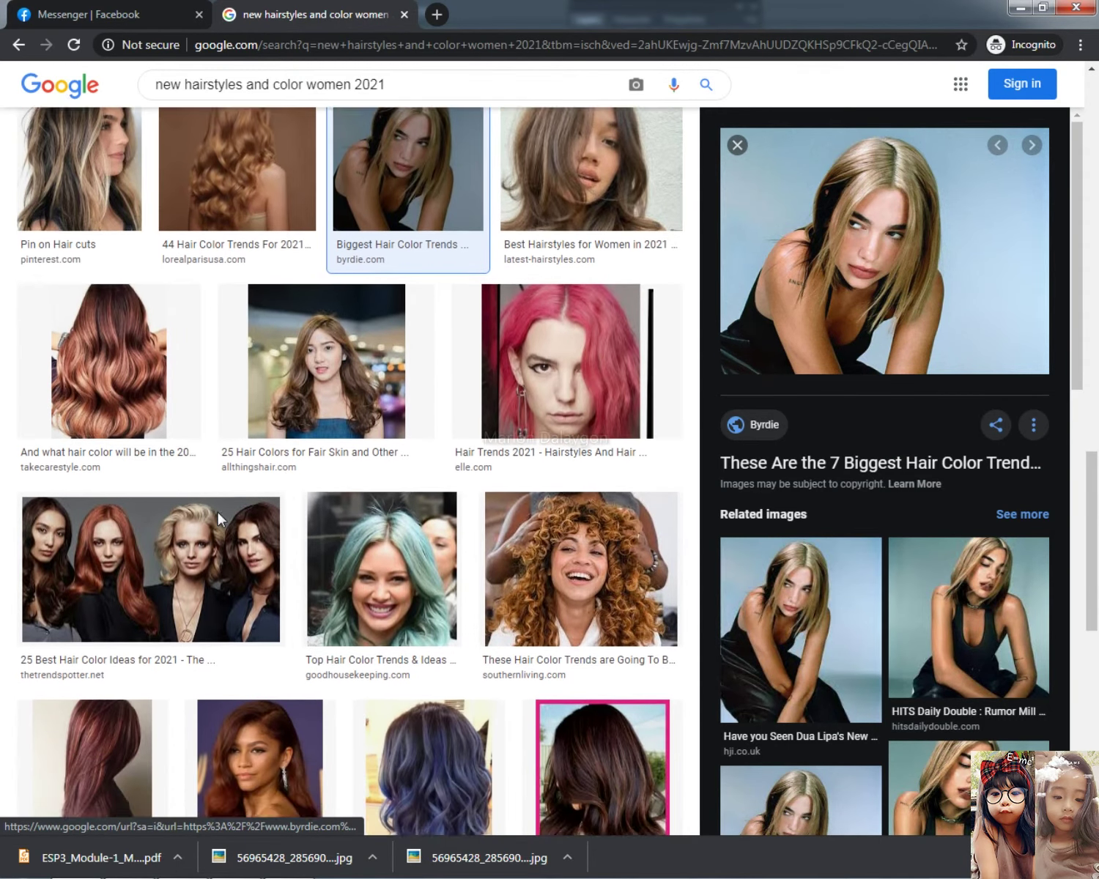
pyautogui.scroll(-2, 217, 509)
pyautogui.click(195, 405)
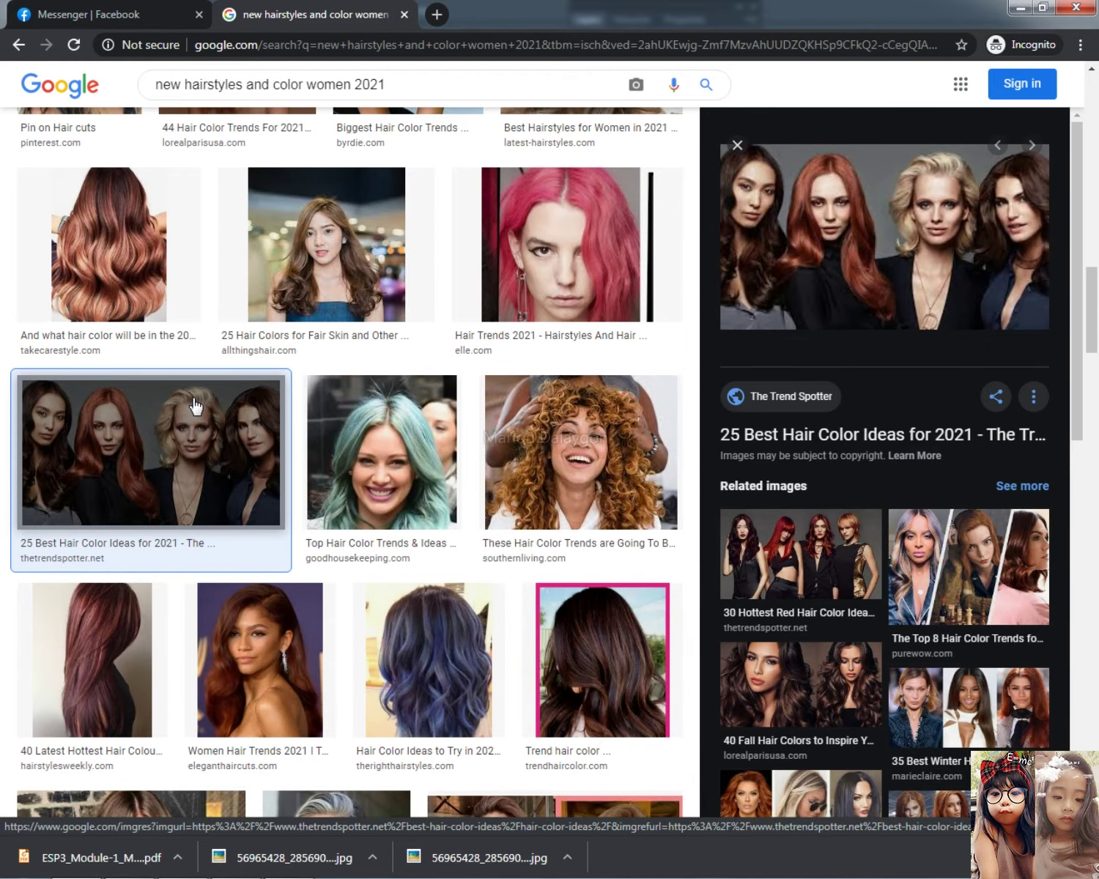
pyautogui.scroll(-2, 194, 404)
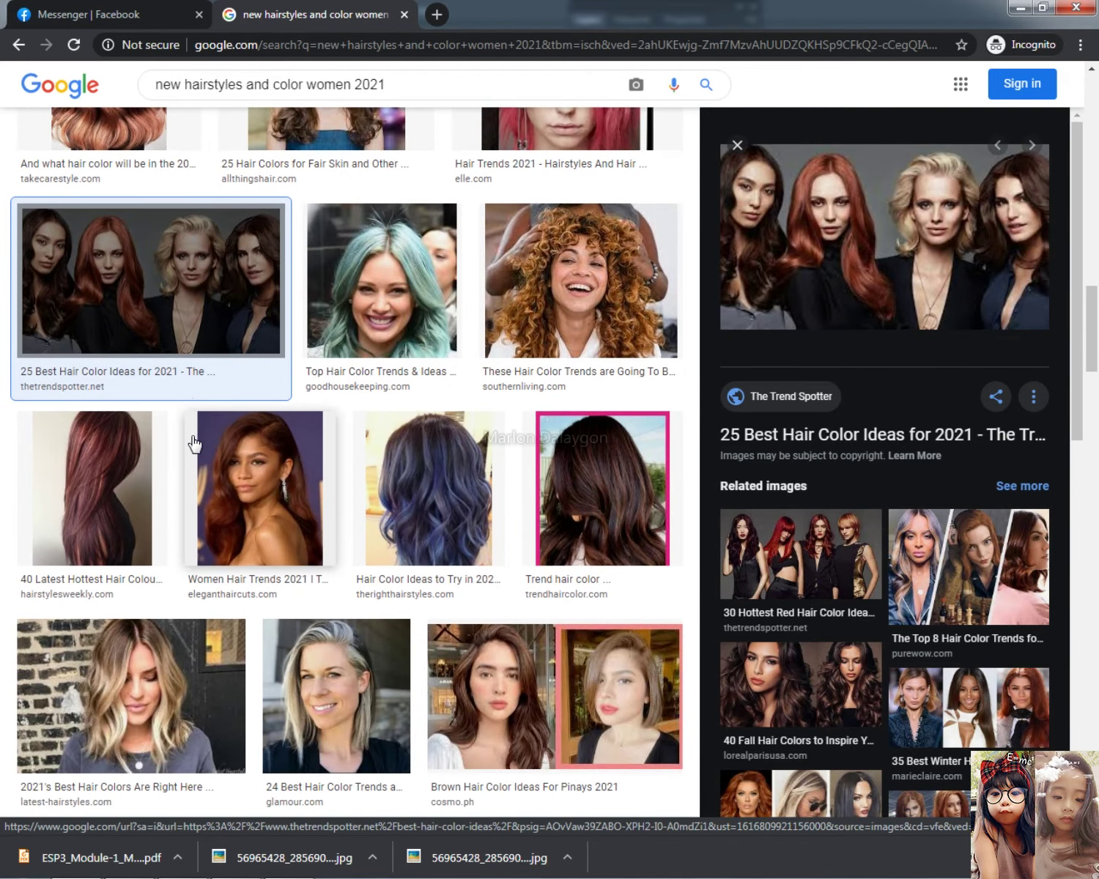
pyautogui.scroll(-4, 194, 443)
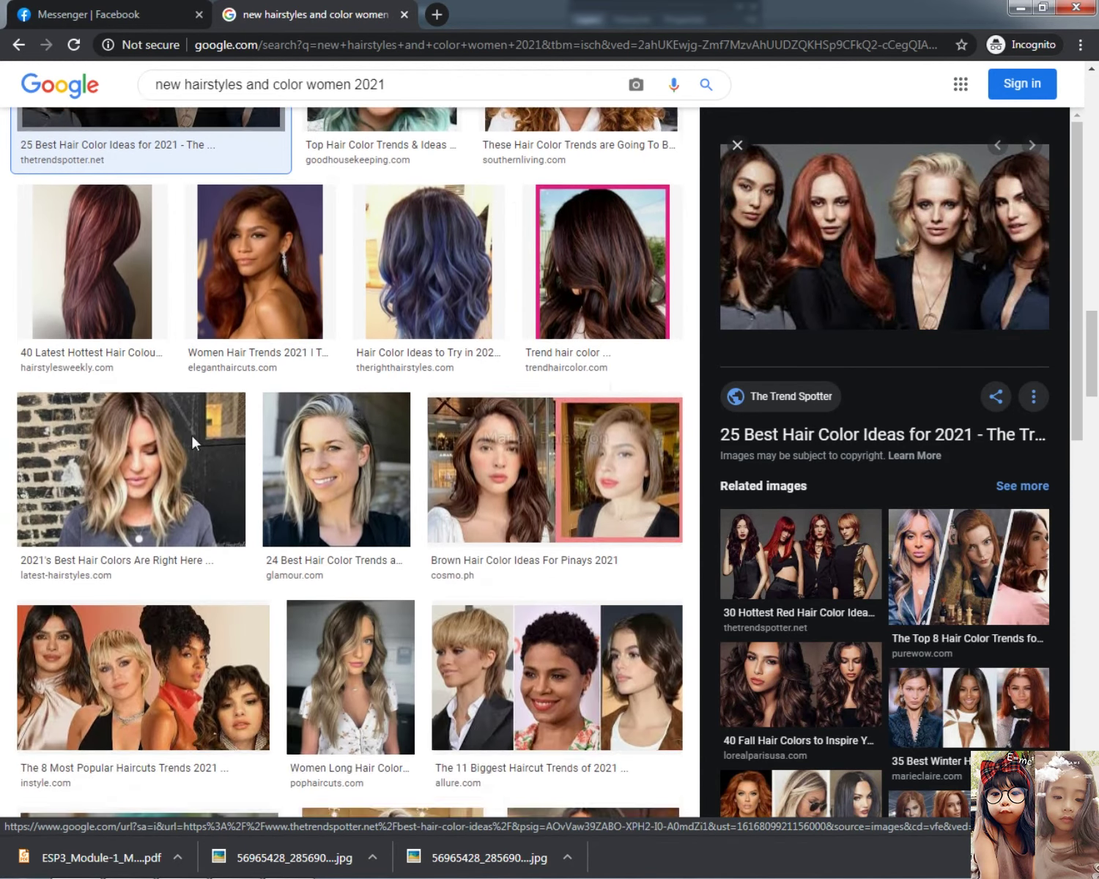
pyautogui.scroll(-5, 194, 443)
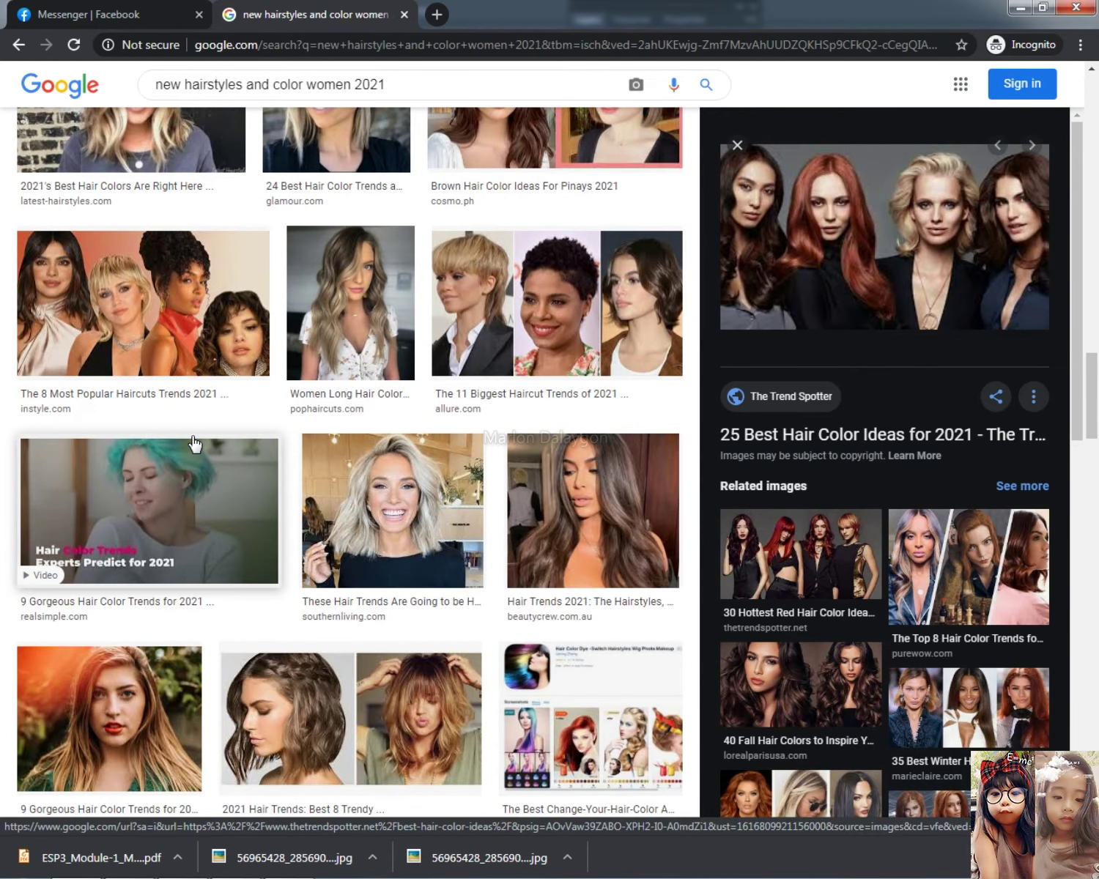
pyautogui.scroll(-2, 194, 443)
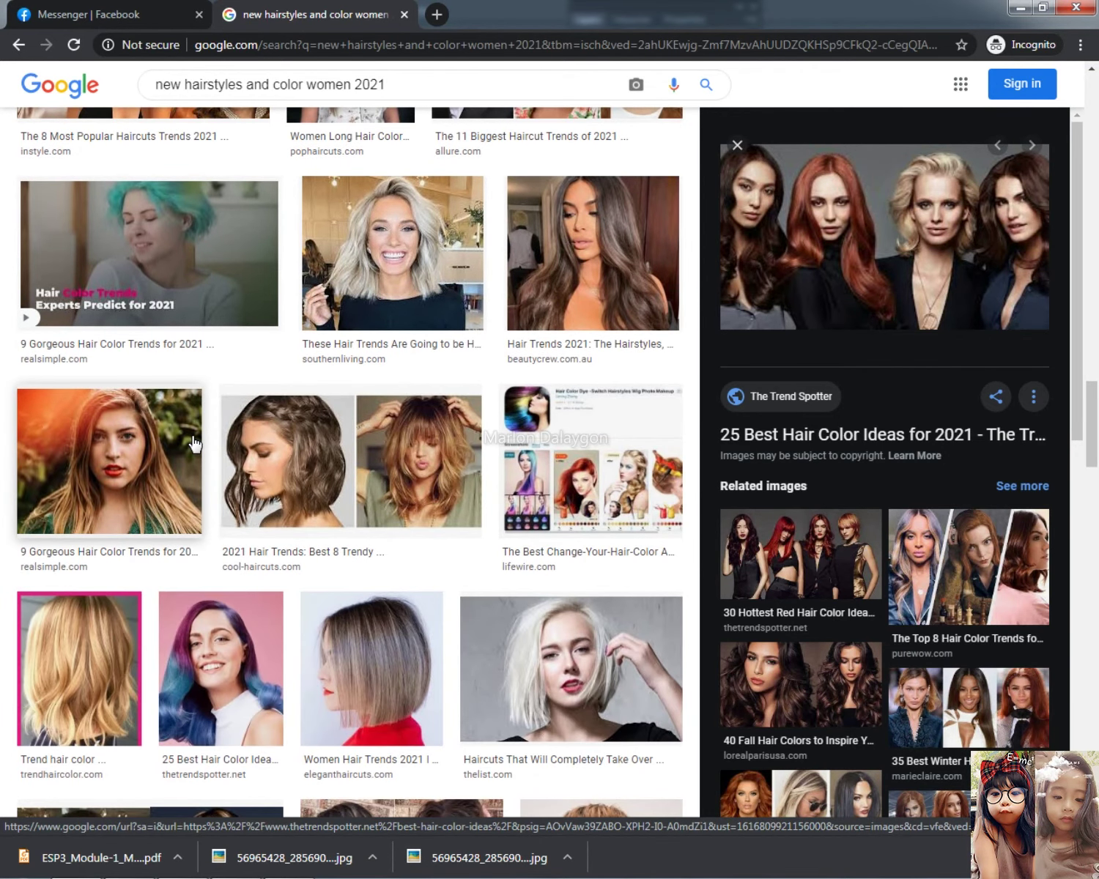
pyautogui.scroll(-3, 194, 443)
# - Preview the platinum bob, short blonde cut and dark highlighted hair pictures, and look through more related hairstyle images
pyautogui.click(601, 410)
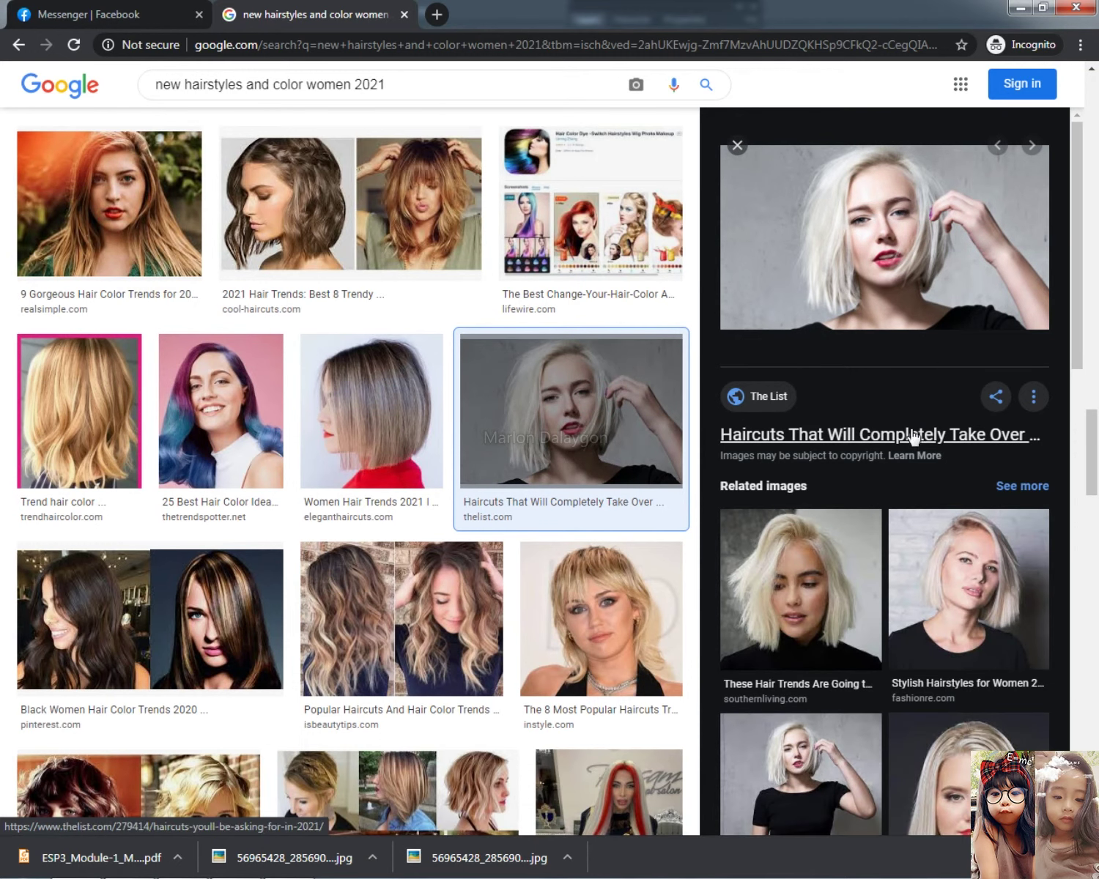
pyautogui.click(832, 550)
pyautogui.rightClick(889, 289)
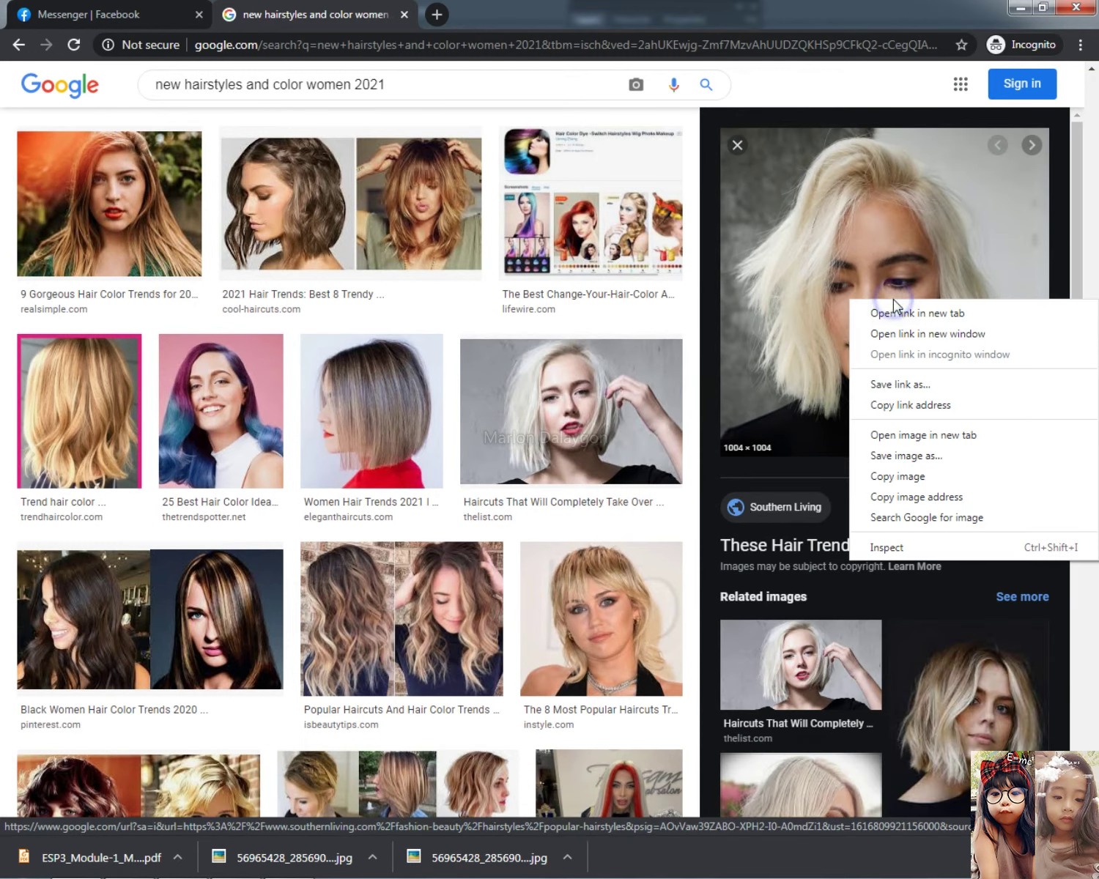
pyautogui.click(590, 555)
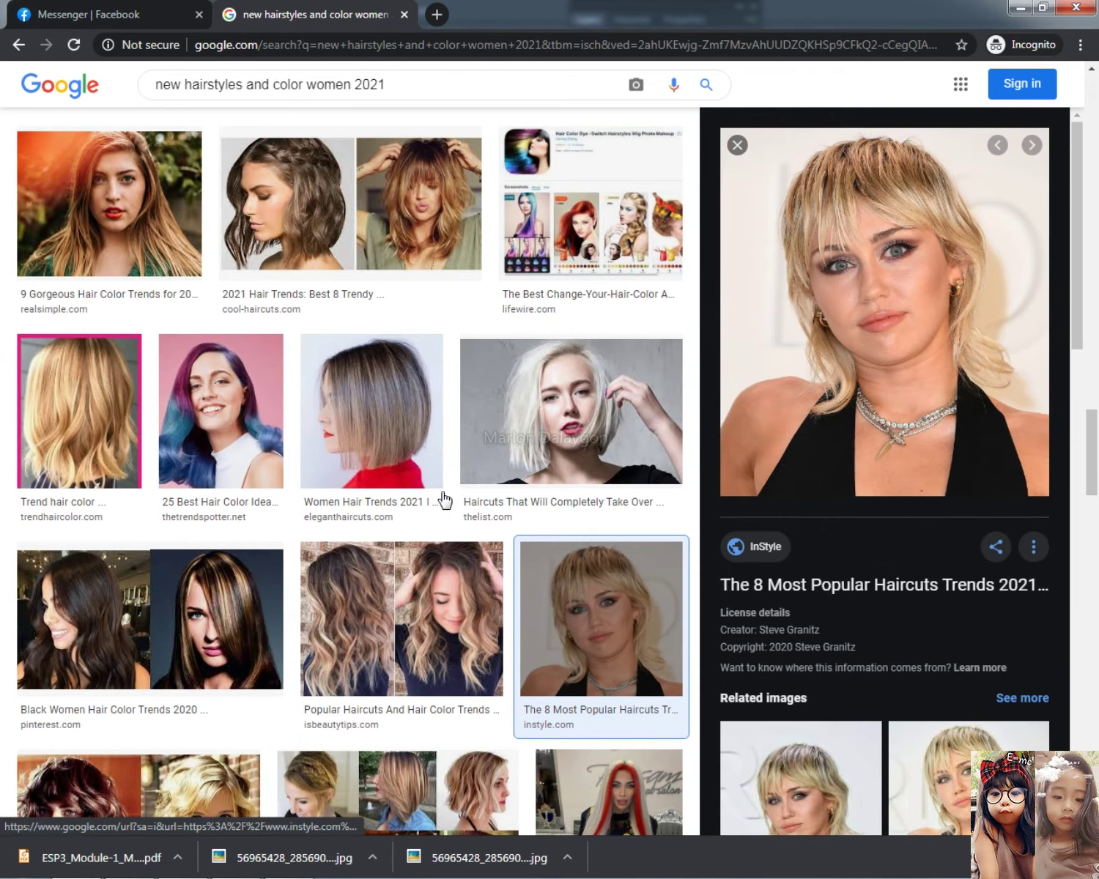
pyautogui.scroll(-2, 320, 570)
pyautogui.click(249, 439)
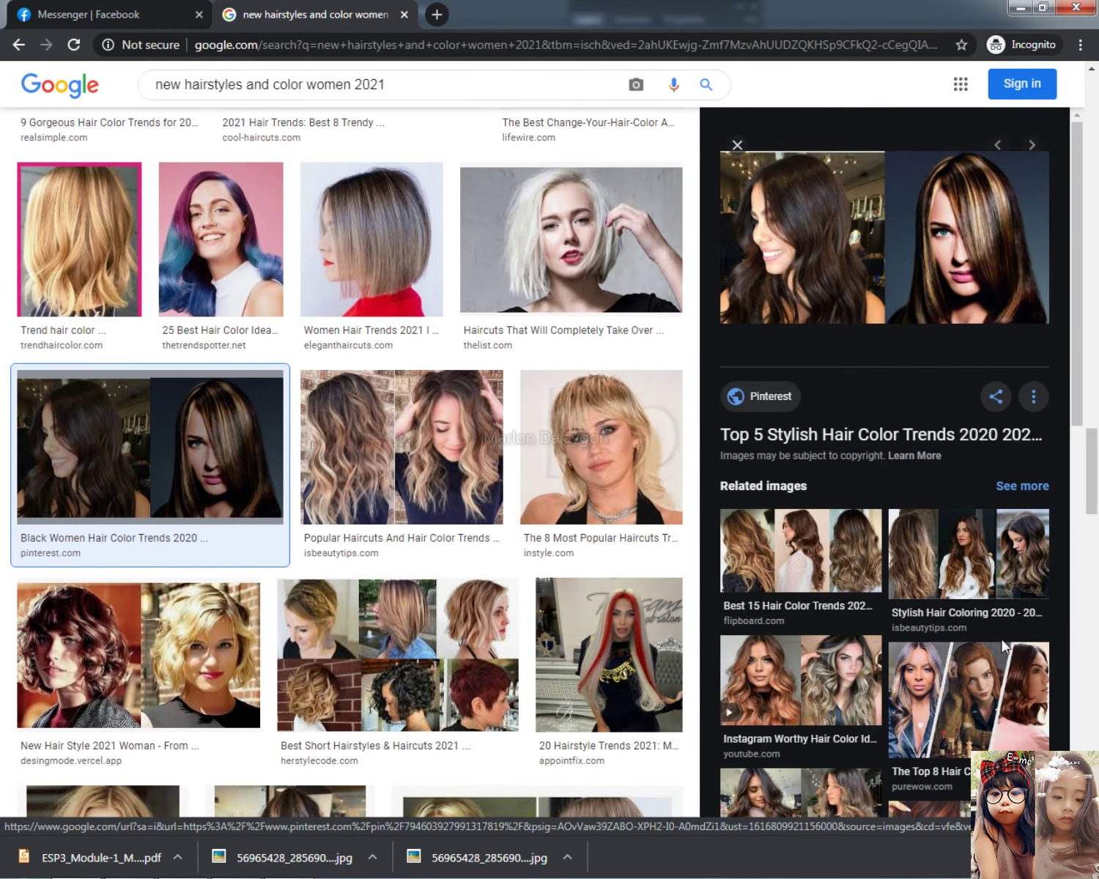
pyautogui.scroll(-3, 336, 590)
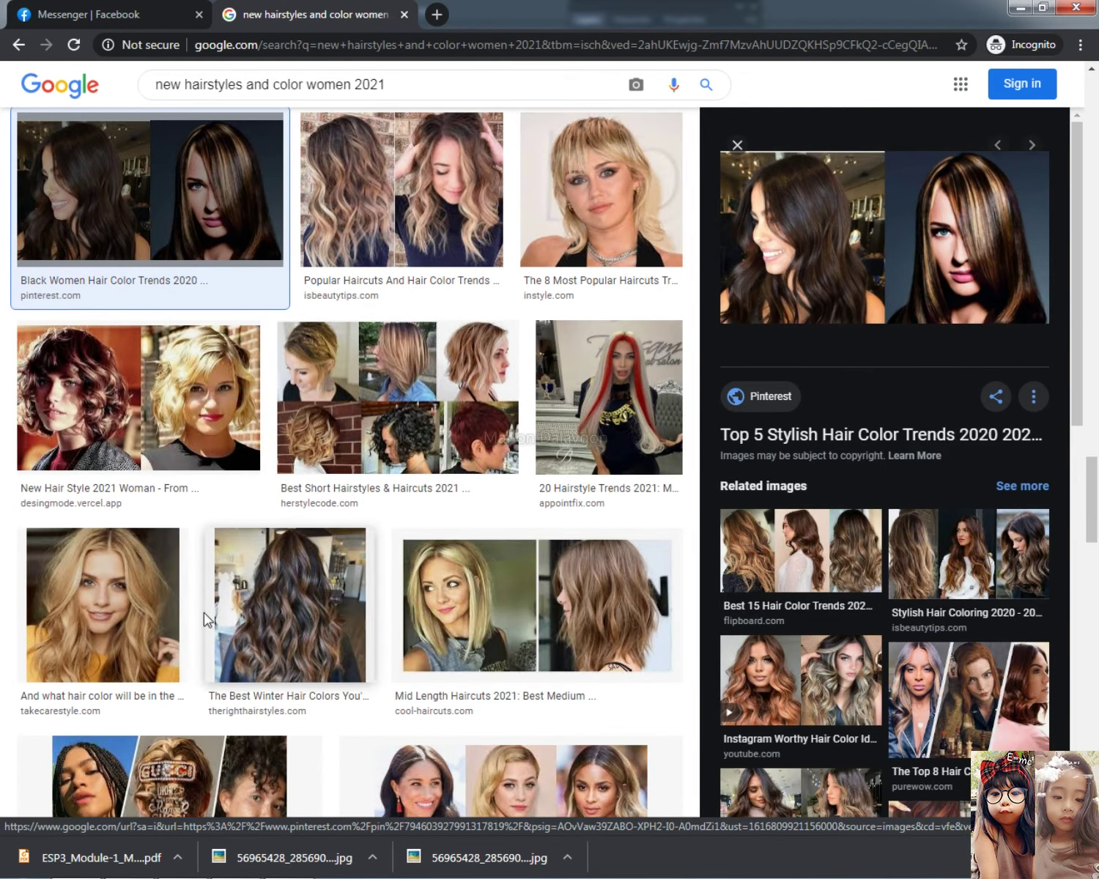
pyautogui.scroll(-3, 348, 555)
pyautogui.scroll(-4, 348, 555)
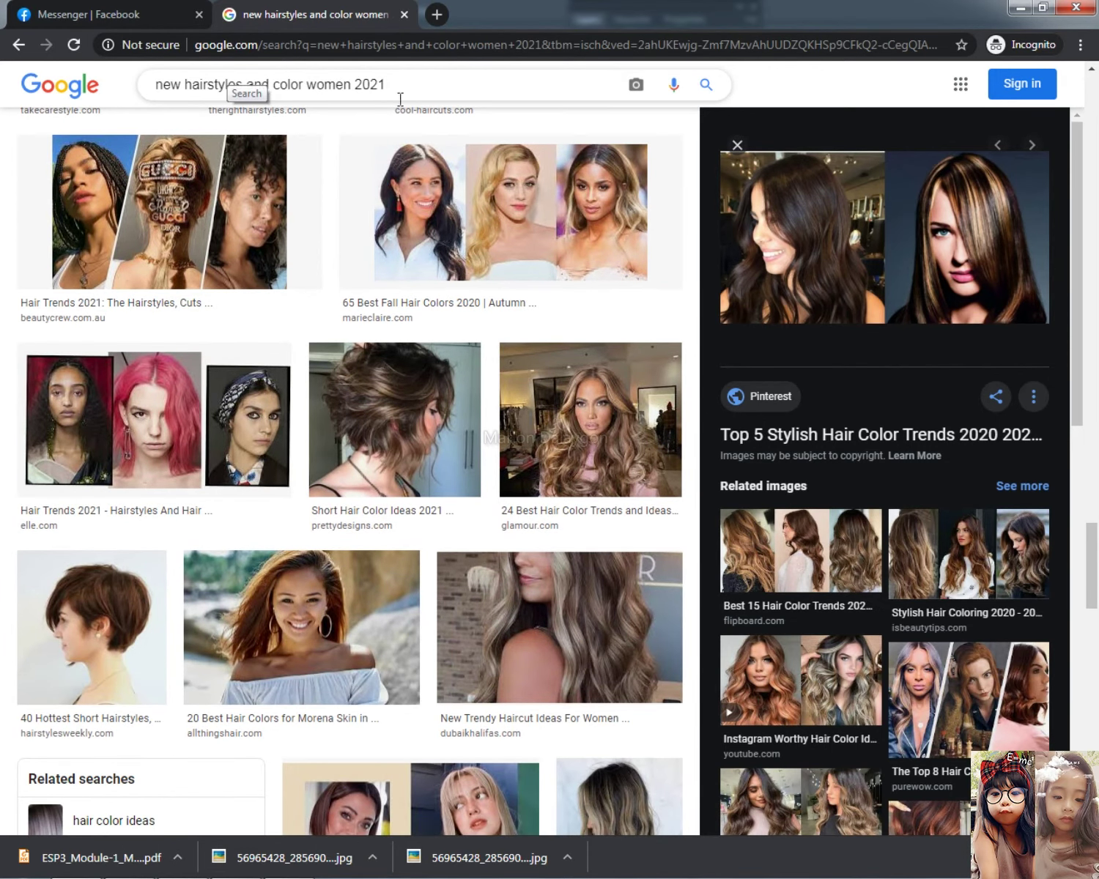
pyautogui.moveTo(2, 117); pyautogui.dragTo(2, 114)
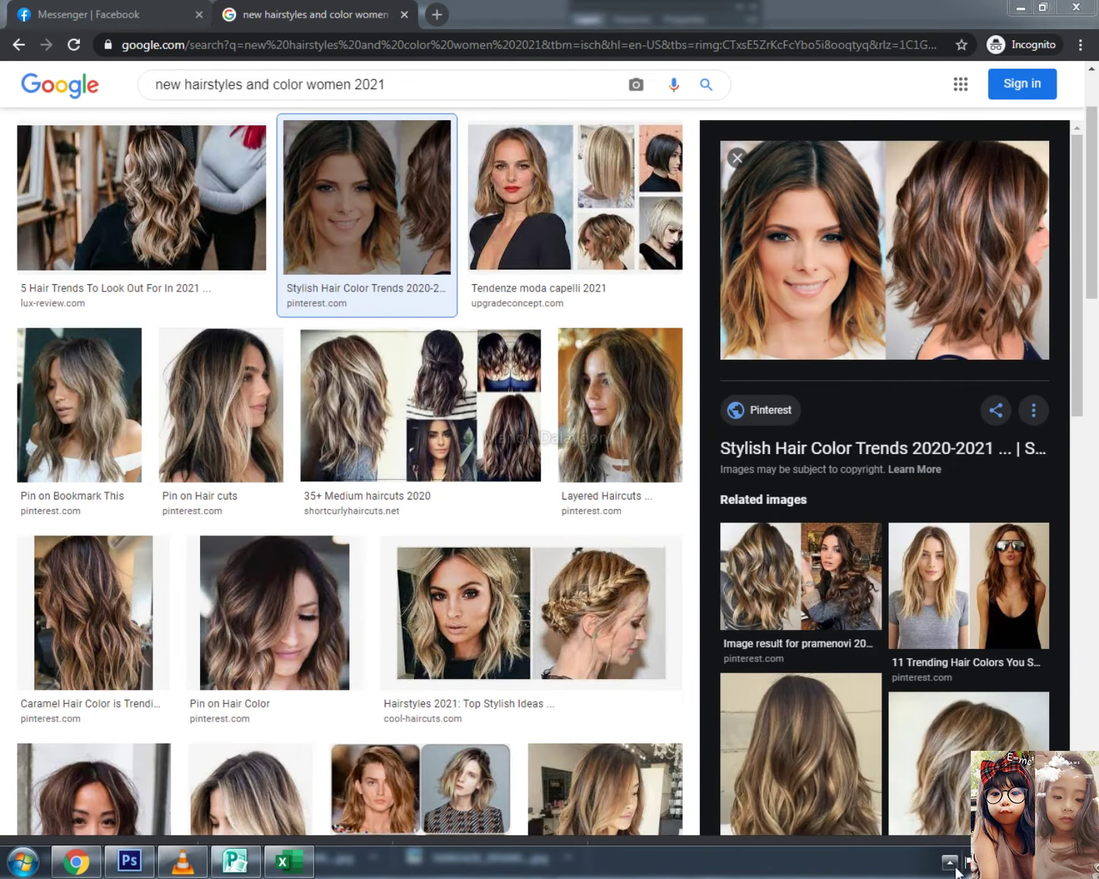
pyautogui.click(952, 863)
# - Open a new browser tab and search for "go" to reach a Google results page
pyautogui.click(437, 14)
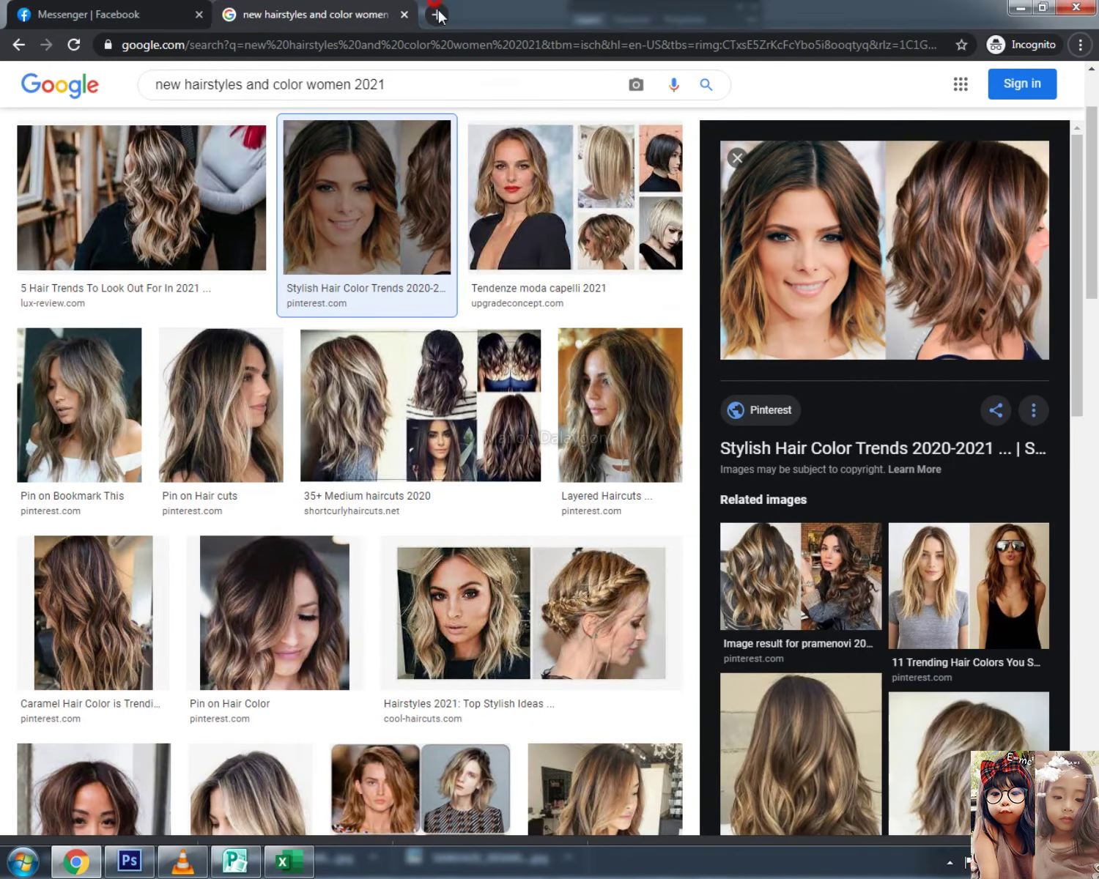
pyautogui.write('go')
pyautogui.press('Return')
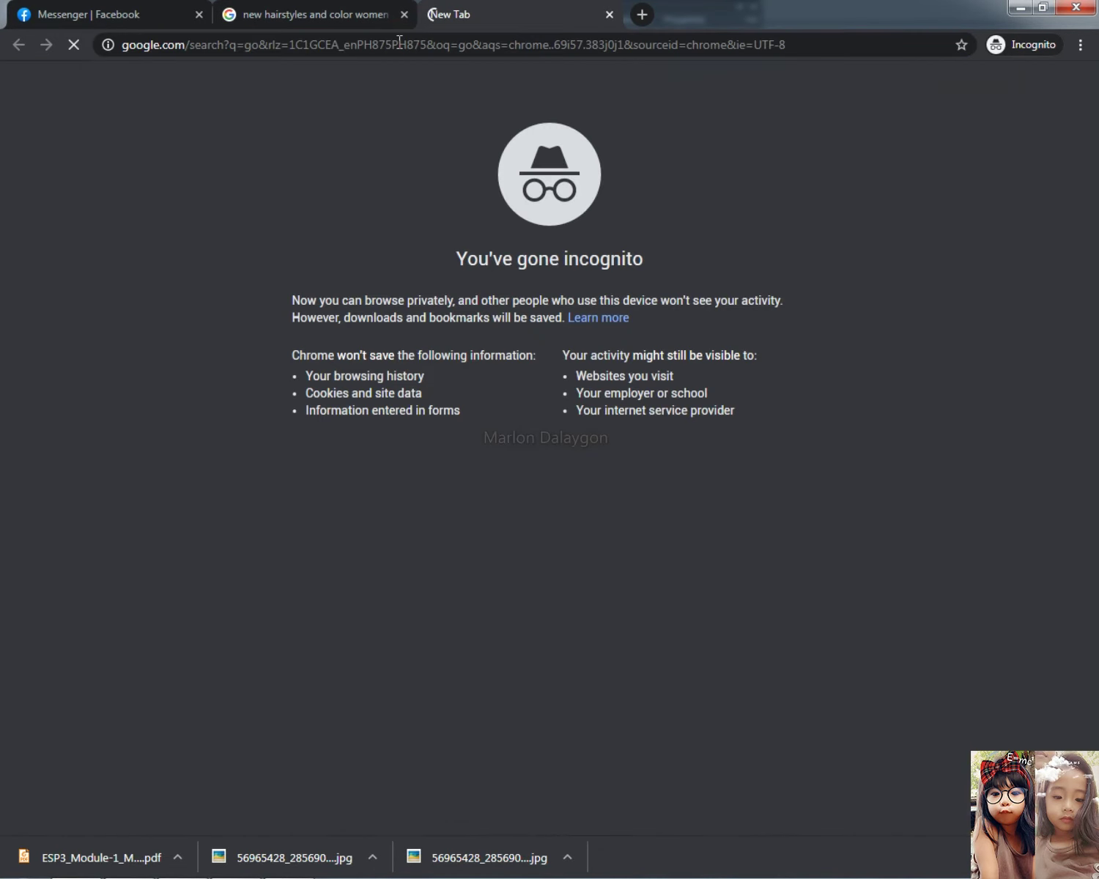
# - Search Google for "hair vector png" and show the image results
pyautogui.click(189, 104)
pyautogui.hotkey('ctrl', 'a')
pyautogui.write('h')
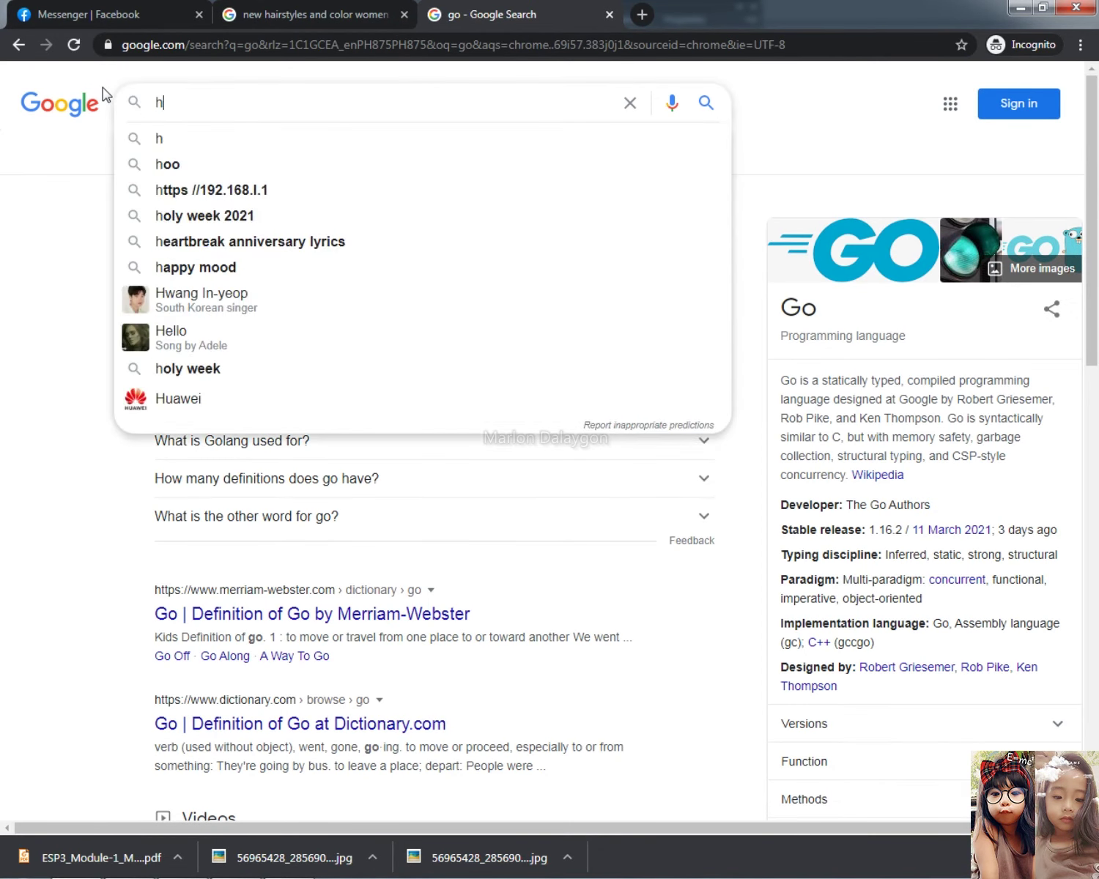
pyautogui.write('air c')
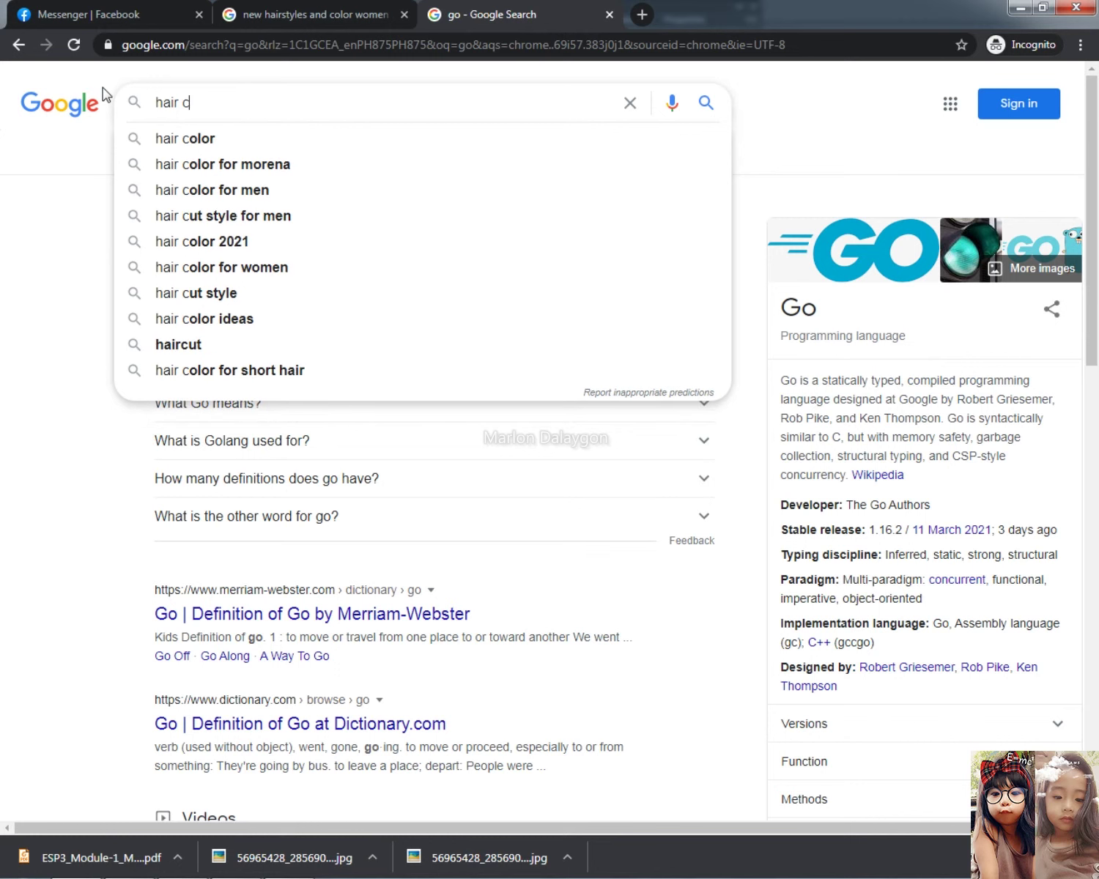
pyautogui.press('BackSpace')
pyautogui.write('a')
pyautogui.press('BackSpace')
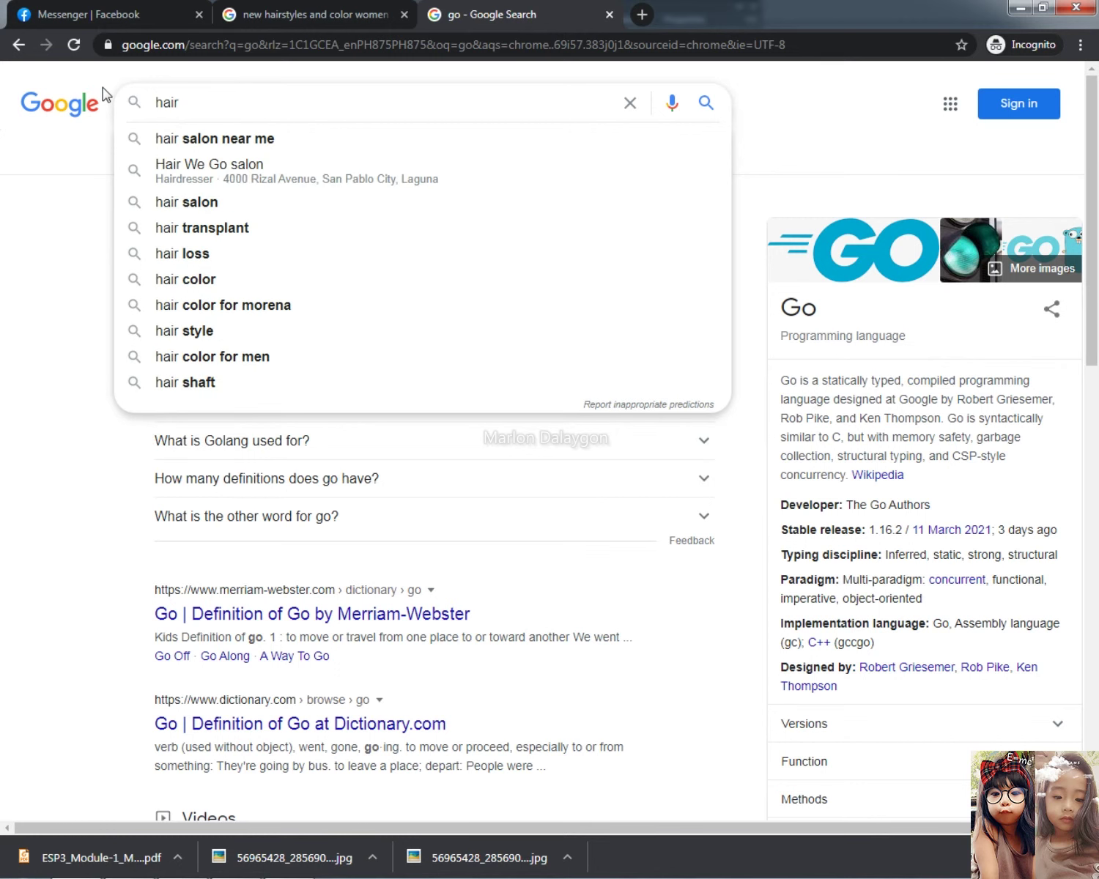
pyautogui.write('vector')
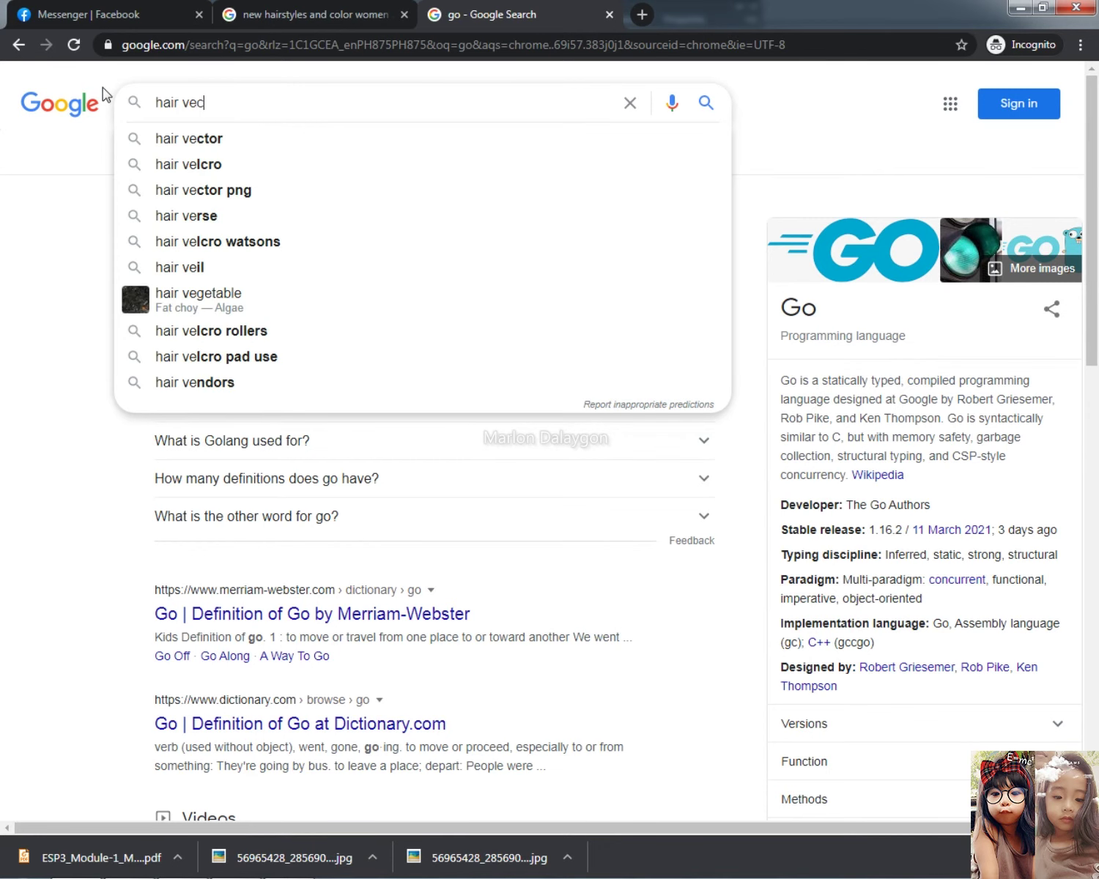
pyautogui.press('Down')
pyautogui.press('Down')
pyautogui.press('Return')
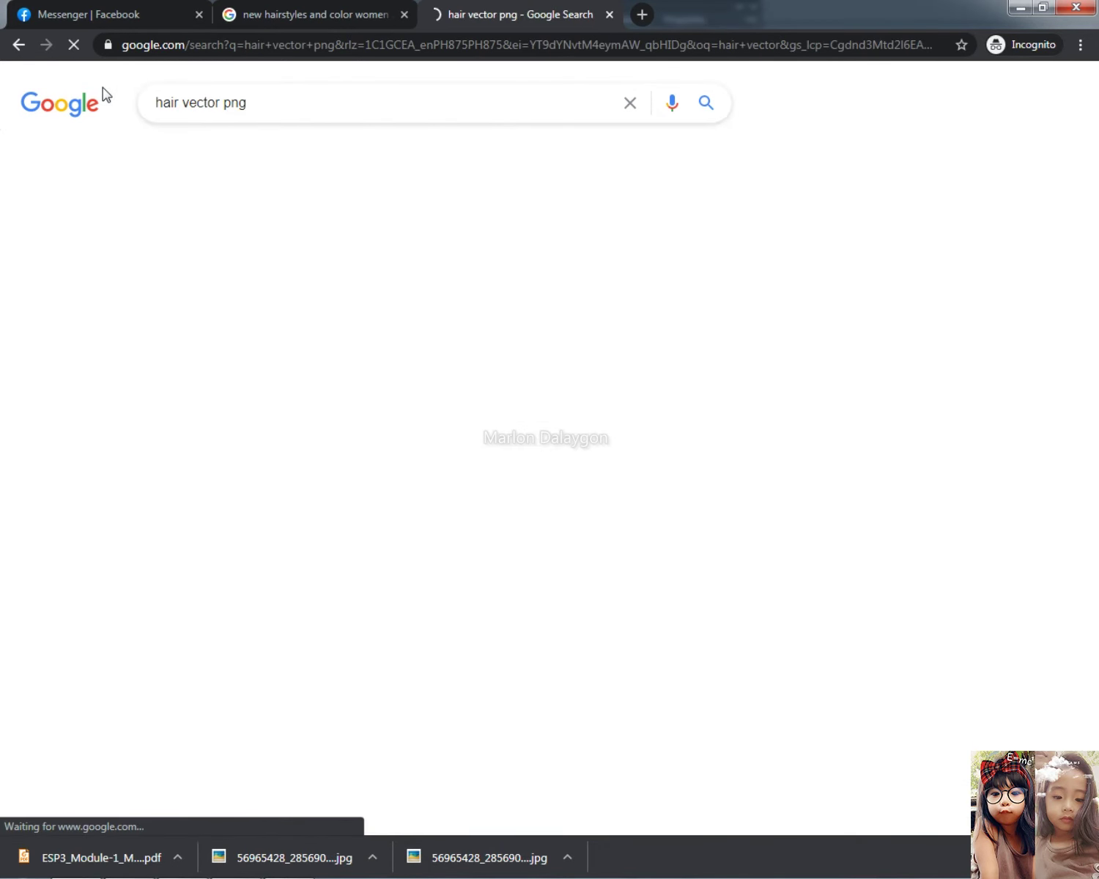
pyautogui.click(233, 154)
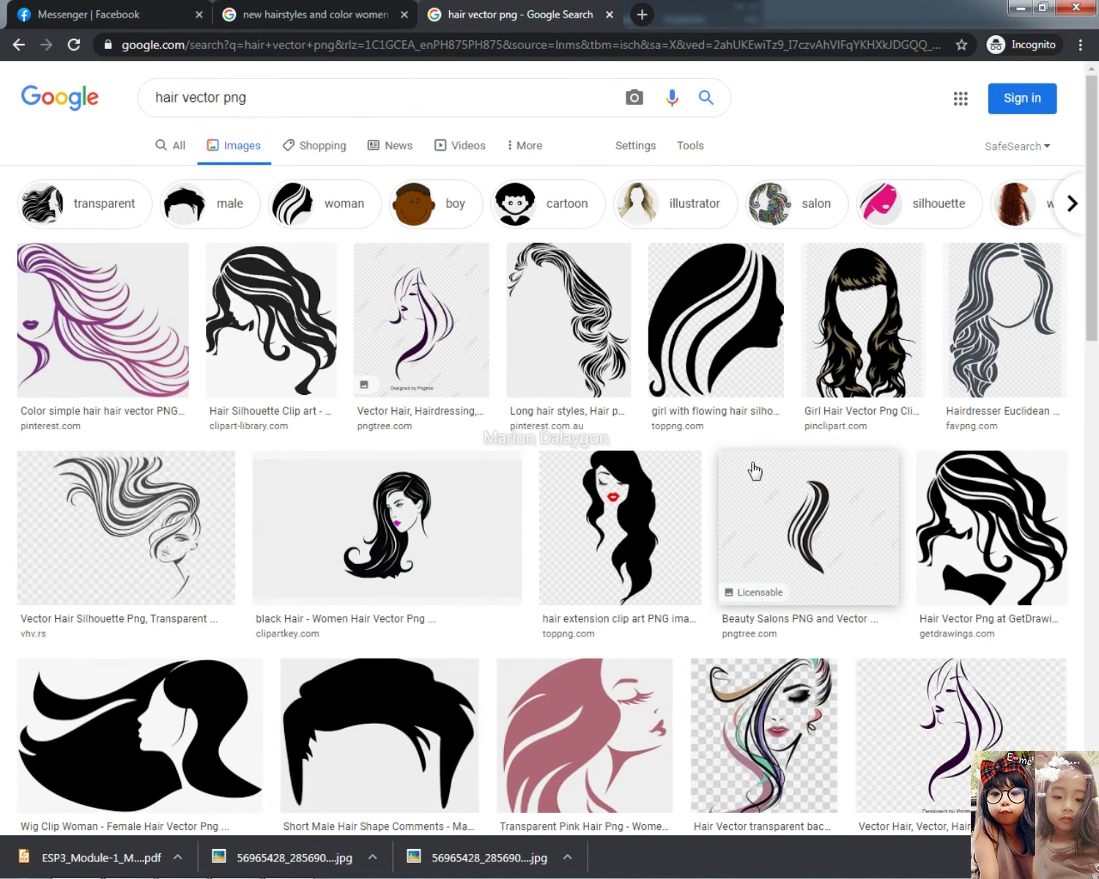
# - Browse the results and copy the all-free-download.com picture of a woman's head silhouette with scissors and combs in her hair
pyautogui.scroll(-9, 242, 521)
pyautogui.scroll(-5, 244, 522)
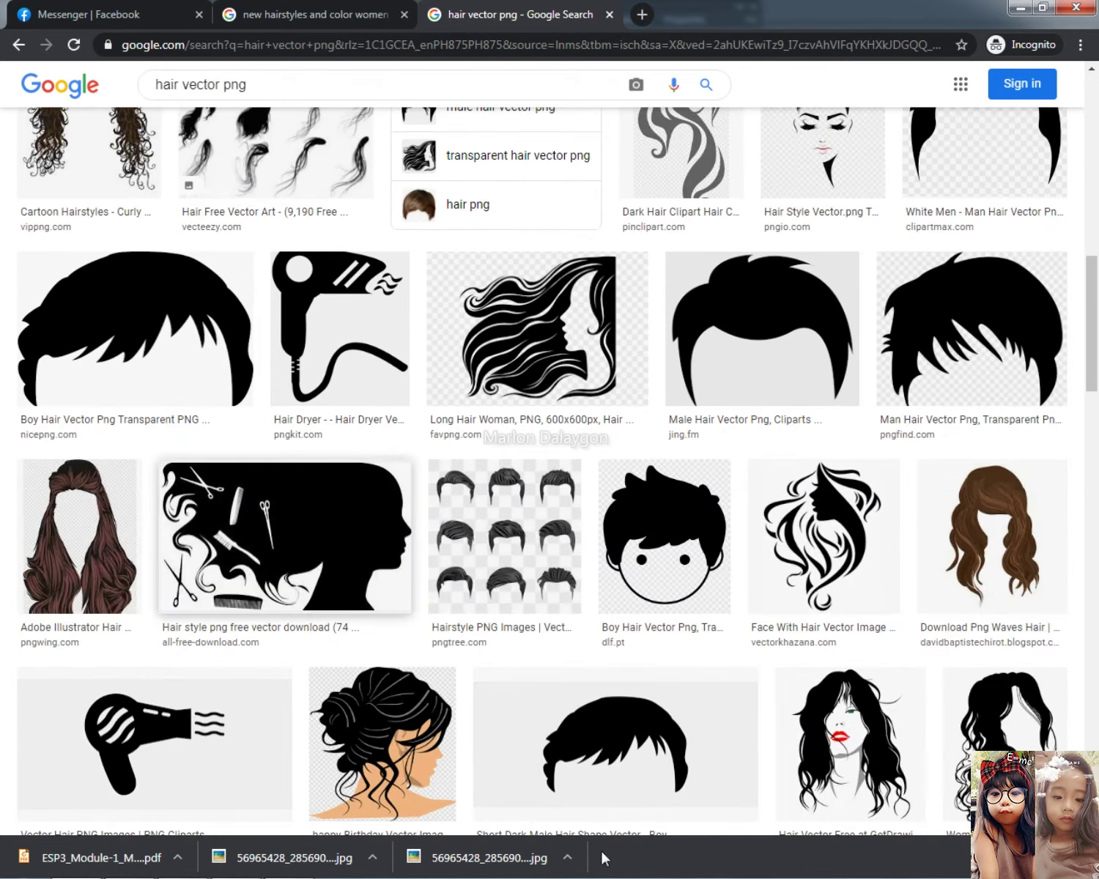
pyautogui.click(1017, 861)
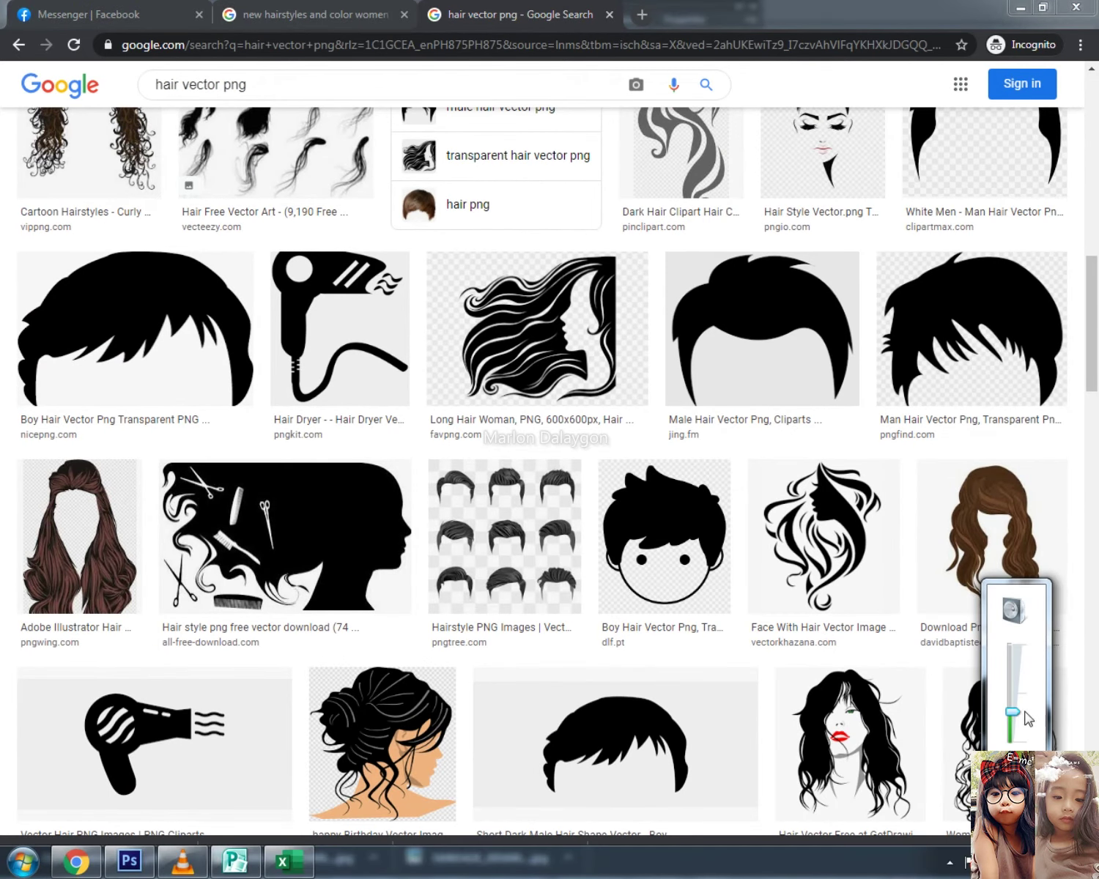
pyautogui.click(389, 520)
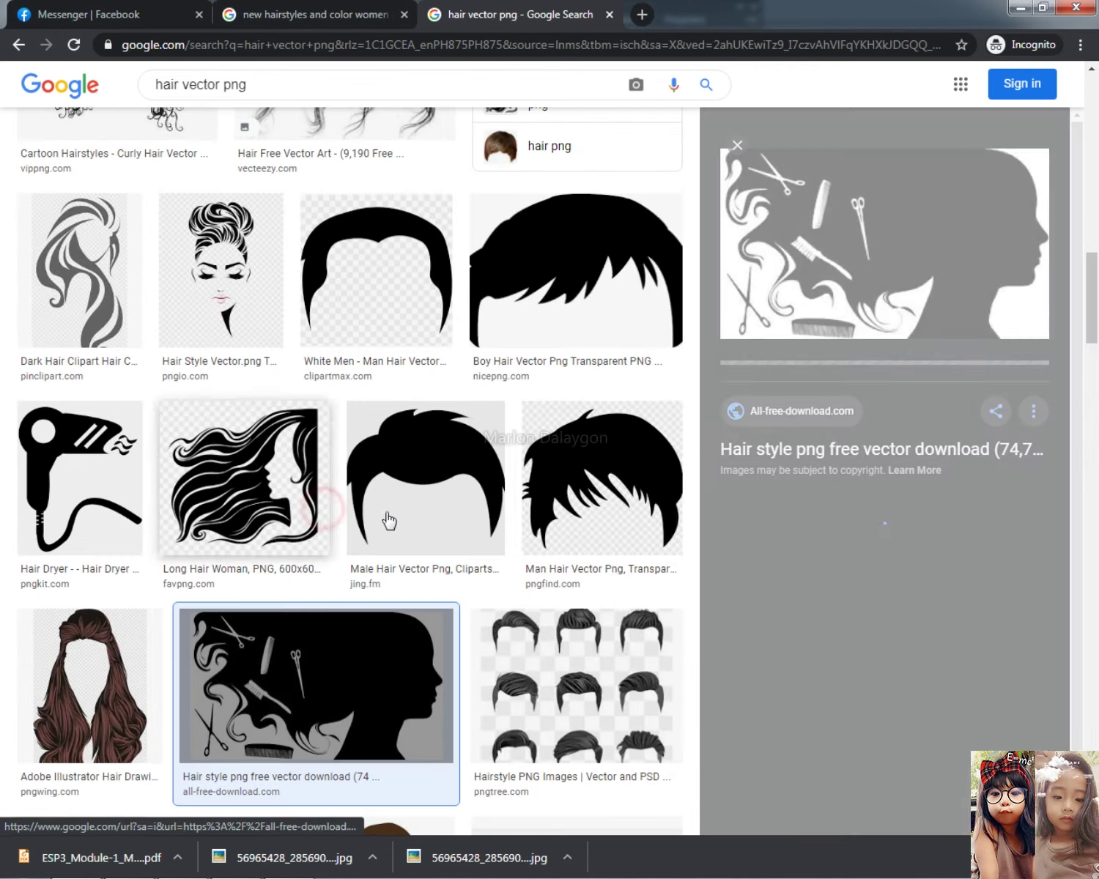
pyautogui.rightClick(887, 204)
pyautogui.click(916, 380)
# - Switch to Photoshop, paste the silhouette picture into the banner and fit it across the lower end of the design
pyautogui.hotkey('alt', 'Tab')
pyautogui.click(373, 429)
pyautogui.hotkey('ctrl', 'v')
pyautogui.moveTo(560, 466); pyautogui.dragTo(663, 670)
pyautogui.hotkey('ctrl', 't')
pyautogui.press('Return')
# - Erase the white background around the silhouette's hair and inside the black scissors' handles with the Magic Eraser
pyautogui.scroll(2, 513, 703)
pyautogui.scroll(3, 487, 711)
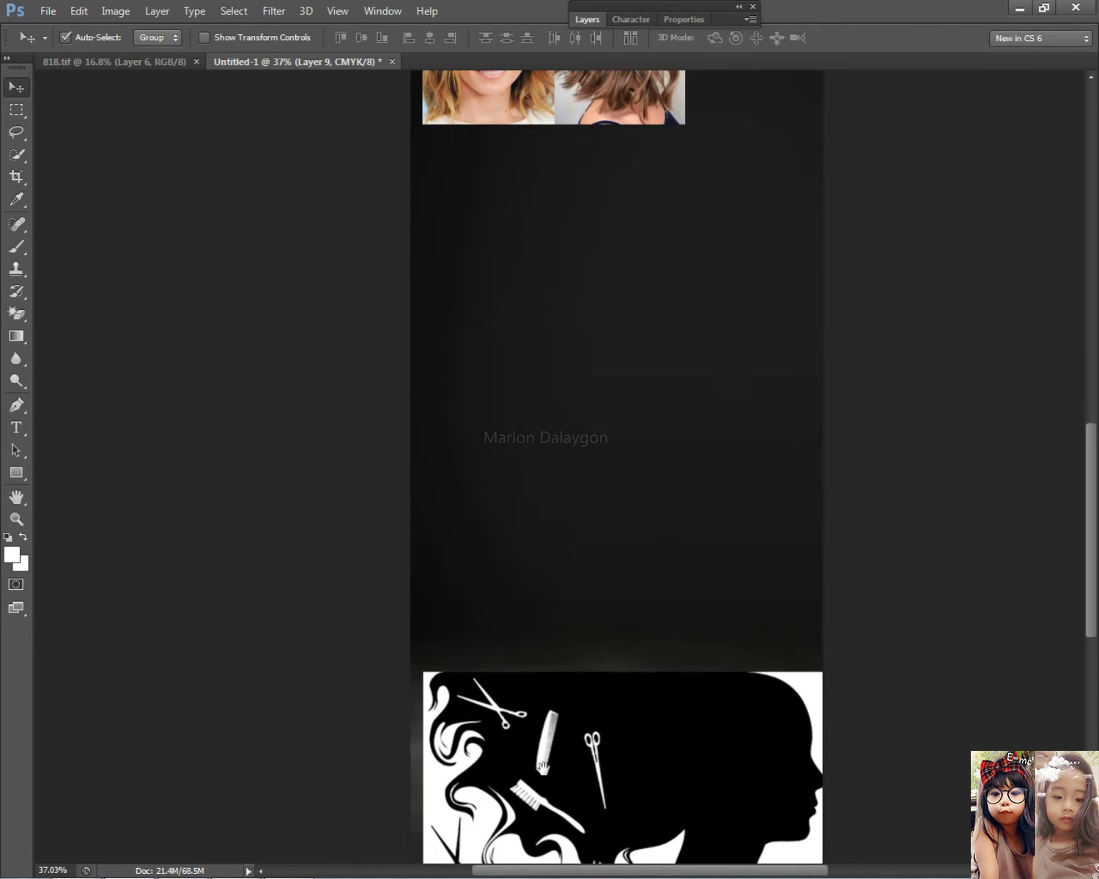
pyautogui.click(16, 313)
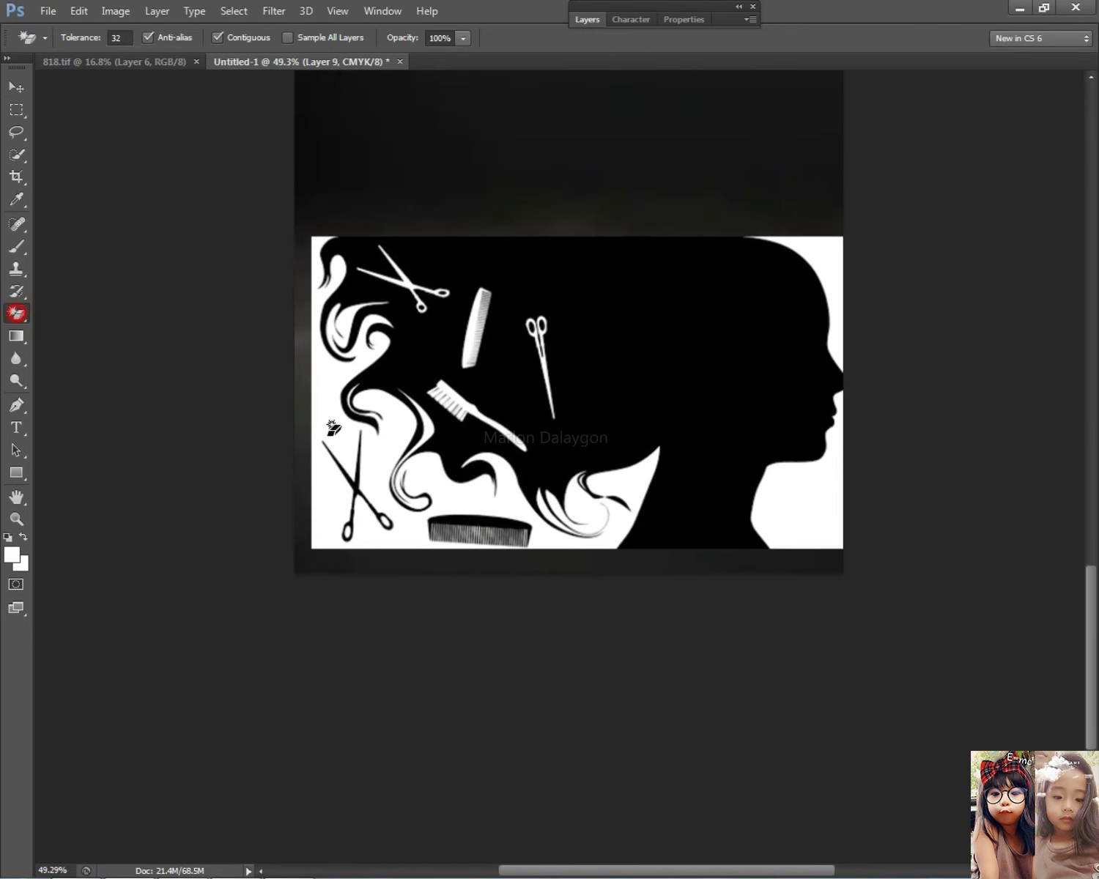
pyautogui.click(350, 426)
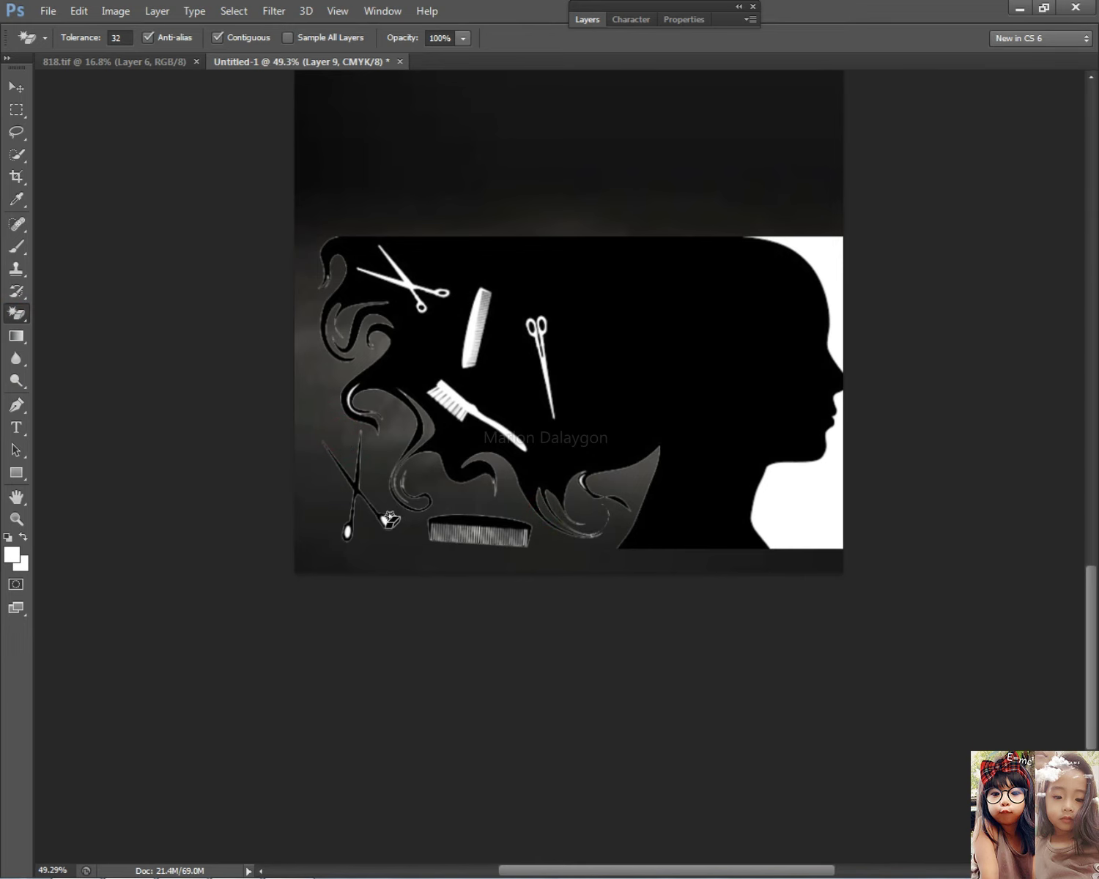
pyautogui.scroll(1, 389, 519)
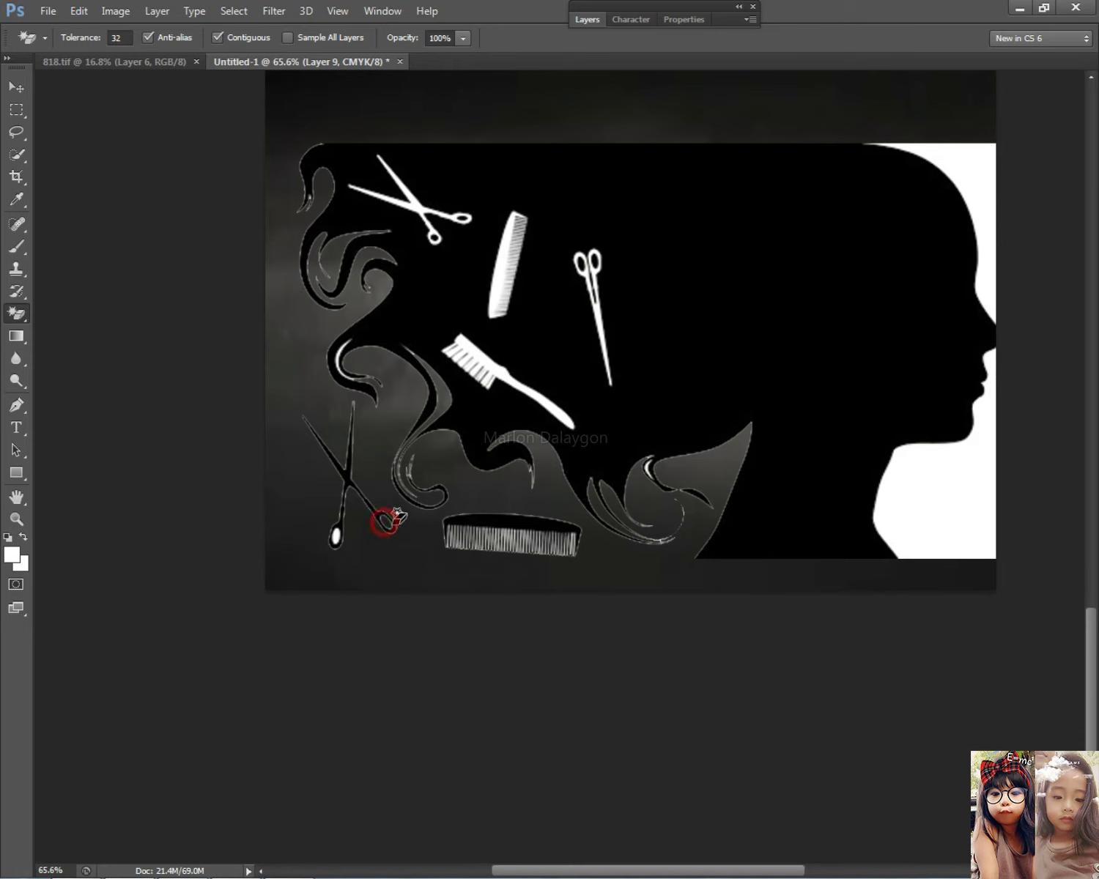
pyautogui.scroll(2, 458, 468)
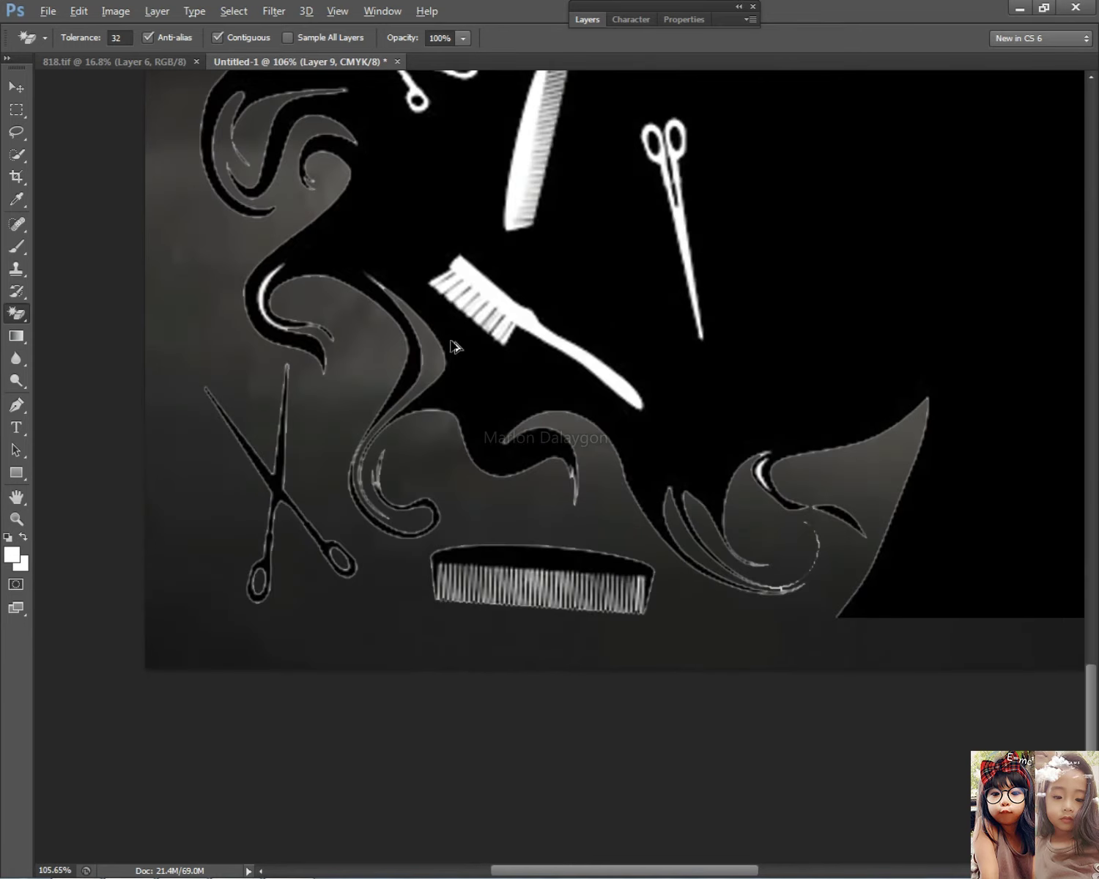
# - Erase the white fill of the hairbrush, the comb and both pairs of scissors inside the silhouette's hair
pyautogui.click(513, 299)
pyautogui.scroll(2, 522, 253)
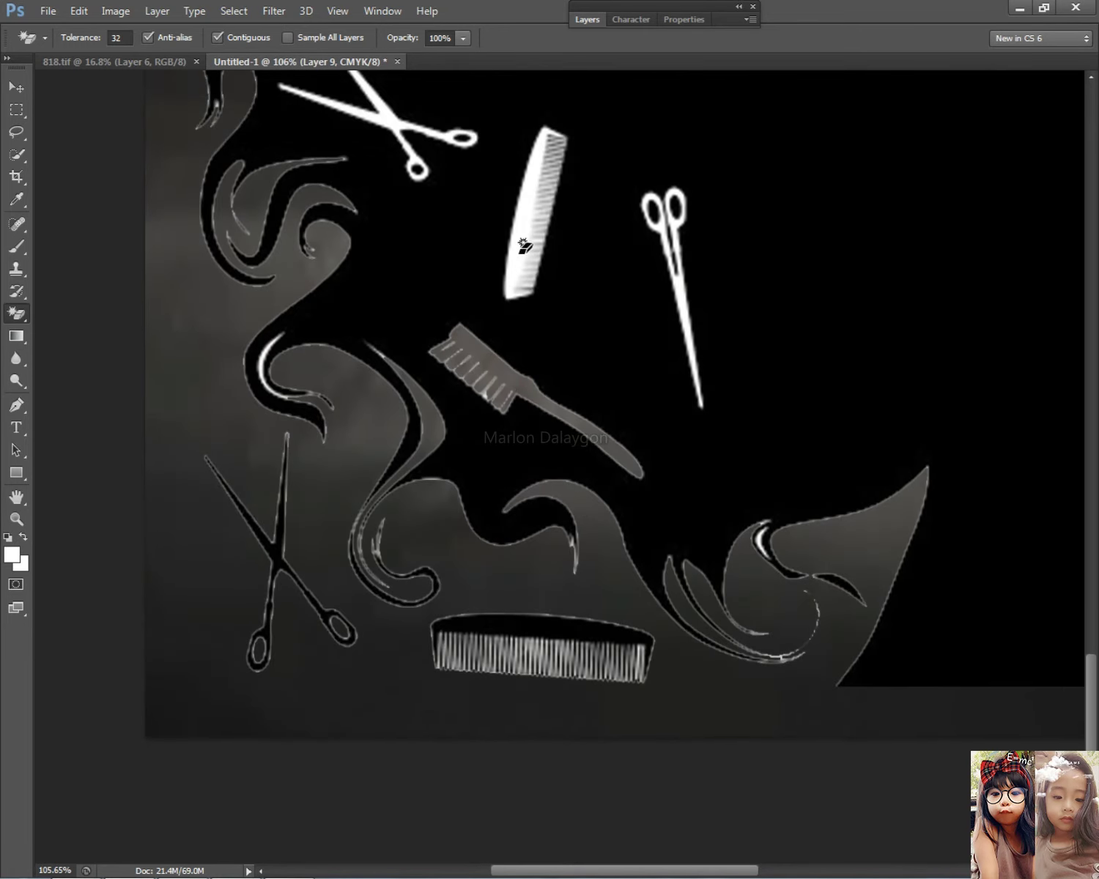
pyautogui.click(526, 207)
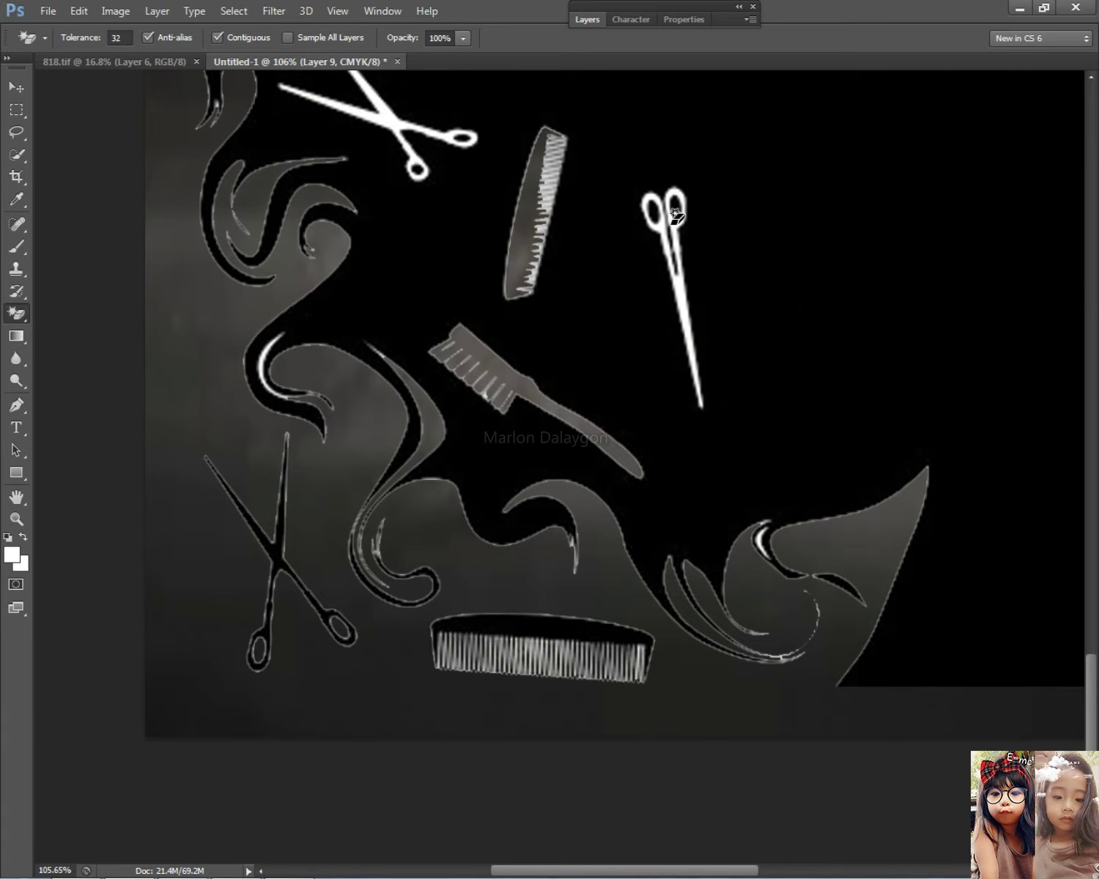
pyautogui.click(669, 249)
pyautogui.click(375, 97)
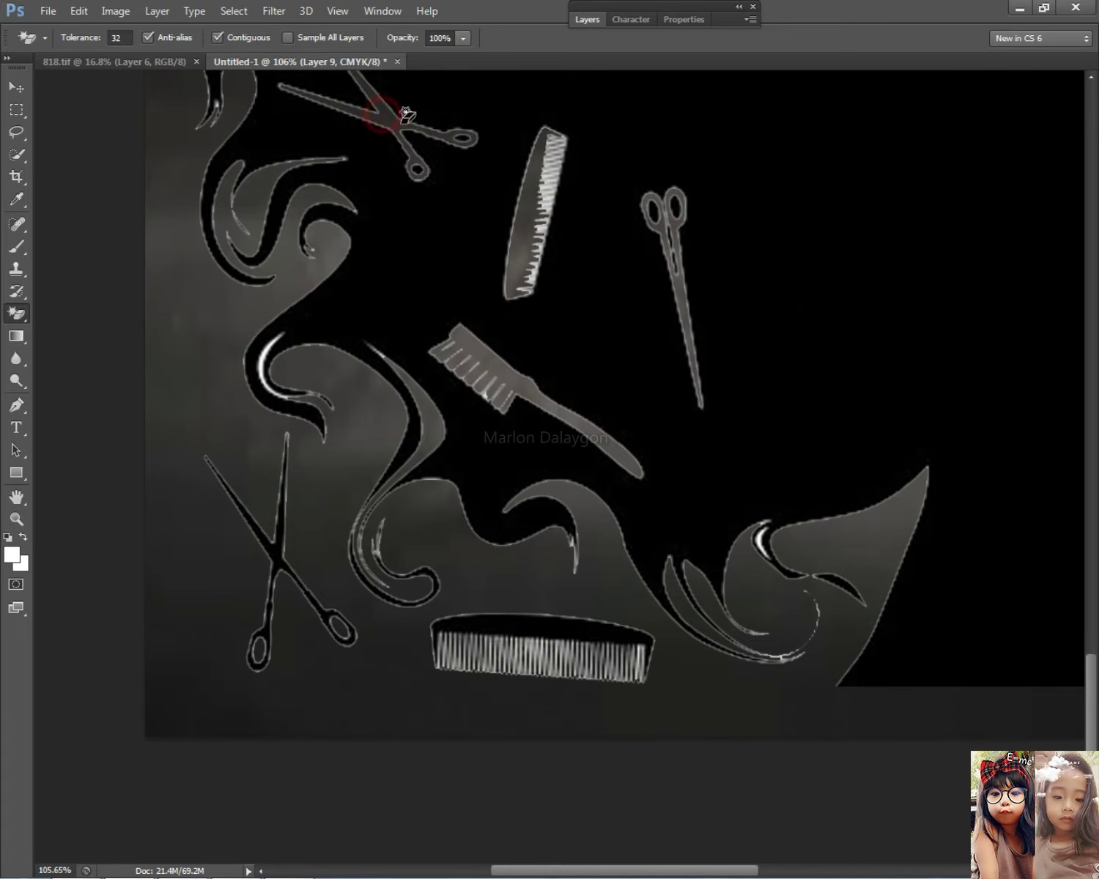
# - Erase the leftover white sliver in the hair curl above the black scissors
pyautogui.scroll(-4, 498, 200)
pyautogui.scroll(-1, 494, 209)
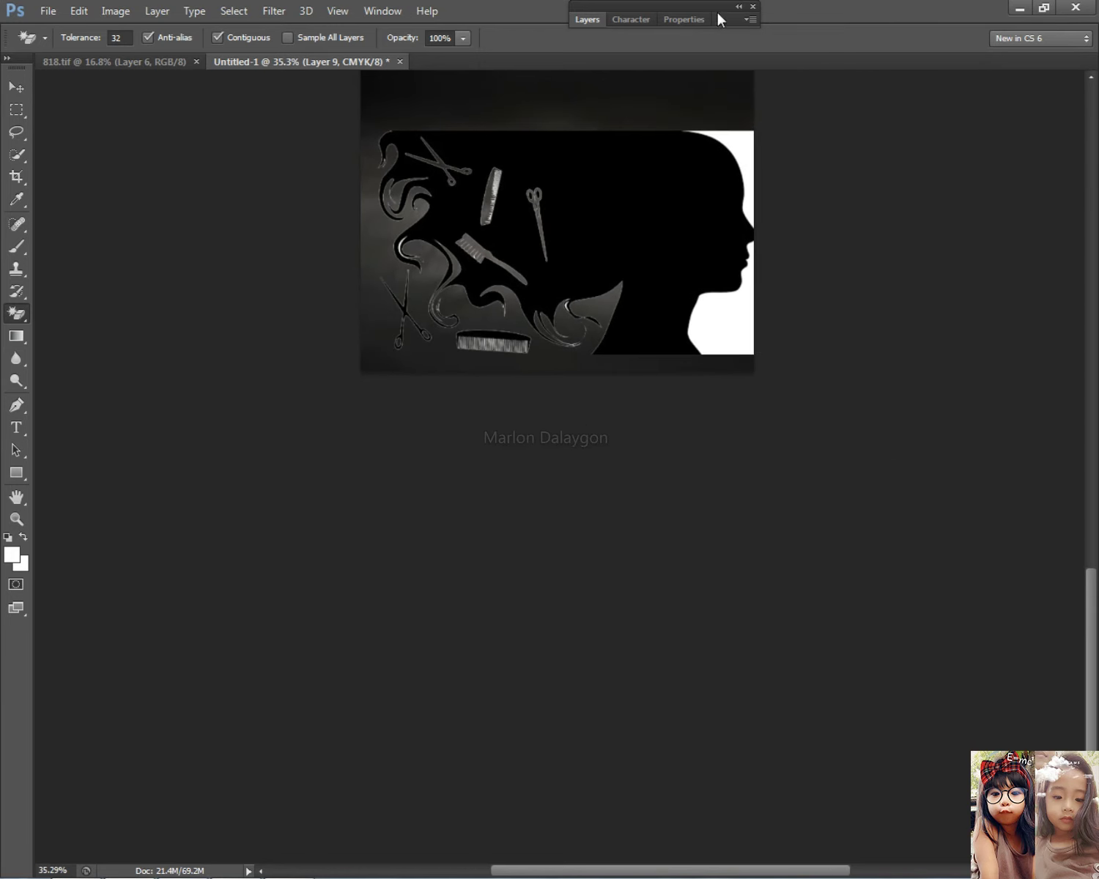
pyautogui.scroll(5, 410, 241)
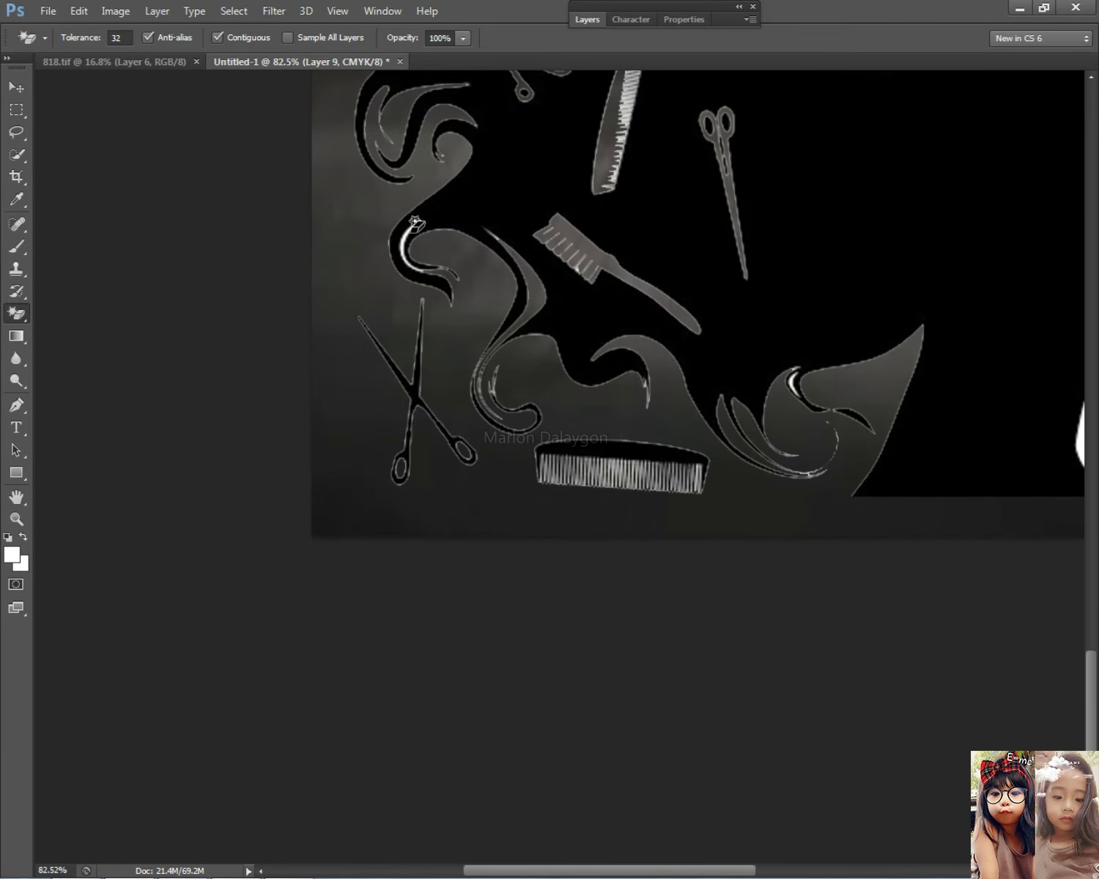
pyautogui.scroll(4, 418, 224)
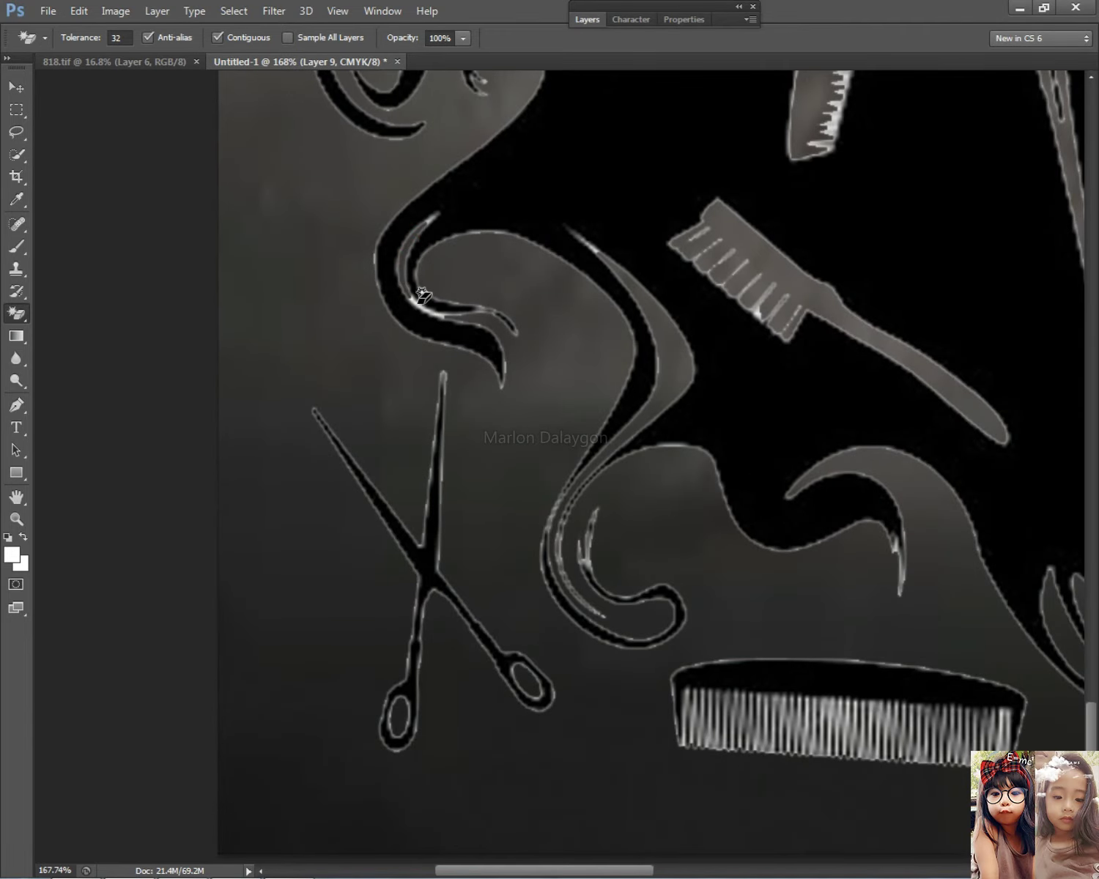
pyautogui.scroll(-5, 491, 253)
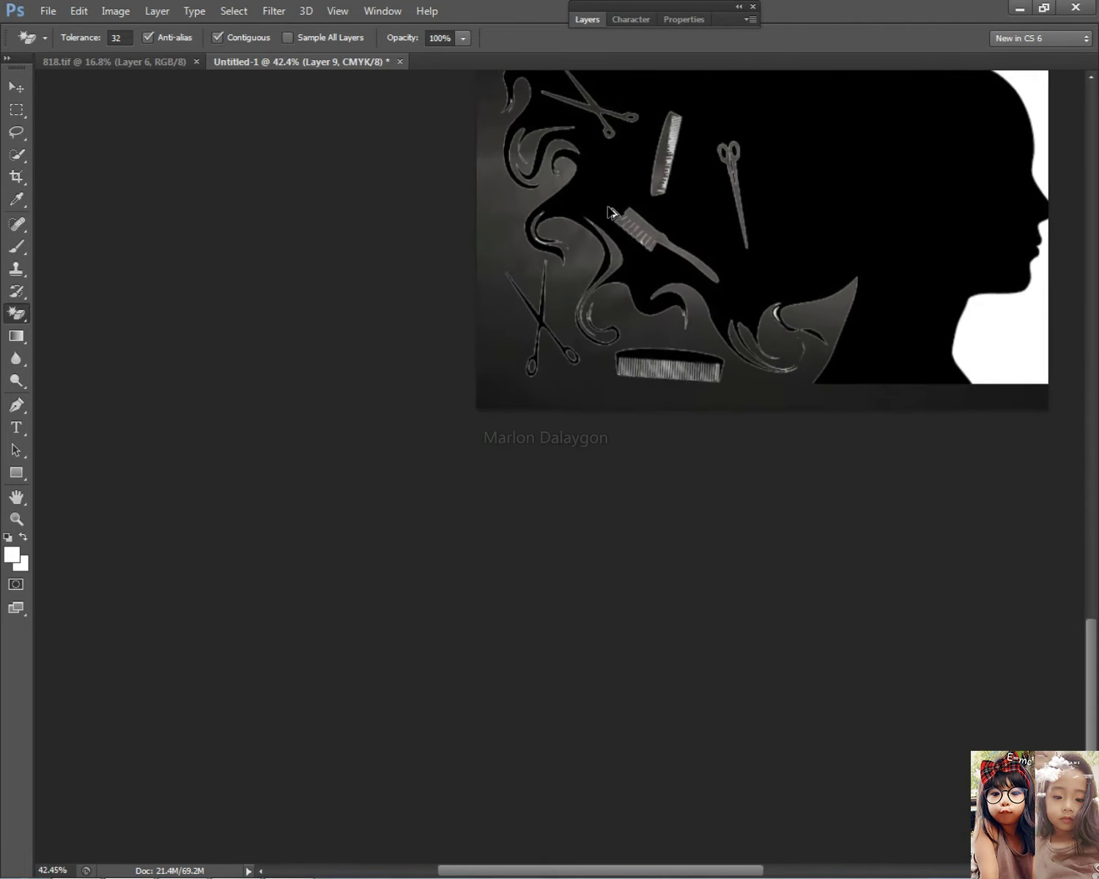
pyautogui.click(577, 25)
pyautogui.doubleClick(690, 160)
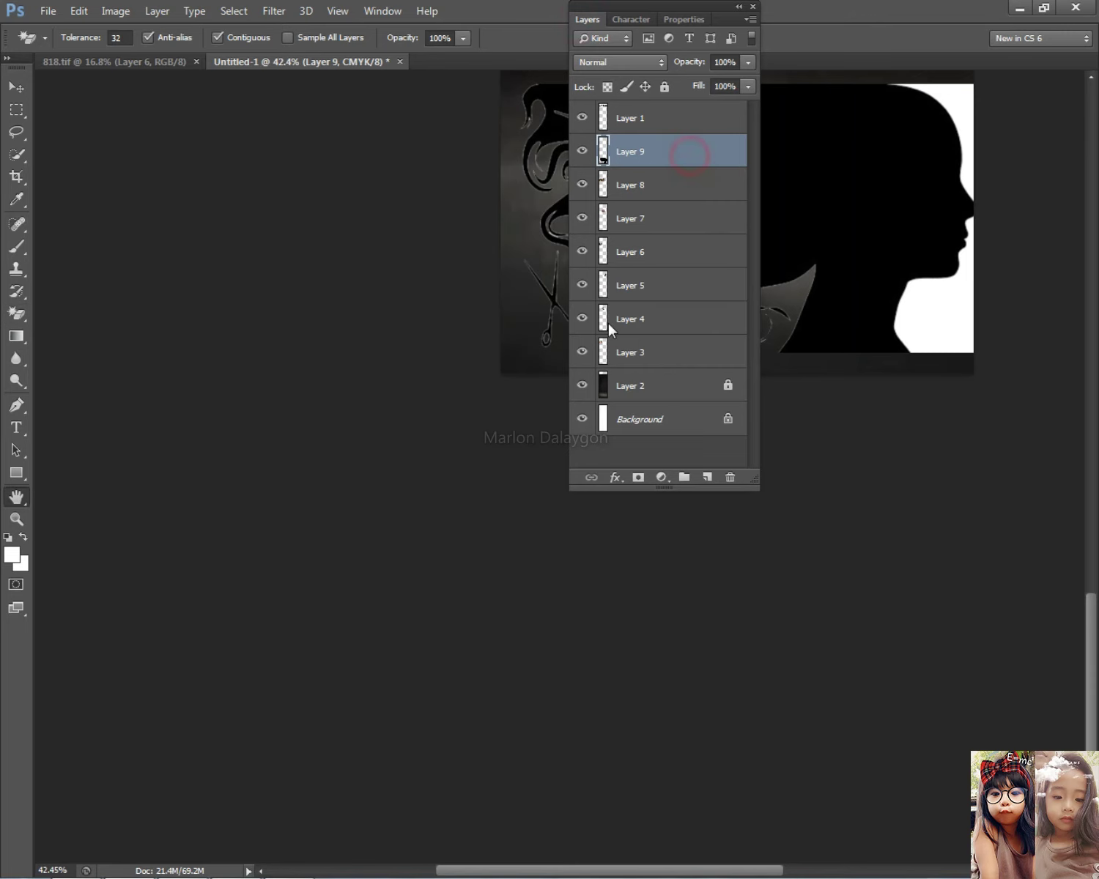
pyautogui.click(333, 356)
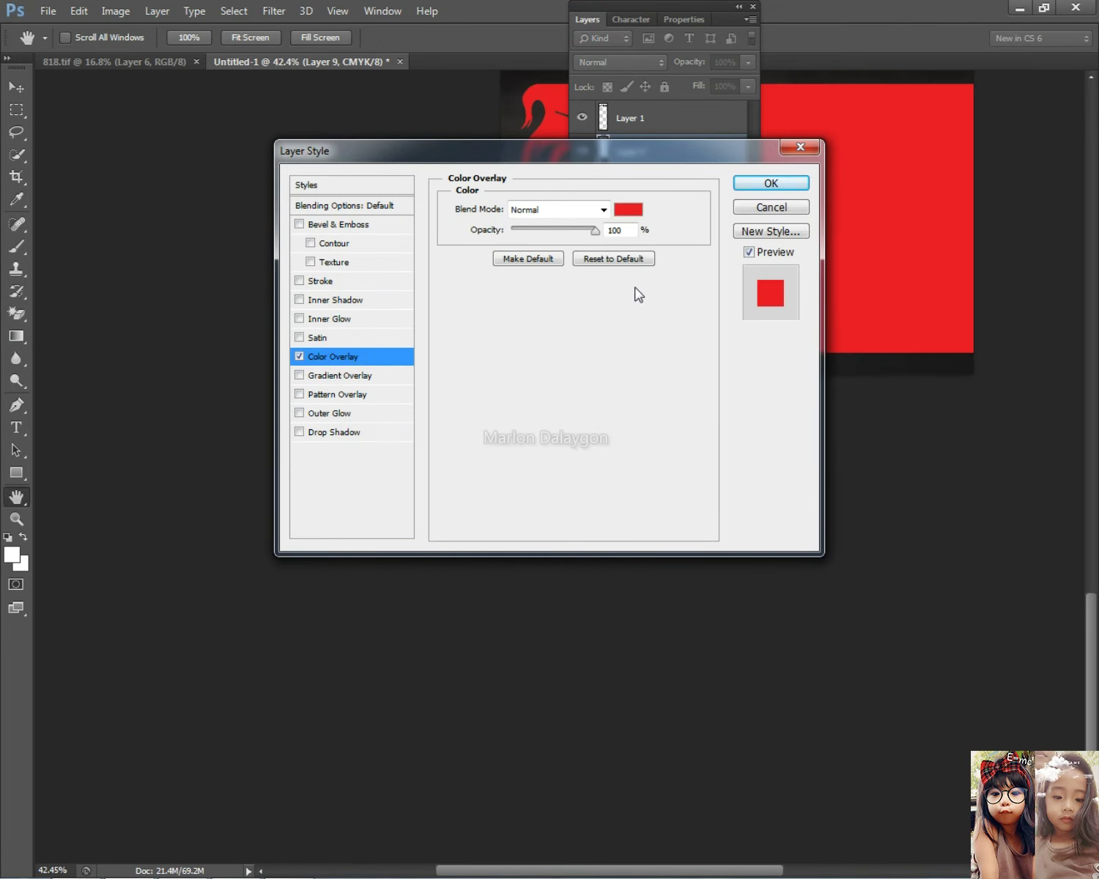
pyautogui.press('Escape')
pyautogui.click(594, 19)
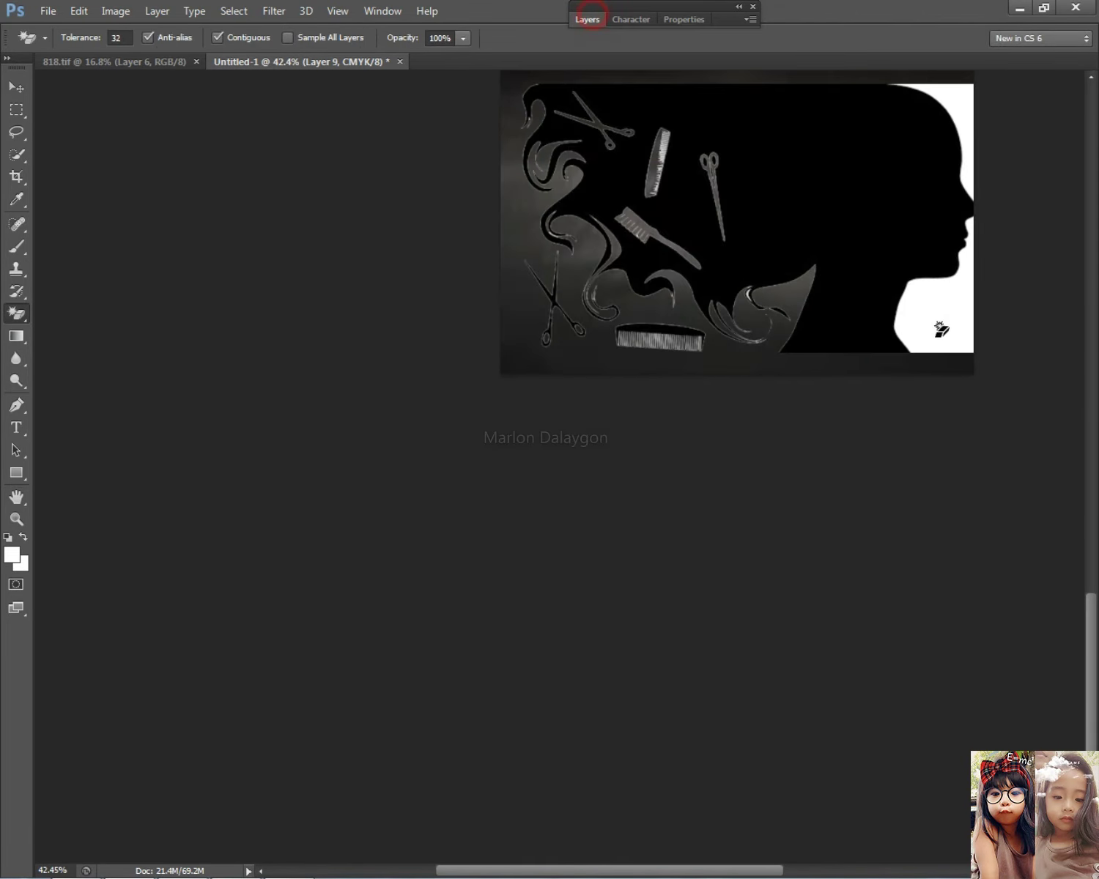
# - Erase the remaining white areas in front of the silhouette's face and neck
pyautogui.click(934, 340)
pyautogui.click(947, 94)
pyautogui.scroll(3, 898, 167)
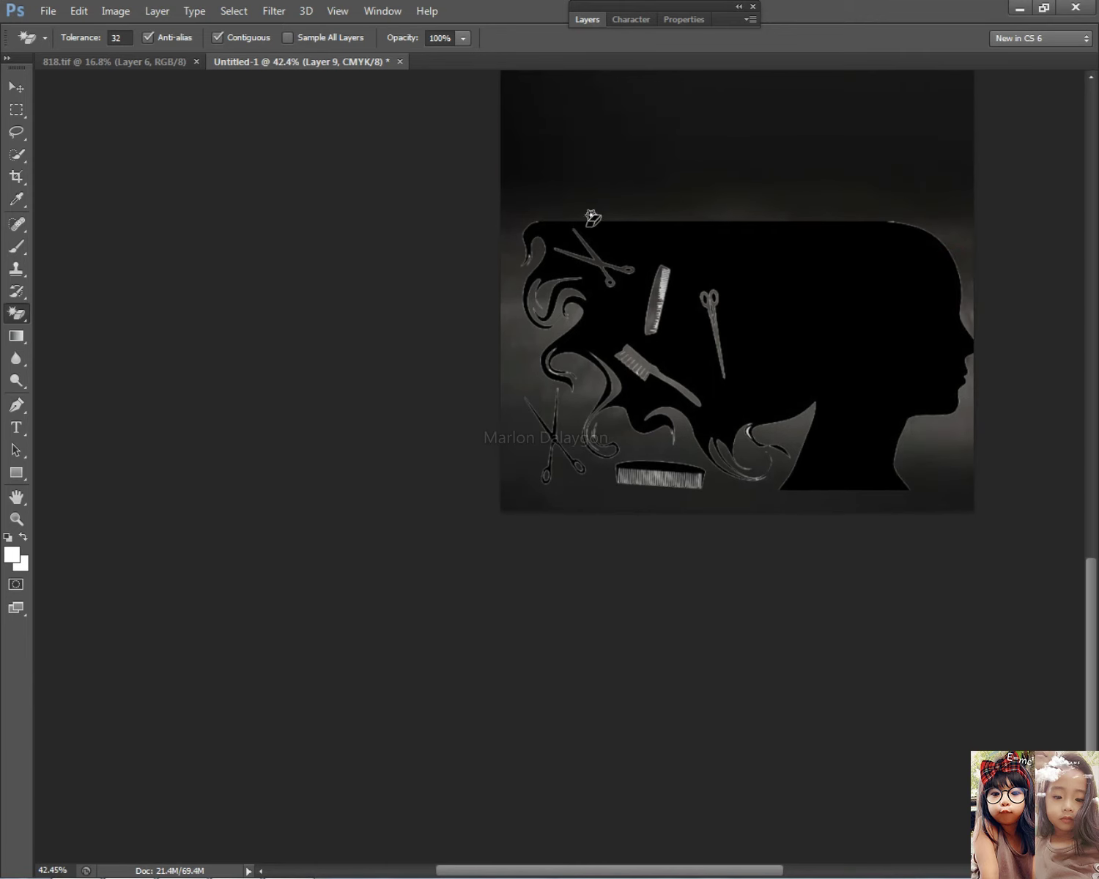
# - Apply a white (ffffff) Color Overlay to the silhouette on Layer 9
pyautogui.click(594, 20)
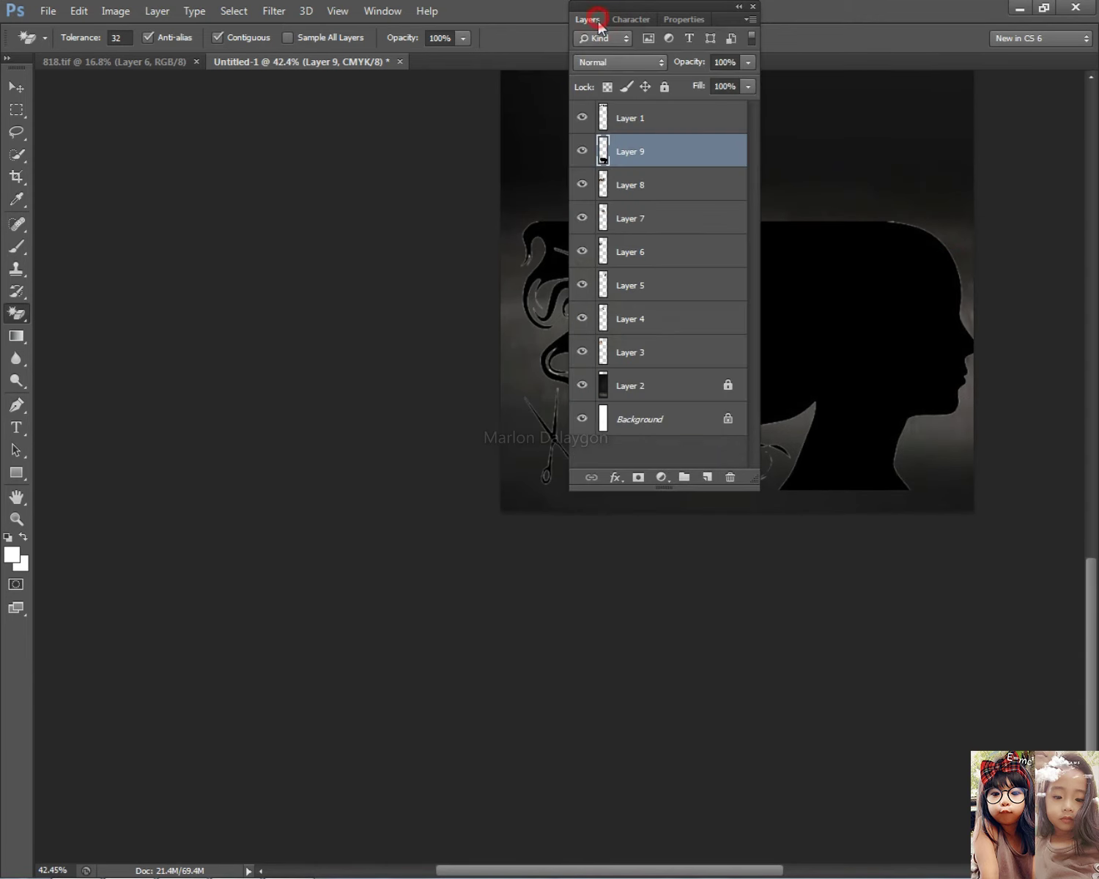
pyautogui.doubleClick(703, 156)
pyautogui.click(353, 359)
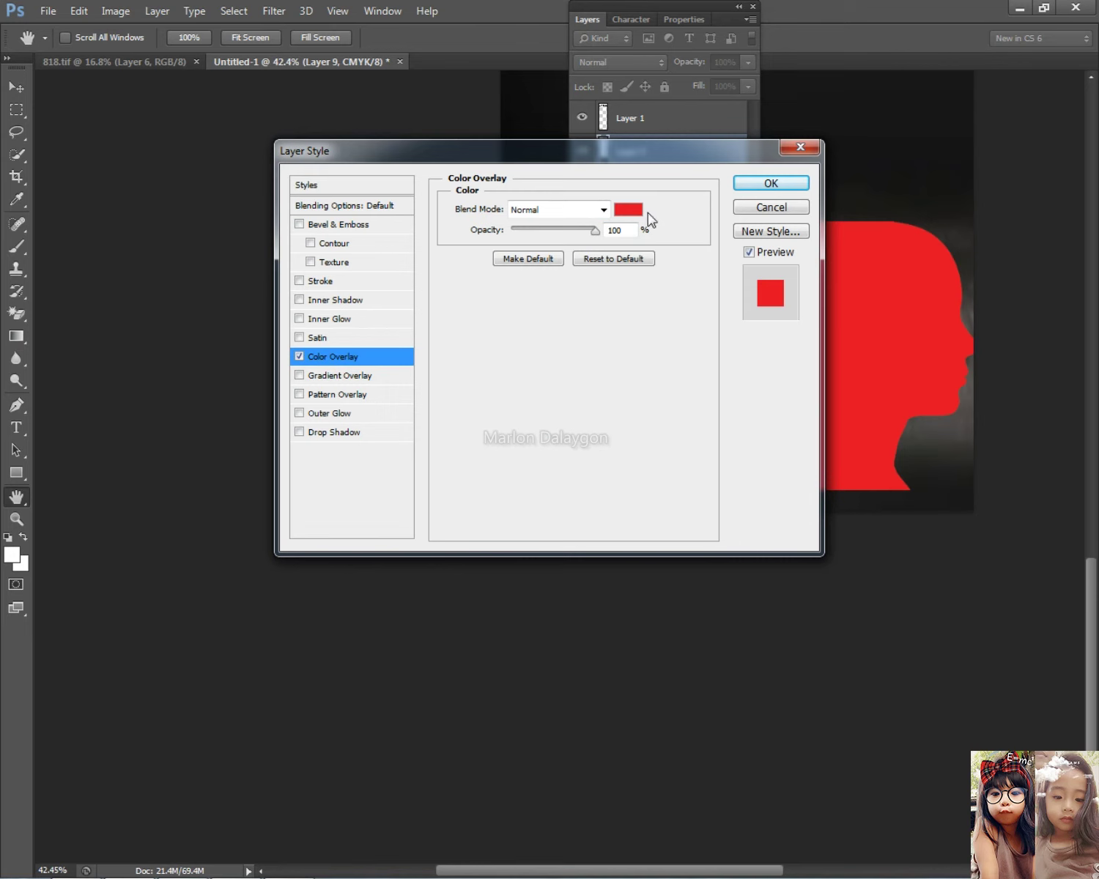
pyautogui.click(629, 211)
pyautogui.moveTo(468, 287); pyautogui.dragTo(291, 114)
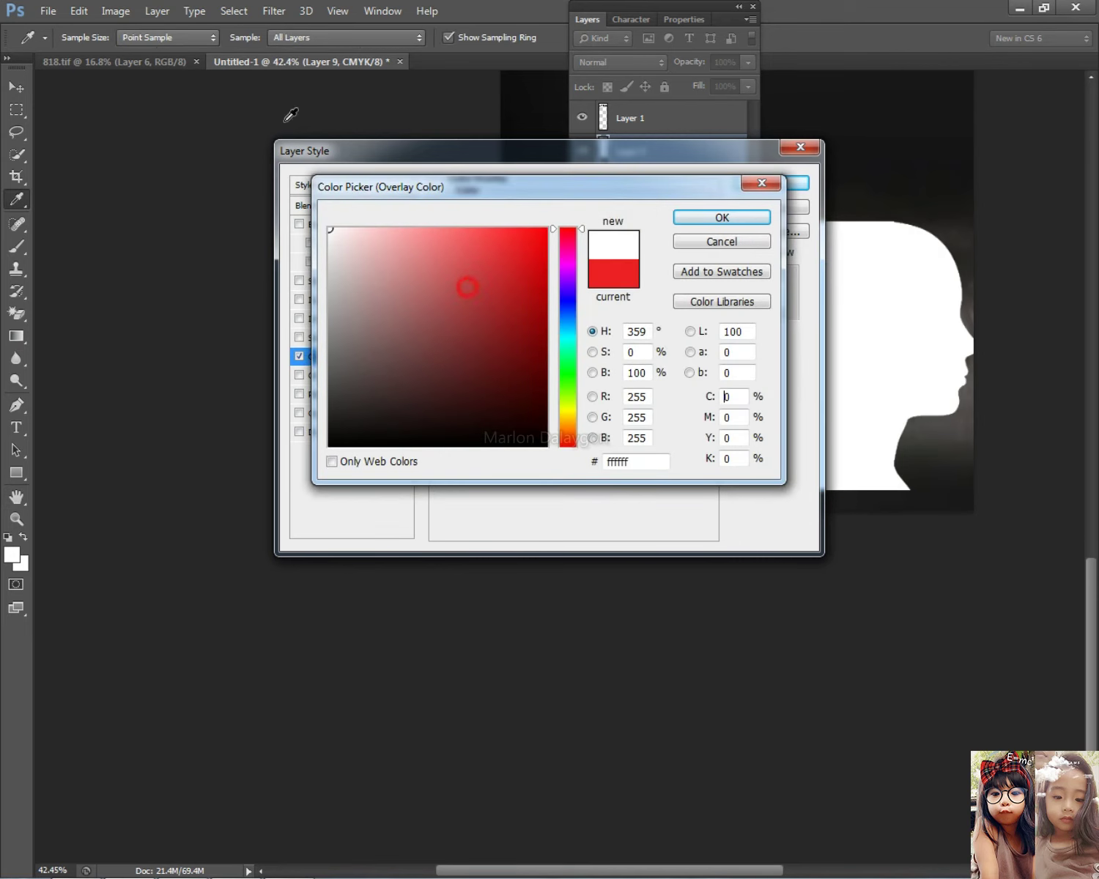
pyautogui.click(748, 218)
pyautogui.click(775, 185)
pyautogui.doubleClick(579, 24)
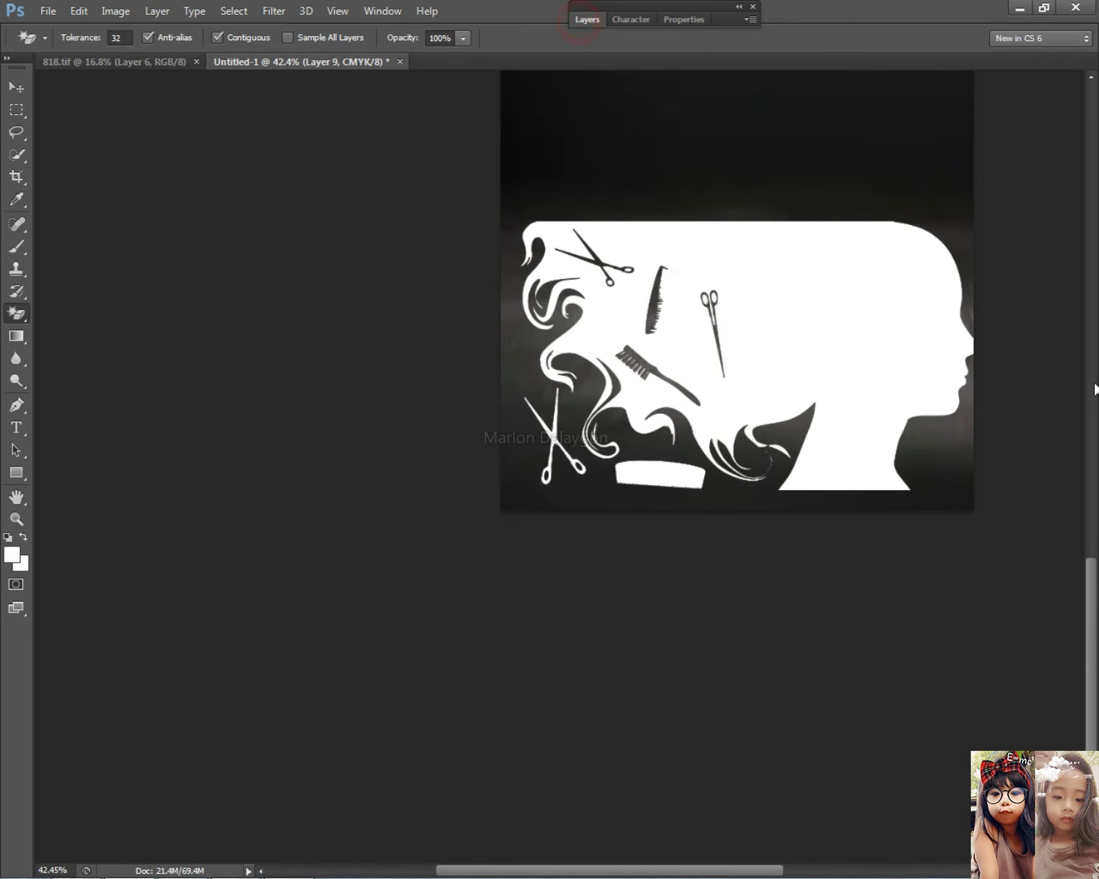
# - Try to scale the silhouette down slightly, and undo back to before the white overlay
pyautogui.hotkey('ctrl', 't')
pyautogui.moveTo(980, 220); pyautogui.dragTo(955, 235)
pyautogui.press('e')
pyautogui.press('Return')
pyautogui.hotkey('ctrl', 'alt', 'z')
pyautogui.hotkey('ctrl', 'alt', 'z')
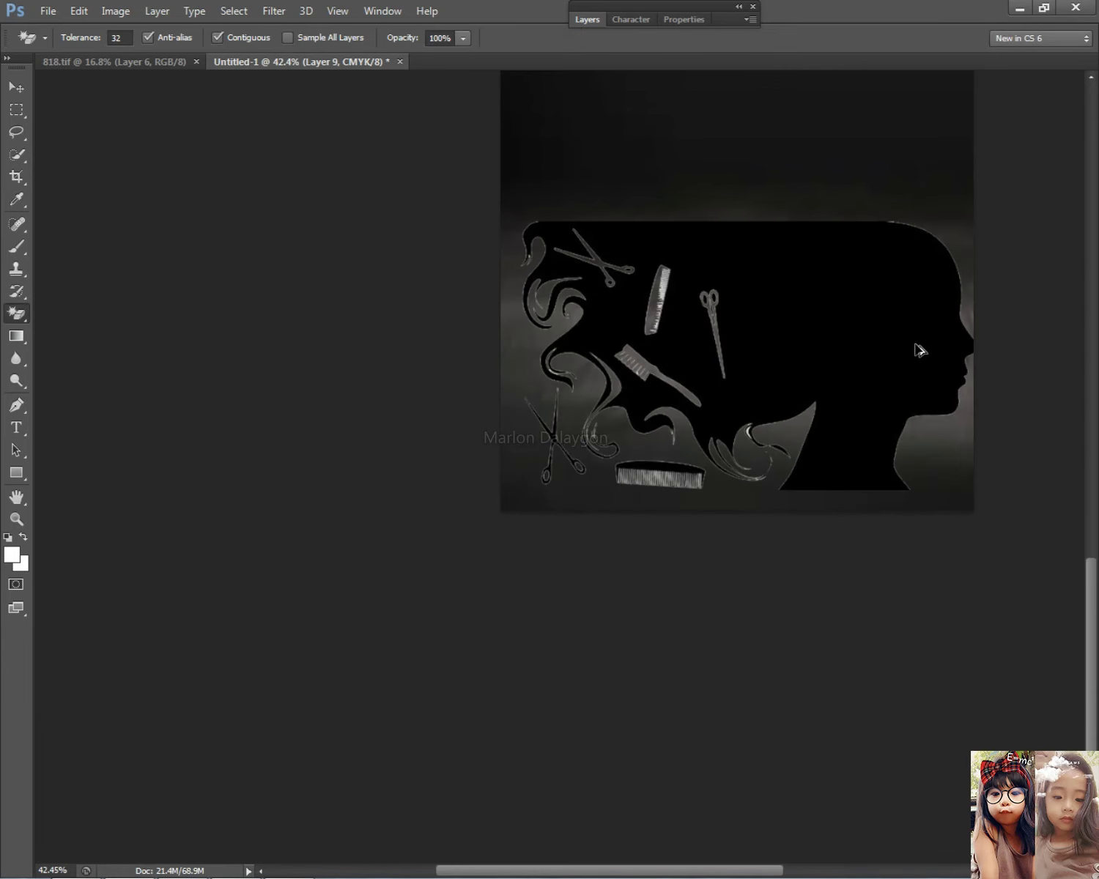
# - Scale the silhouette down so that the whole face profile fits within the banner's width
pyautogui.press('v')
pyautogui.hotkey('ctrl', 't')
pyautogui.moveTo(989, 223); pyautogui.dragTo(940, 243)
pyautogui.press('Return')
# - Erase the white vertical strip beside the silhouette's face with the Magic Eraser
pyautogui.click(16, 313)
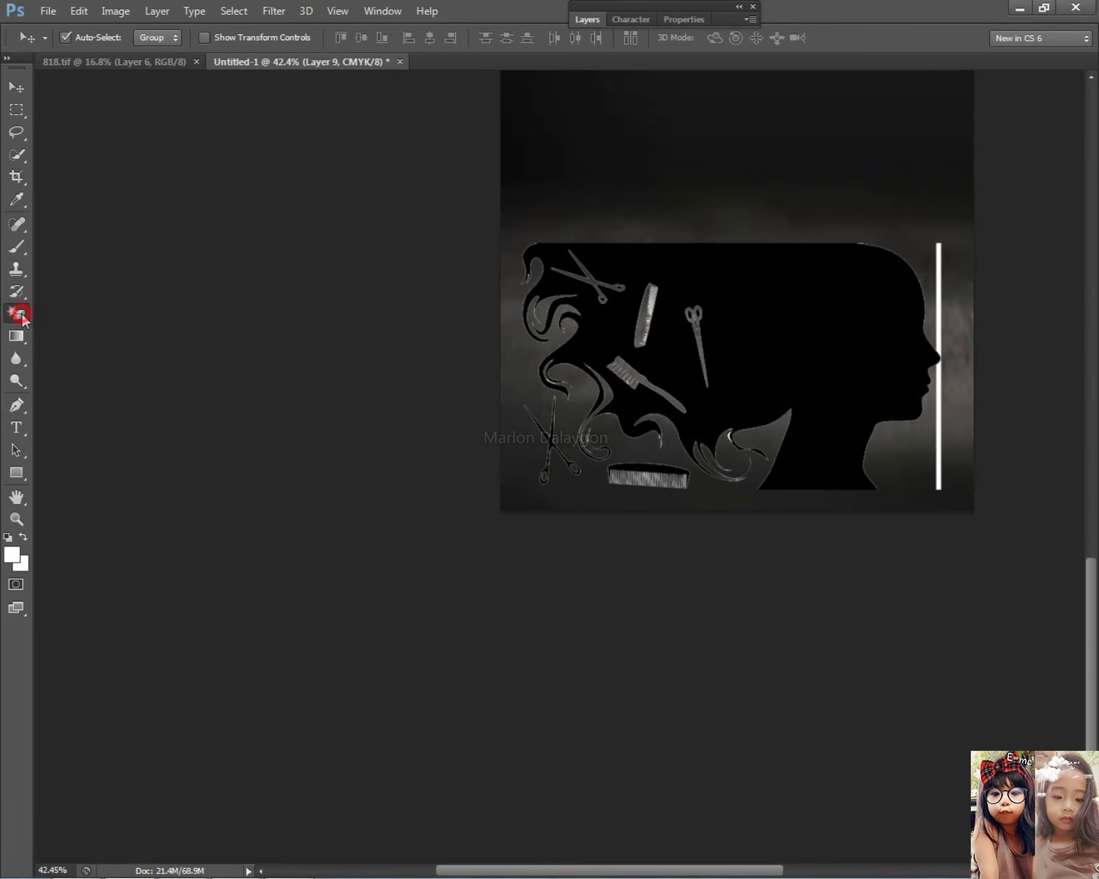
pyautogui.scroll(2, 904, 341)
pyautogui.click(949, 314)
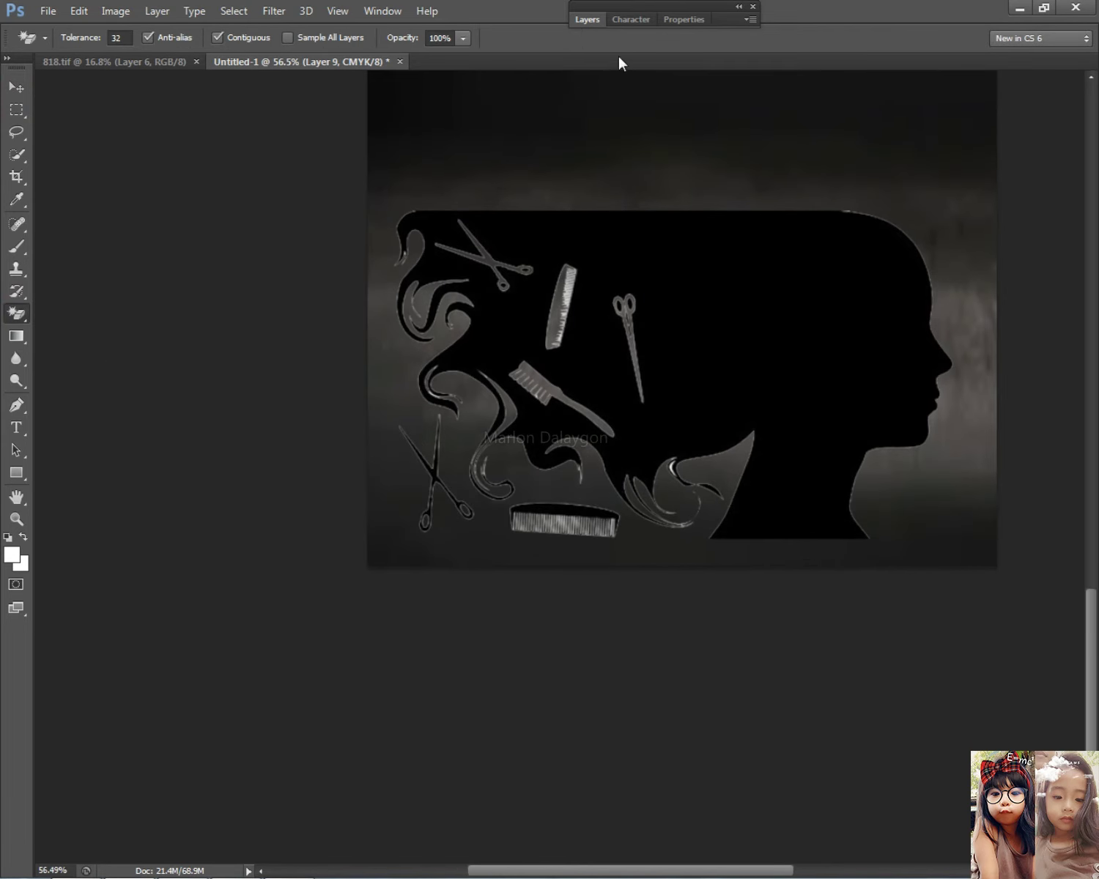
# - Give the resized silhouette layer a white Color Overlay at 100% opacity
pyautogui.click(587, 19)
pyautogui.doubleClick(685, 142)
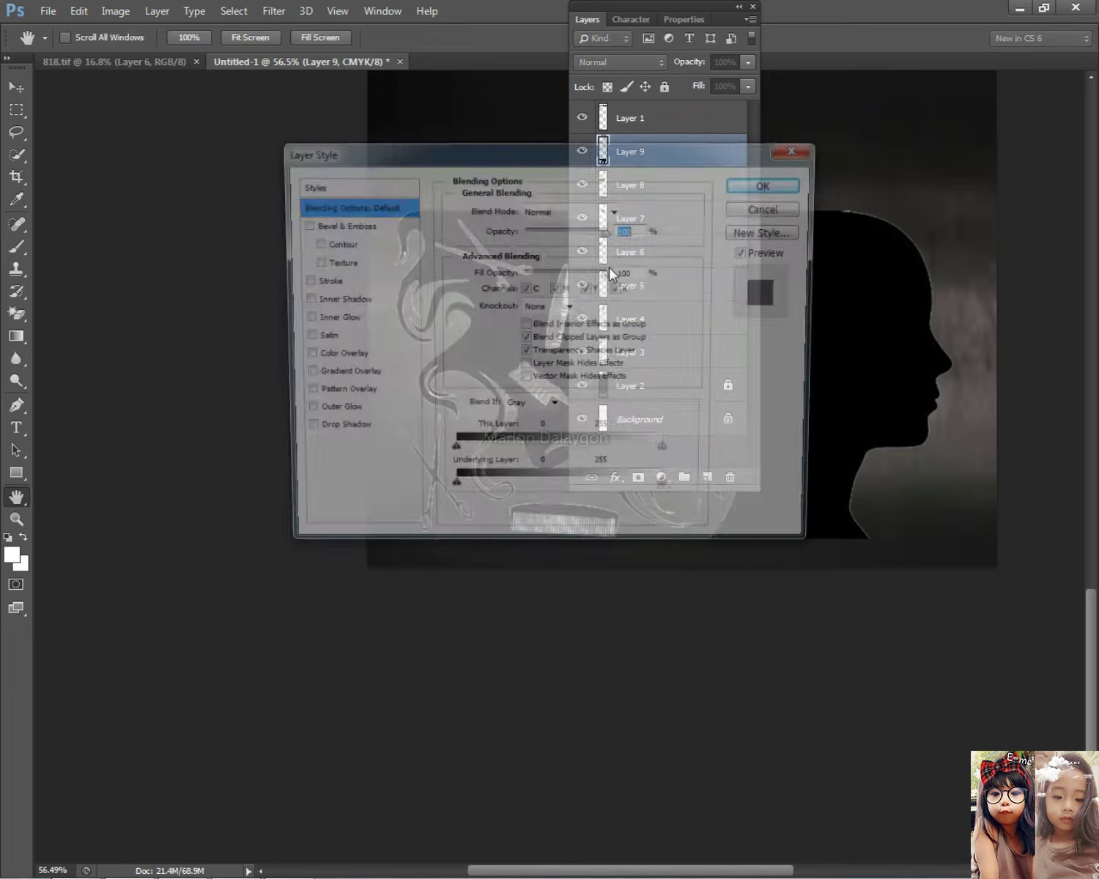
pyautogui.click(345, 357)
pyautogui.click(637, 209)
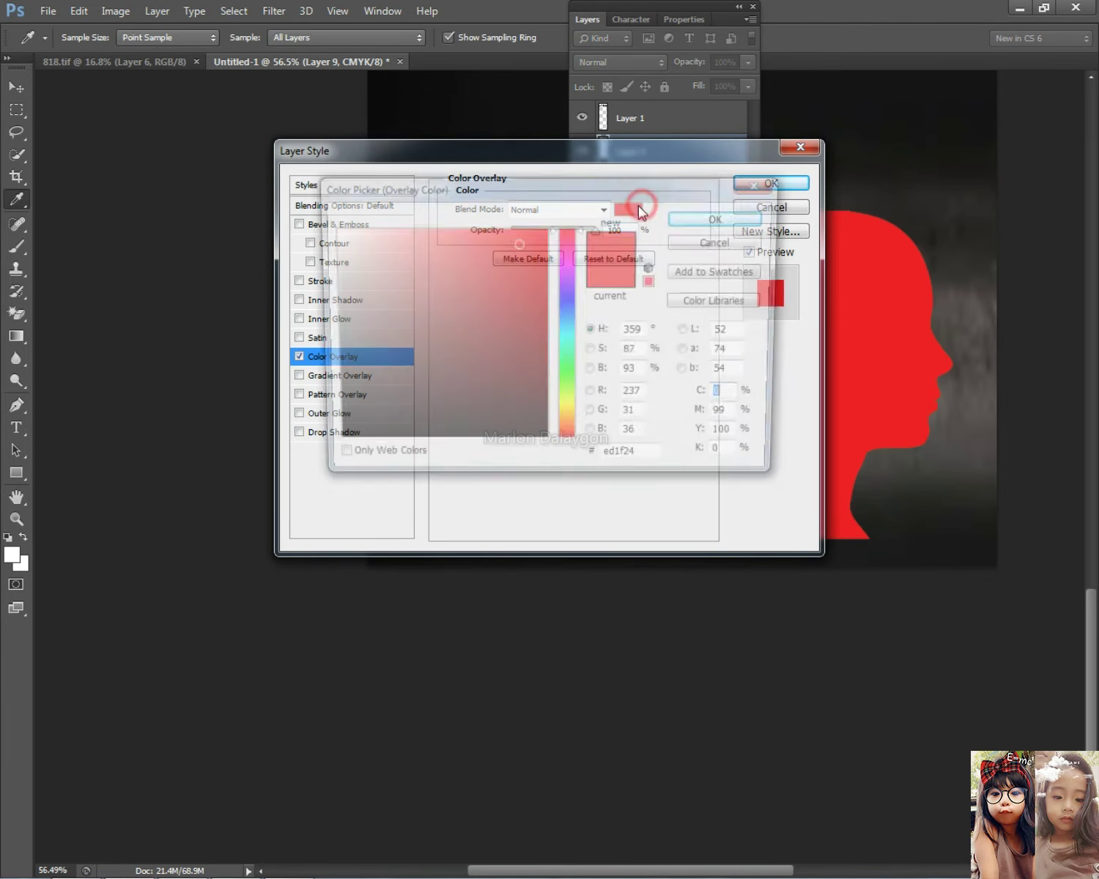
pyautogui.click(332, 231)
pyautogui.click(729, 214)
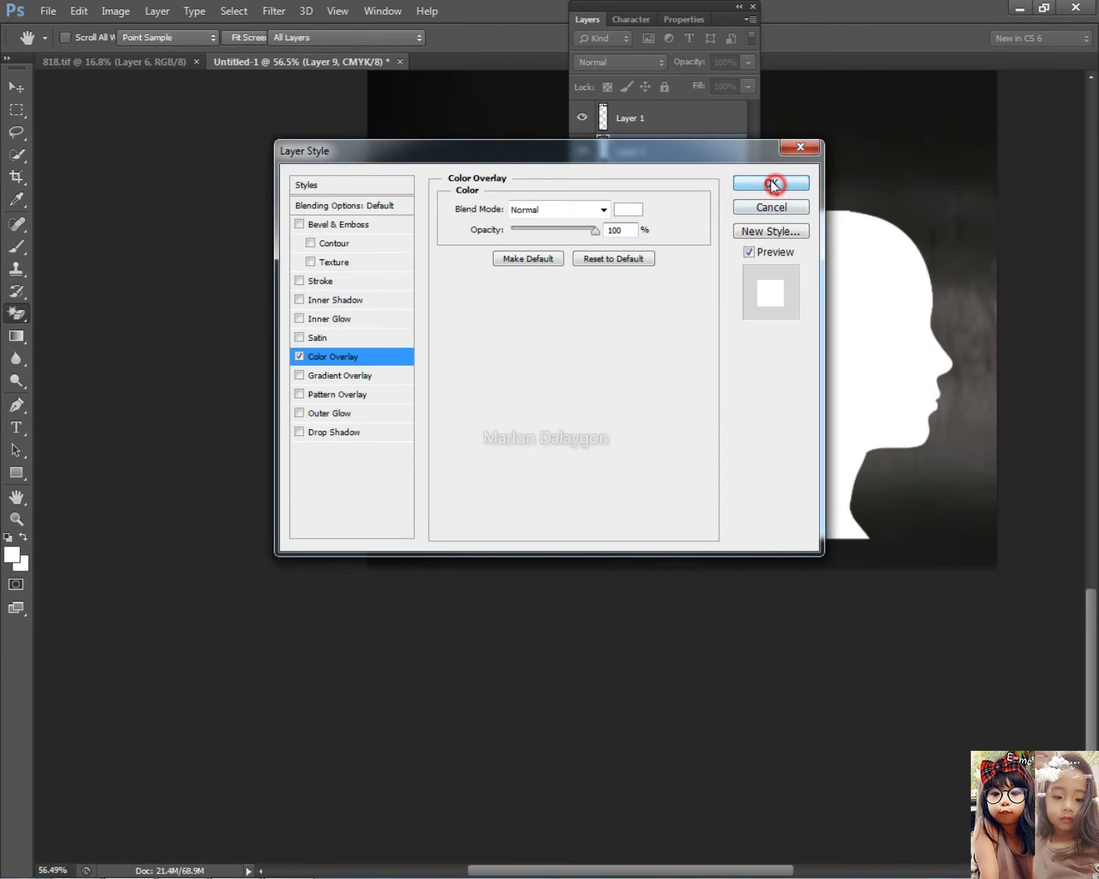
# - Confirm the silhouette's white Color Overlay and undo it
pyautogui.click(773, 181)
pyautogui.doubleClick(587, 19)
pyautogui.hotkey('ctrl', 'z')
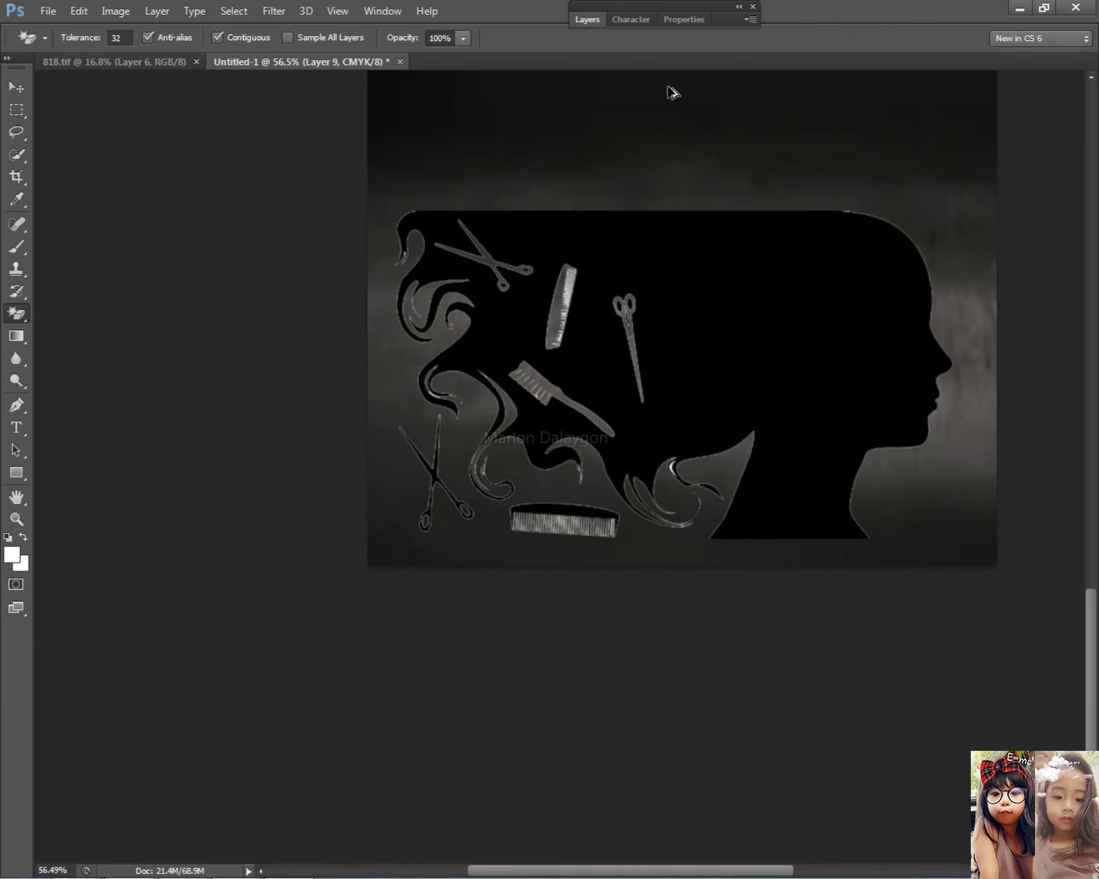
# - Reapply a white Color Overlay at 100% opacity to the silhouette on Layer 9
pyautogui.click(588, 19)
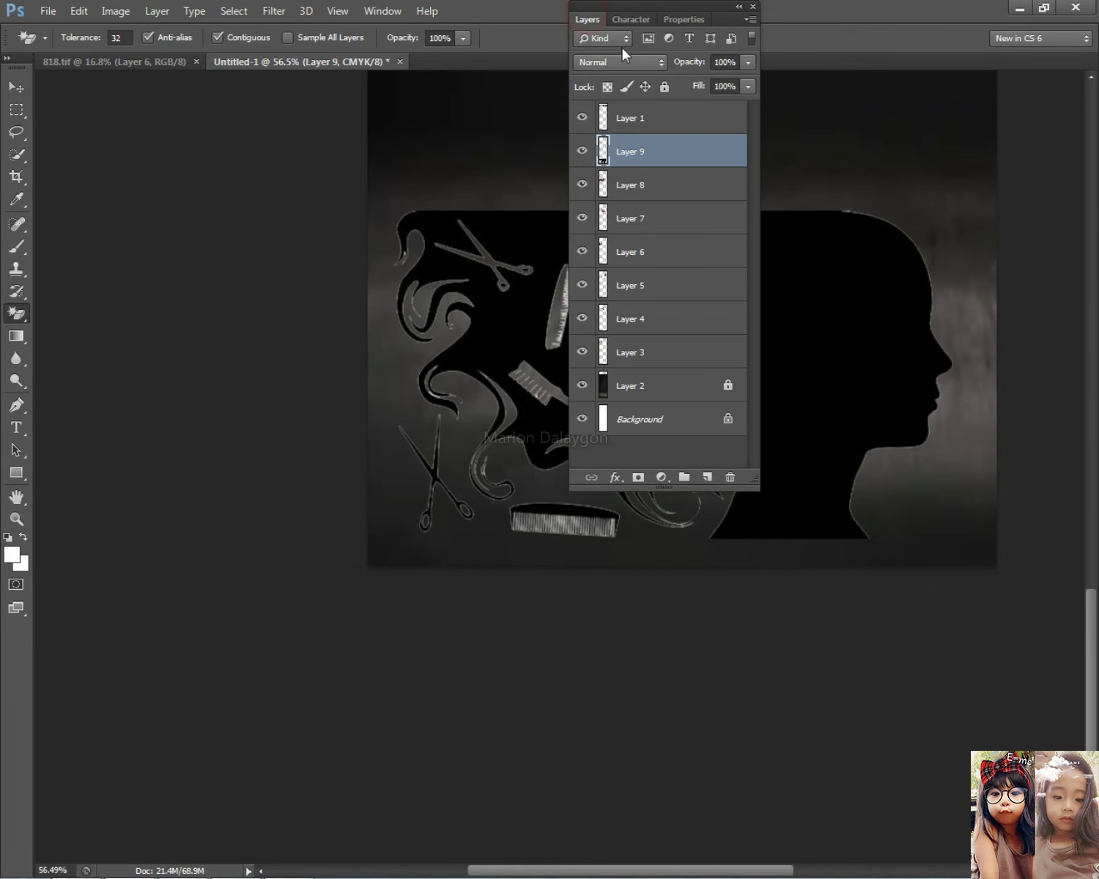
pyautogui.doubleClick(692, 151)
pyautogui.click(333, 356)
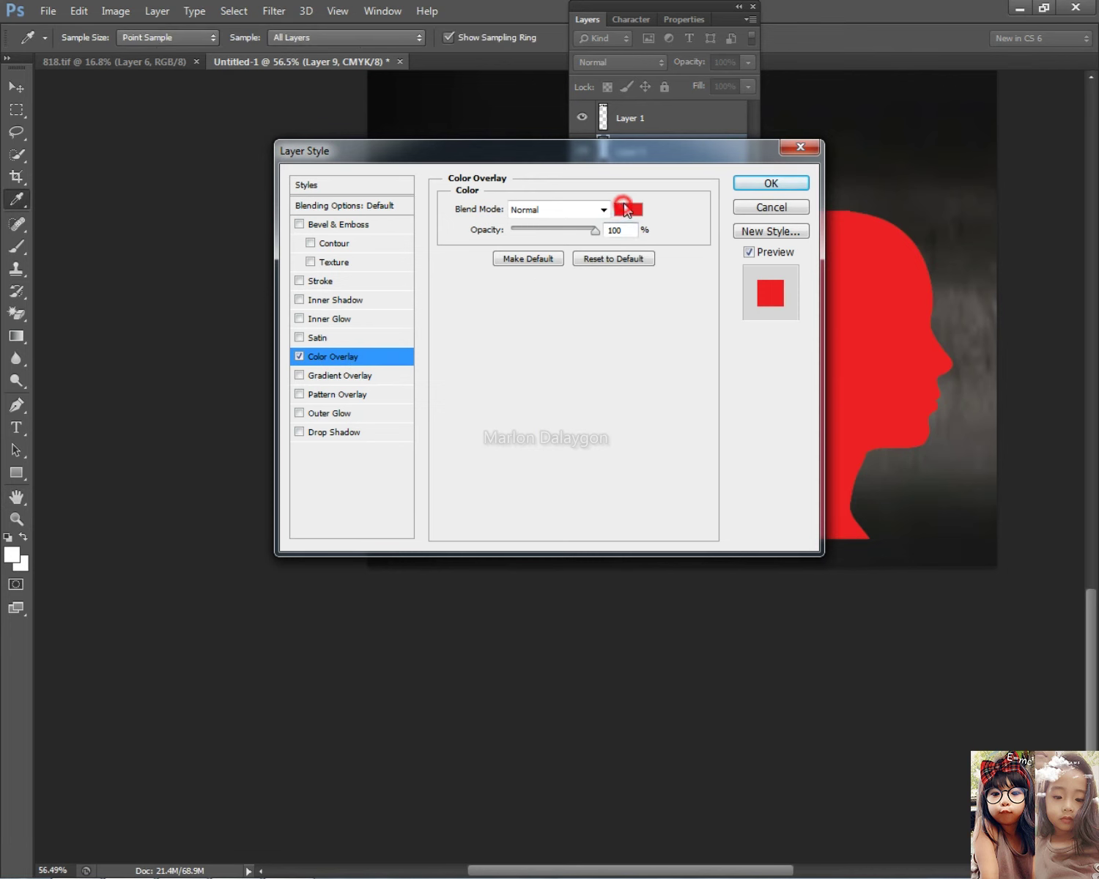
pyautogui.click(628, 210)
pyautogui.click(331, 230)
pyautogui.click(714, 218)
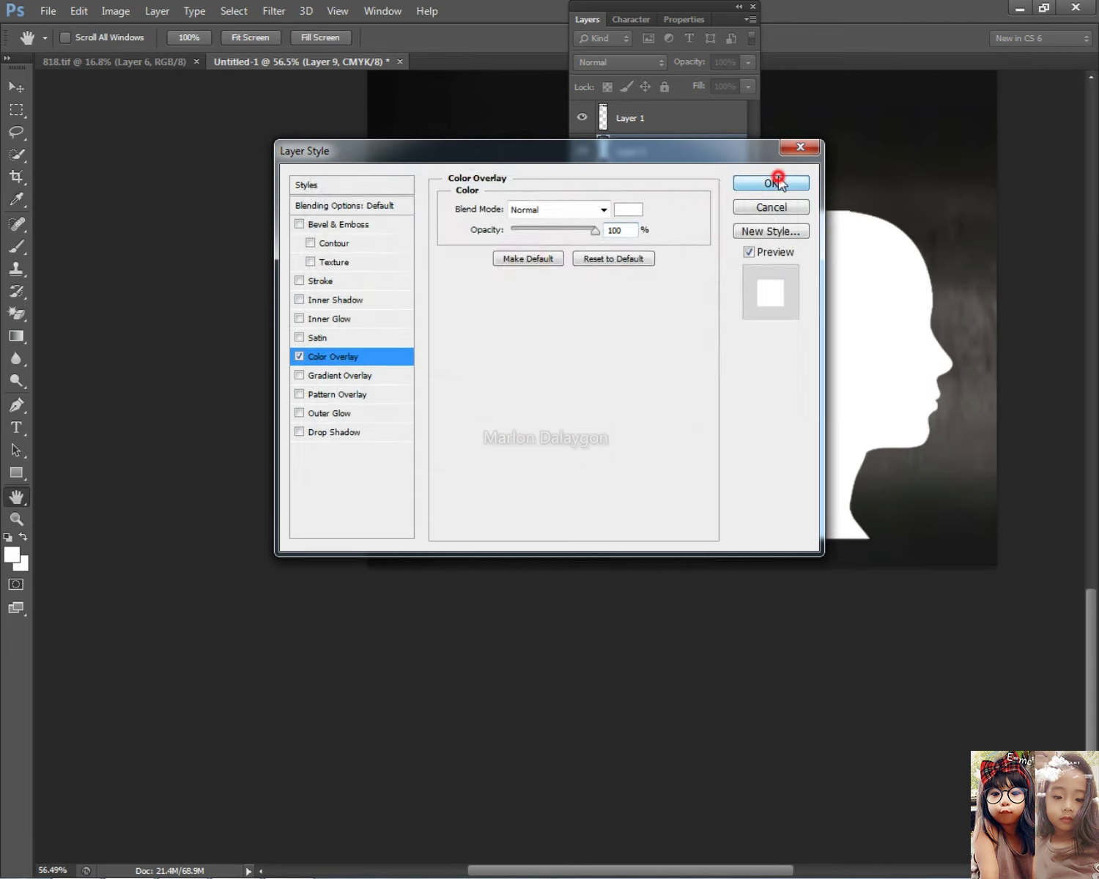
pyautogui.click(771, 179)
pyautogui.click(589, 19)
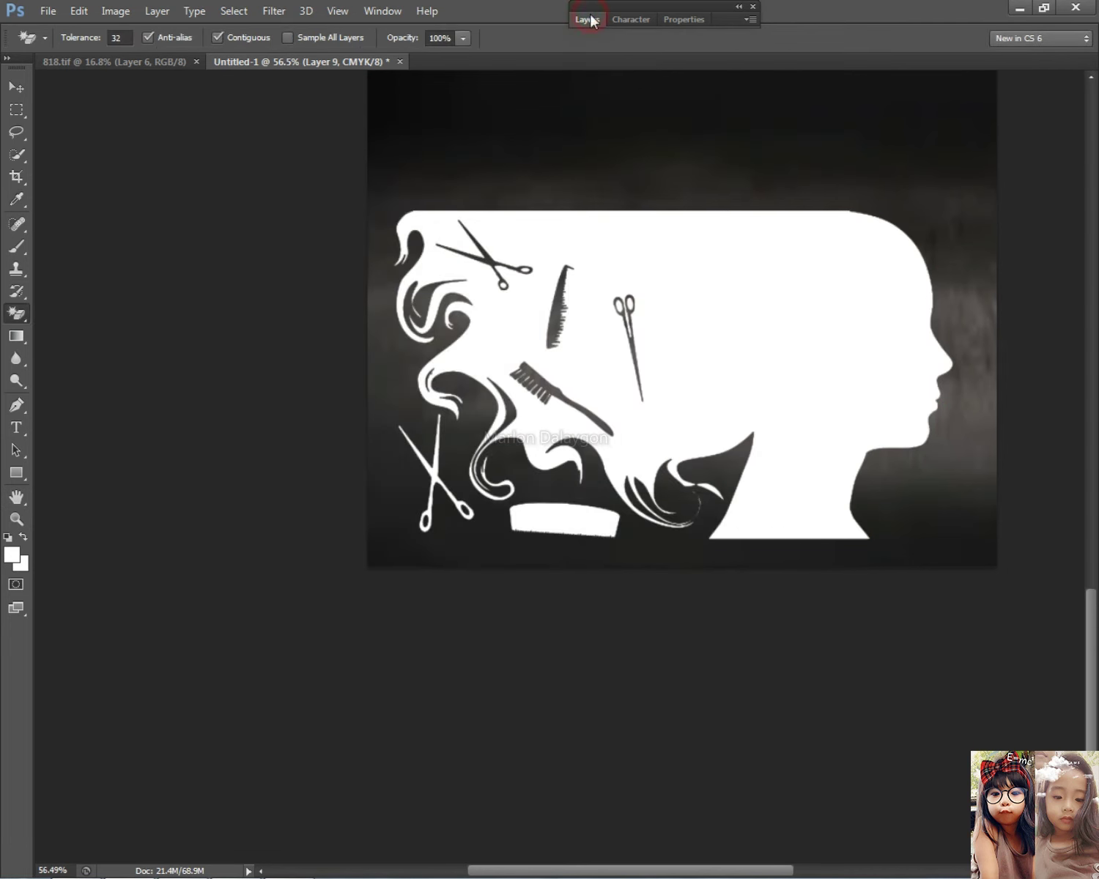
# - Enlarge the silhouette to about 106.6% and move it down onto the banner's bottom edge
pyautogui.click(16, 86)
pyautogui.scroll(-4, 307, 191)
pyautogui.hotkey('ctrl', 't')
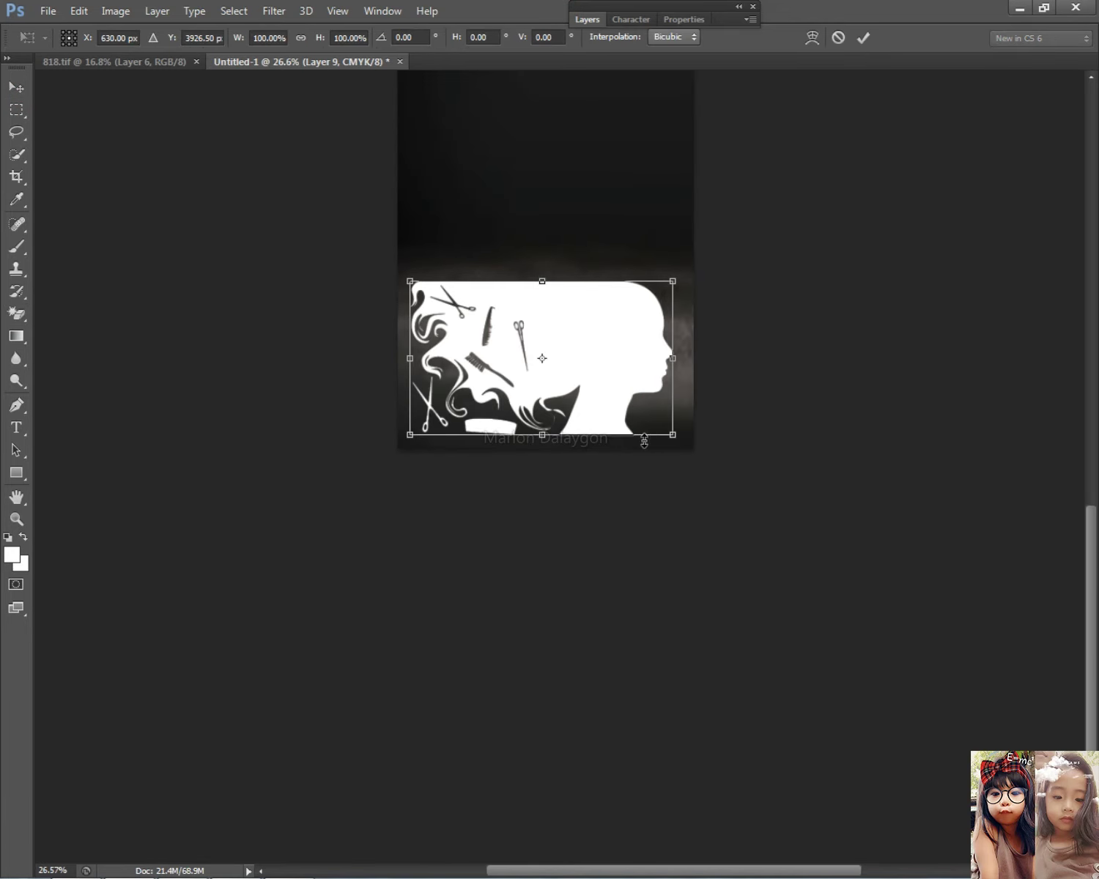
pyautogui.moveTo(679, 441); pyautogui.dragTo(696, 447)
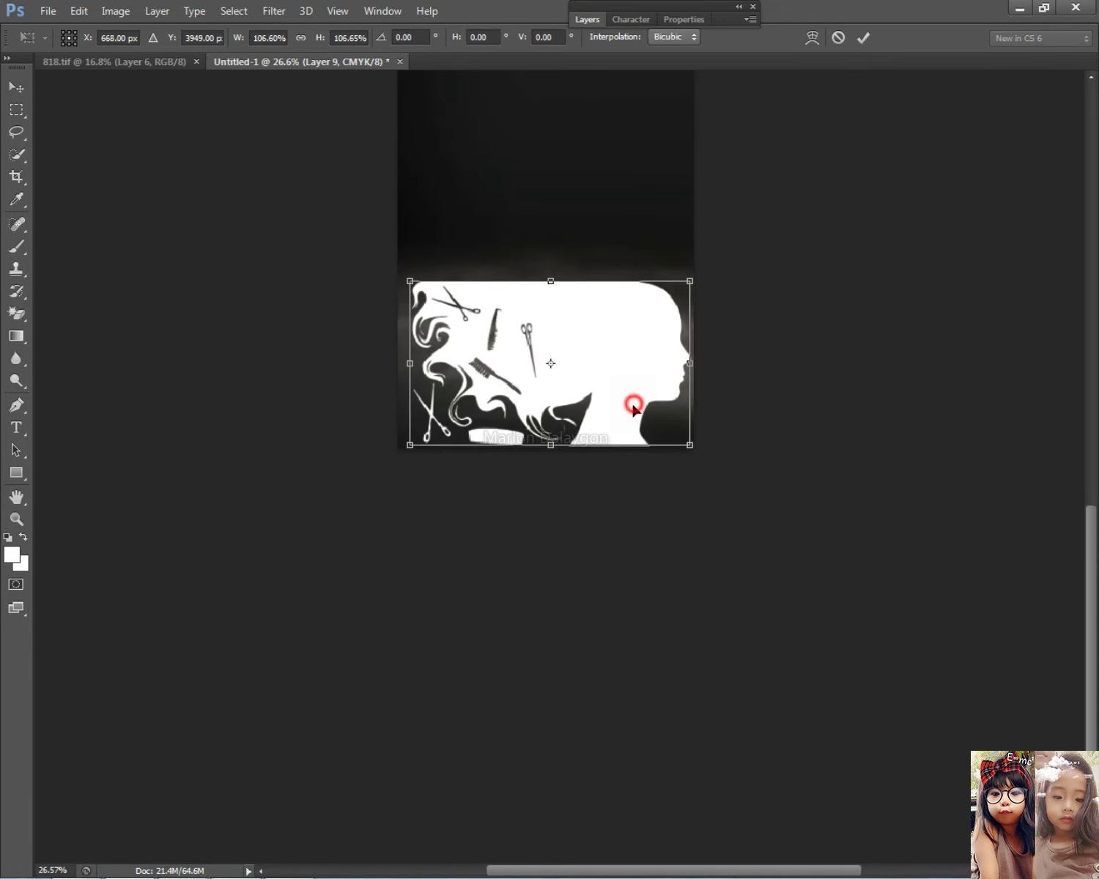
pyautogui.moveTo(633, 400); pyautogui.dragTo(634, 414)
pyautogui.press('Return')
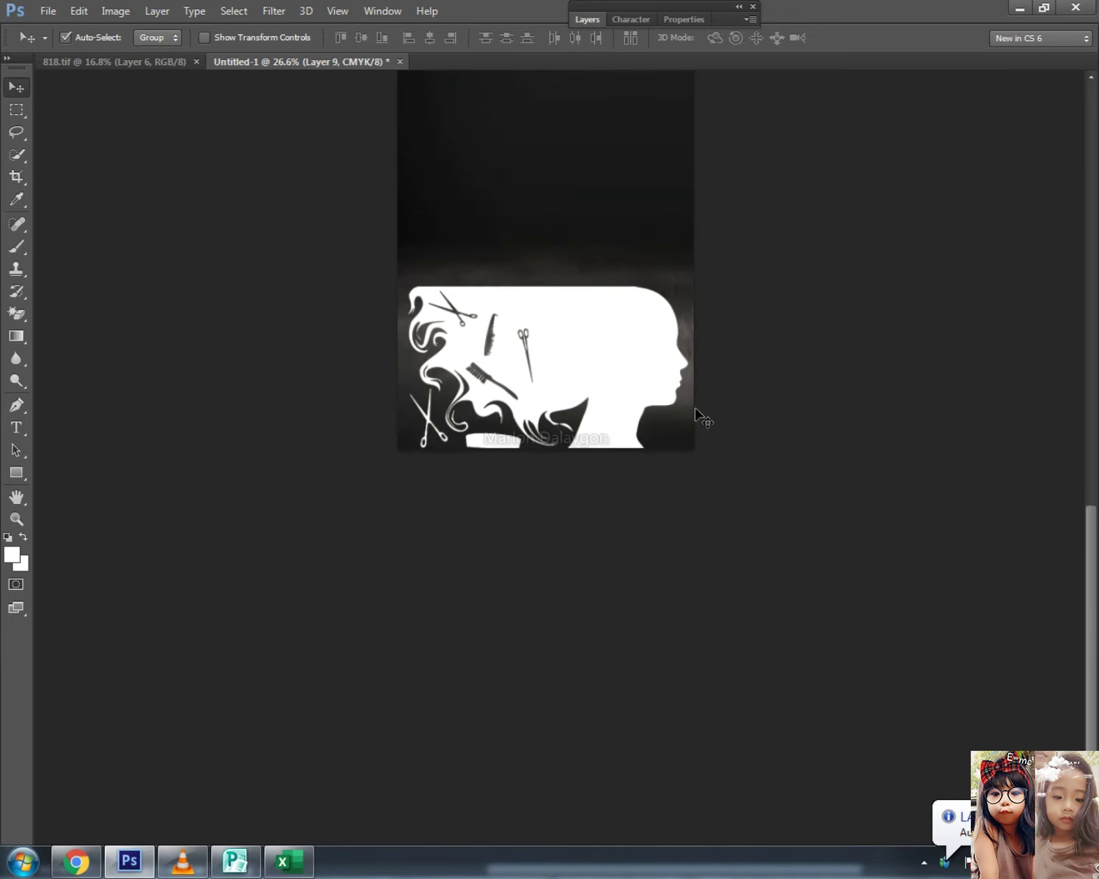
# - Try to enlarge the silhouette further to about 113% and shift it up, and undo the transformation
pyautogui.scroll(-4, 702, 419)
pyautogui.scroll(2, 469, 590)
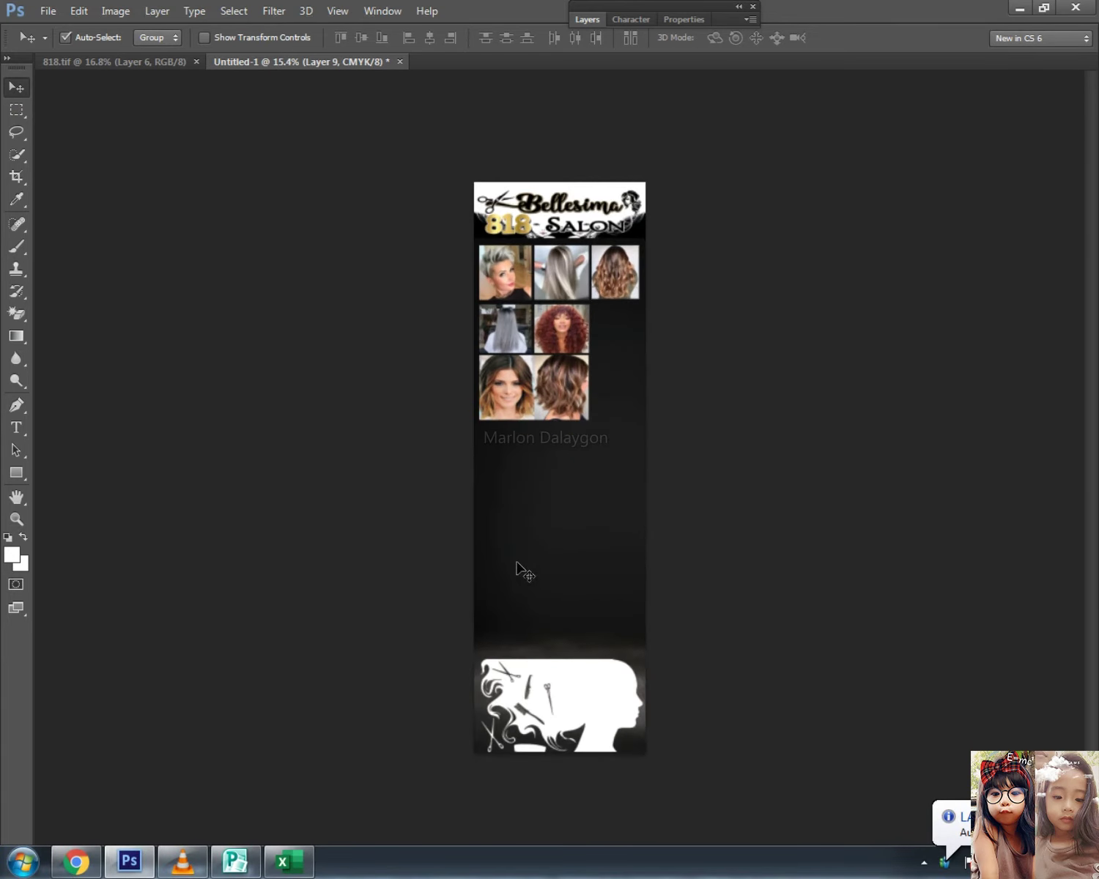
pyautogui.hotkey('ctrl', 't')
pyautogui.moveTo(643, 751); pyautogui.dragTo(663, 763)
pyautogui.moveTo(614, 715); pyautogui.dragTo(614, 701)
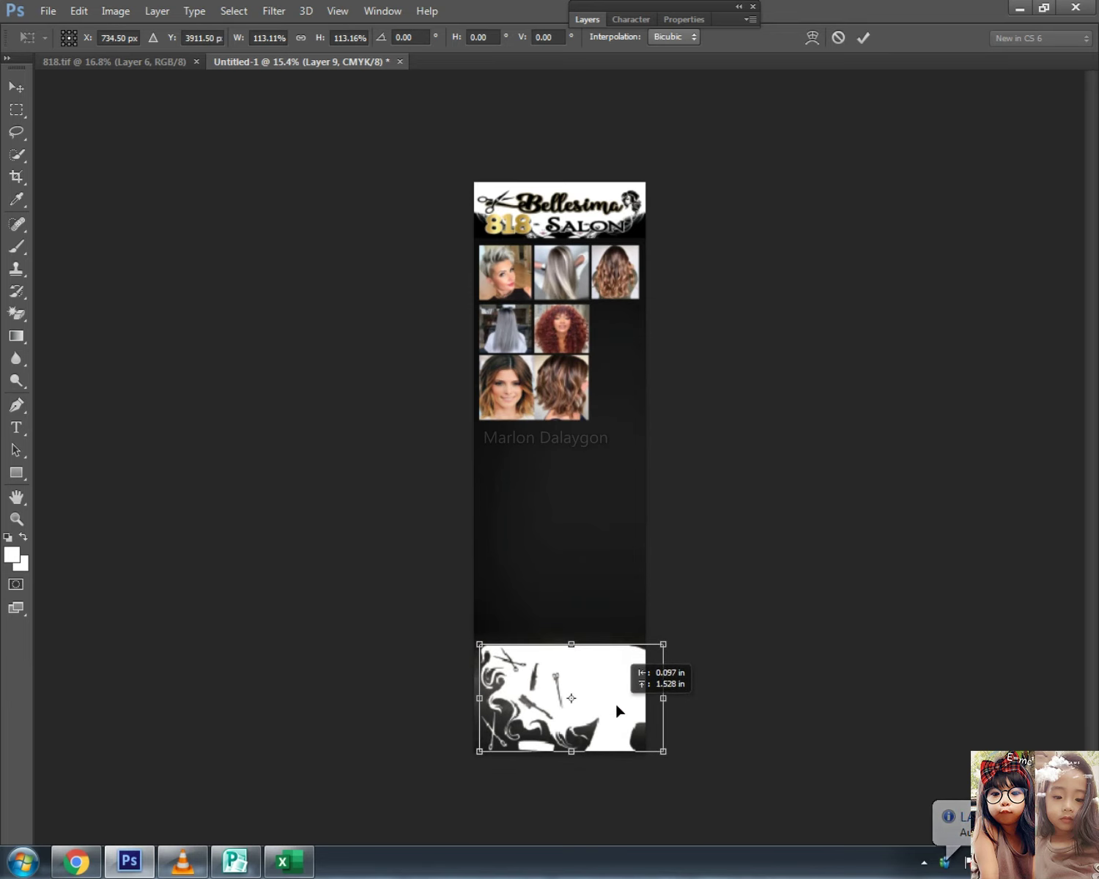
pyautogui.press('Return')
pyautogui.hotkey('ctrl', 'z')
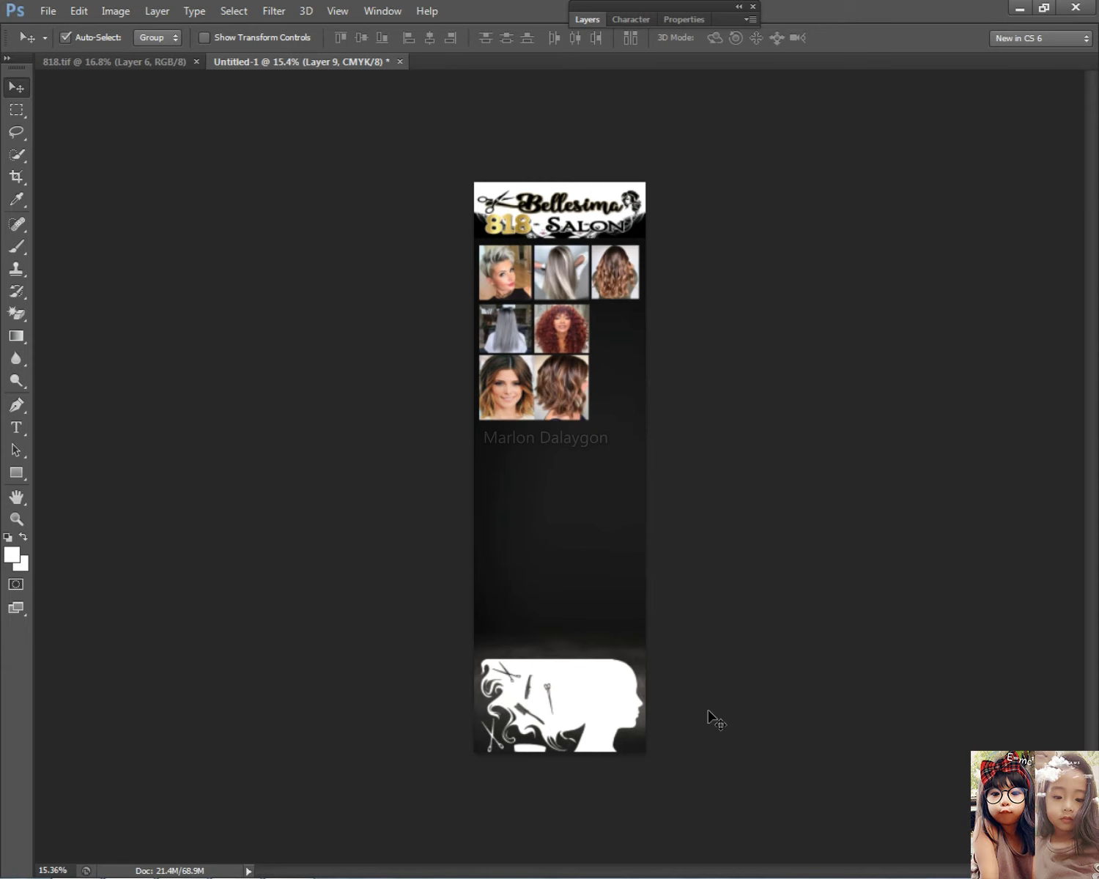
# - Stretch the silhouette horizontally so its hair side reaches the banner's left edge
pyautogui.scroll(3, 631, 520)
pyautogui.moveTo(614, 511); pyautogui.dragTo(636, 288)
pyautogui.rightClick(579, 481)
pyautogui.click(670, 493)
pyautogui.hotkey('ctrl', 't')
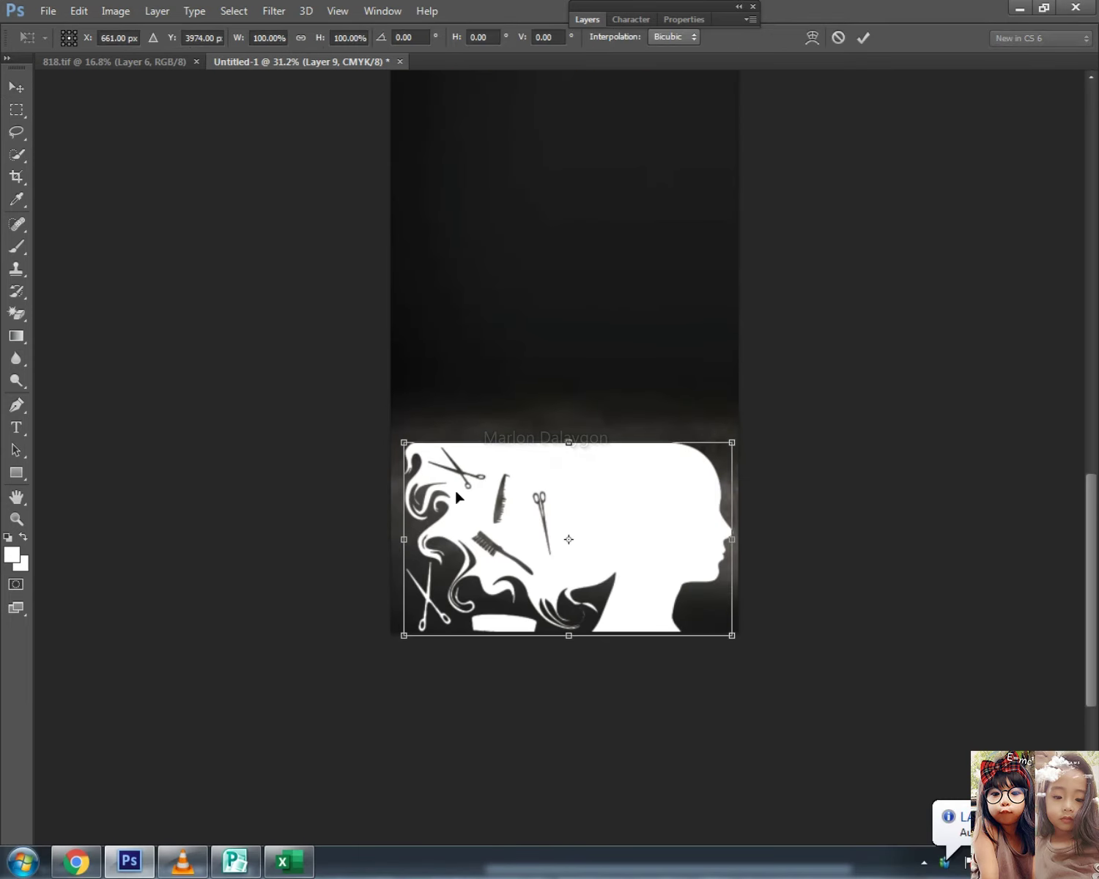
pyautogui.moveTo(406, 533); pyautogui.dragTo(390, 533)
pyautogui.press('Return')
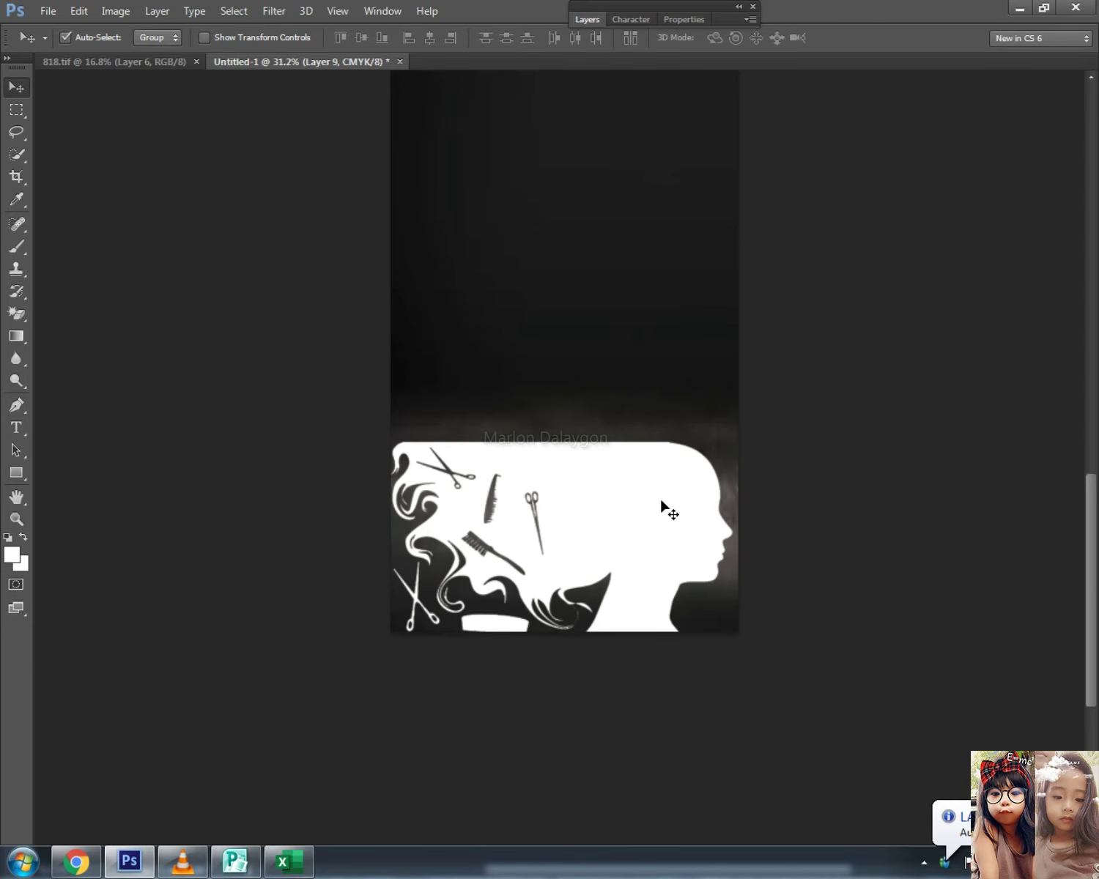
# - Make a rectangular selection around the wavy bob half of the double photo in the third row
pyautogui.hotkey('ctrl', '0')
pyautogui.scroll(5, 672, 418)
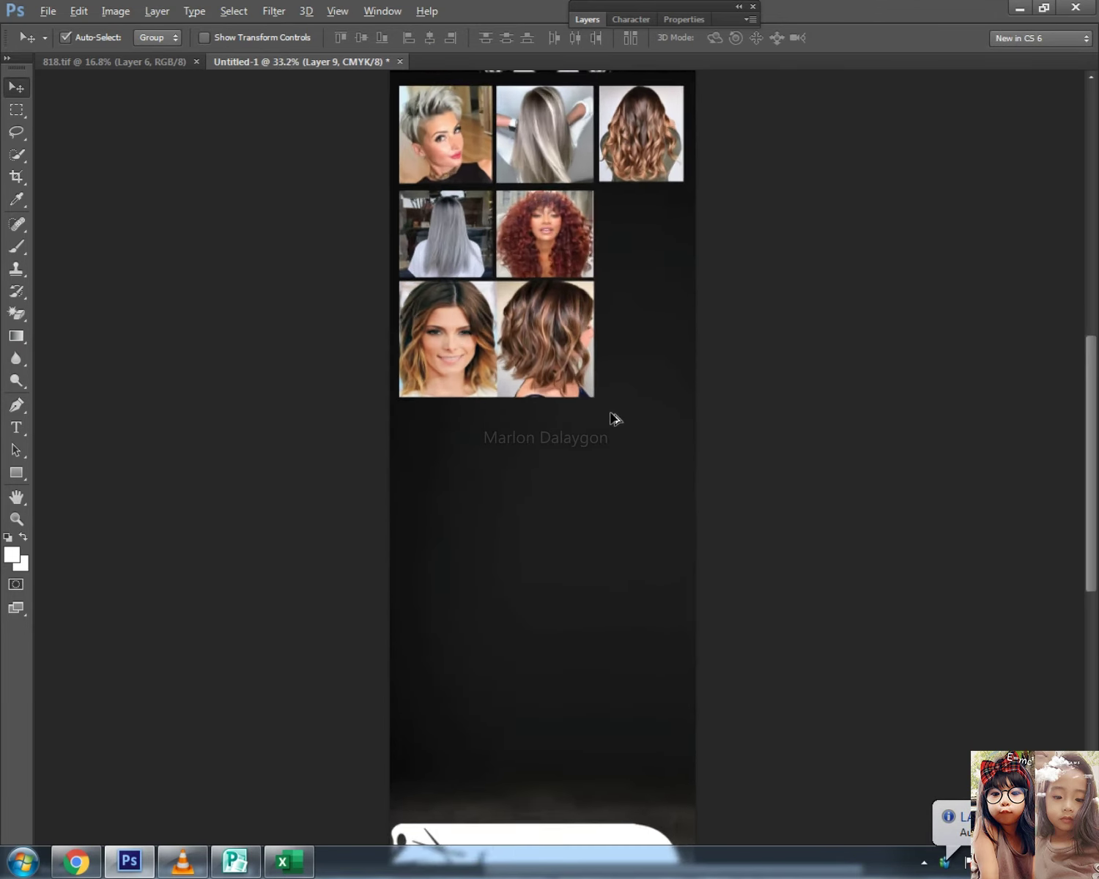
pyautogui.click(16, 109)
pyautogui.scroll(1, 465, 279)
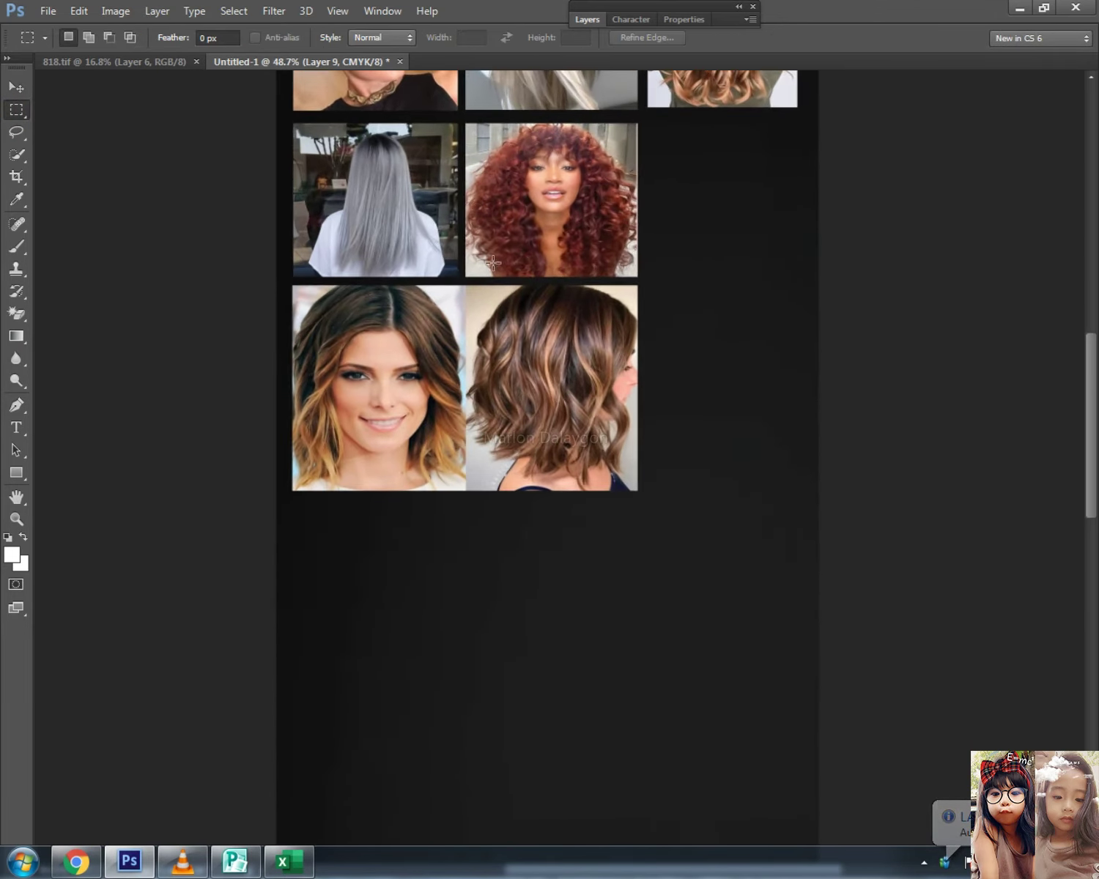
pyautogui.moveTo(465, 280); pyautogui.dragTo(749, 581)
pyautogui.click(667, 373)
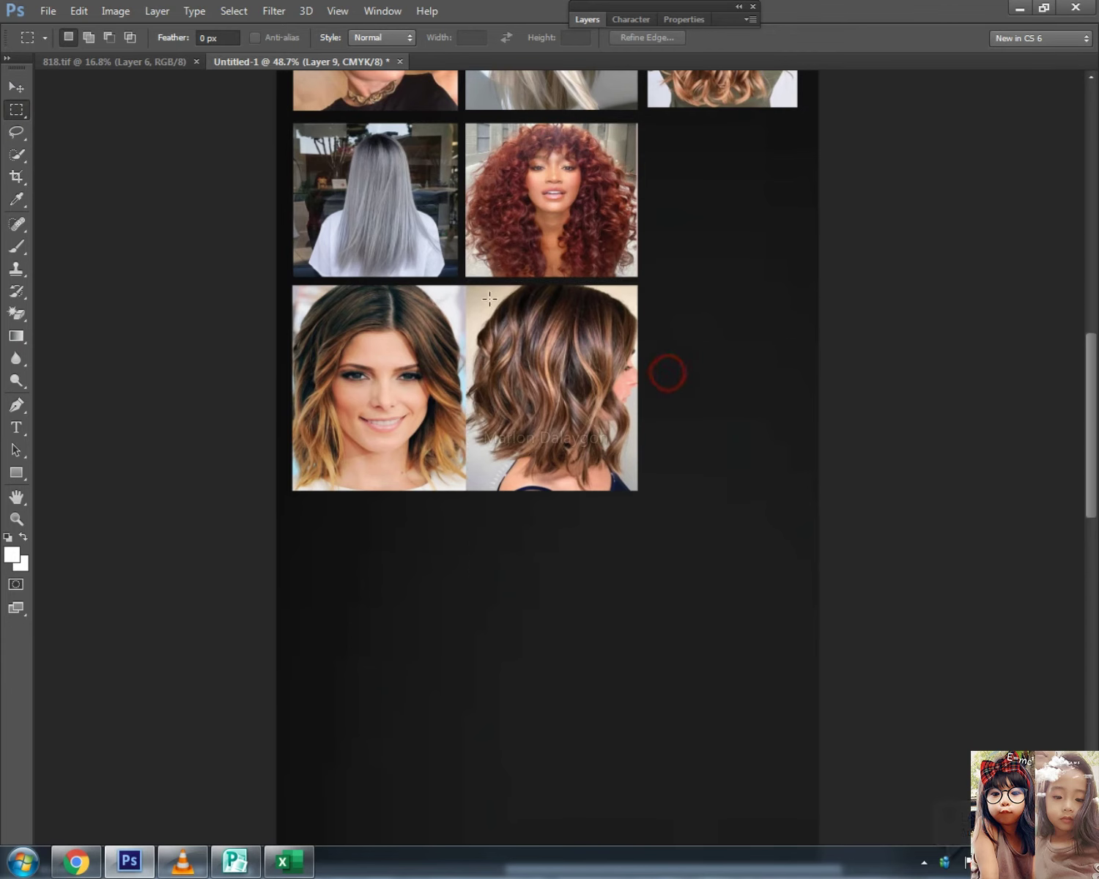
pyautogui.moveTo(465, 284); pyautogui.dragTo(663, 521)
# - Cut the selected wavy bob half out of Layer 8 and paste it as a separate layer
pyautogui.hotkey('ctrl', 'x')
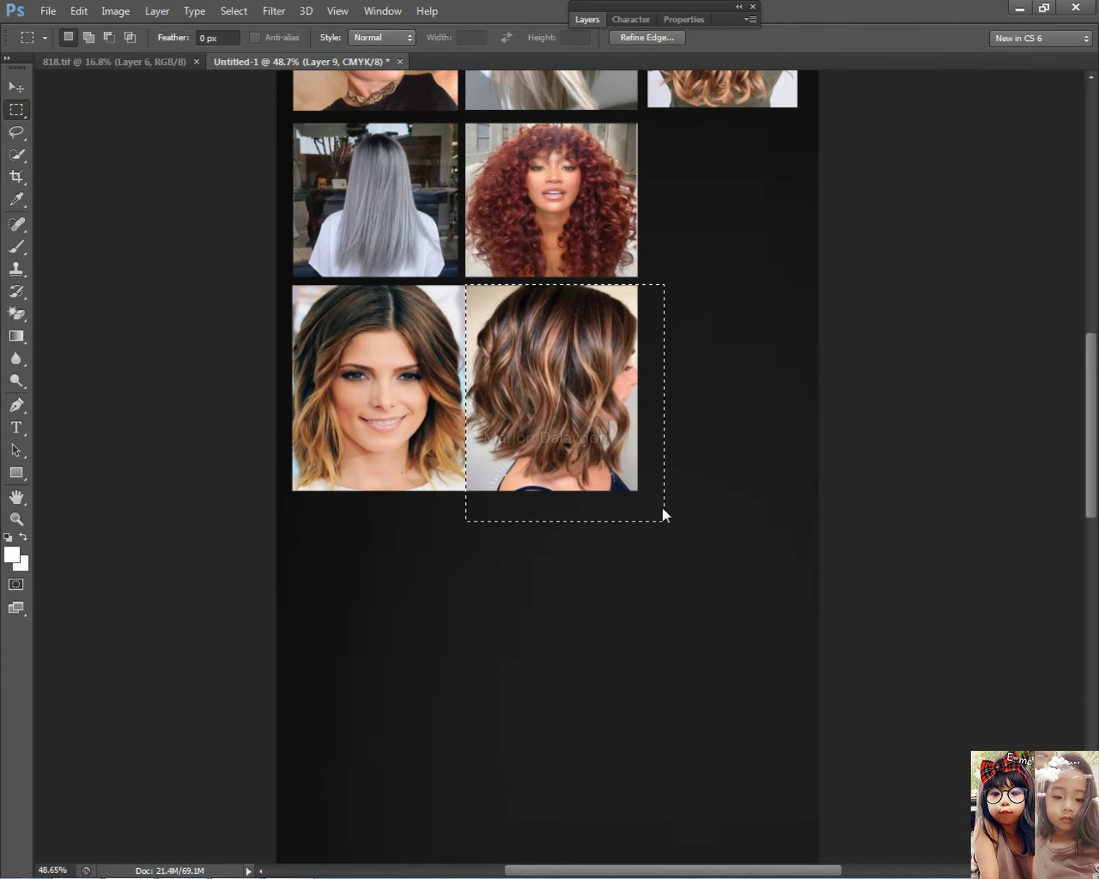
pyautogui.press('Return')
pyautogui.press('v')
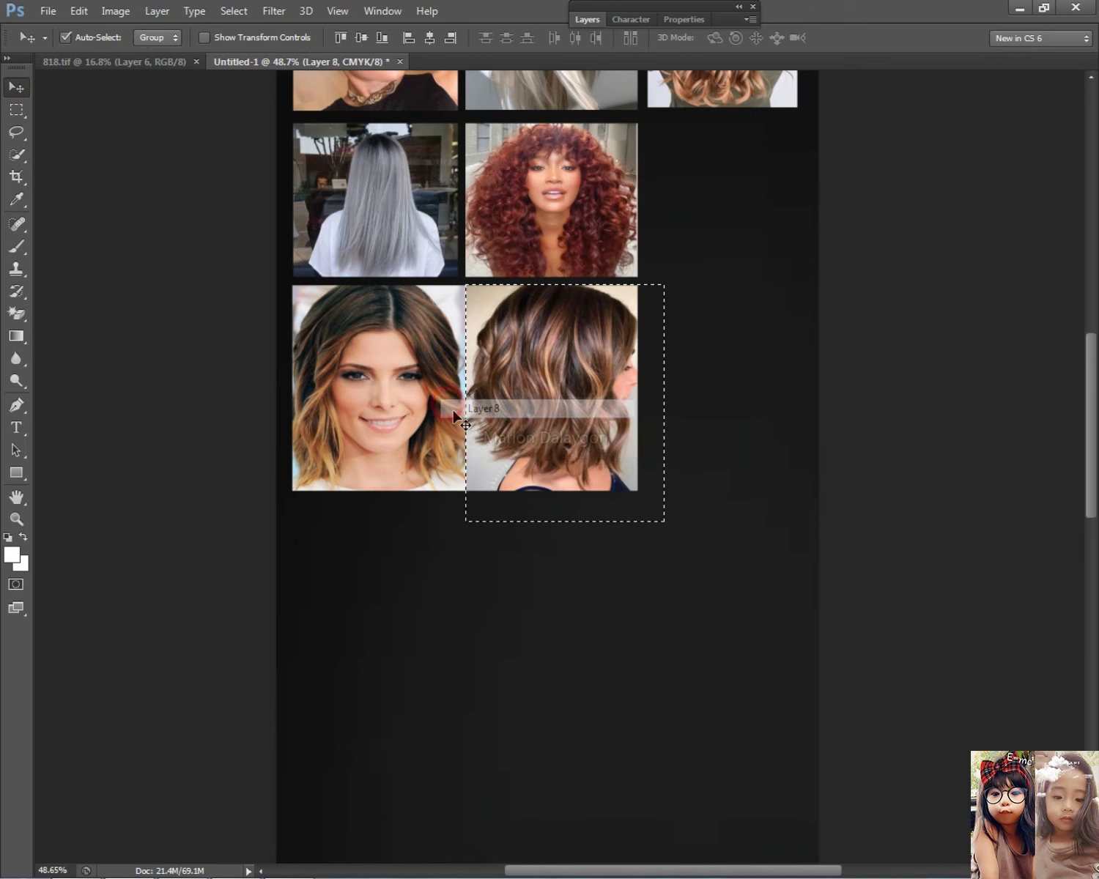
pyautogui.click(470, 423)
pyautogui.click(16, 314)
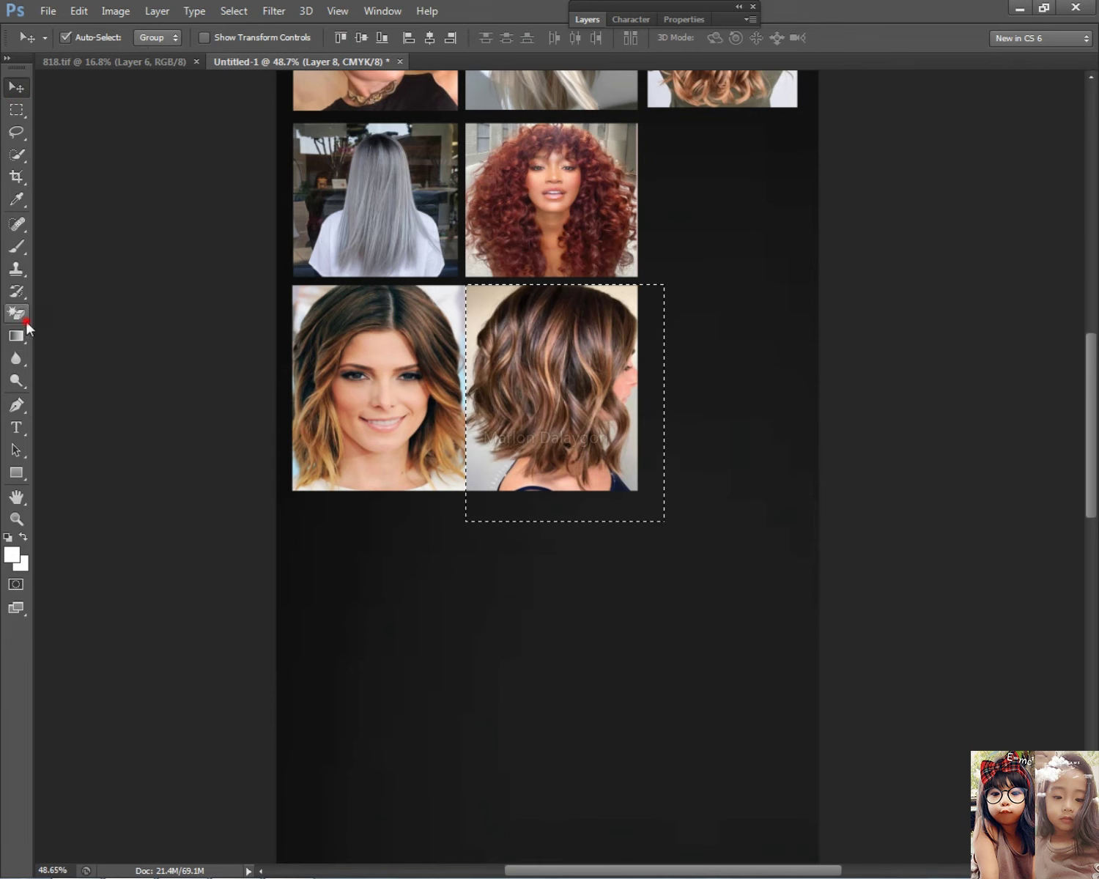
pyautogui.click(490, 346)
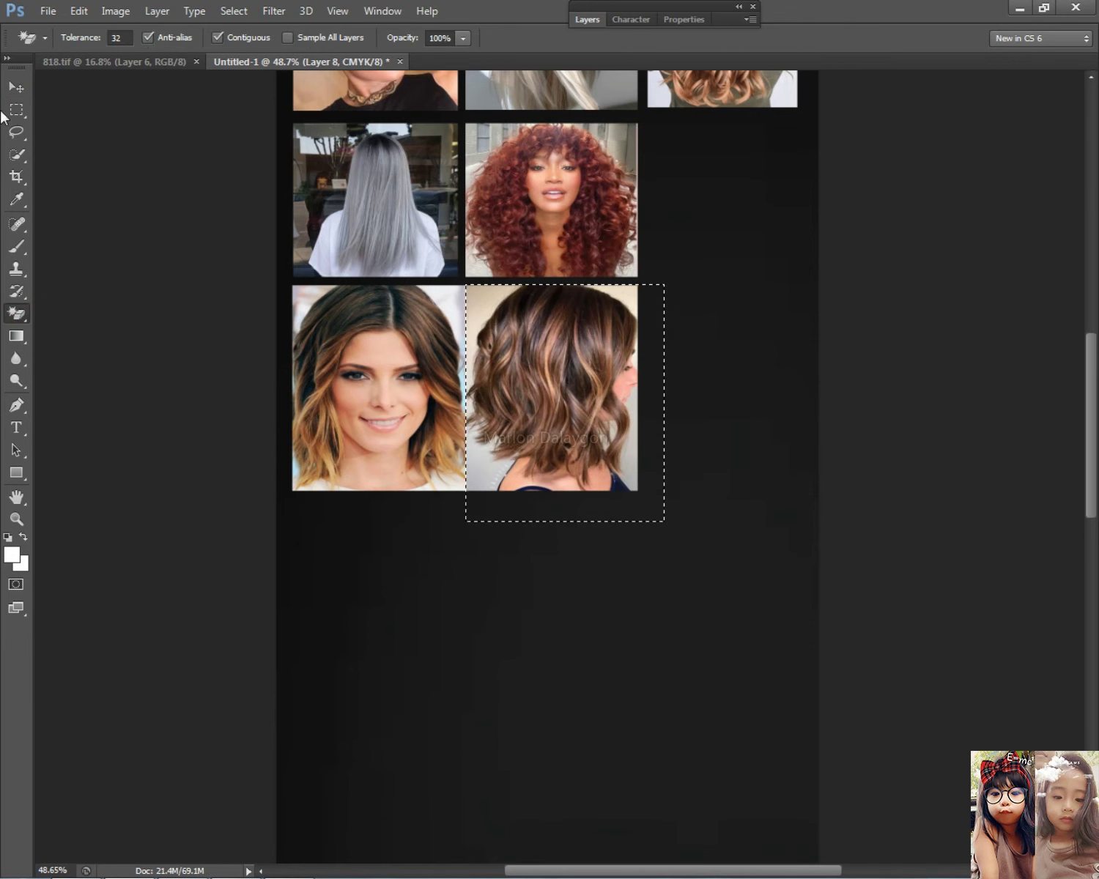
pyautogui.click(16, 86)
pyautogui.hotkey('ctrl', 'x')
pyautogui.hotkey('ctrl', 'v')
# - Scale the smiling woman's photo down to match the width of the photo above it
pyautogui.scroll(2, 553, 458)
pyautogui.rightClick(344, 345)
pyautogui.click(462, 388)
pyautogui.hotkey('ctrl', 't')
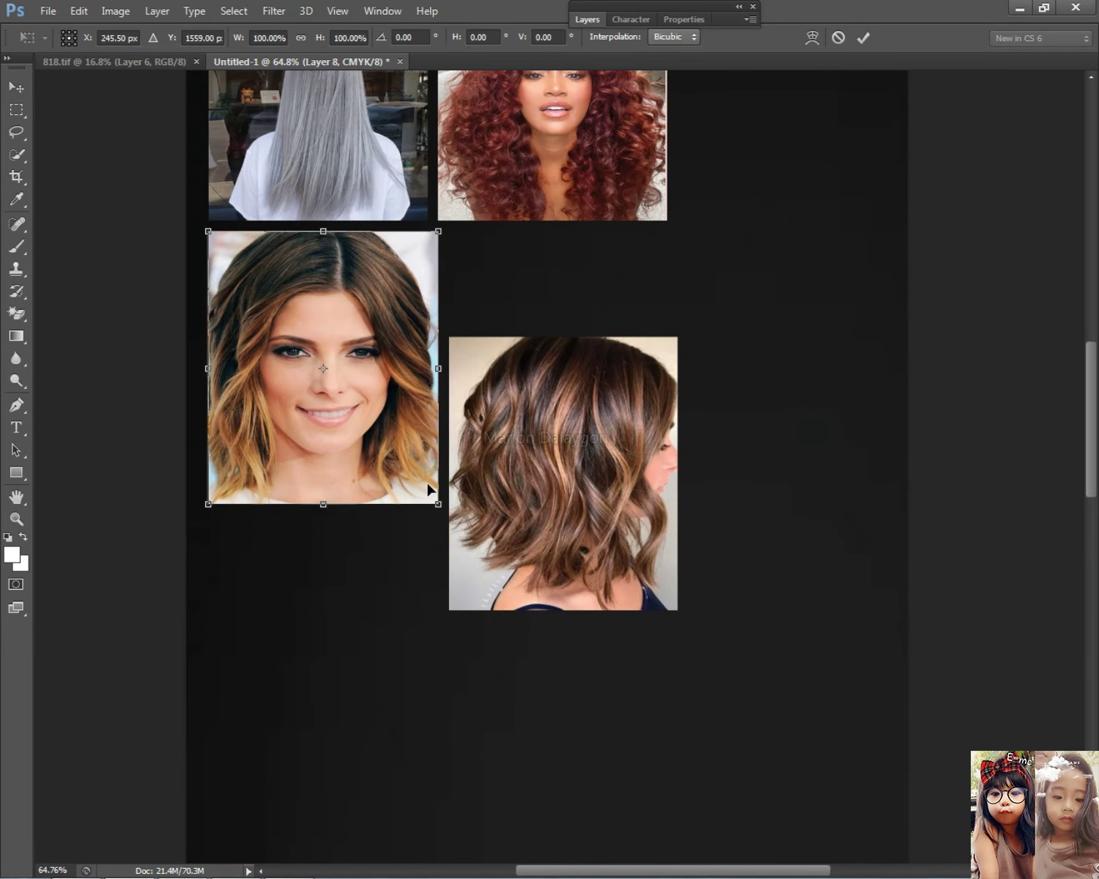
pyautogui.moveTo(437, 501); pyautogui.dragTo(430, 492)
pyautogui.press('Return')
# - Move the wavy bob photo beside the smiling woman's photo and reduce its height to about 95.5% to match
pyautogui.moveTo(575, 438); pyautogui.dragTo(560, 330)
pyautogui.hotkey('ctrl', 't')
pyautogui.moveTo(552, 506); pyautogui.dragTo(552, 492)
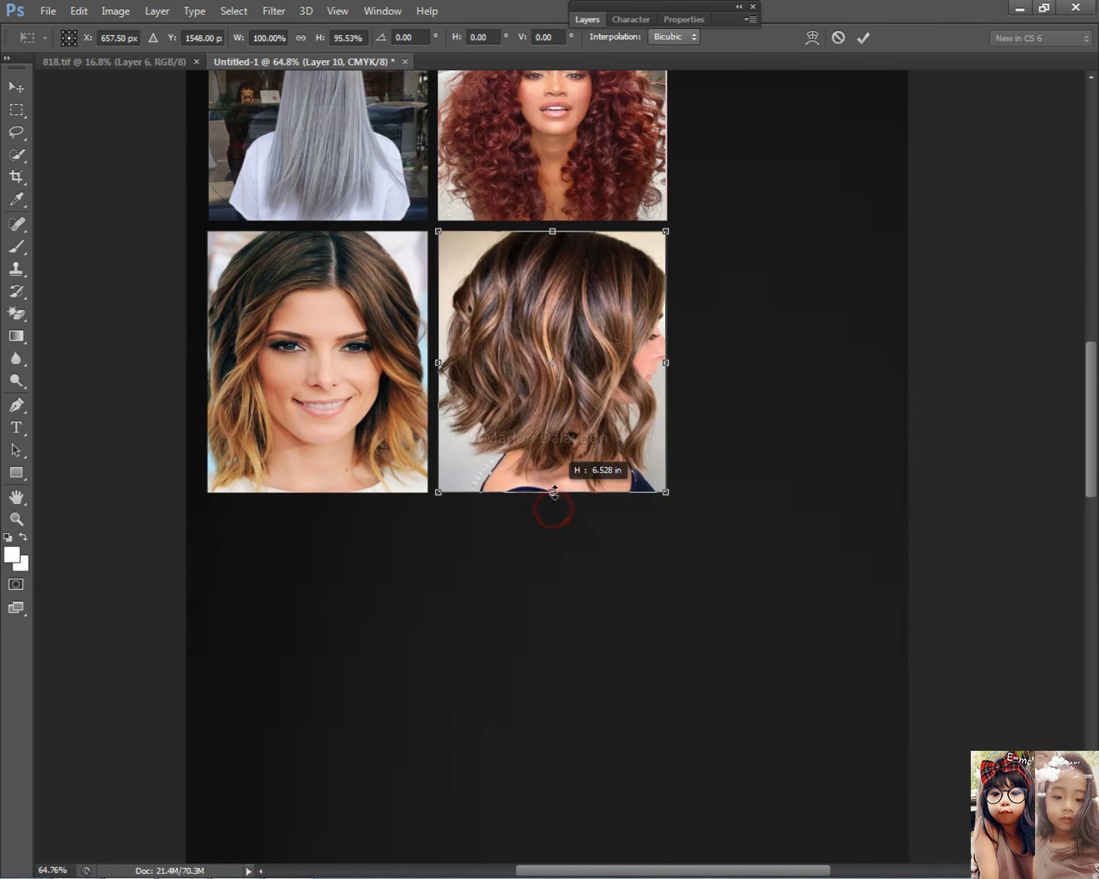
pyautogui.press('Return')
pyautogui.scroll(-2, 542, 400)
pyautogui.scroll(-4, 542, 399)
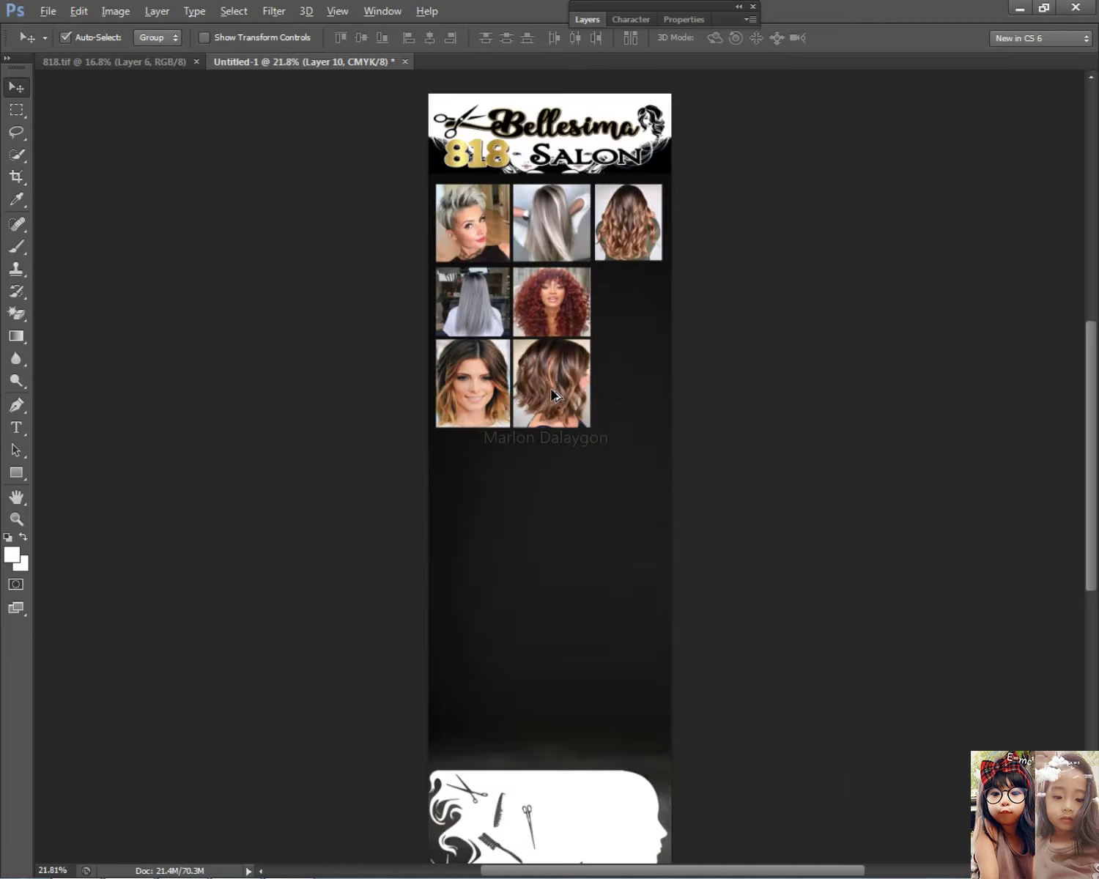
pyautogui.scroll(5, 555, 367)
pyautogui.rightClick(558, 372)
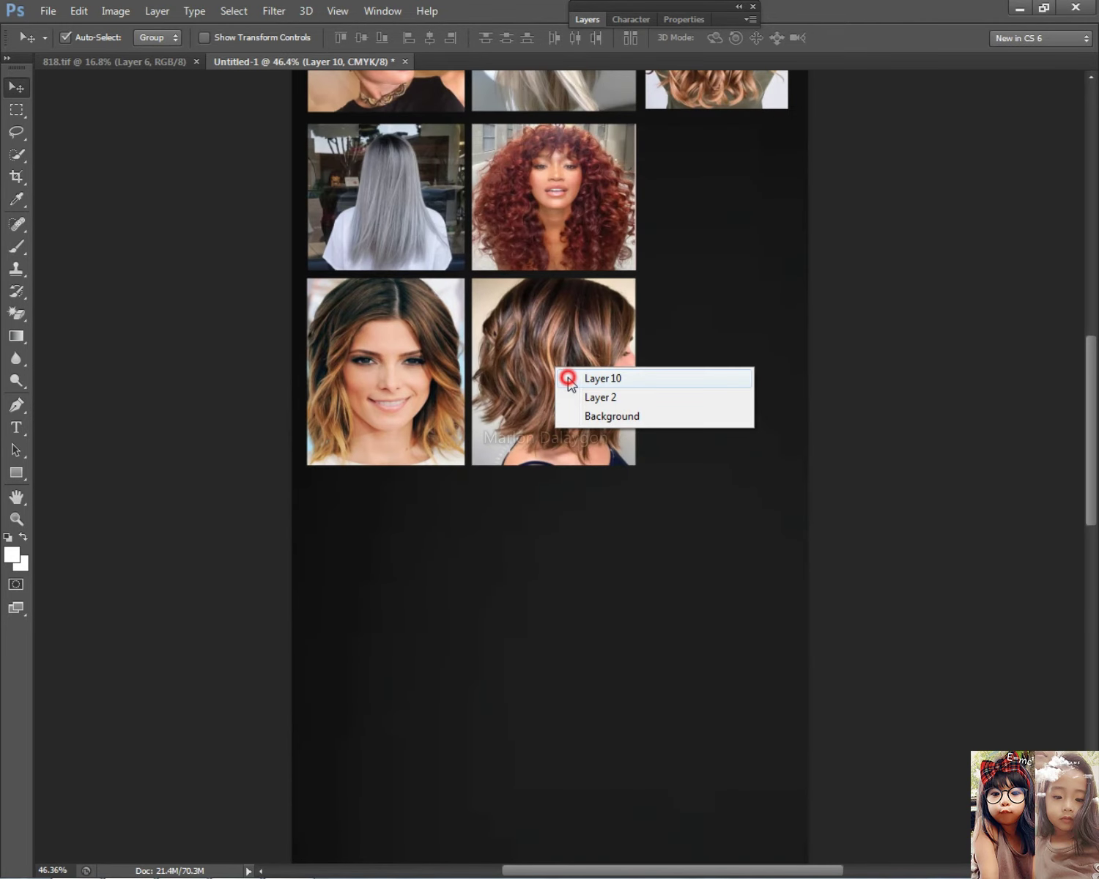
pyautogui.click(569, 380)
pyautogui.rightClick(559, 208)
pyautogui.click(678, 231)
pyautogui.scroll(-1, 809, 348)
# - Switch to Chrome and browse the "new hairstyles and color women 2021" image results, previewing the "35+ Medium haircuts 2020" collage
pyautogui.hotkey('alt', 'Tab')
pyautogui.click(264, 14)
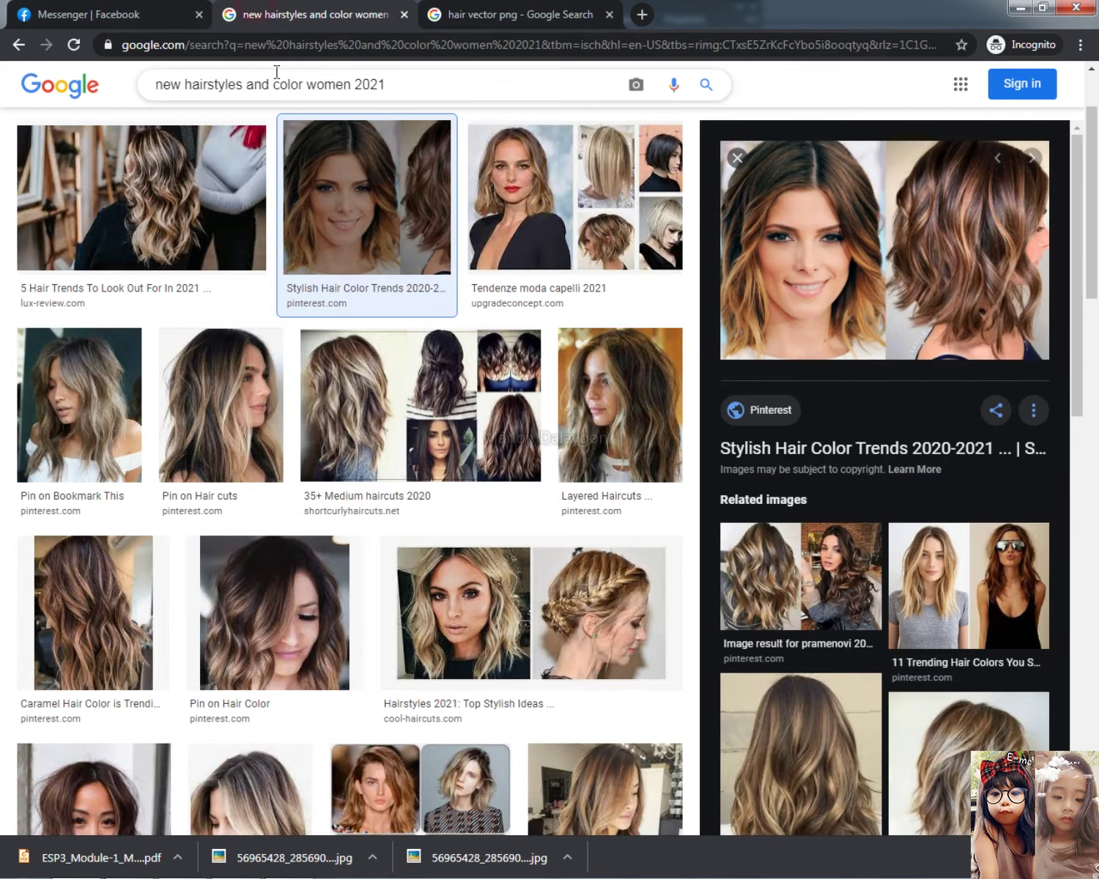
pyautogui.click(416, 407)
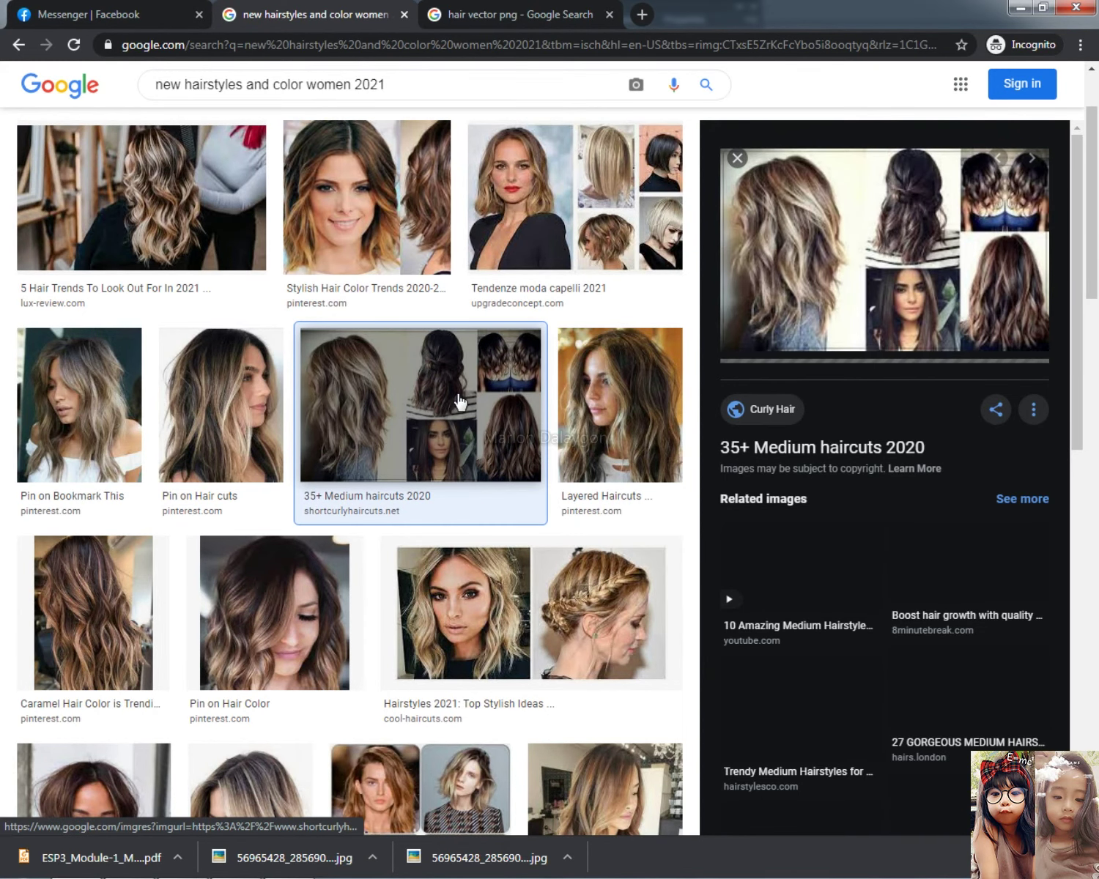
pyautogui.scroll(-5, 458, 402)
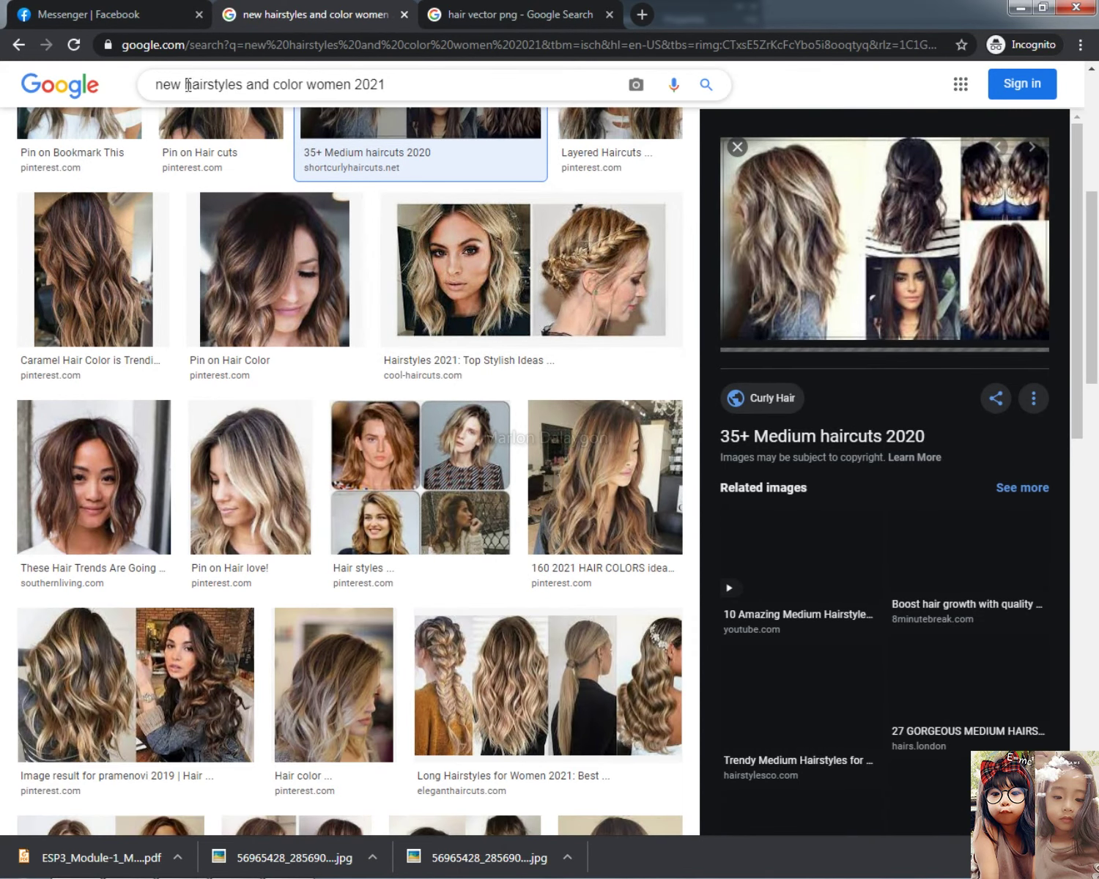
pyautogui.moveTo(245, 84); pyautogui.dragTo(153, 85)
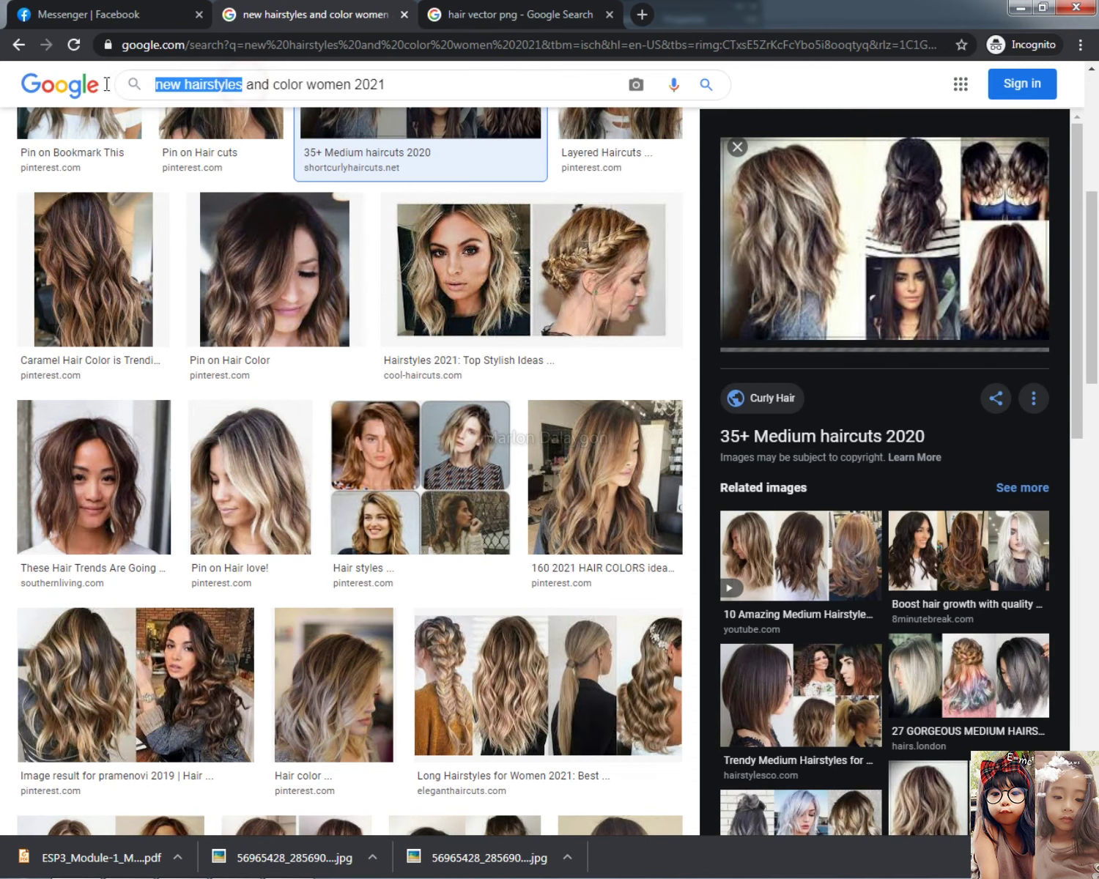
pyautogui.click(179, 84)
# - Replace the "hair vector png" image search with a search for "rebond hair"
pyautogui.click(513, 14)
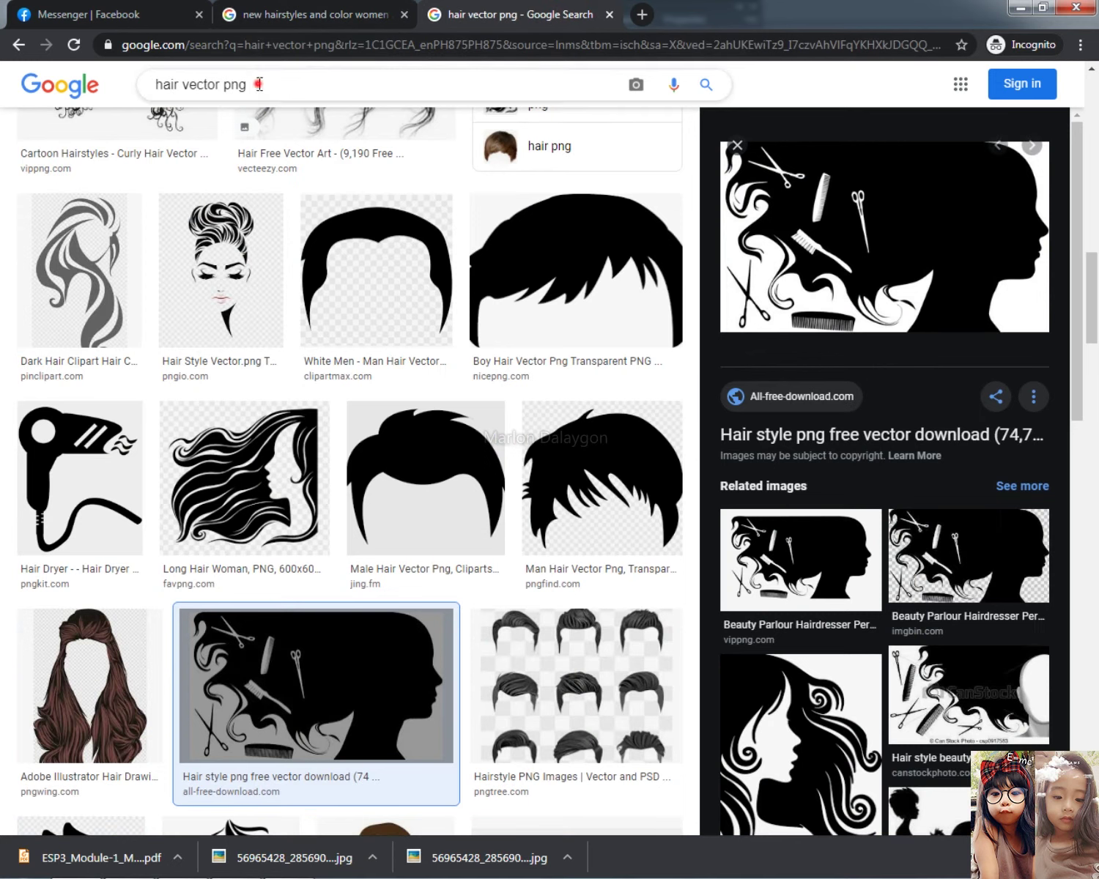
pyautogui.moveTo(258, 84); pyautogui.dragTo(4, 85)
pyautogui.write('rebond hair')
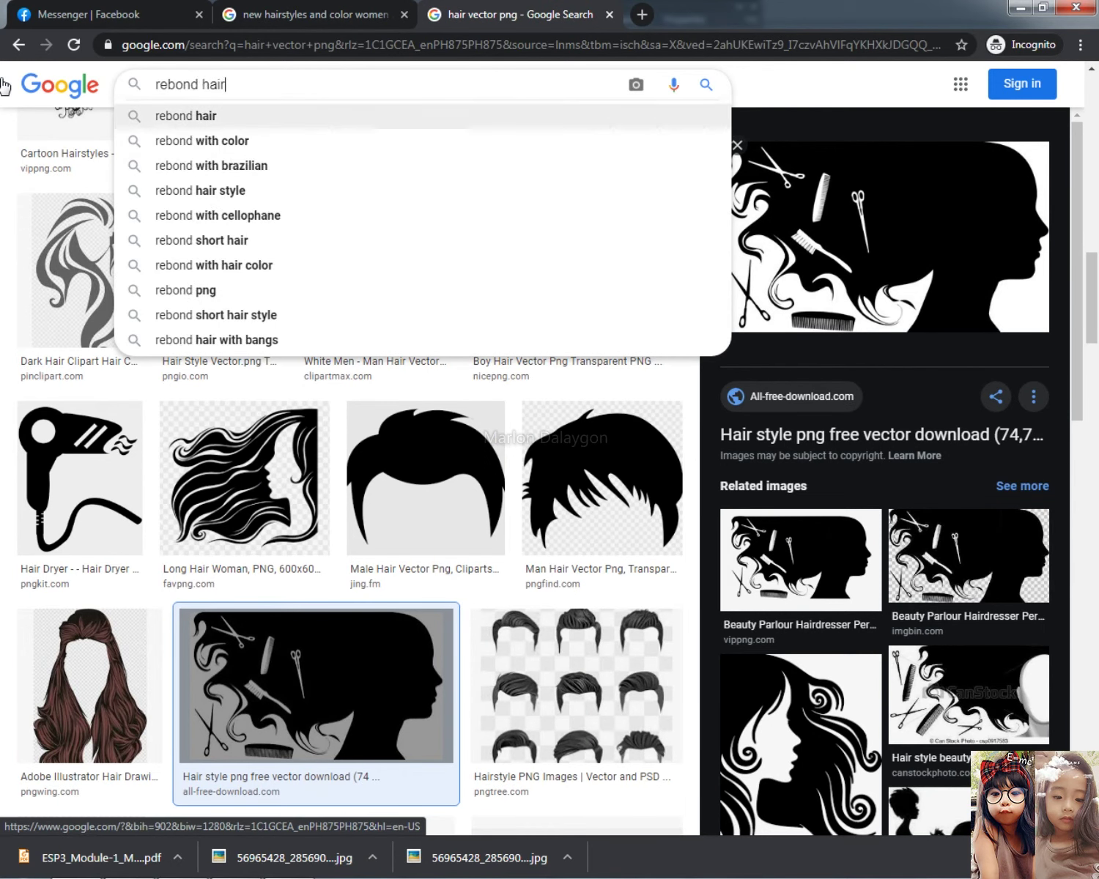
pyautogui.press('Return')
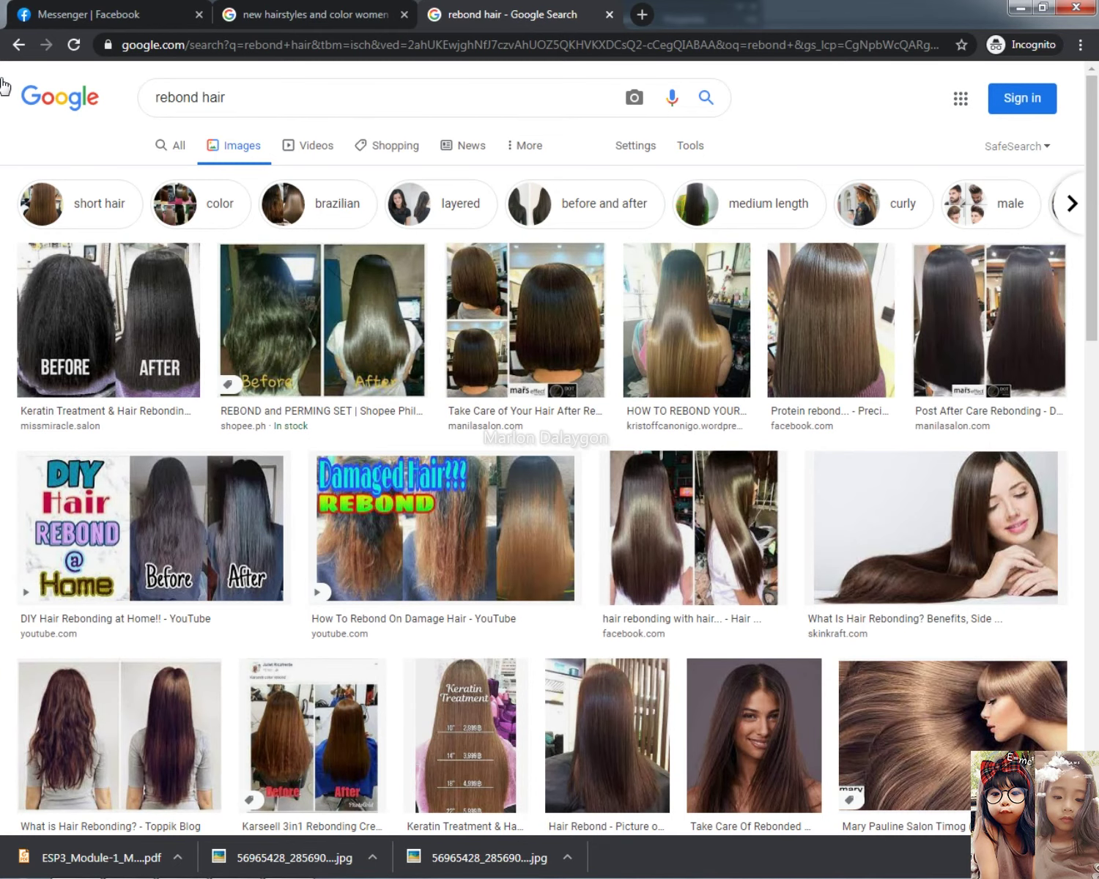
# - Preview the Keratin Treatment vs Rebonding photo and the Toppik Blog hair rebonding photo among the image results
pyautogui.scroll(-3, 330, 352)
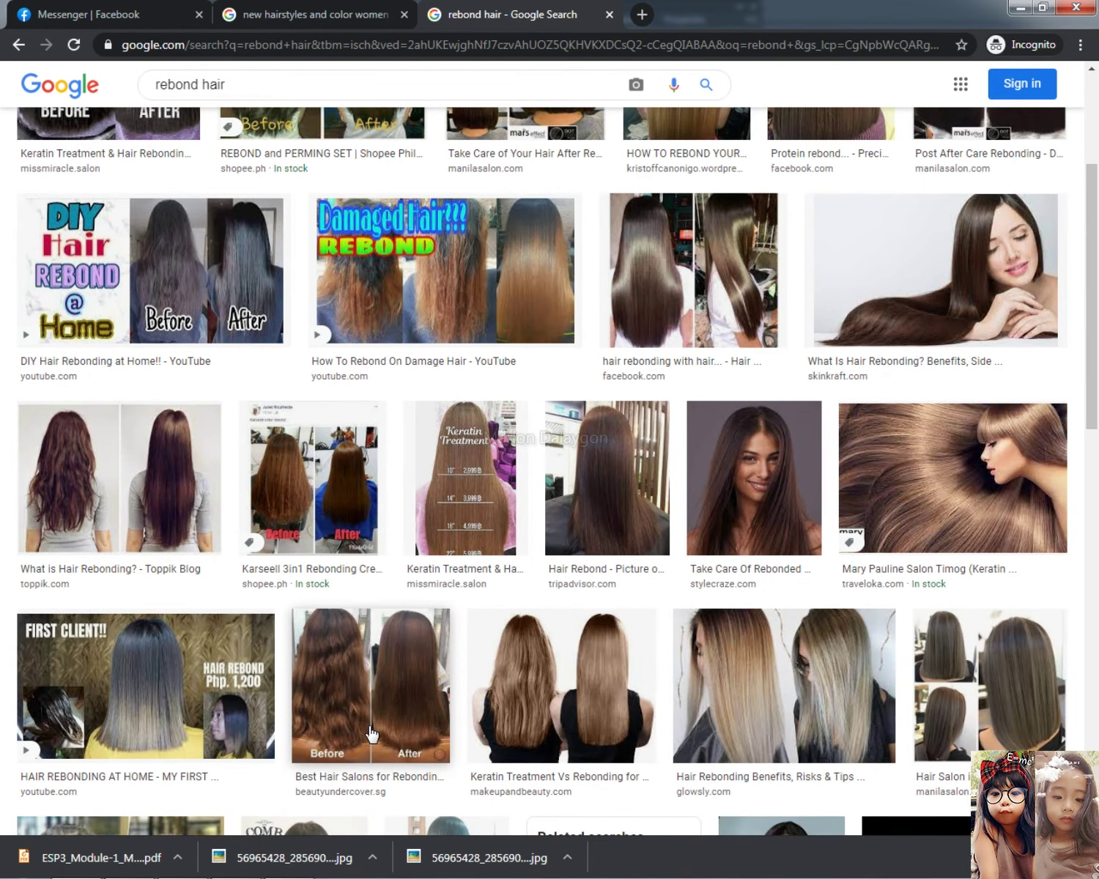
pyautogui.click(560, 708)
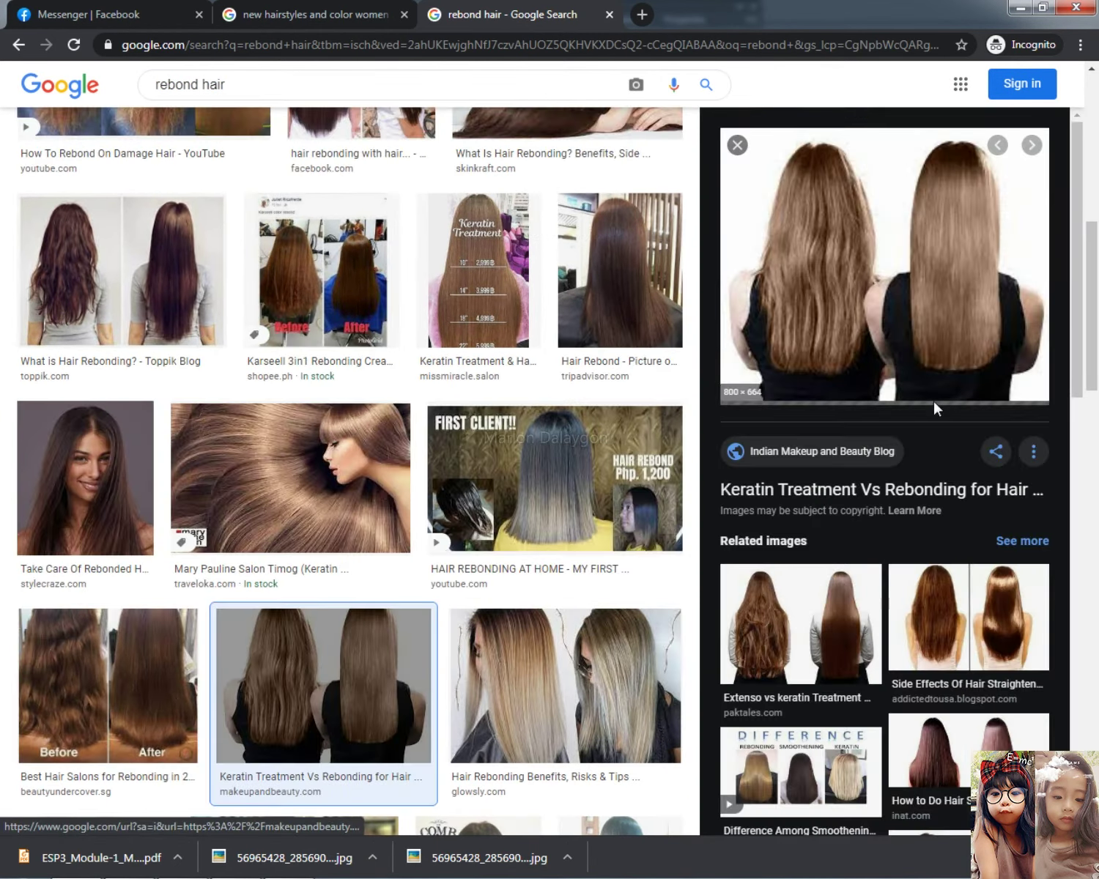
pyautogui.rightClick(969, 313)
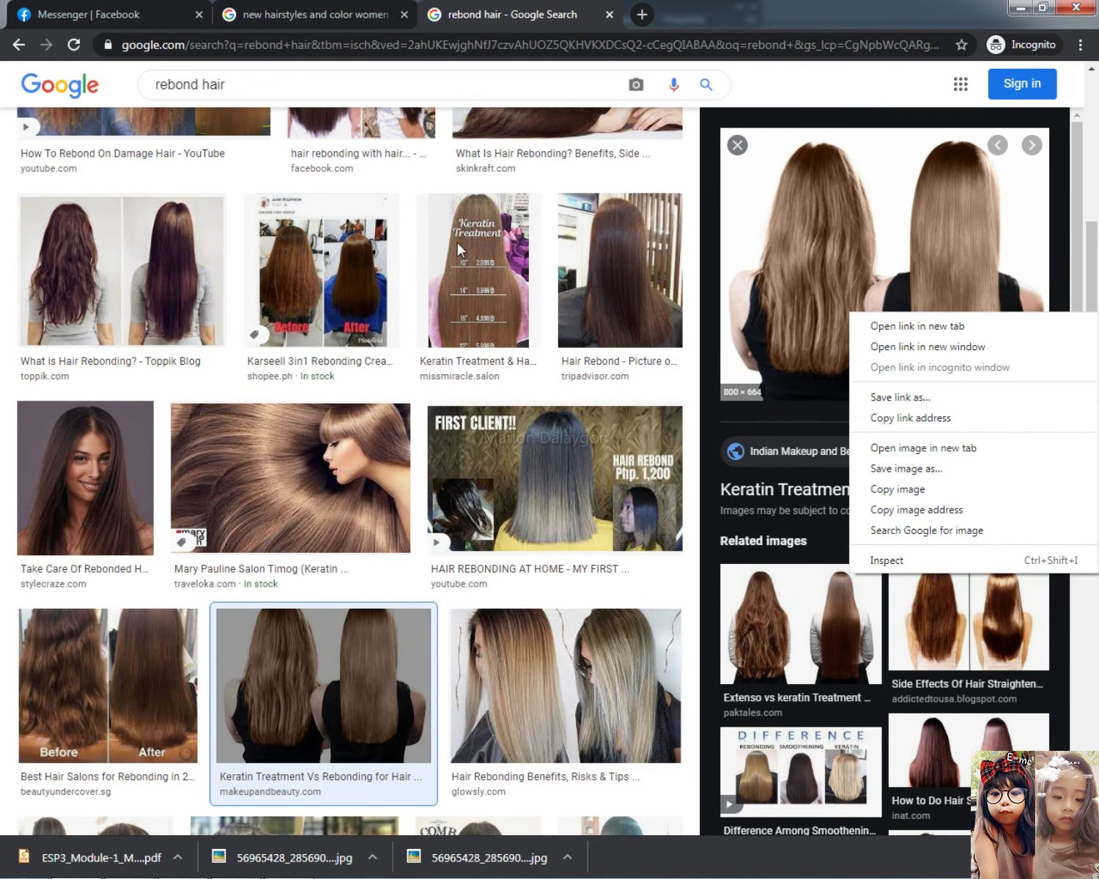
pyautogui.click(157, 271)
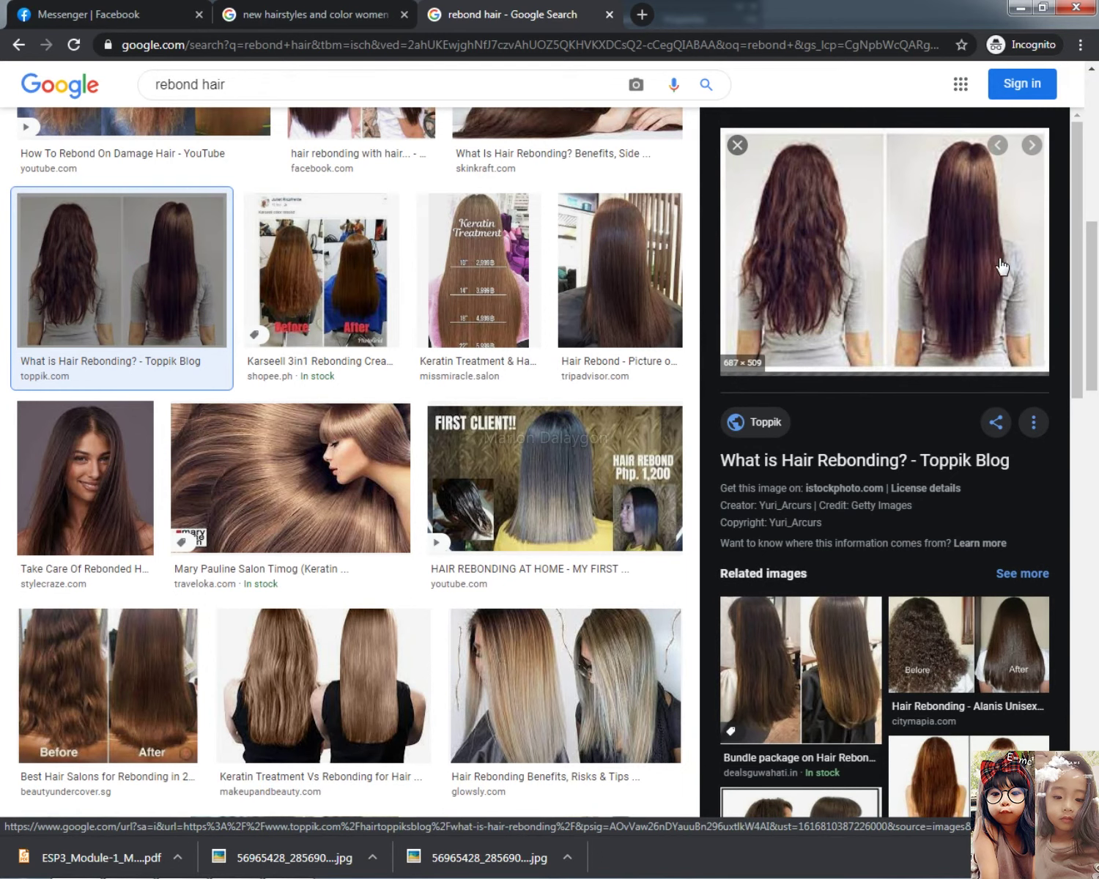
# - Preview The Comb volume rebonding photo and the "How to Sleep with Rebonded Hair" photo among the image results
pyautogui.scroll(-5, 381, 434)
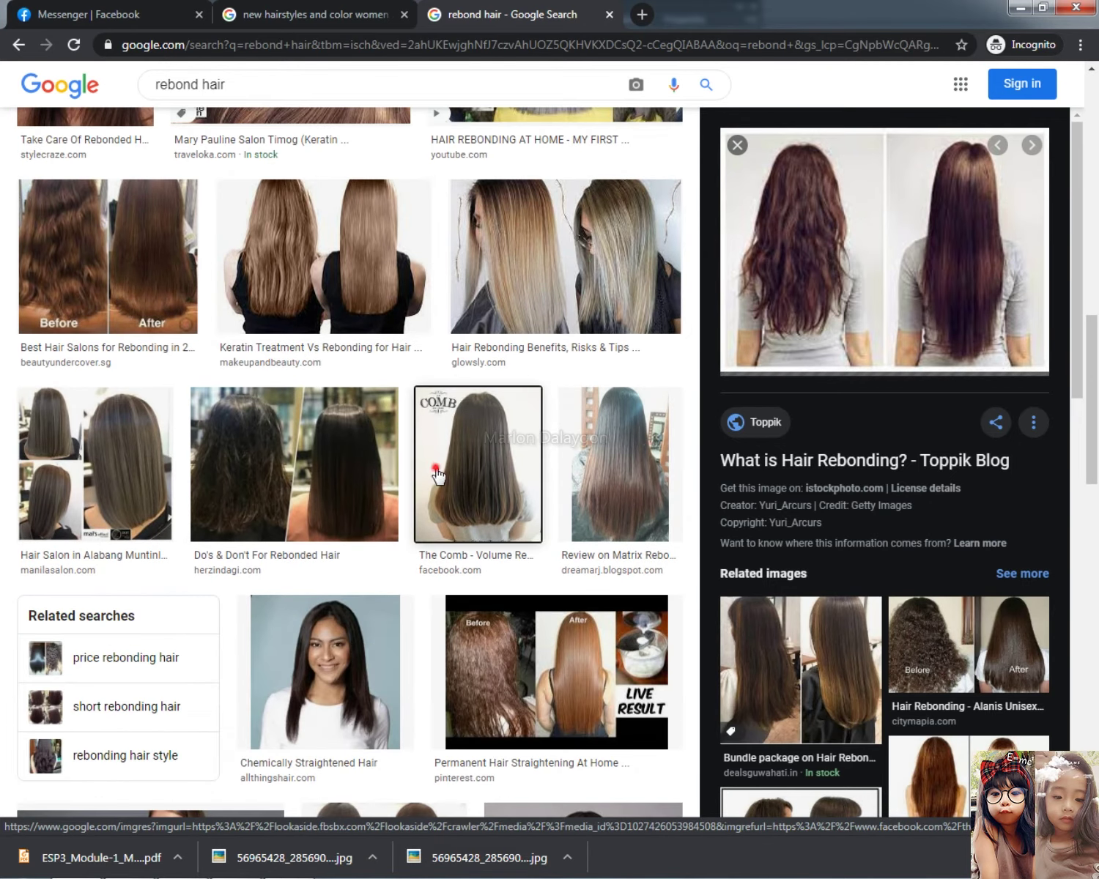
pyautogui.click(437, 475)
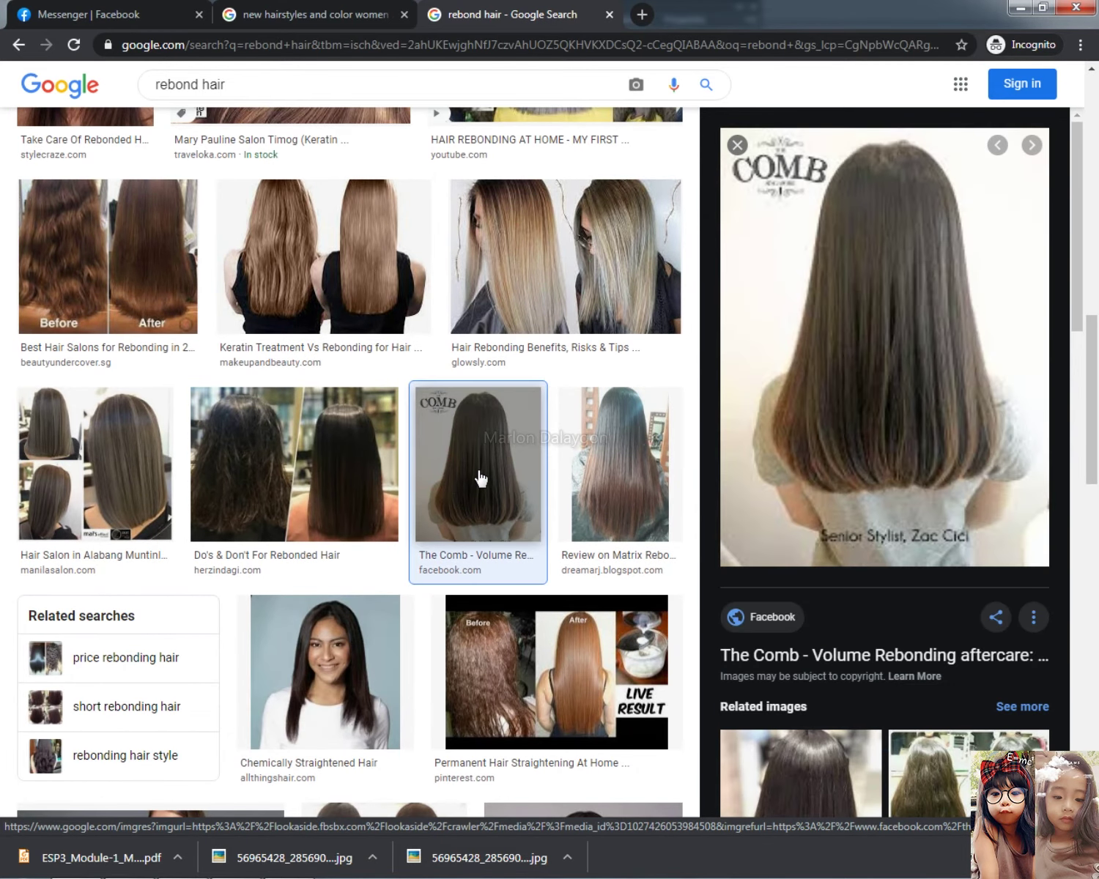
pyautogui.scroll(-5, 482, 478)
pyautogui.click(404, 535)
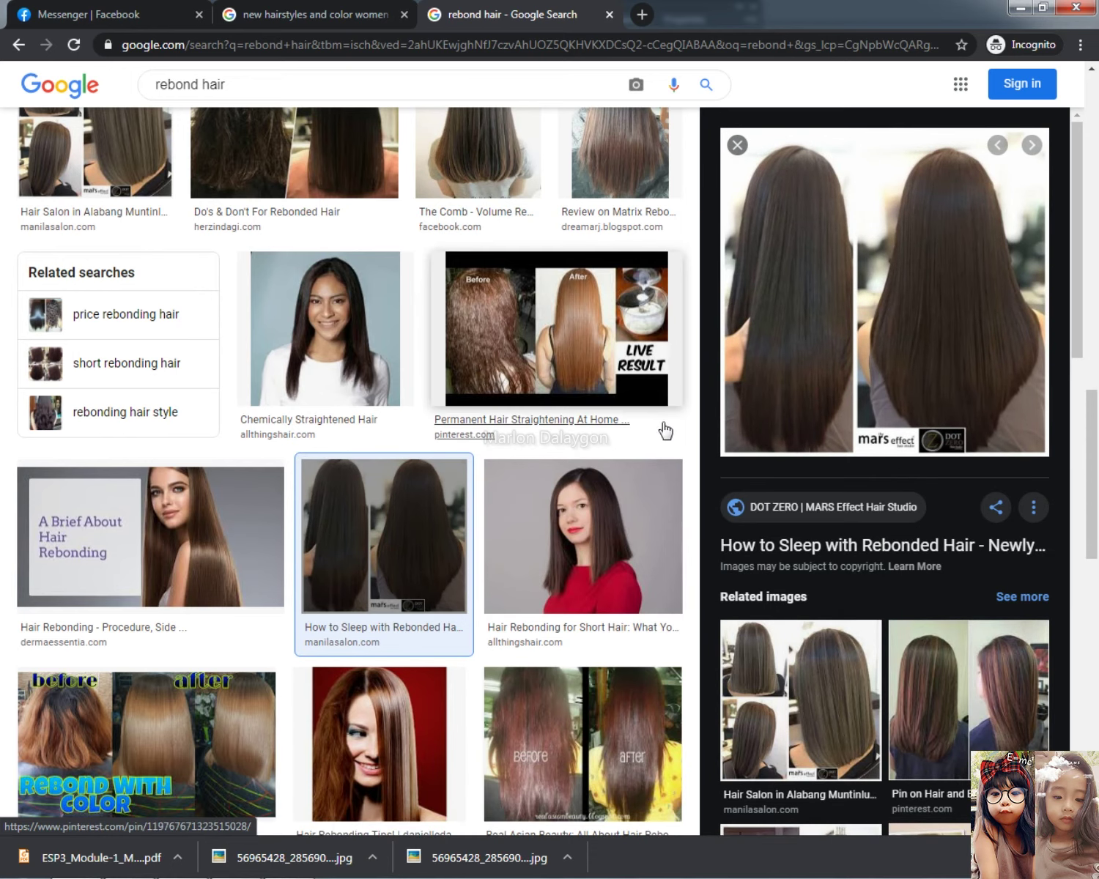
# - Open the "Hair Rebonding for Short Hair" photo of the woman in red, copy the image and switch to Photoshop
pyautogui.scroll(-5, 659, 432)
pyautogui.click(601, 247)
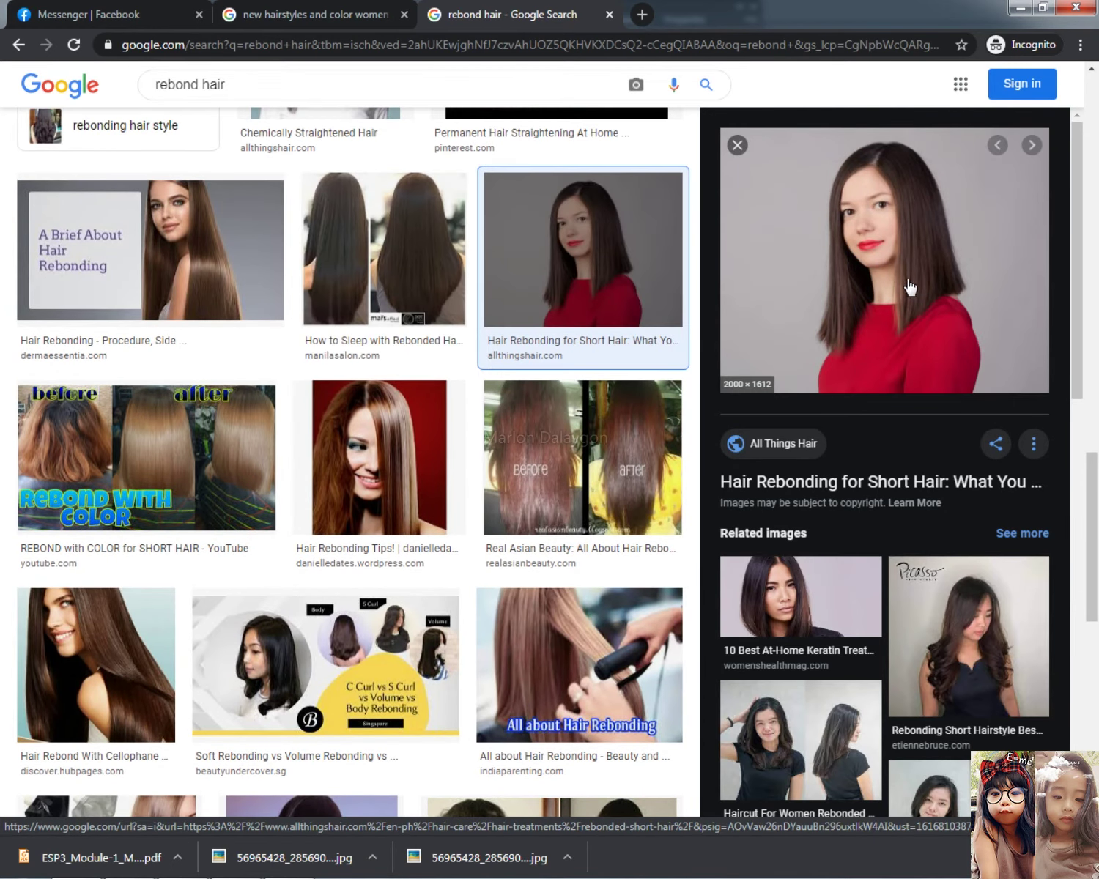
pyautogui.rightClick(907, 258)
pyautogui.click(915, 434)
pyautogui.hotkey('alt', 'Tab')
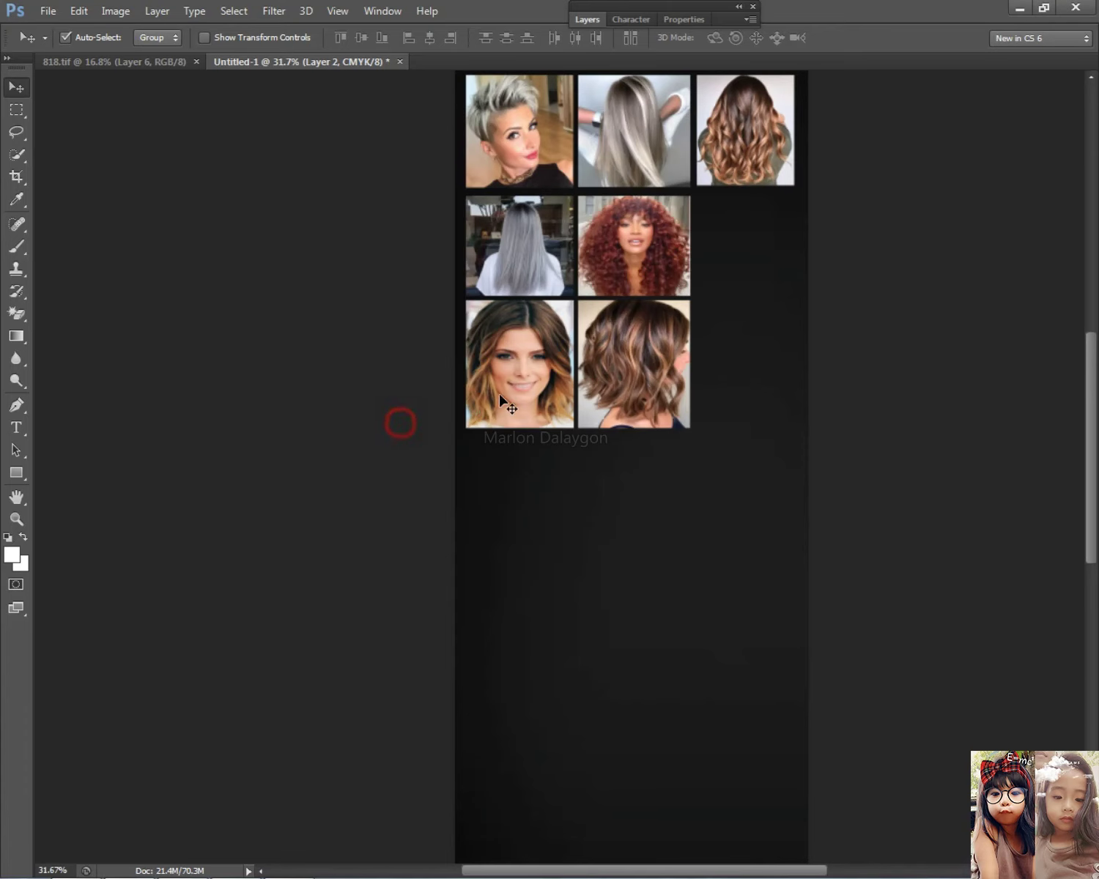
# - Paste the photo of the woman in red, scale it down and place it in the empty area below the grid
pyautogui.hotkey('ctrl', 'v')
pyautogui.hotkey('ctrl', 't')
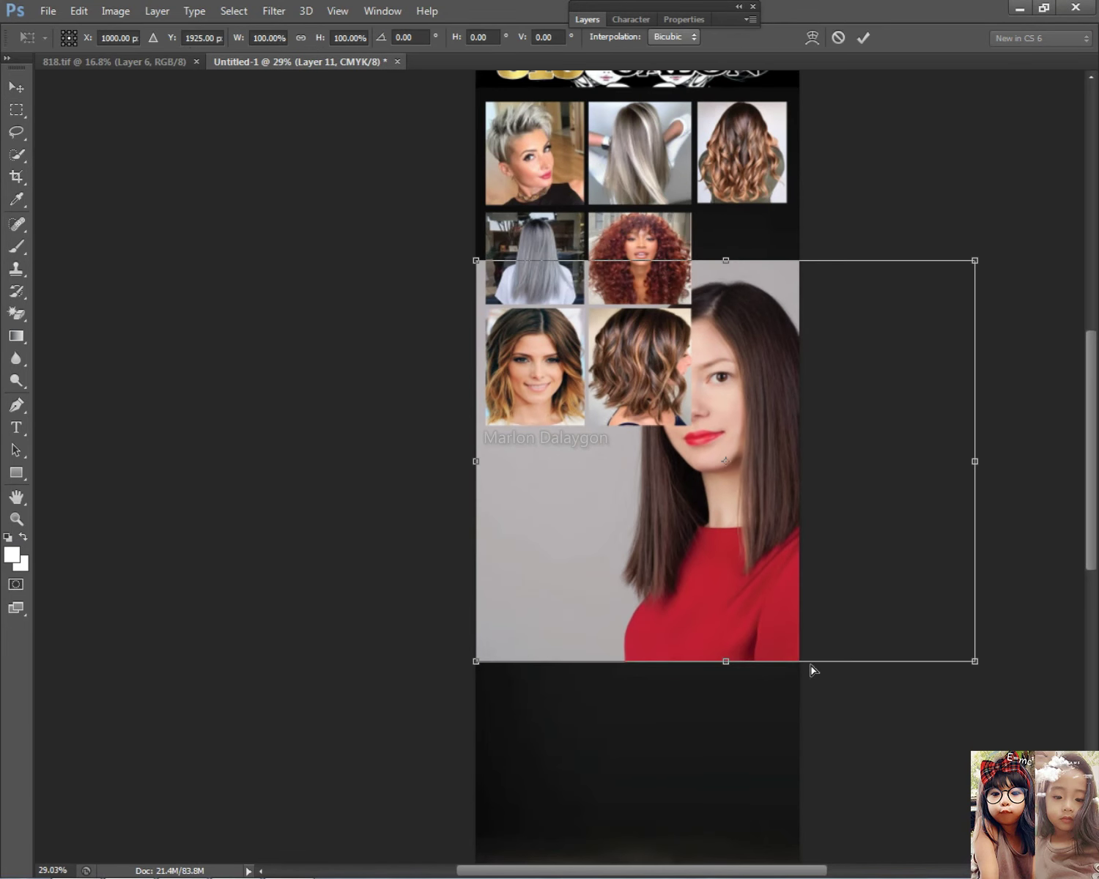
pyautogui.moveTo(973, 659); pyautogui.dragTo(775, 518)
pyautogui.moveTo(670, 405); pyautogui.dragTo(697, 652)
pyautogui.press('Return')
# - Cut a roughly square area around the woman in red out of the photo and delete the leftover layer
pyautogui.press('m')
pyautogui.scroll(1, 610, 535)
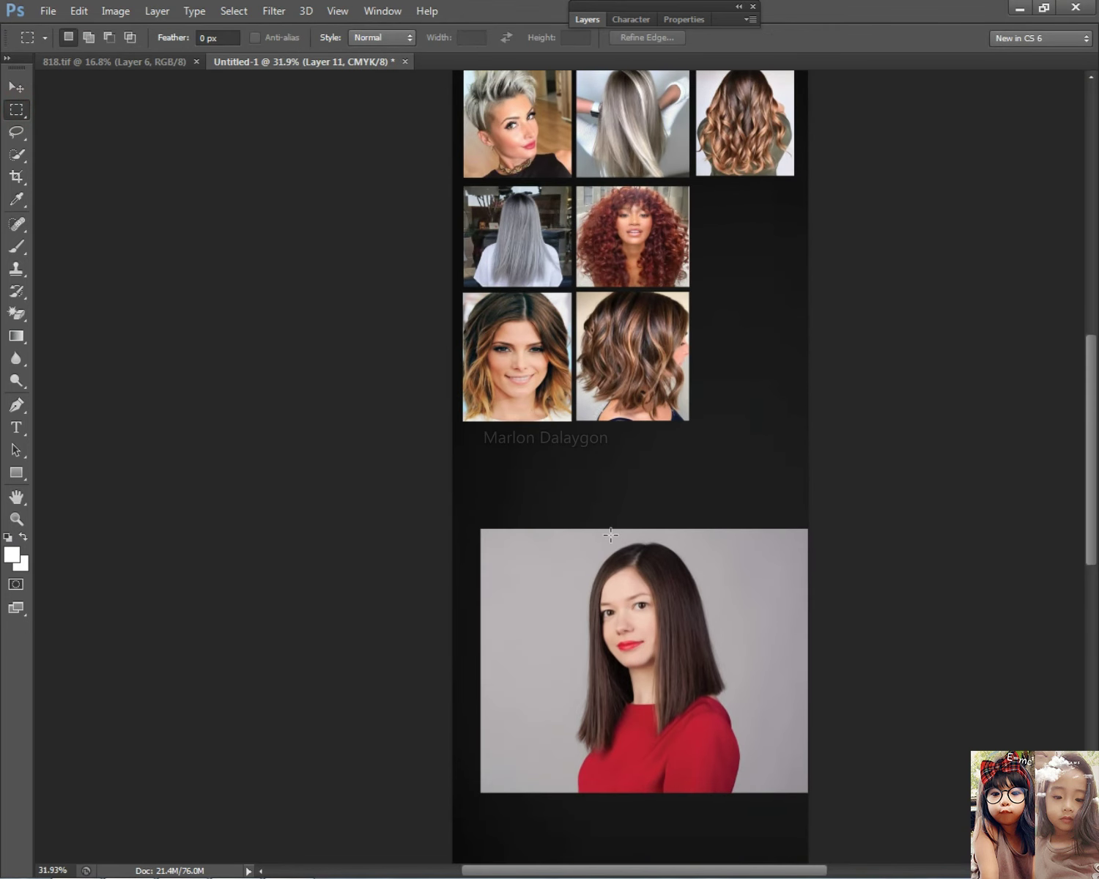
pyautogui.moveTo(550, 542)
pyautogui.mouseDown()
pyautogui.moveTo(766, 693)
pyautogui.moveTo(769, 768)
pyautogui.mouseUp()
pyautogui.moveTo(739, 704); pyautogui.dragTo(729, 706)
pyautogui.hotkey('ctrl', 'x')
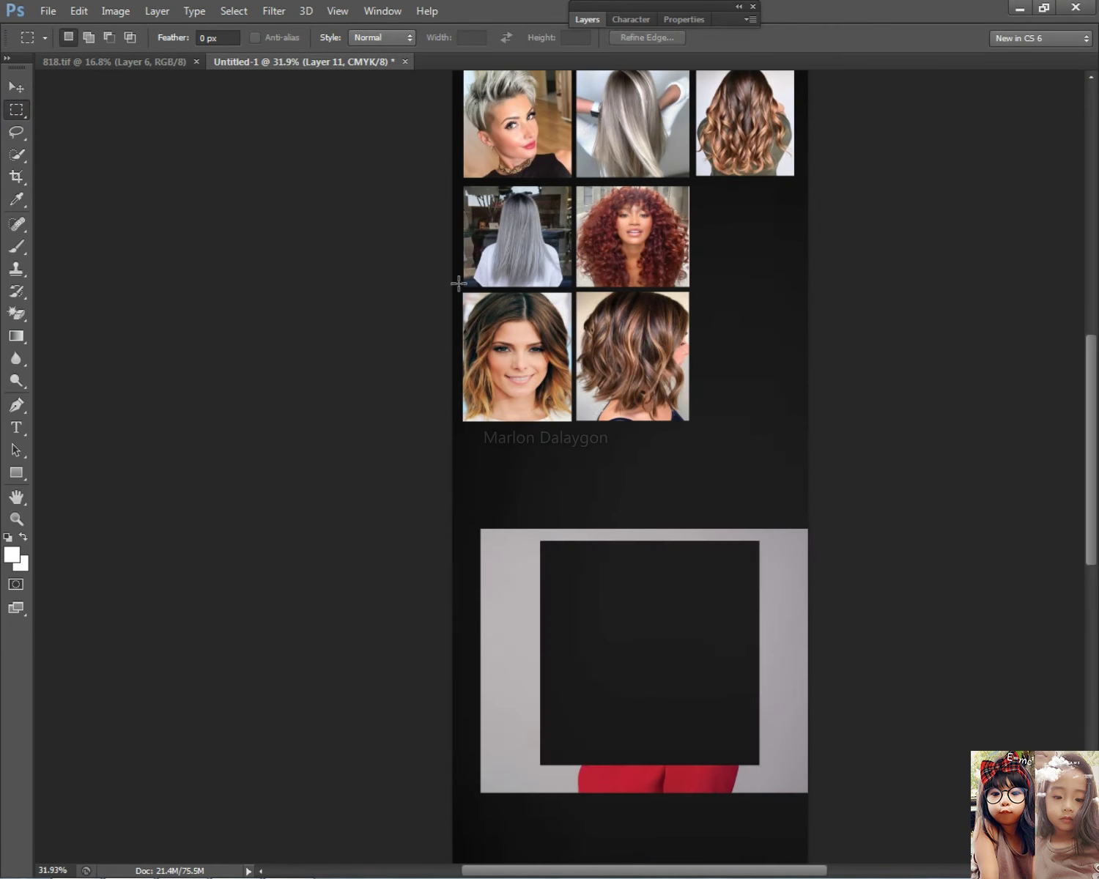
pyautogui.click(10, 85)
pyautogui.press('Delete')
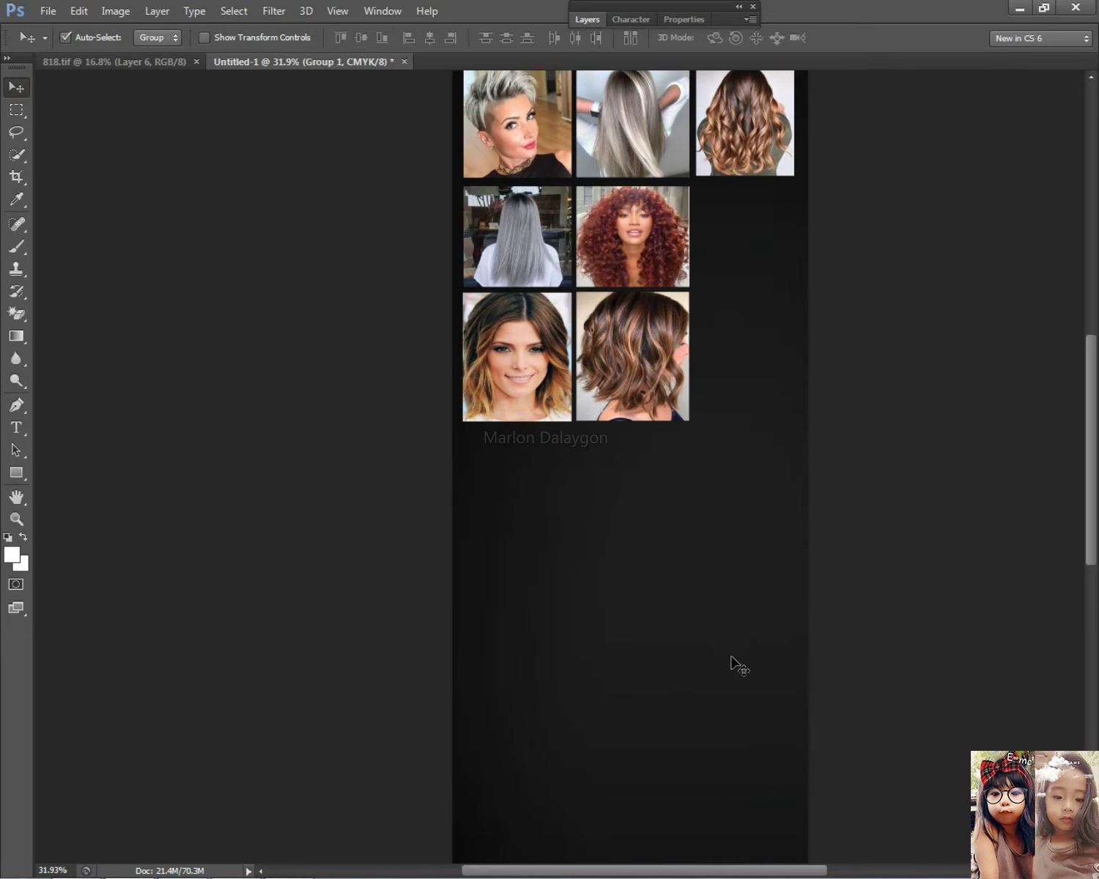
# - Paste the cut-out square of the woman in red and scale it down to about 44.6%
pyautogui.hotkey('ctrl', 'v')
pyautogui.hotkey('ctrl', 't')
pyautogui.moveTo(566, 495); pyautogui.dragTo(714, 626)
pyautogui.moveTo(804, 701); pyautogui.dragTo(692, 598)
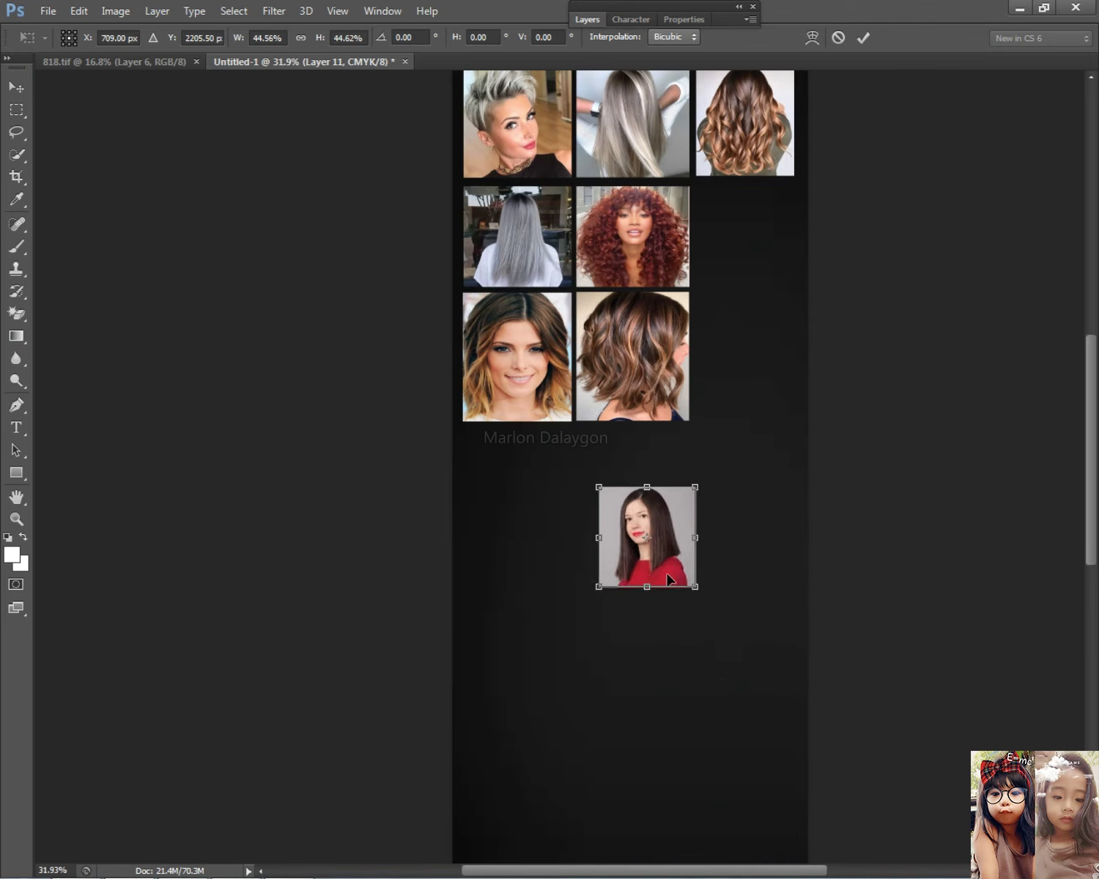
pyautogui.press('Return')
# - Ungroup Group 1 so the photo of the woman in red can be selected on its own
pyautogui.click(657, 607)
pyautogui.press('Return')
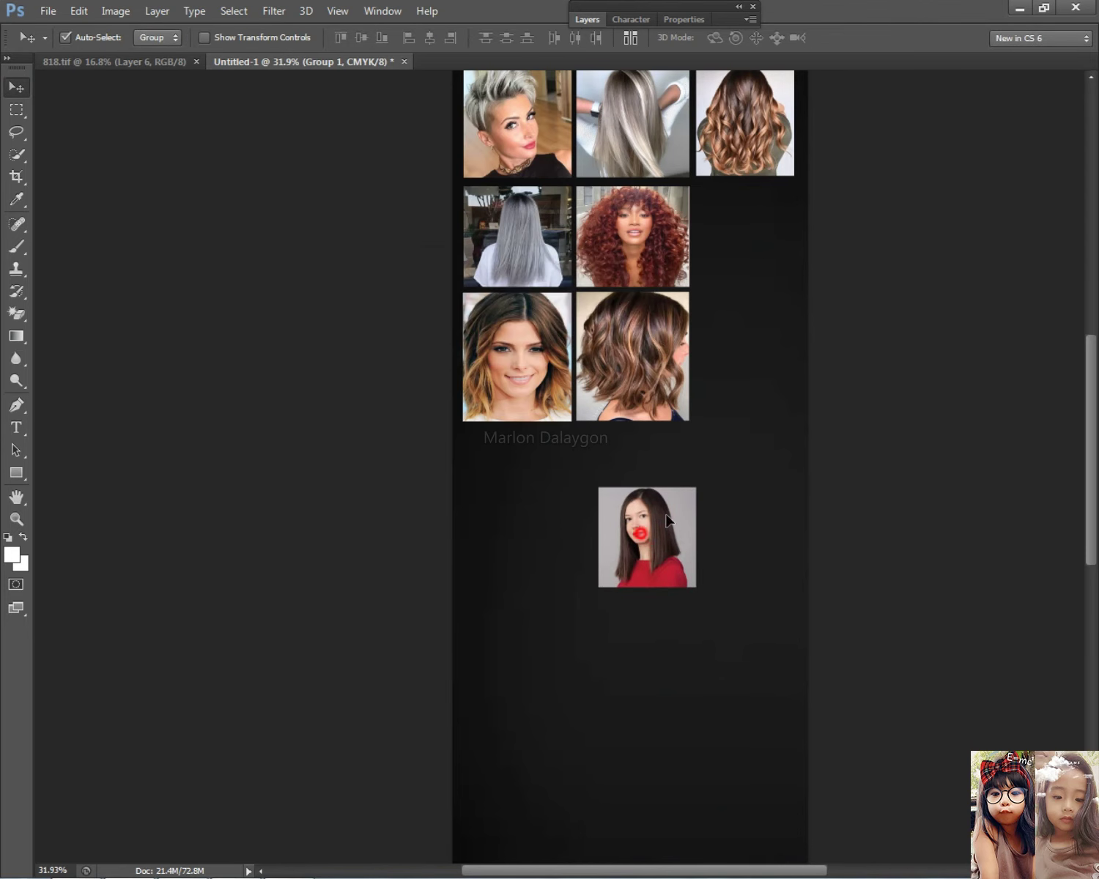
pyautogui.rightClick(631, 485)
pyautogui.click(674, 510)
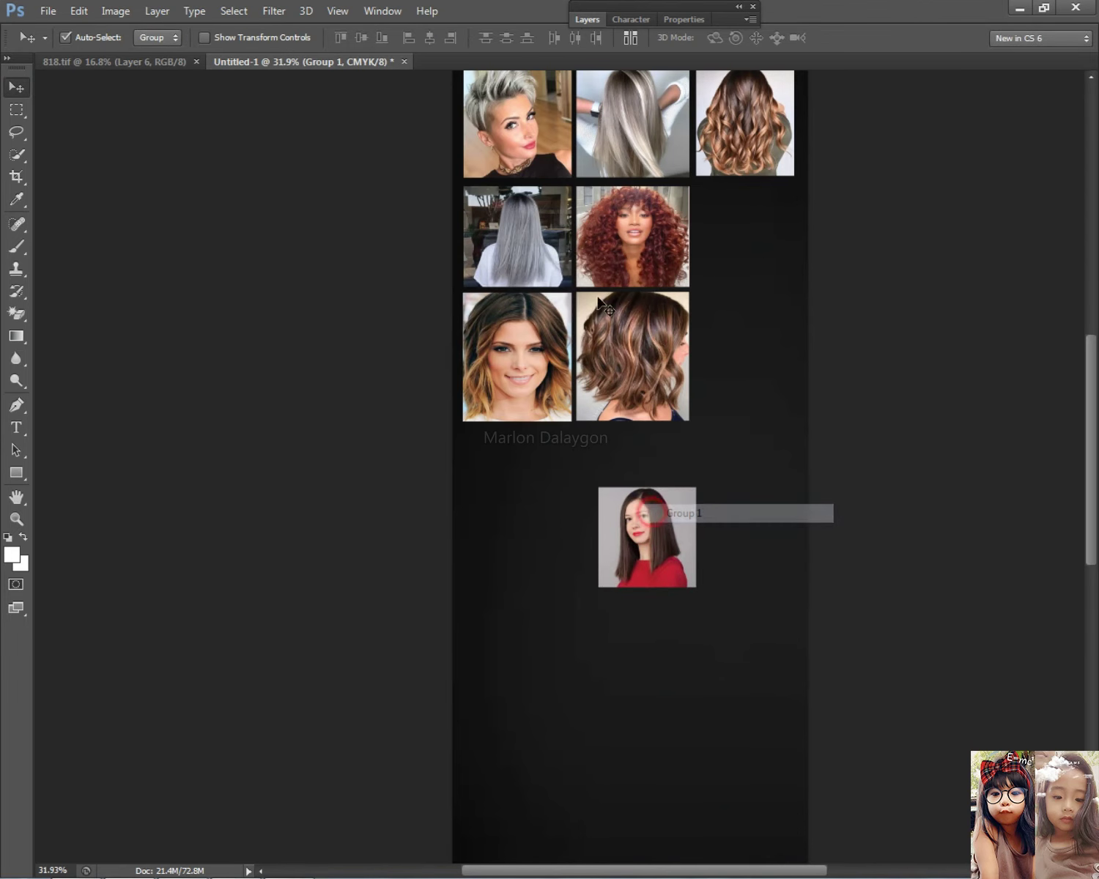
pyautogui.click(586, 20)
pyautogui.rightClick(680, 444)
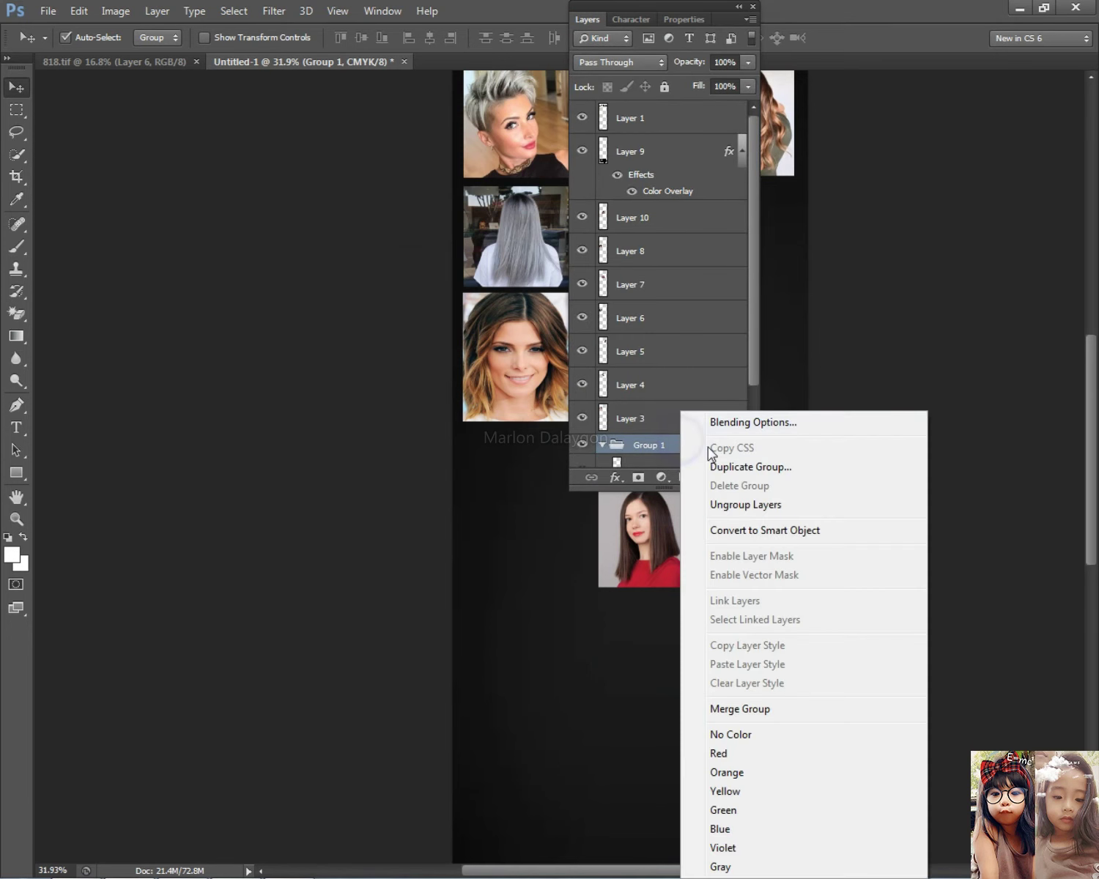
pyautogui.click(722, 506)
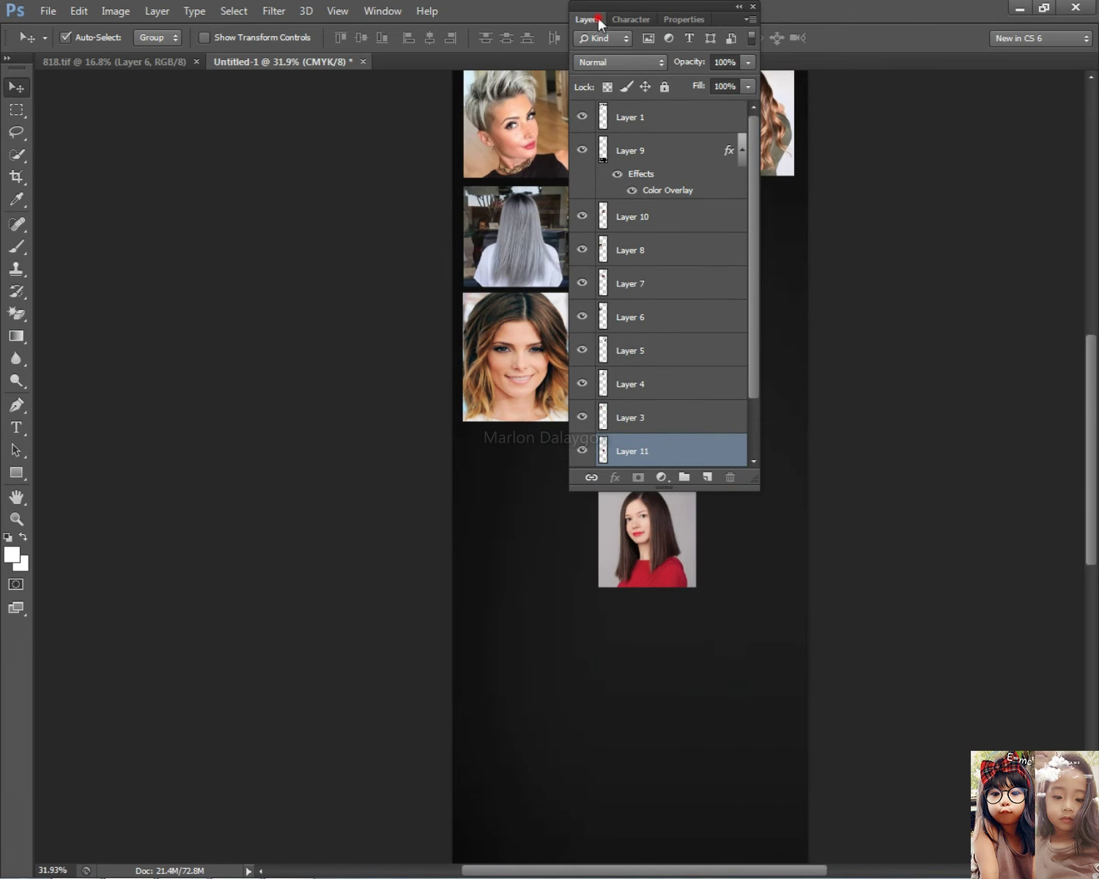
pyautogui.click(597, 18)
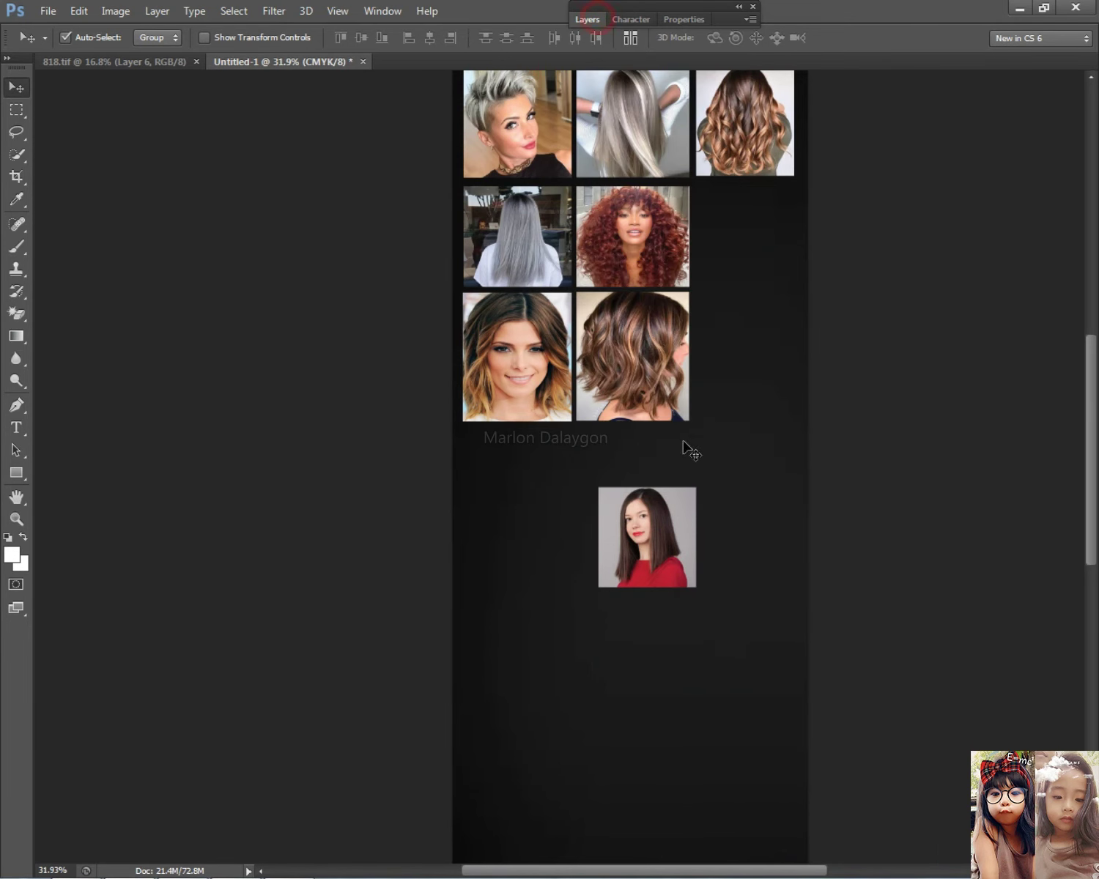
# - Move the photo of the woman in red to the empty end of the second row and align it with the photo above
pyautogui.rightClick(677, 515)
pyautogui.click(707, 517)
pyautogui.moveTo(663, 524); pyautogui.dragTo(769, 223)
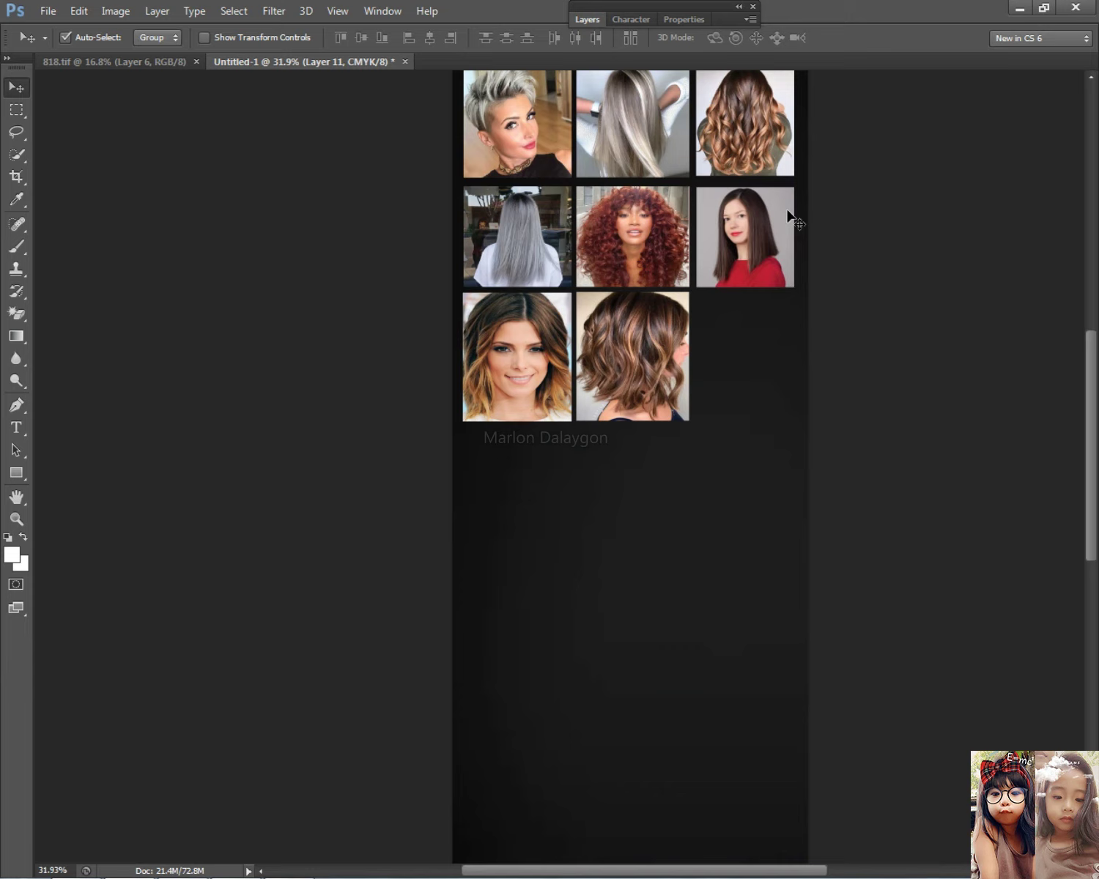
pyautogui.scroll(3, 774, 223)
pyautogui.hotkey('ctrl', 't')
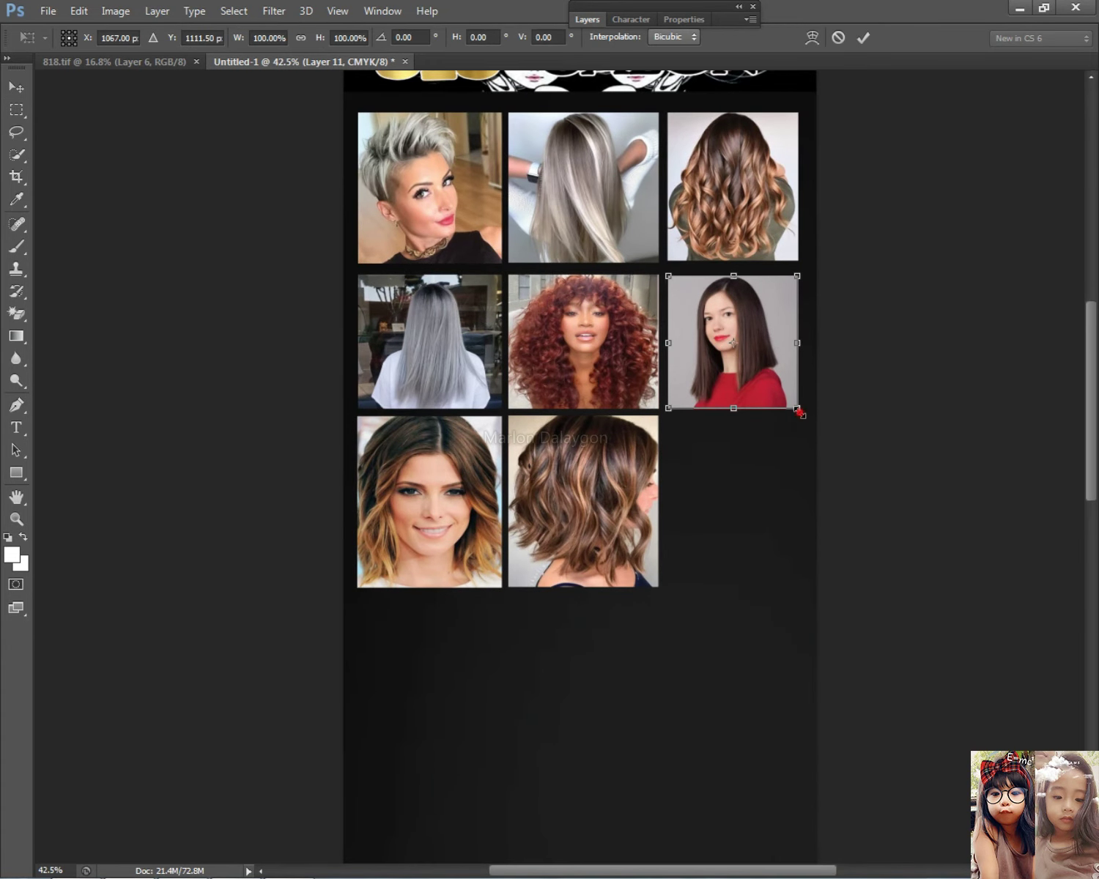
pyautogui.press('Return')
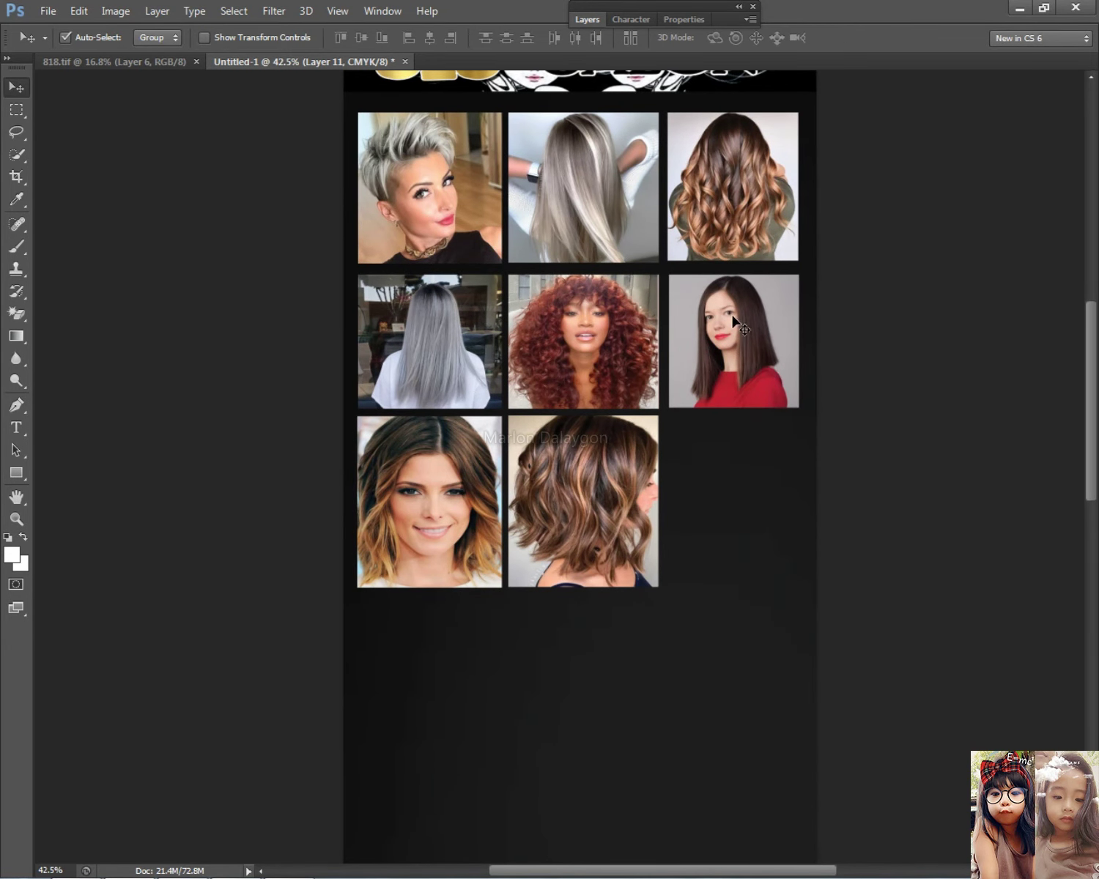
pyautogui.scroll(-1, 735, 322)
pyautogui.scroll(2, 785, 361)
# - Switch to Chrome and browse further "rebond hair" results, previewing the HubPages volume rebond photo
pyautogui.hotkey('alt', 'Tab')
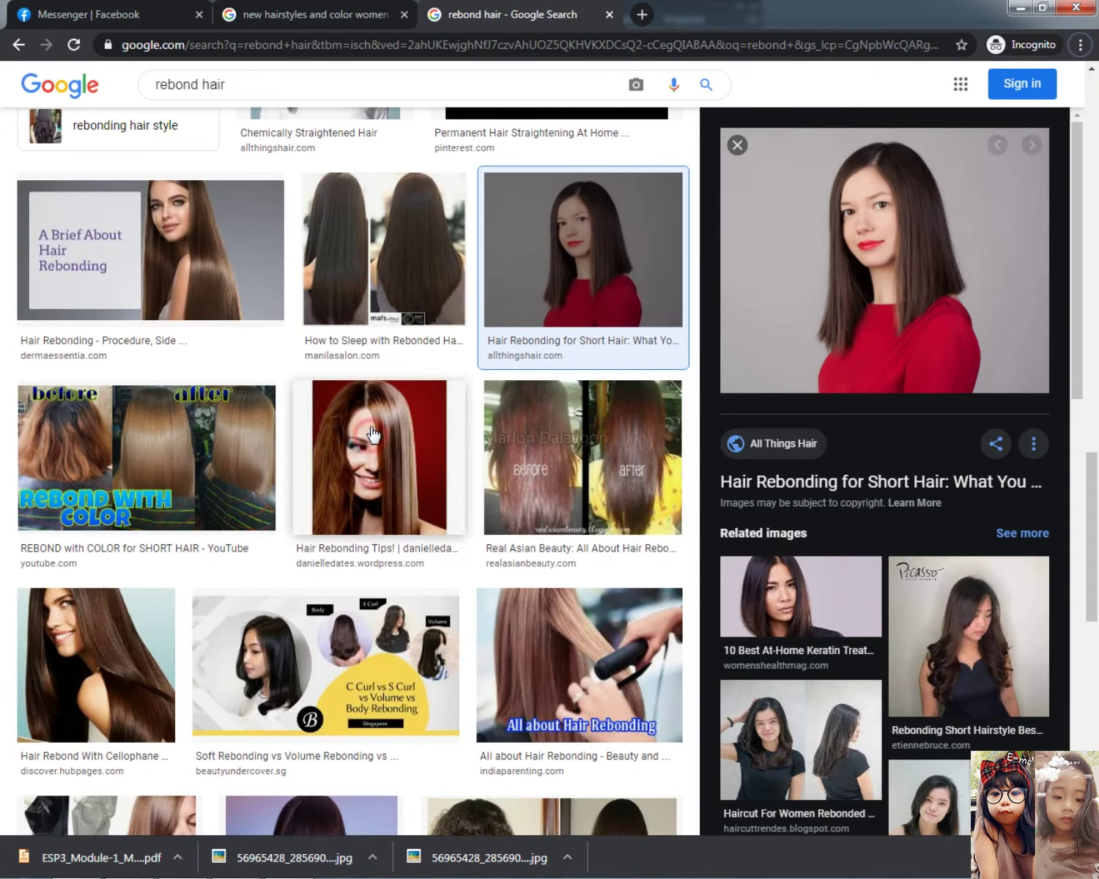
pyautogui.scroll(-6, 863, 570)
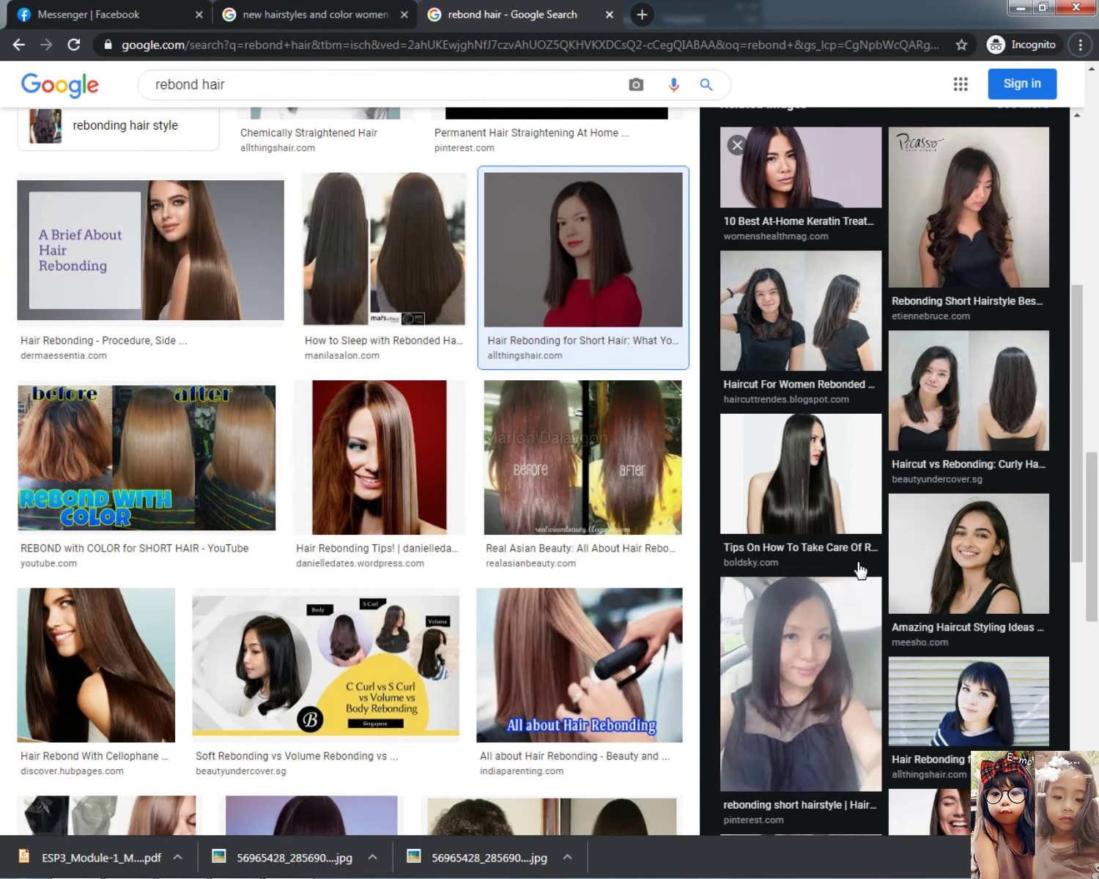
pyautogui.scroll(-5, 861, 570)
pyautogui.scroll(-5, 445, 516)
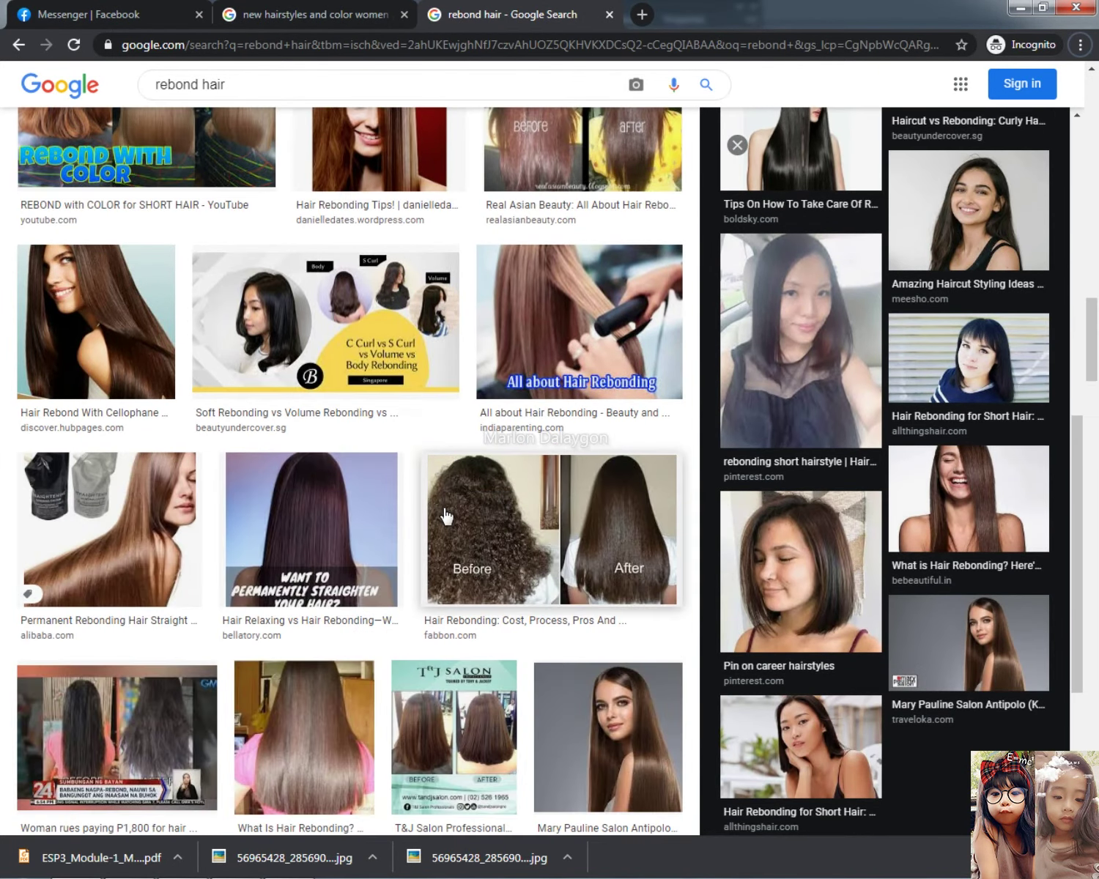
pyautogui.scroll(-4, 446, 513)
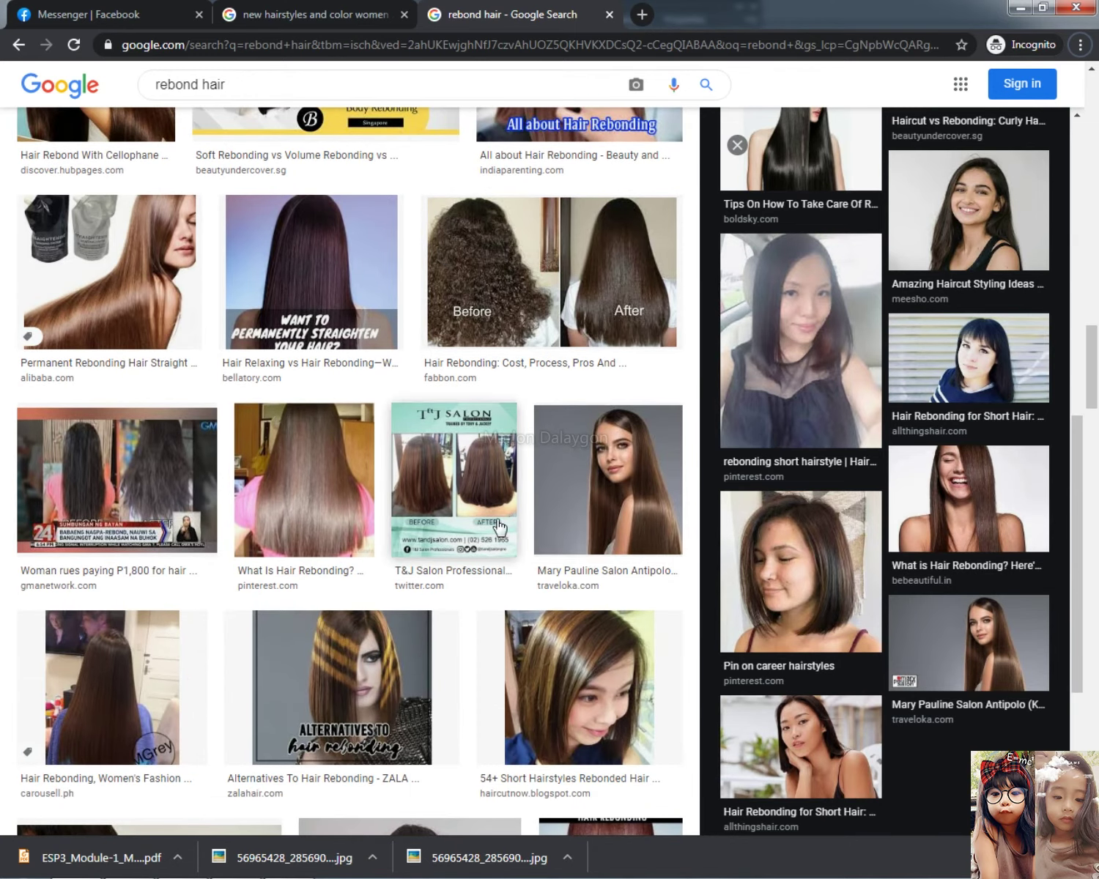
pyautogui.scroll(-11, 472, 546)
pyautogui.scroll(-5, 472, 546)
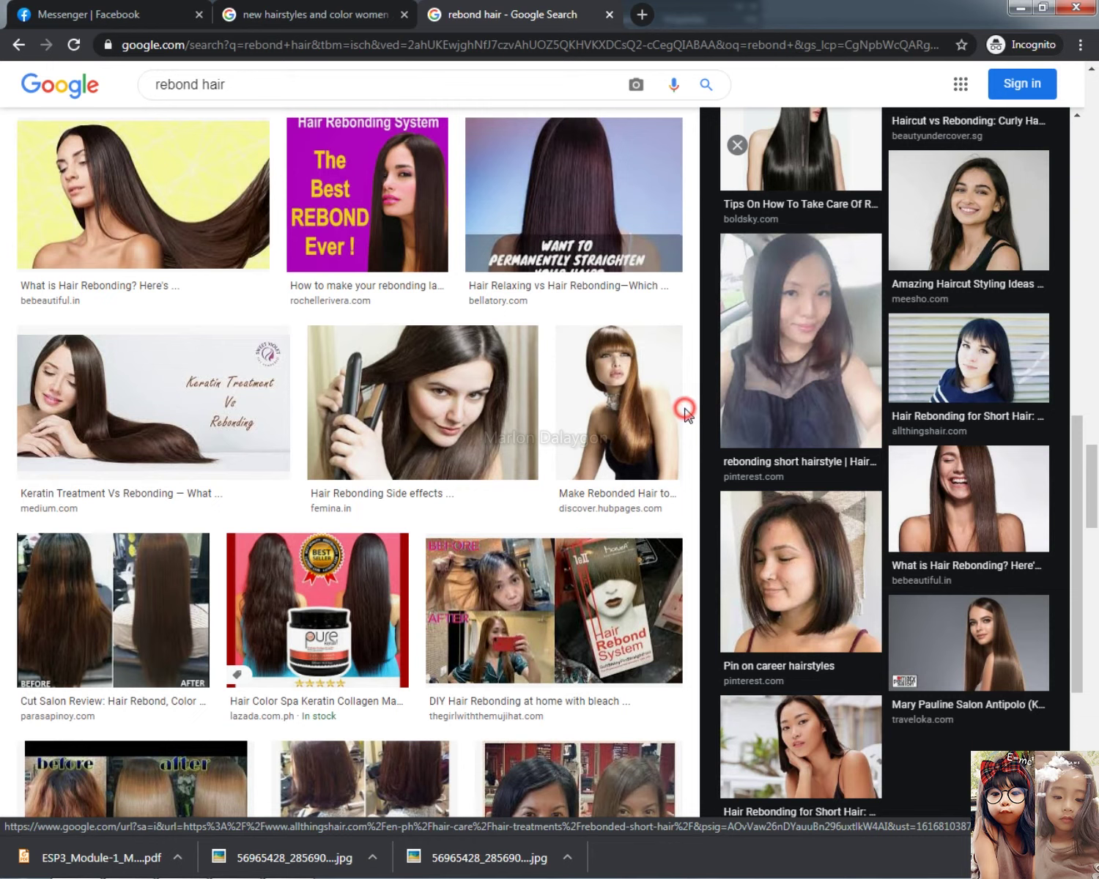
pyautogui.click(664, 414)
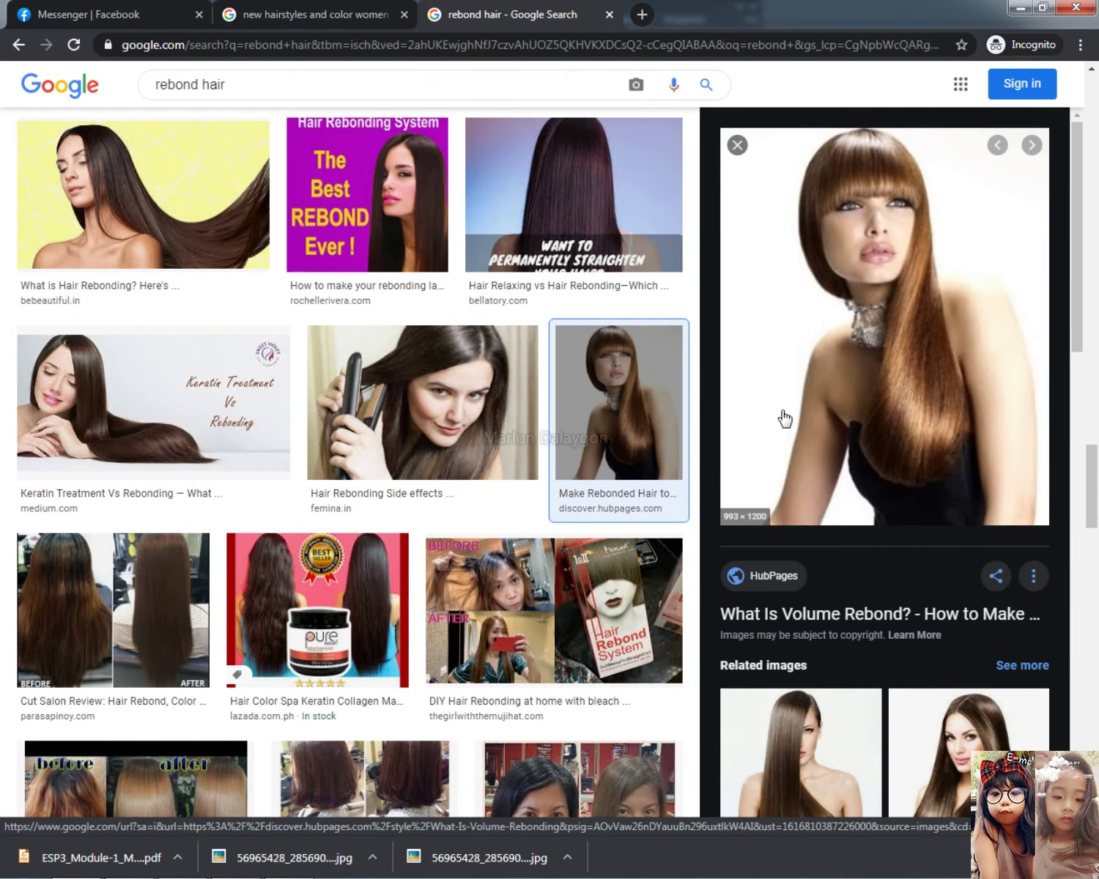
# - Open the Bangs Prime Salon photo from the related images, copy the image and paste it into the Photoshop banner
pyautogui.scroll(-8, 802, 373)
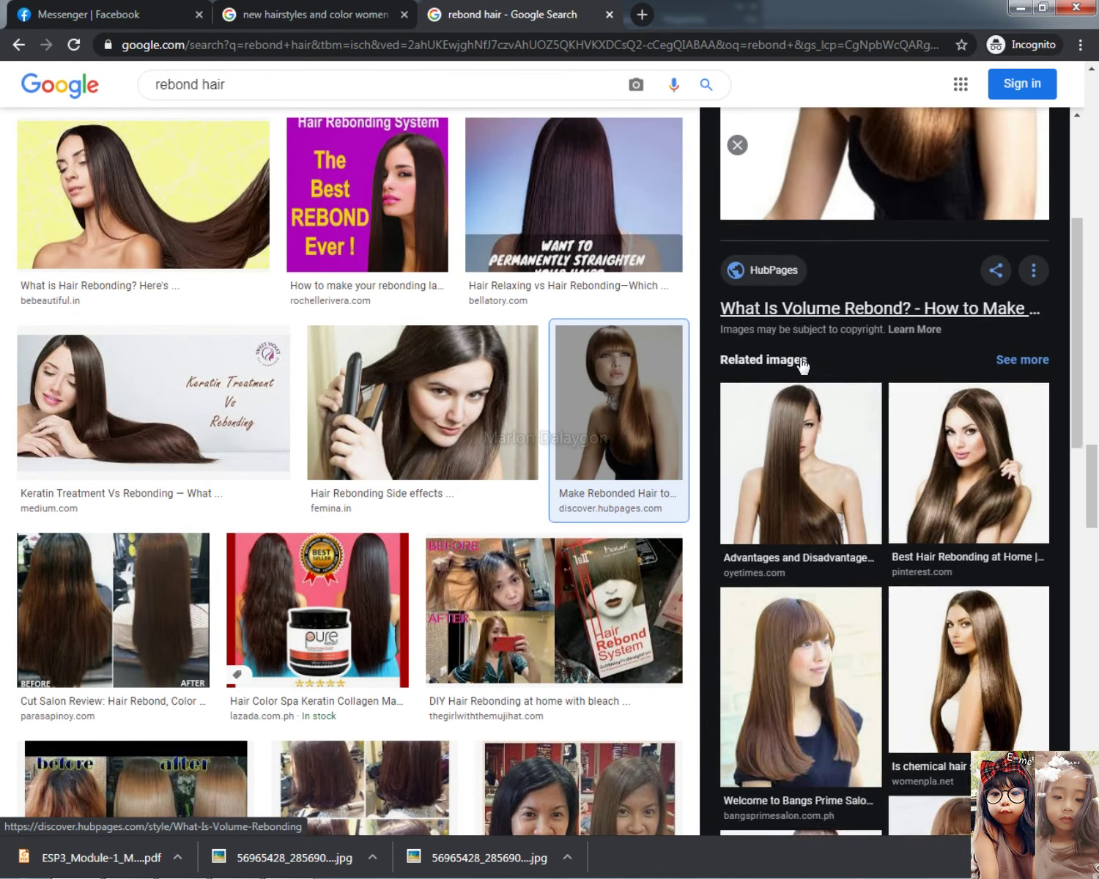
pyautogui.click(834, 396)
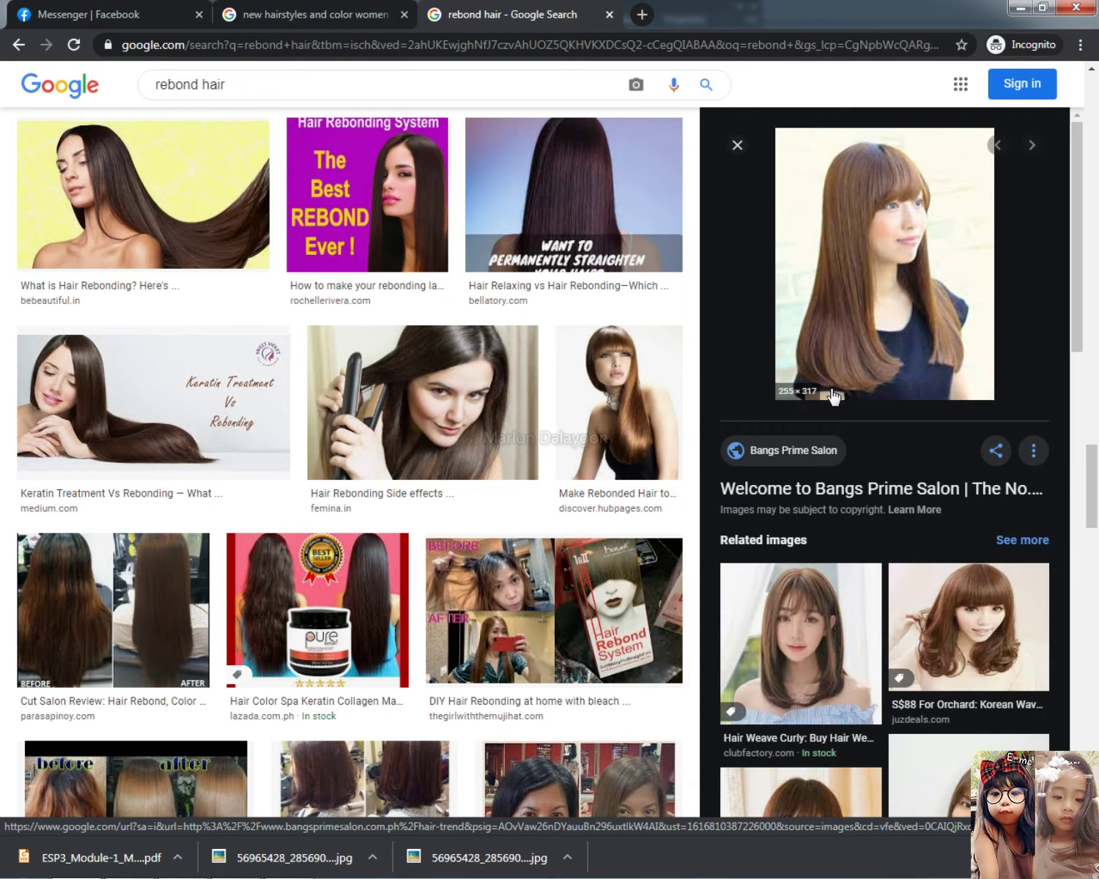
pyautogui.rightClick(894, 275)
pyautogui.click(898, 444)
pyautogui.hotkey('alt', 'Tab')
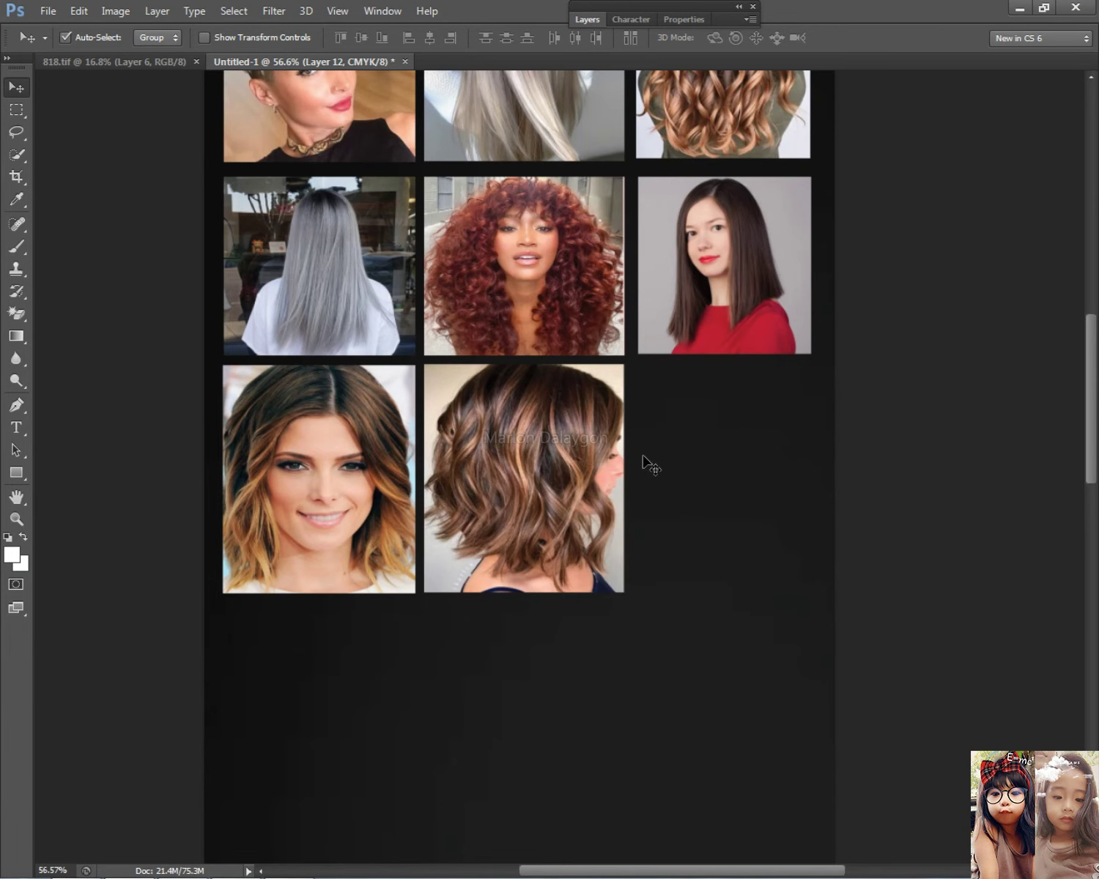
# - Copy the Bangs Prime Salon image again from Chrome and paste it into the banner once more
pyautogui.hotkey('alt', 'Tab')
pyautogui.rightClick(854, 200)
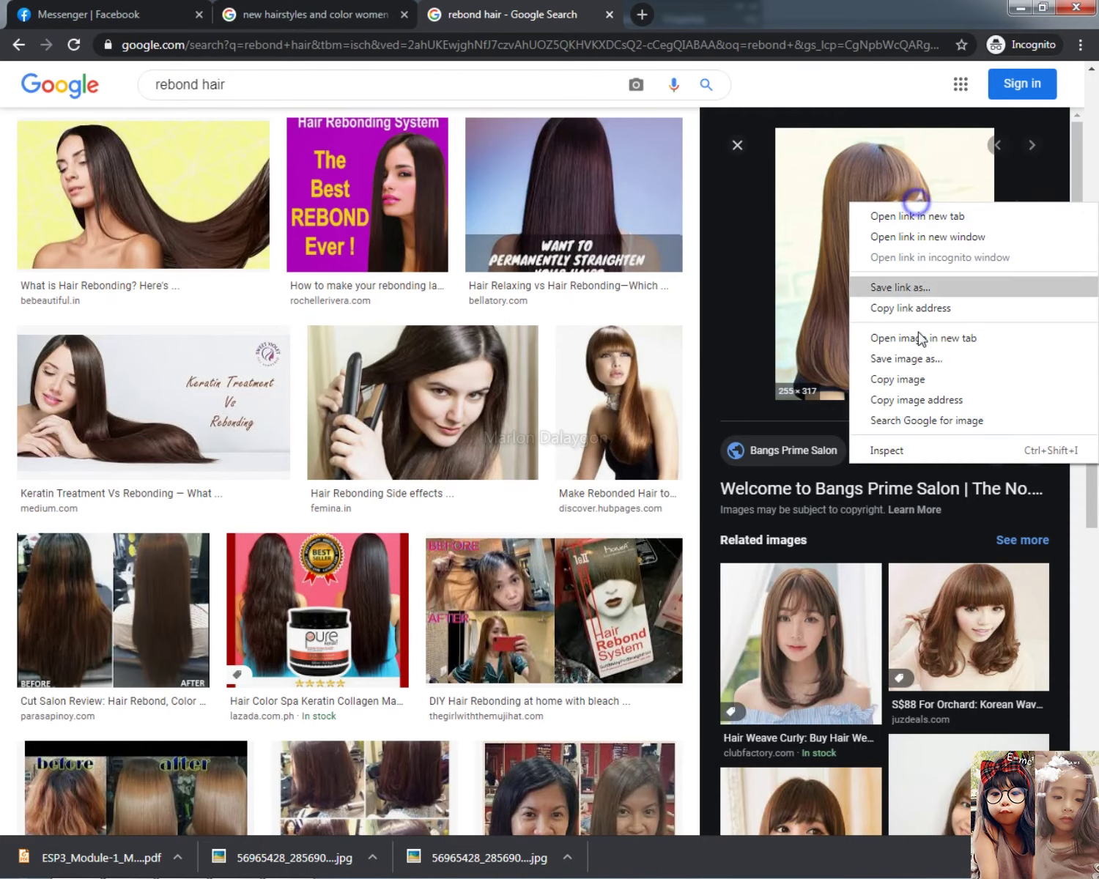
pyautogui.click(913, 383)
pyautogui.hotkey('alt', 'Tab')
pyautogui.click(383, 433)
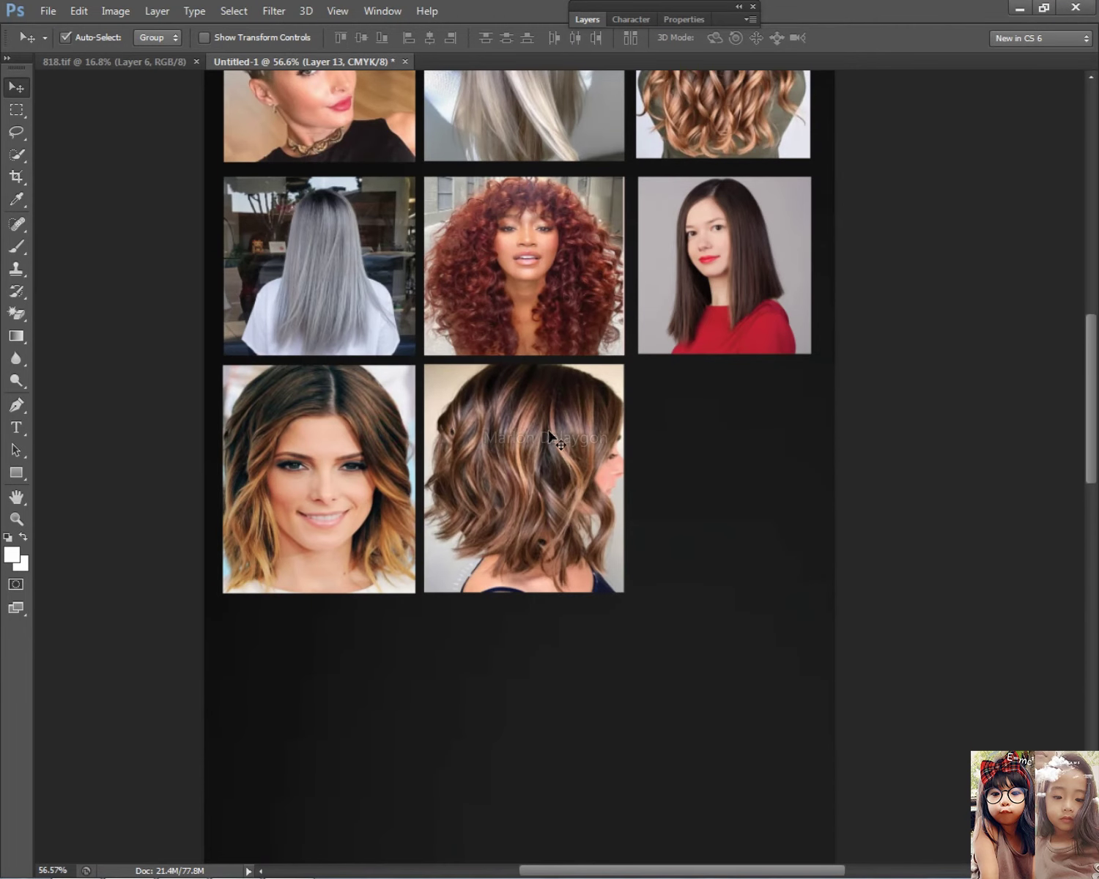
# - Bring the newly pasted salon photo to the front of the layer stack
pyautogui.keyDown('alt'); pyautogui.scroll(-3, 558, 433); pyautogui.keyUp('alt')
pyautogui.click(118, 10)
pyautogui.click(156, 10)
pyautogui.click(206, 412)
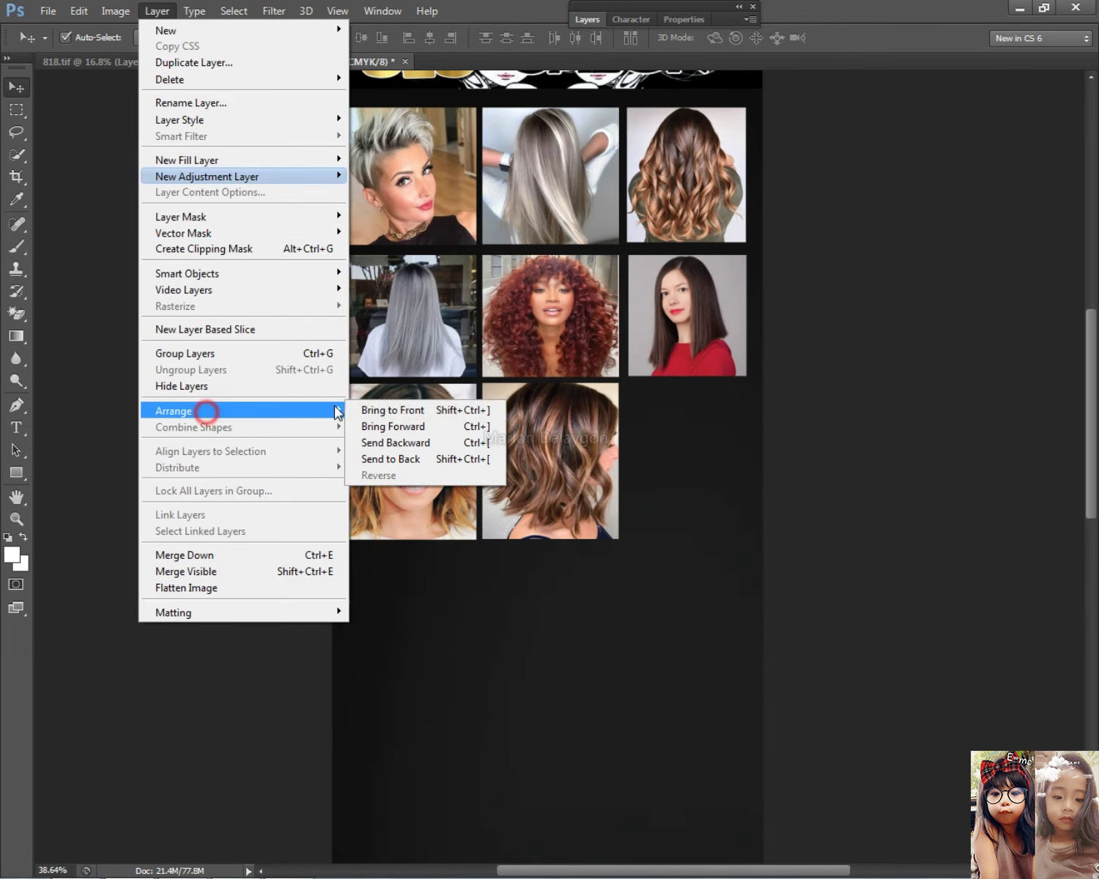
pyautogui.click(392, 410)
# - Place the salon photo at the empty end of the third row, scale it to about 140% and stretch its height to match the row
pyautogui.moveTo(615, 451); pyautogui.dragTo(752, 530)
pyautogui.hotkey('ctrl', 't')
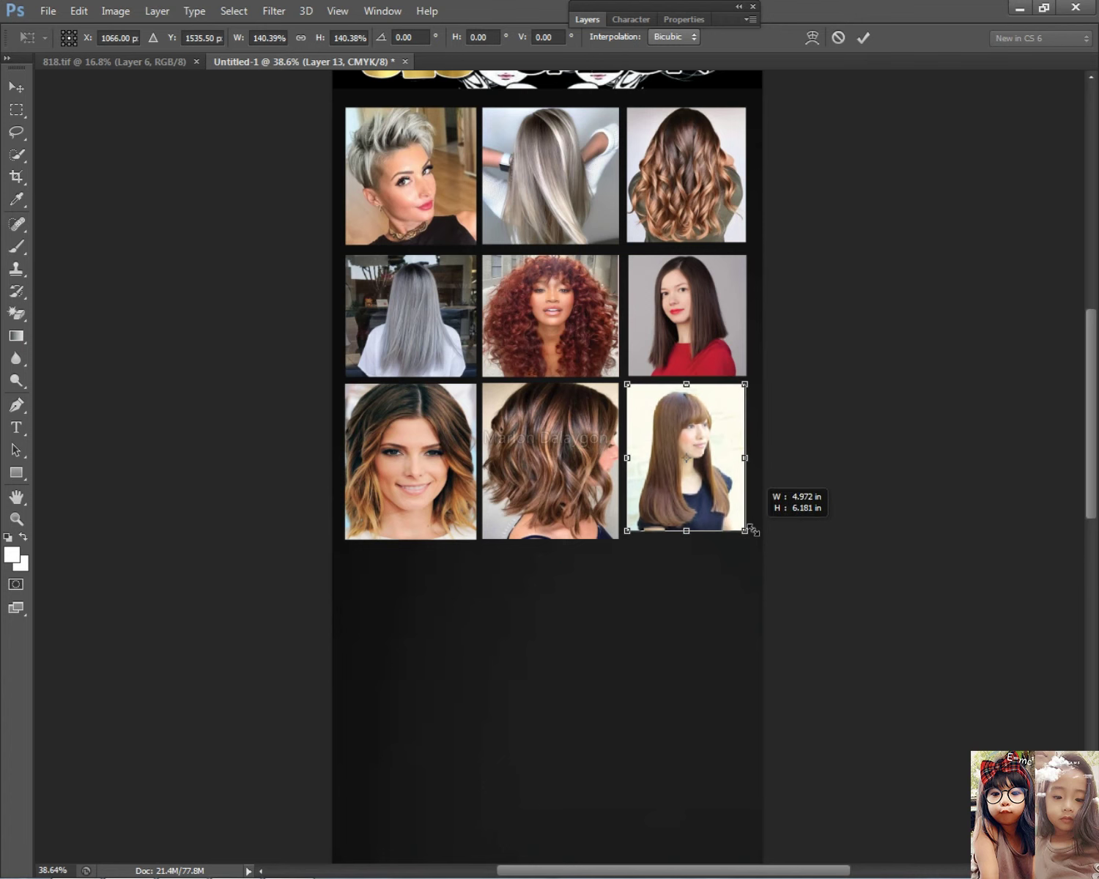
pyautogui.moveTo(687, 531); pyautogui.dragTo(688, 539)
pyautogui.press('Return')
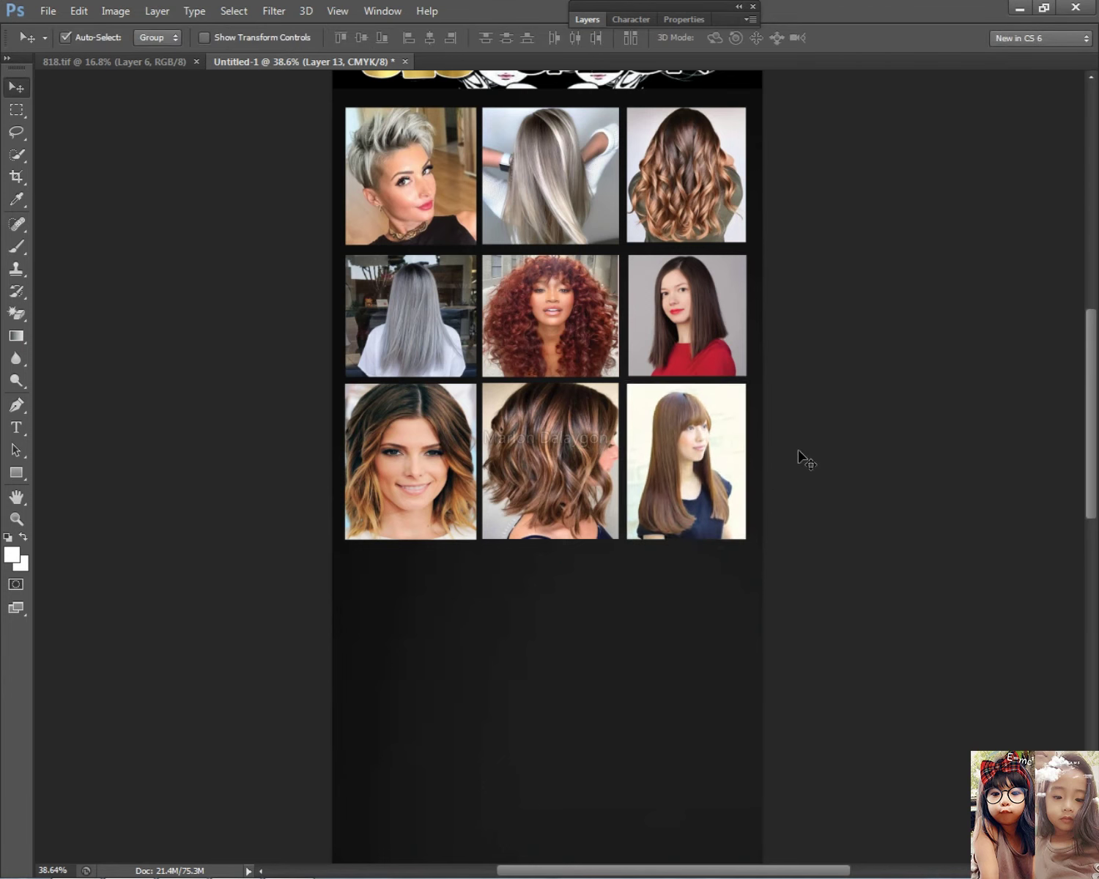
# - Move the Layers panel clear of the banner and delete Layer 12, the redundant duplicate of the salon photo
pyautogui.scroll(-3, 741, 327)
pyautogui.scroll(4, 571, 400)
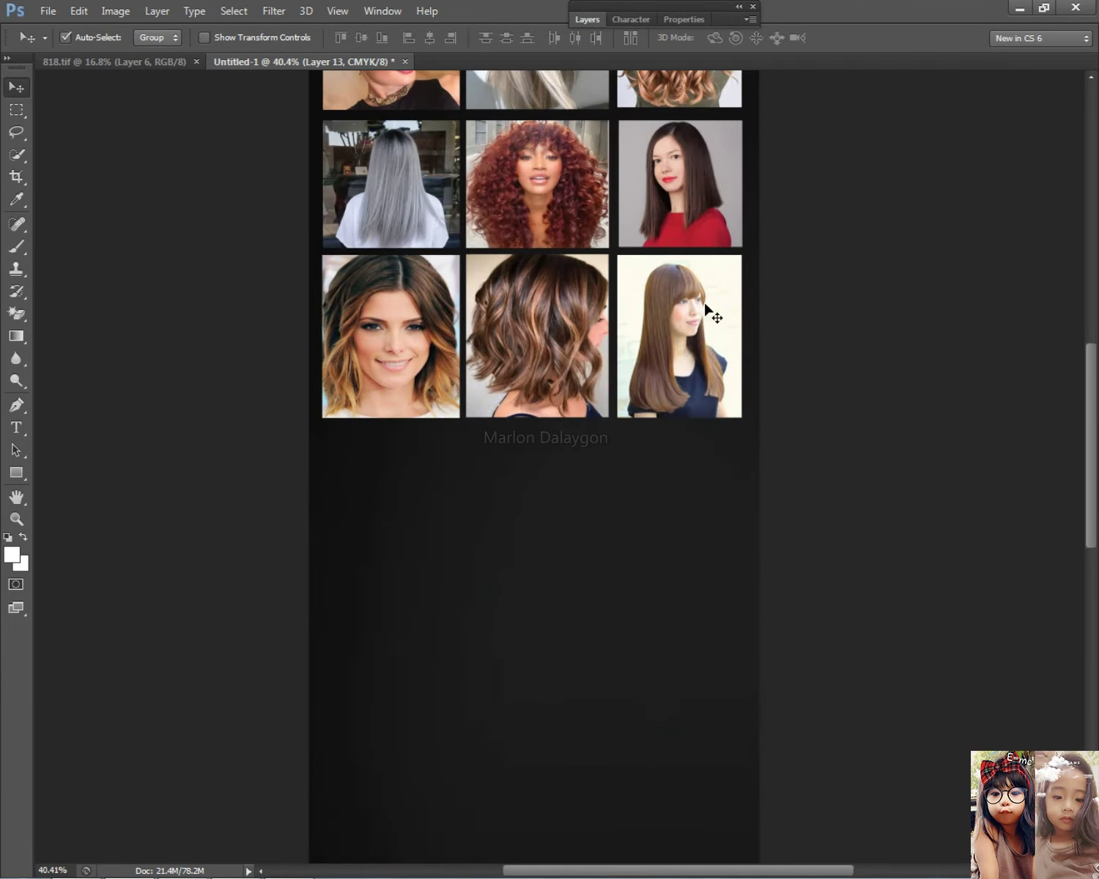
pyautogui.scroll(-2, 717, 308)
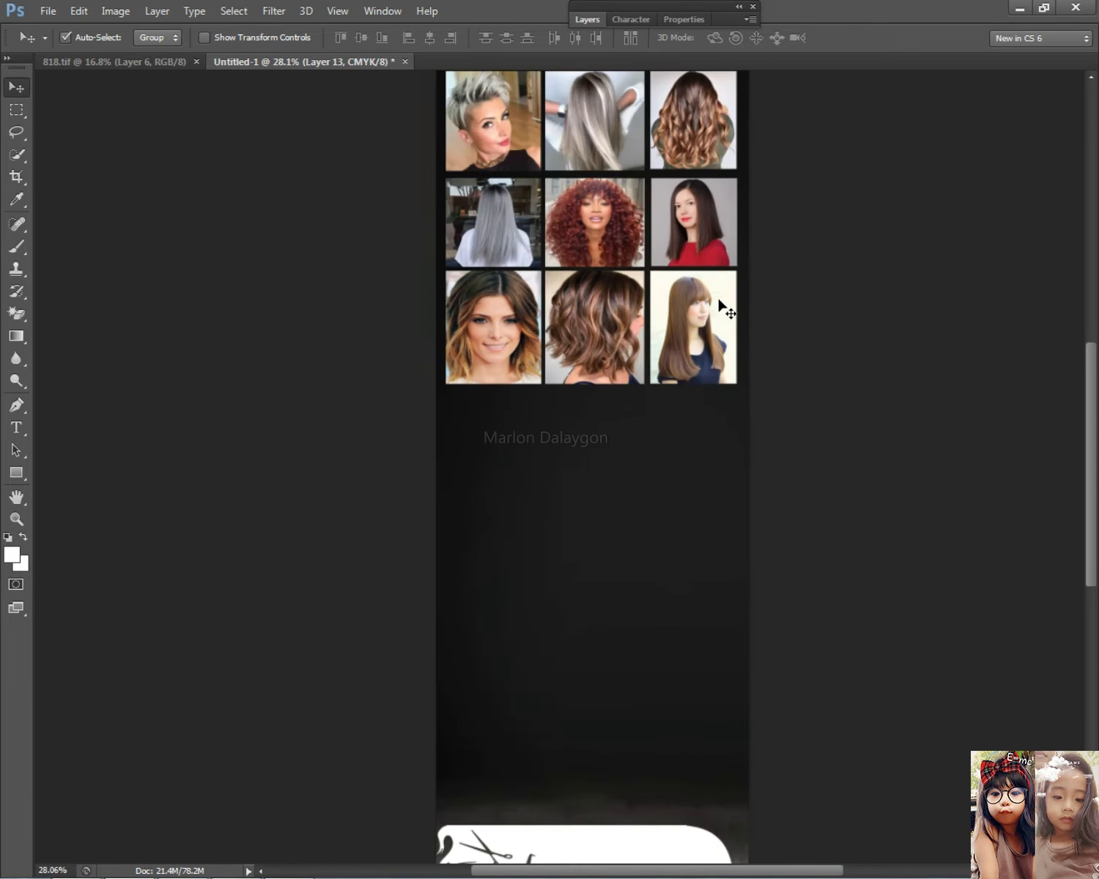
pyautogui.click(587, 19)
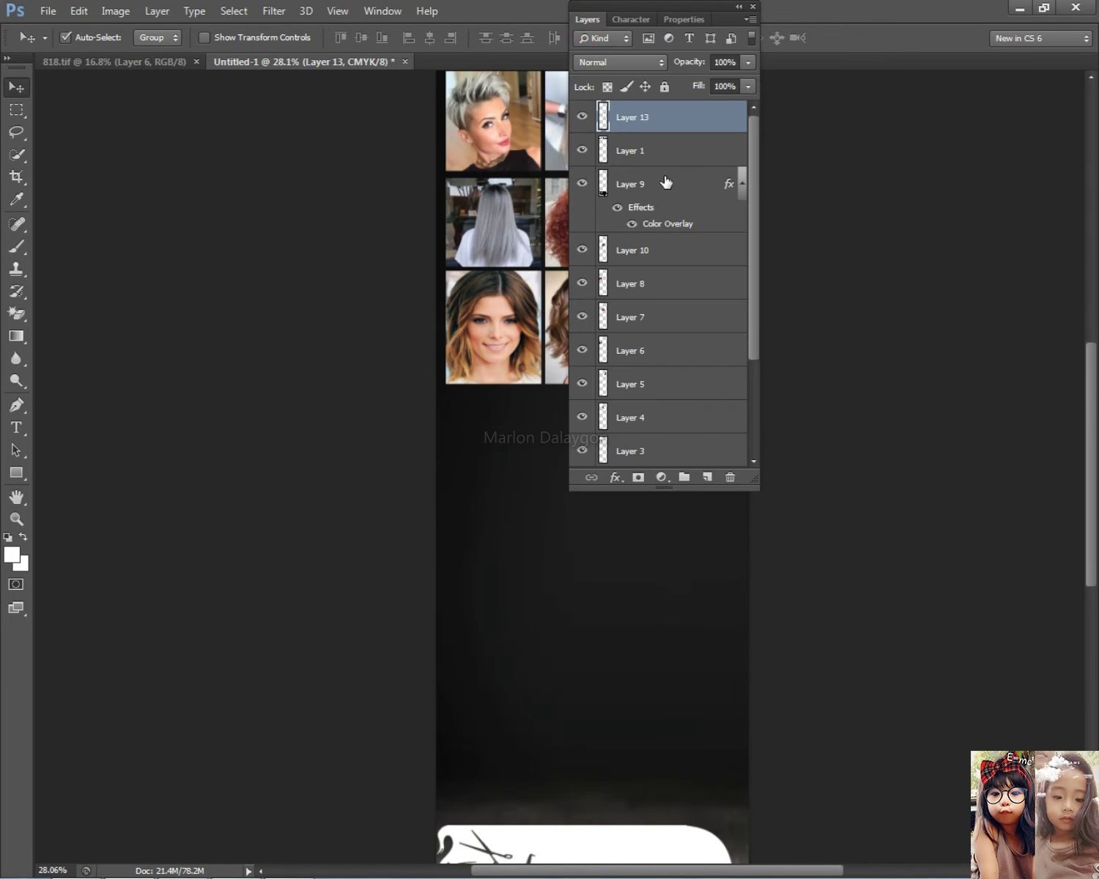
pyautogui.click(664, 154)
pyautogui.click(669, 120)
pyautogui.scroll(-3, 714, 352)
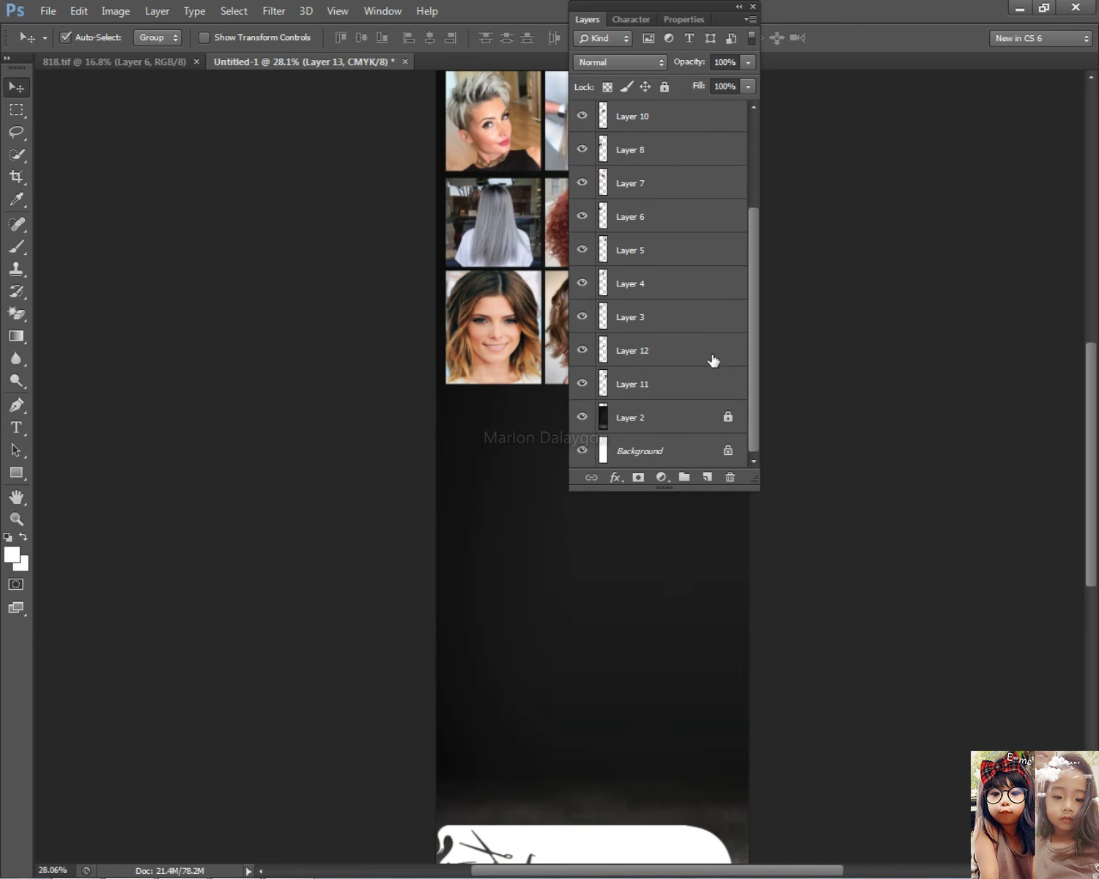
pyautogui.scroll(1, 713, 355)
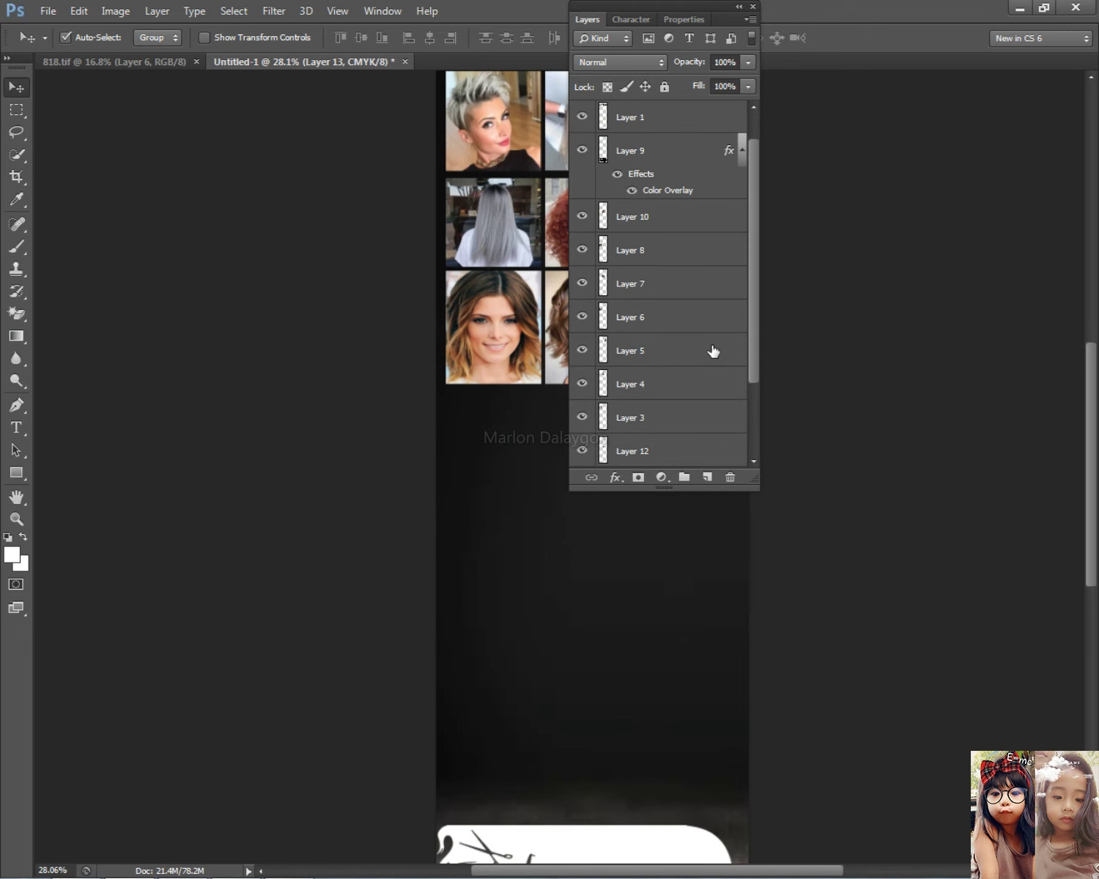
pyautogui.scroll(-1, 713, 352)
pyautogui.click(671, 384)
pyautogui.moveTo(626, 3); pyautogui.dragTo(999, 71)
pyautogui.press('Delete')
pyautogui.press('Delete')
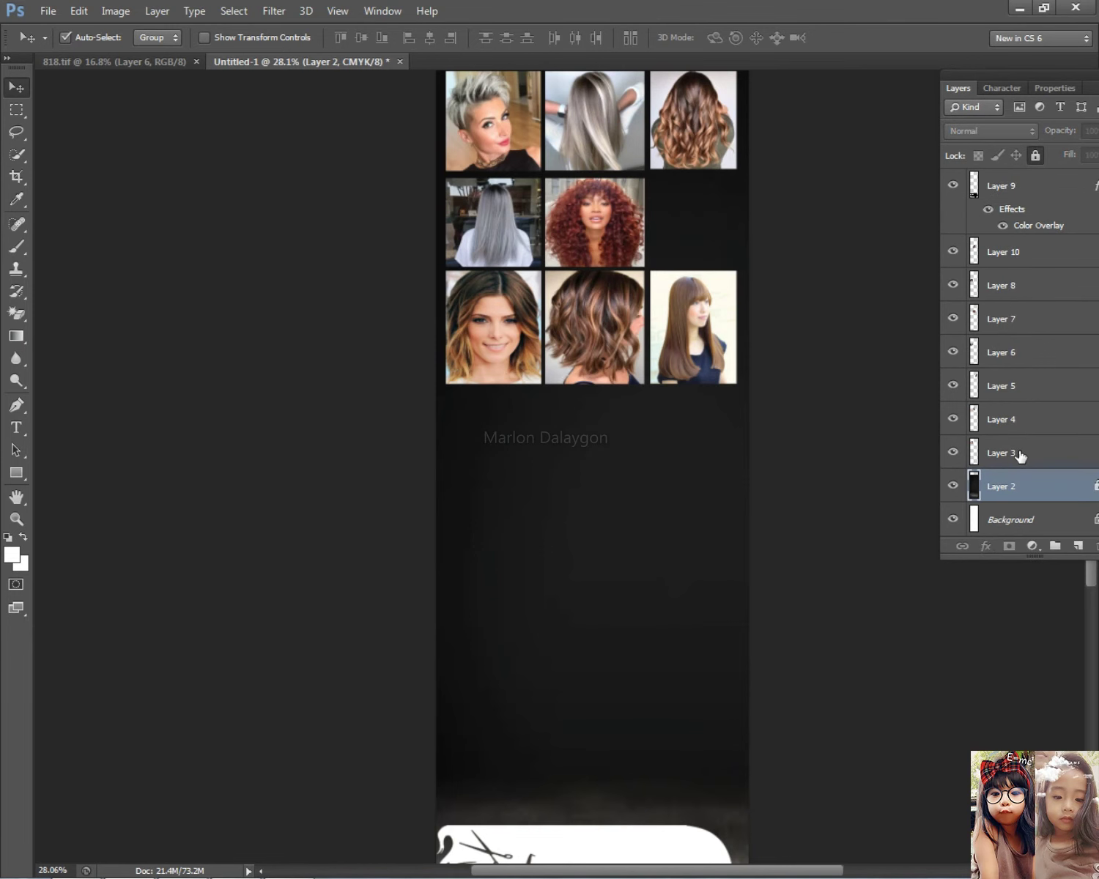
pyautogui.hotkey('ctrl', 'z')
pyautogui.doubleClick(958, 92)
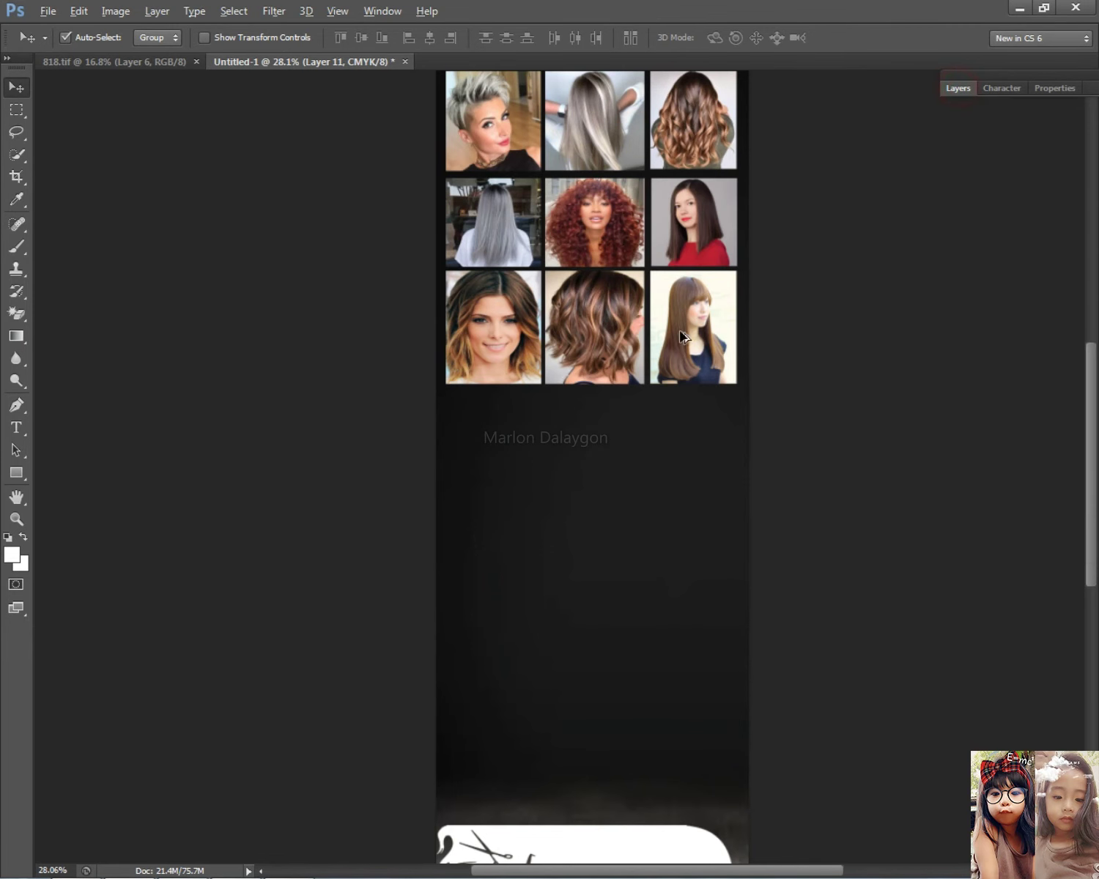
# - Switch to Chrome and browse the "rebond hair" and "new hairstyles and color women 2021" image results for another banner photo
pyautogui.hotkey('alt', 'Tab')
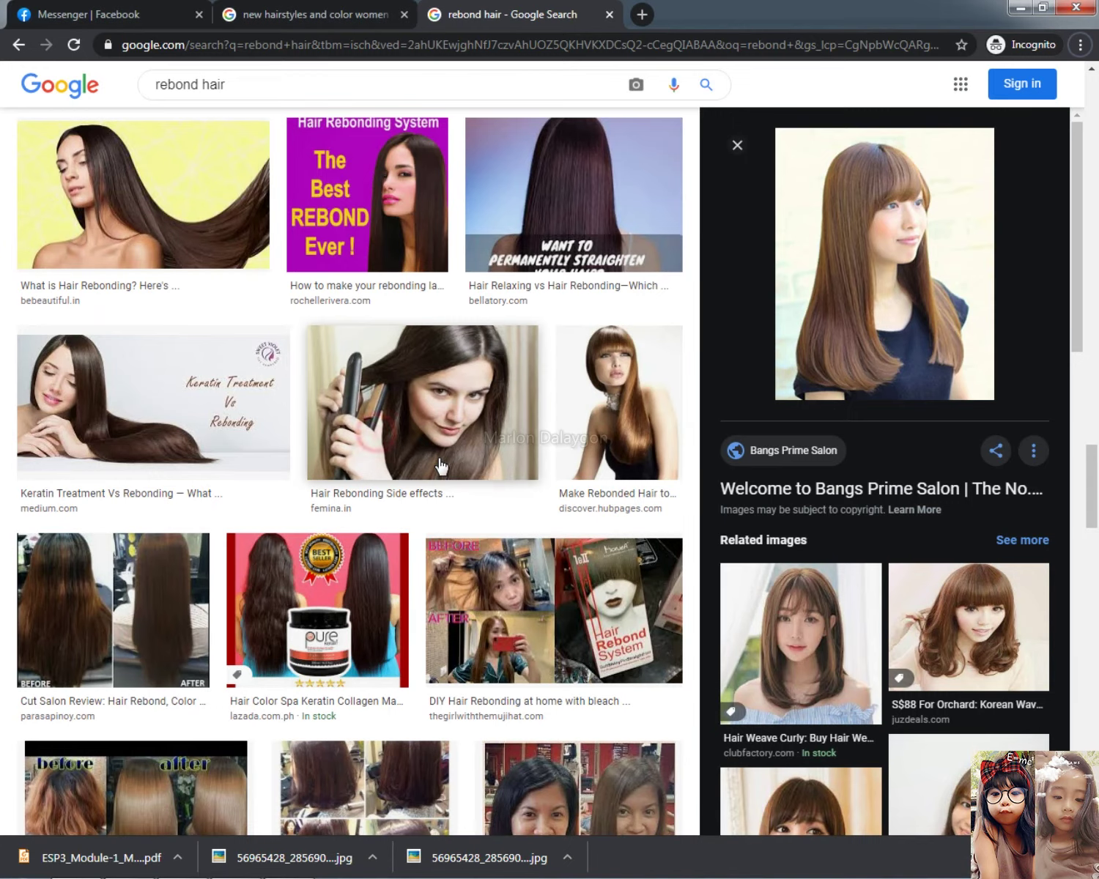
pyautogui.scroll(-20, 442, 466)
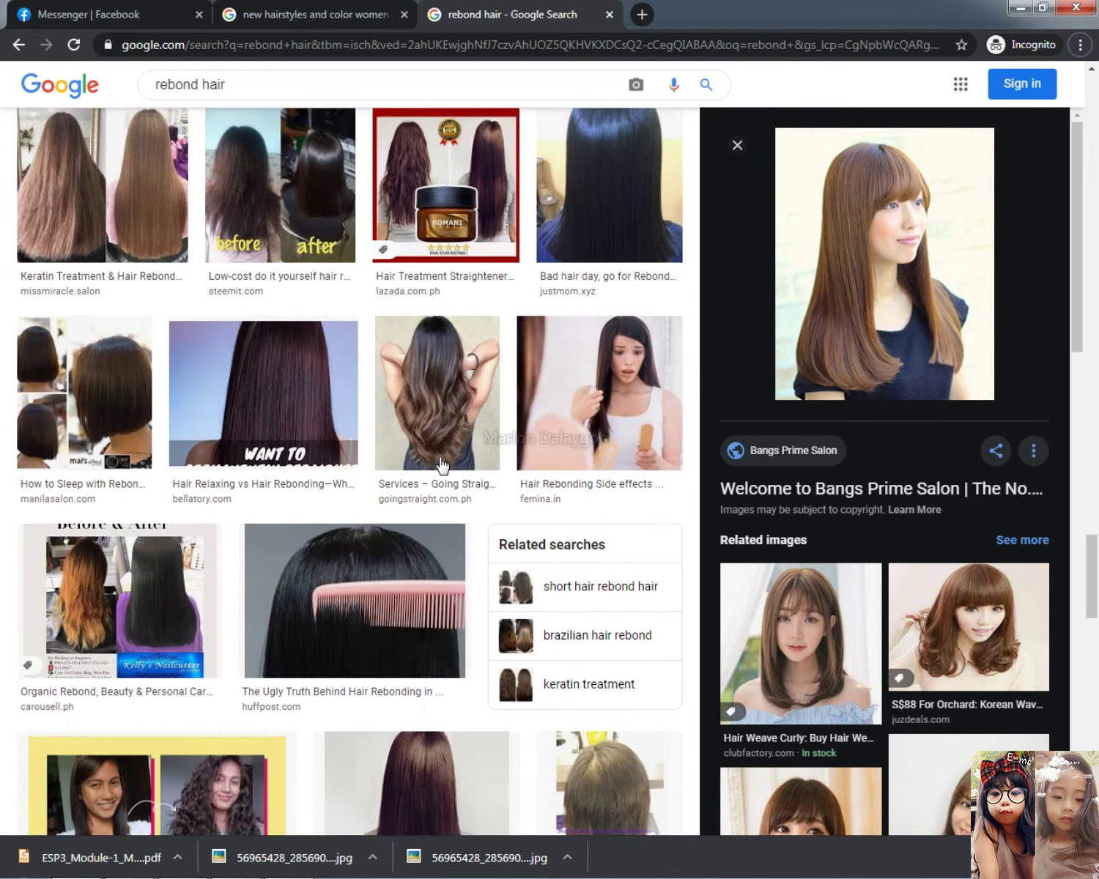
pyautogui.scroll(-8, 441, 466)
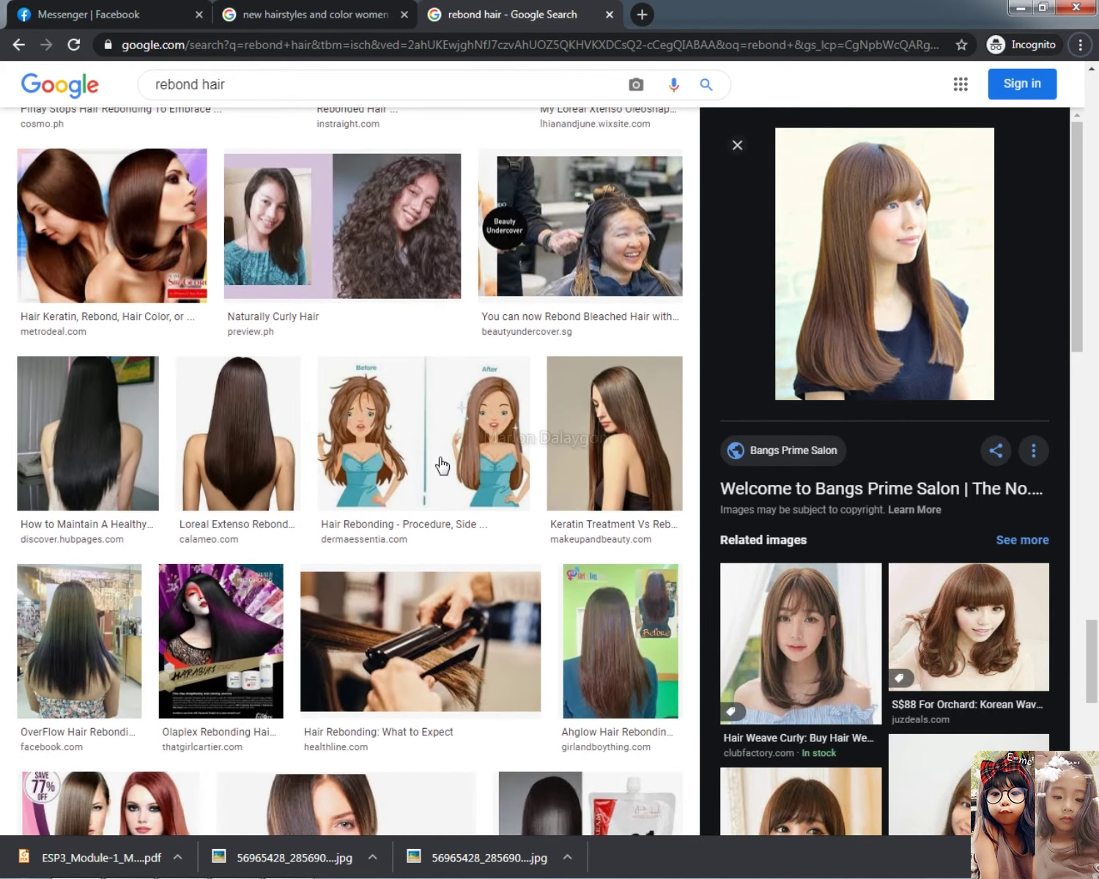
pyautogui.hotkey('ctrl', 'shift', 'Tab')
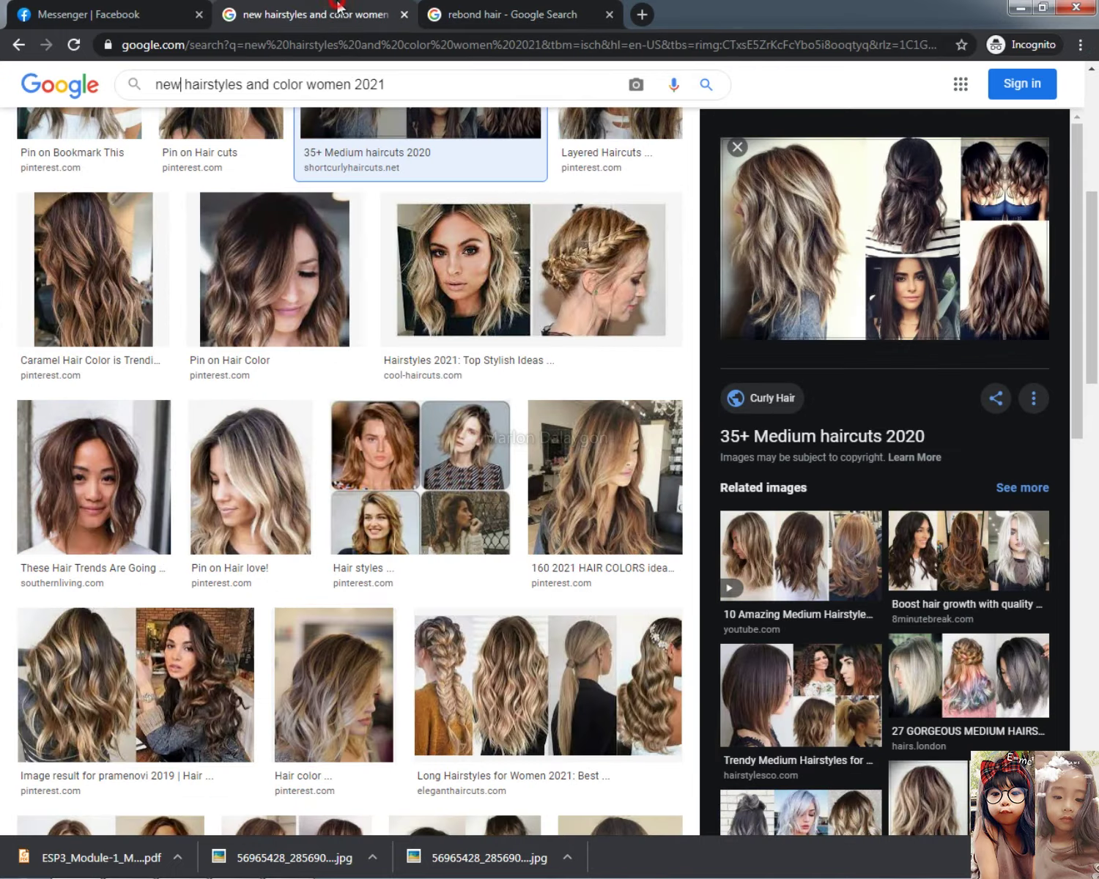
pyautogui.scroll(-5, 355, 348)
pyautogui.scroll(-15, 355, 348)
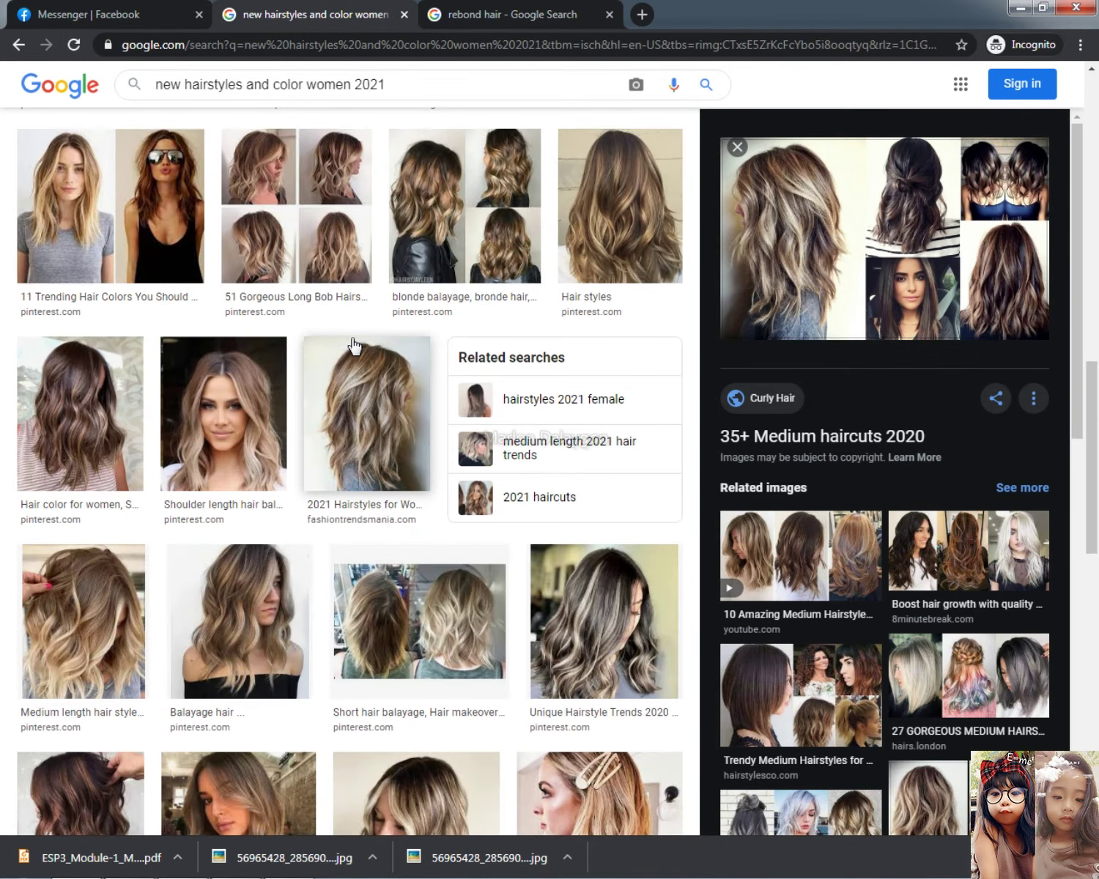
pyautogui.scroll(-7, 355, 342)
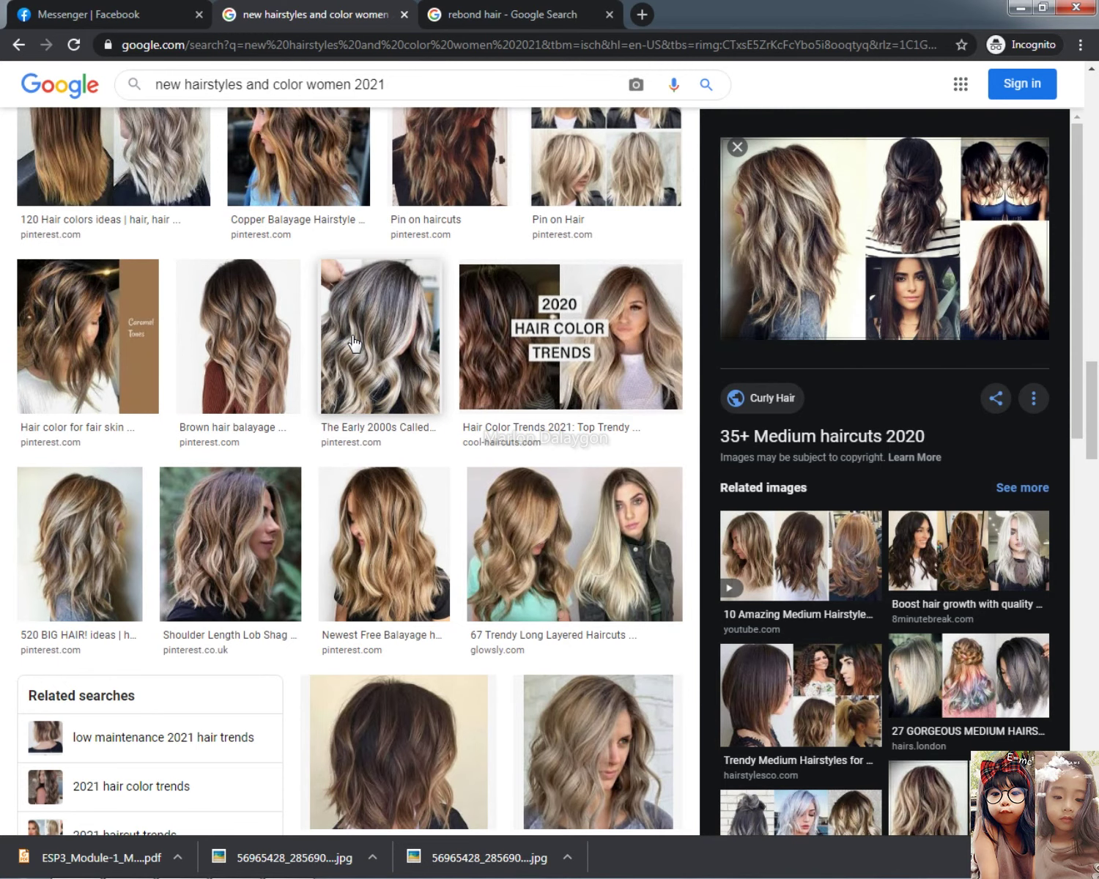
pyautogui.scroll(-4, 230, 329)
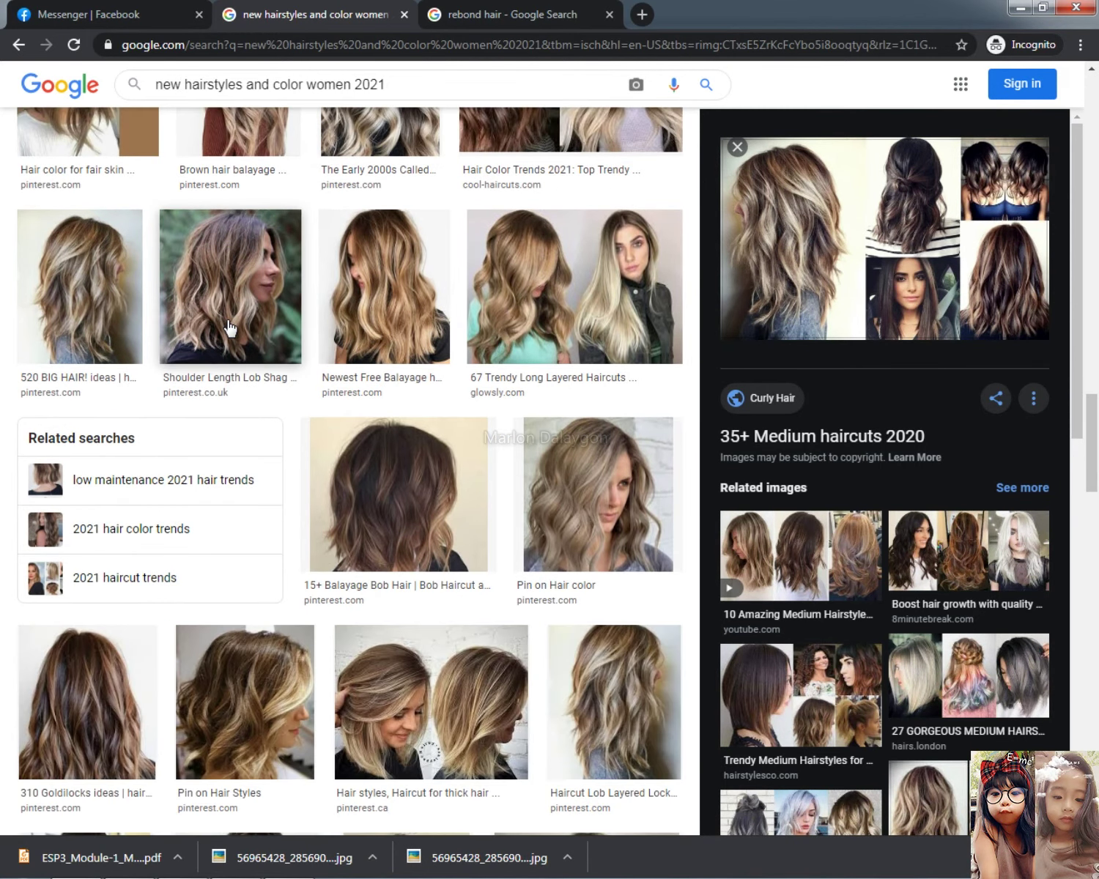
pyautogui.scroll(-7, 229, 329)
pyautogui.scroll(3, 229, 328)
pyautogui.scroll(1, 229, 328)
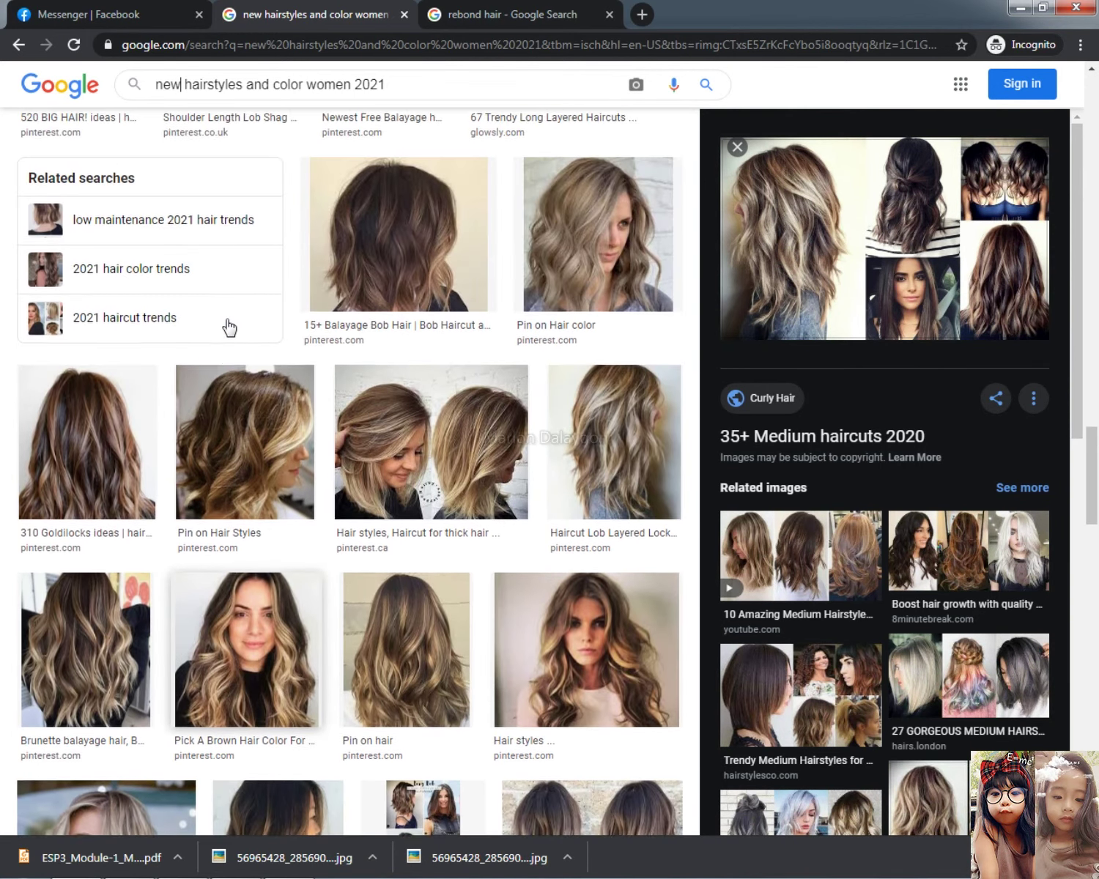
# - Preview the "Hair styles, Haircut for thick hair" image and look through the results below it
pyautogui.click(349, 390)
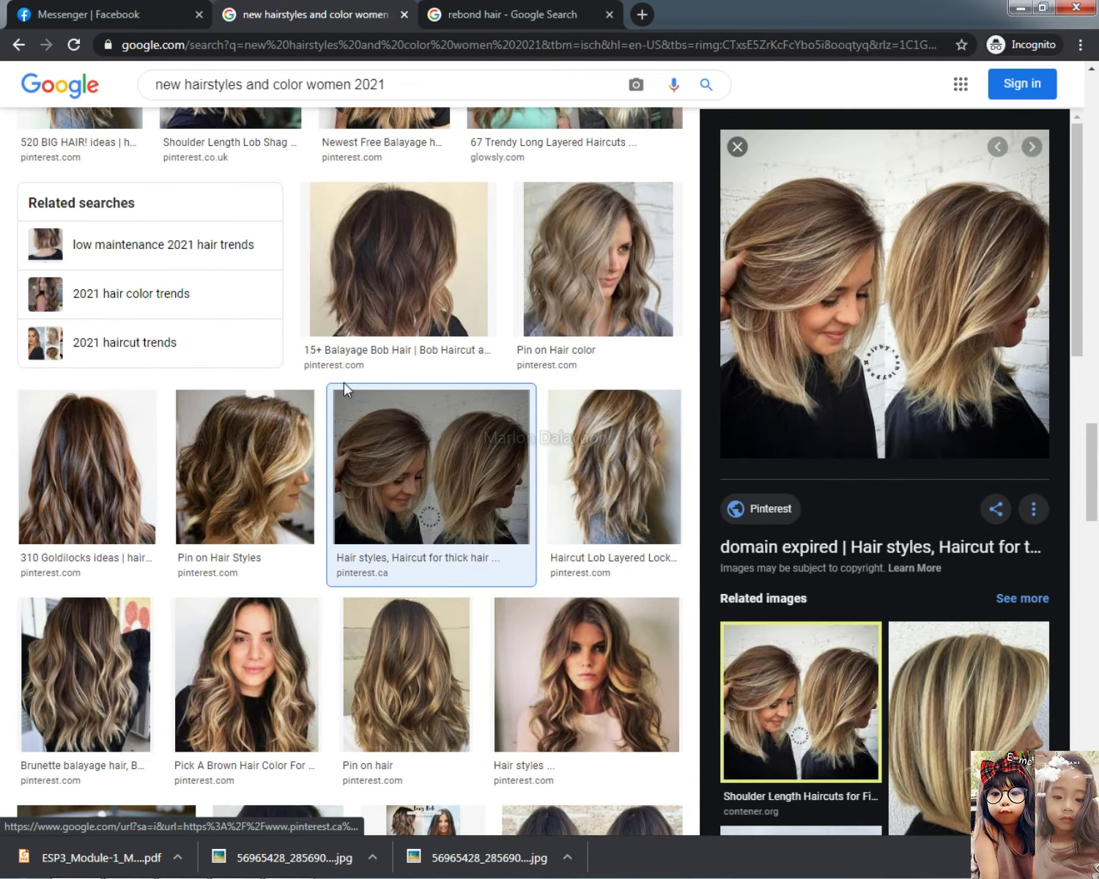
pyautogui.scroll(-4, 344, 393)
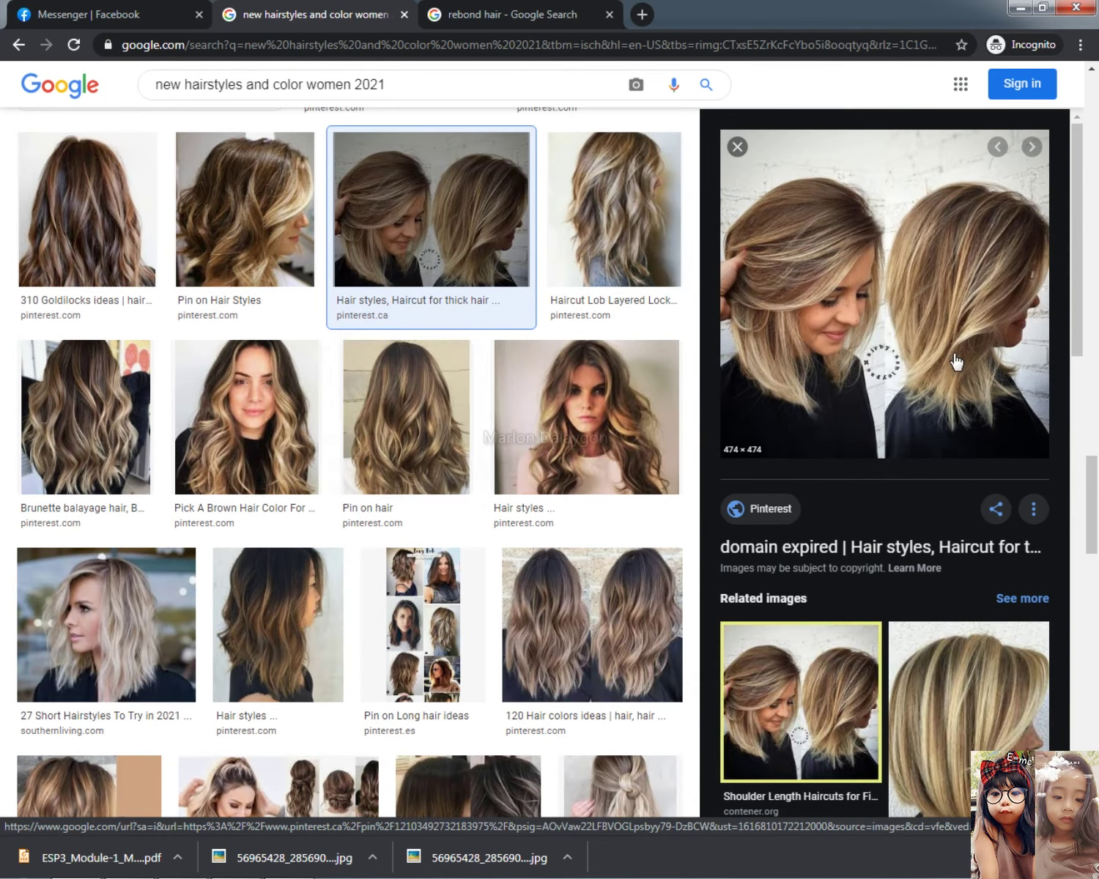
pyautogui.scroll(-4, 273, 410)
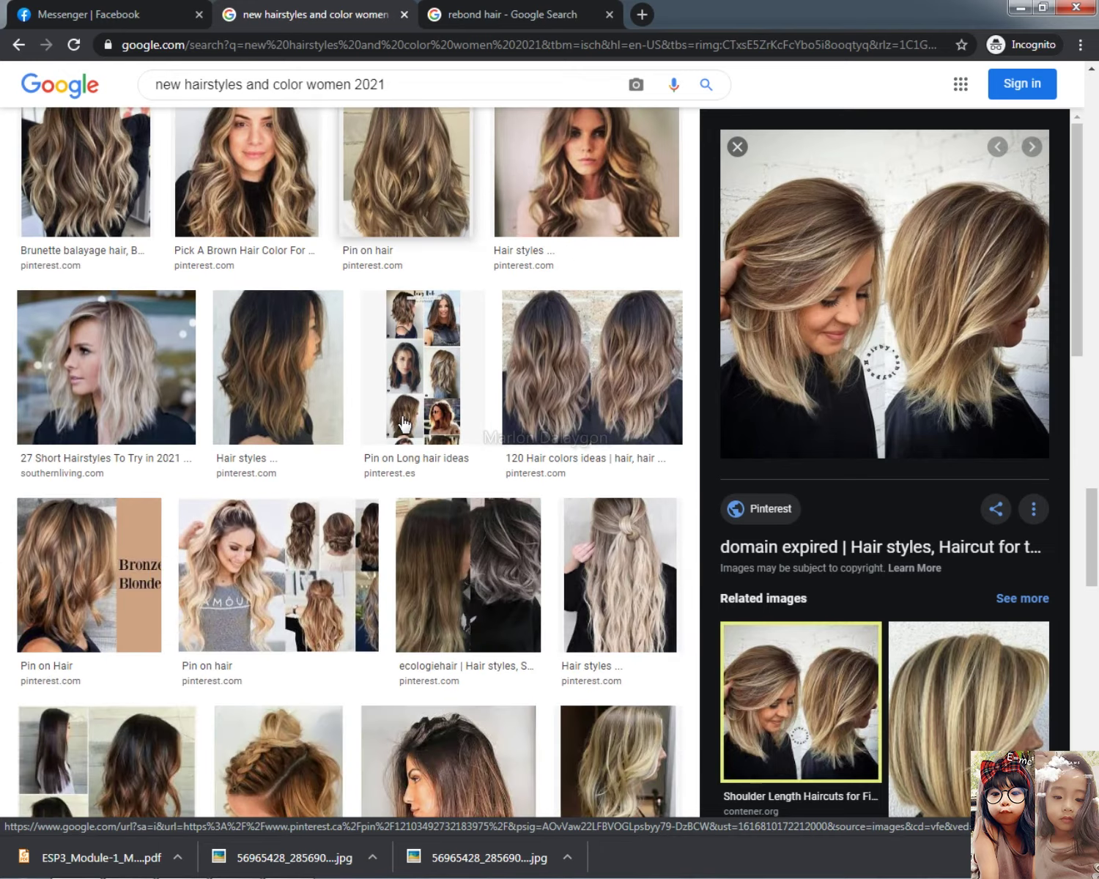
pyautogui.scroll(-4, 403, 422)
# - Open the "Pin on hair" collage with the blonde woman, copy the image and paste it into the Photoshop banner
pyautogui.click(217, 302)
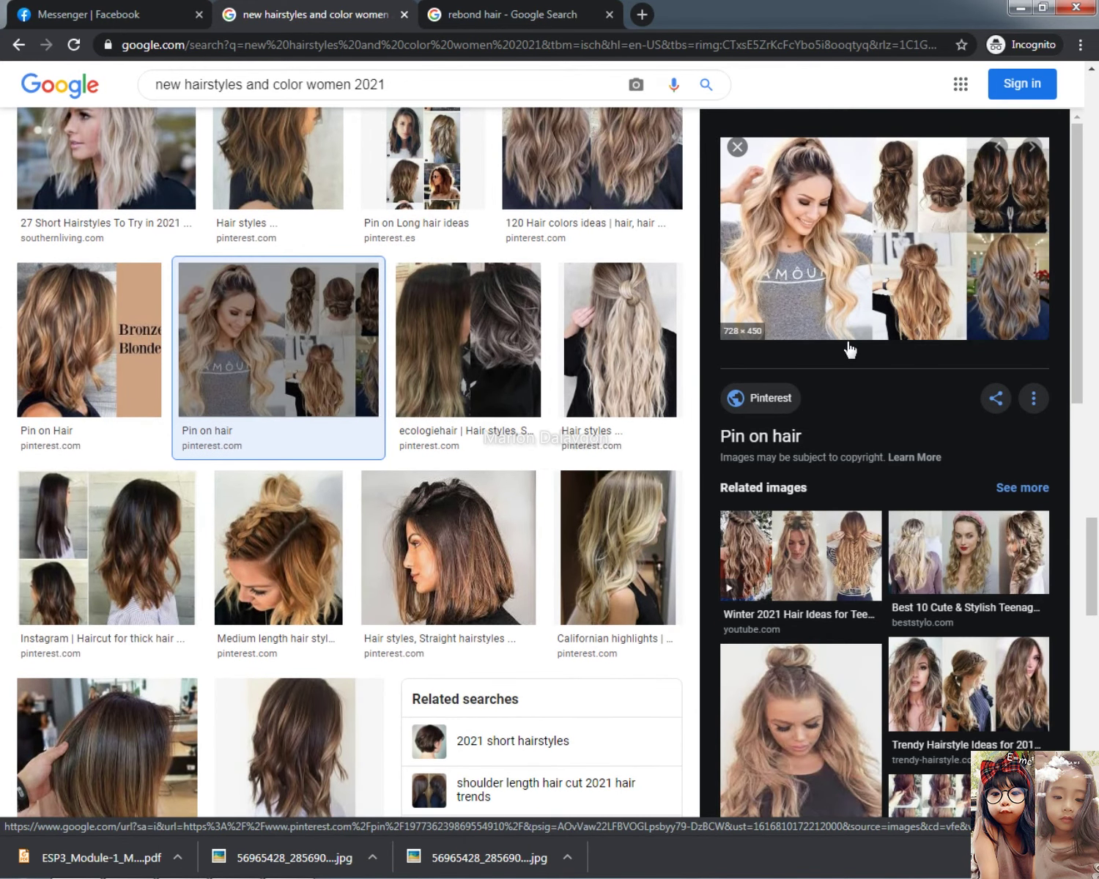
pyautogui.rightClick(794, 321)
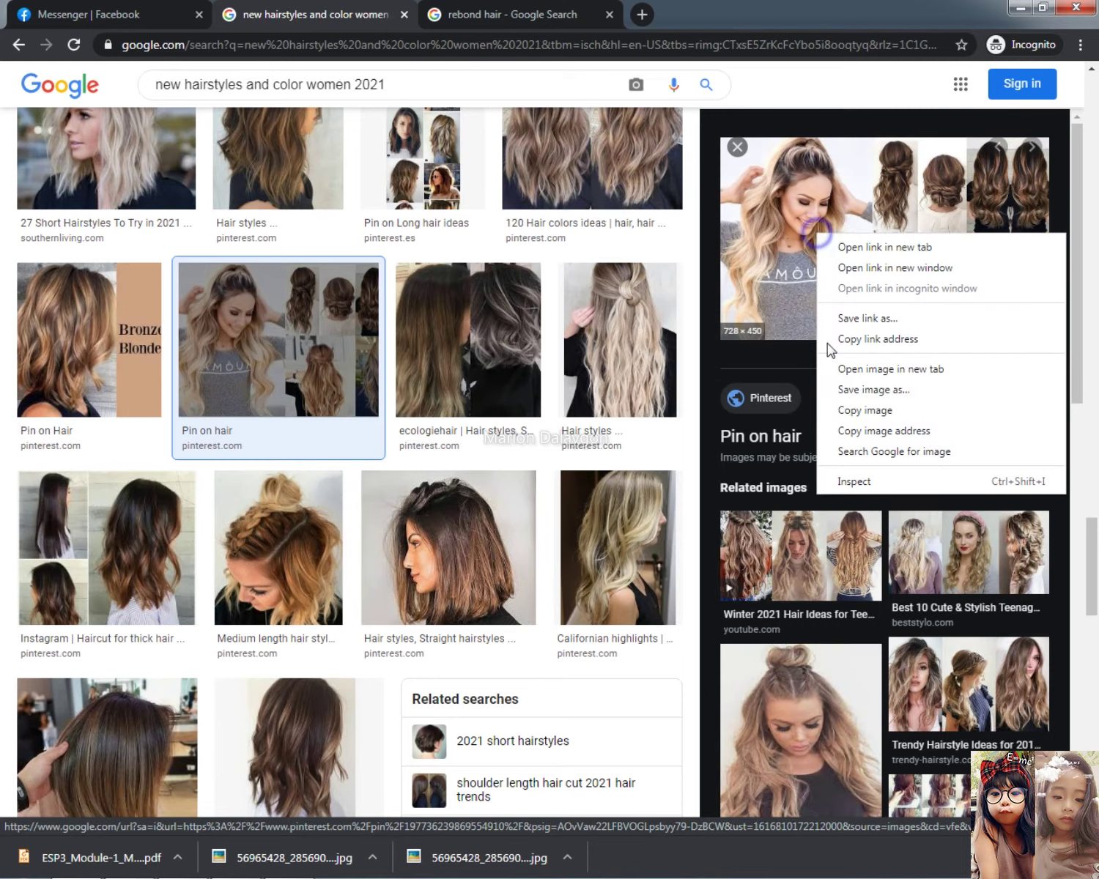
pyautogui.click(843, 407)
pyautogui.hotkey('alt', 'Tab')
pyautogui.scroll(3, 396, 437)
pyautogui.scroll(-5, 515, 454)
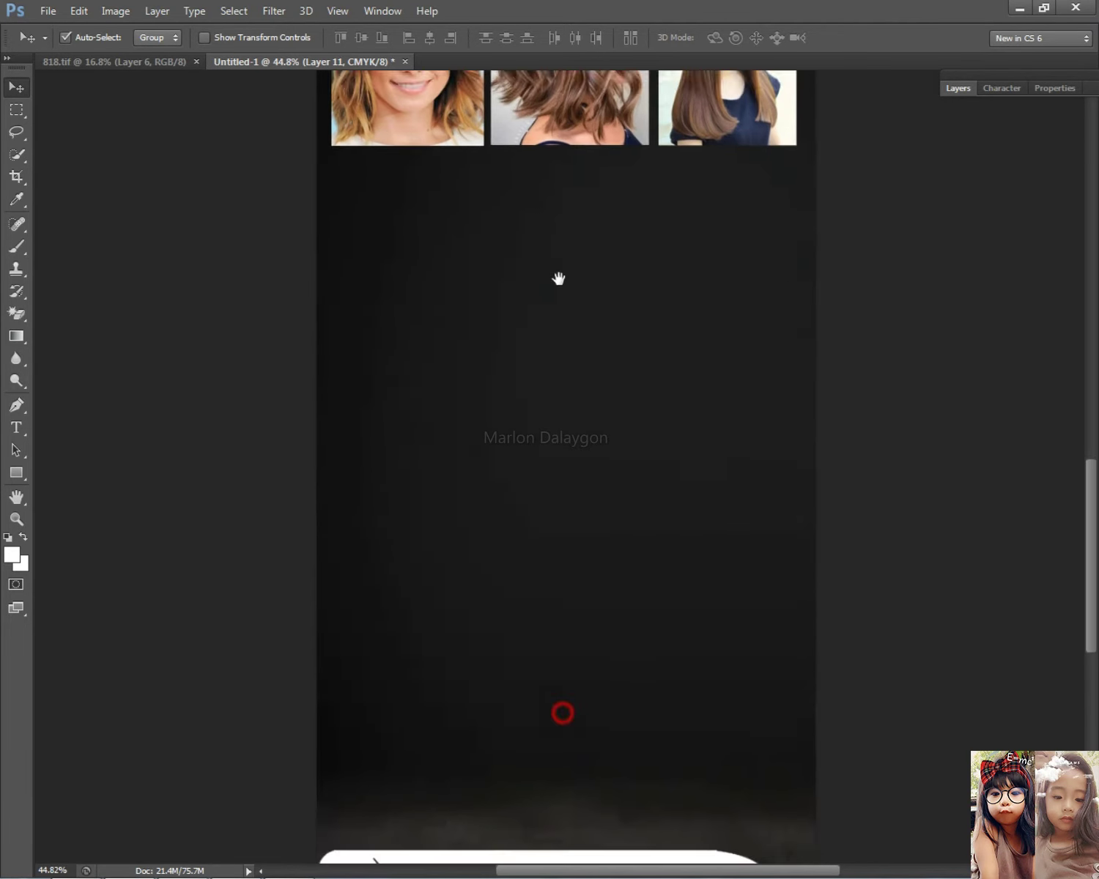
pyautogui.hotkey('ctrl', 'v')
# - Move the pasted collage down to the silhouette and bring it to the front of the layer stack
pyautogui.moveTo(597, 492); pyautogui.dragTo(543, 602)
pyautogui.click(115, 10)
pyautogui.moveTo(157, 10)
pyautogui.moveTo(226, 412)
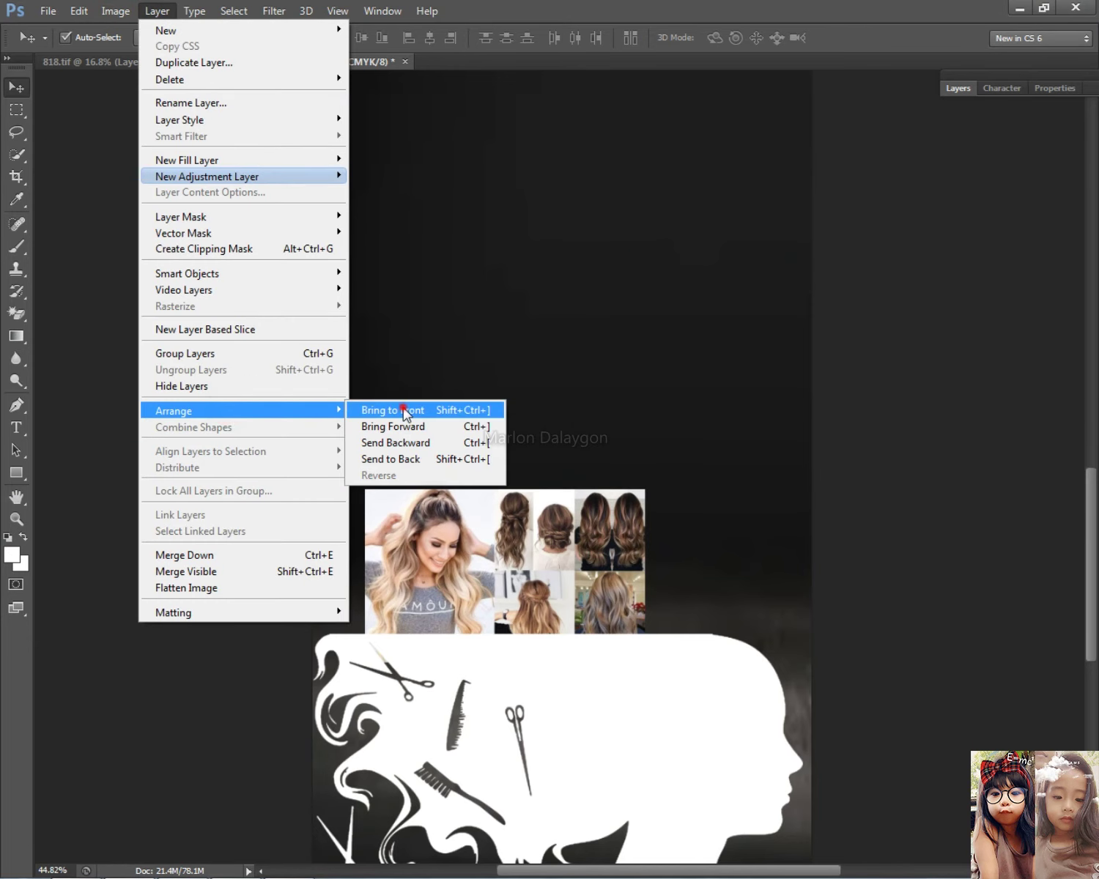
pyautogui.click(385, 411)
# - Scale the hairstyle collage to about 161% and position it over the upper part of the silhouette
pyautogui.moveTo(458, 581); pyautogui.dragTo(416, 572)
pyautogui.hotkey('ctrl', 't')
pyautogui.moveTo(606, 657); pyautogui.dragTo(817, 694)
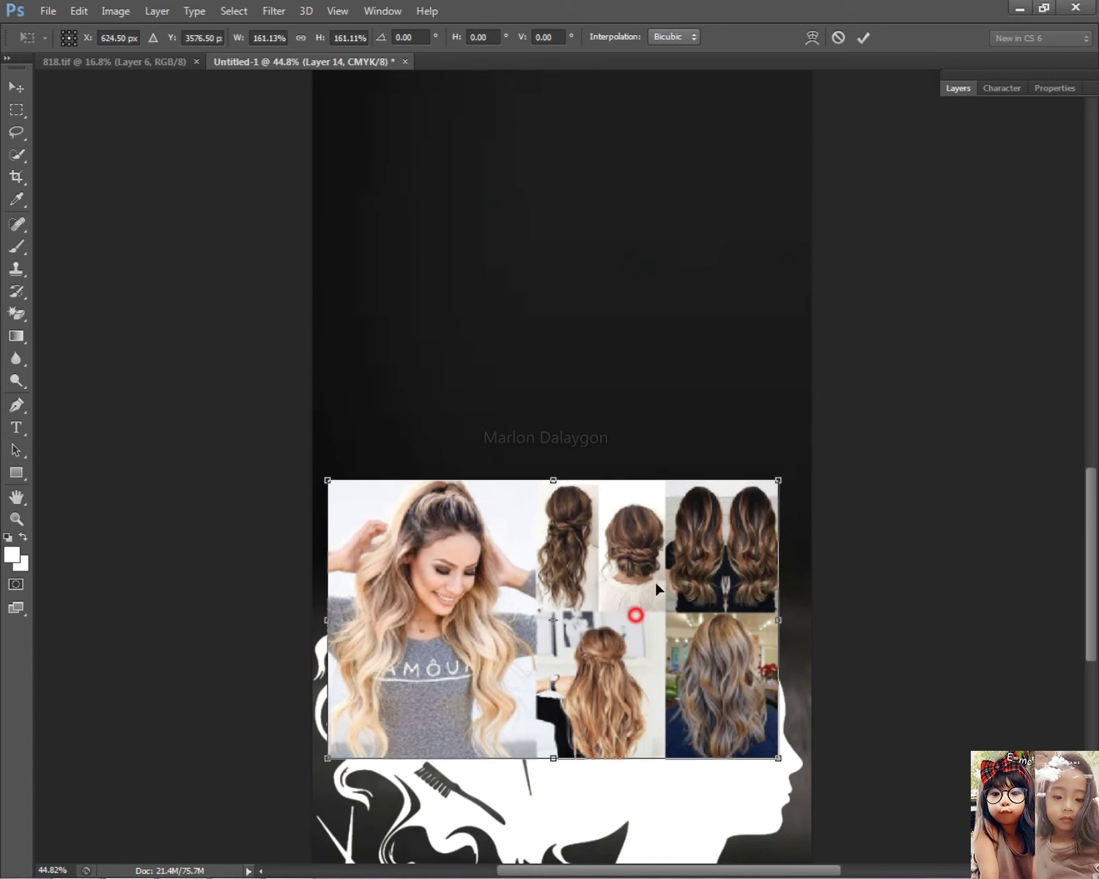
pyautogui.moveTo(636, 612); pyautogui.dragTo(656, 586)
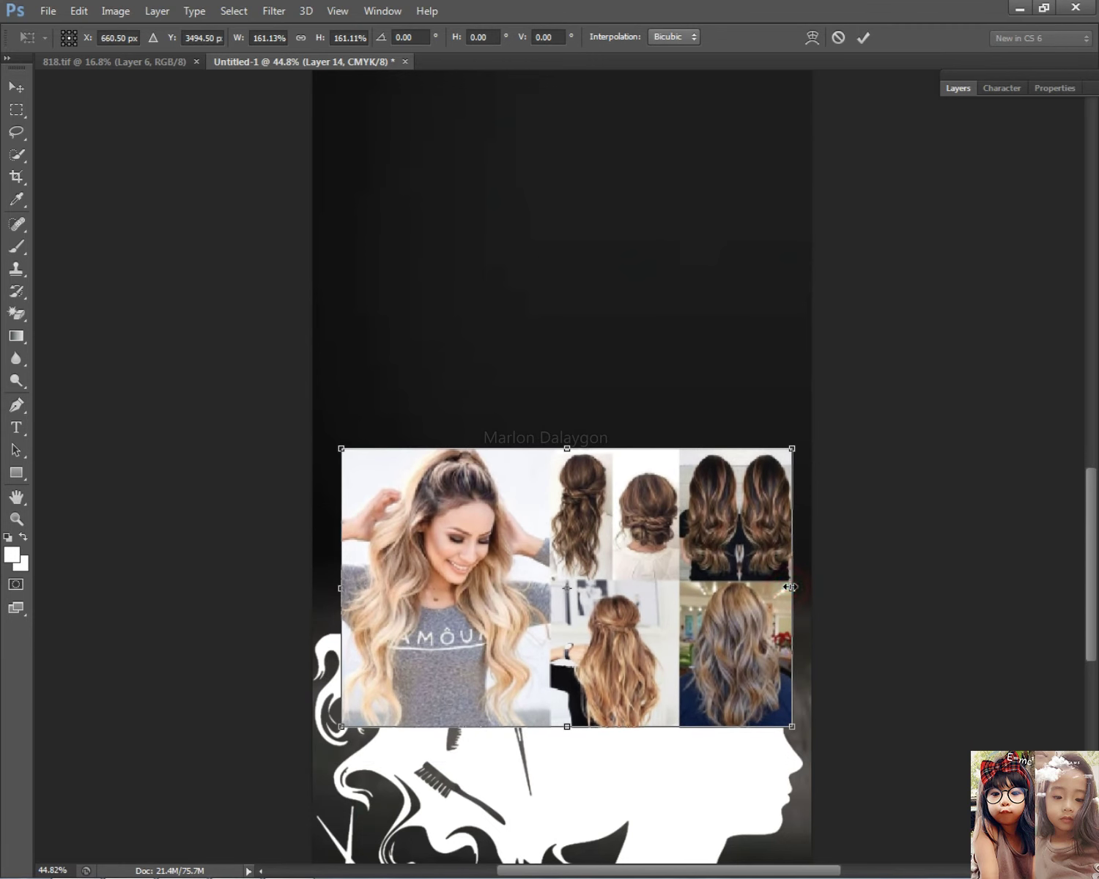
pyautogui.press('Return')
# - Select the silhouette on Layer 9 and reduce its height to about 74%, keeping its lower edge in place
pyautogui.rightClick(674, 761)
pyautogui.click(689, 765)
pyautogui.scroll(-2, 679, 729)
pyautogui.rightClick(658, 748)
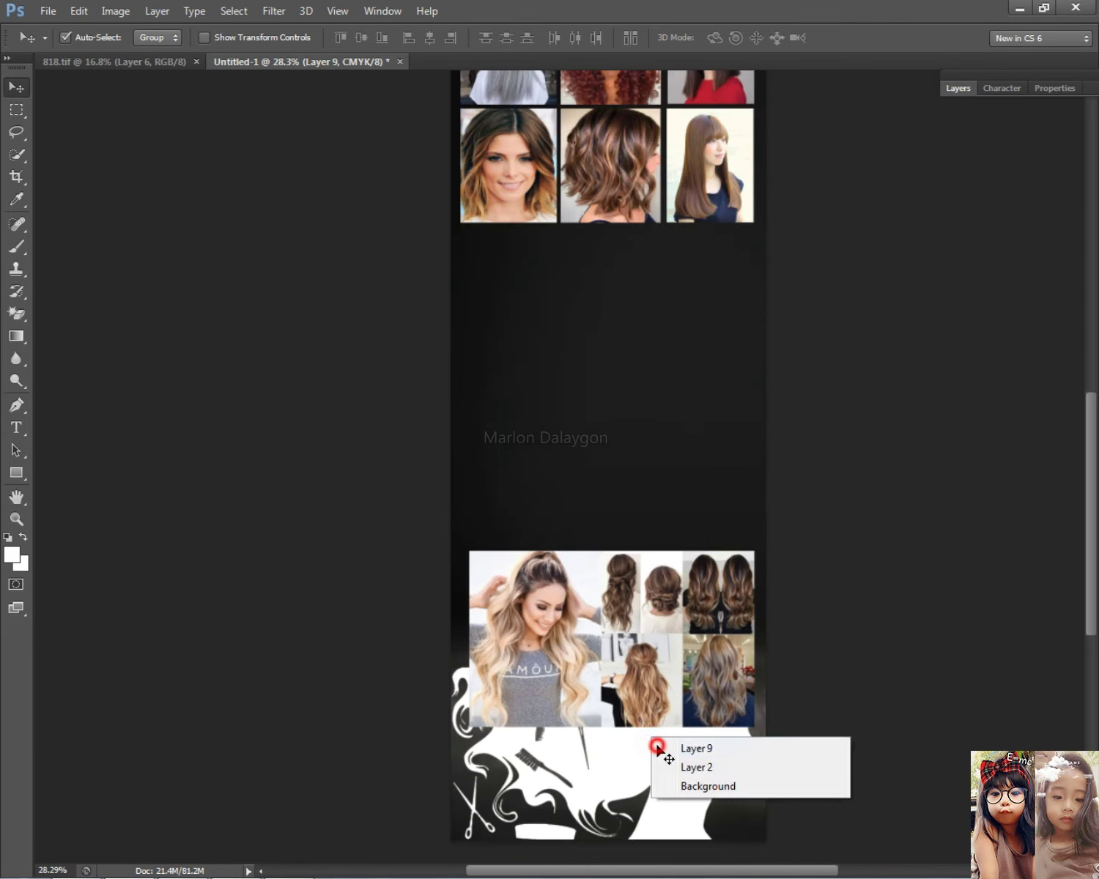
pyautogui.click(657, 748)
pyautogui.hotkey('ctrl', 't')
pyautogui.moveTo(606, 663); pyautogui.dragTo(607, 710)
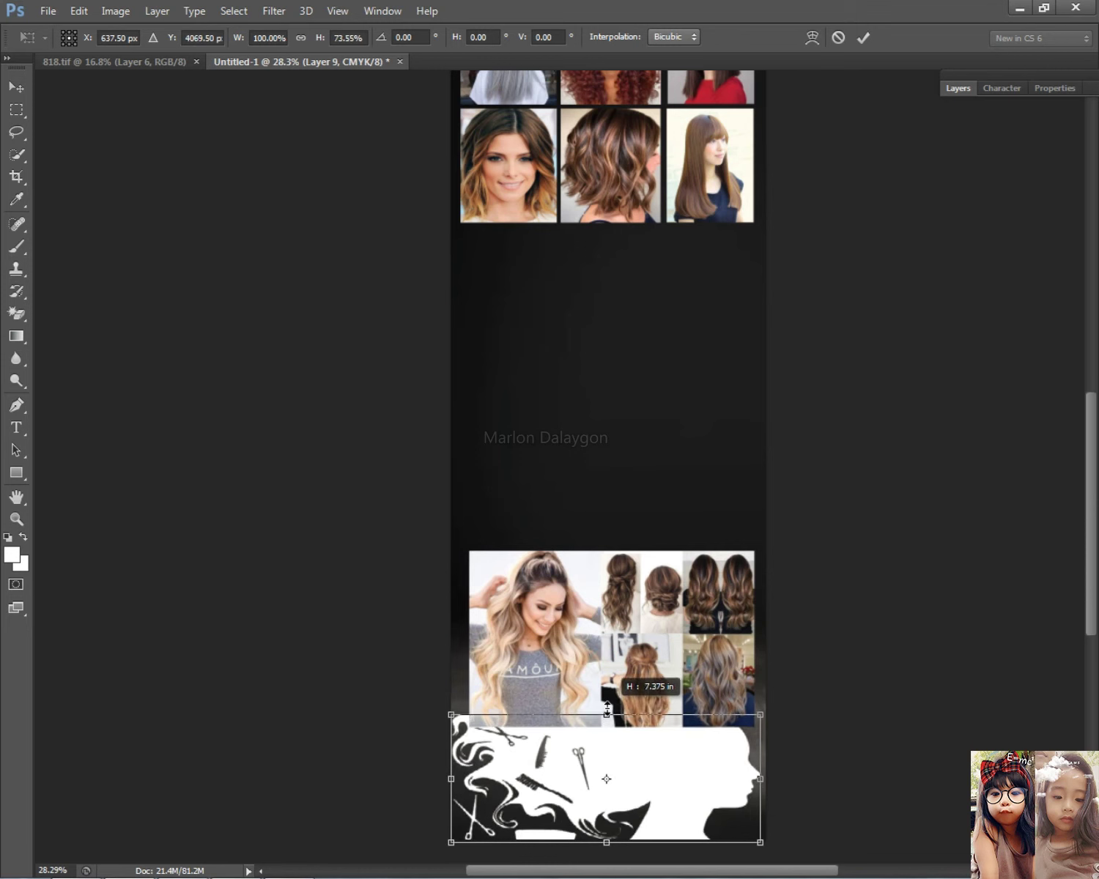
pyautogui.press('Return')
# - Align the collage with the banner's left edge and enlarge it to span the full banner width
pyautogui.moveTo(614, 635); pyautogui.dragTo(596, 633)
pyautogui.hotkey('ctrl', 't')
pyautogui.moveTo(743, 656); pyautogui.dragTo(771, 648)
pyautogui.press('Return')
pyautogui.scroll(-5, 736, 589)
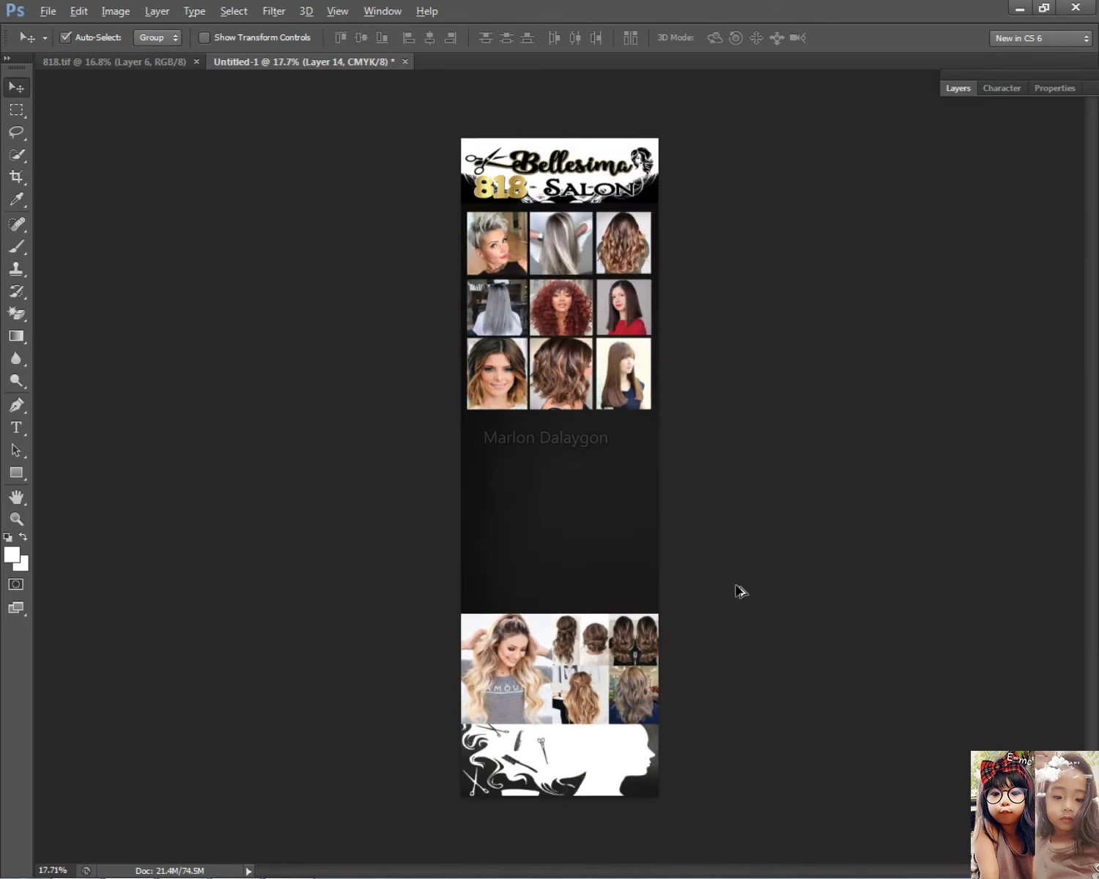
# - Scale the silhouette to about 70% in the banner's lower left corner and lower the collage to meet its top edge
pyautogui.scroll(2, 601, 643)
pyautogui.moveTo(601, 643); pyautogui.dragTo(554, 695)
pyautogui.rightClick(583, 709)
pyautogui.click(620, 721)
pyautogui.hotkey('ctrl', 't')
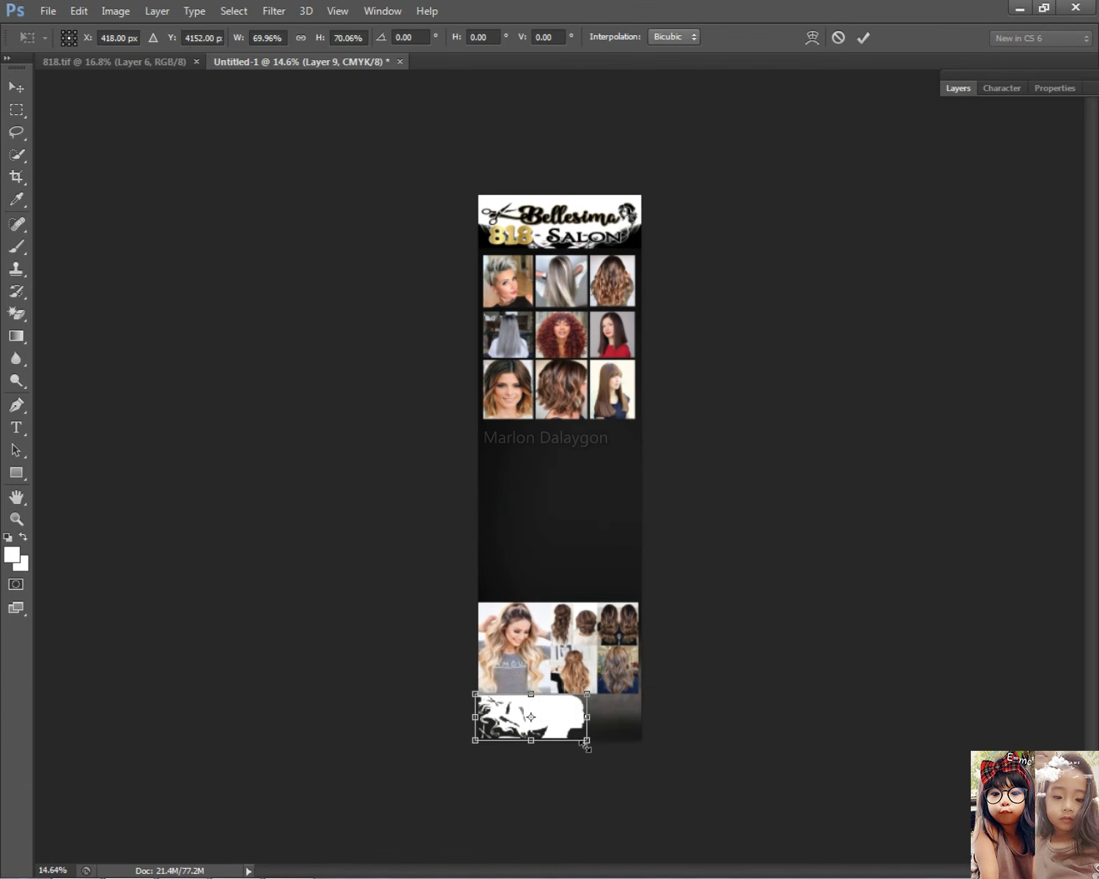
pyautogui.scroll(2, 530, 723)
pyautogui.scroll(1, 529, 723)
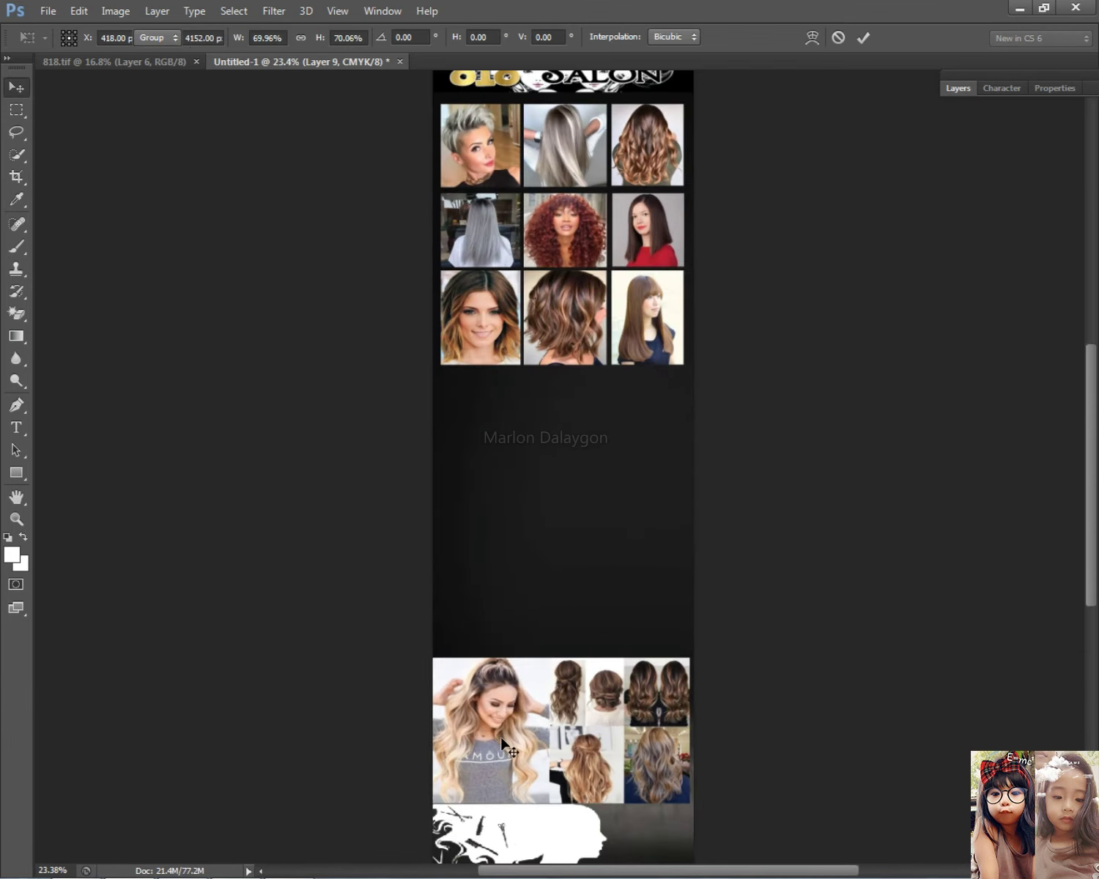
pyautogui.press('Return')
# - Narrow the silhouette slightly from its left side so that it starts at the banner's left edge
pyautogui.scroll(2, 502, 740)
pyautogui.moveTo(542, 762); pyautogui.dragTo(603, 333)
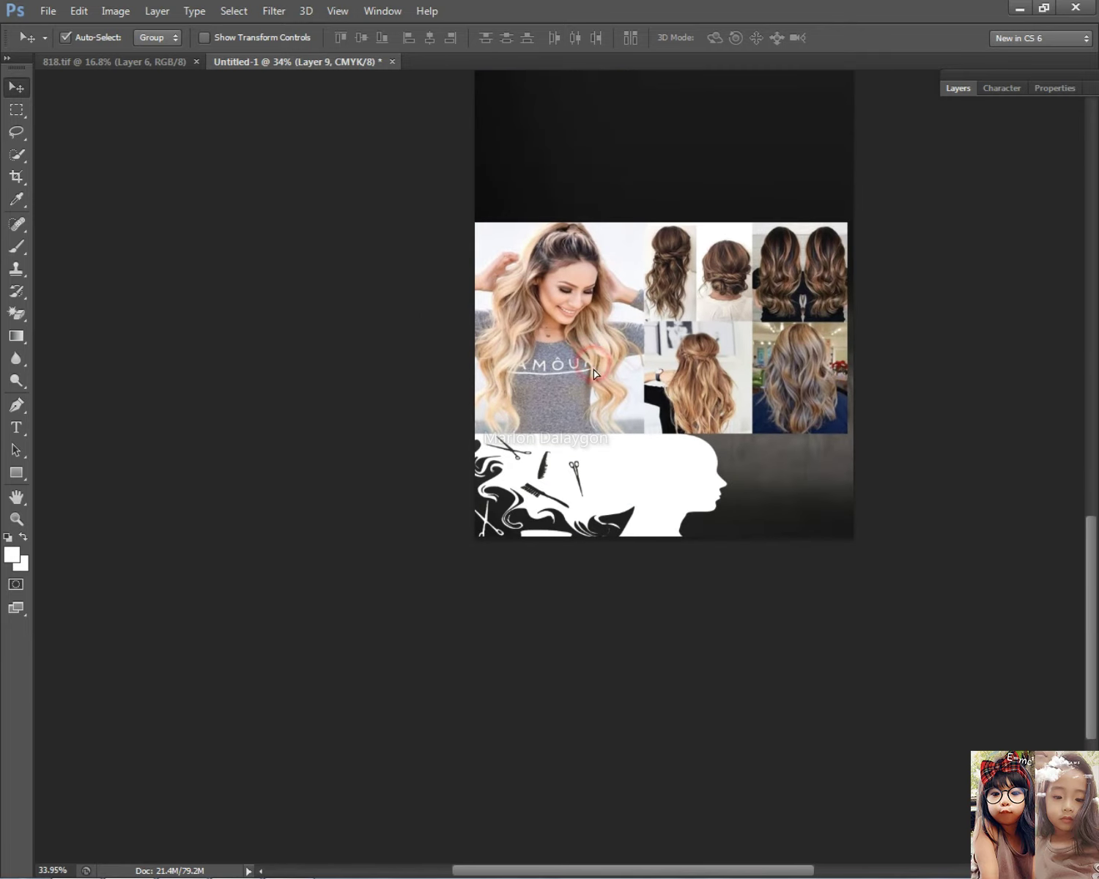
pyautogui.rightClick(559, 483)
pyautogui.click(586, 484)
pyautogui.hotkey('ctrl', 't')
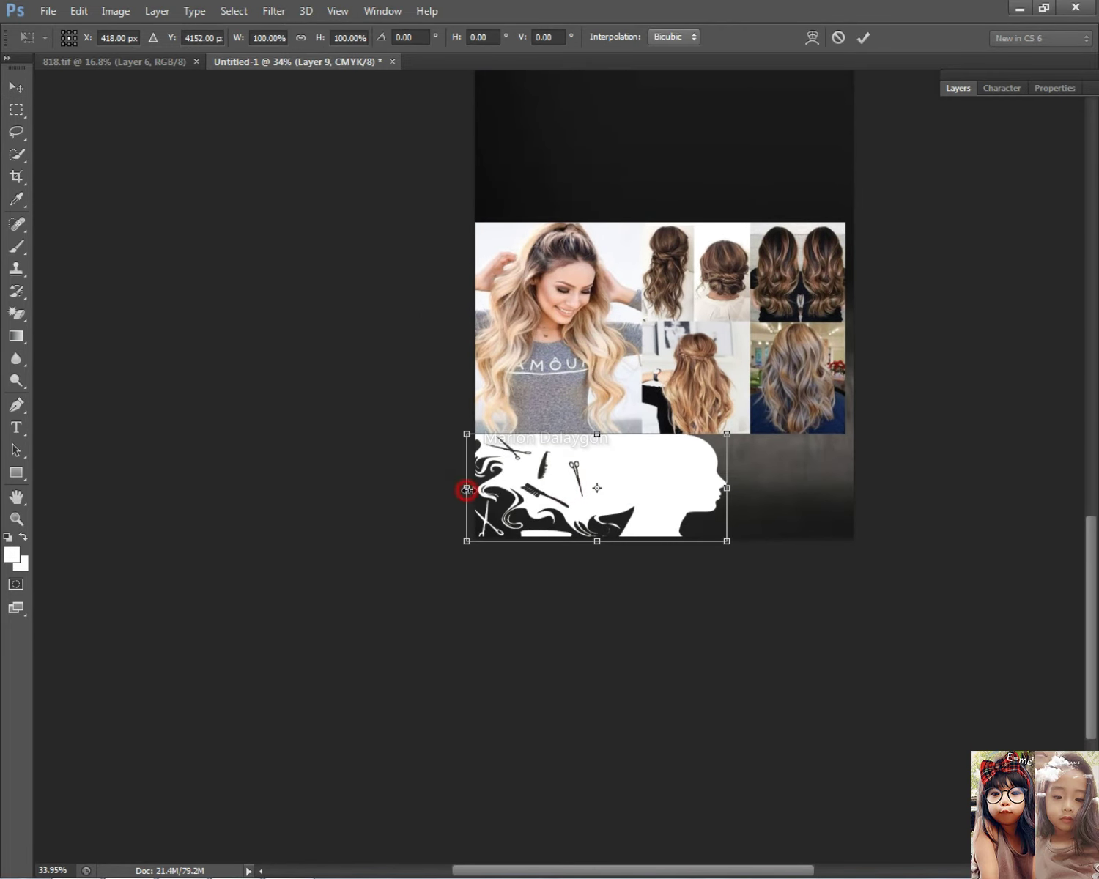
pyautogui.moveTo(467, 490); pyautogui.dragTo(473, 490)
pyautogui.press('Return')
# - Enlarge the collage slightly from its lower right corner so that it reaches the banner's right edge
pyautogui.rightClick(604, 455)
pyautogui.click(628, 463)
pyautogui.rightClick(648, 388)
pyautogui.click(659, 392)
pyautogui.moveTo(660, 392); pyautogui.dragTo(660, 396)
pyautogui.click(679, 389)
pyautogui.scroll(1, 714, 384)
pyautogui.hotkey('ctrl', 't')
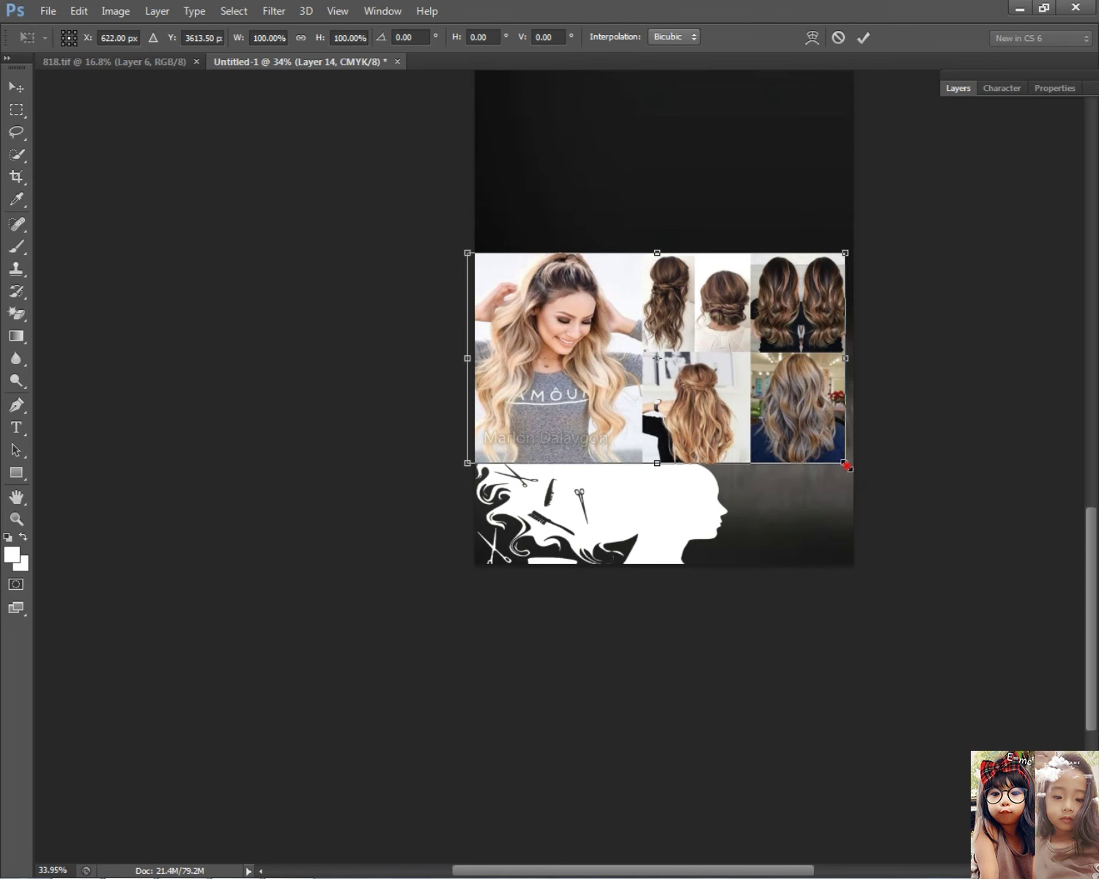
pyautogui.moveTo(846, 465); pyautogui.dragTo(855, 469)
pyautogui.press('Return')
# - Examine the whole banner layout and the fit between the hairstyle collage and the silhouette
pyautogui.rightClick(669, 429)
pyautogui.click(703, 437)
pyautogui.scroll(2, 658, 249)
pyautogui.scroll(-3, 658, 249)
pyautogui.scroll(4, 668, 277)
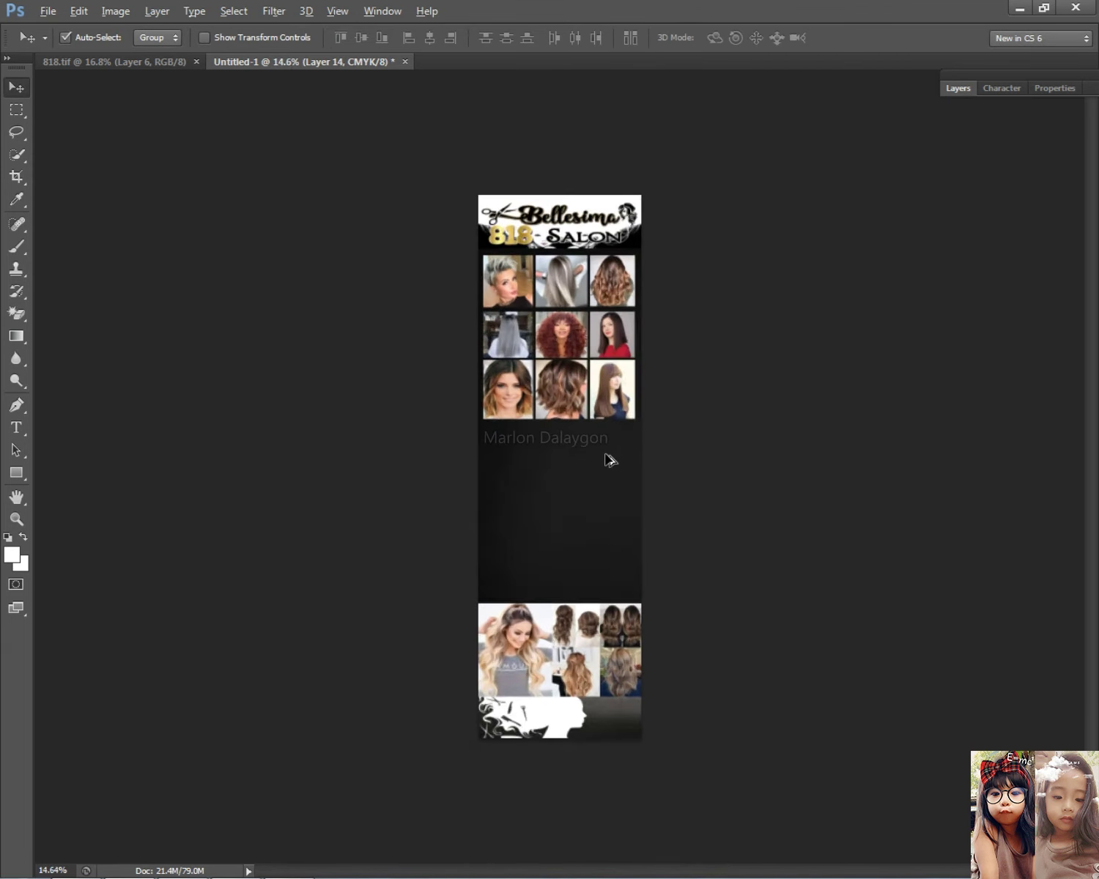
pyautogui.scroll(1, 631, 428)
pyautogui.scroll(-2, 631, 425)
pyautogui.scroll(4, 635, 469)
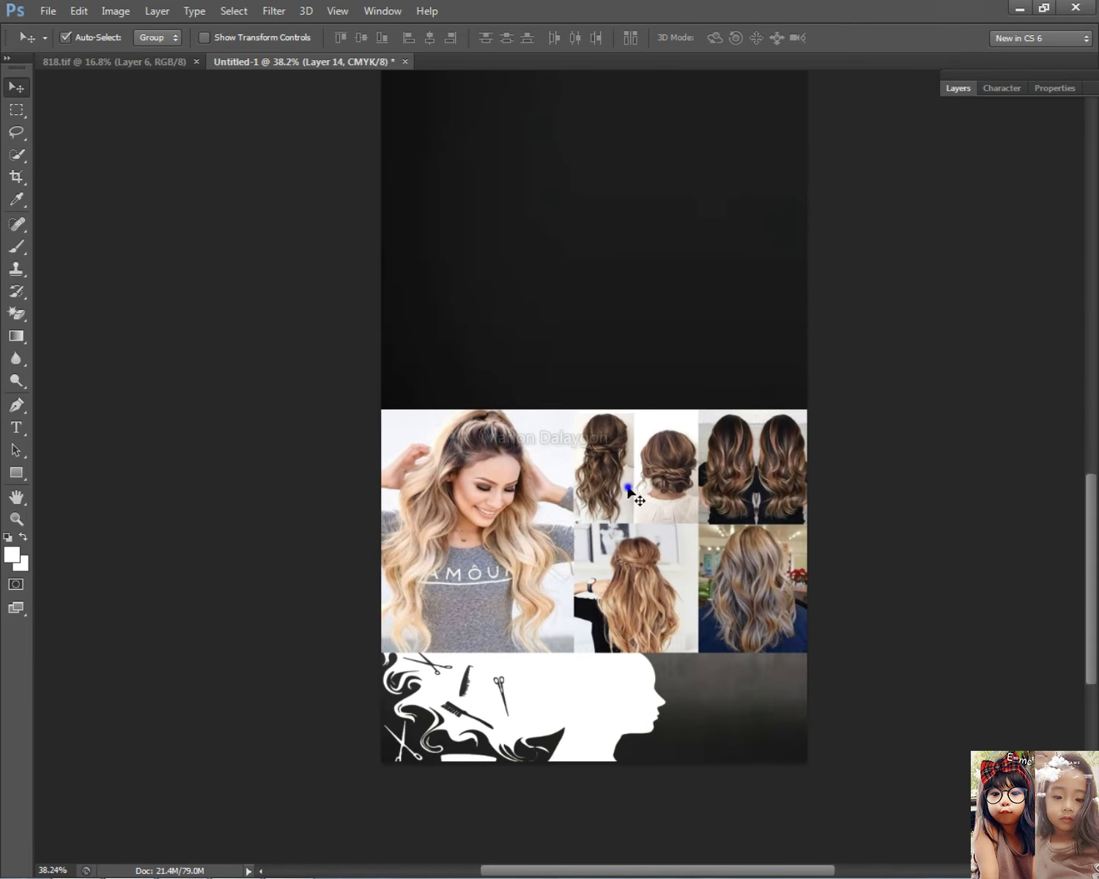
pyautogui.scroll(-3, 662, 500)
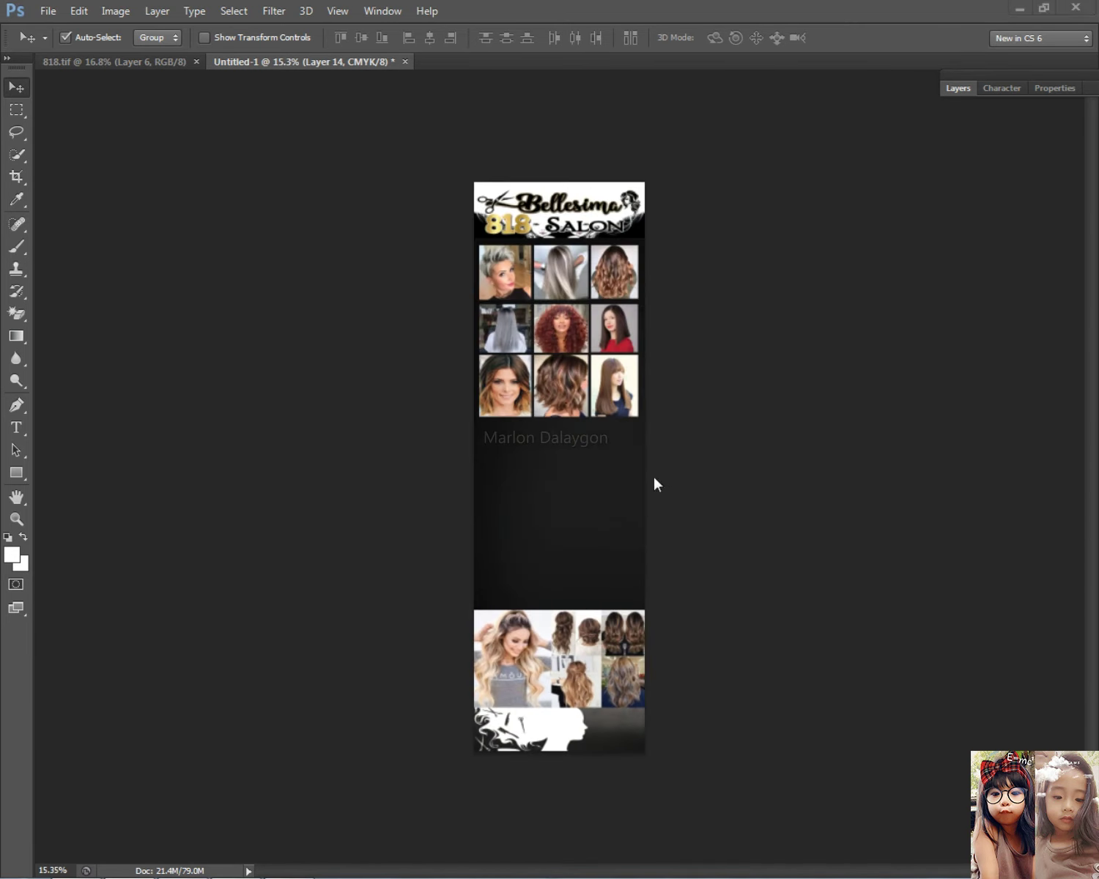
# - In the browser's hairstyle image results, open the three-photo "Hairstyles for Medium Hair 2019" collage and copy the image
pyautogui.hotkey('alt', 'Tab')
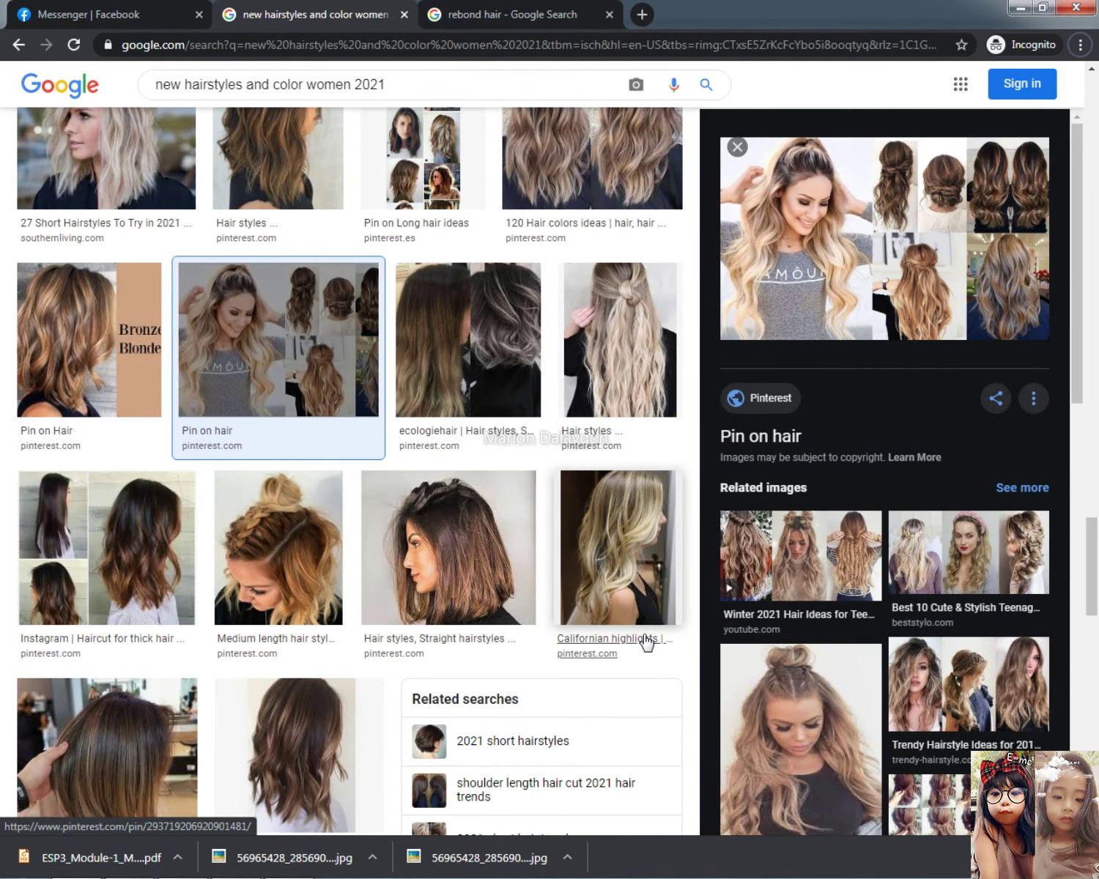
pyautogui.click(963, 661)
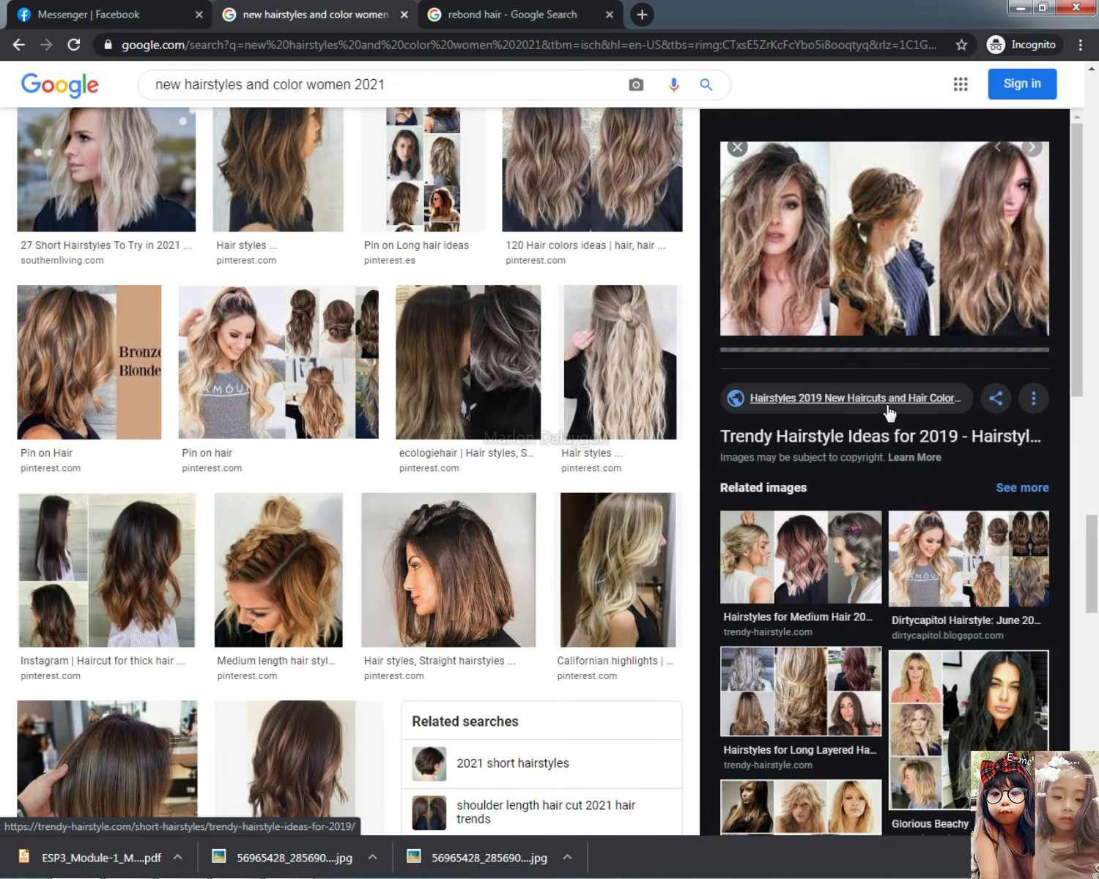
pyautogui.click(766, 569)
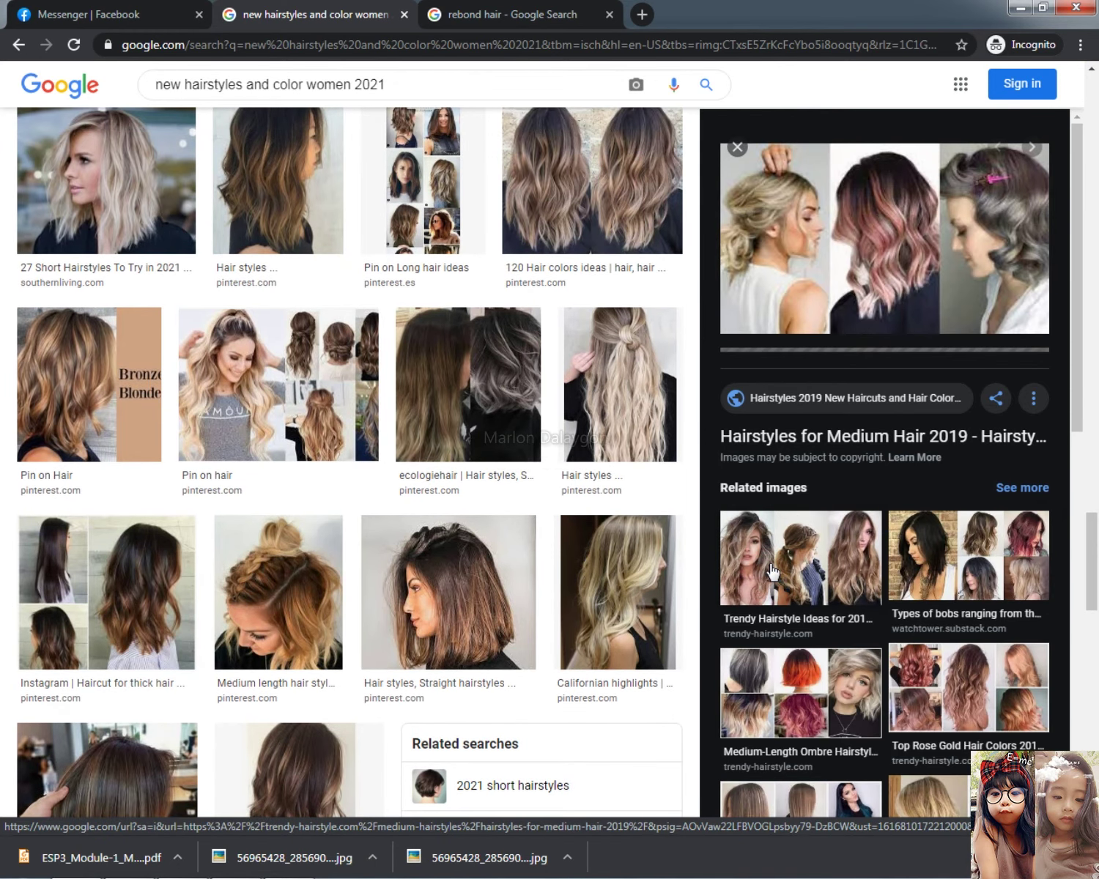
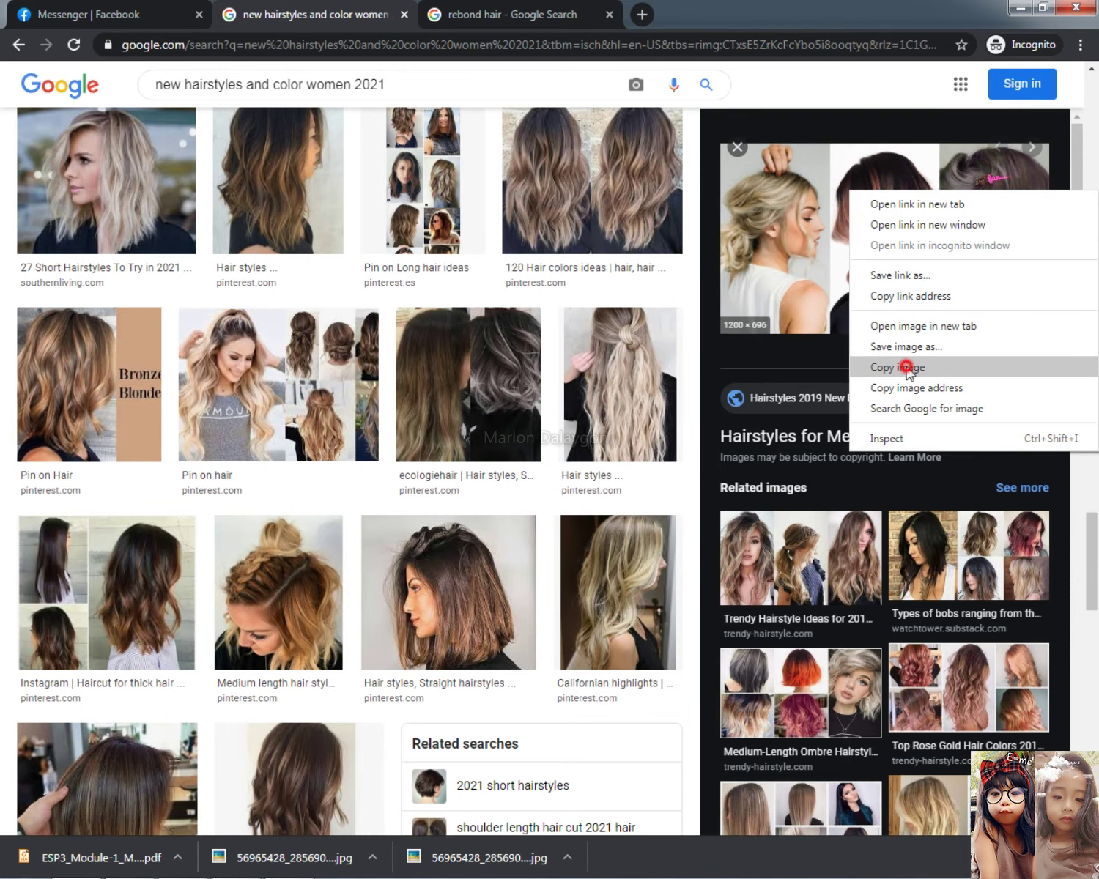
pyautogui.click(876, 367)
# - Try pasting the copied image into the banner directly above the existing collage and stretching it to the banner's full width
pyautogui.hotkey('alt', 'Tab')
pyautogui.hotkey('ctrl', 'v')
pyautogui.moveTo(560, 471); pyautogui.dragTo(576, 609)
pyautogui.hotkey('ctrl', 't')
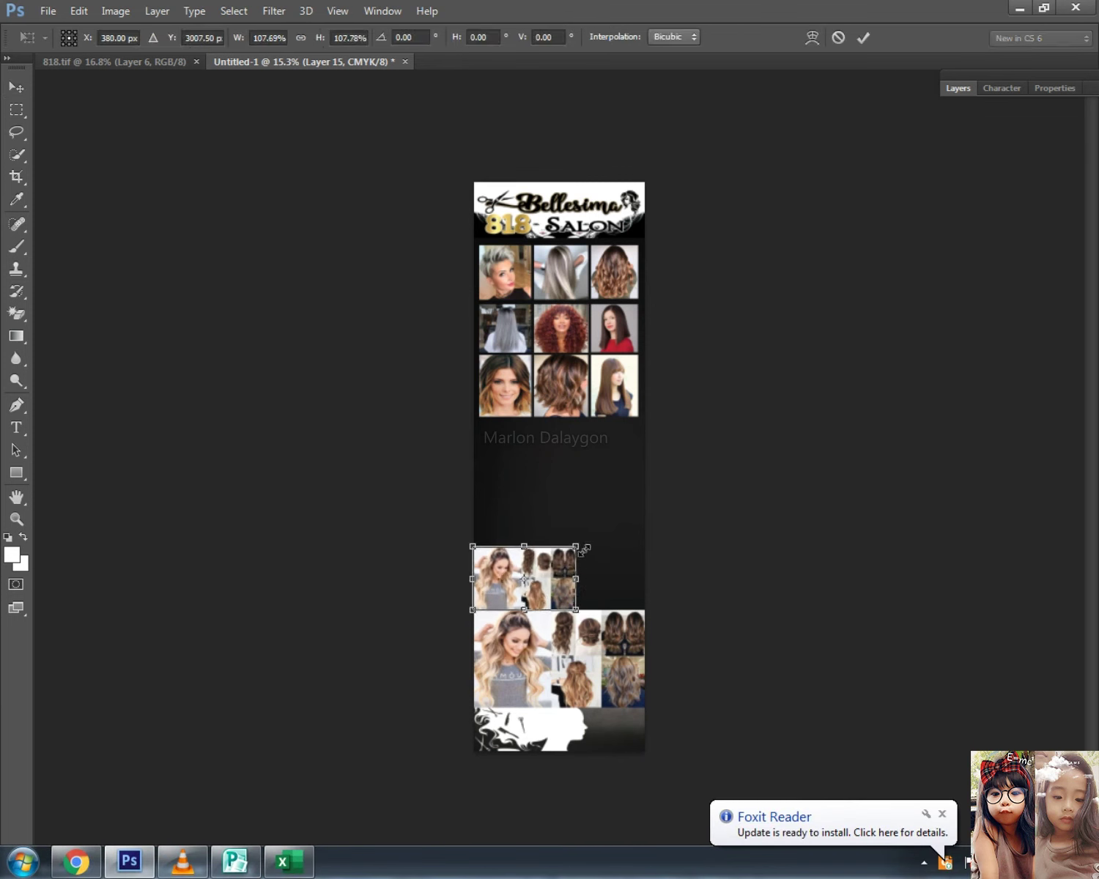
pyautogui.moveTo(576, 547); pyautogui.dragTo(651, 573)
pyautogui.press('Return')
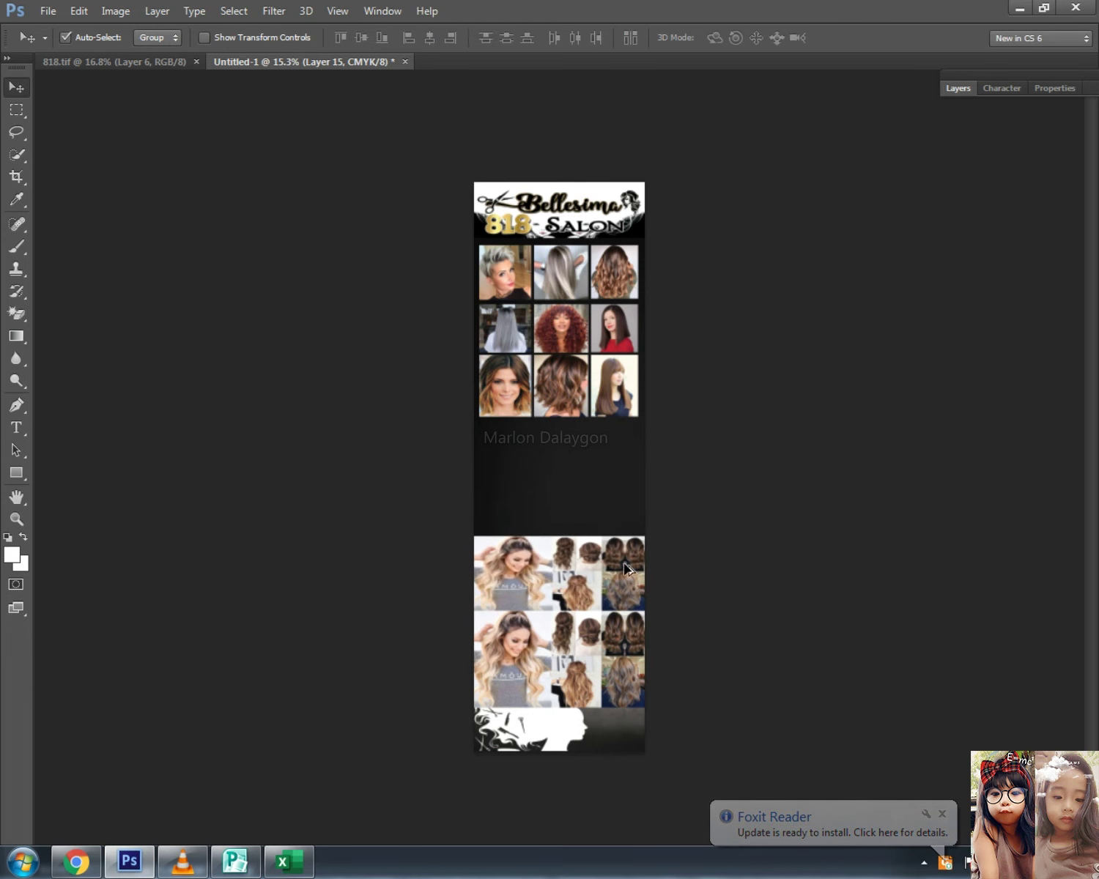
# - Discard the duplicate collage pasted above the original one
pyautogui.scroll(3, 609, 623)
pyautogui.rightClick(562, 669)
pyautogui.click(615, 679)
pyautogui.hotkey('ctrl', 't')
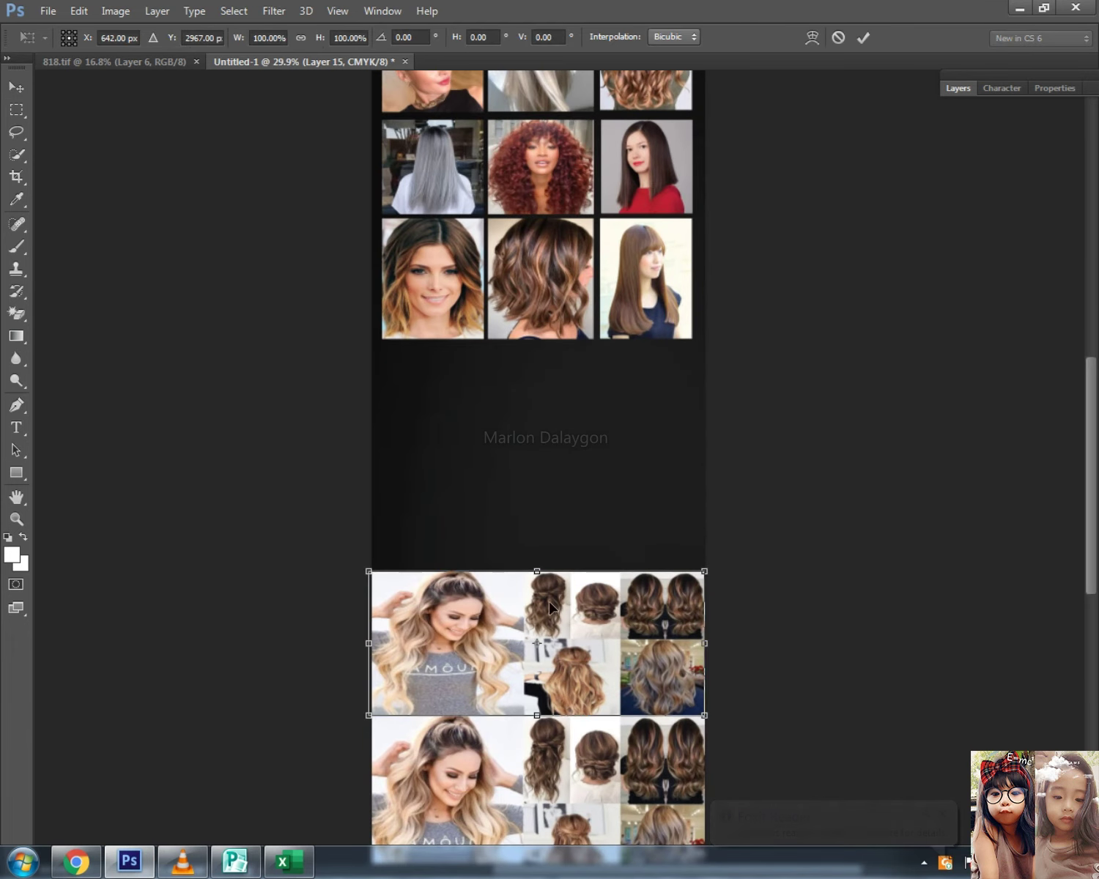
pyautogui.press('Escape')
# - Copy the three-photo medium hair collage from the browser again and paste it into the banner directly above the existing collage
pyautogui.hotkey('alt', 'Tab')
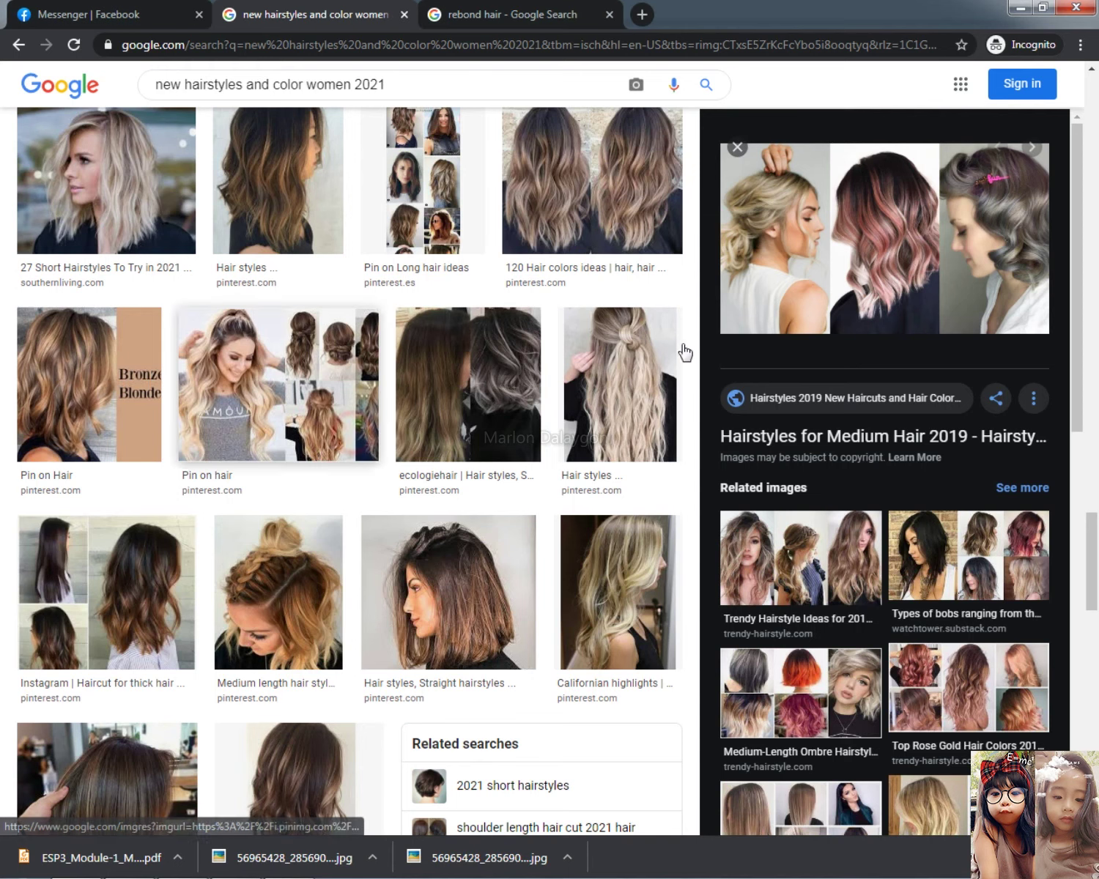
pyautogui.rightClick(852, 199)
pyautogui.click(905, 386)
pyautogui.hotkey('alt', 'Tab')
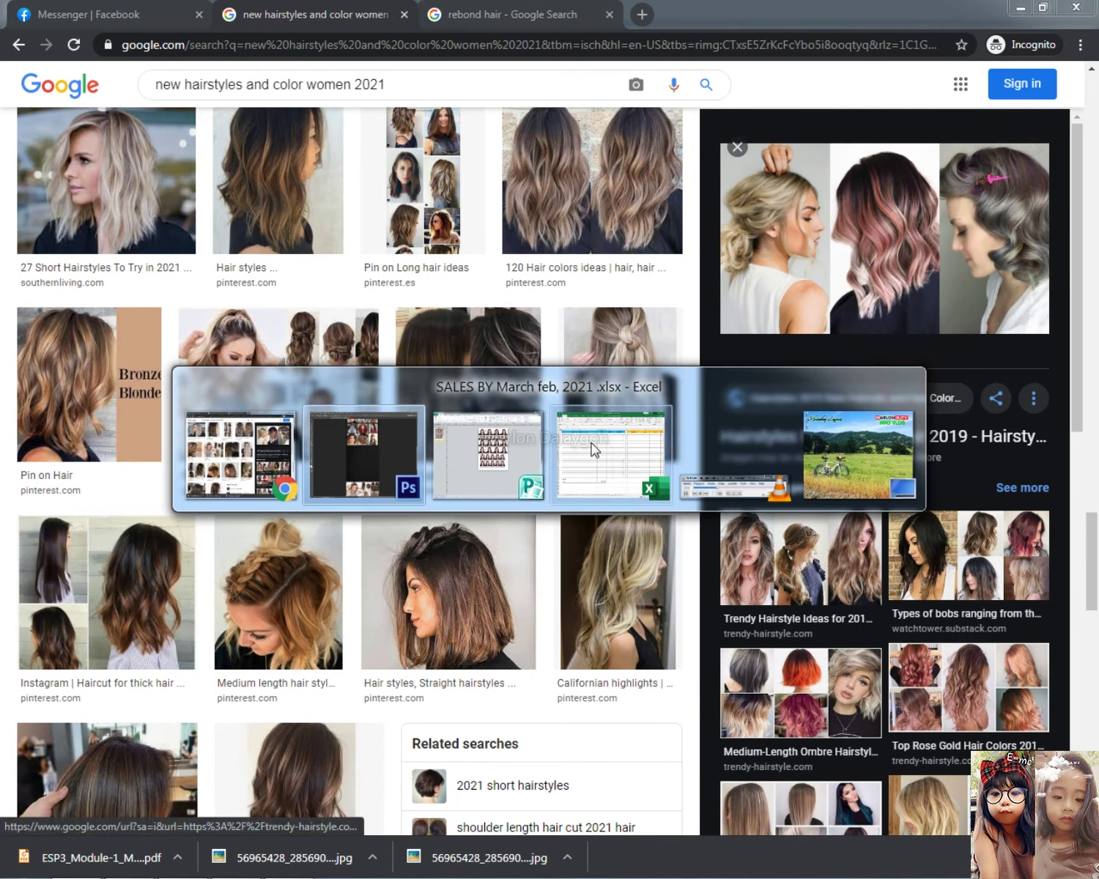
pyautogui.hotkey('ctrl', 'v')
pyautogui.moveTo(556, 544); pyautogui.dragTo(529, 690)
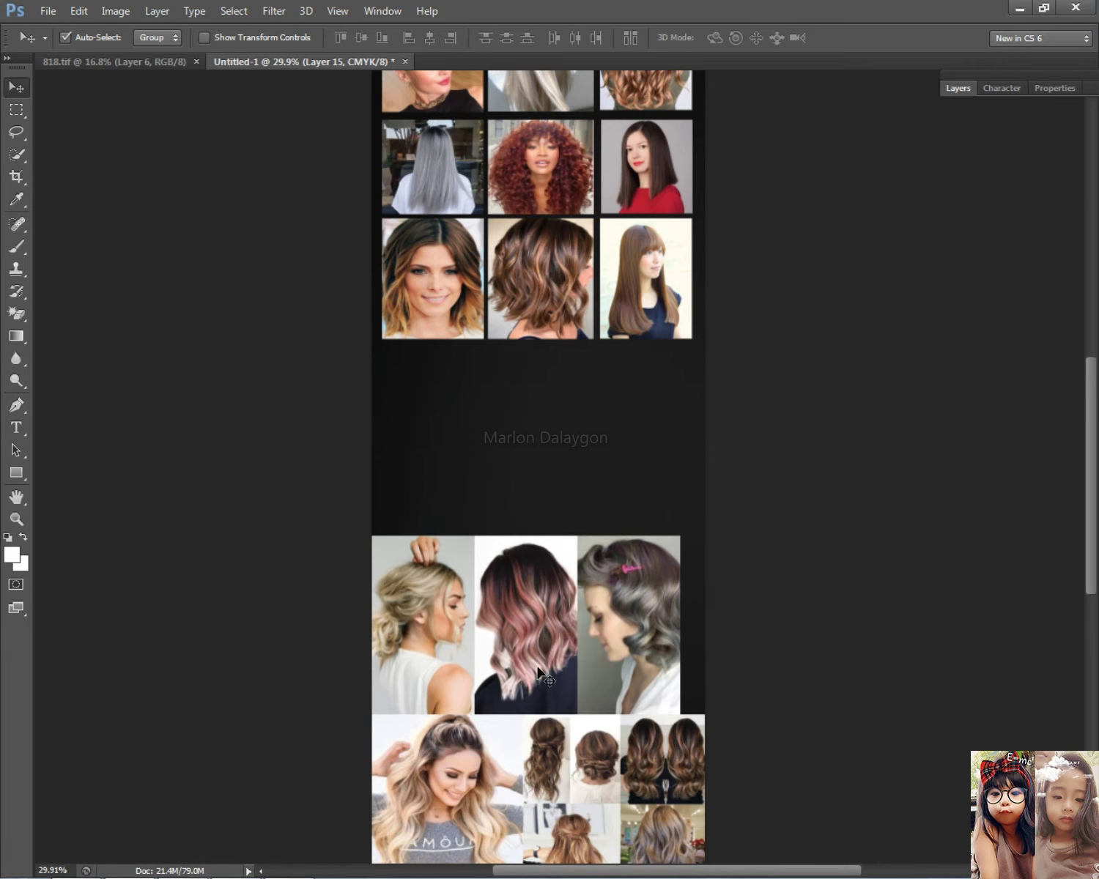
# - Widen the three-photo collage to about 108% so that it reaches the banner's right edge
pyautogui.hotkey('ctrl', 't')
pyautogui.moveTo(680, 627); pyautogui.dragTo(704, 629)
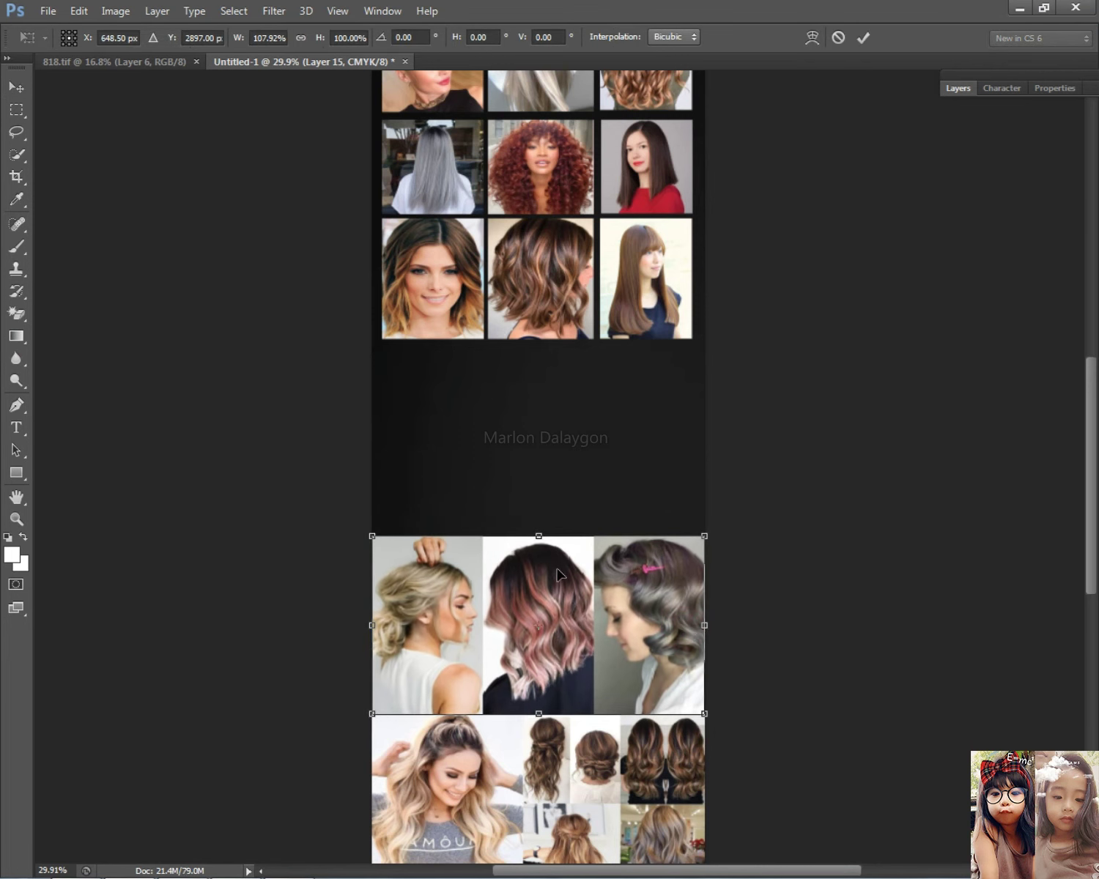
pyautogui.press('Return')
pyautogui.scroll(-3, 601, 498)
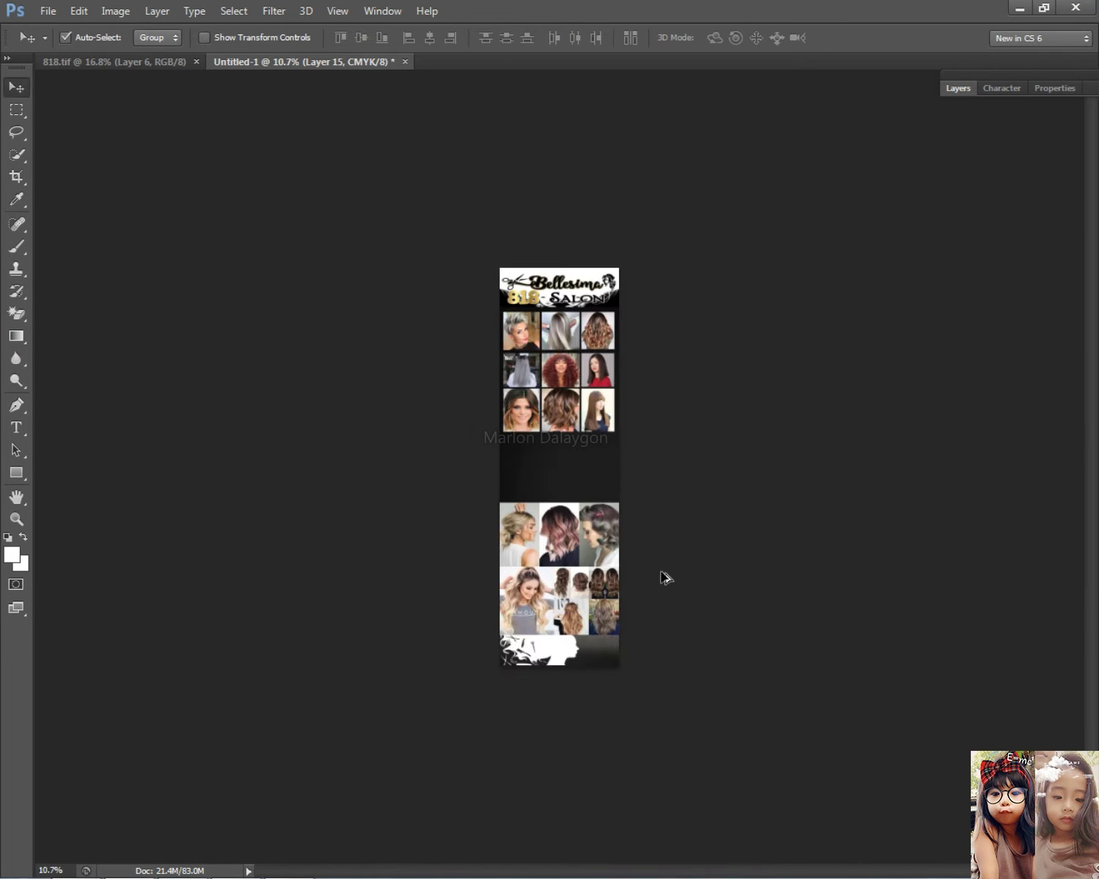
pyautogui.scroll(2, 663, 579)
# - Look through the browser's related images and hairstyle results for another multi-photo collage that suits the banner's remaining gap
pyautogui.hotkey('alt', 'Tab')
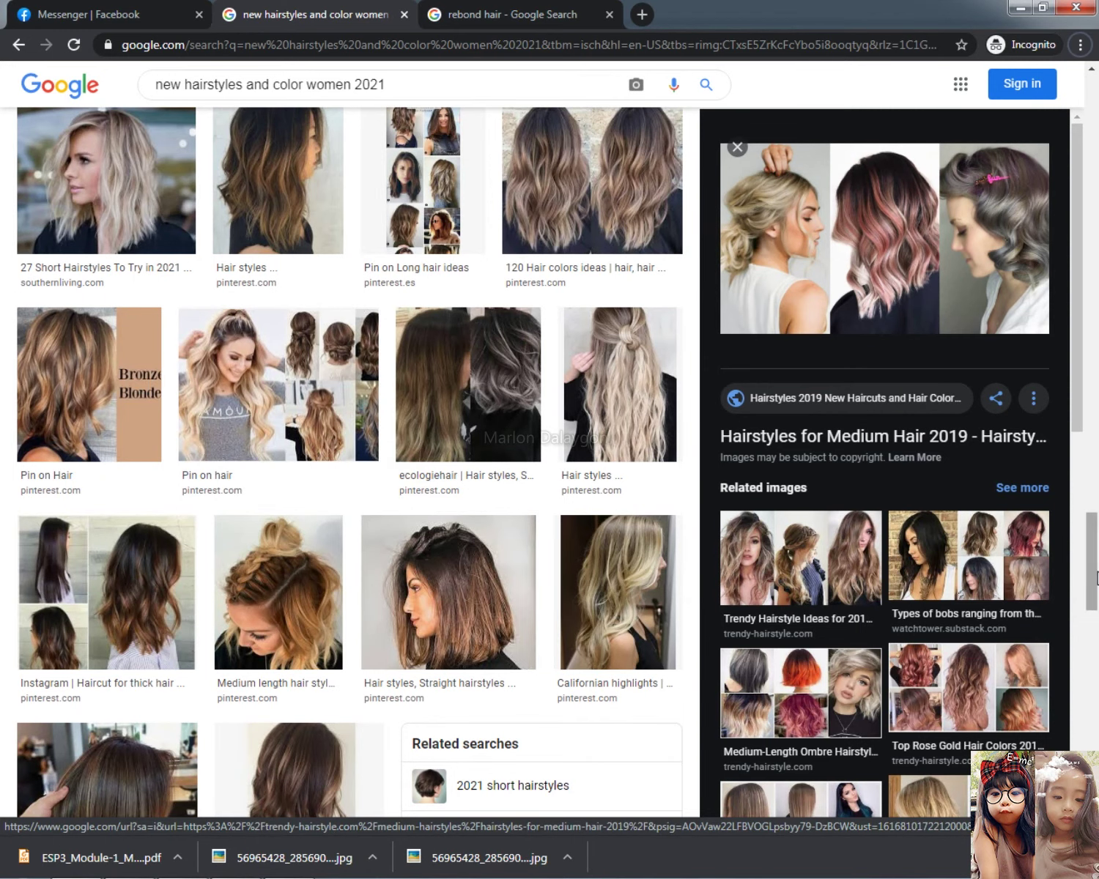
pyautogui.scroll(-5, 1004, 593)
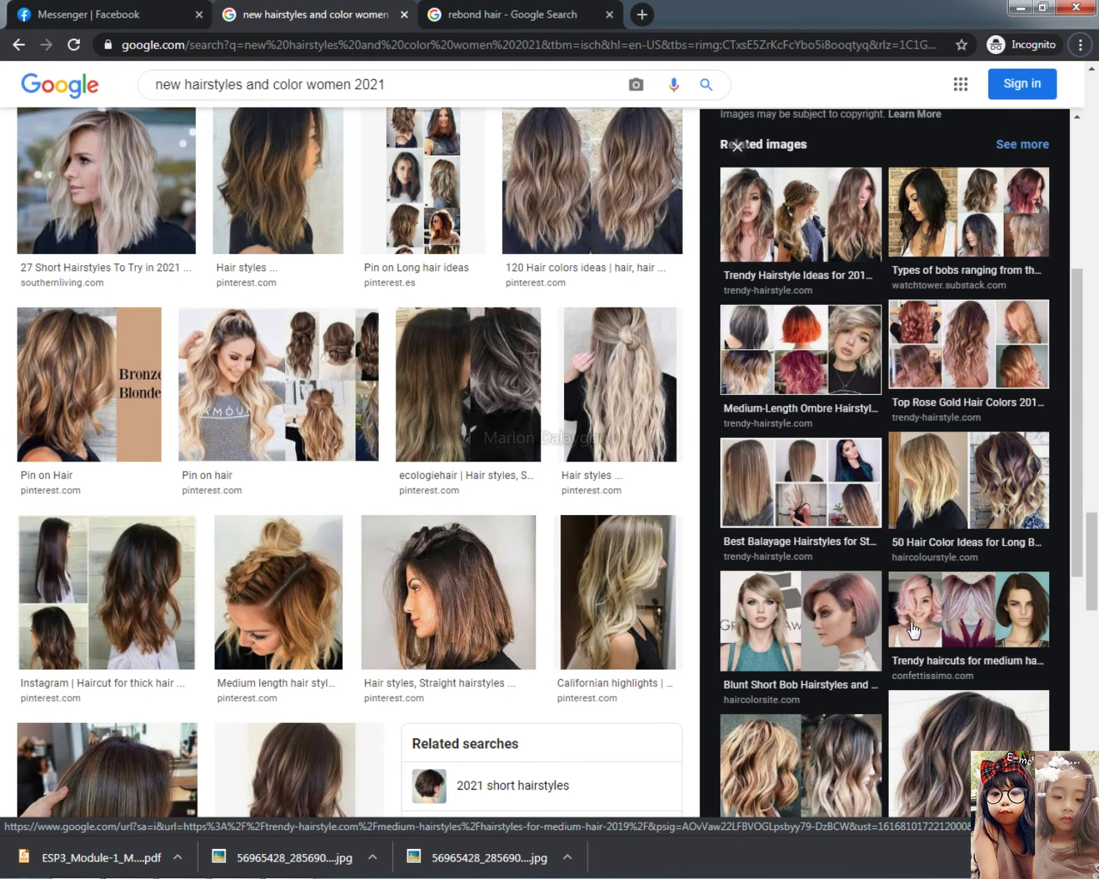
pyautogui.scroll(-3, 809, 607)
pyautogui.scroll(-10, 301, 635)
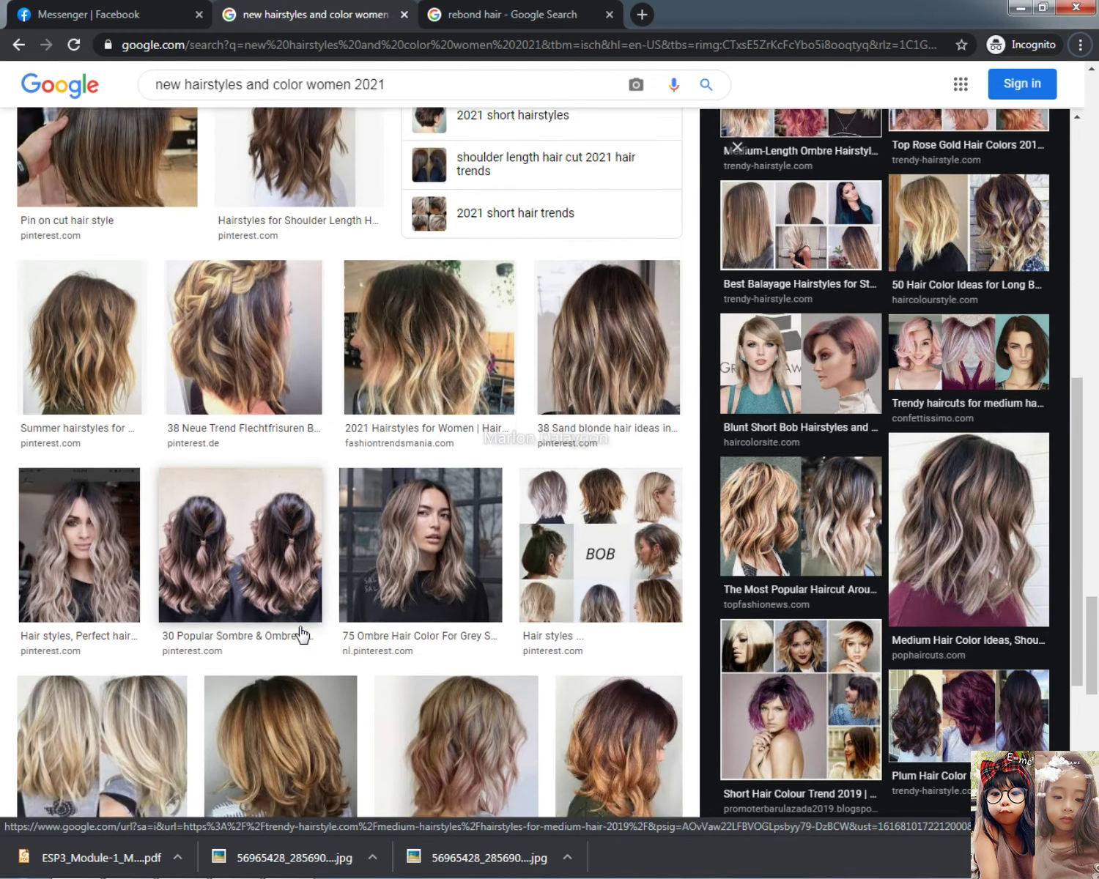
pyautogui.scroll(-8, 302, 635)
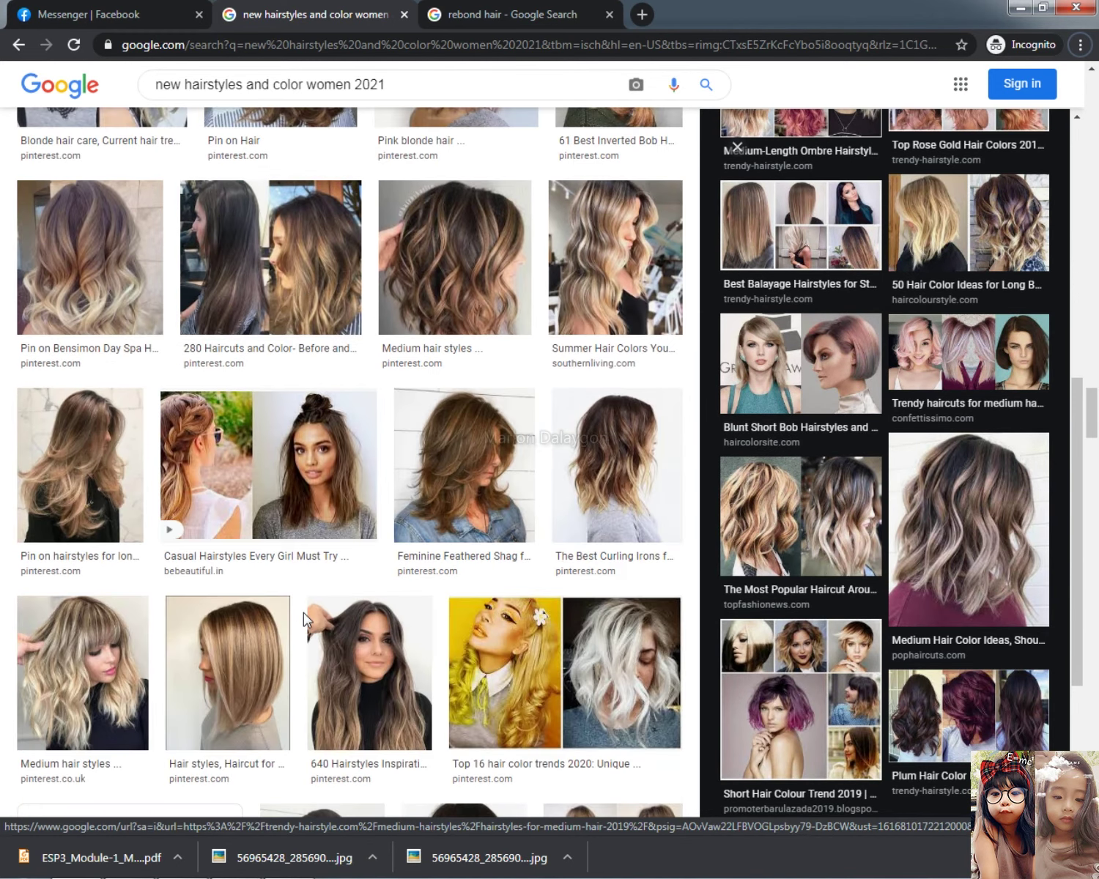
pyautogui.scroll(-8, 304, 612)
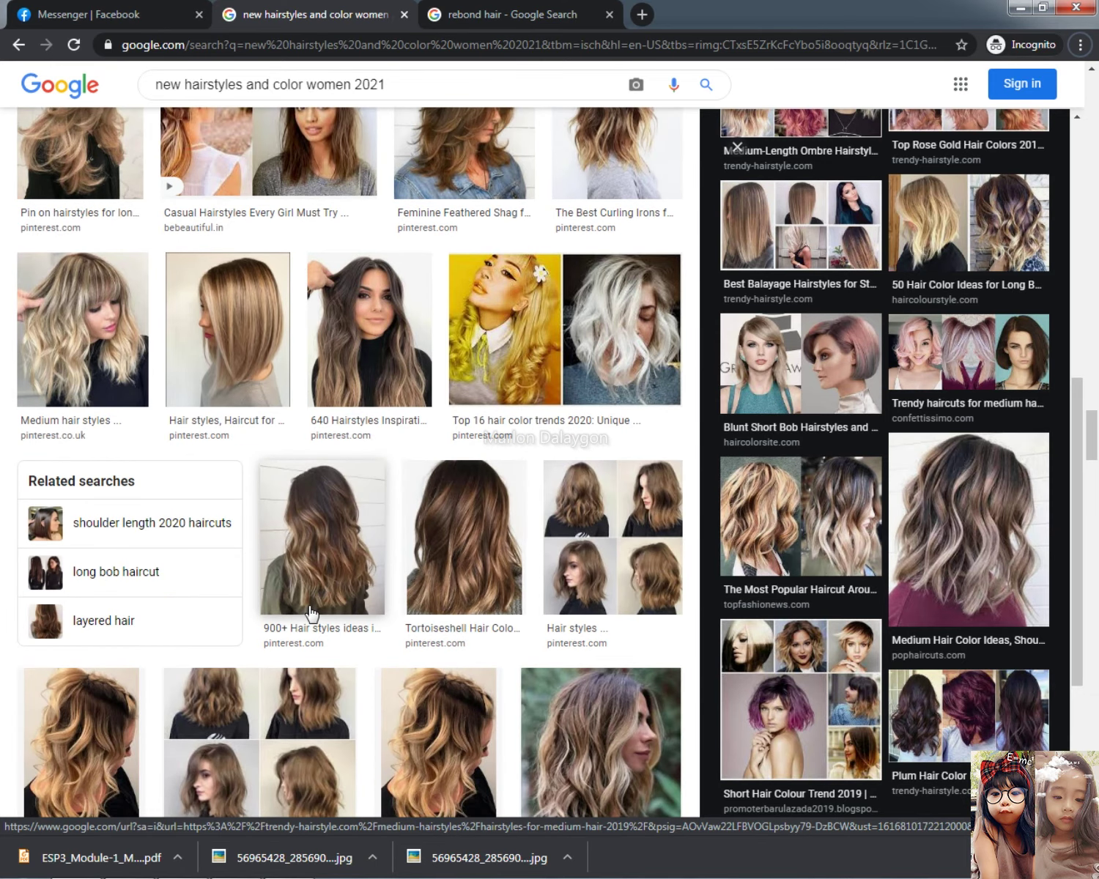
pyautogui.scroll(-7, 312, 608)
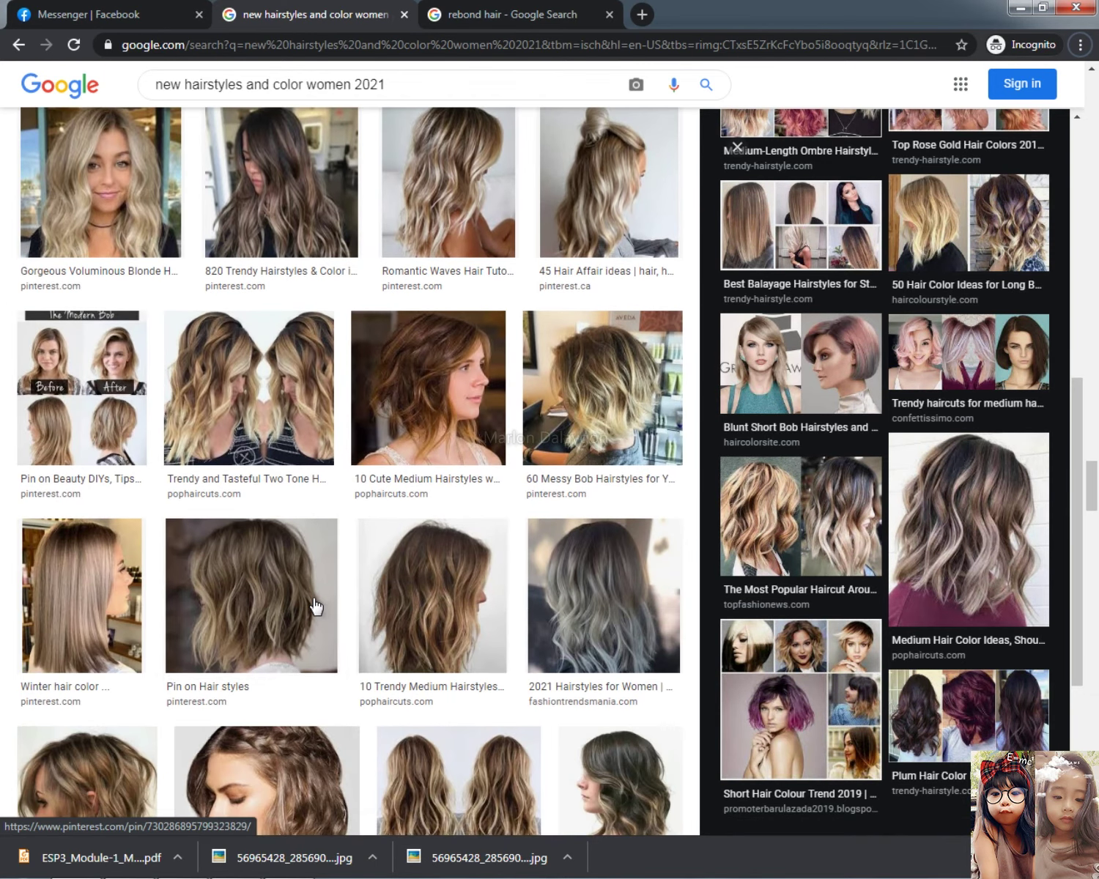
pyautogui.scroll(-4, 315, 605)
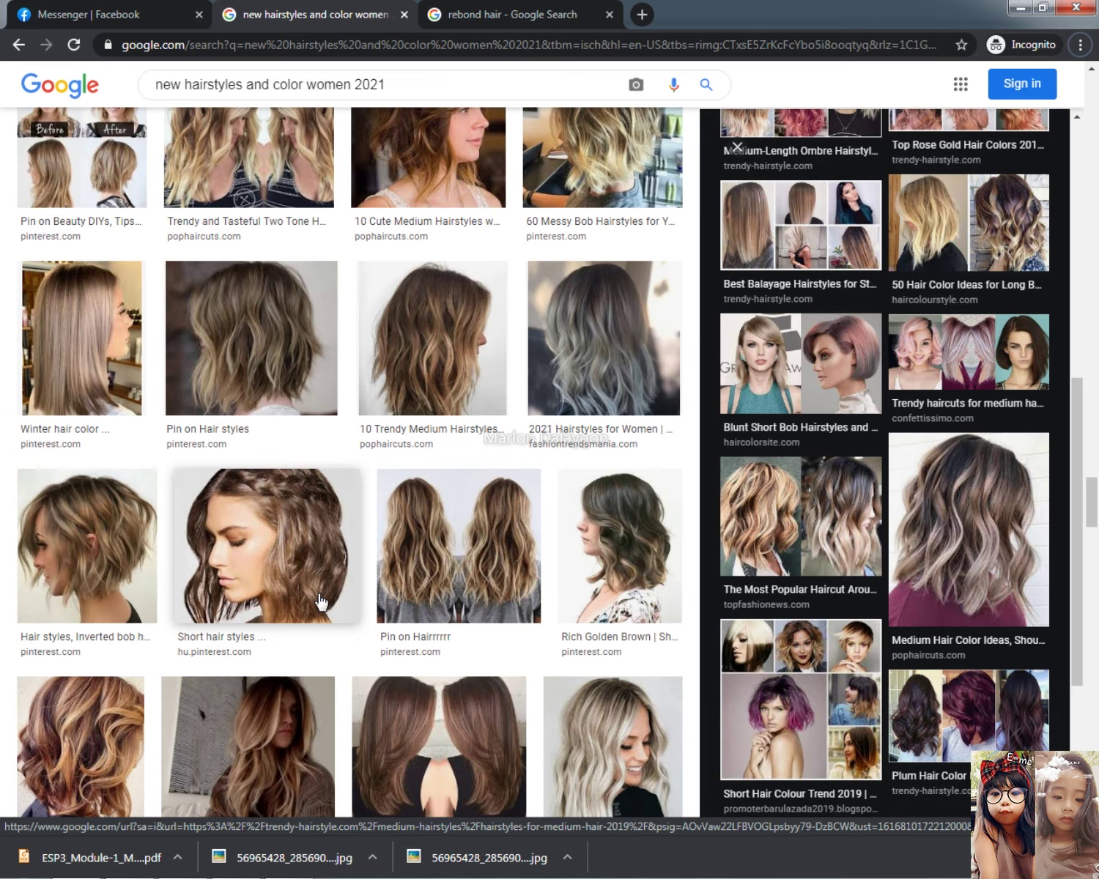
# - Open the related straight hair, bangs and "Charming Short Fringe Hairstyles" collages and copy the short fringe image
pyautogui.click(828, 231)
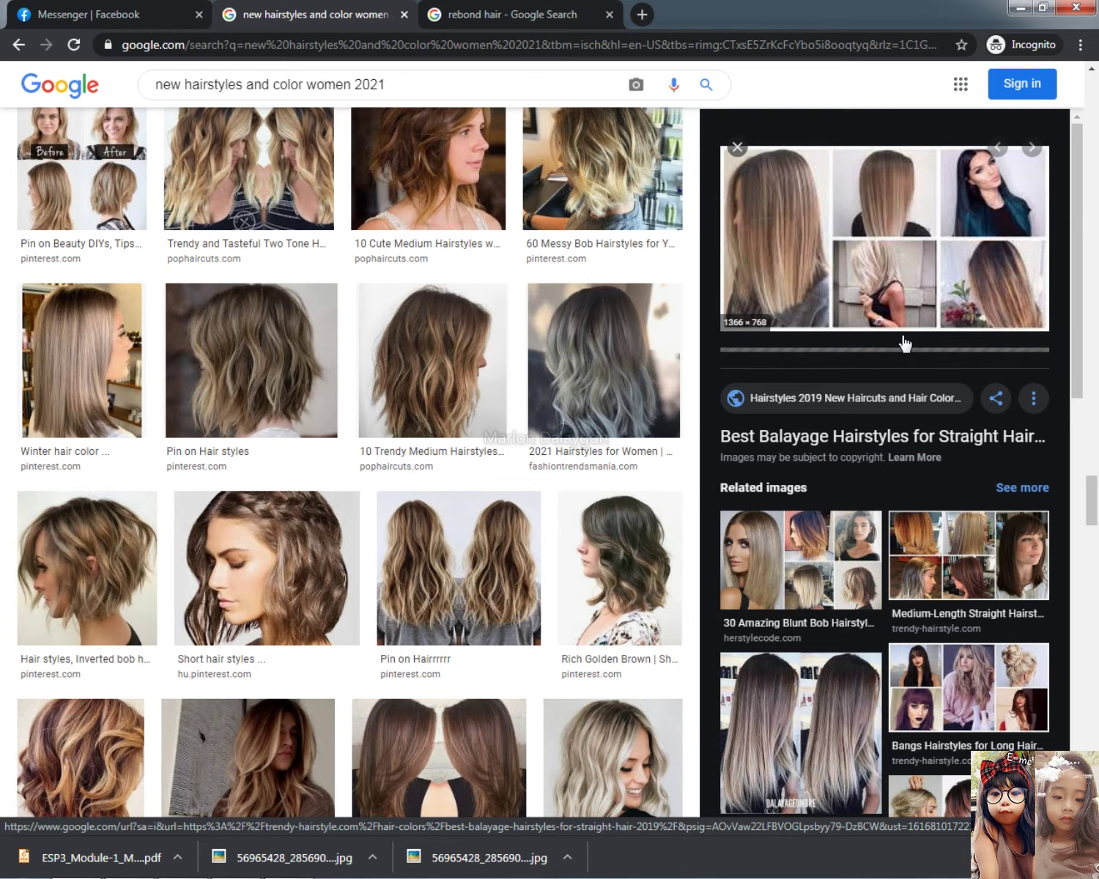
pyautogui.click(989, 662)
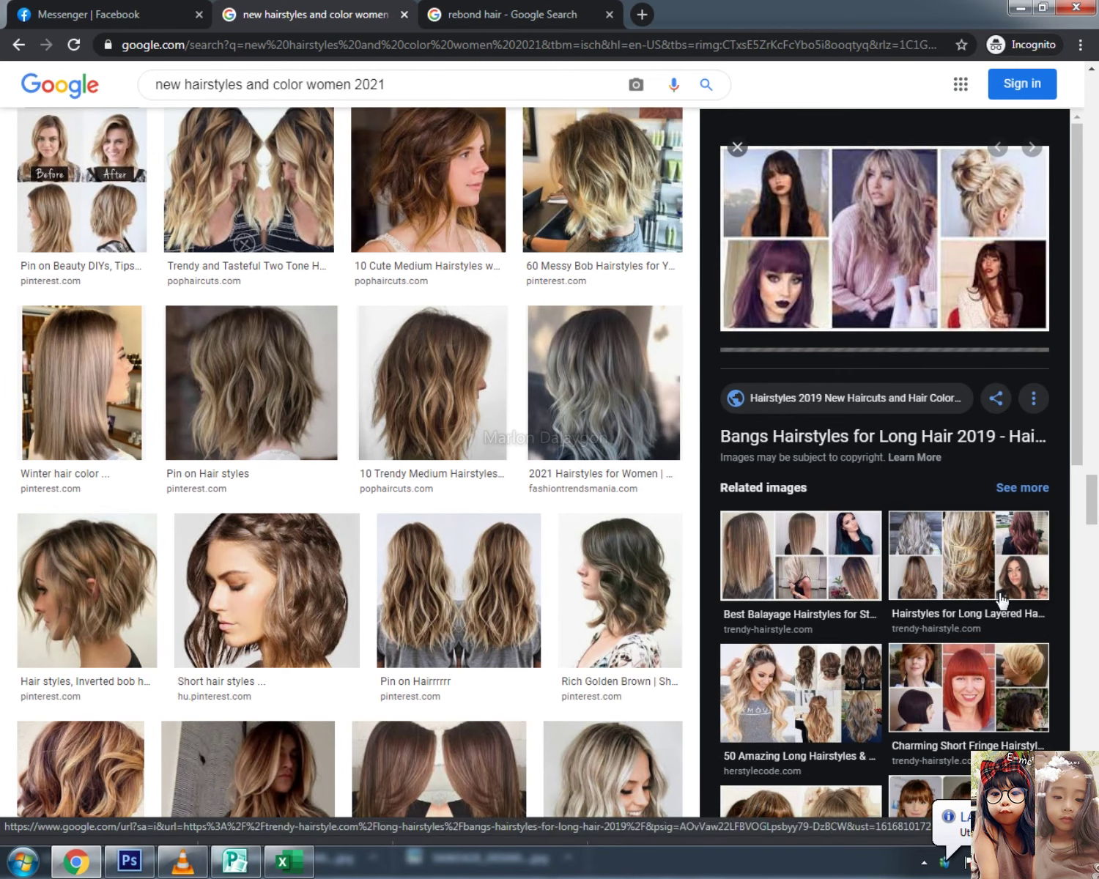
pyautogui.click(950, 695)
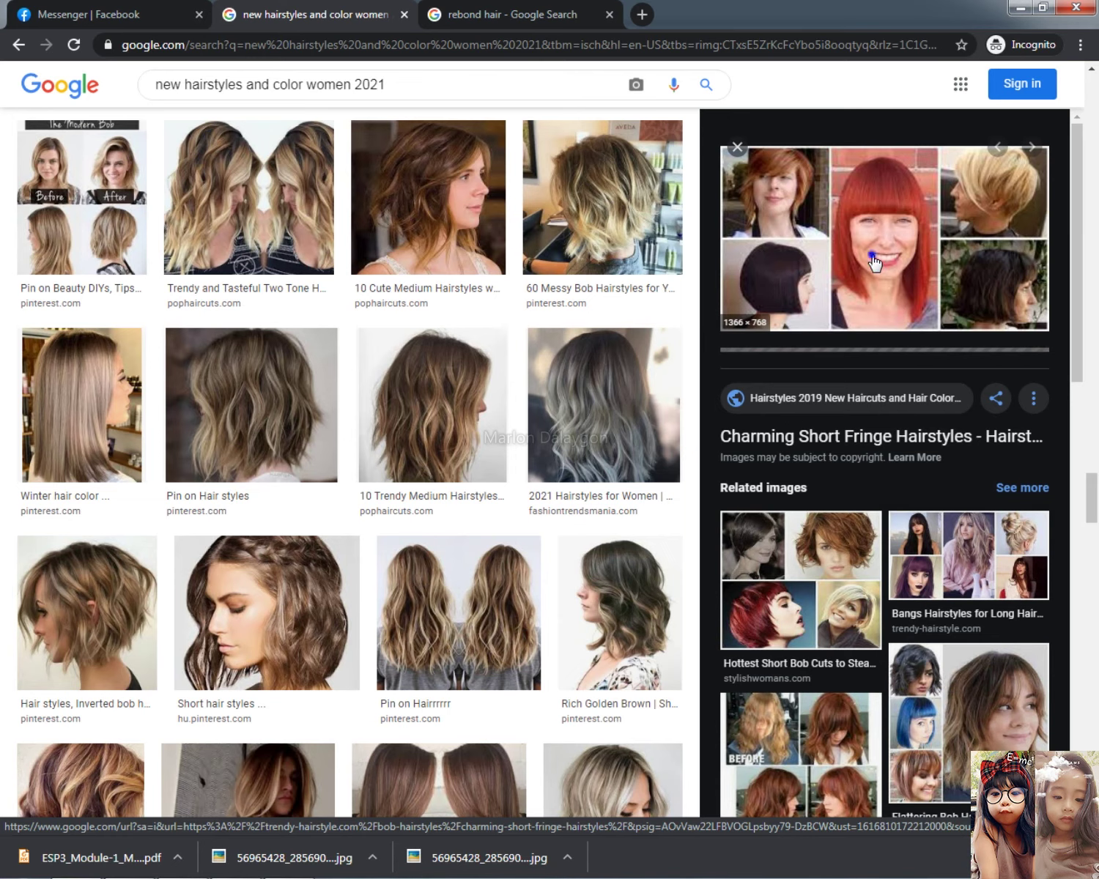
pyautogui.rightClick(875, 254)
pyautogui.click(908, 432)
# - Paste the short fringe collage into the gap below the photo grid and stretch it to fill the banner's width
pyautogui.hotkey('alt', 'Tab')
pyautogui.hotkey('ctrl', 'v')
pyautogui.moveTo(565, 469); pyautogui.dragTo(683, 524)
pyautogui.hotkey('ctrl', 't')
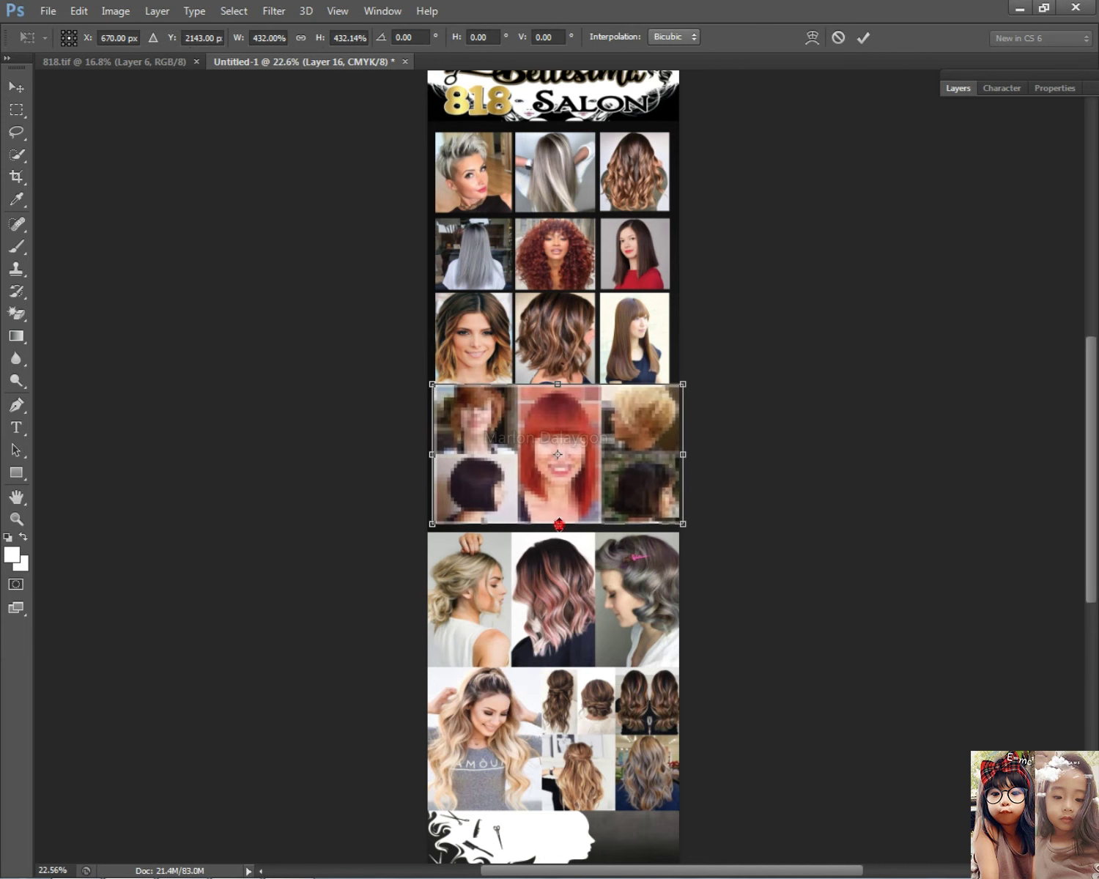
pyautogui.moveTo(559, 524); pyautogui.dragTo(559, 531)
pyautogui.moveTo(427, 459); pyautogui.dragTo(423, 459)
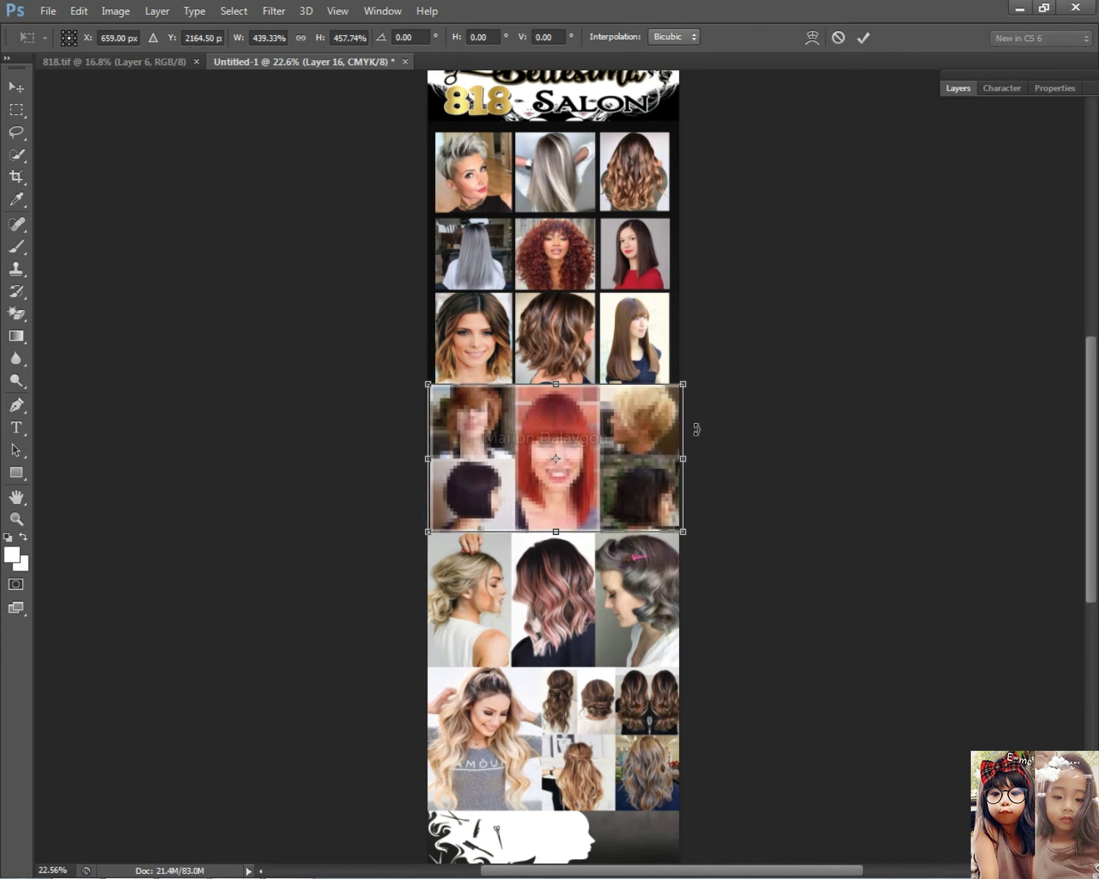
pyautogui.moveTo(683, 457); pyautogui.dragTo(679, 457)
pyautogui.press('Return')
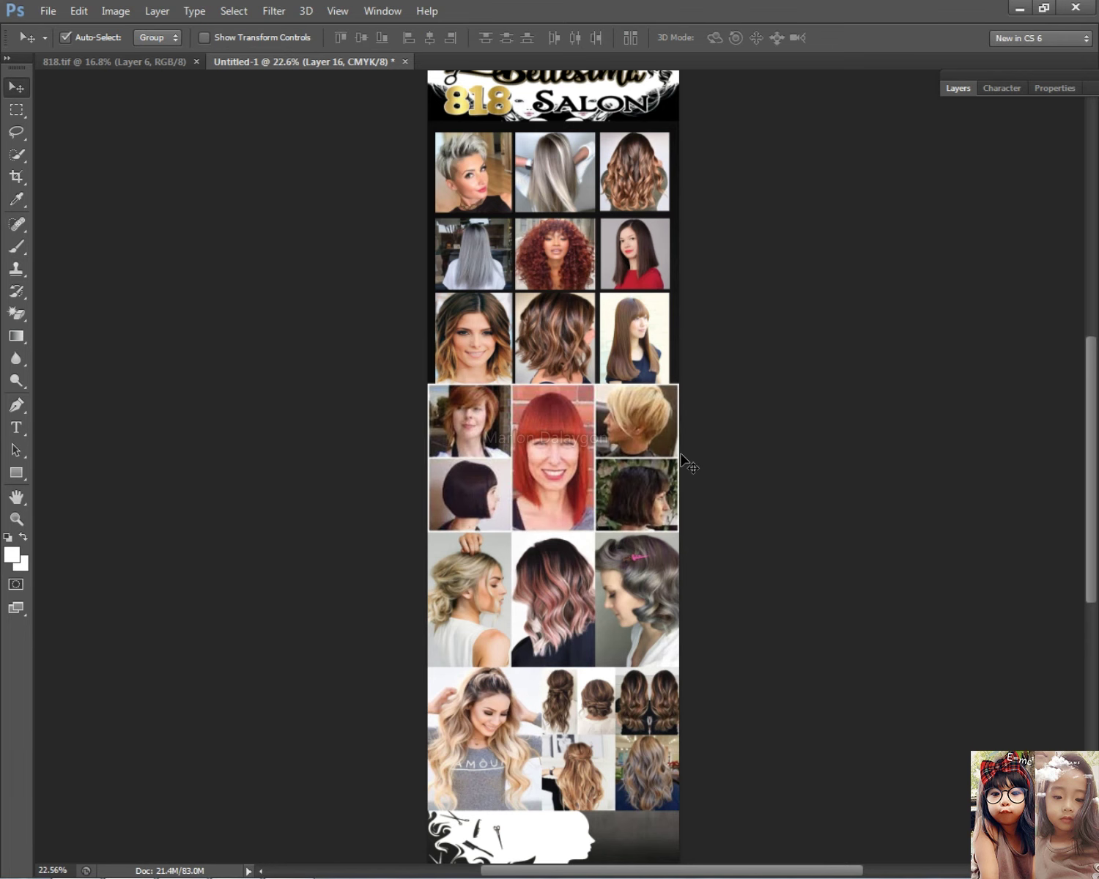
# - Delete the short fringe collage from the gap below the photo grid
pyautogui.scroll(1, 694, 464)
pyautogui.rightClick(527, 451)
pyautogui.click(546, 461)
pyautogui.press('Delete')
# - In the browser, open the five-photo "Bangs Hairstyles for Long Hair 2019" collage, check its related images and copy the collage
pyautogui.hotkey('alt', 'Tab')
pyautogui.scroll(-1, 981, 474)
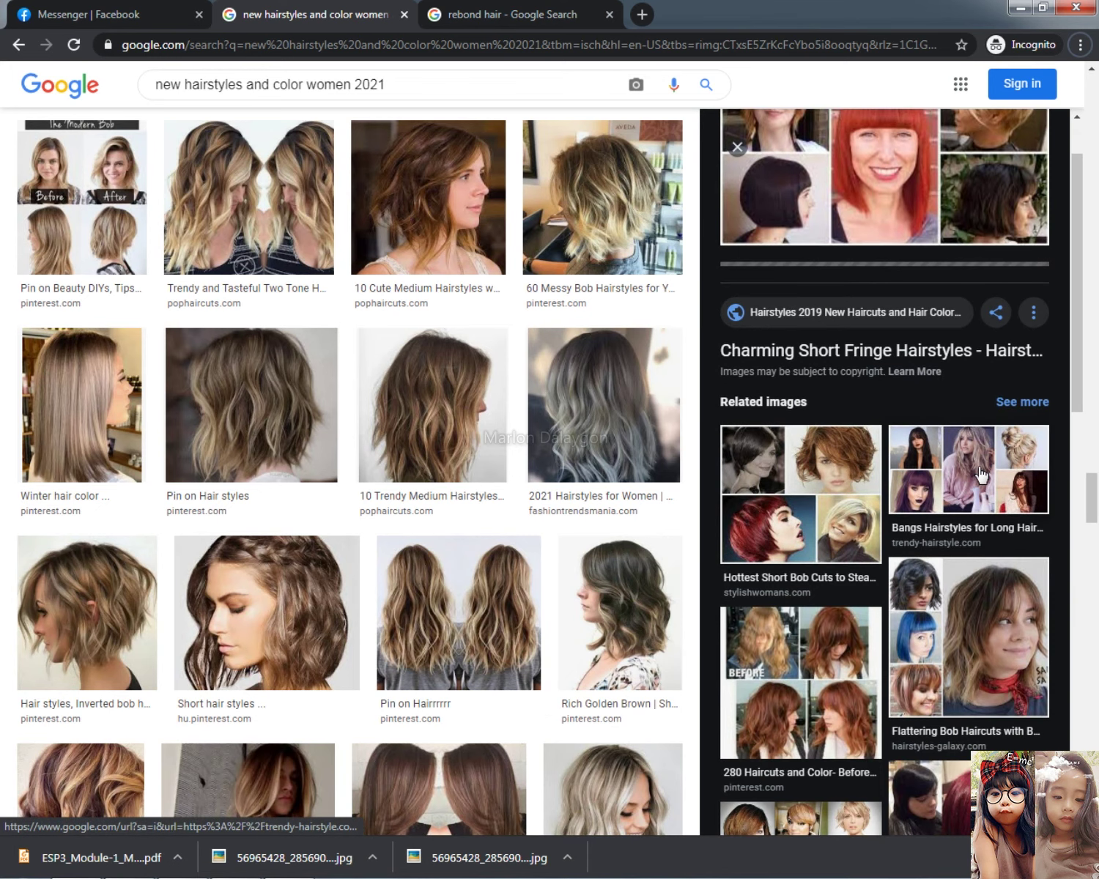
pyautogui.click(980, 473)
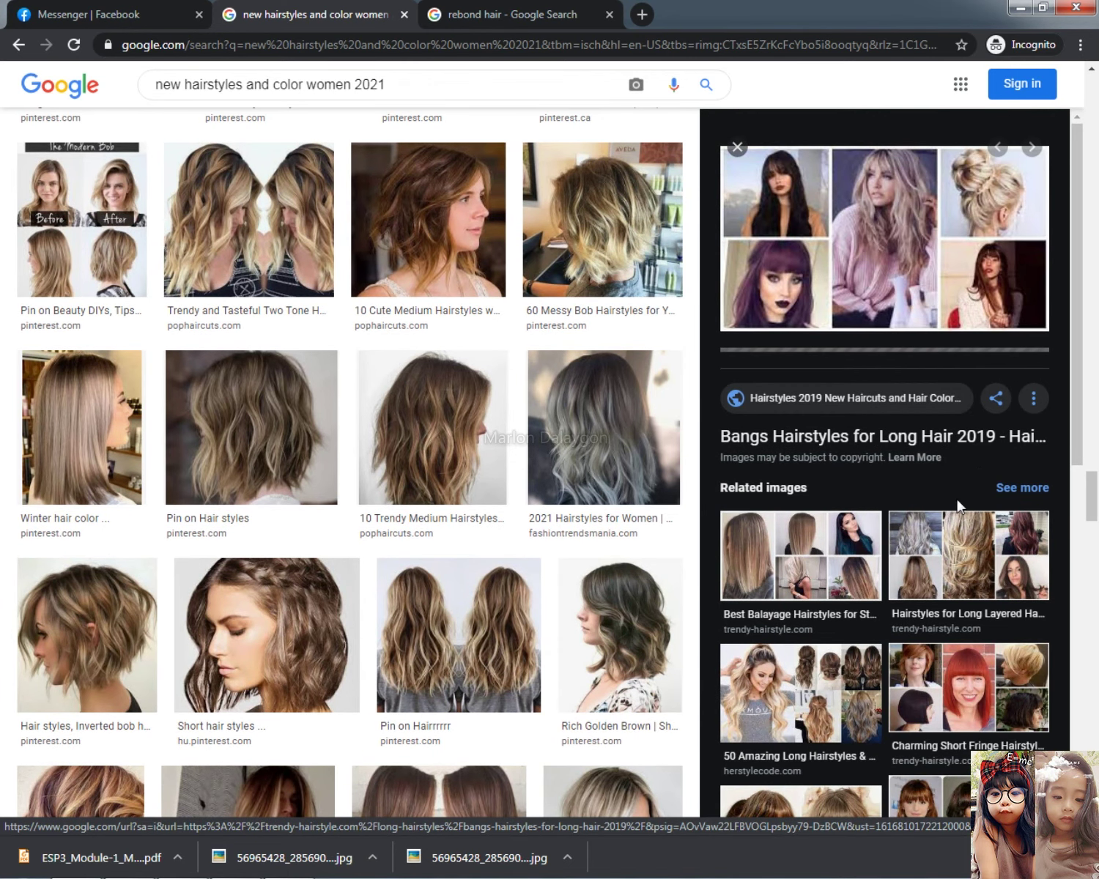
pyautogui.scroll(-6, 959, 490)
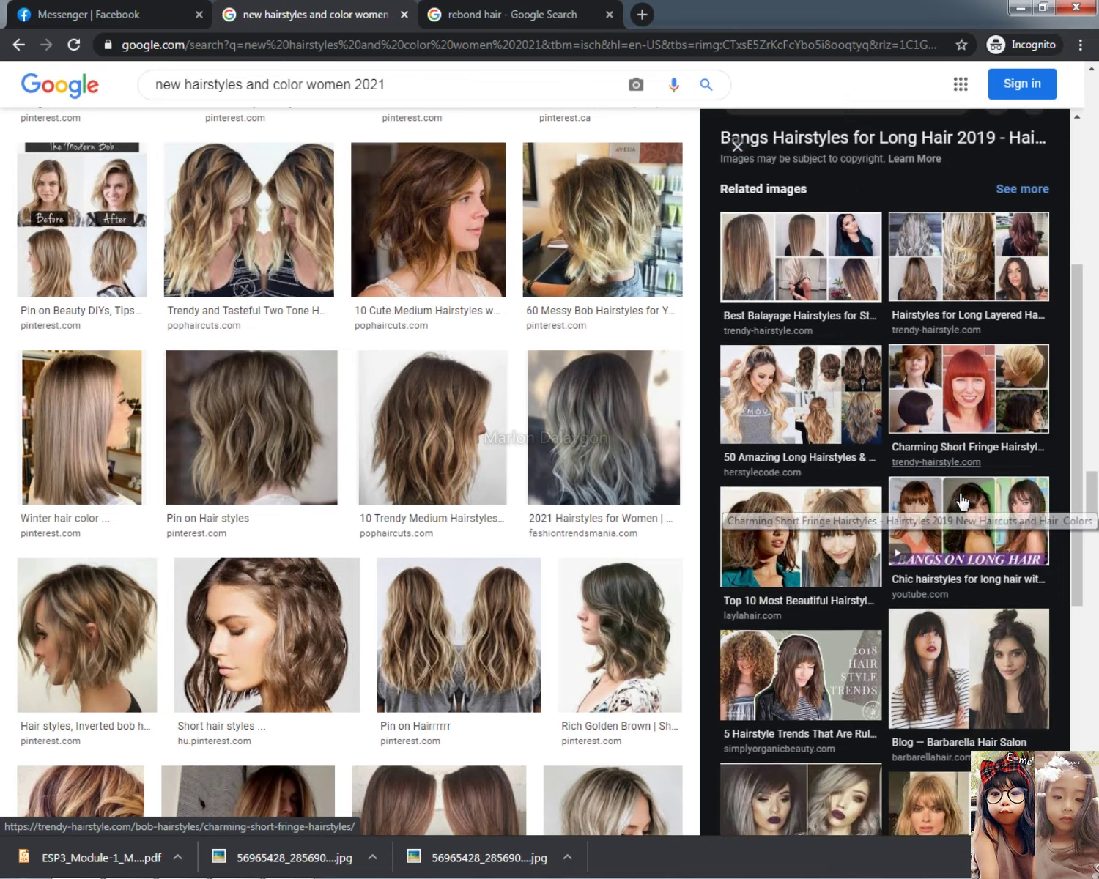
pyautogui.scroll(-4, 963, 502)
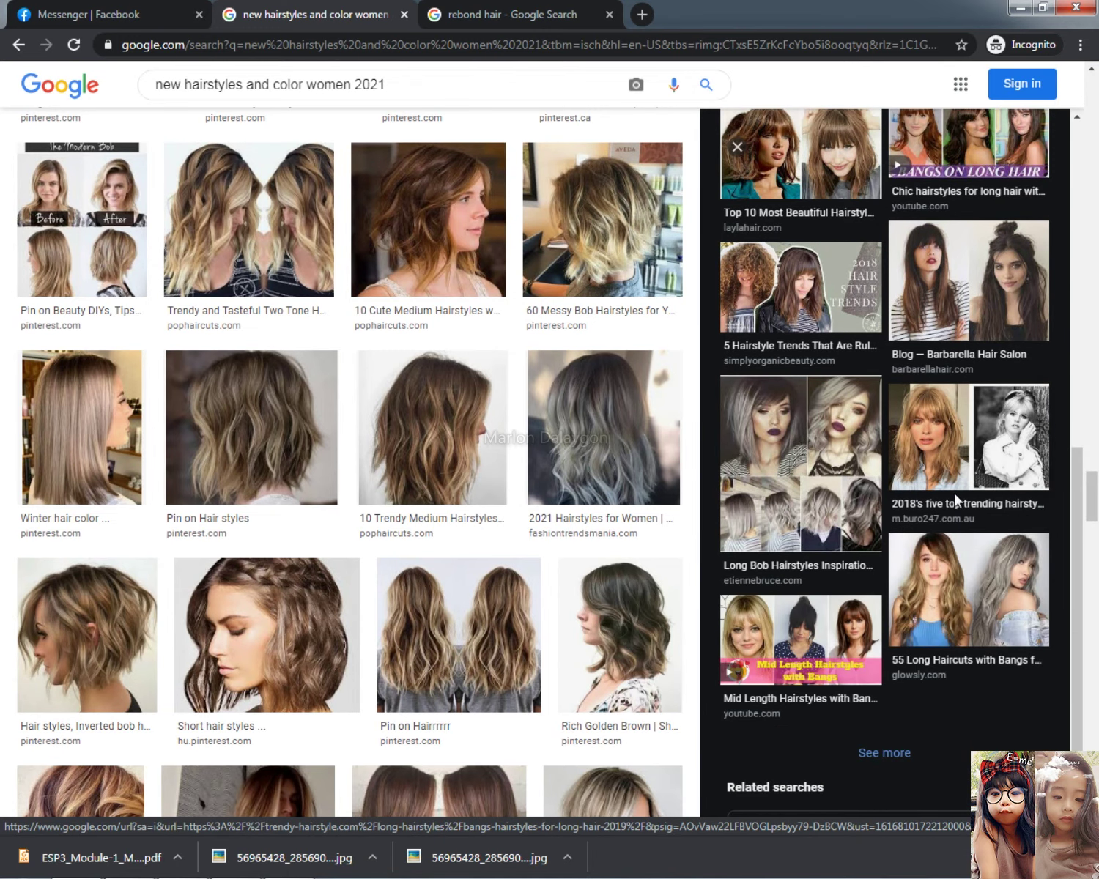
pyautogui.scroll(-9, 964, 513)
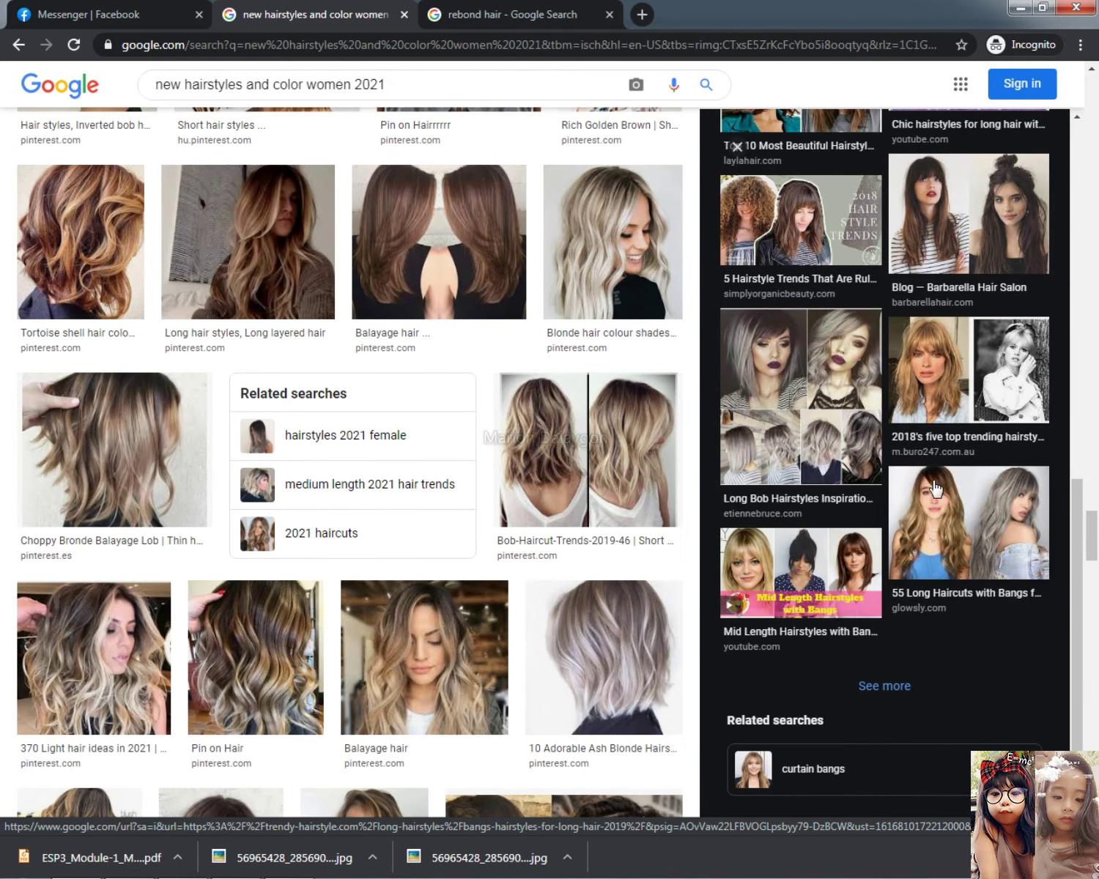
pyautogui.click(978, 538)
pyautogui.scroll(5, 924, 212)
pyautogui.rightClick(921, 198)
pyautogui.click(896, 374)
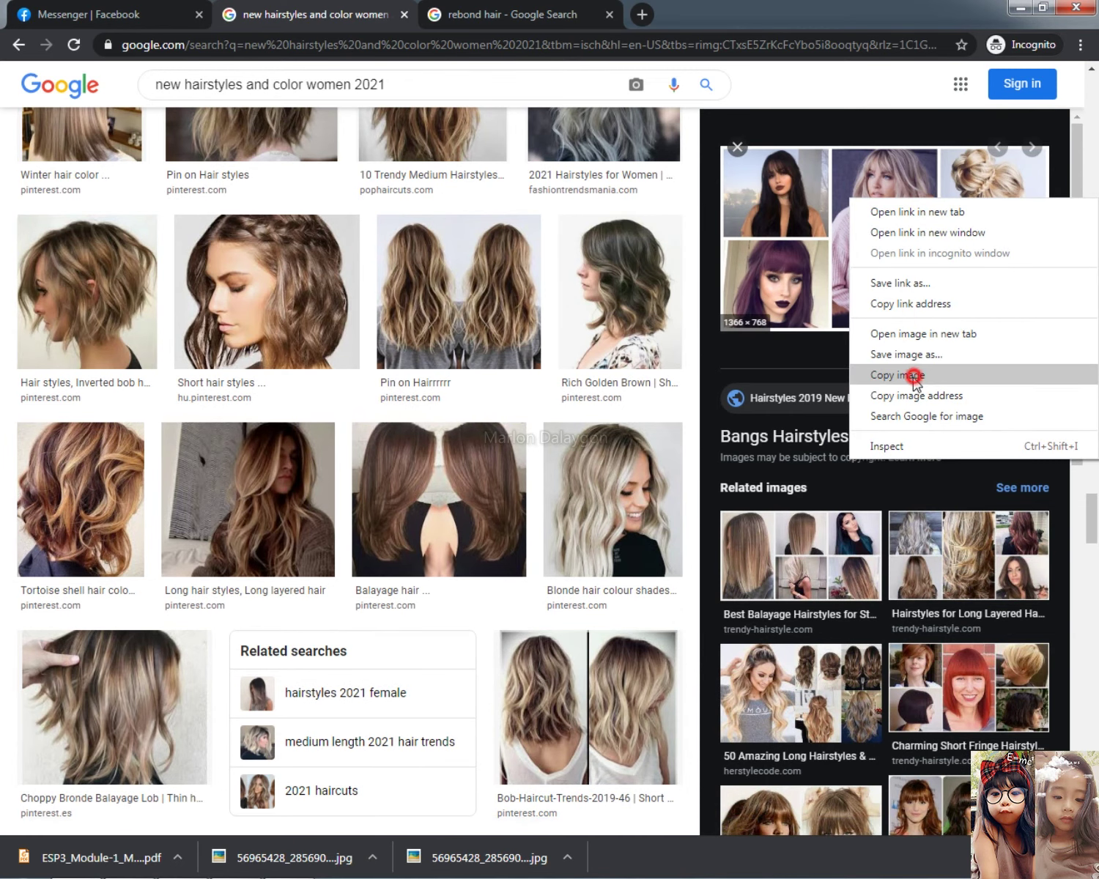
# - Paste the bangs collage into the gap below the photo grid and narrow it to about 95% to match the banner's width
pyautogui.hotkey('alt', 'Tab')
pyautogui.hotkey('alt', 'Tab')
pyautogui.hotkey('ctrl', 'v')
pyautogui.moveTo(559, 463); pyautogui.dragTo(553, 461)
pyautogui.hotkey('ctrl', 't')
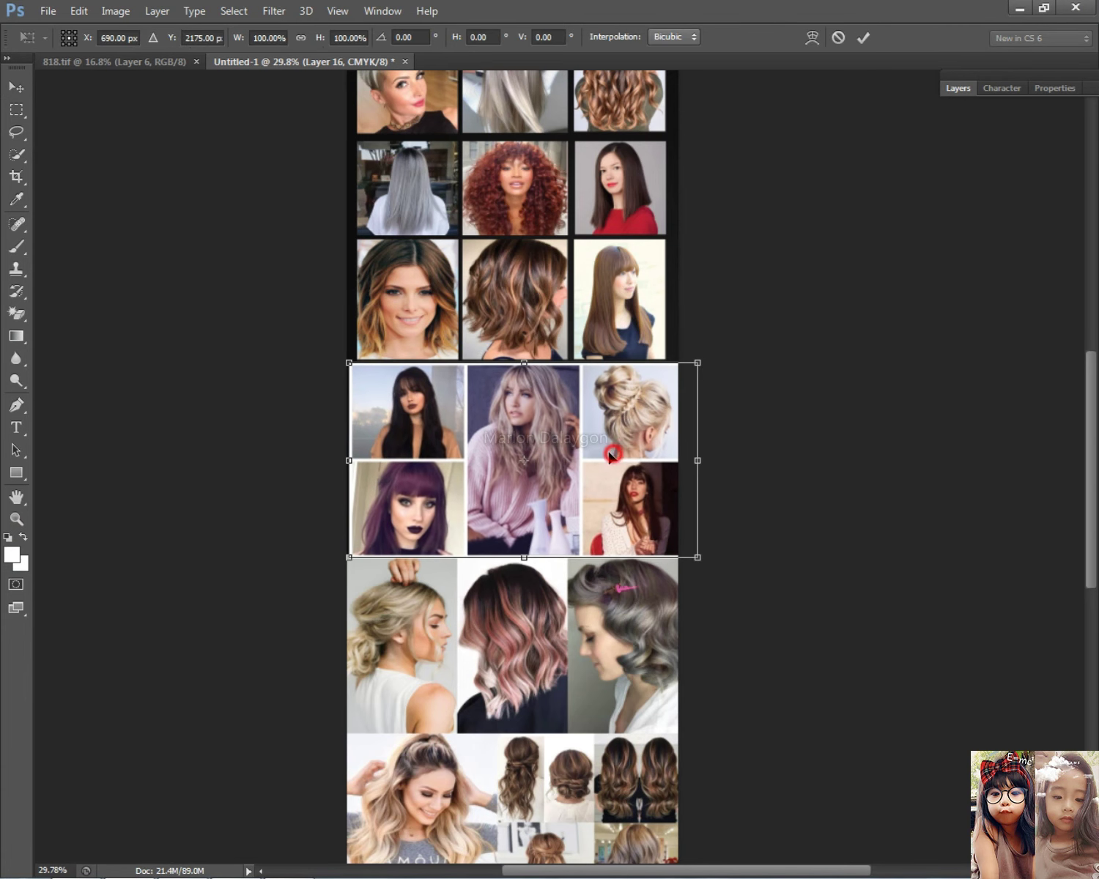
pyautogui.moveTo(619, 454); pyautogui.dragTo(617, 452)
pyautogui.moveTo(697, 460); pyautogui.dragTo(689, 457)
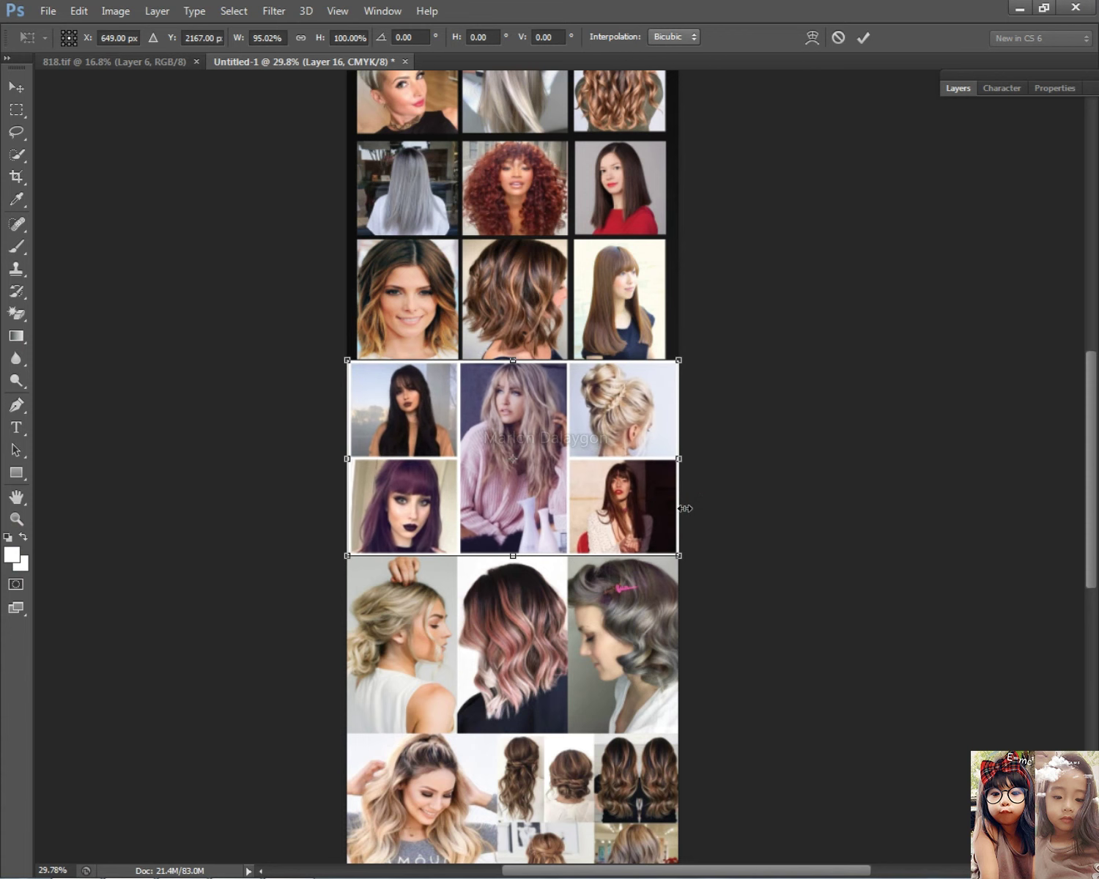
pyautogui.press('Return')
# - Select the nine grid photos and widen them together on both sides so that they reach the banner's left and right edges
pyautogui.scroll(-3, 653, 443)
pyautogui.click(657, 395)
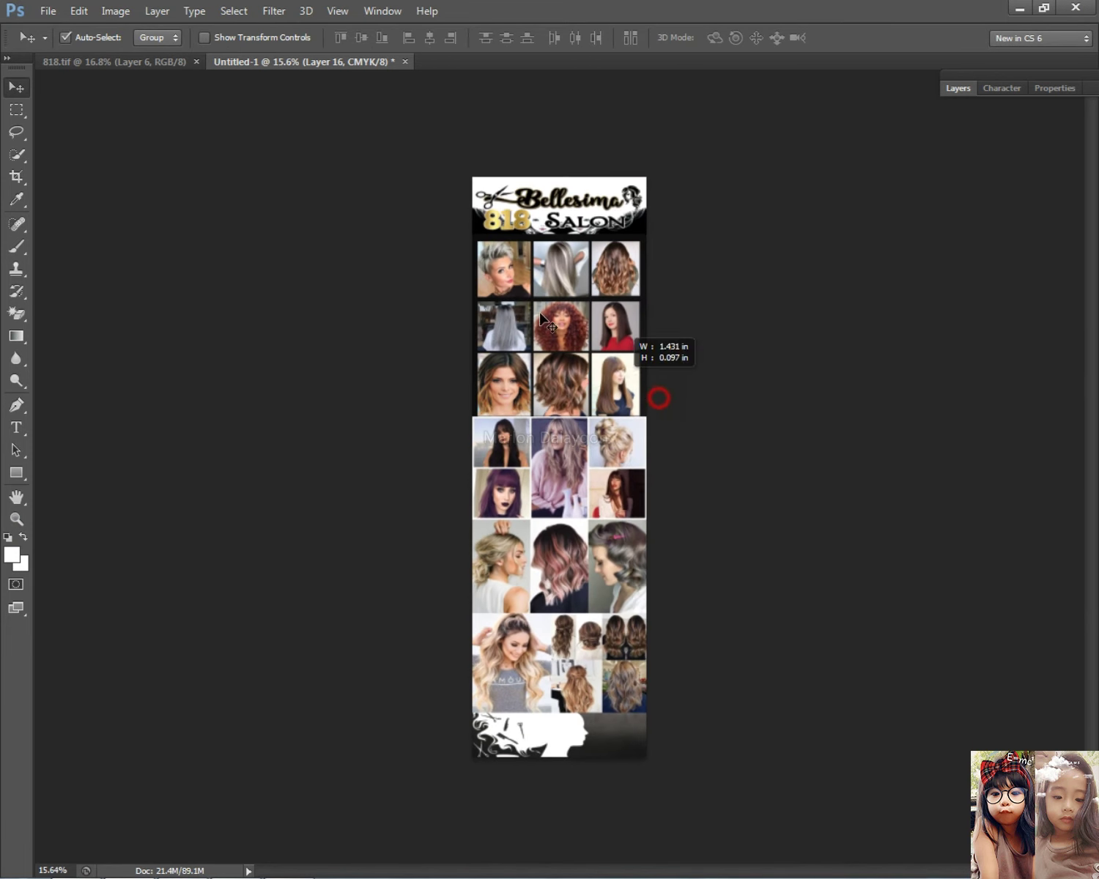
pyautogui.scroll(1, 653, 339)
pyautogui.hotkey('ctrl', 't')
pyautogui.moveTo(663, 296); pyautogui.dragTo(670, 297)
pyautogui.moveTo(460, 301); pyautogui.dragTo(447, 302)
pyautogui.press('Return')
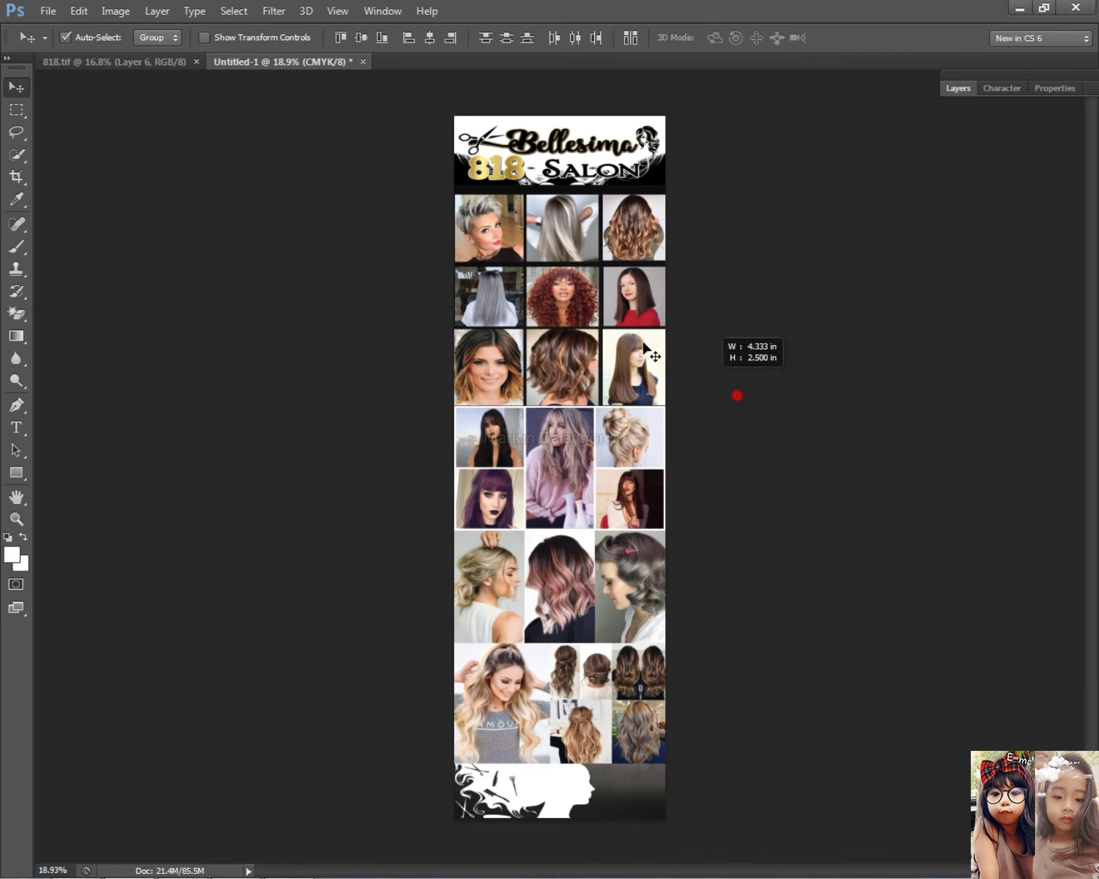
pyautogui.scroll(-4, 797, 368)
pyautogui.scroll(3, 682, 494)
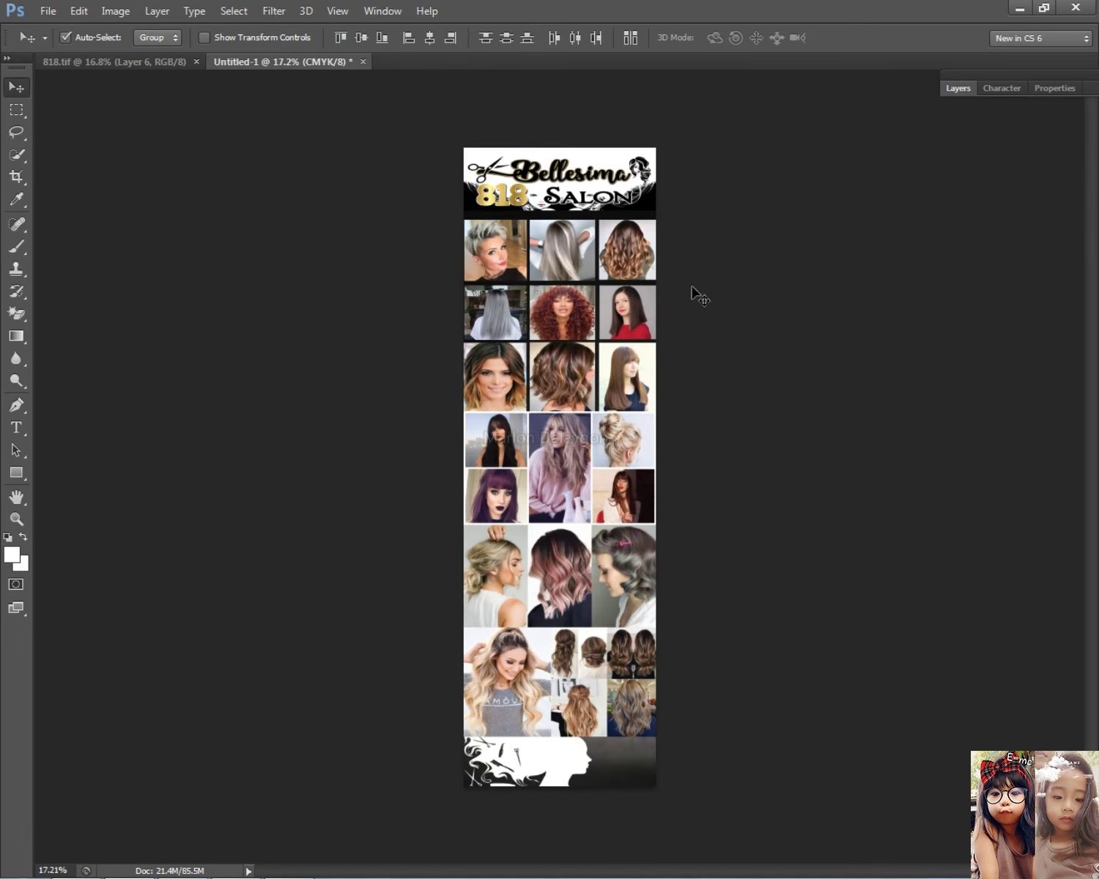
pyautogui.scroll(-3, 741, 633)
pyautogui.scroll(2, 729, 535)
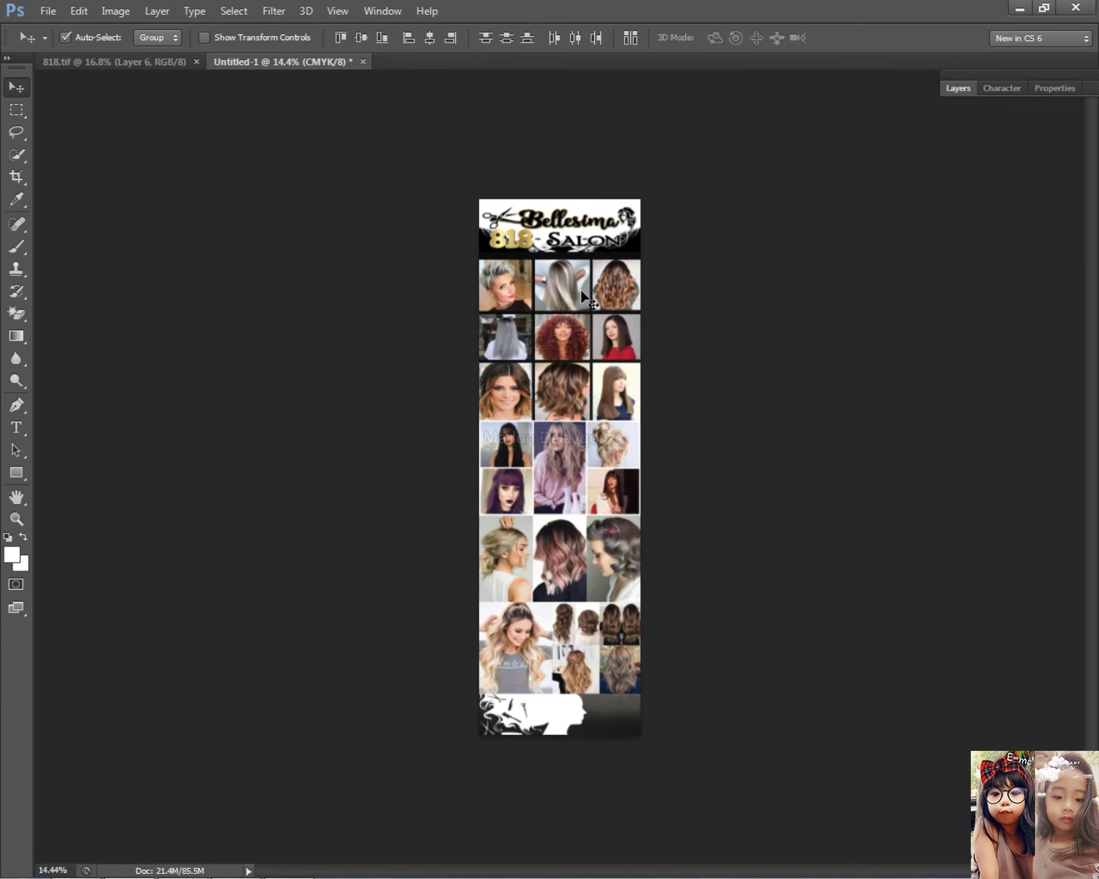
pyautogui.scroll(1, 591, 293)
# - Start saving the banner as a new file and browse through the layouts folder to the "1 new layout" folder
pyautogui.click(48, 11)
pyautogui.click(143, 214)
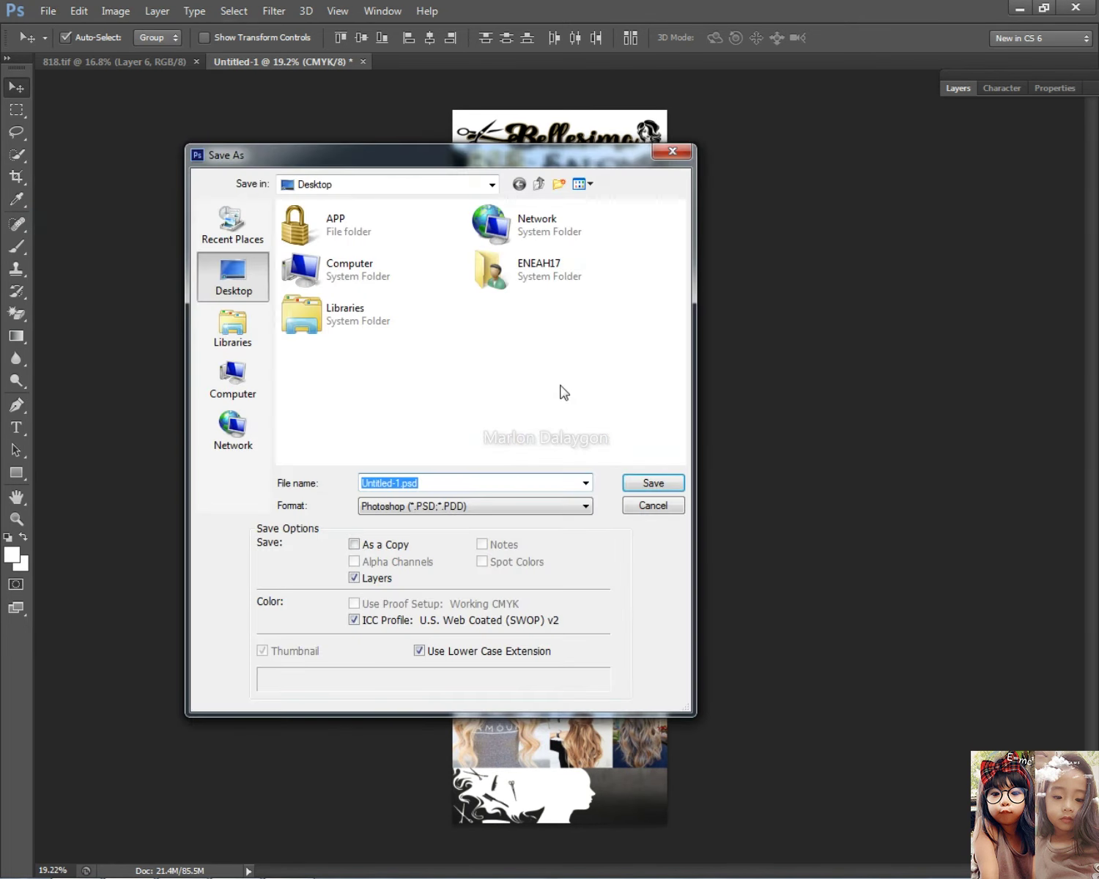
pyautogui.doubleClick(344, 228)
pyautogui.click(306, 230)
pyautogui.doubleClick(306, 229)
pyautogui.doubleClick(323, 246)
pyautogui.click(337, 293)
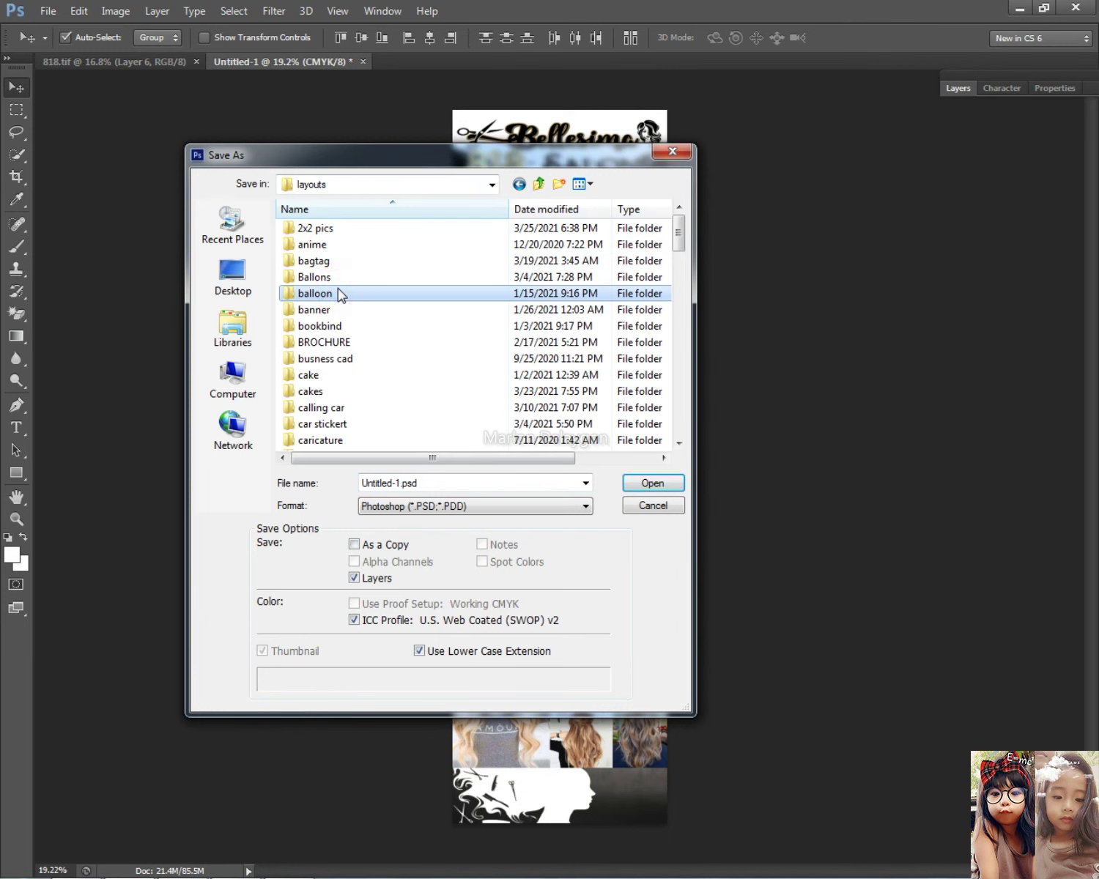
pyautogui.write('tar')
pyautogui.press('Return')
pyautogui.doubleClick(338, 294)
# - Save the banner as womens in TIFF format with layers, no image compression and RLE layer compression
pyautogui.doubleClick(416, 484)
pyautogui.press('BackSpace')
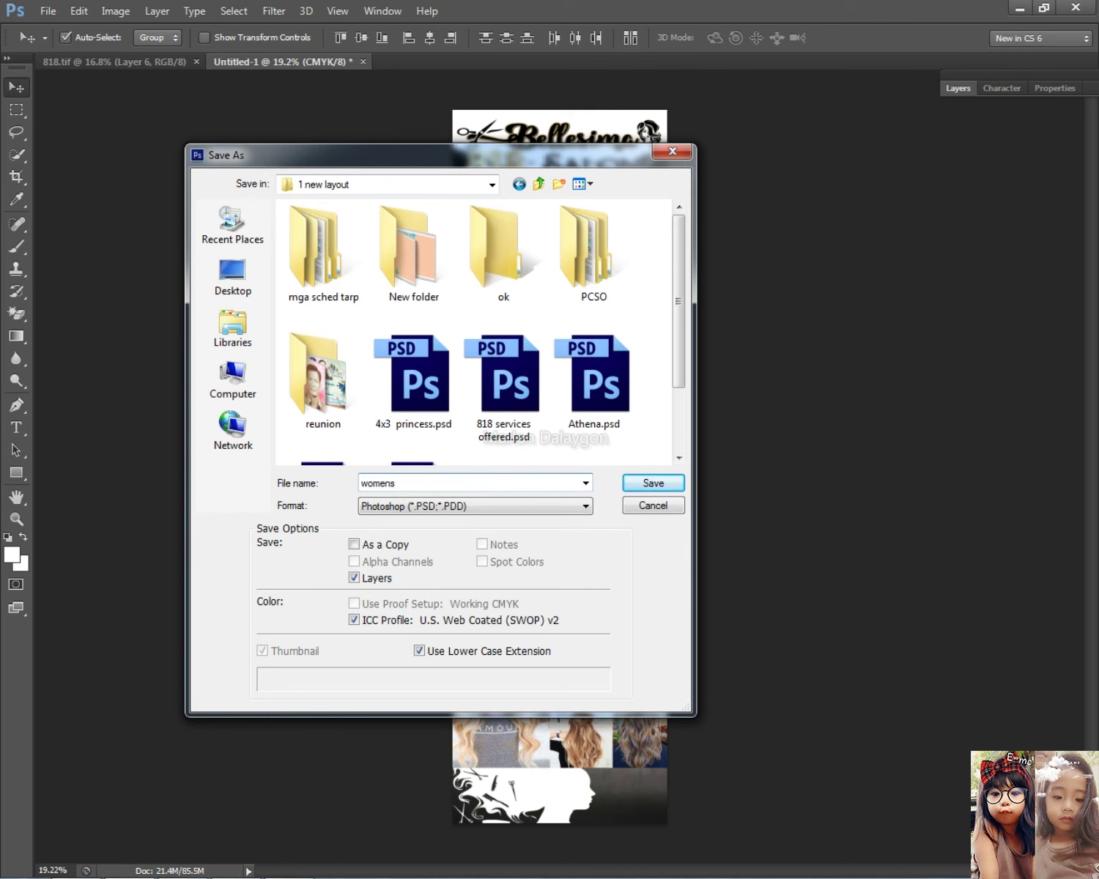
pyautogui.click(426, 506)
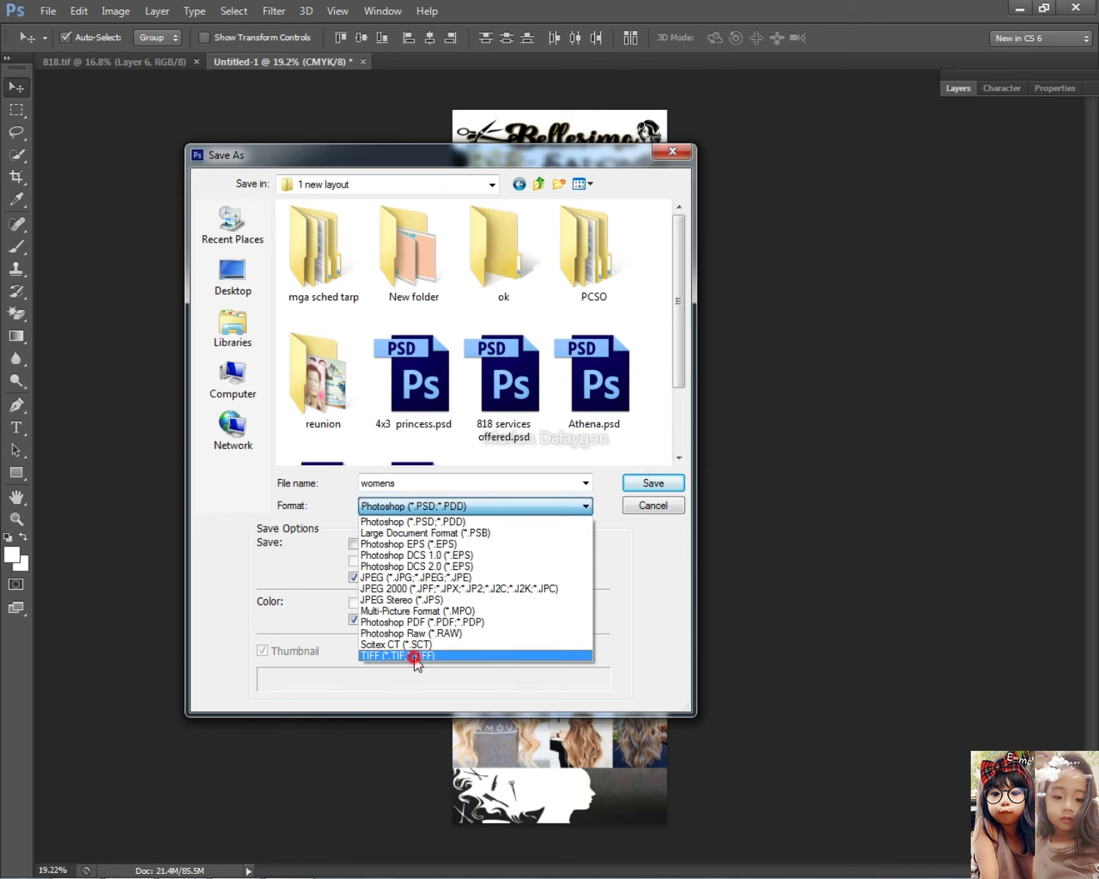
pyautogui.click(415, 657)
pyautogui.doubleClick(432, 483)
pyautogui.press('BackSpace')
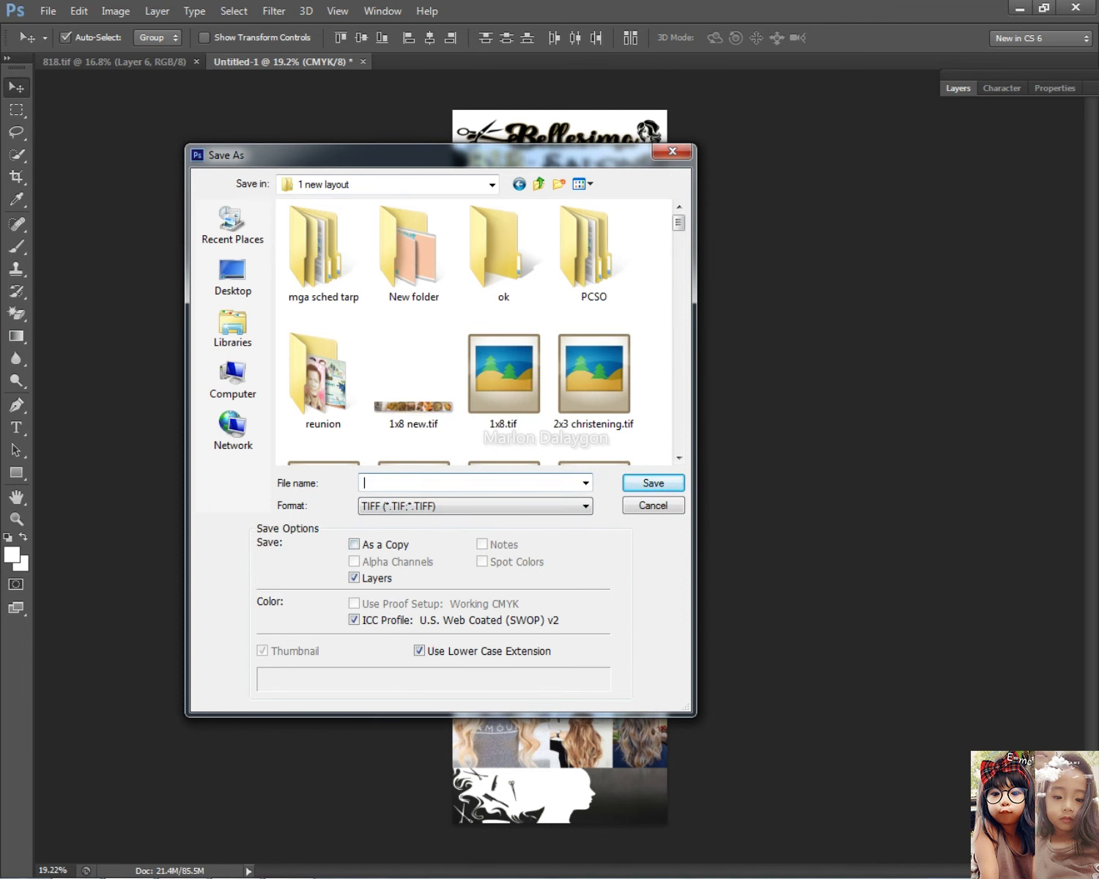
pyautogui.hotkey('ctrl', 'z')
pyautogui.press('Return')
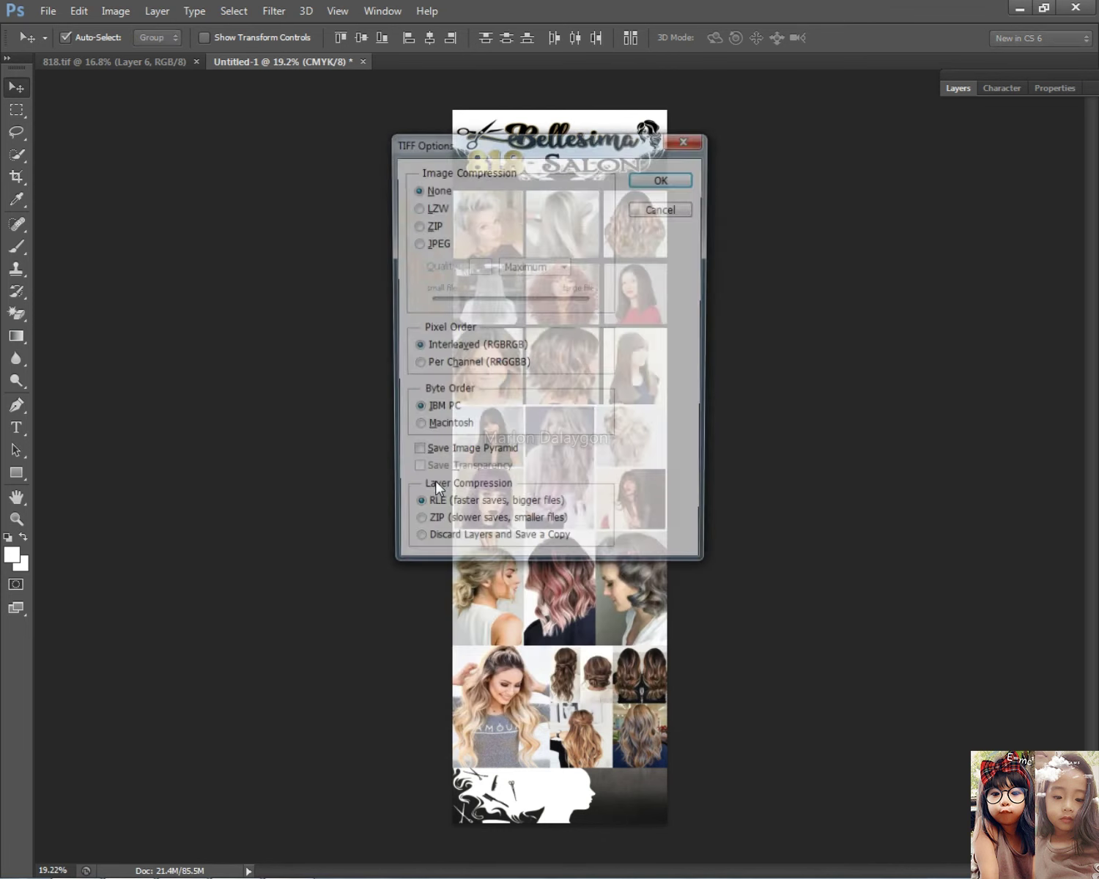
pyautogui.press('Return')
pyautogui.press('Return')
pyautogui.scroll(-2, 812, 577)
pyautogui.scroll(2, 810, 563)
pyautogui.scroll(1, 809, 563)
pyautogui.scroll(-3, 810, 561)
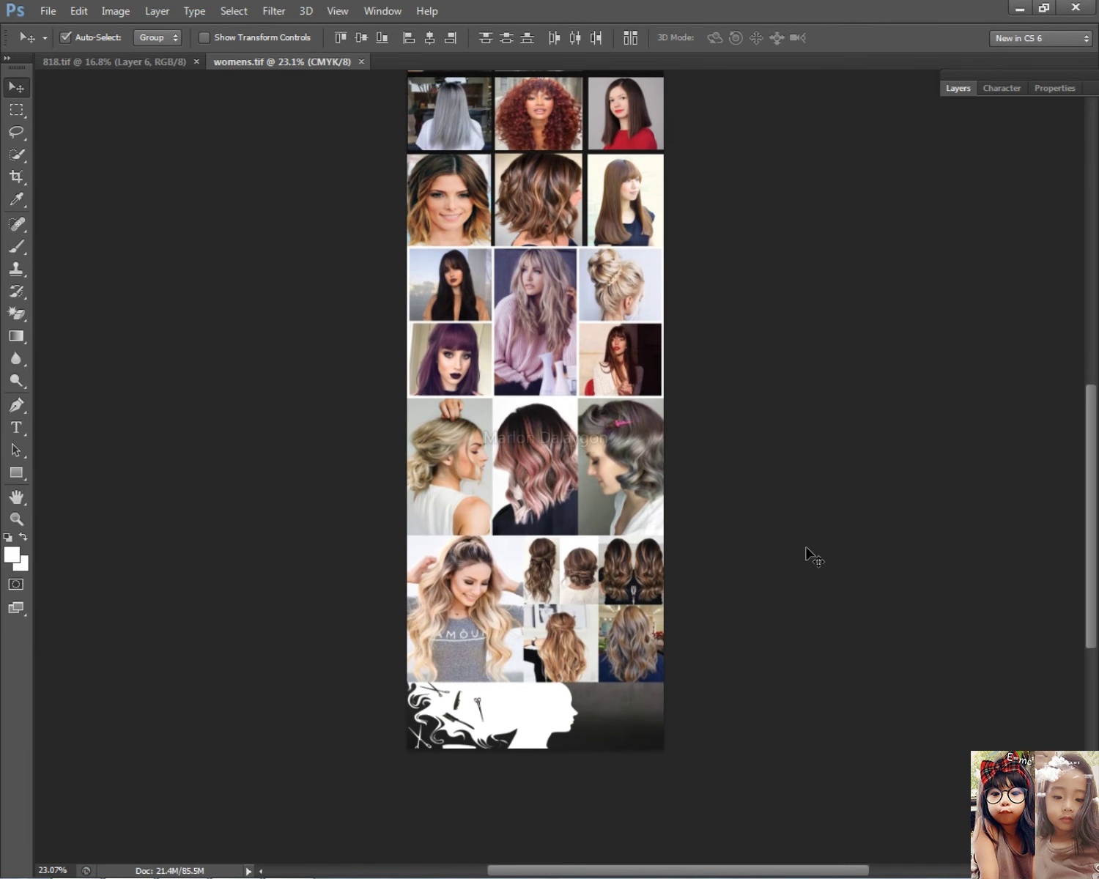
pyautogui.scroll(-1, 809, 551)
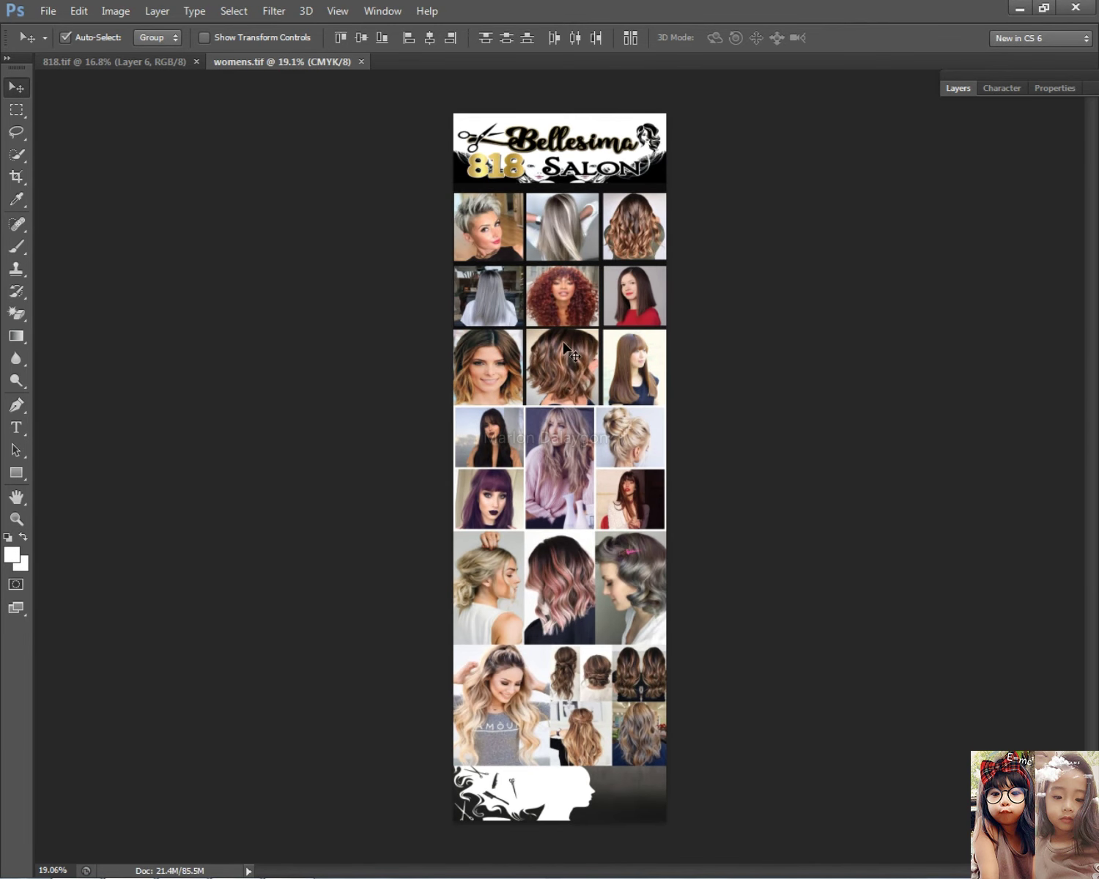
# - Add white Arial text "The best skin of you life st" beside the silhouette, checking the slogan on the browser's skin care poster
pyautogui.moveTo(851, 872)
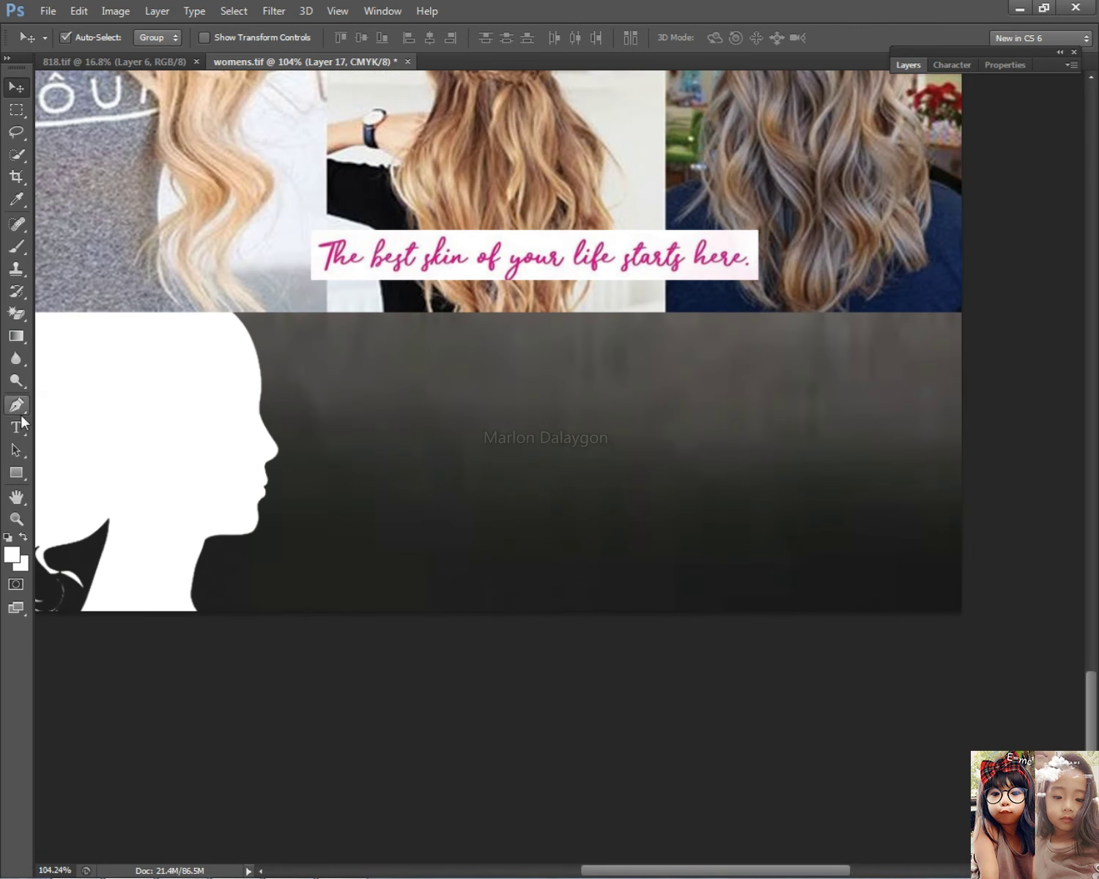
pyautogui.click(16, 409)
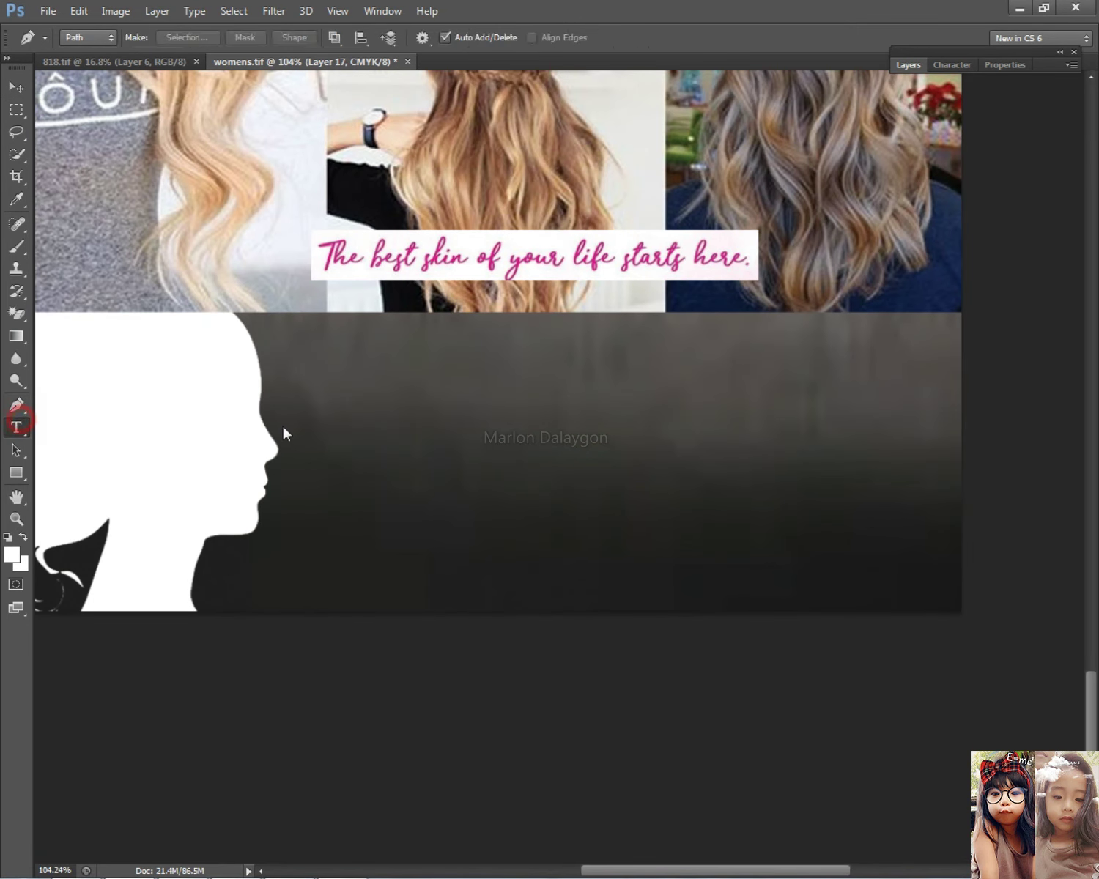
pyautogui.click(321, 405)
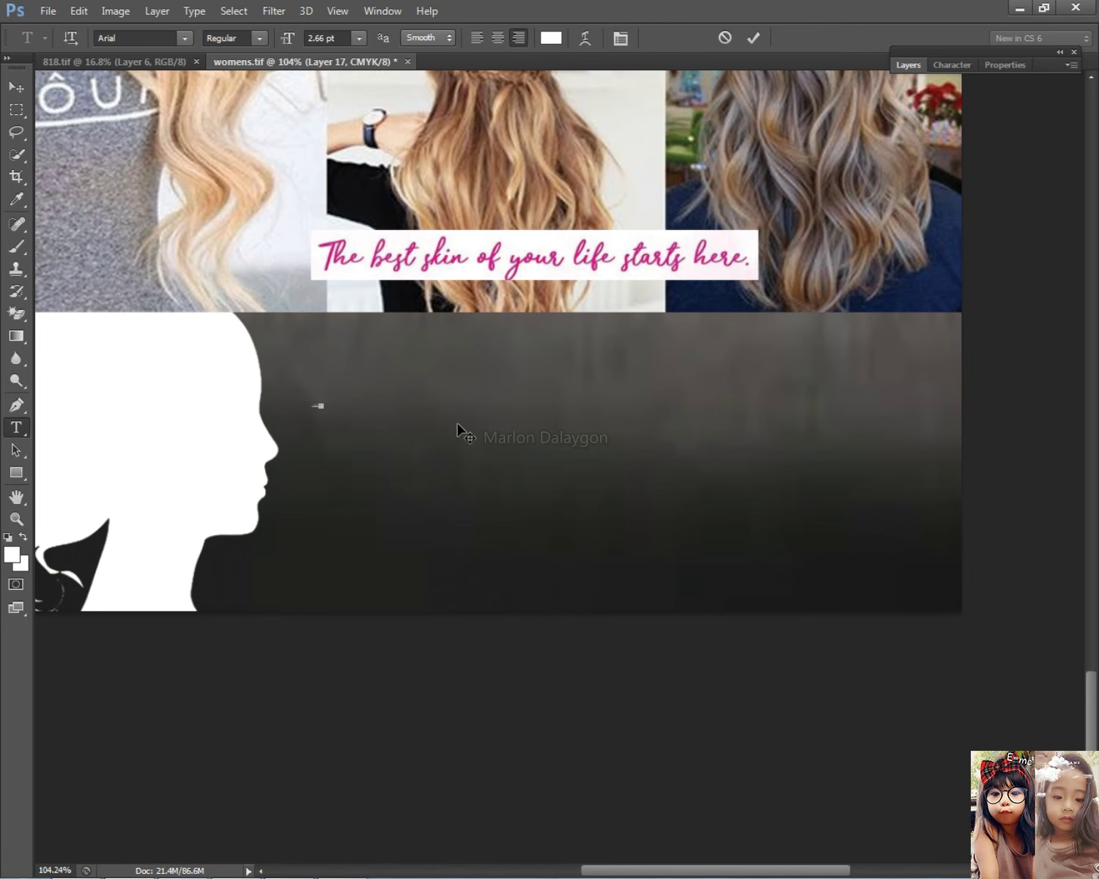
pyautogui.scroll(1, 458, 427)
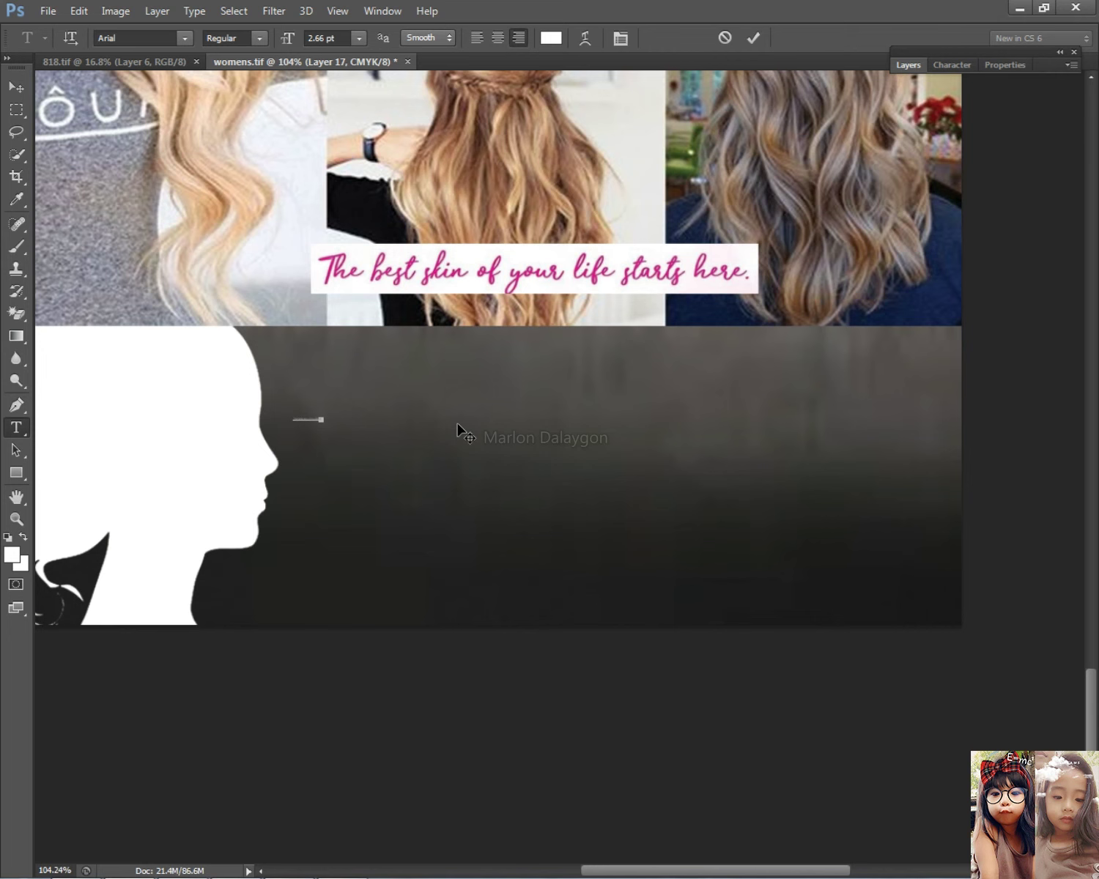
pyautogui.click(95, 865)
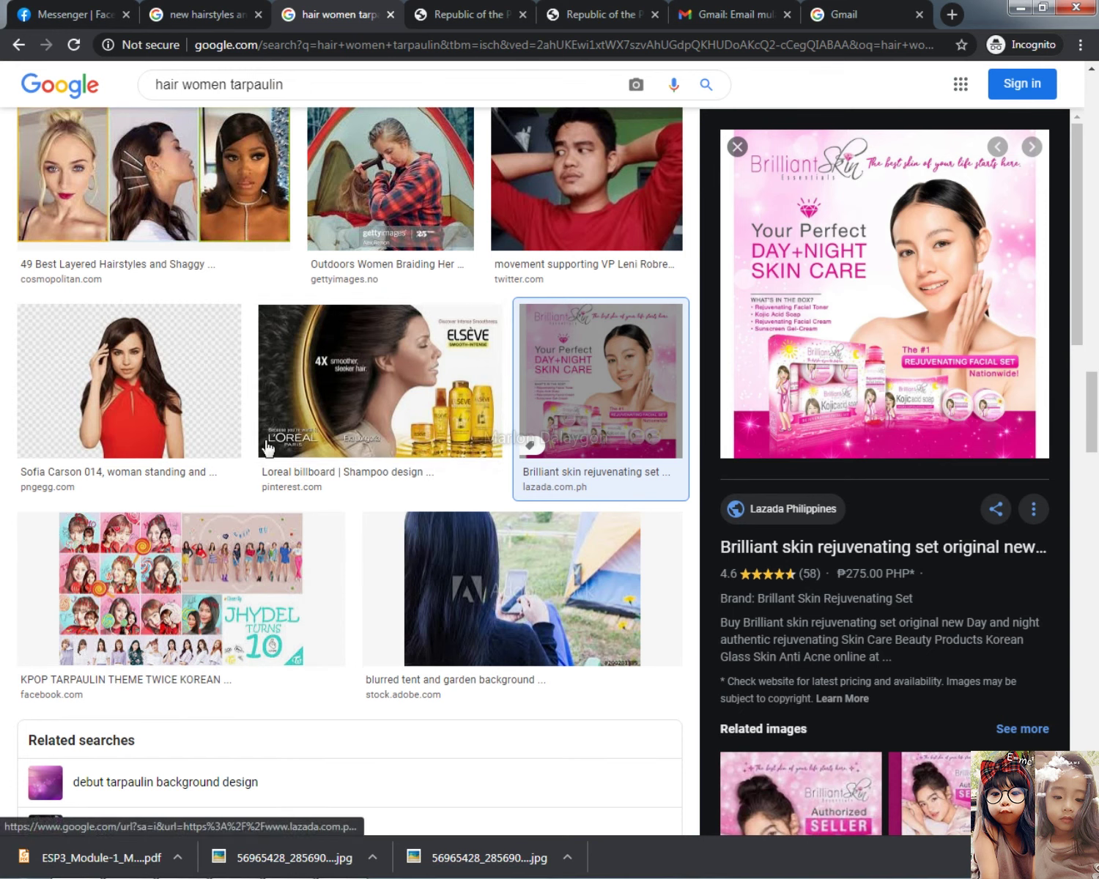
pyautogui.click(130, 862)
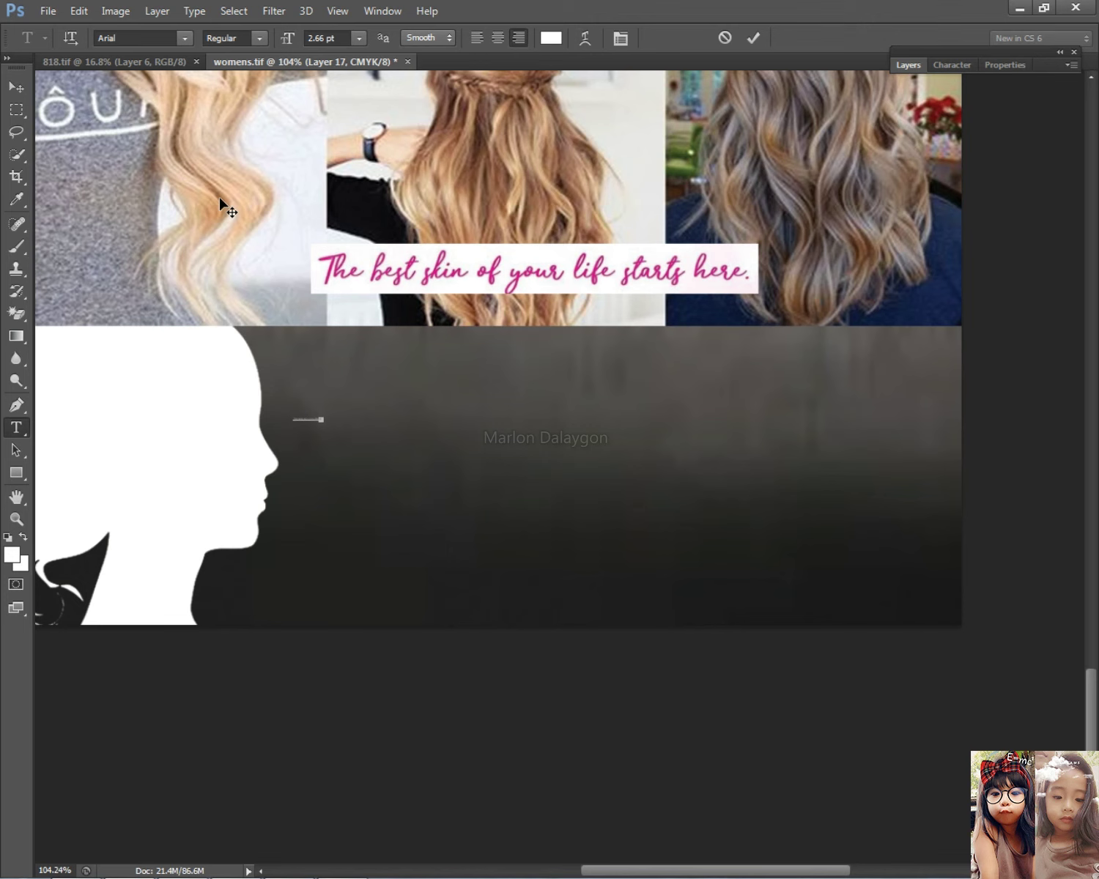
# - Enlarge the tiny slogan text with Free Transform so that it spans most of the dark strip beside the silhouette
pyautogui.click(15, 87)
pyautogui.hotkey('ctrl', 't')
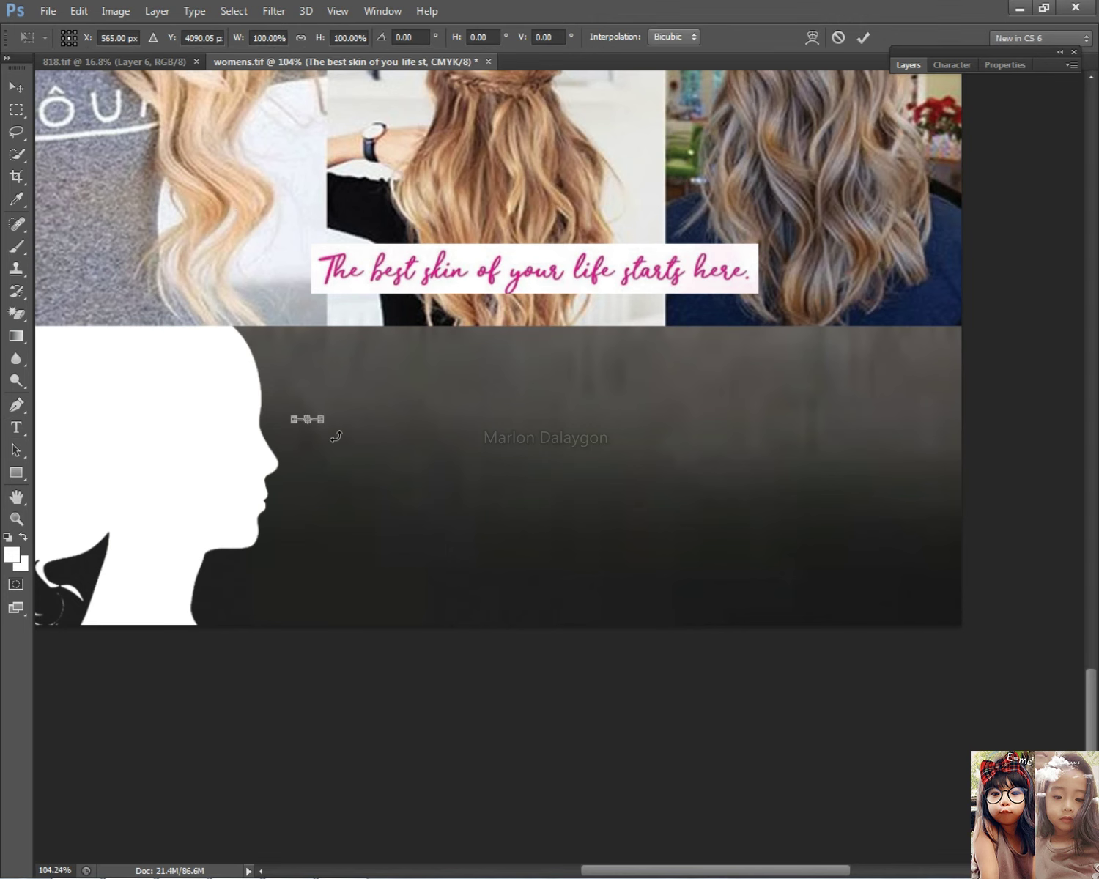
pyautogui.moveTo(323, 422); pyautogui.dragTo(810, 523)
pyautogui.press('Return')
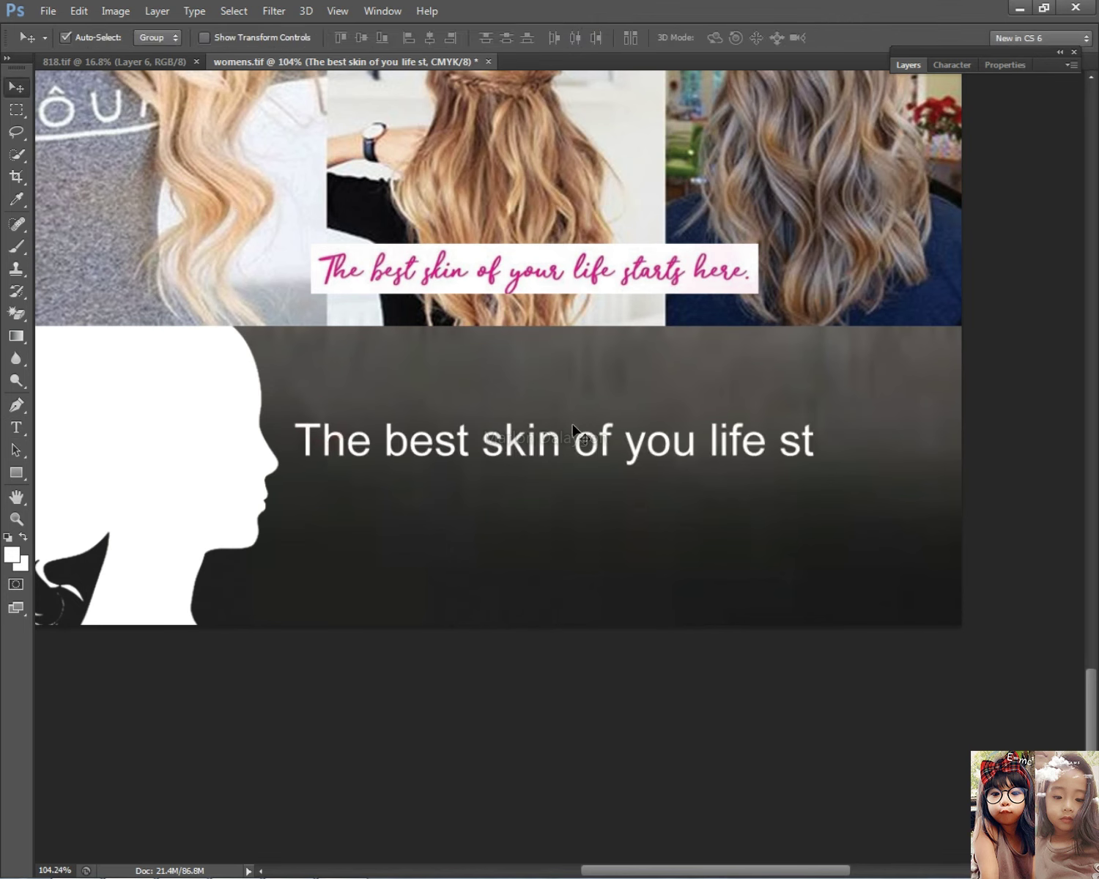
# - Replace the word "skin" with "hair" in the white slogan text
pyautogui.click(16, 428)
pyautogui.click(559, 445)
pyautogui.doubleClick(518, 438)
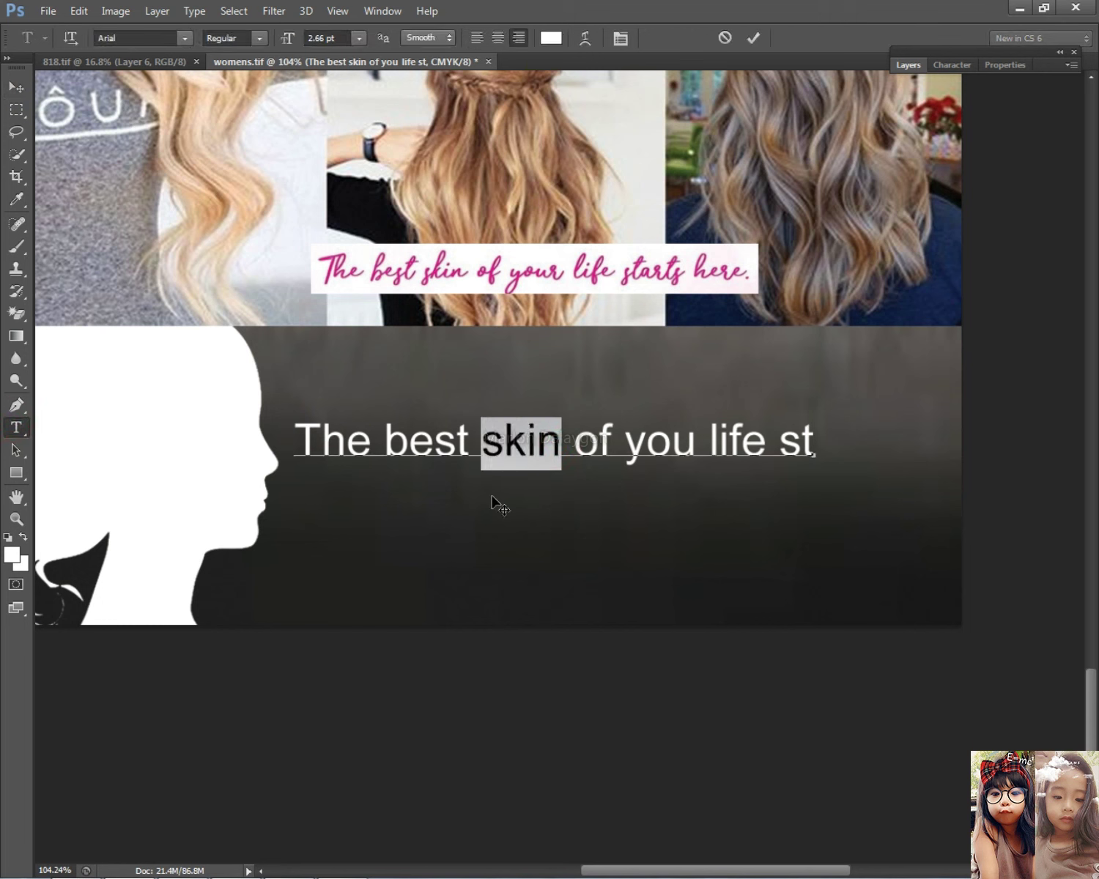
pyautogui.press('Right')
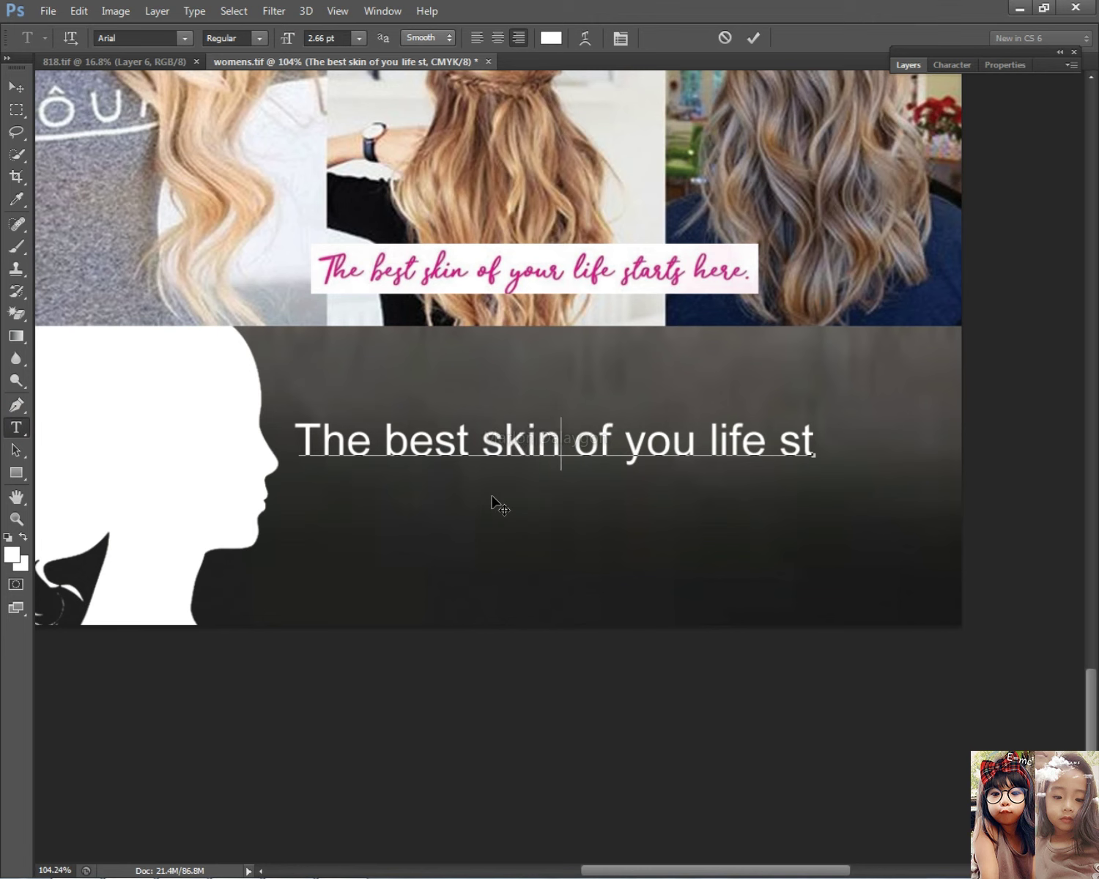
pyautogui.press('BackSpace')
pyautogui.press('BackSpace')
pyautogui.press('BackSpace')
pyautogui.press('BackSpace')
pyautogui.write('hair')
# - Shift the slogan slightly up and to the right and complete its ending as "start here", with "here" on a second line
pyautogui.moveTo(789, 513); pyautogui.dragTo(844, 494)
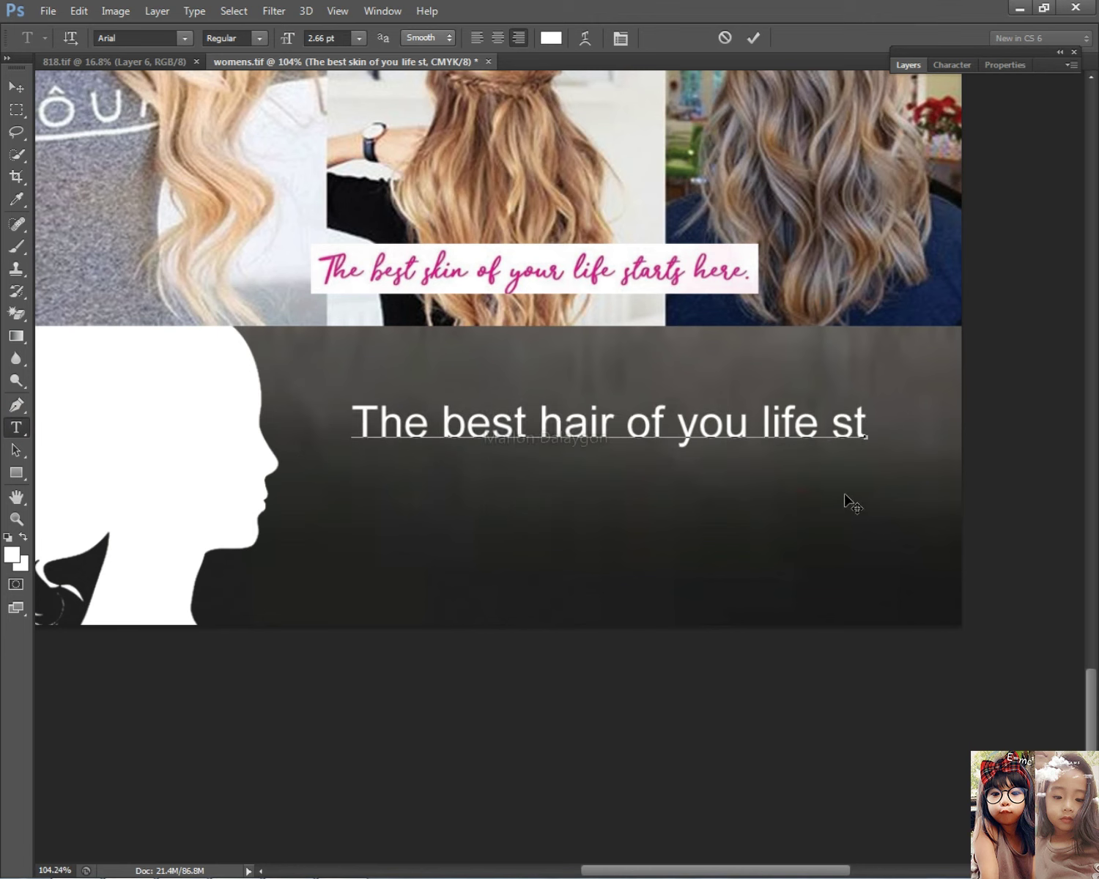
pyautogui.write('art ')
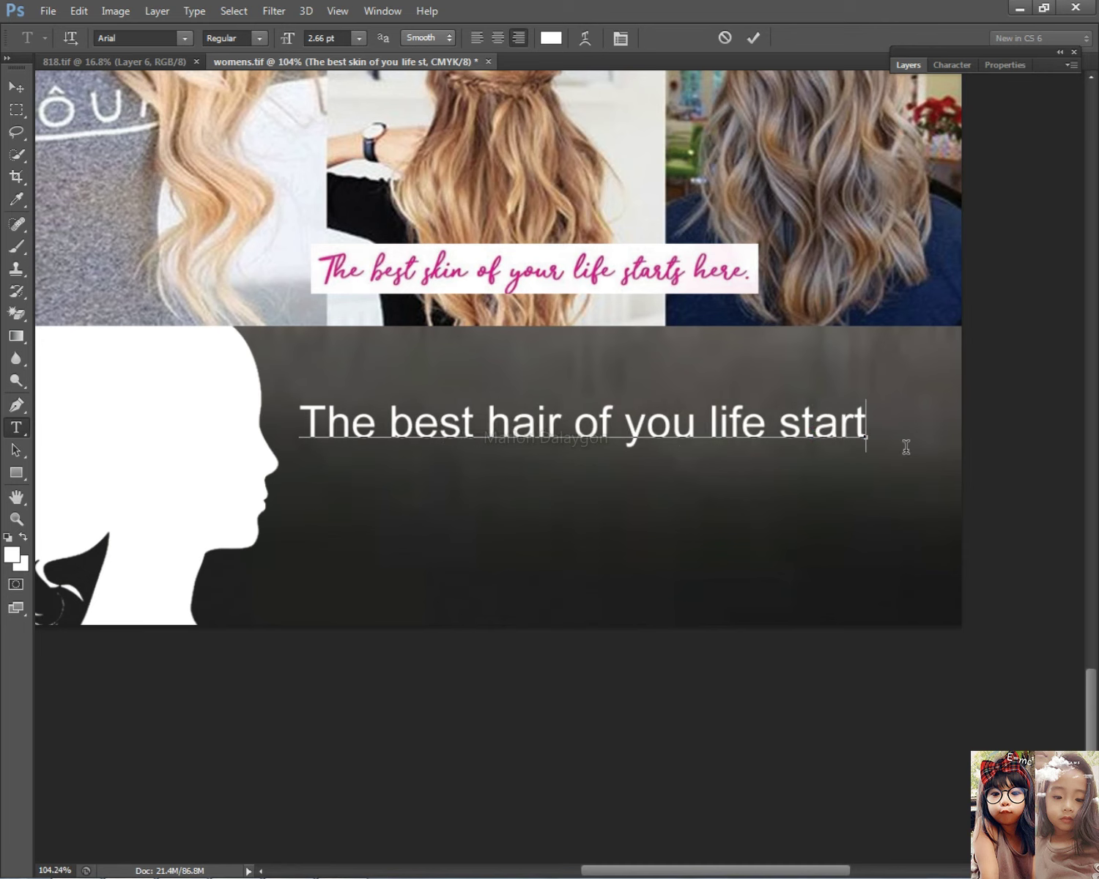
pyautogui.write('here')
pyautogui.hotkey('ctrl', 'a')
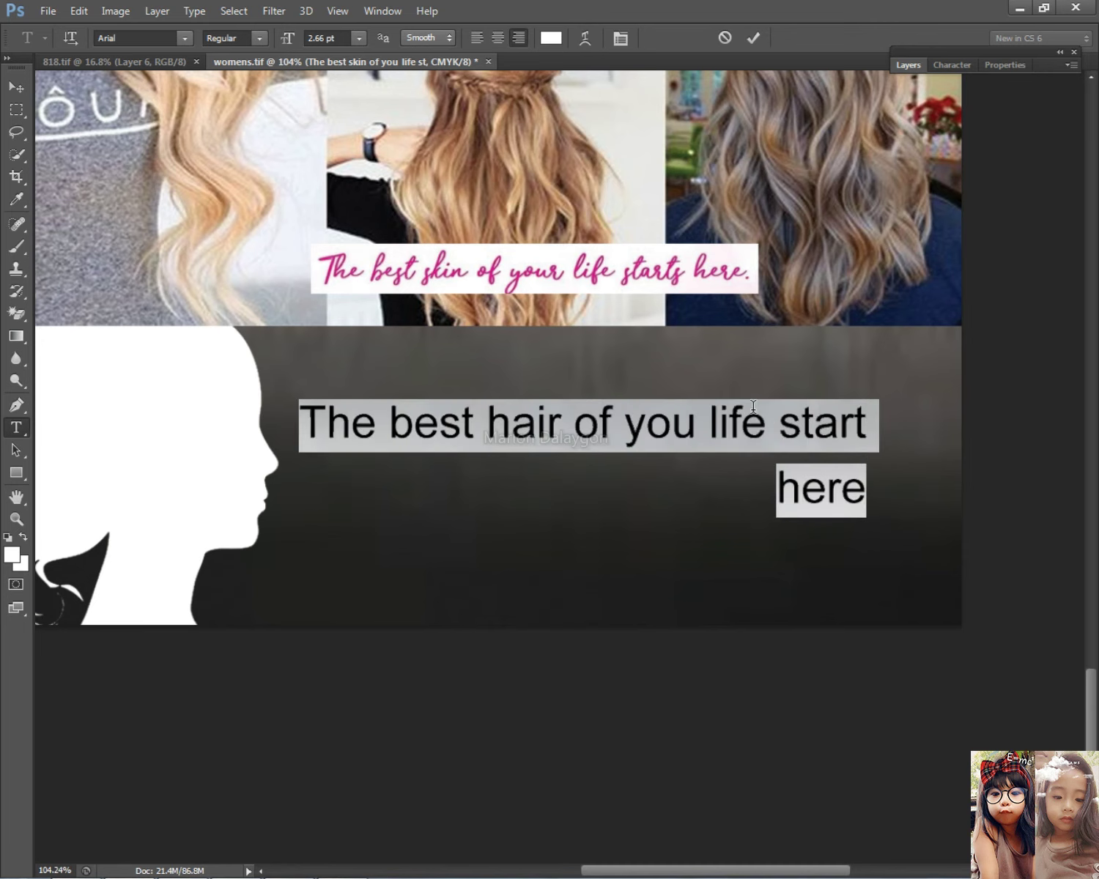
# - Break the slogan into four lines: "The best", "hair of you", "life start" and "here"
pyautogui.click(696, 420)
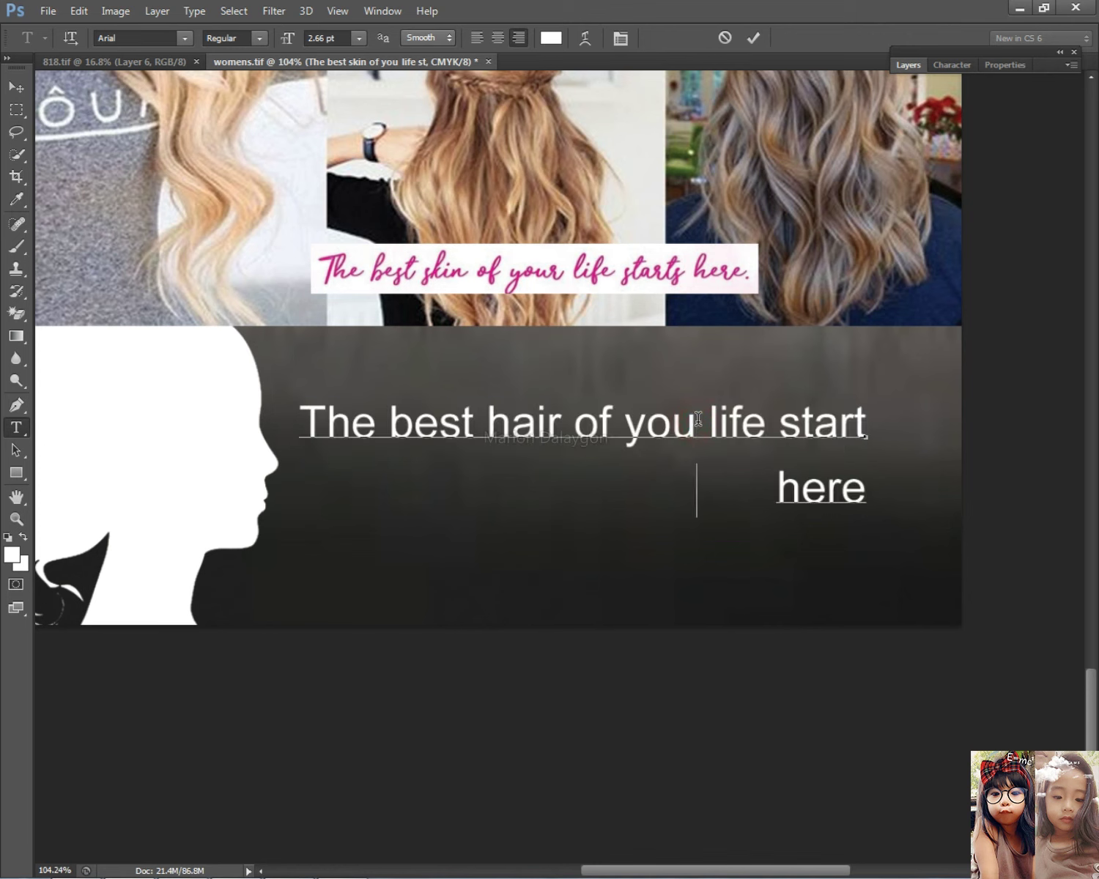
pyautogui.press('Return')
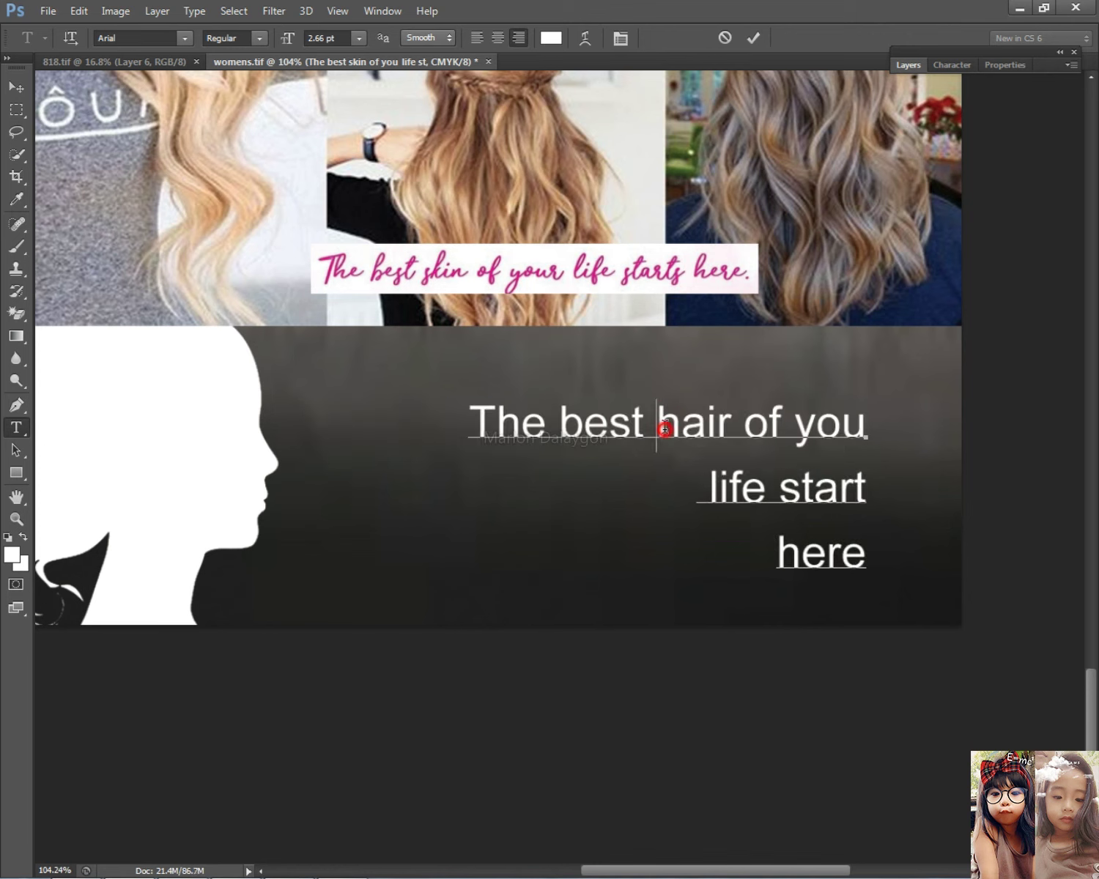
pyautogui.press('Return')
pyautogui.press('BackSpace')
pyautogui.click(732, 419)
pyautogui.press('Return')
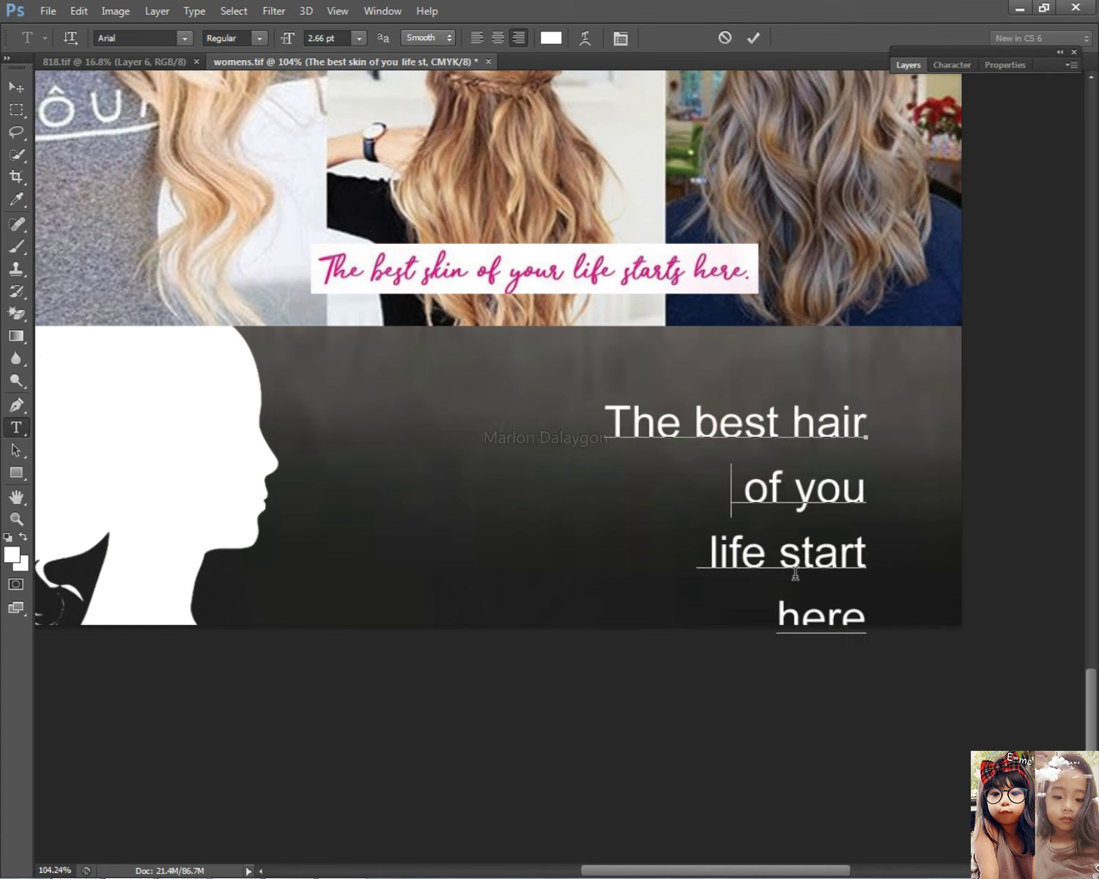
pyautogui.press('BackSpace')
pyautogui.press('Return')
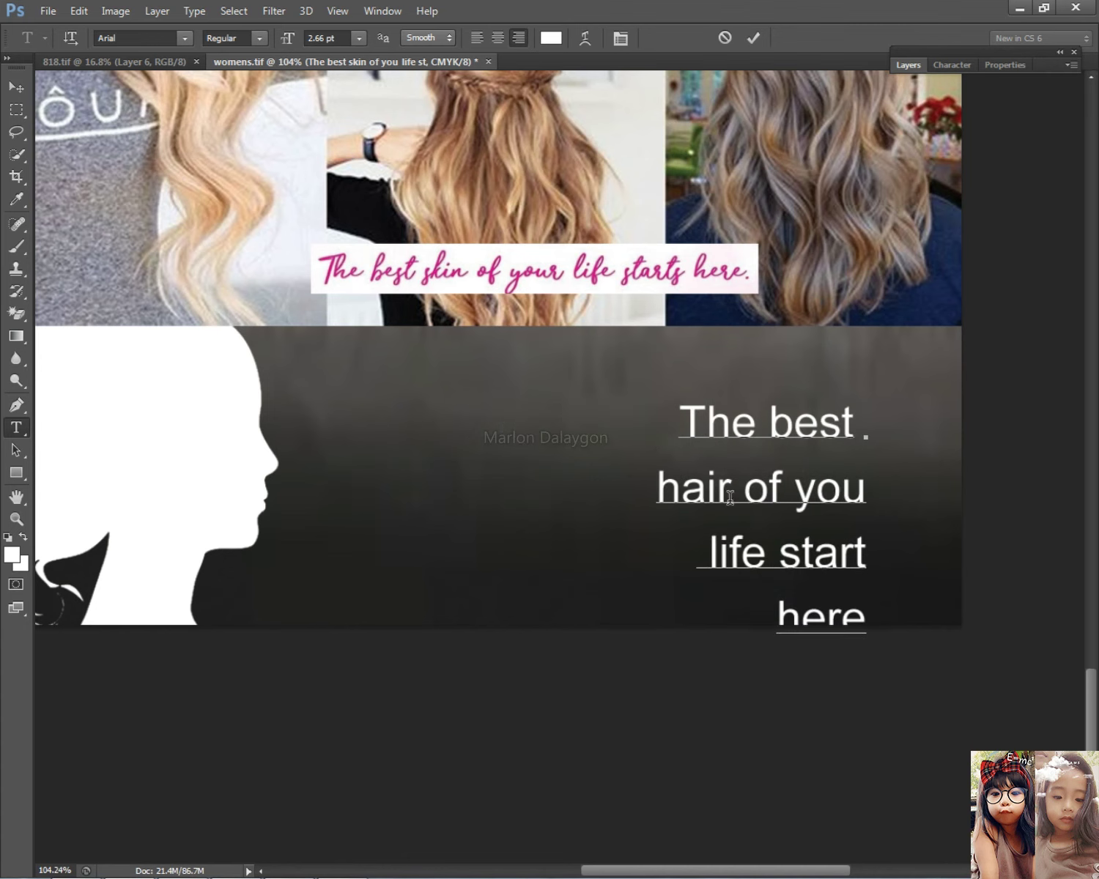
# - Move the four-line slogan closer to the silhouette and left-align all of its lines
pyautogui.moveTo(888, 653); pyautogui.dragTo(571, 591)
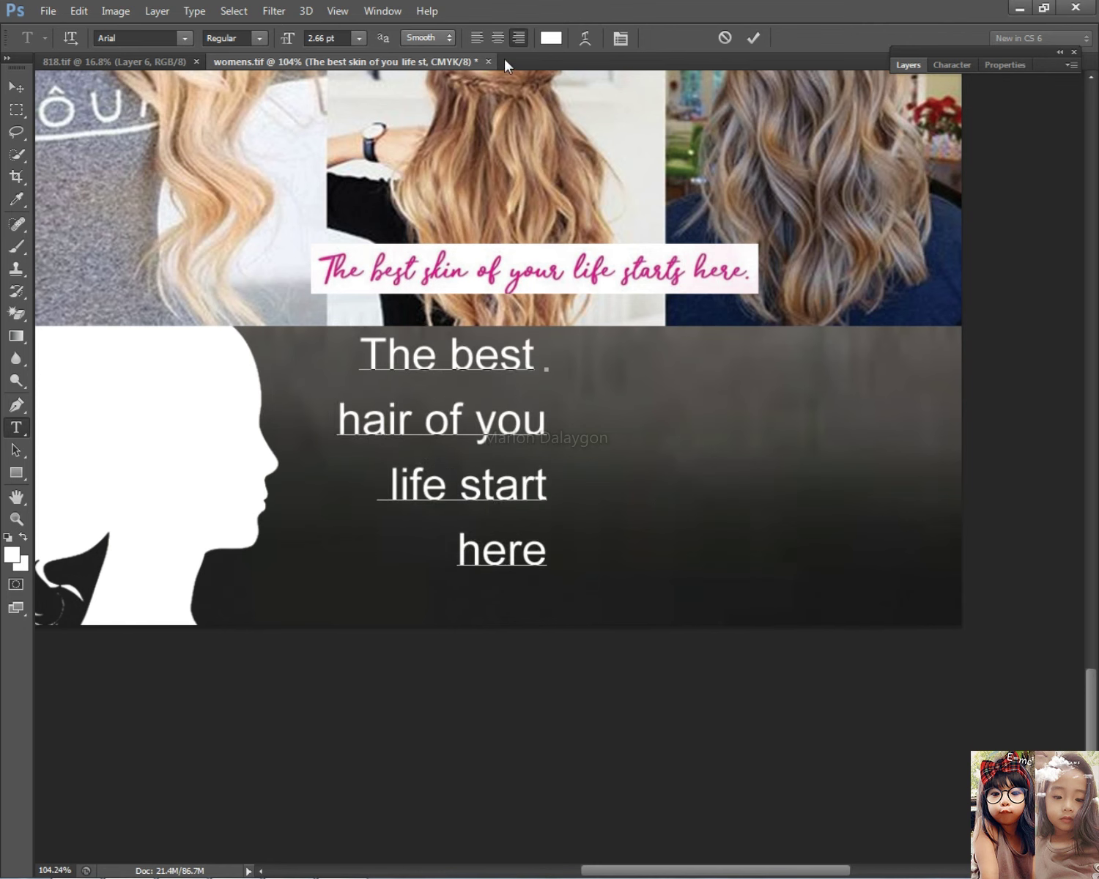
pyautogui.click(473, 39)
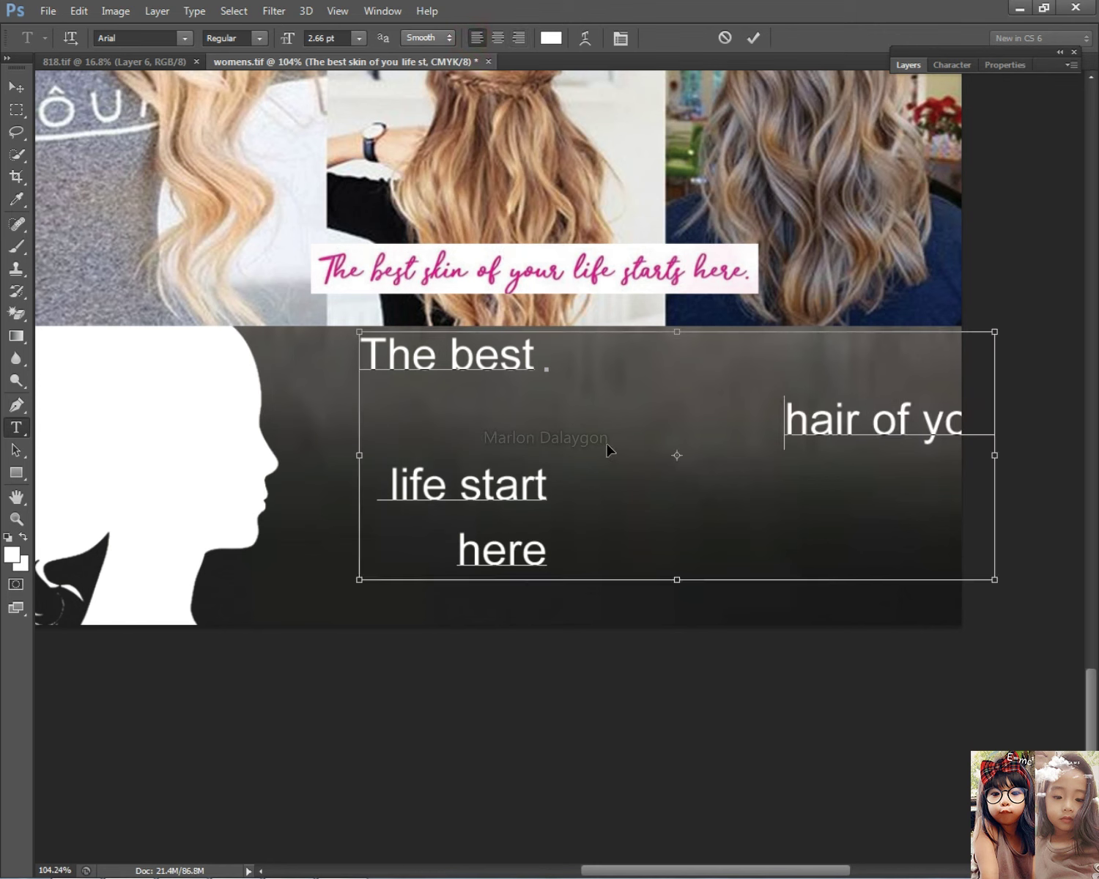
pyautogui.hotkey('ctrl', 'z')
pyautogui.hotkey('ctrl', 'a')
pyautogui.click(477, 39)
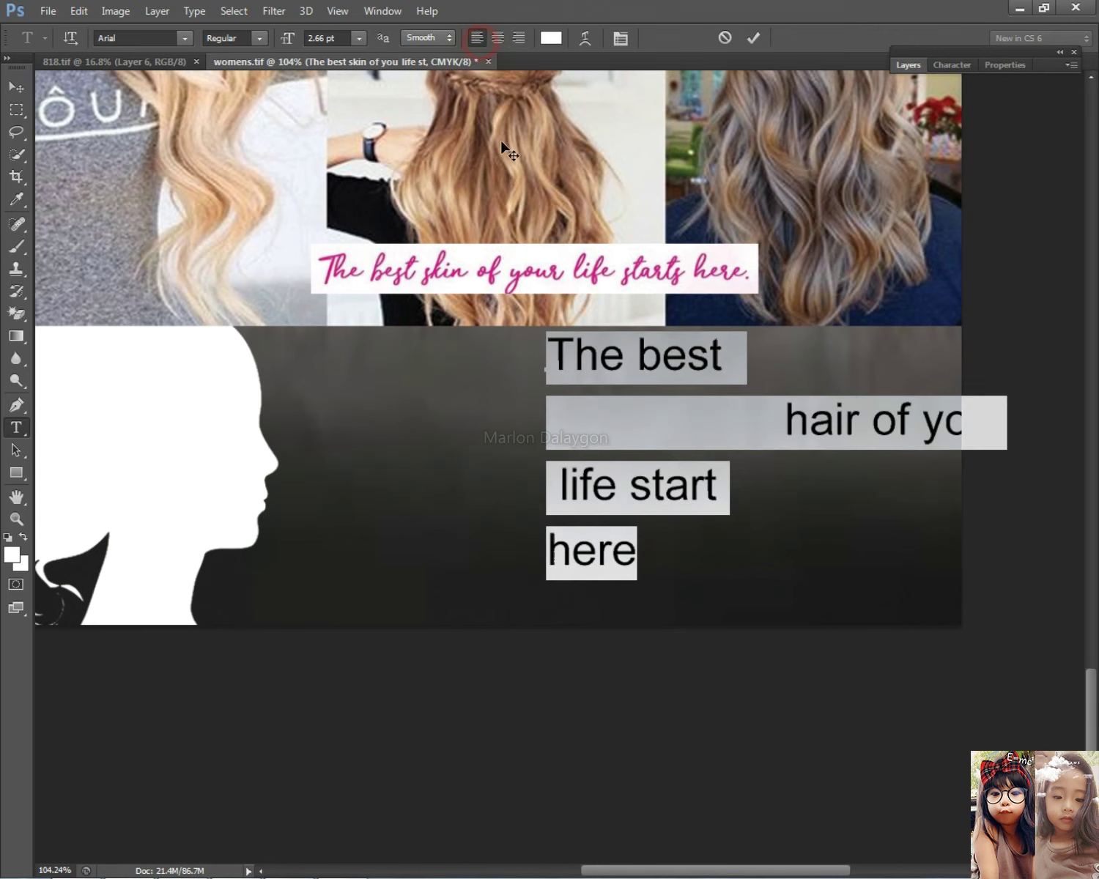
# - Adjust the leading spaces of the slogan's lower three lines so that each starts further right than the line above
pyautogui.moveTo(784, 416); pyautogui.dragTo(466, 411)
pyautogui.press('BackSpace')
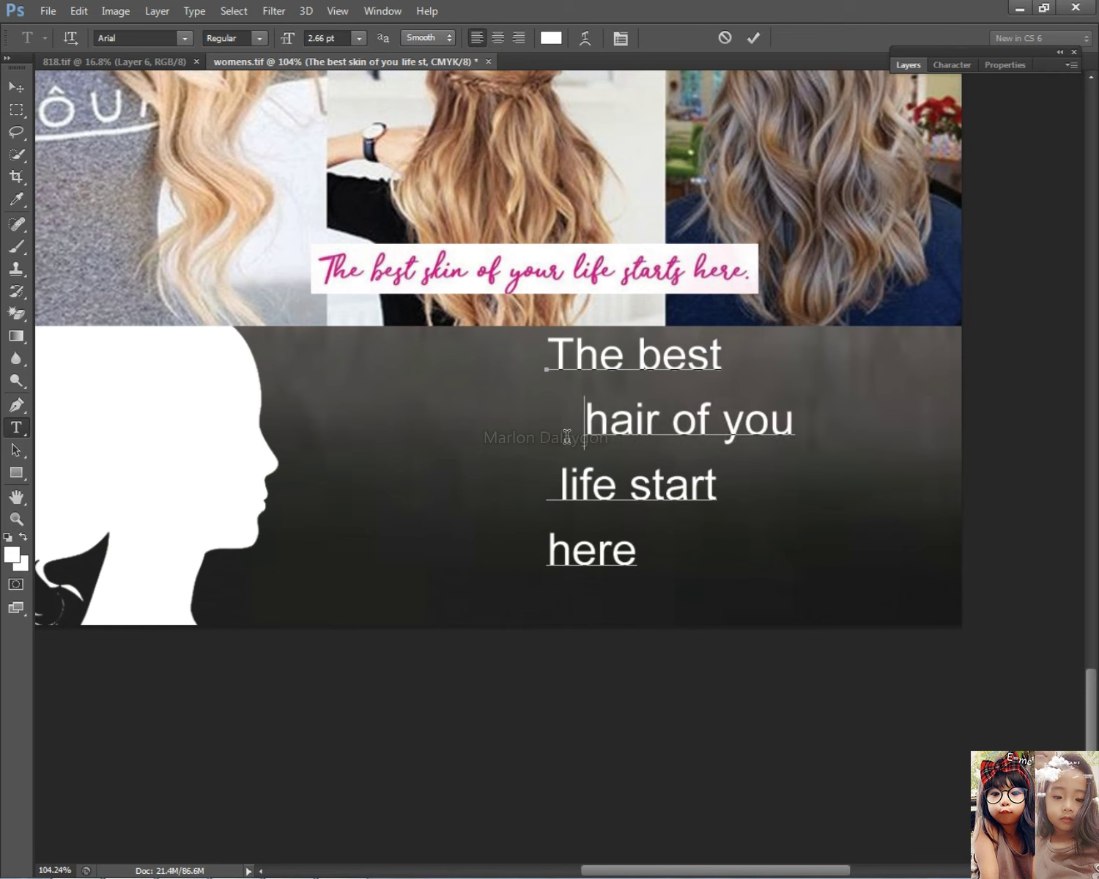
pyautogui.click(545, 461)
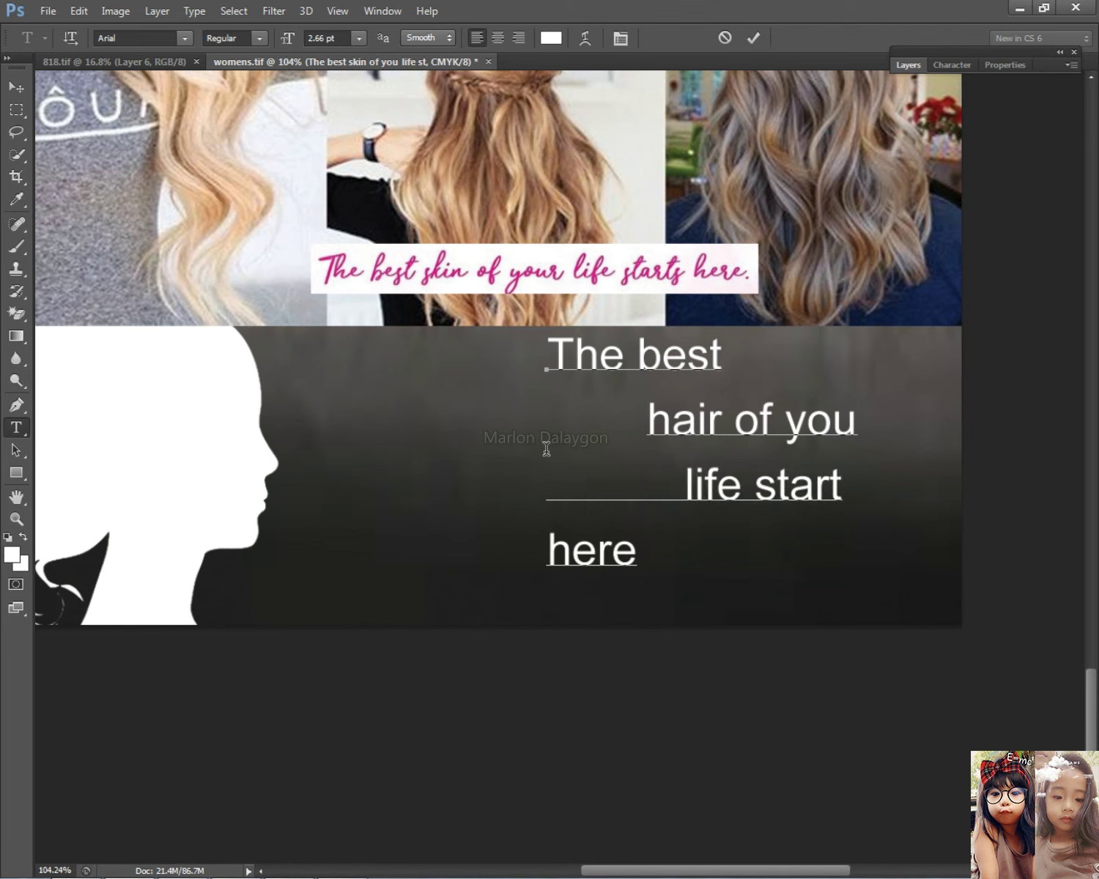
pyautogui.click(546, 544)
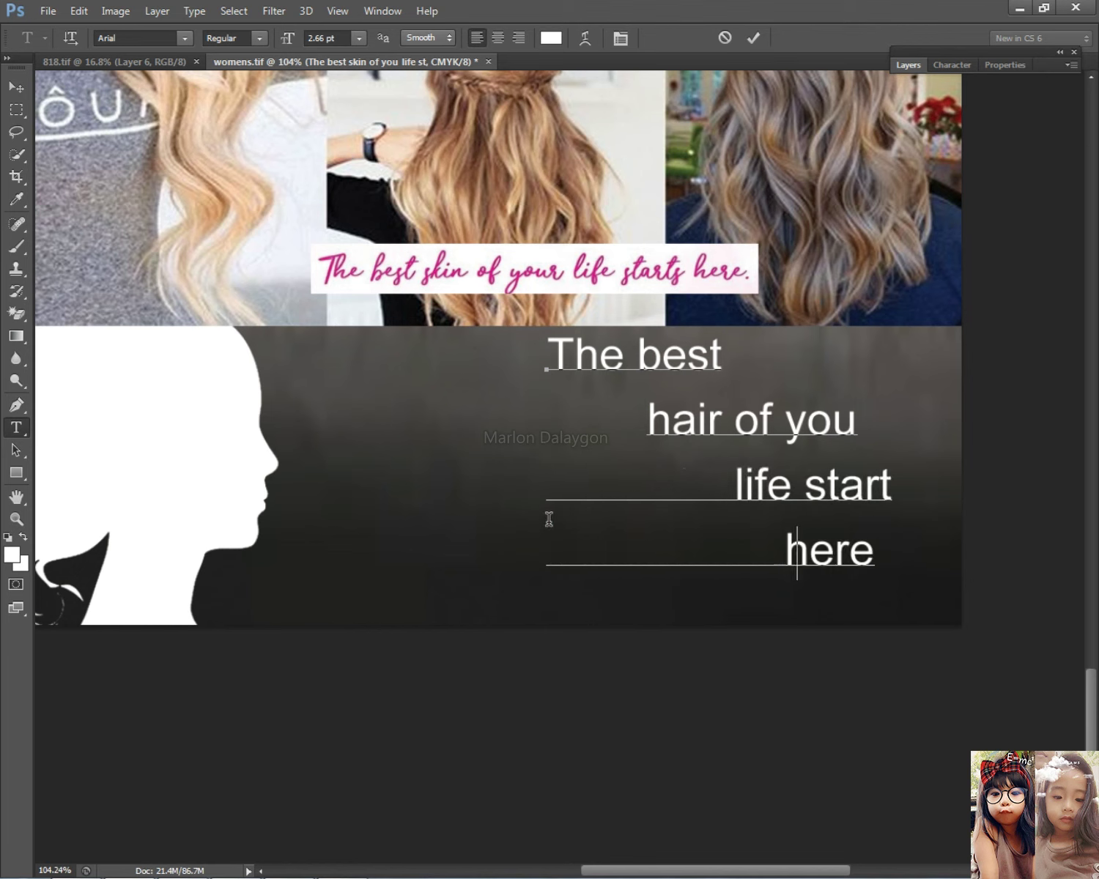
# - Move the four-line slogan toward the silhouette and stretch it horizontally to about 106%
pyautogui.click(16, 86)
pyautogui.moveTo(747, 449); pyautogui.dragTo(512, 474)
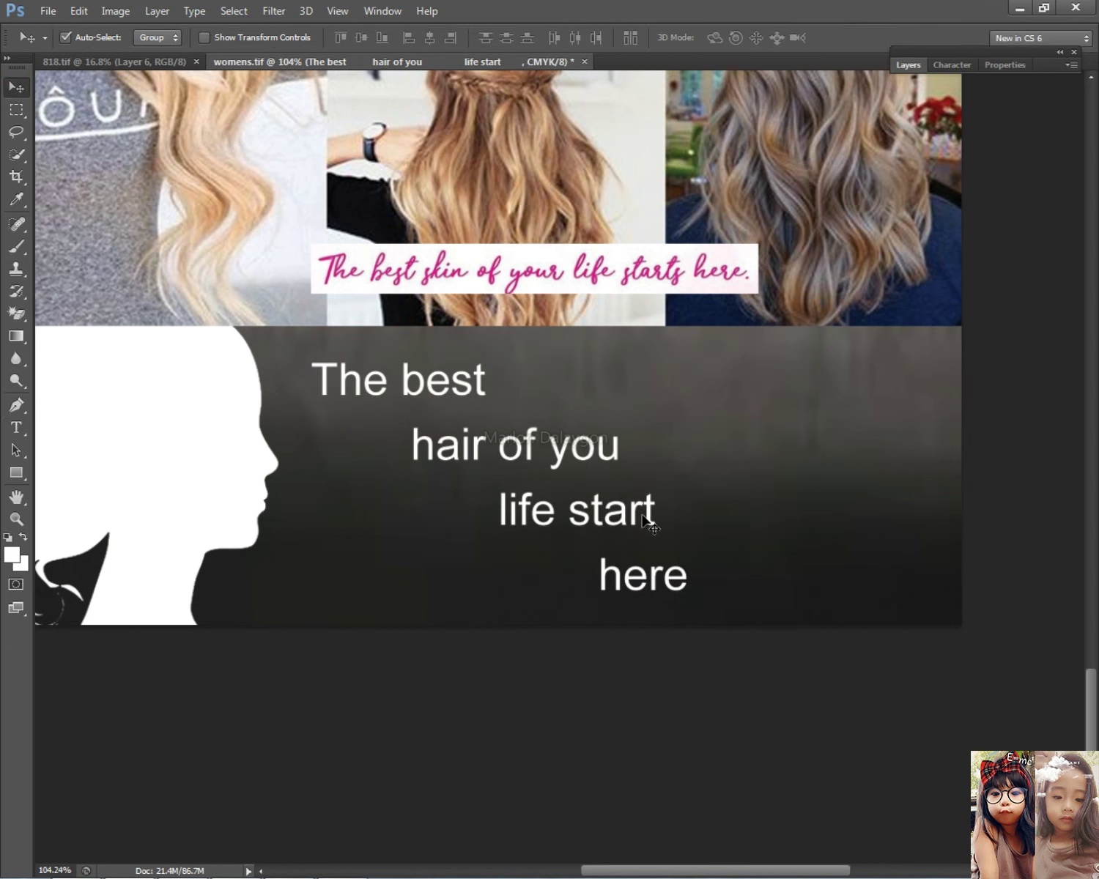
pyautogui.hotkey('ctrl', 't')
pyautogui.moveTo(719, 619); pyautogui.dragTo(720, 592)
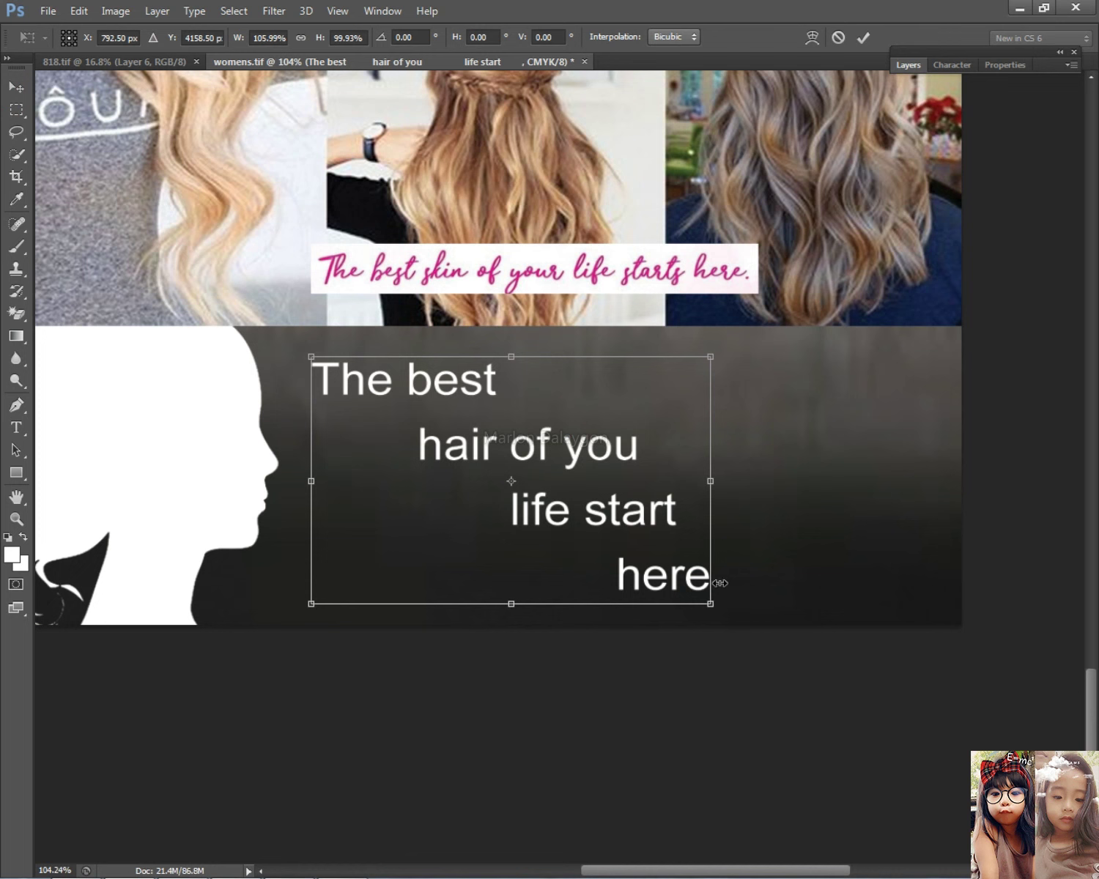
pyautogui.press('Return')
pyautogui.scroll(-4, 739, 511)
pyautogui.scroll(1, 751, 504)
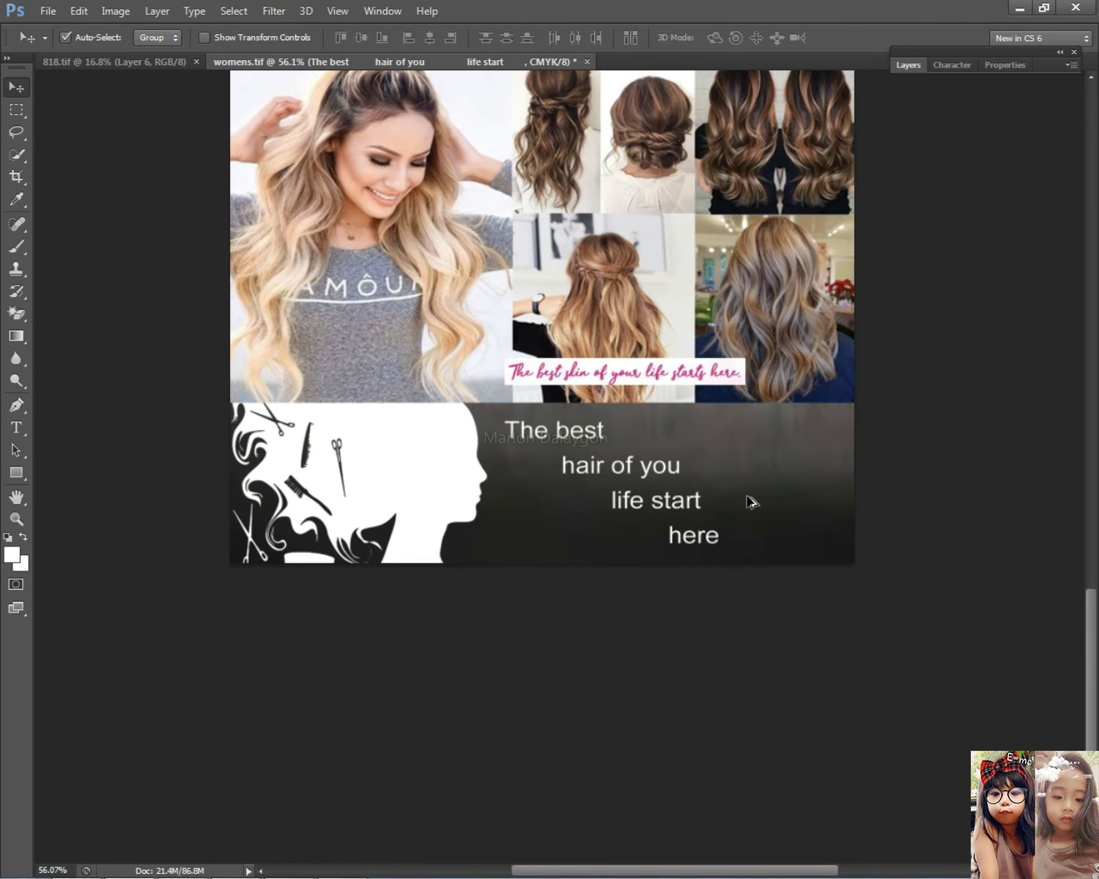
pyautogui.scroll(1, 751, 504)
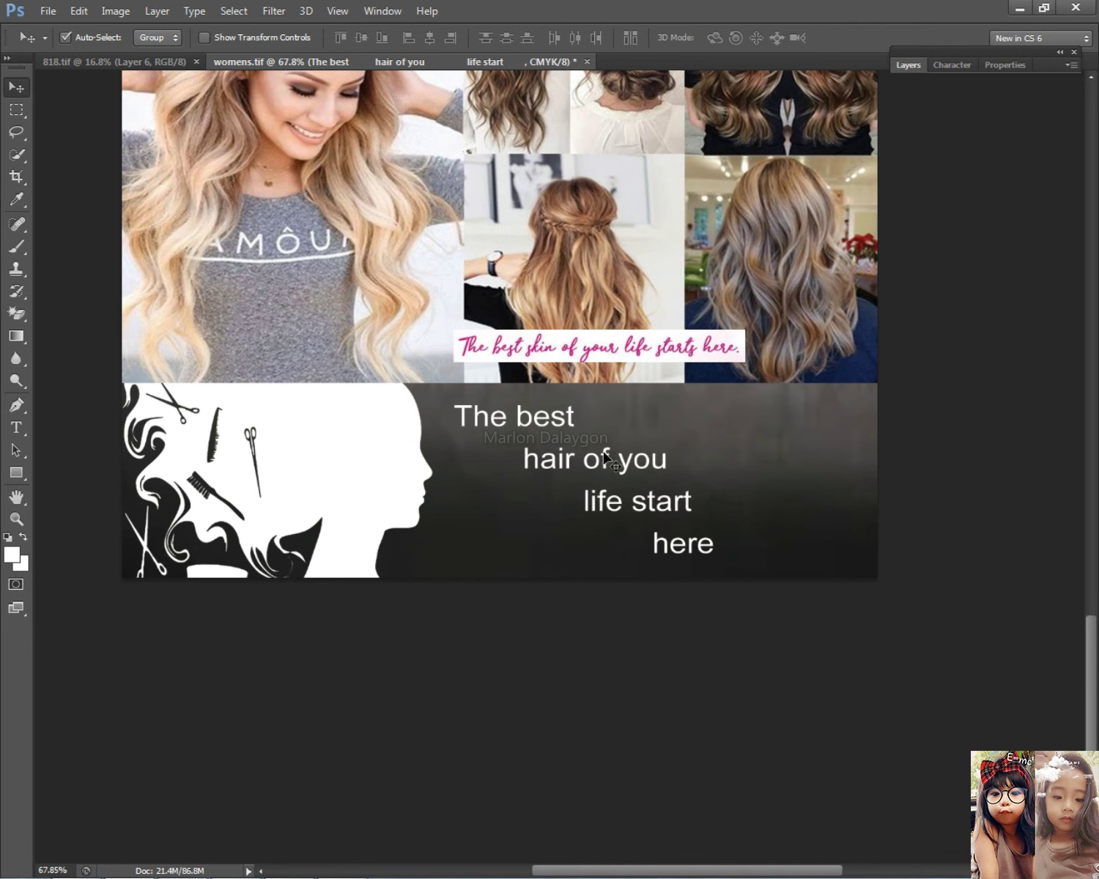
# - Remove the line break and leading spaces before "hair of you" so the slogan's first line reads "The best hair of you"
pyautogui.click(16, 427)
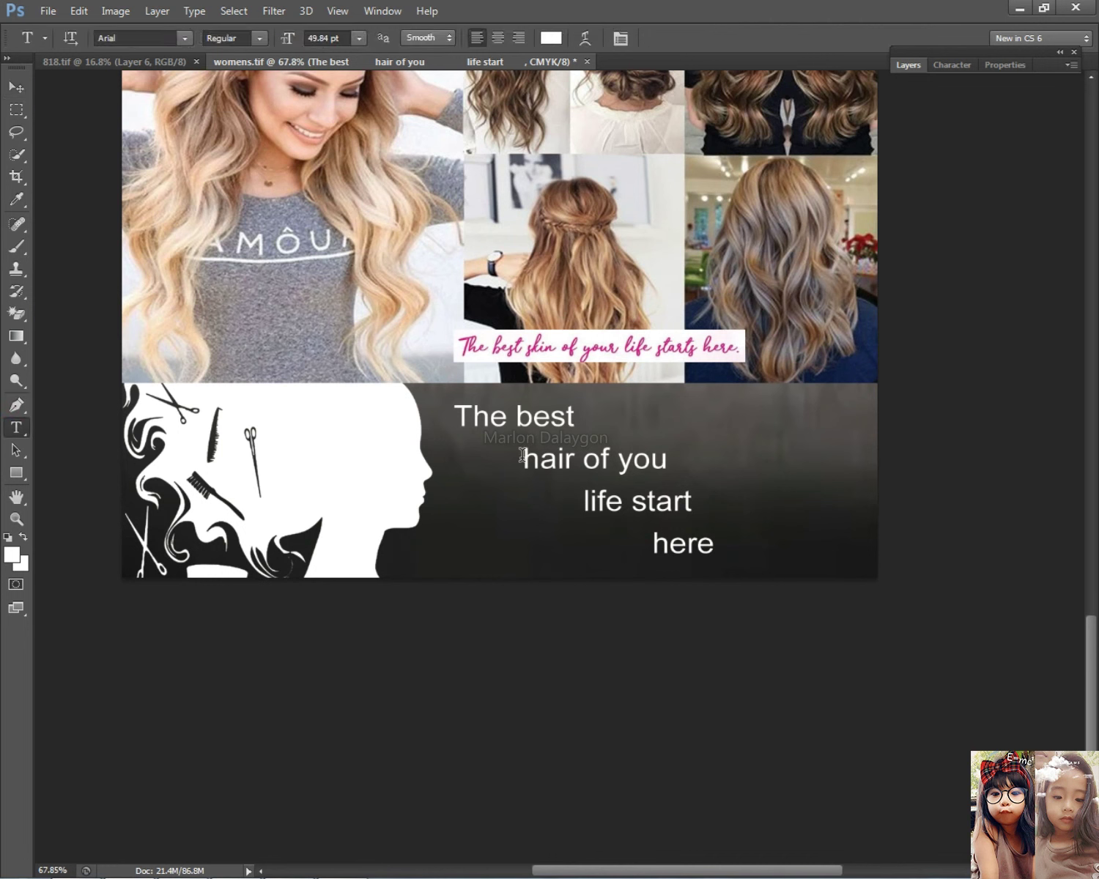
pyautogui.click(522, 455)
pyautogui.press('BackSpace')
pyautogui.press('BackSpace')
pyautogui.doubleClick(500, 452)
pyautogui.moveTo(500, 452); pyautogui.dragTo(397, 444)
pyautogui.press('BackSpace')
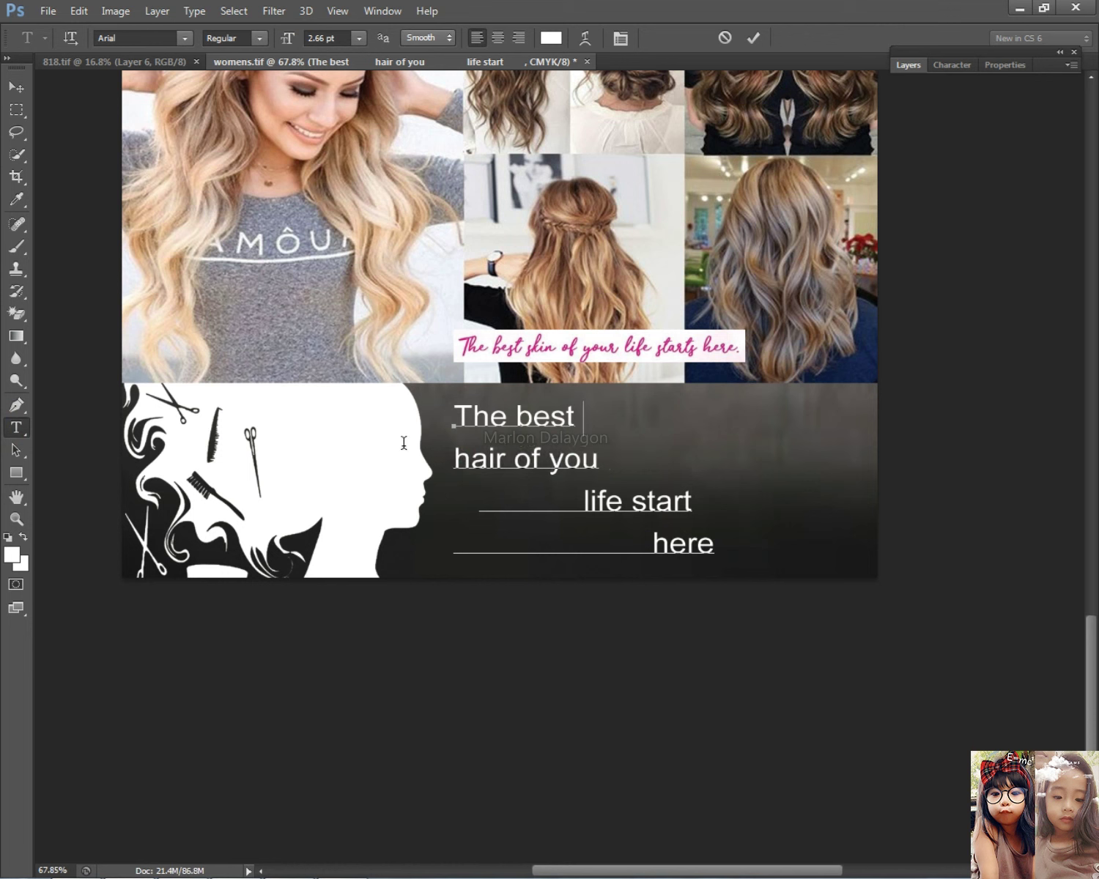
pyautogui.press('Delete')
# - Join "here" onto "life start" as the slogan's second line and trim that line's leading spaces
pyautogui.moveTo(654, 502); pyautogui.dragTo(370, 489)
pyautogui.press('BackSpace')
pyautogui.press('BackSpace')
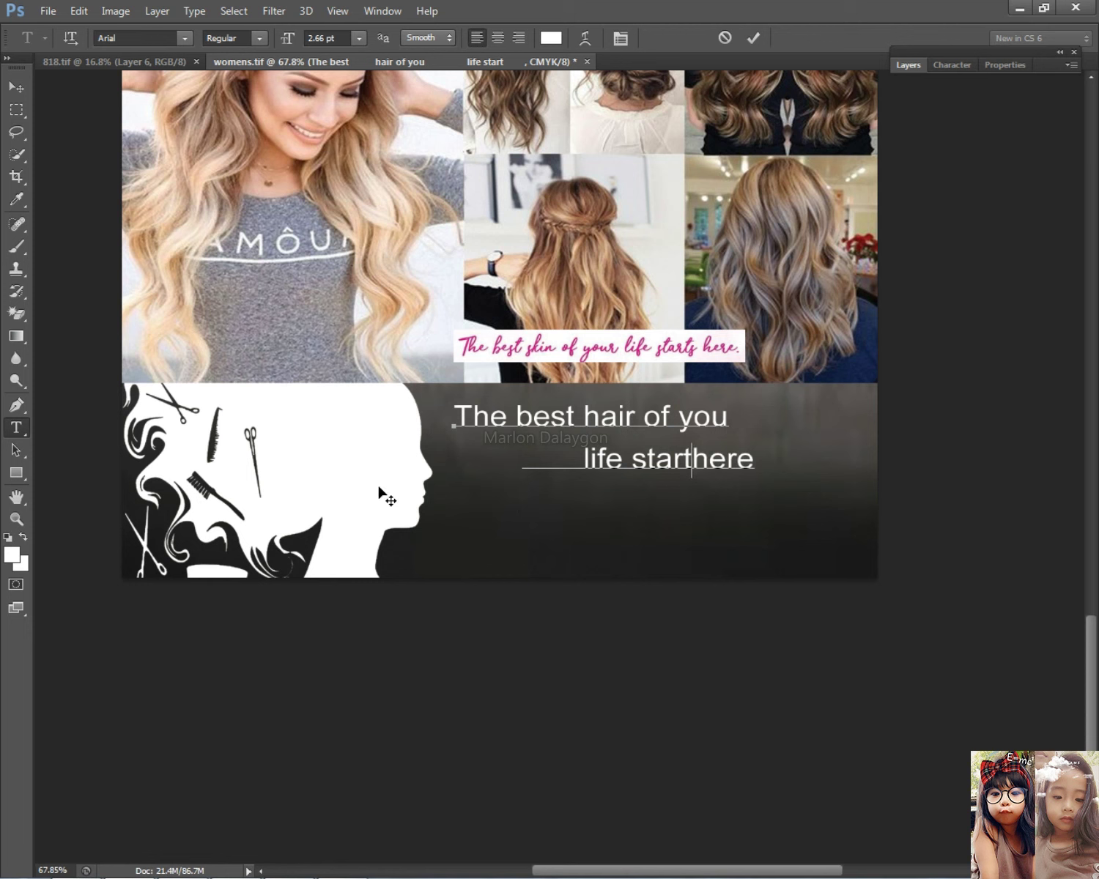
pyautogui.moveTo(584, 458); pyautogui.dragTo(508, 456)
pyautogui.press('BackSpace')
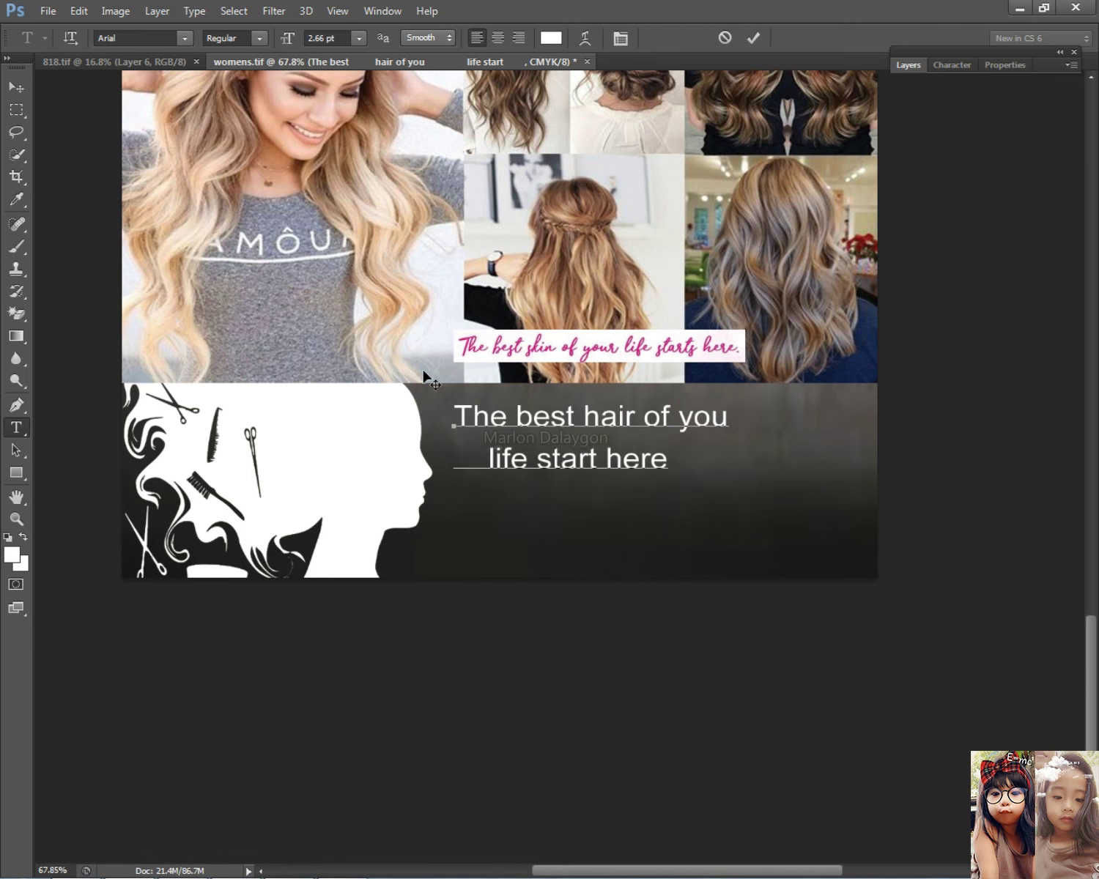
# - Scale the two-line slogan up to about 141% and shift it down within the dark area beside the silhouette
pyautogui.click(15, 86)
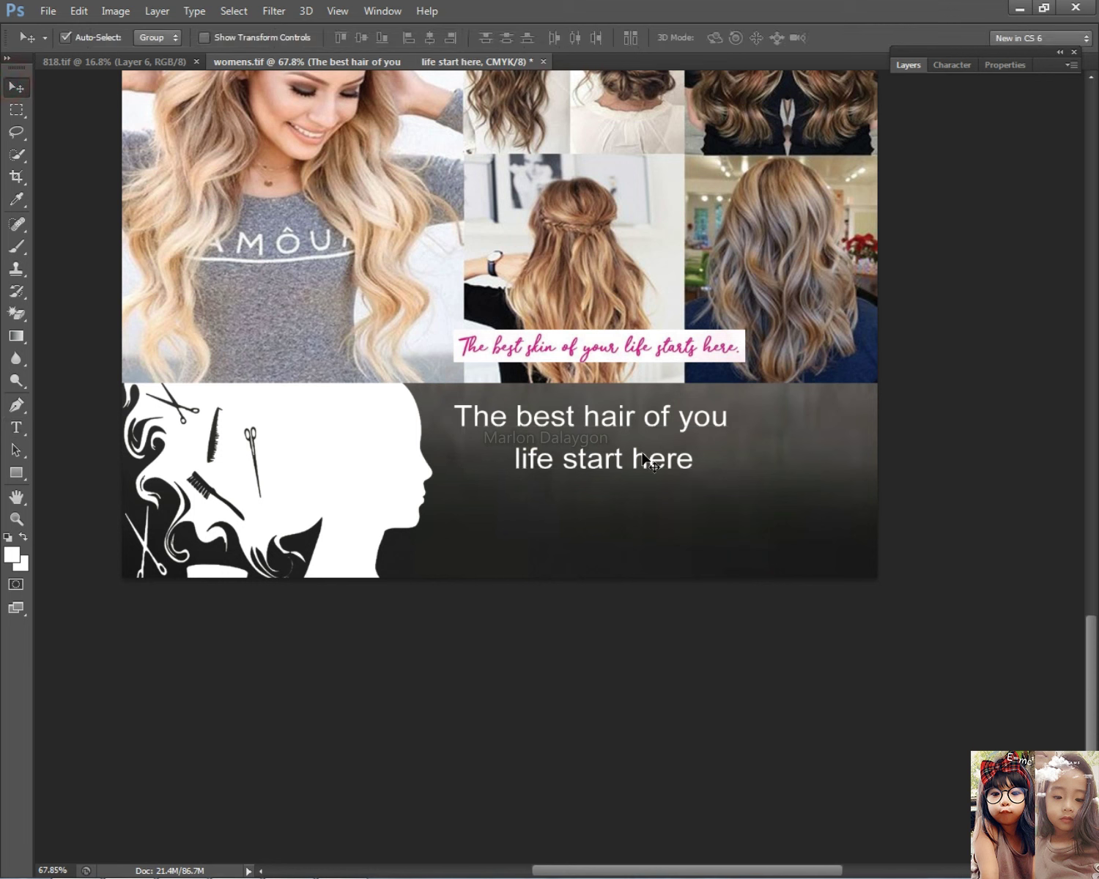
pyautogui.hotkey('ctrl', 't')
pyautogui.moveTo(731, 473); pyautogui.dragTo(798, 521)
pyautogui.moveTo(711, 462)
pyautogui.mouseDown()
pyautogui.moveTo(693, 485)
pyautogui.moveTo(715, 493)
pyautogui.mouseUp()
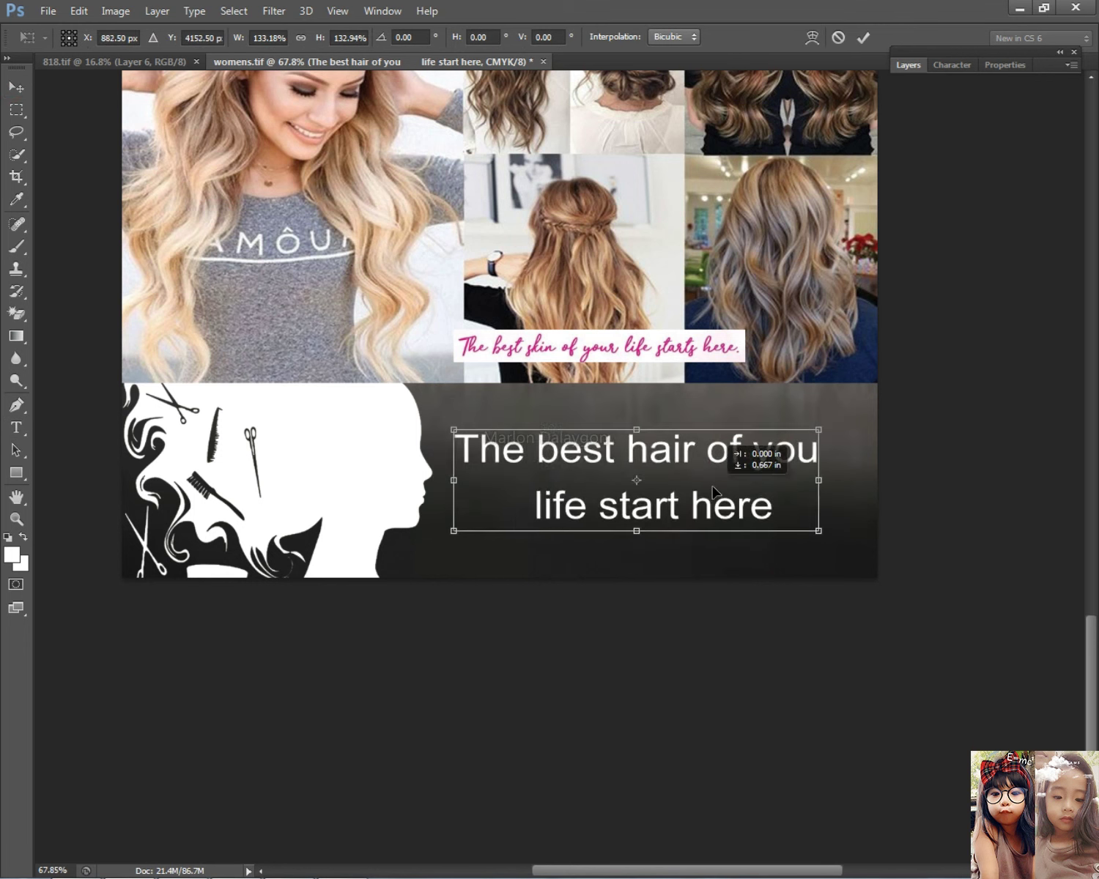
pyautogui.moveTo(819, 430); pyautogui.dragTo(841, 419)
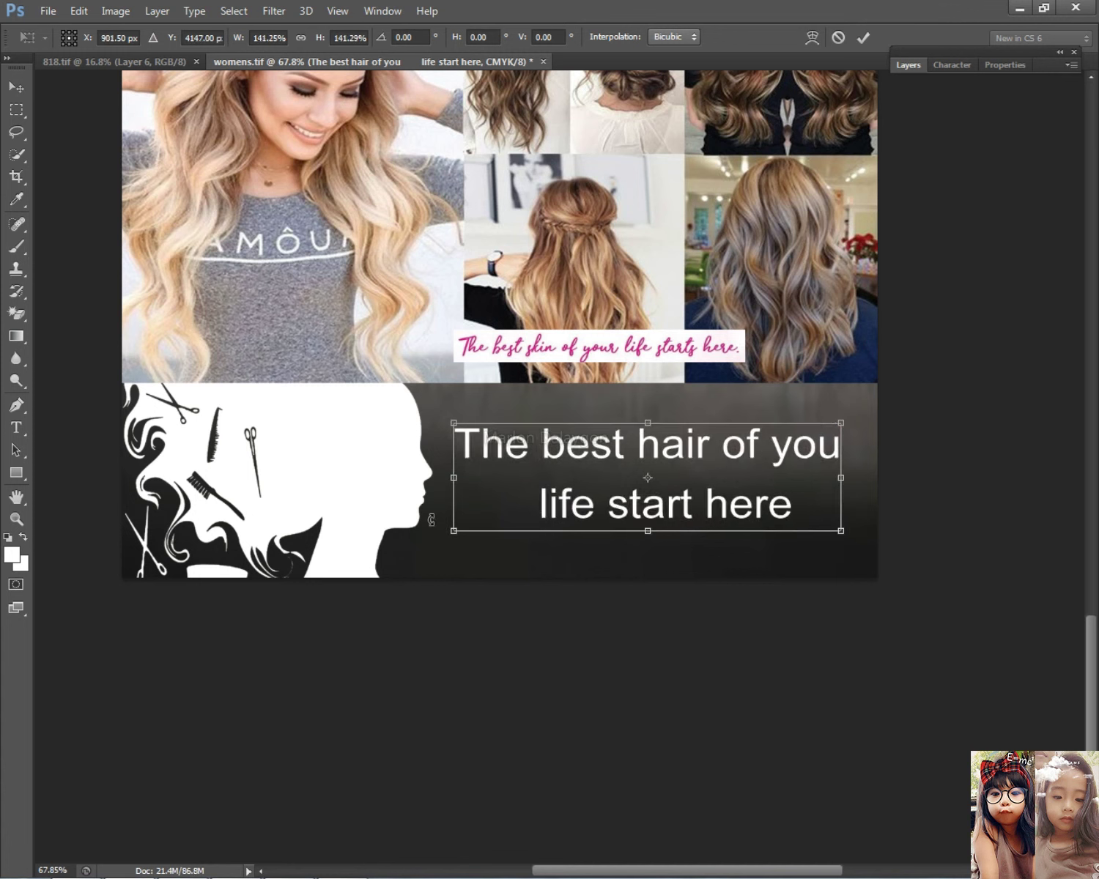
pyautogui.press('Return')
# - Remove two leading spaces before "life start here" to centre the line better under the first one
pyautogui.click(16, 427)
pyautogui.click(545, 506)
pyautogui.doubleClick(546, 506)
pyautogui.press('Delete')
pyautogui.hotkey('ctrl', 'z')
pyautogui.click(540, 504)
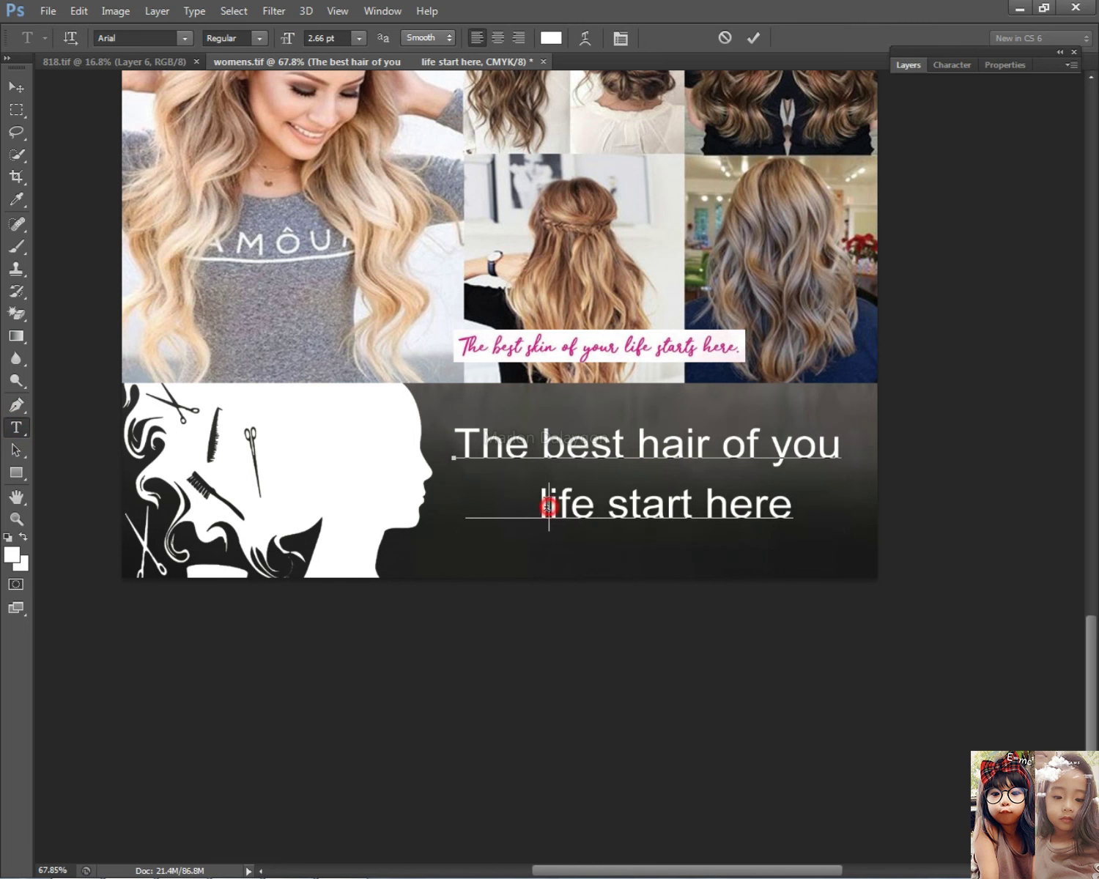
pyautogui.press('BackSpace')
pyautogui.press('BackSpace')
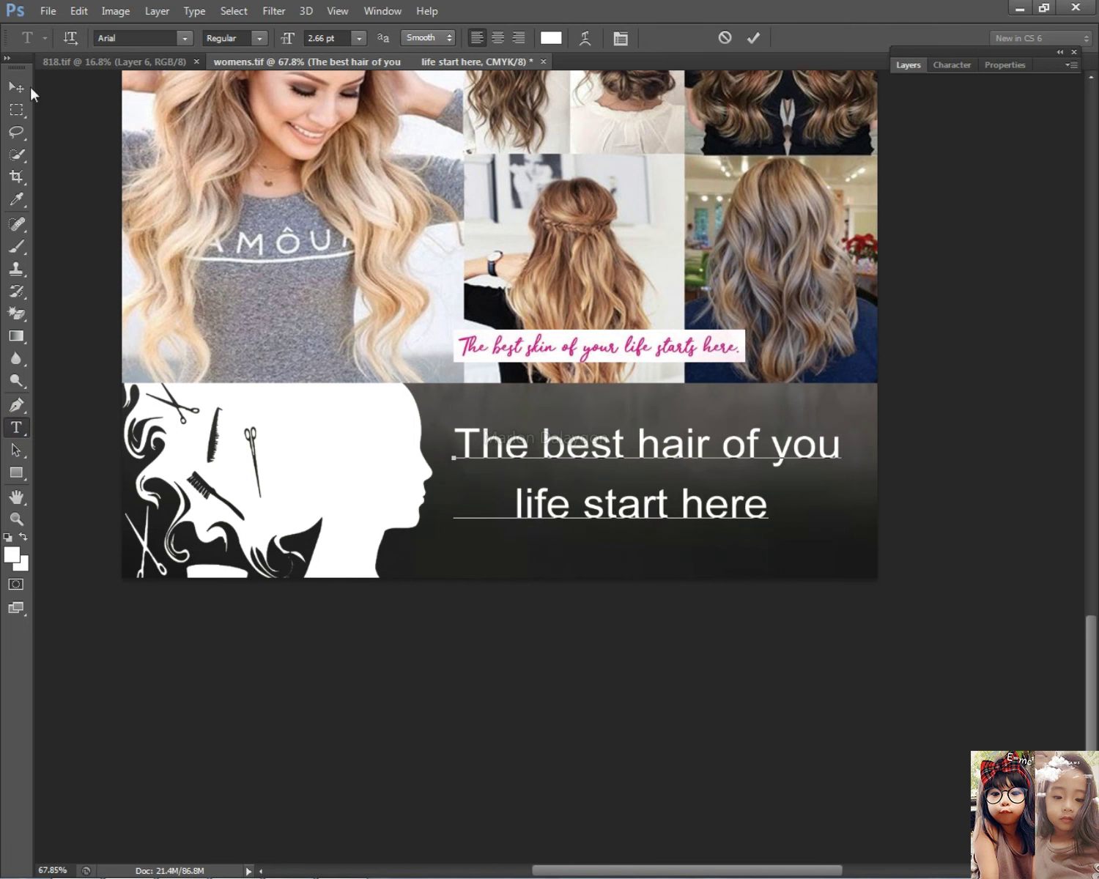
pyautogui.click(30, 91)
# - Enlarge the slogan to about 104% and nudge it slightly left between the silhouette and the banner's edge
pyautogui.scroll(-1, 563, 296)
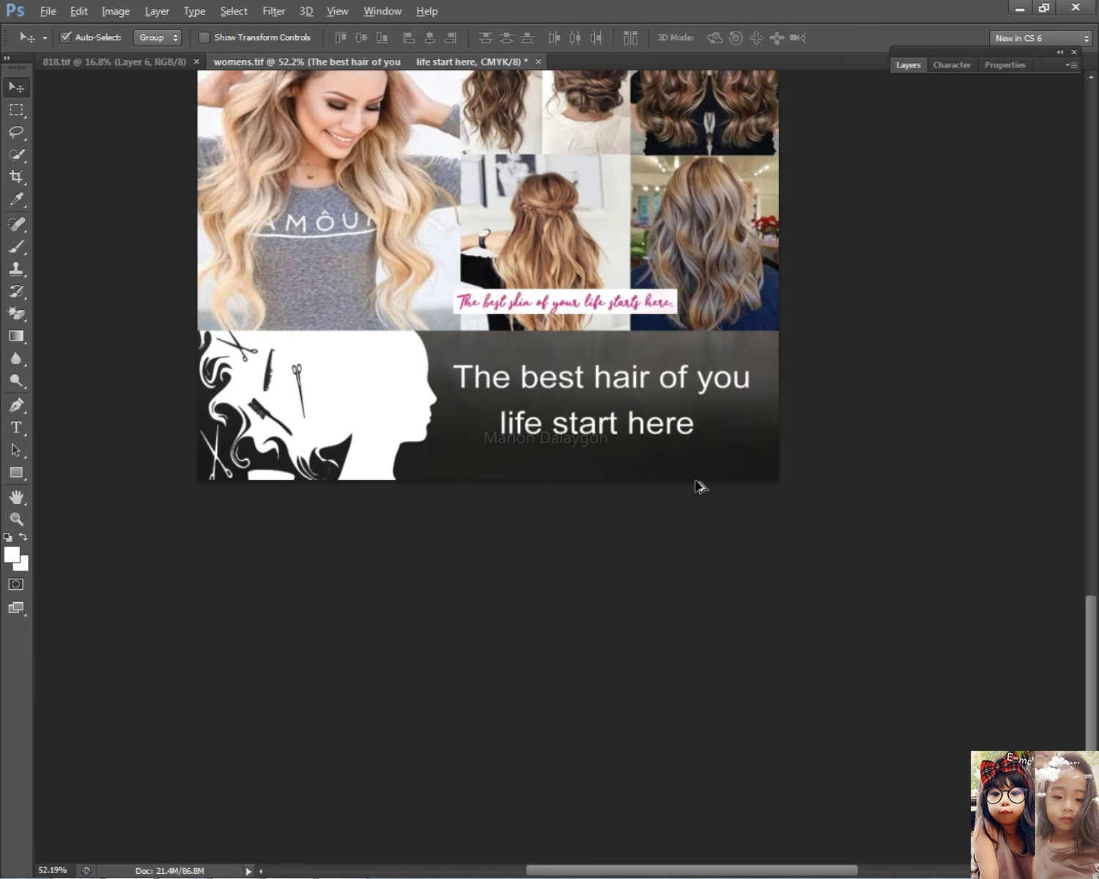
pyautogui.scroll(-2, 645, 414)
pyautogui.hotkey('ctrl', 't')
pyautogui.moveTo(695, 375)
pyautogui.mouseDown()
pyautogui.moveTo(711, 357)
pyautogui.moveTo(703, 375)
pyautogui.mouseUp()
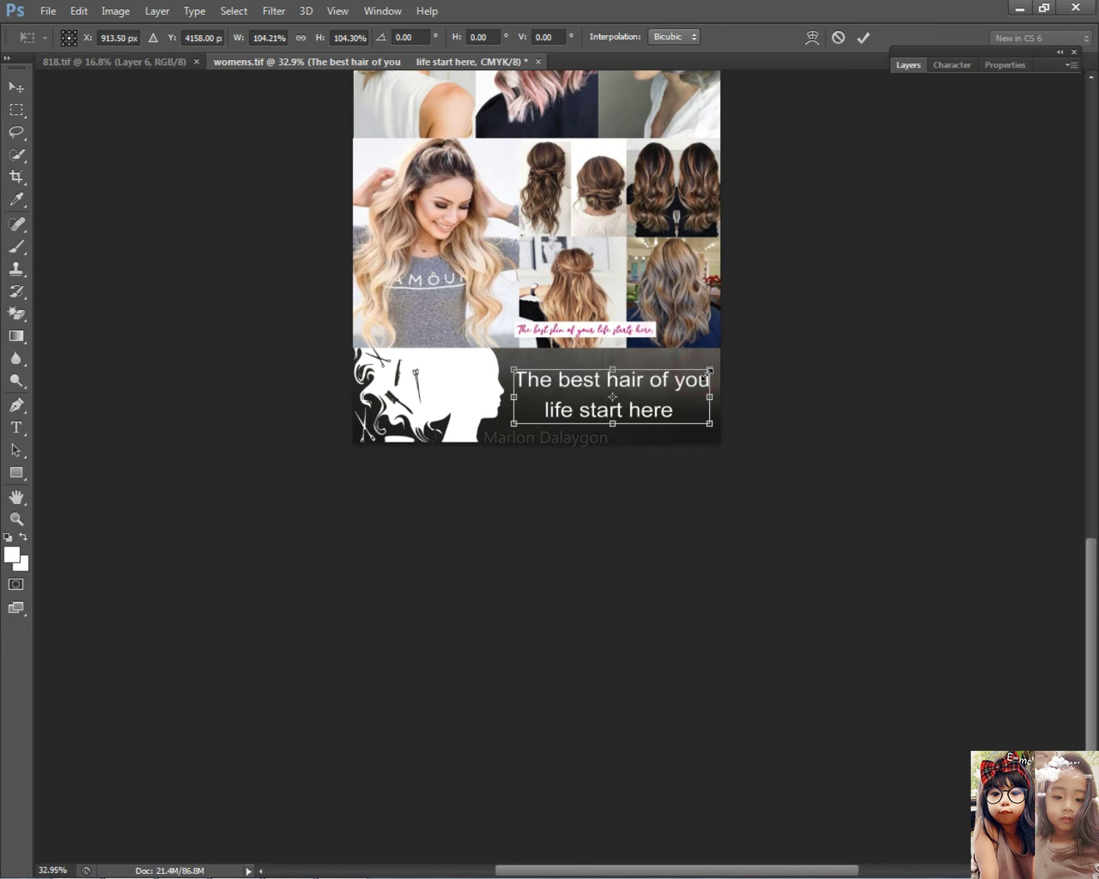
pyautogui.press('Delete')
pyautogui.hotkey('ctrl', 'z')
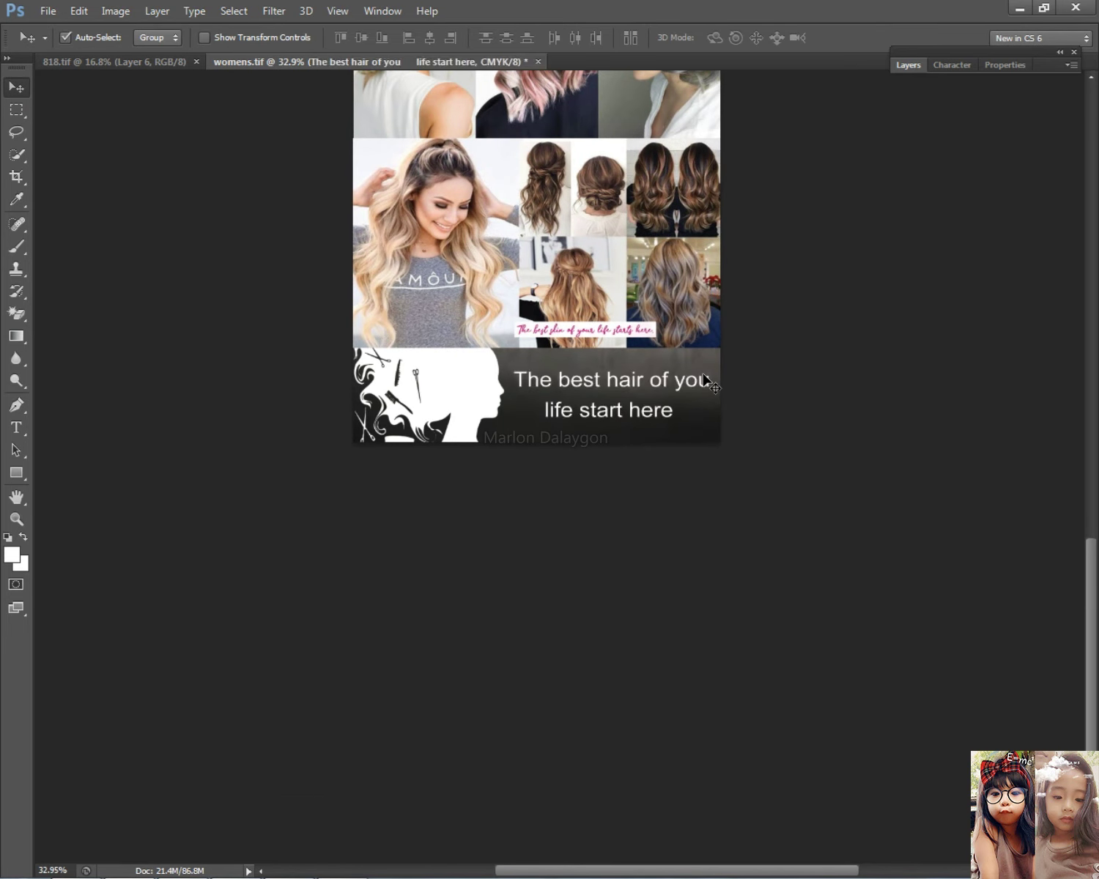
pyautogui.click(624, 412)
pyautogui.press('Up')
pyautogui.press('Left')
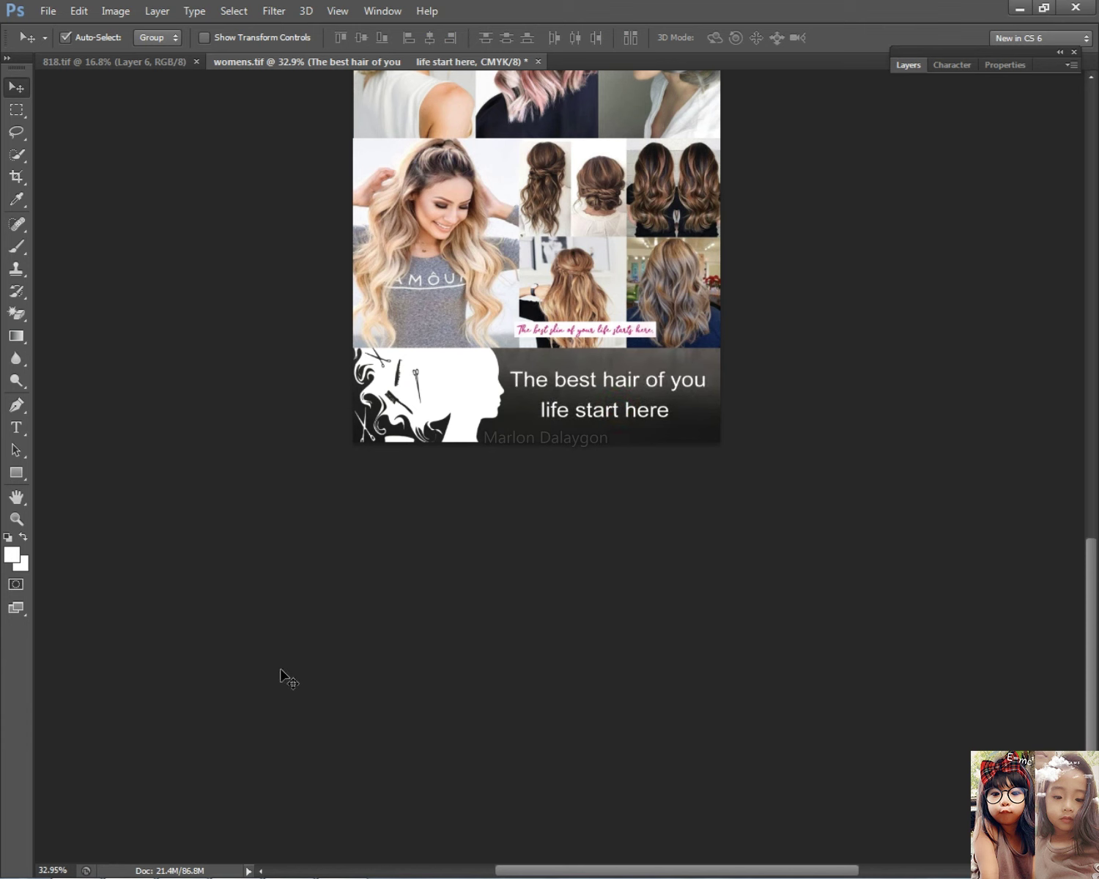
# - Correct "you" to "your" in the slogan and set all of its text in the Aromabar script font
pyautogui.click(16, 428)
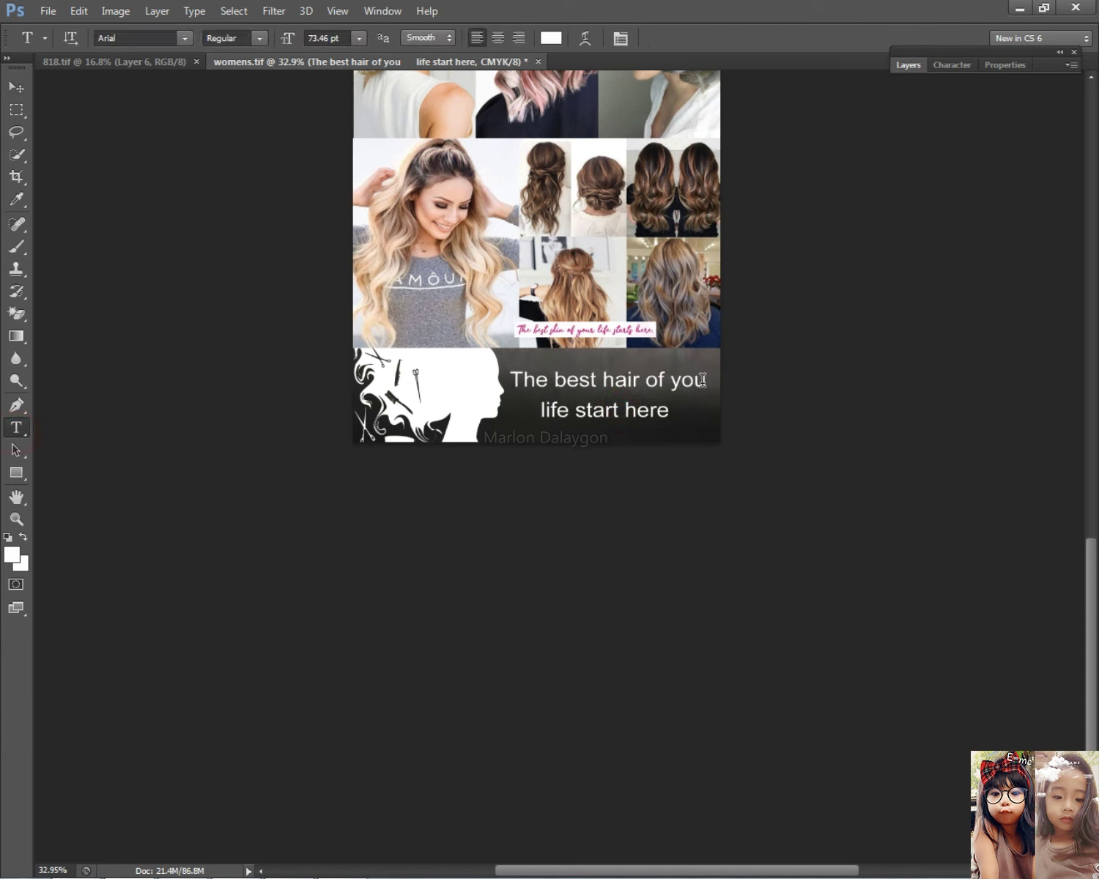
pyautogui.click(705, 380)
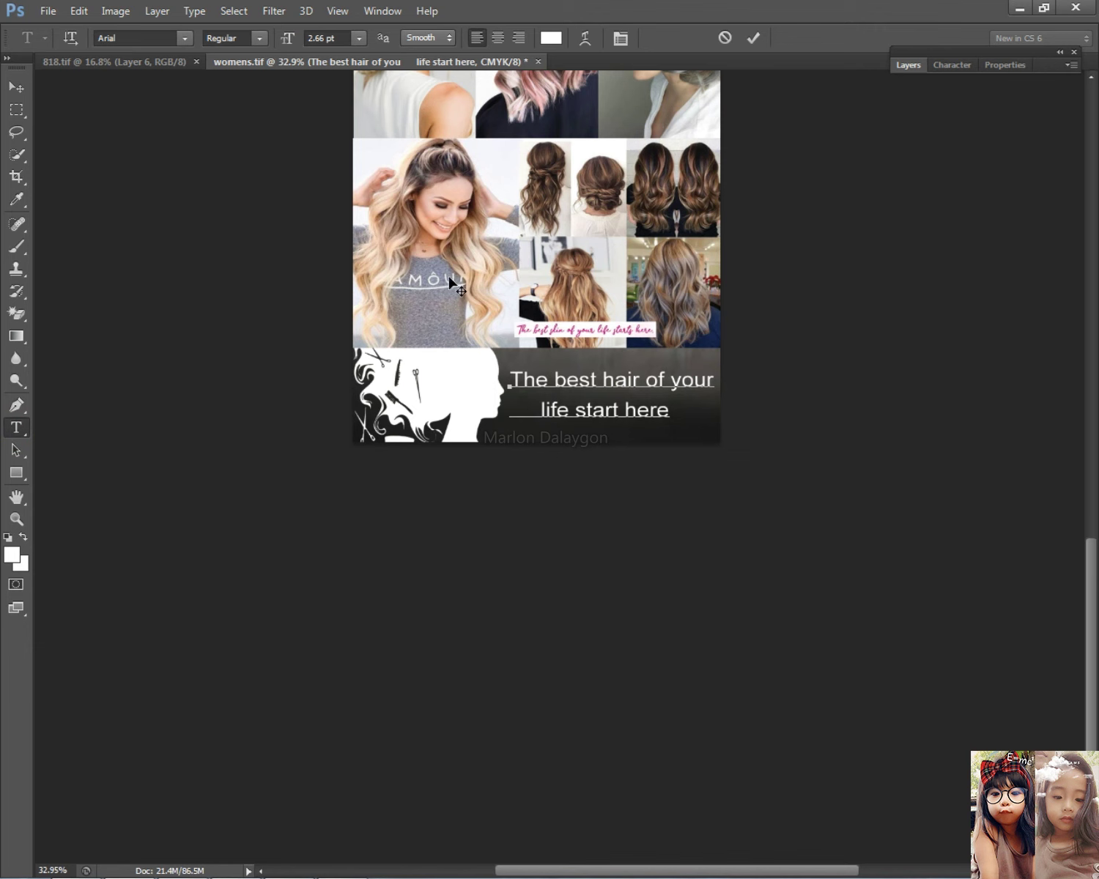
pyautogui.hotkey('ctrl', 'a')
pyautogui.press('Down')
pyautogui.press('Down')
pyautogui.press('Down')
pyautogui.press('Down')
pyautogui.press('Down')
pyautogui.press('Down')
pyautogui.press('Down')
pyautogui.press('Down')
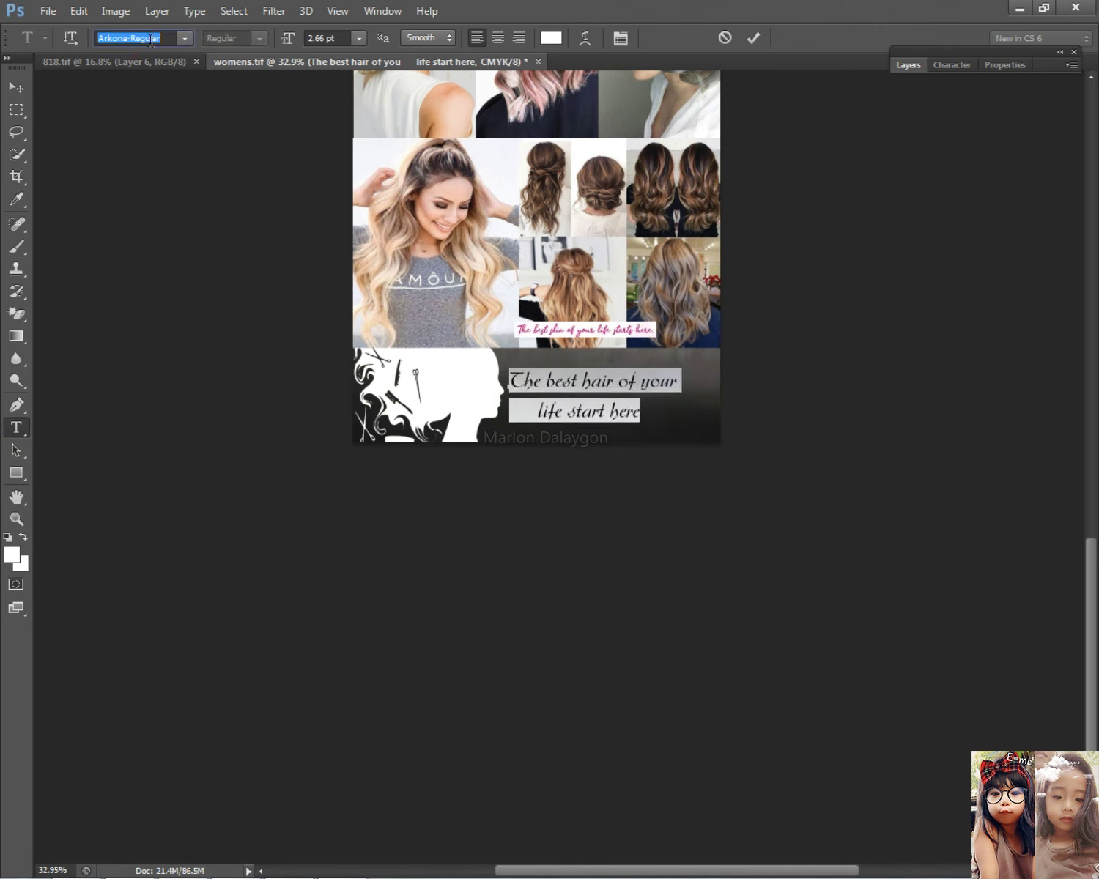
pyautogui.press('Down')
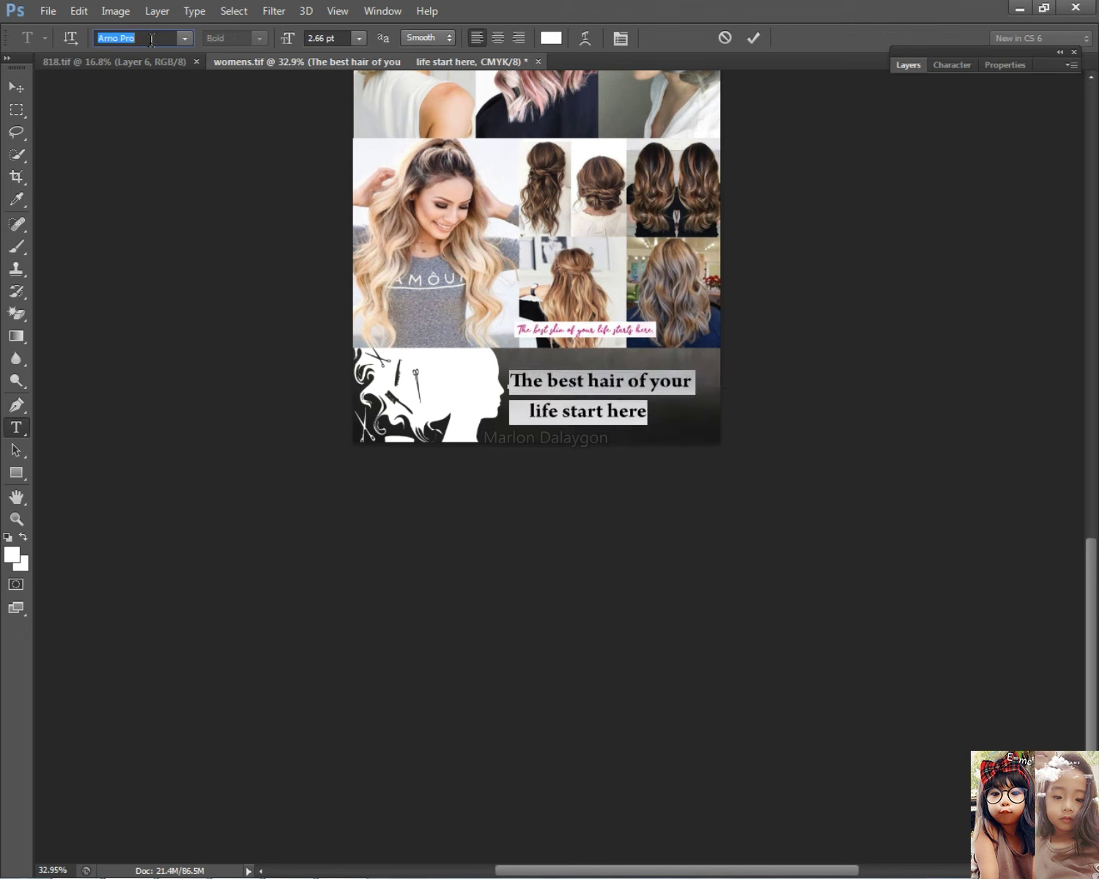
pyautogui.press('Down')
pyautogui.press('Down')
pyautogui.press('Down')
pyautogui.press('Up')
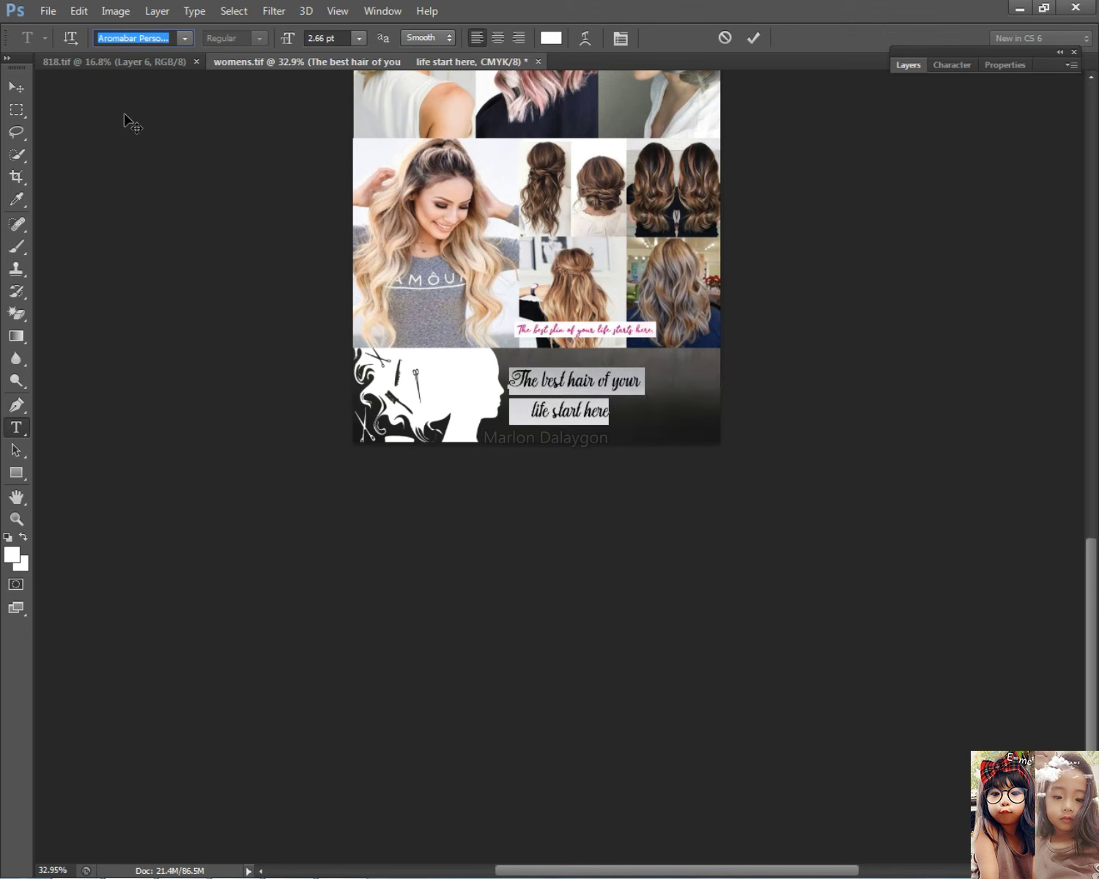
# - Scale up the script slogan to fill more of the dark area beside the silhouette
pyautogui.click(16, 86)
pyautogui.hotkey('ctrl', 't')
pyautogui.moveTo(641, 424); pyautogui.dragTo(665, 435)
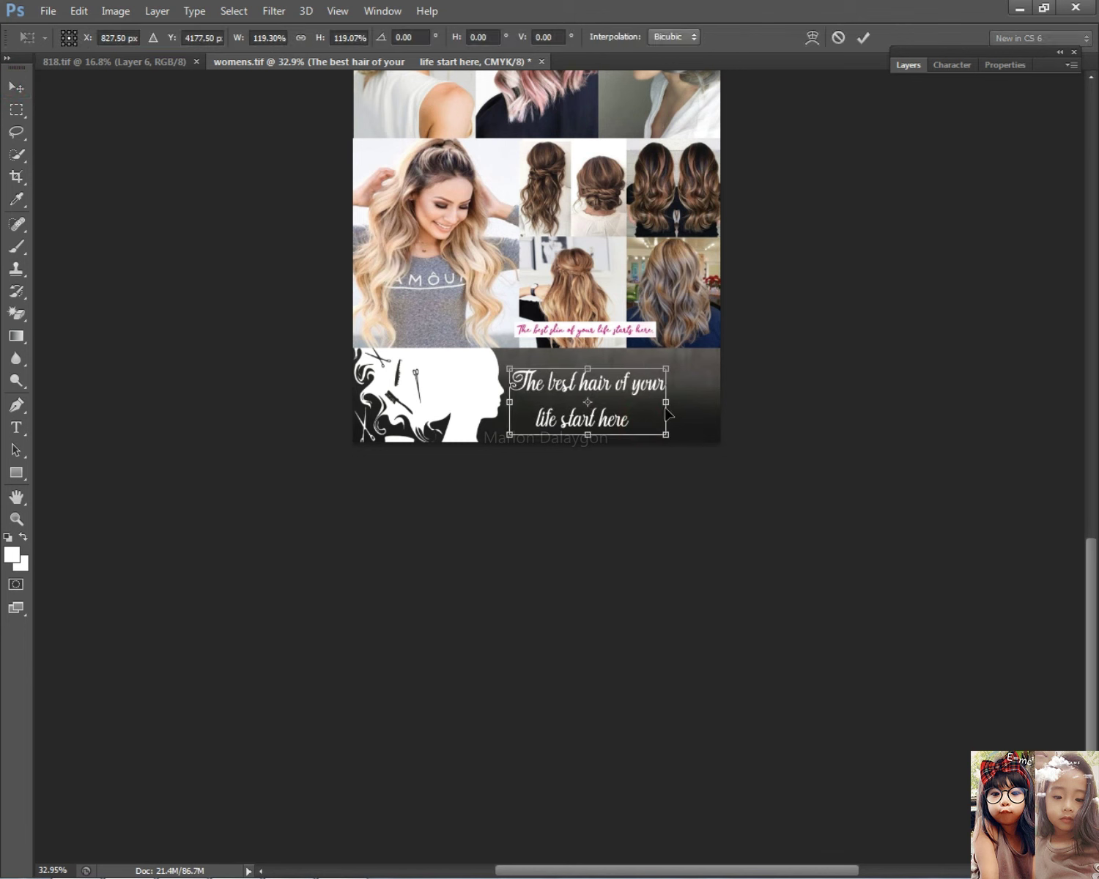
pyautogui.moveTo(666, 372); pyautogui.dragTo(717, 406)
pyautogui.press('Return')
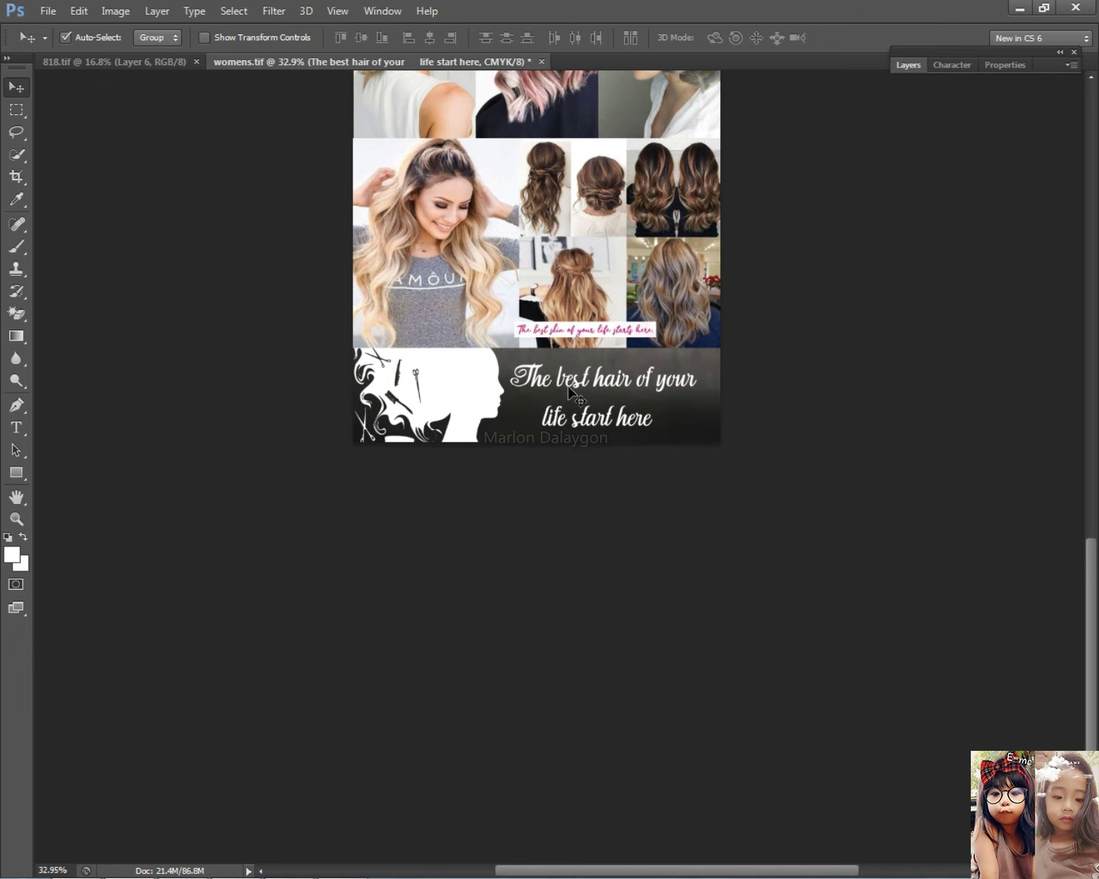
# - Set the line spacing of the whole slogan to 2.88 pt
pyautogui.click(16, 406)
pyautogui.click(16, 427)
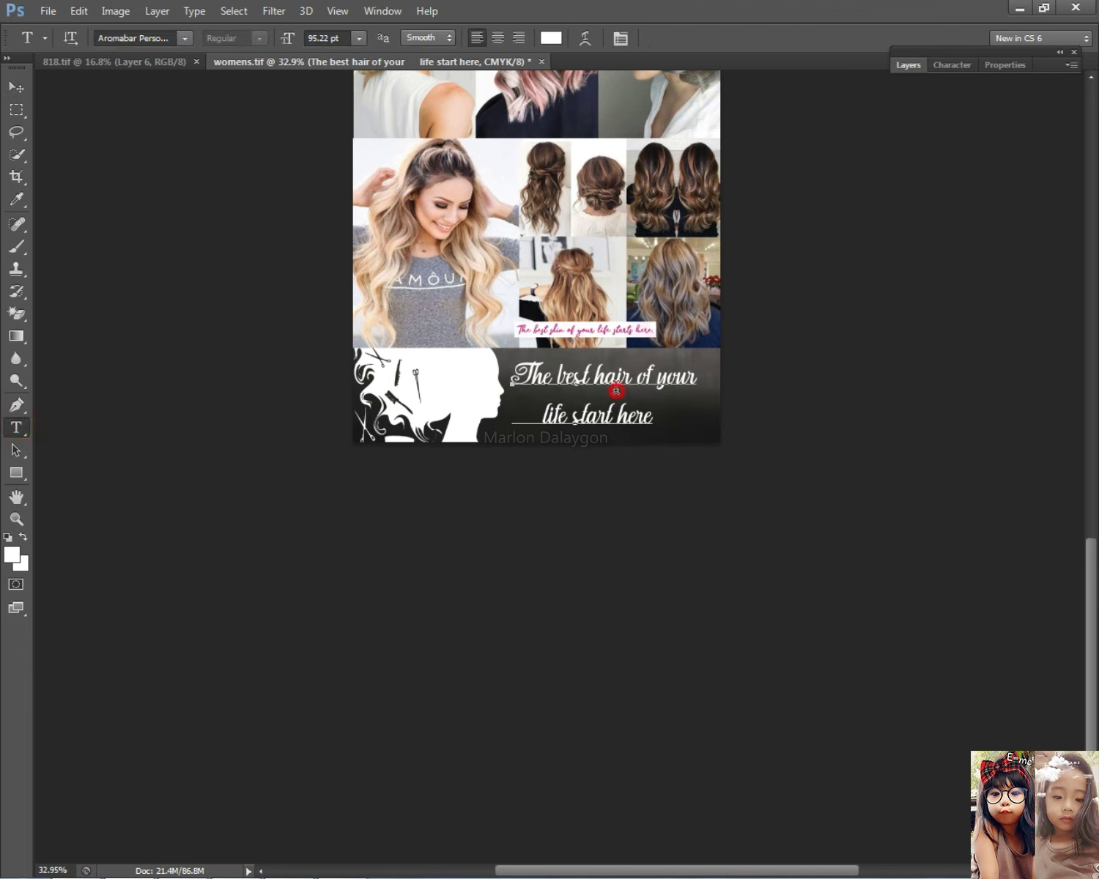
pyautogui.click(688, 405)
pyautogui.hotkey('ctrl', 'a')
pyautogui.click(951, 65)
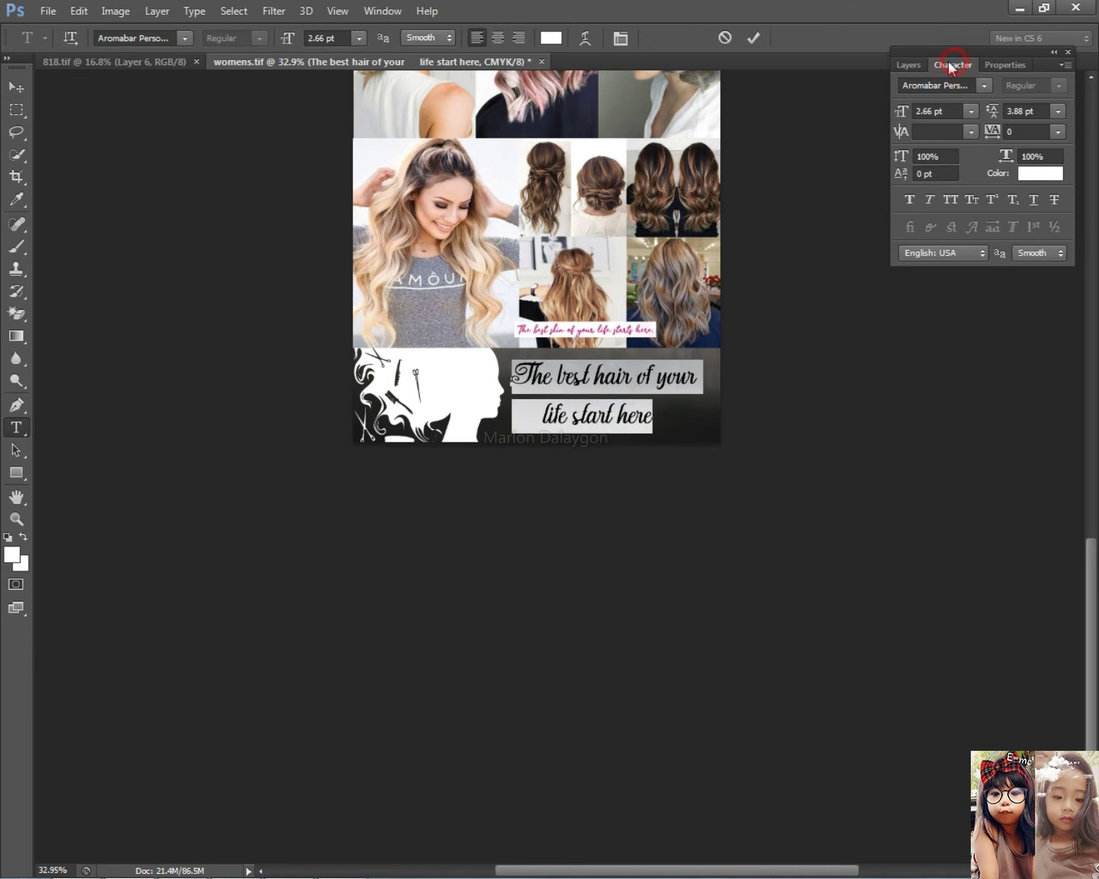
pyautogui.click(1044, 110)
pyautogui.write('2.88')
pyautogui.press('Return')
# - Move the slogan slightly down and enlarge it a little beside the silhouette
pyautogui.click(35, 89)
pyautogui.moveTo(609, 392); pyautogui.dragTo(610, 403)
pyautogui.hotkey('ctrl', 't')
pyautogui.moveTo(703, 366)
pyautogui.mouseDown()
pyautogui.moveTo(708, 344)
pyautogui.moveTo(705, 357)
pyautogui.mouseUp()
pyautogui.press('Return')
pyautogui.scroll(-3, 549, 479)
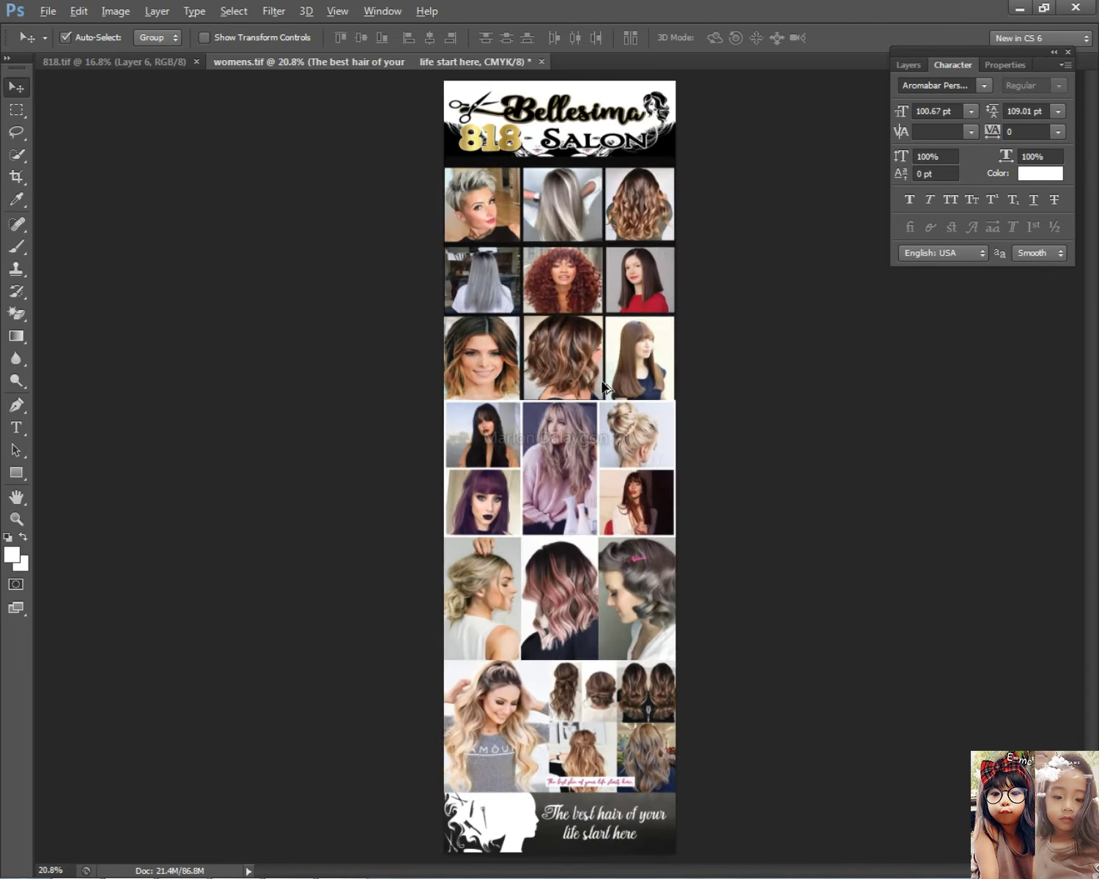
# - Save womens.tif with the finished banner and check the complete layout
pyautogui.scroll(3, 548, 478)
pyautogui.scroll(-5, 549, 479)
pyautogui.rightClick(557, 477)
pyautogui.click(566, 492)
pyautogui.scroll(-3, 626, 516)
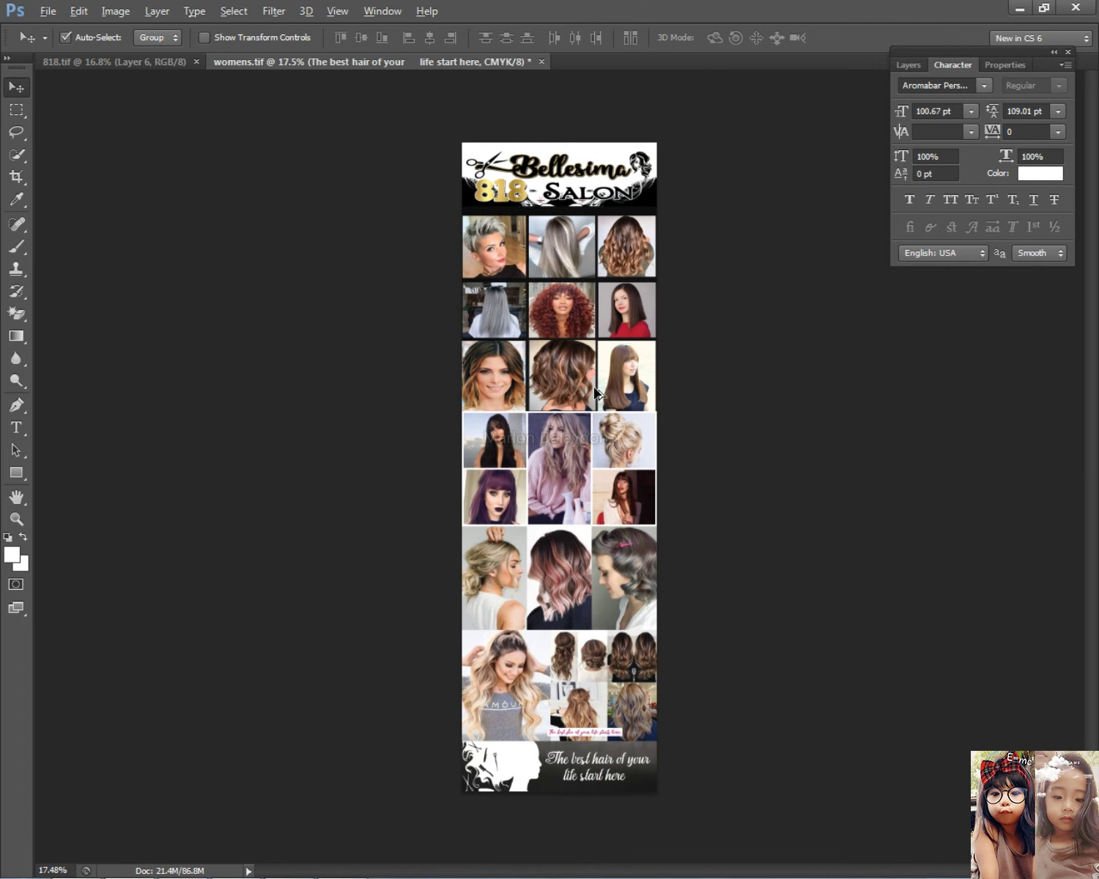
pyautogui.scroll(1, 597, 396)
pyautogui.hotkey('ctrl', 's')
pyautogui.scroll(-1, 597, 392)
pyautogui.scroll(1, 599, 382)
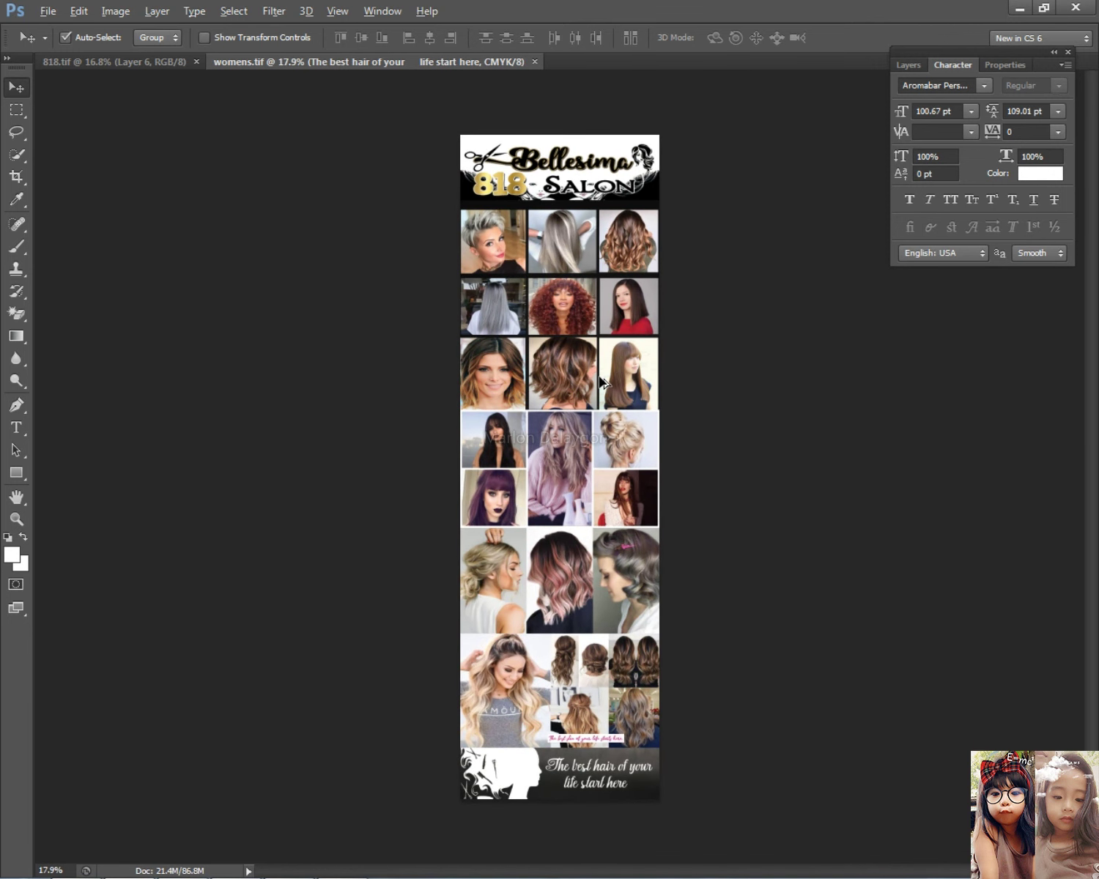
pyautogui.scroll(1, 599, 382)
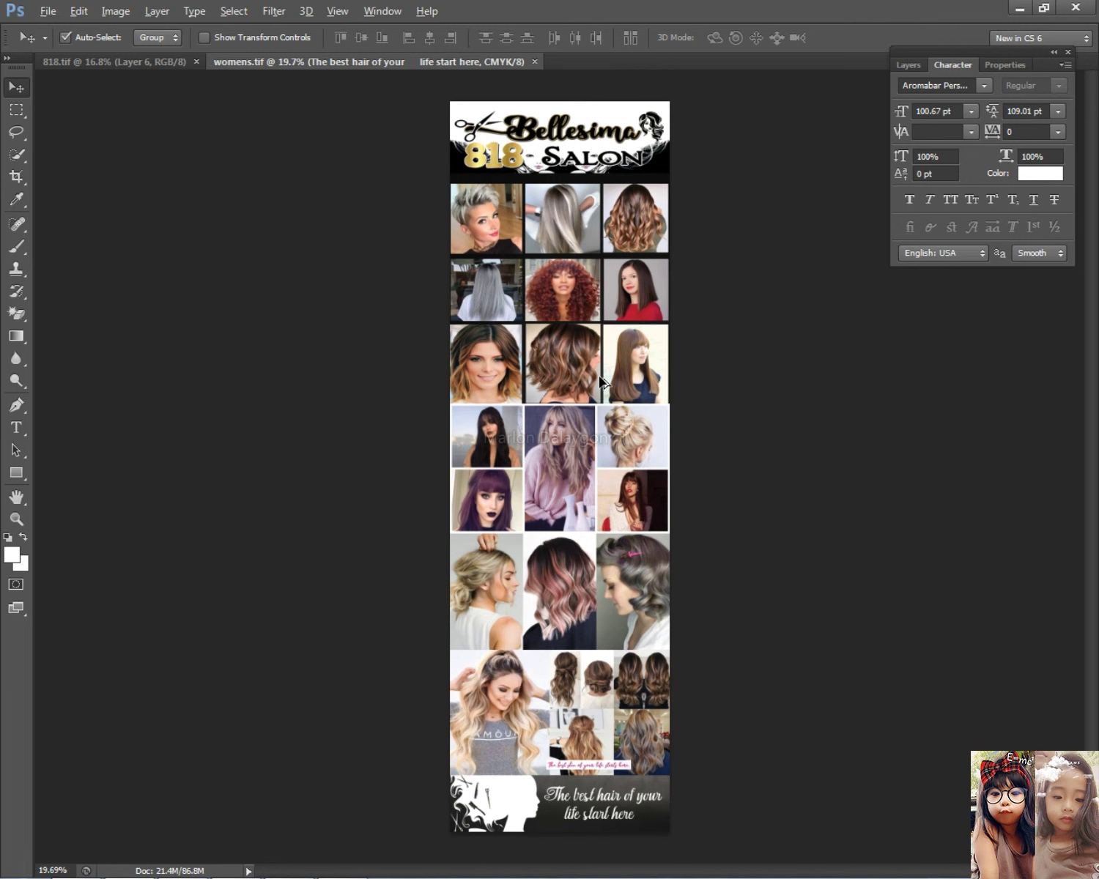
pyautogui.scroll(1, 599, 382)
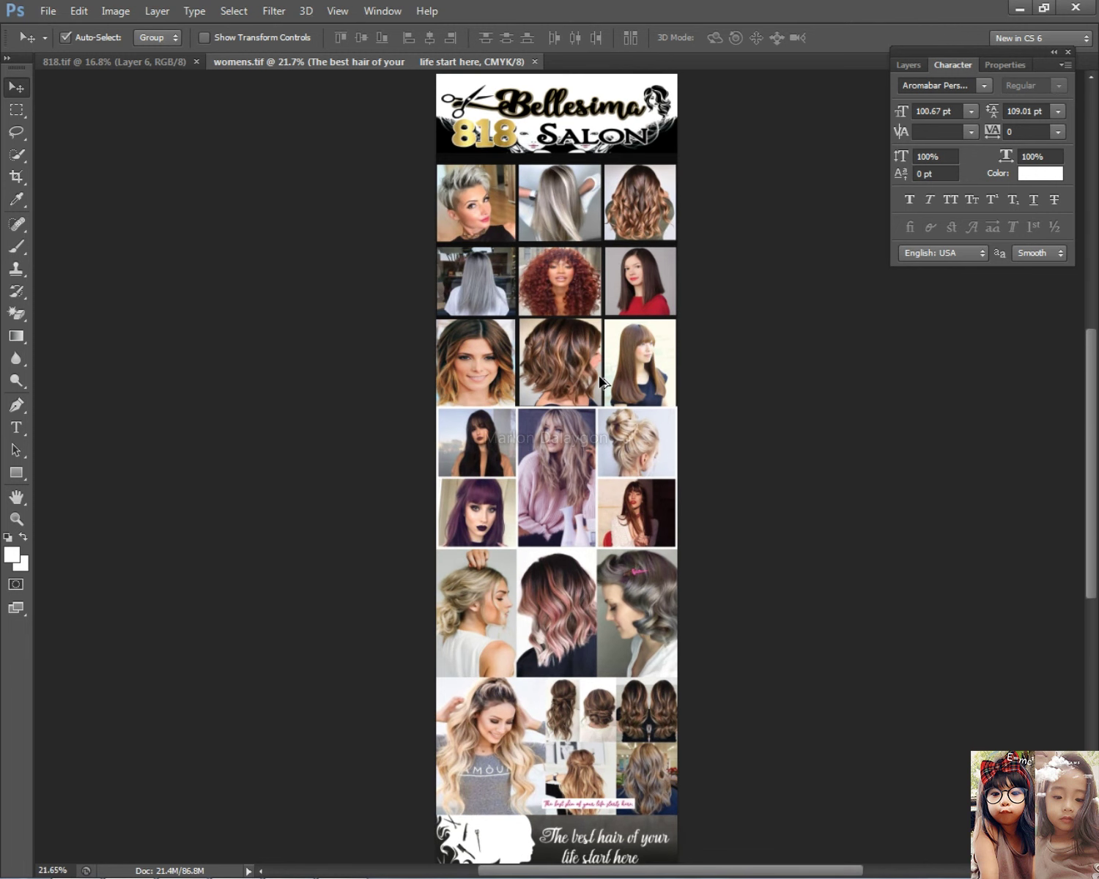
pyautogui.scroll(-2, 599, 383)
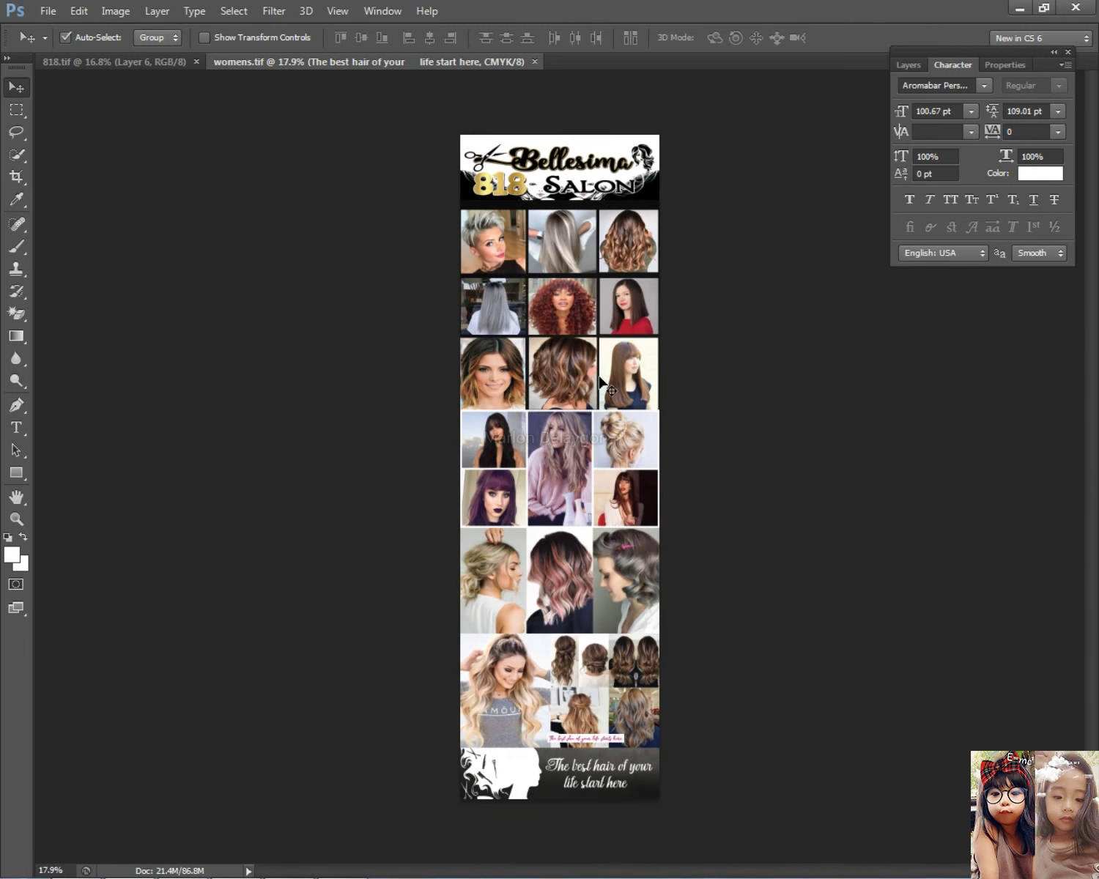
# - Switch to Messenger in the browser and open the client's chat containing the earlier men's hairstyle banner previews
pyautogui.hotkey('alt', 'Tab')
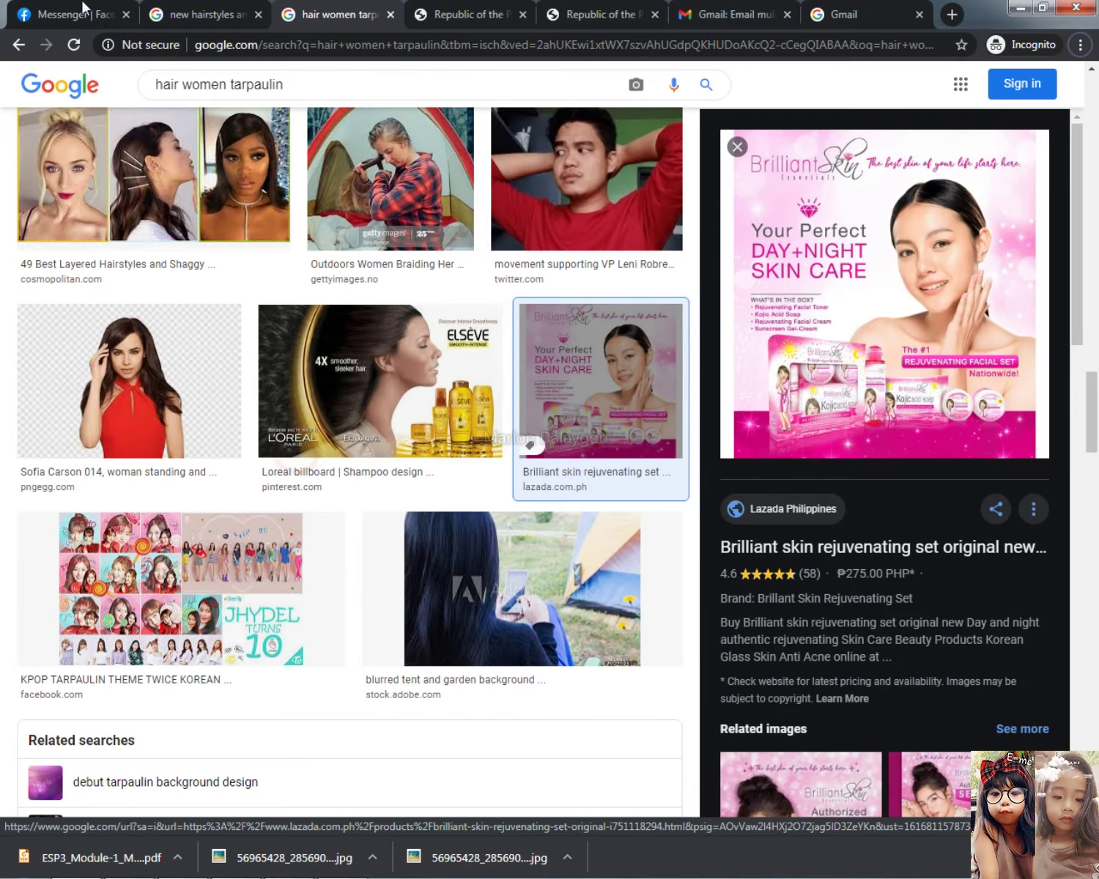
pyautogui.hotkey('ctrl', '1')
pyautogui.click(109, 306)
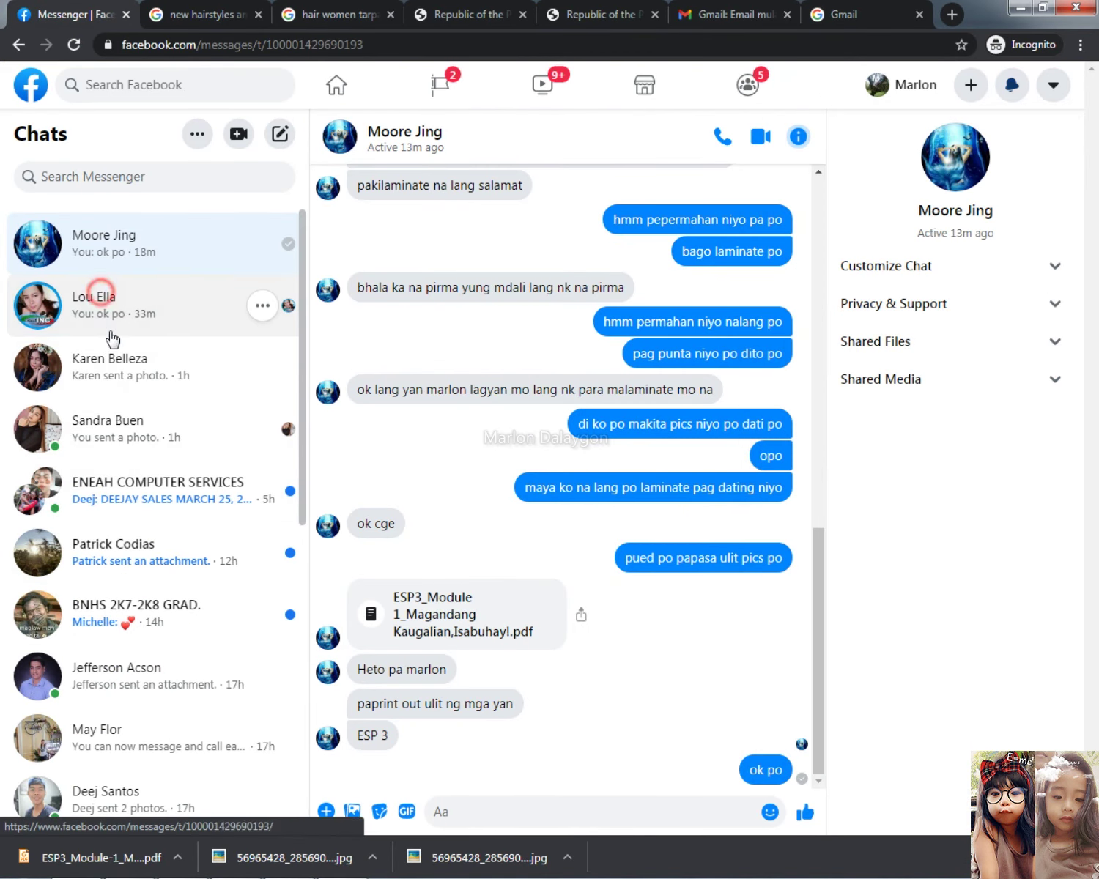
pyautogui.click(110, 447)
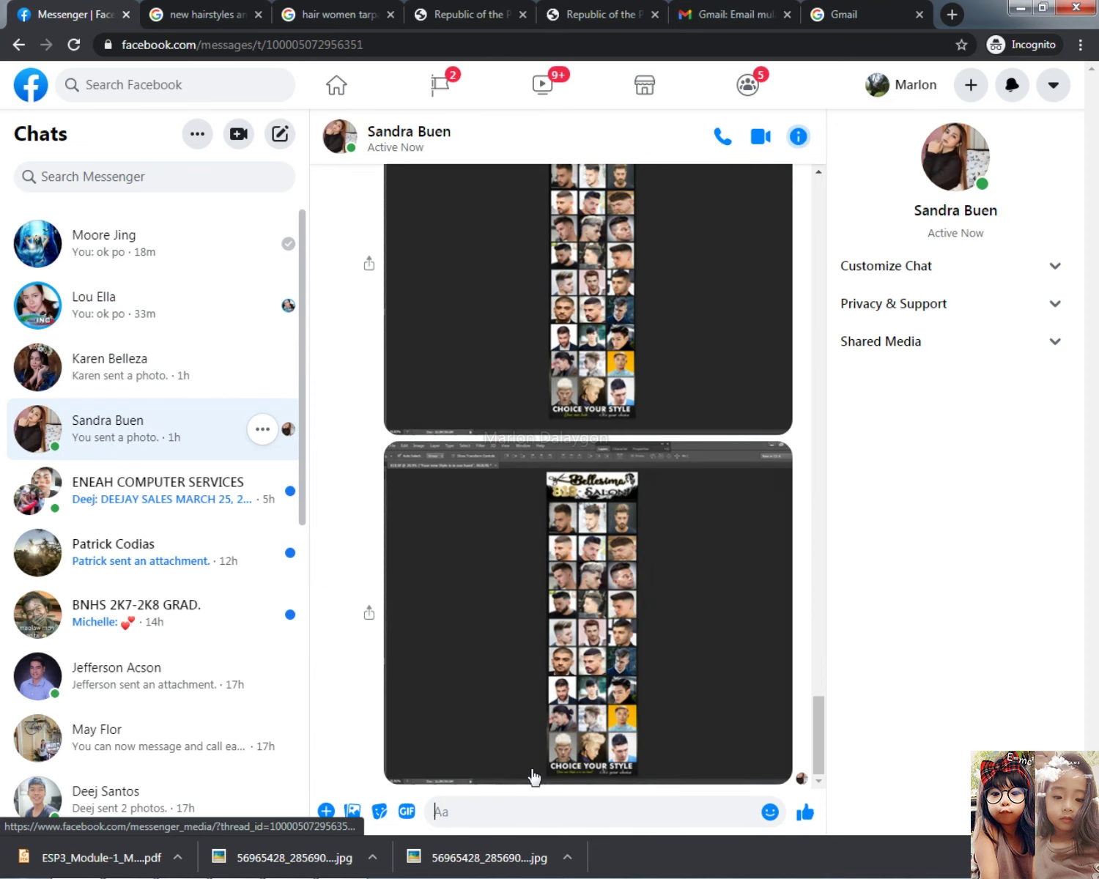
# - Paste the women's hairstyle banner screenshot into the client's chat and send it
pyautogui.click(516, 803)
pyautogui.hotkey('ctrl', 'v')
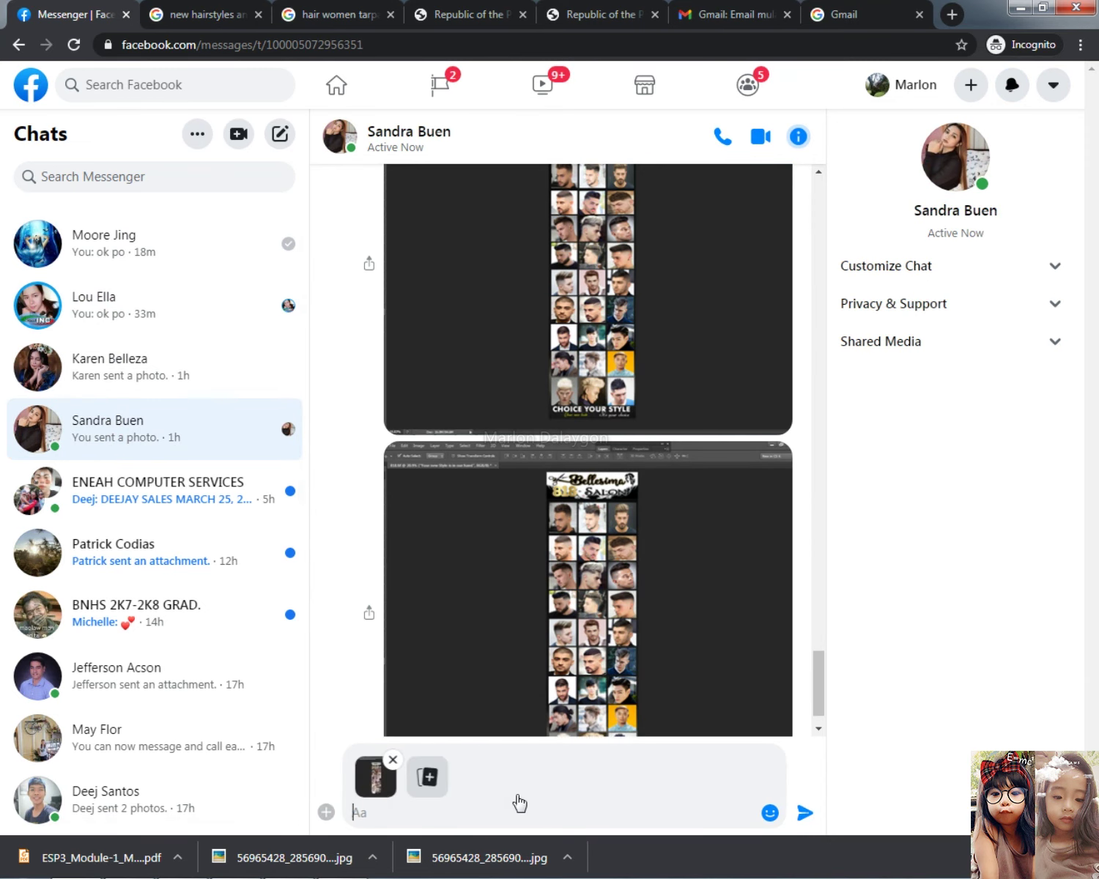
pyautogui.press('Return')
# - Send the client "or magbigay nalang po kayo ng pics sa mga womens hair color or color" and a second message, "salamat po"
pyautogui.write('or magbigay nalang po kayo ng pics sa mga womens hait design or co')
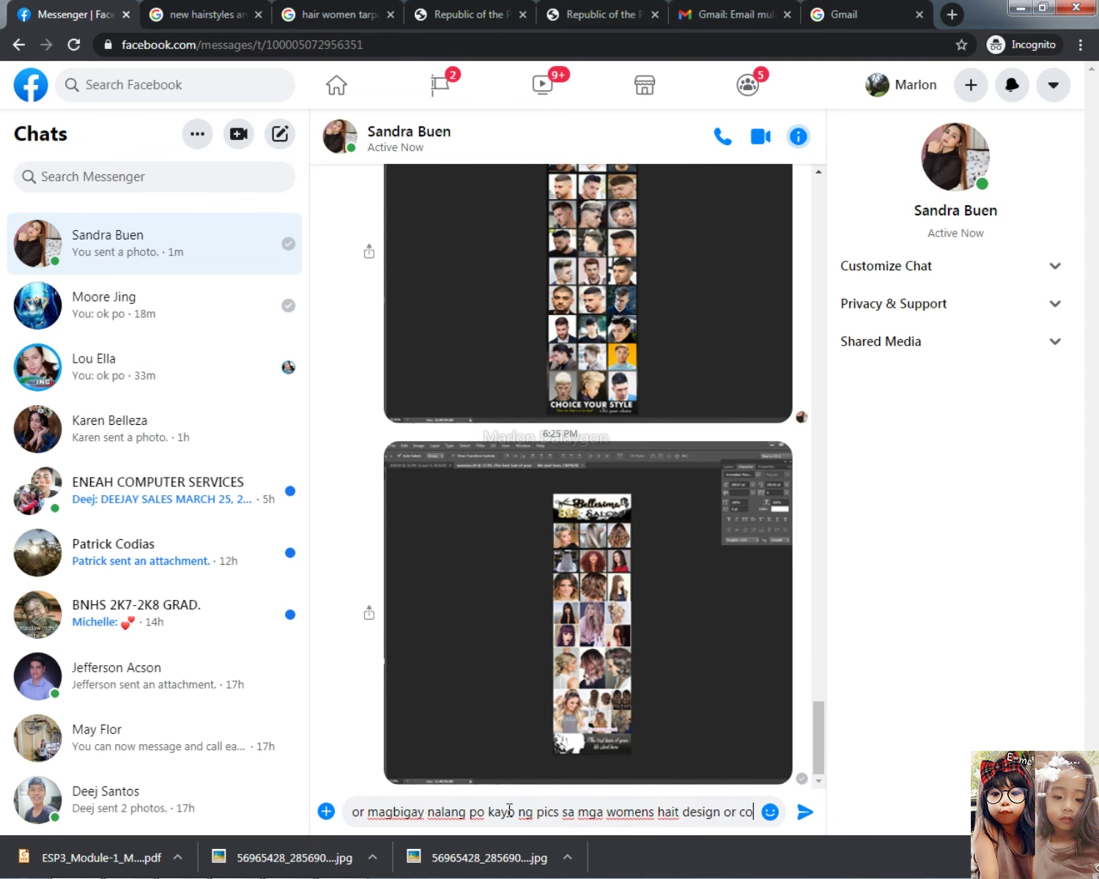
pyautogui.write('lor')
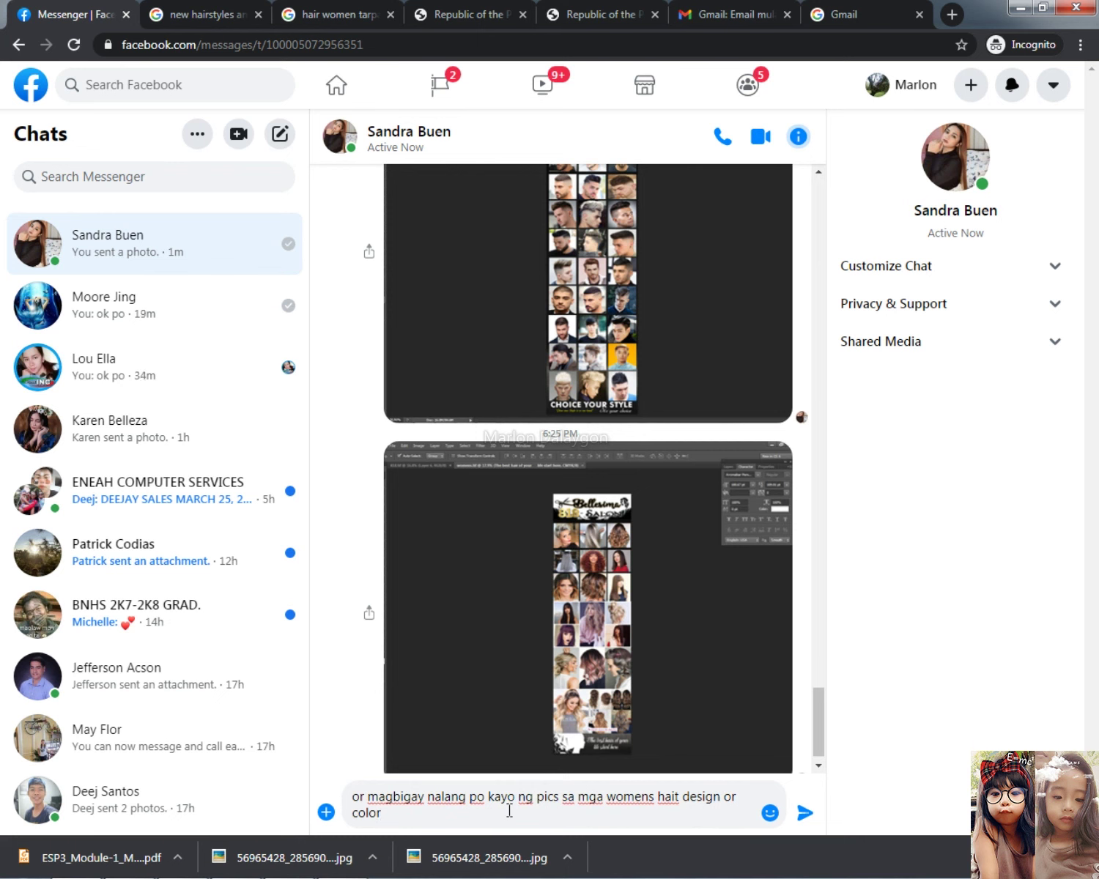
pyautogui.click(687, 796)
pyautogui.press('BackSpace')
pyautogui.write('r')
pyautogui.doubleClick(710, 797)
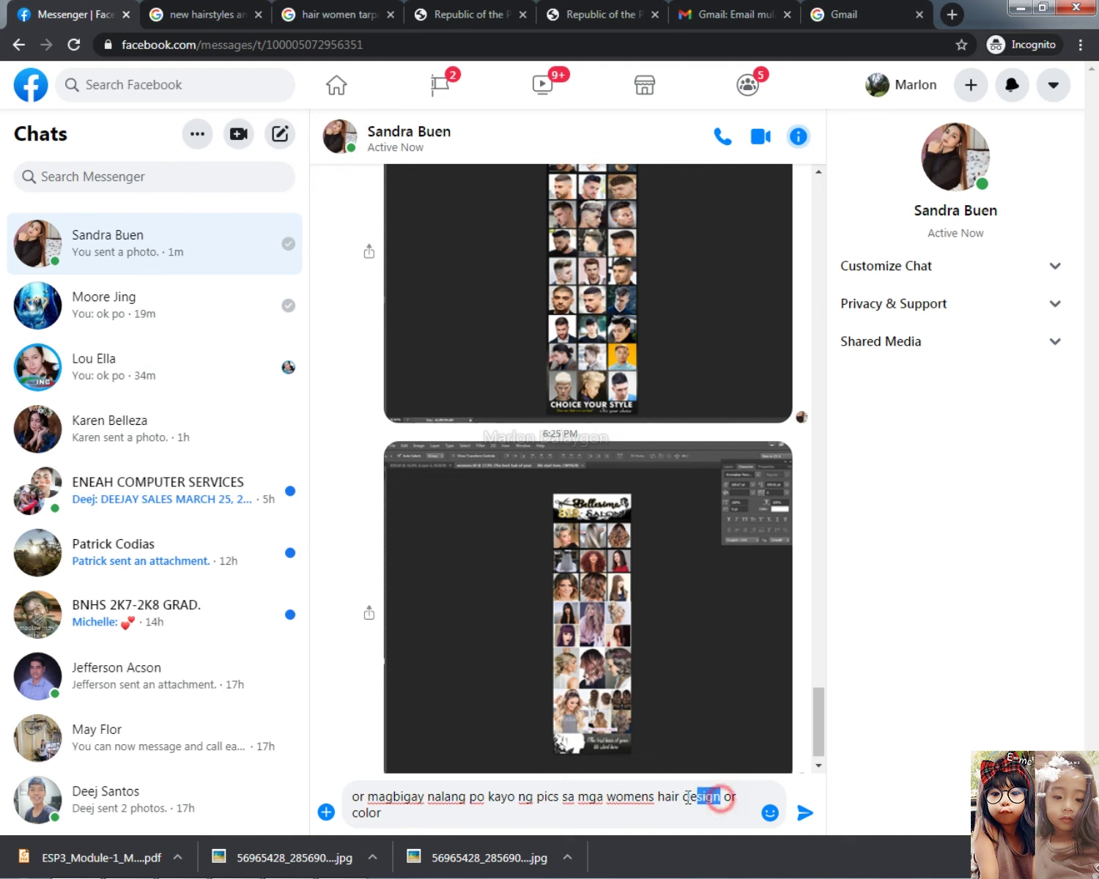
pyautogui.write('color')
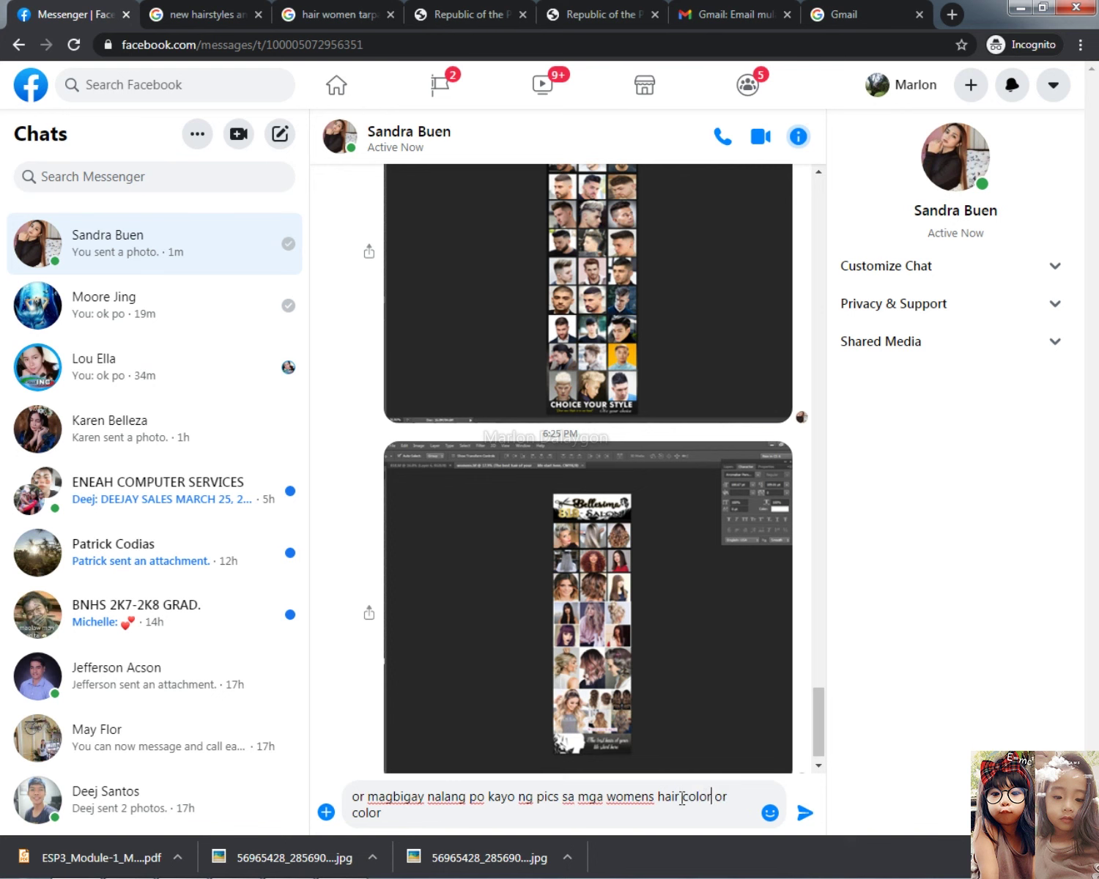
pyautogui.press('Return')
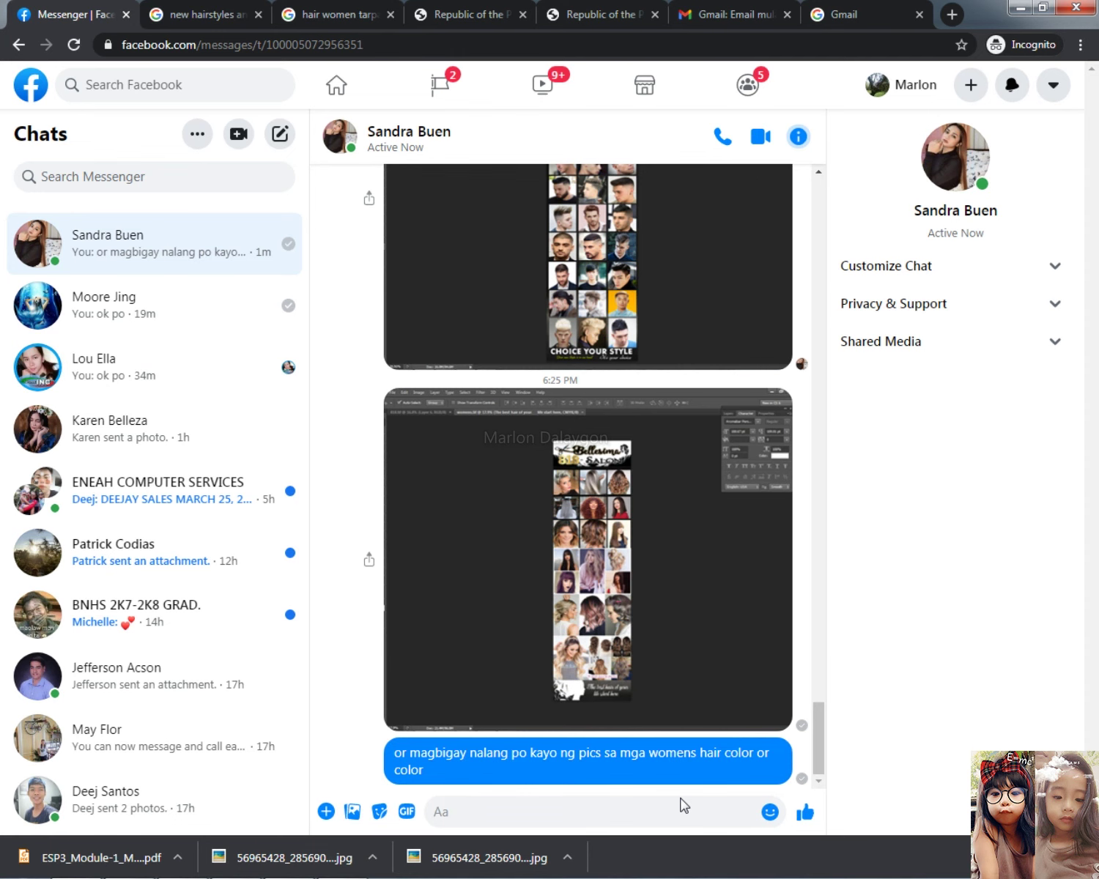
pyautogui.write('salamat')
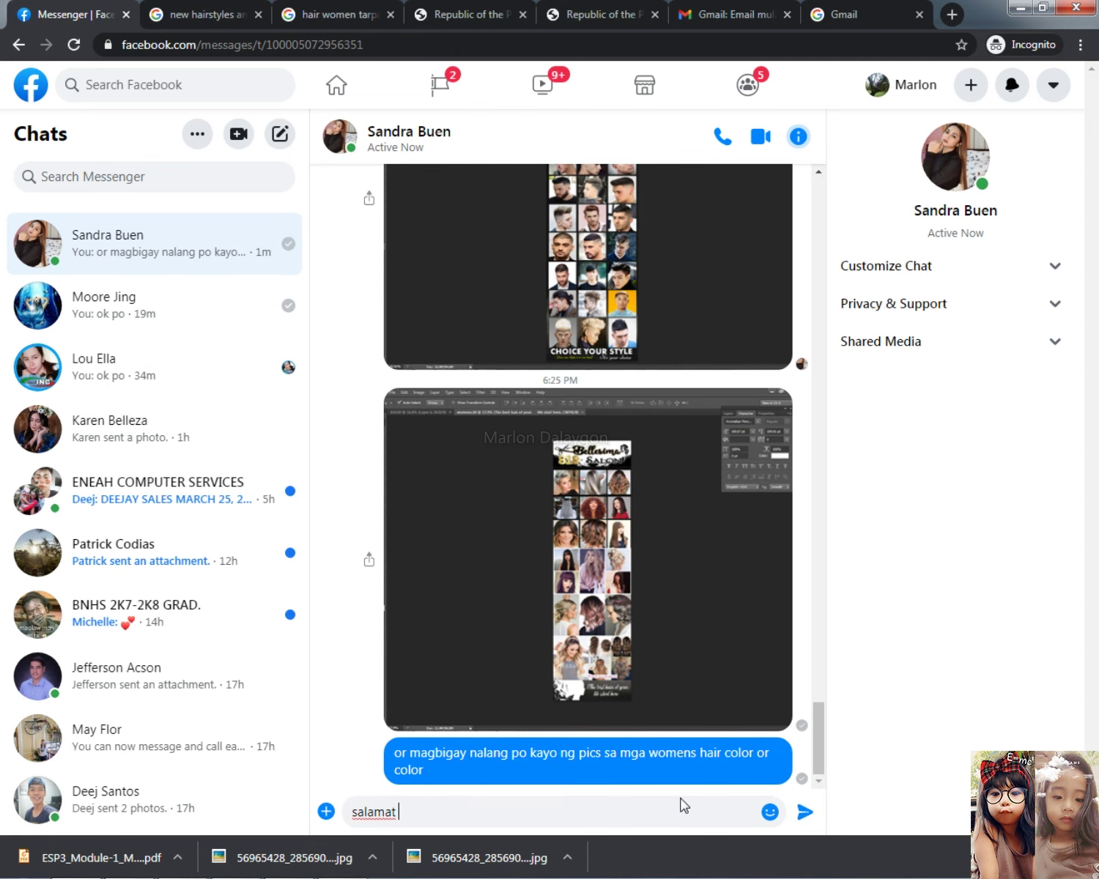
pyautogui.press('Return')
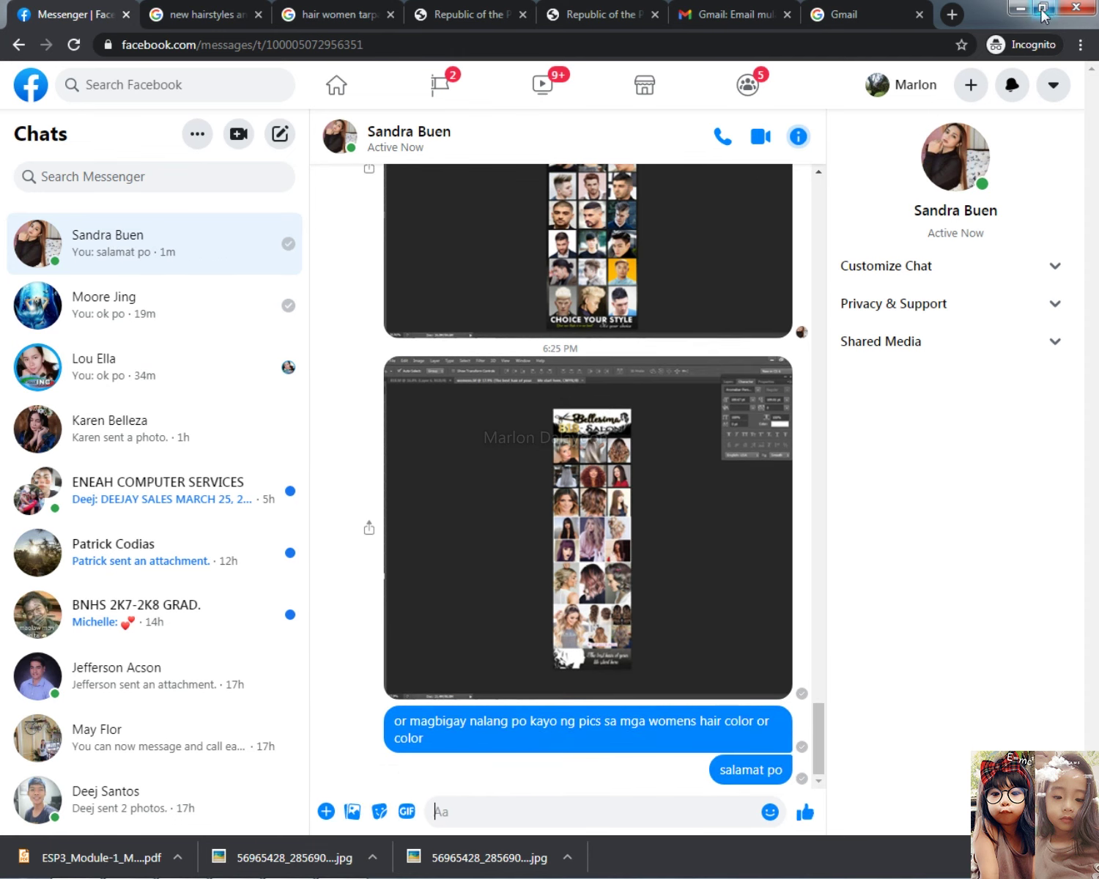
# - Switch back to Photoshop and compare the men's banner 818.tif with womens.tif
pyautogui.click(1021, 10)
pyautogui.scroll(-1, 711, 373)
pyautogui.scroll(2, 718, 385)
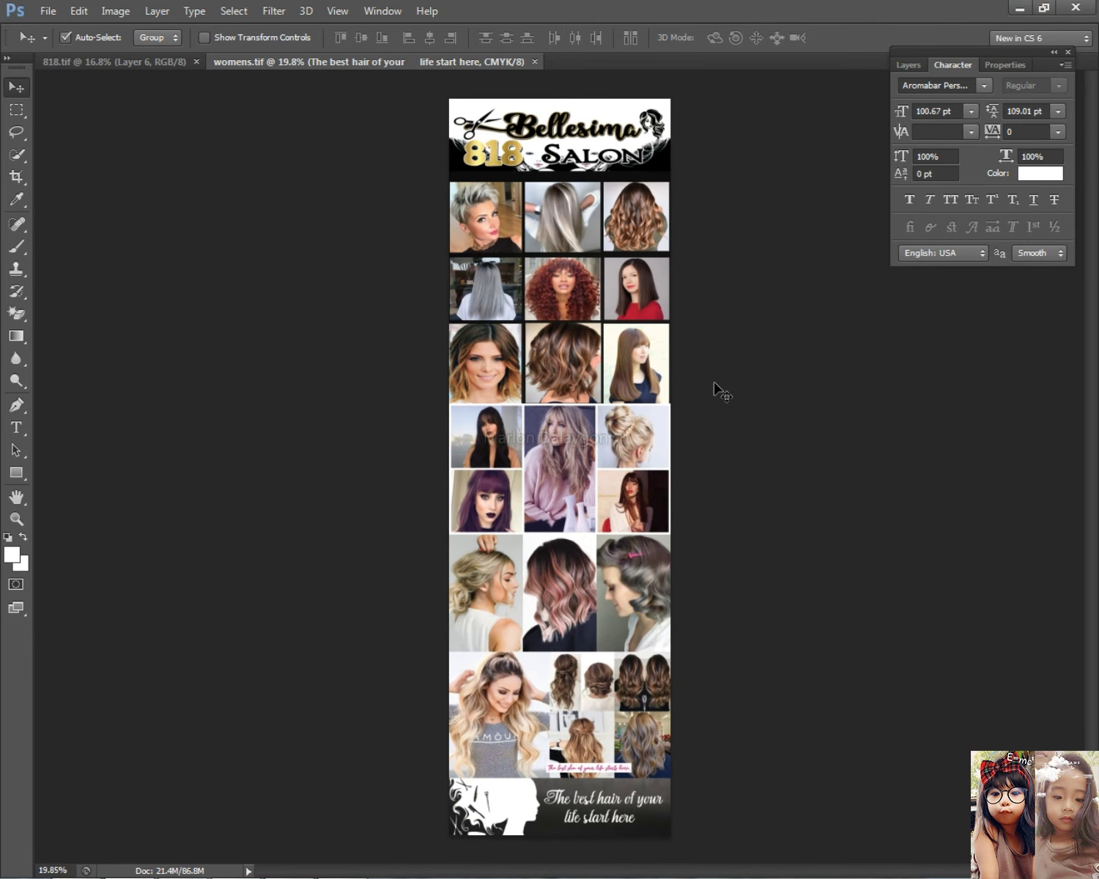
pyautogui.click(143, 64)
pyautogui.scroll(1, 622, 400)
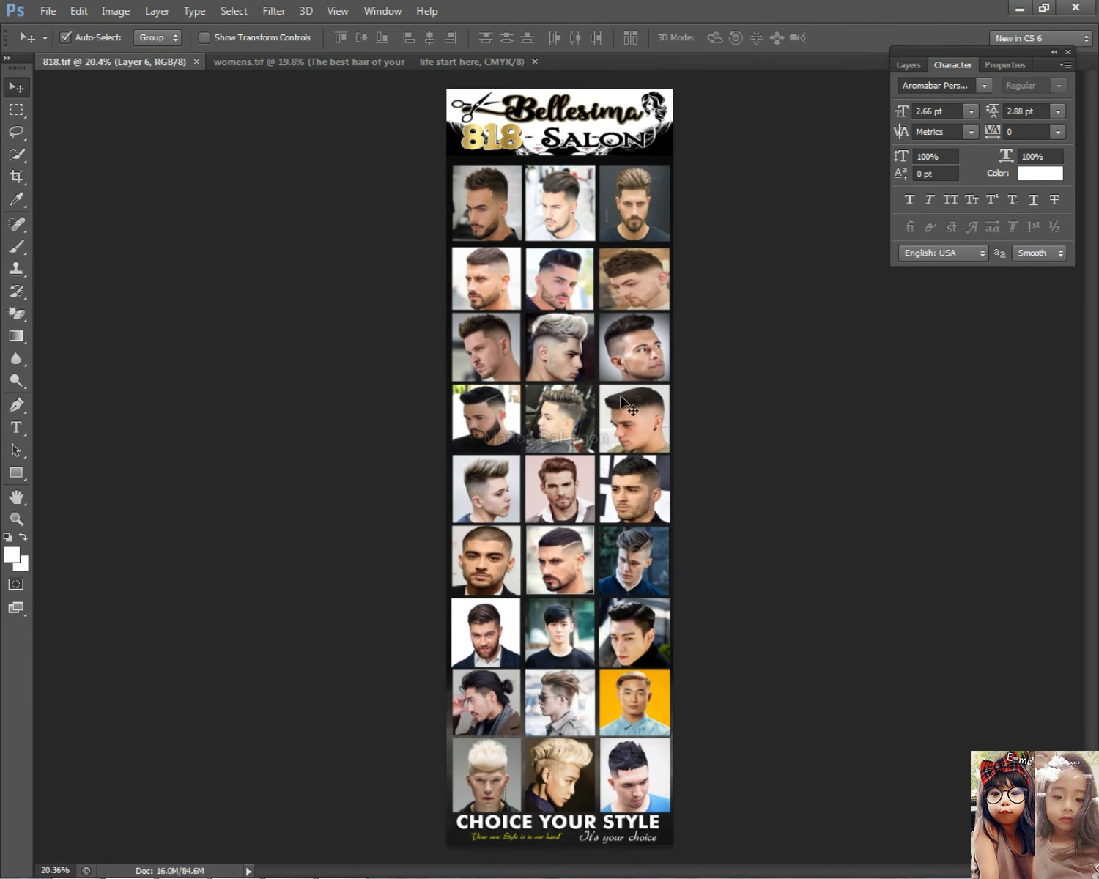
pyautogui.click(373, 62)
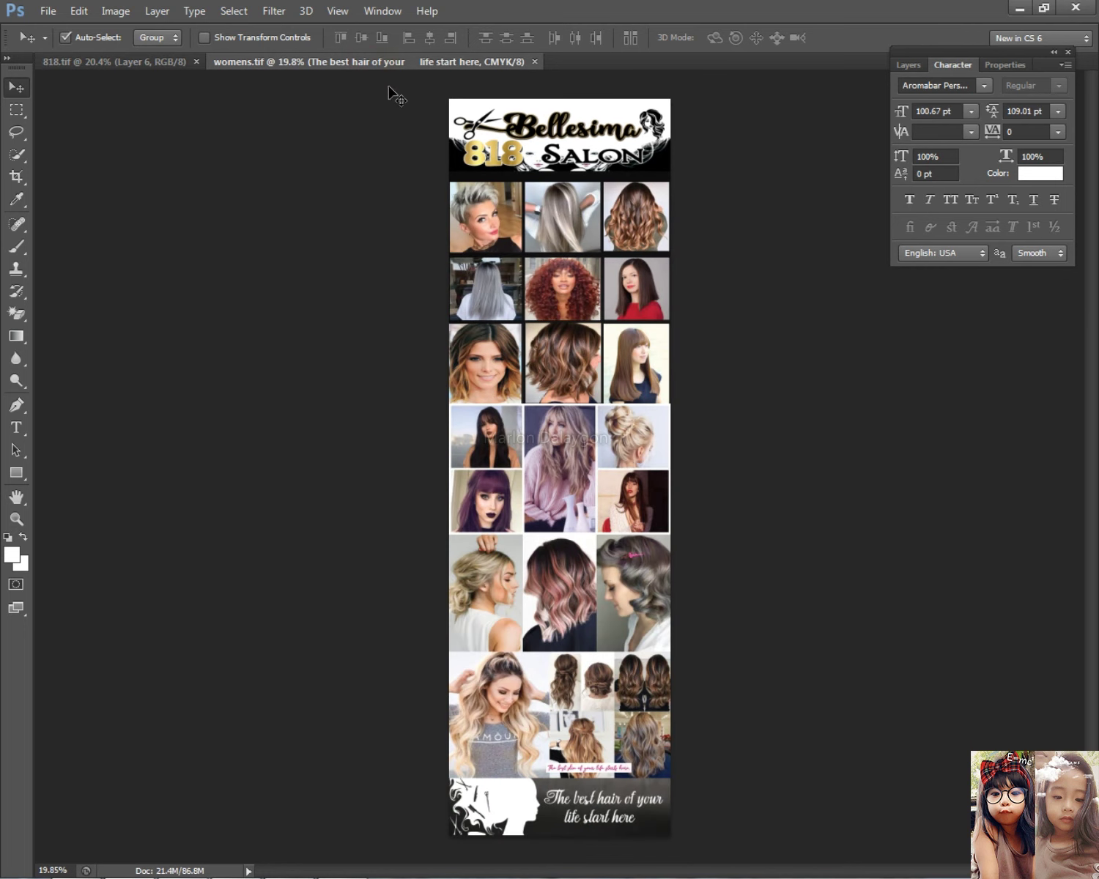
# - Arrange 818.tif and womens.tif side by side in floating windows ending at the same height, with the Character panel collapsed
pyautogui.moveTo(363, 62); pyautogui.dragTo(748, 117)
pyautogui.moveTo(125, 64); pyautogui.dragTo(254, 64)
pyautogui.moveTo(754, 96); pyautogui.dragTo(476, 77)
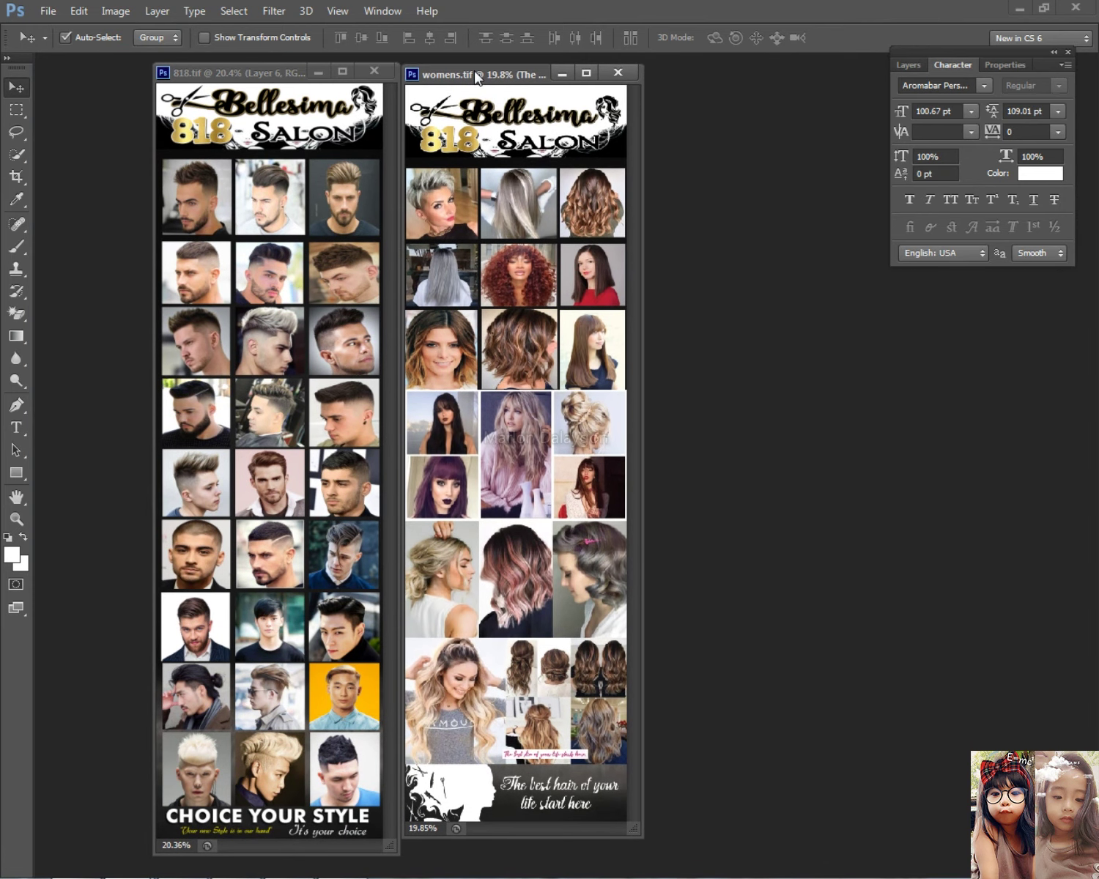
pyautogui.scroll(-1, 623, 385)
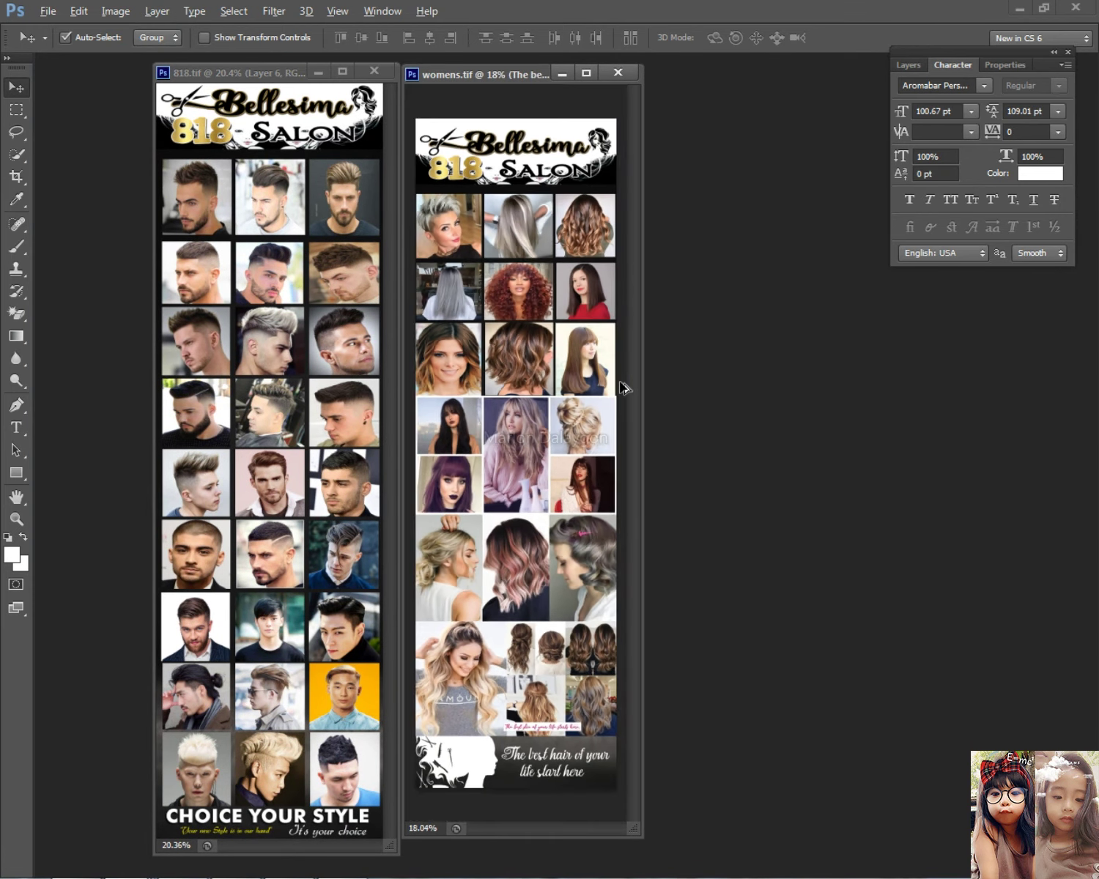
pyautogui.scroll(1, 623, 387)
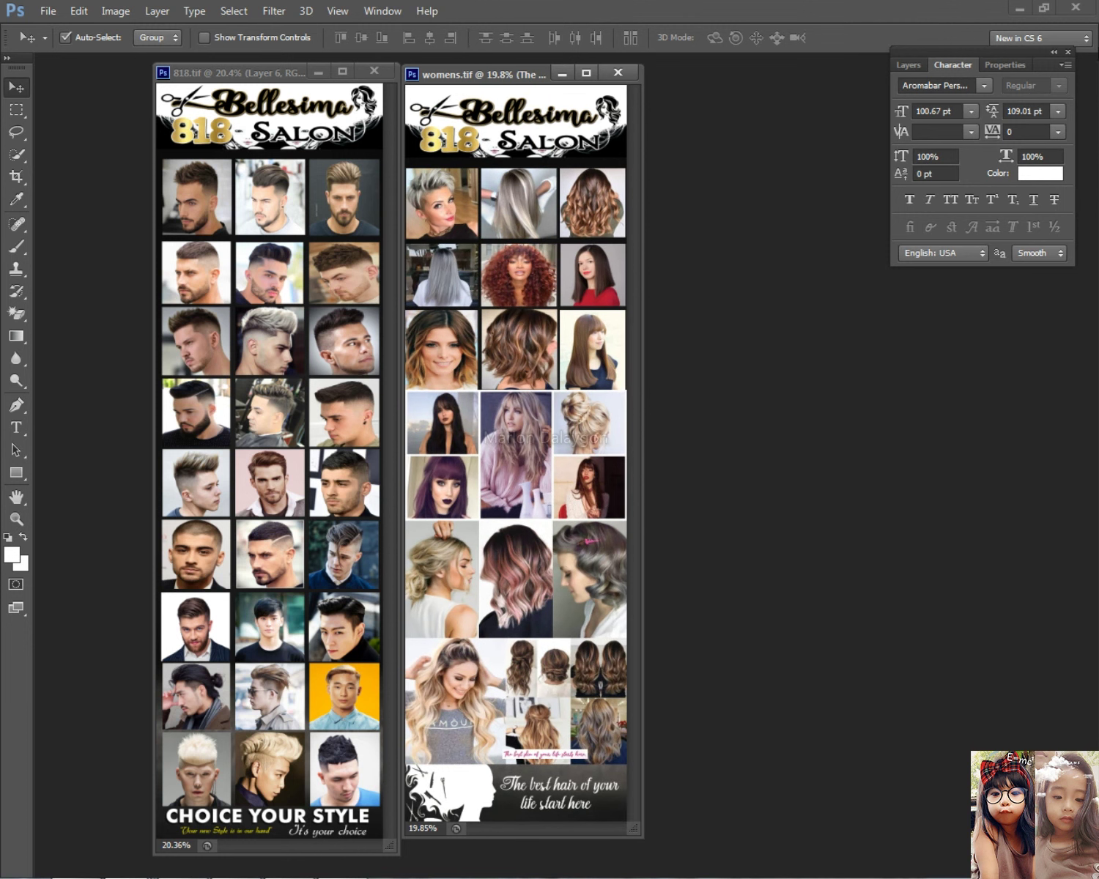
pyautogui.click(939, 66)
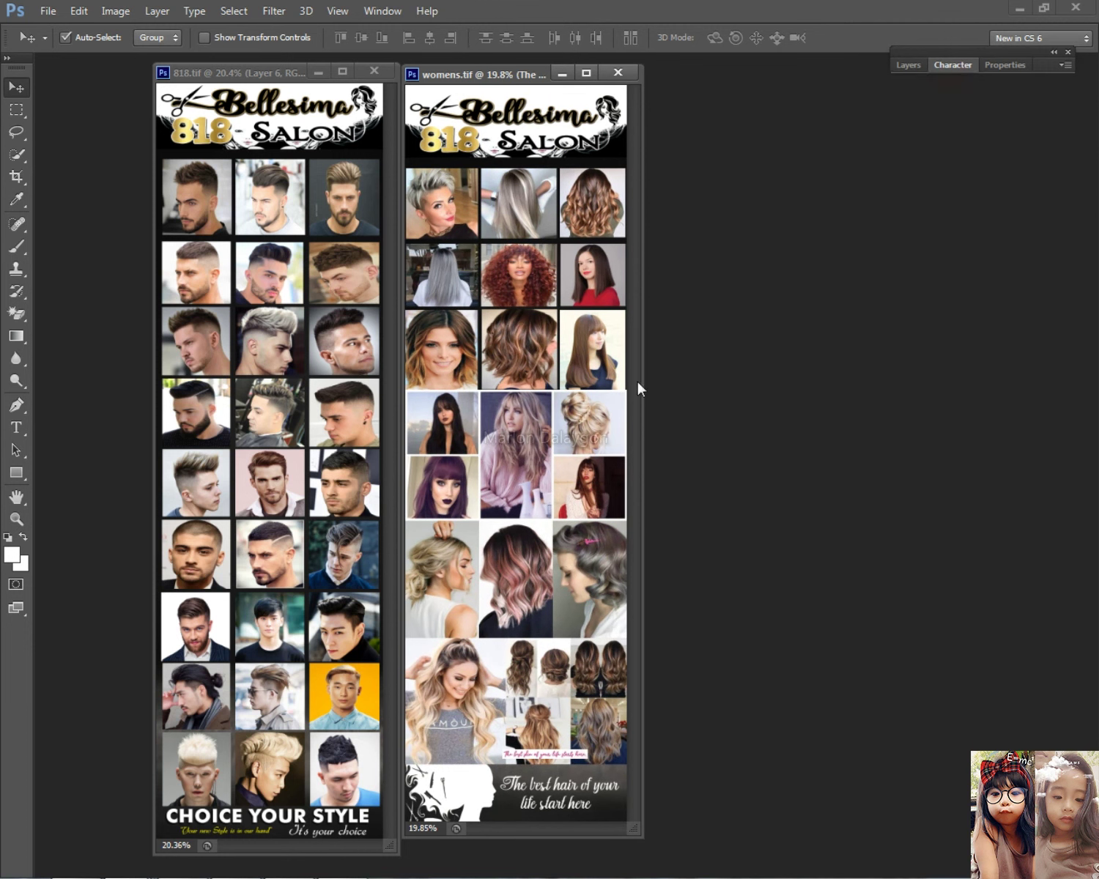
pyautogui.moveTo(642, 839)
pyautogui.mouseDown()
pyautogui.moveTo(650, 862)
pyautogui.moveTo(642, 856)
pyautogui.mouseUp()
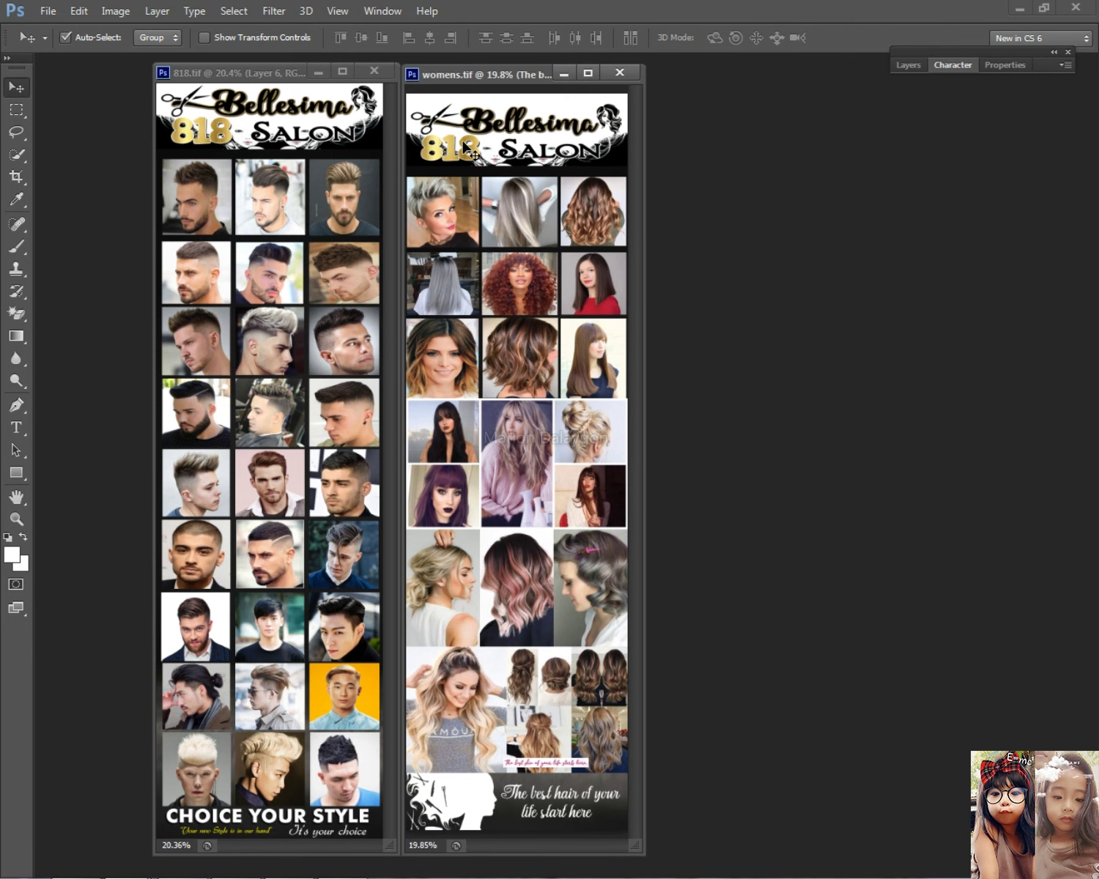
# - Switch to Messenger and send the client a screenshot of both banners side by side
pyautogui.hotkey('alt', 'Tab')
pyautogui.click(544, 812)
pyautogui.hotkey('ctrl', 'v')
pyautogui.press('Return')
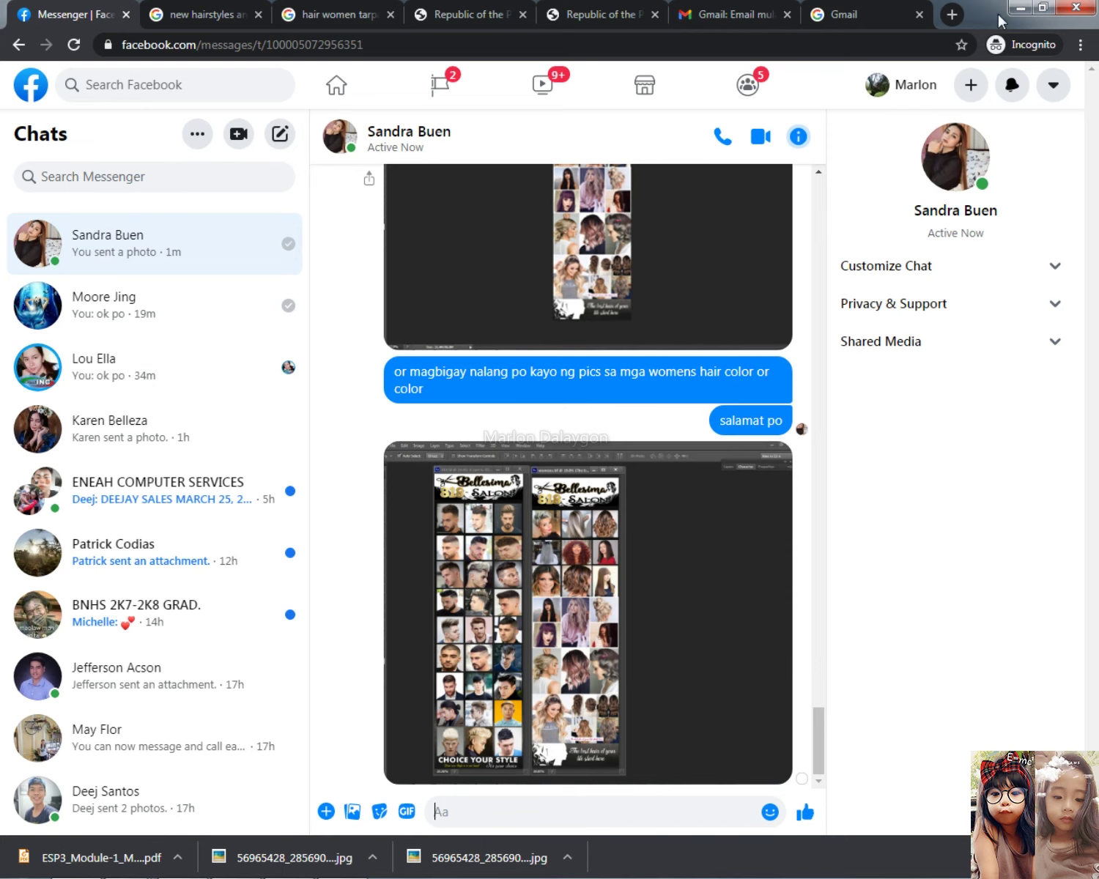
pyautogui.click(1019, 7)
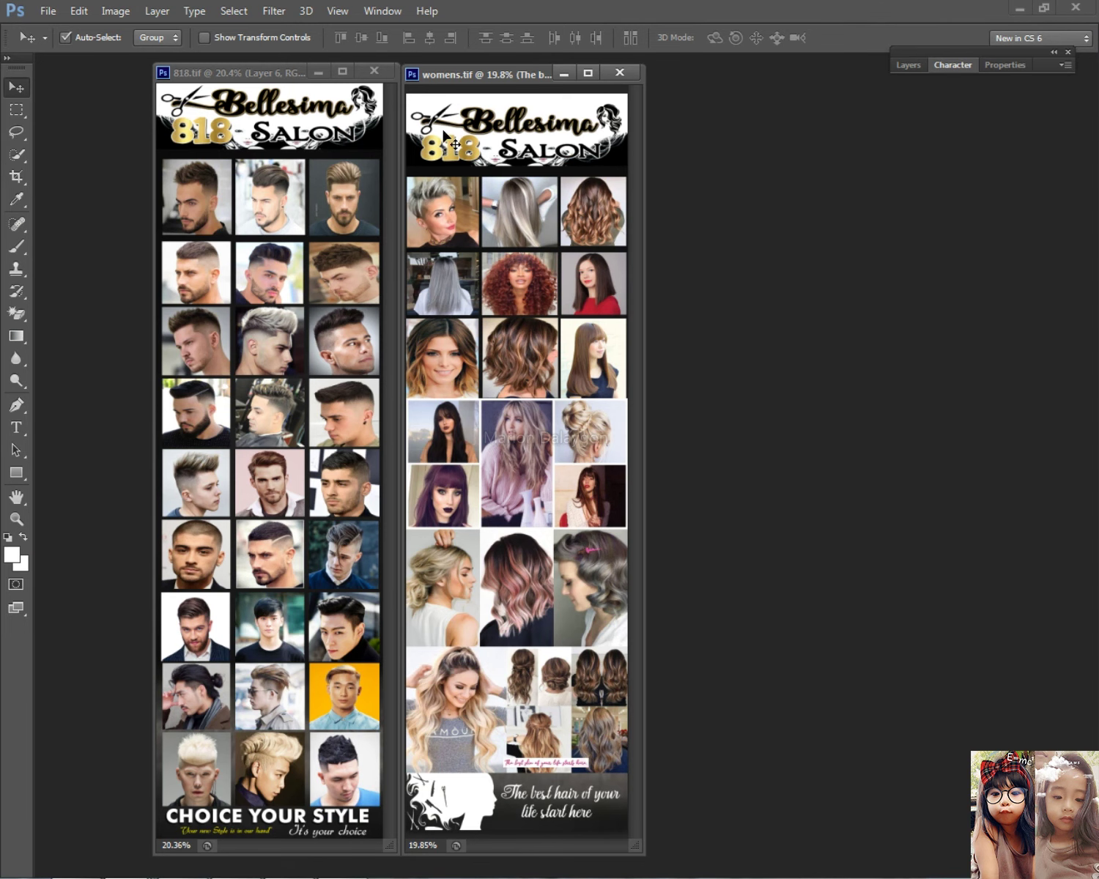
pyautogui.click(271, 74)
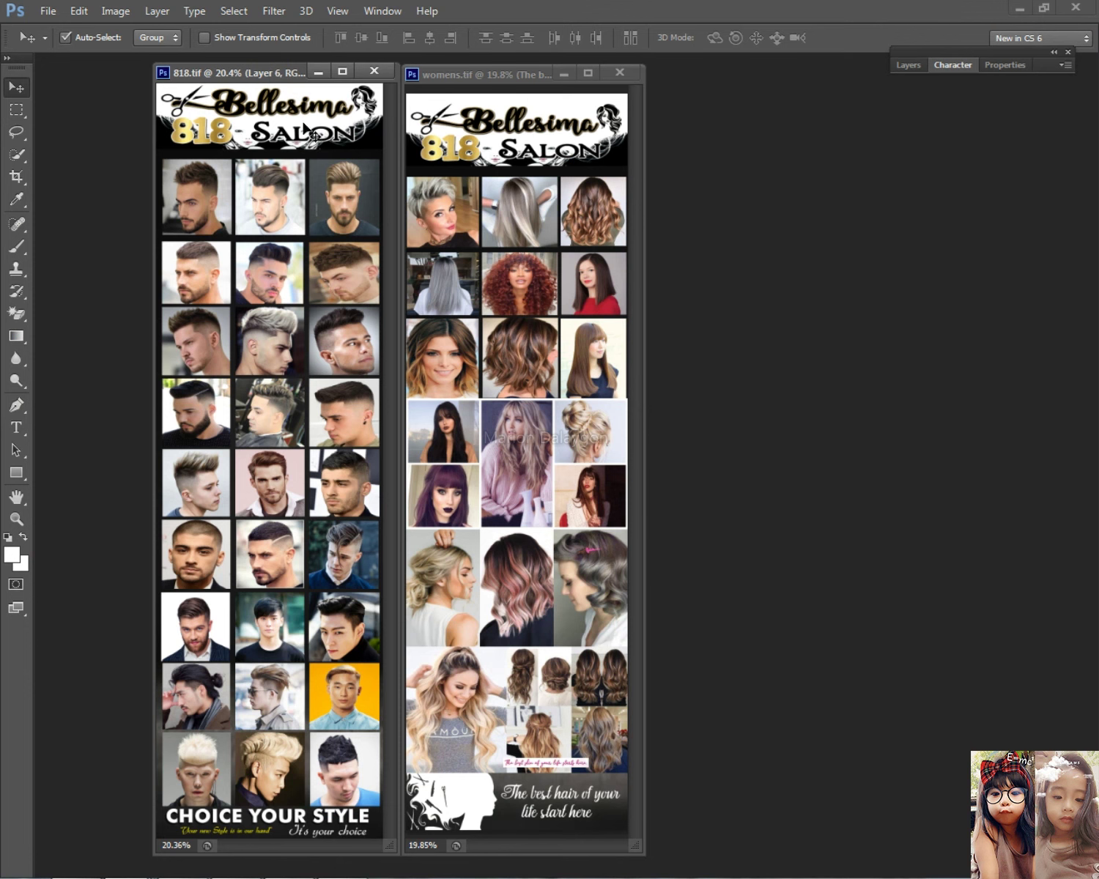
pyautogui.click(48, 10)
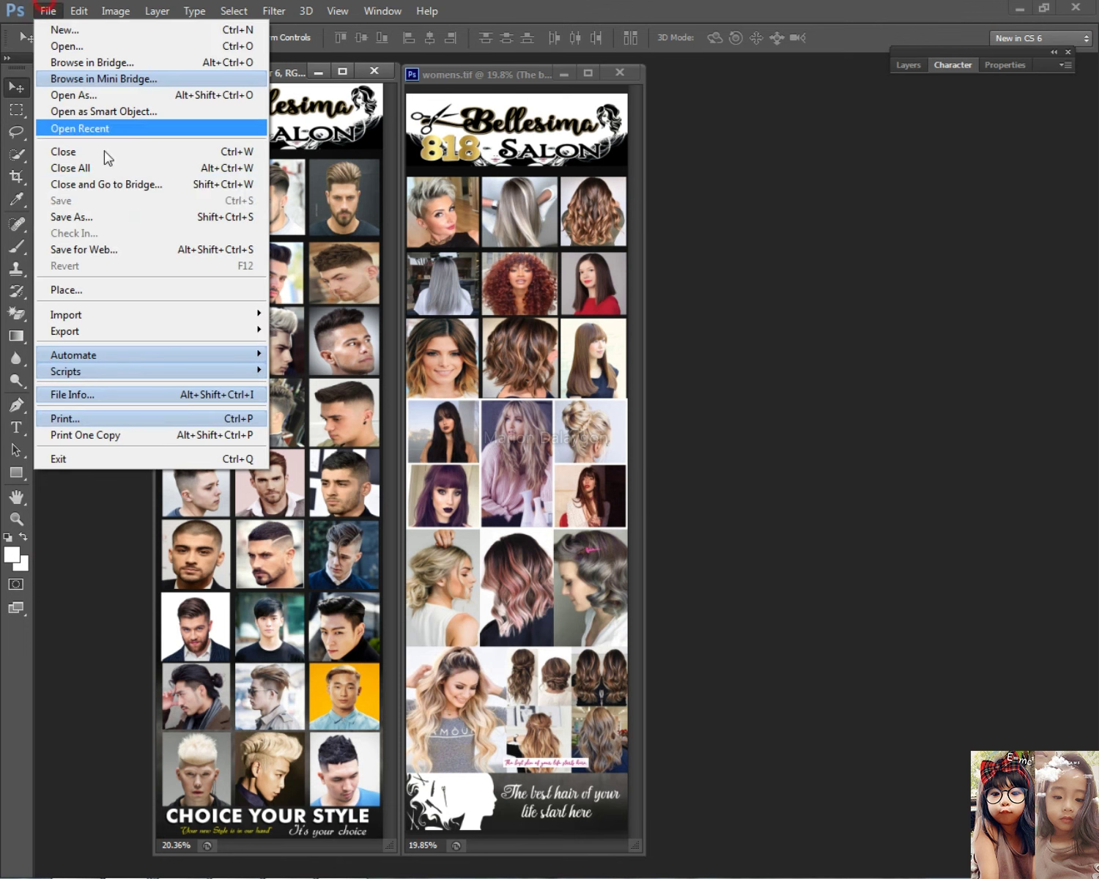
pyautogui.click(99, 220)
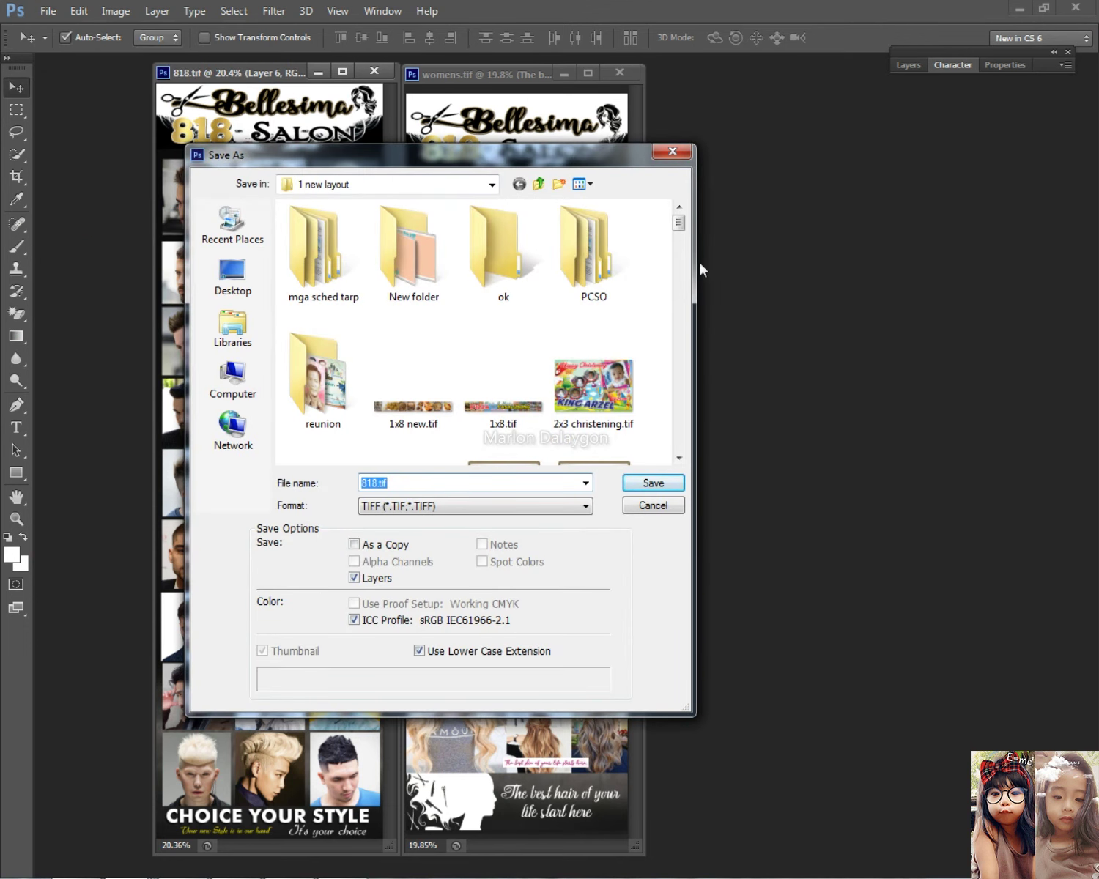
pyautogui.click(680, 221)
pyautogui.moveTo(680, 223); pyautogui.dragTo(708, 198)
pyautogui.press('Escape')
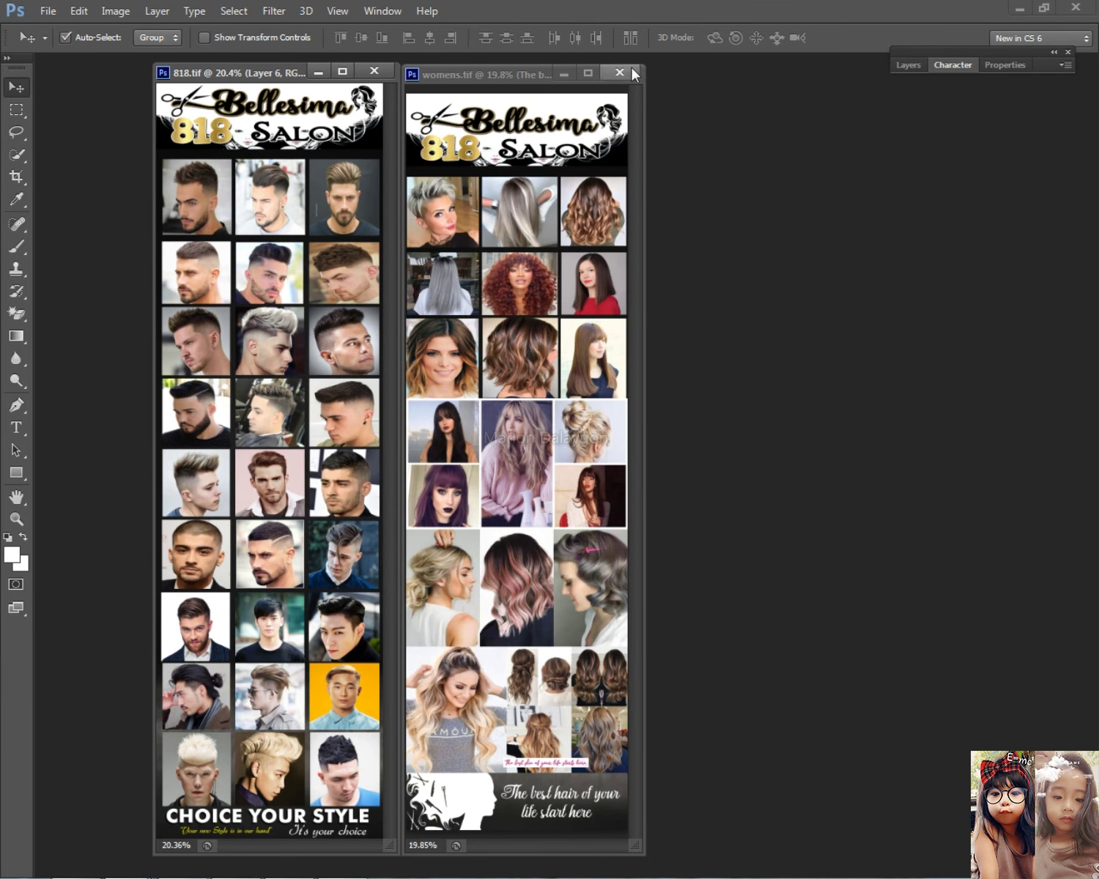
# - Minimize Photoshop and refresh the Windows desktop
pyautogui.click(1019, 9)
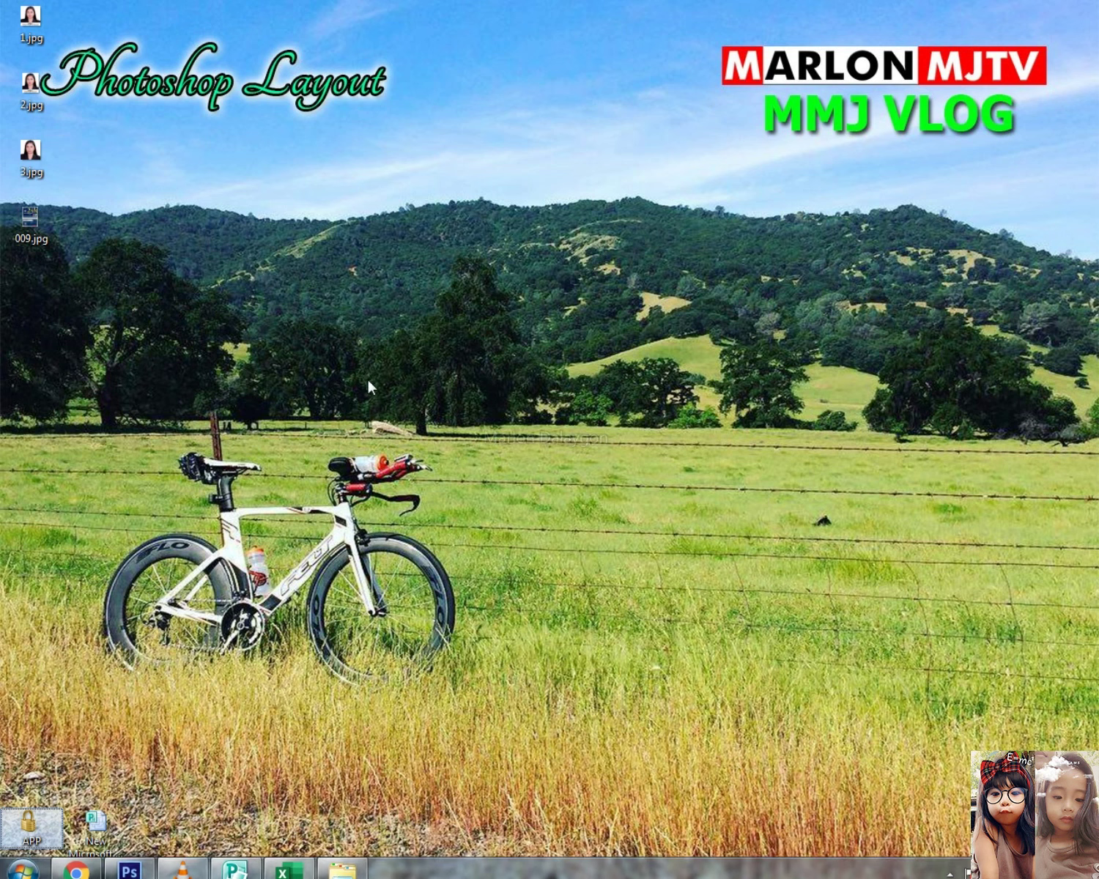
pyautogui.rightClick(374, 316)
pyautogui.click(441, 361)
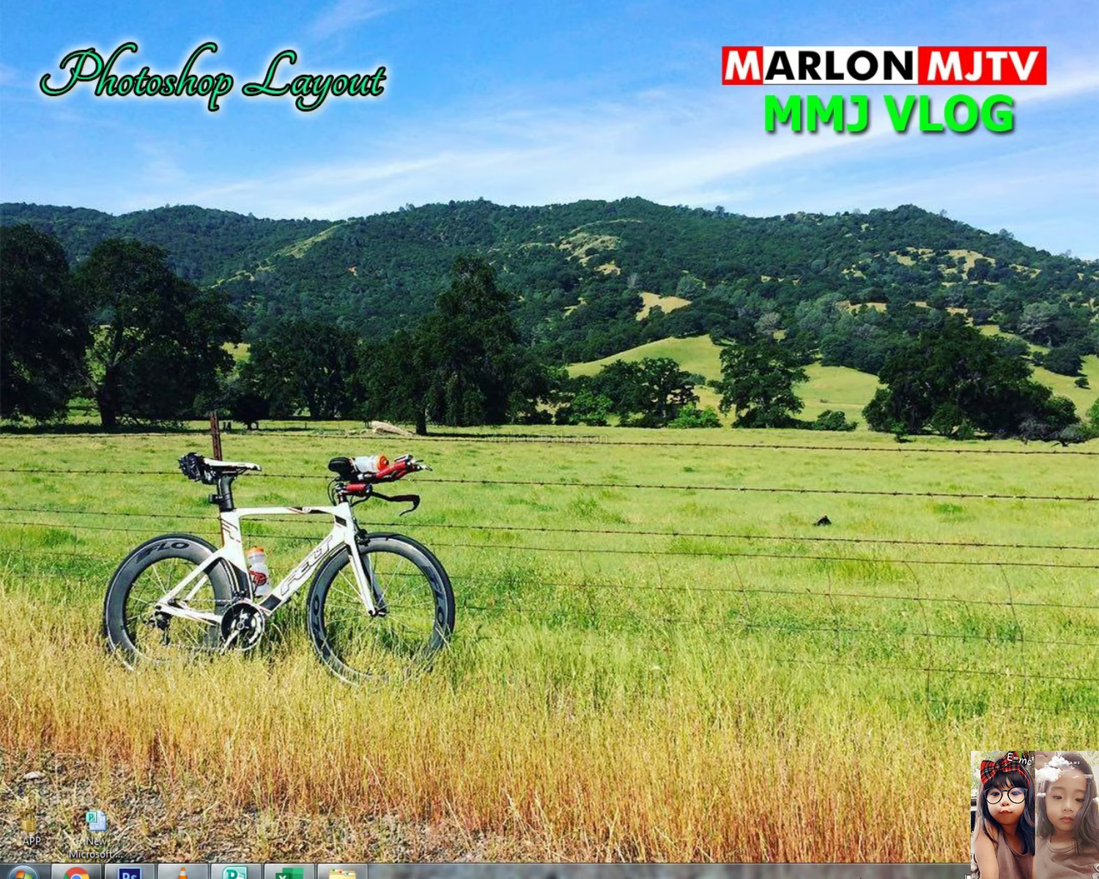